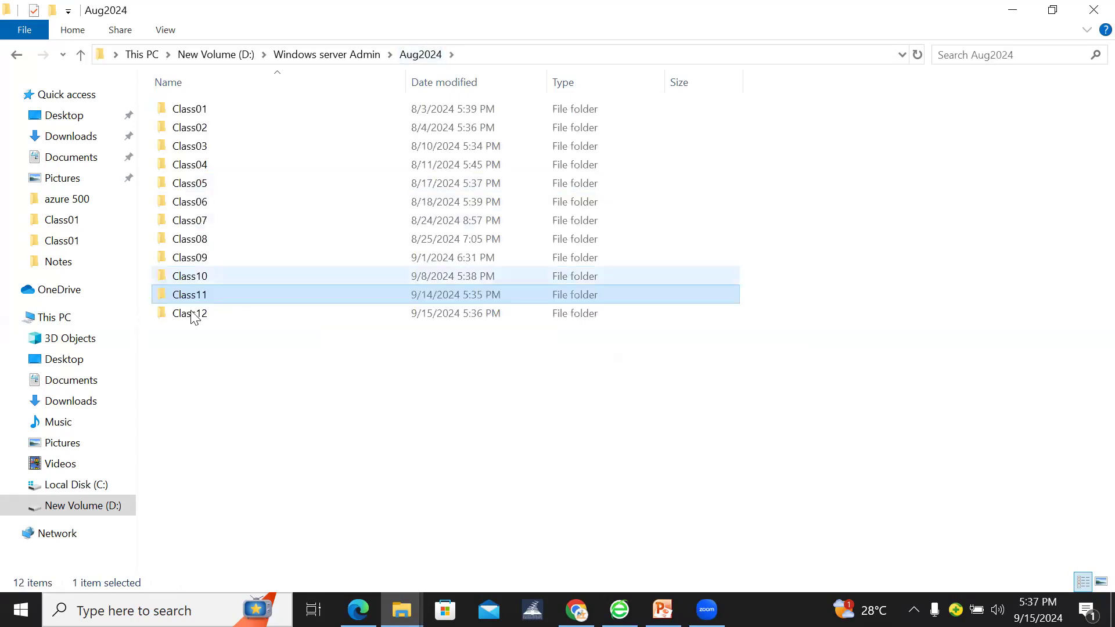
Paste the copied Notes file into the Class12 folder and open it in a maximized window.
double_click(192, 316)
key(ctrl+v)
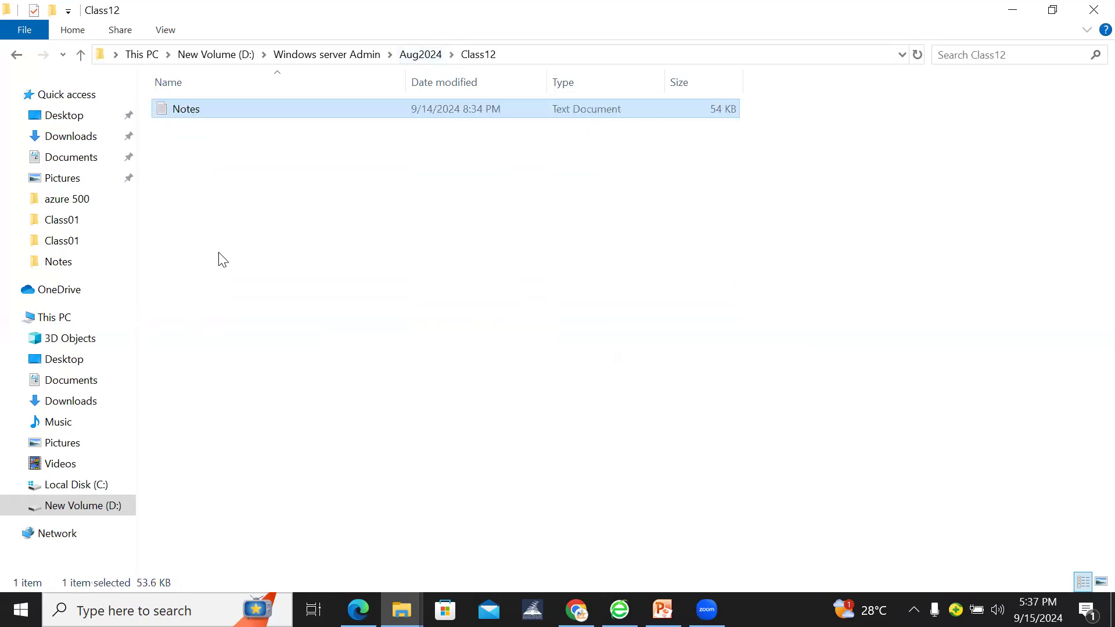
double_click(203, 110)
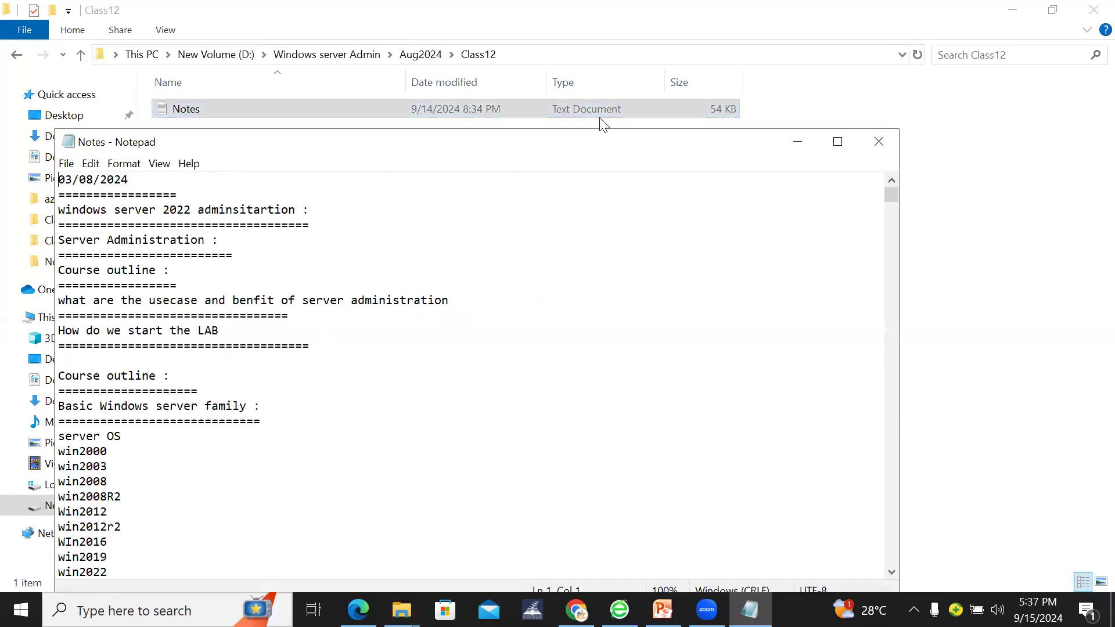
key(super+Up)
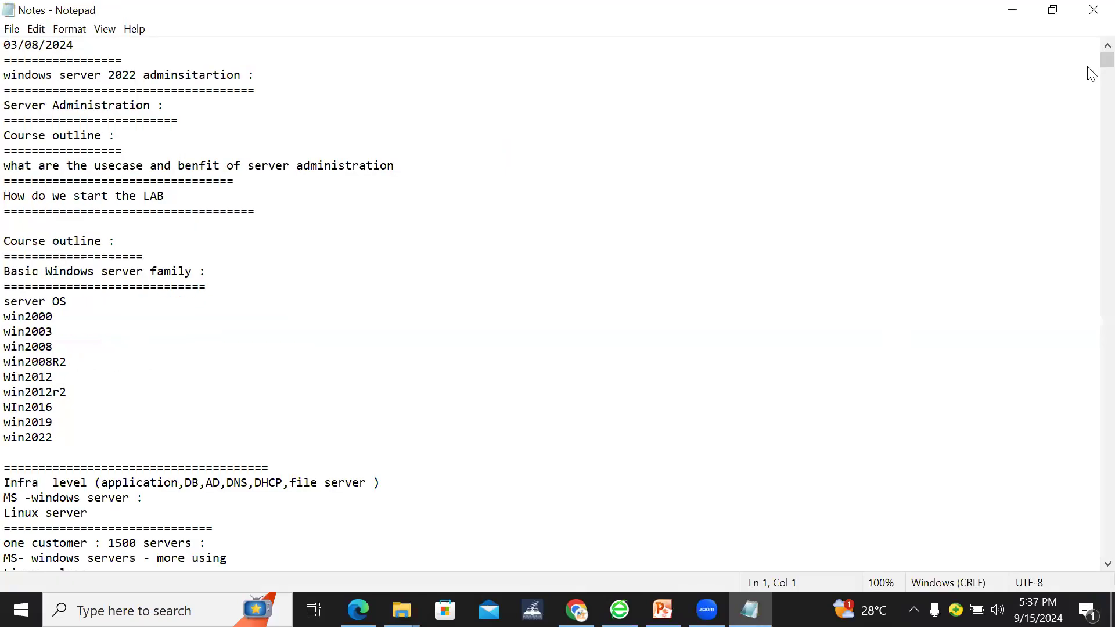
Add a separator line of equals signs at the end of the notes, below the DNS server records line.
scroll(1088, 353, down, 20)
scroll(1092, 526, down, 20)
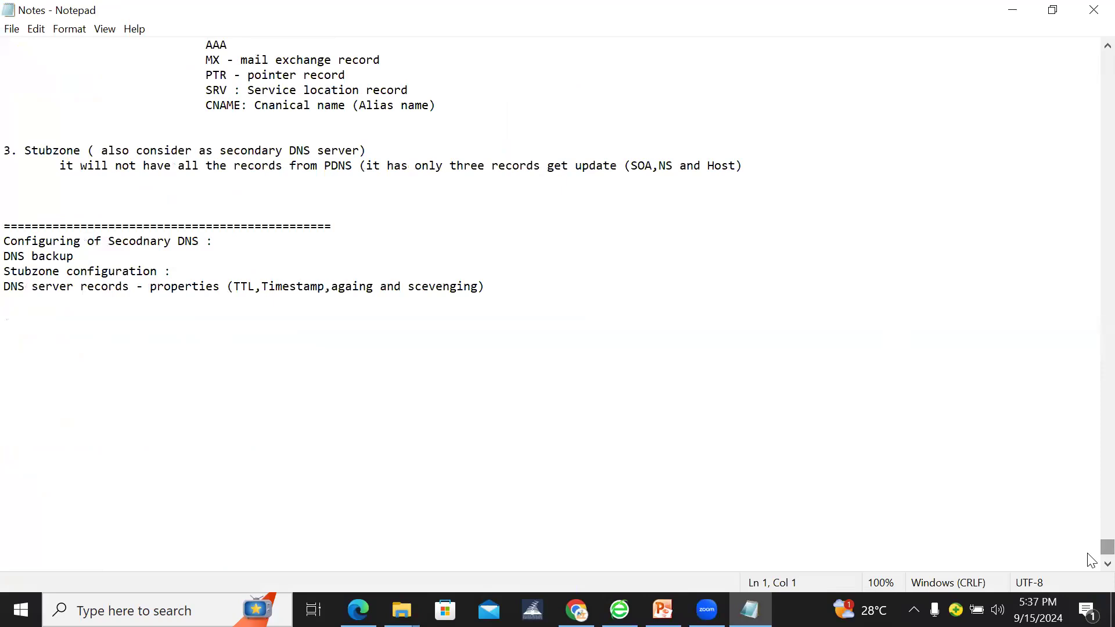
click(567, 296)
key(Return)
text(===================================================================)
key(Return)
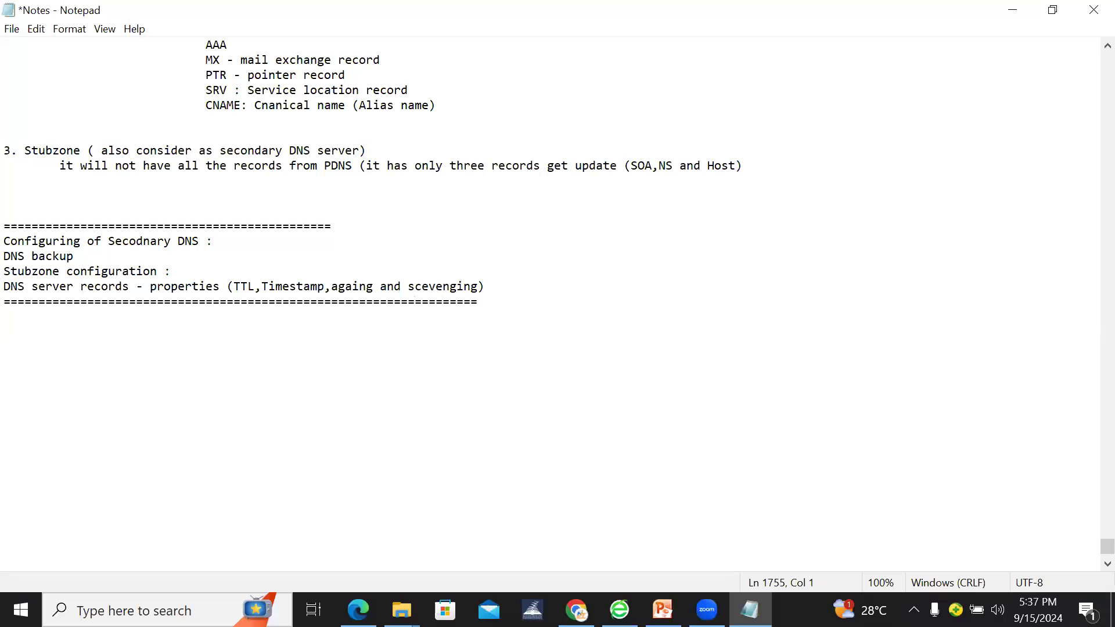
Add the date heading "15/09/2024" and the subheading "Recap:", each underlined with equals signs.
text(15/0)
text(9/.)
text(2024)
text(=============)
key(Return)
text(Recap)
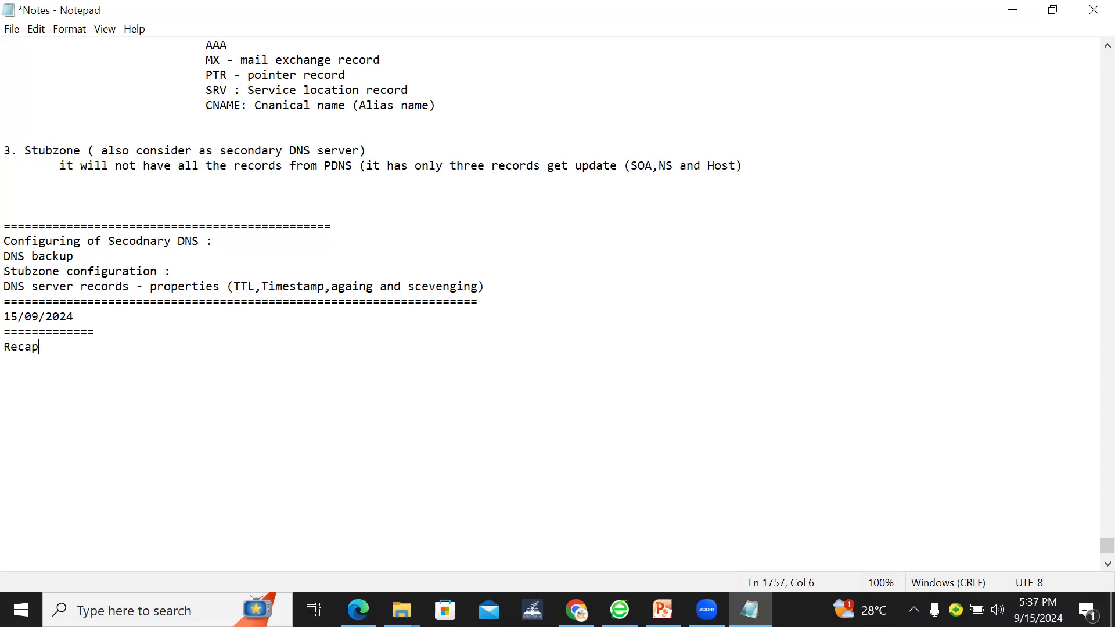
text(: ==========)
key(Return)
Write "COntinue with GP" as the first line under the Recap heading.
text(COntinute)
key(BackSpace)
key(BackSpace)
text(e with GP)
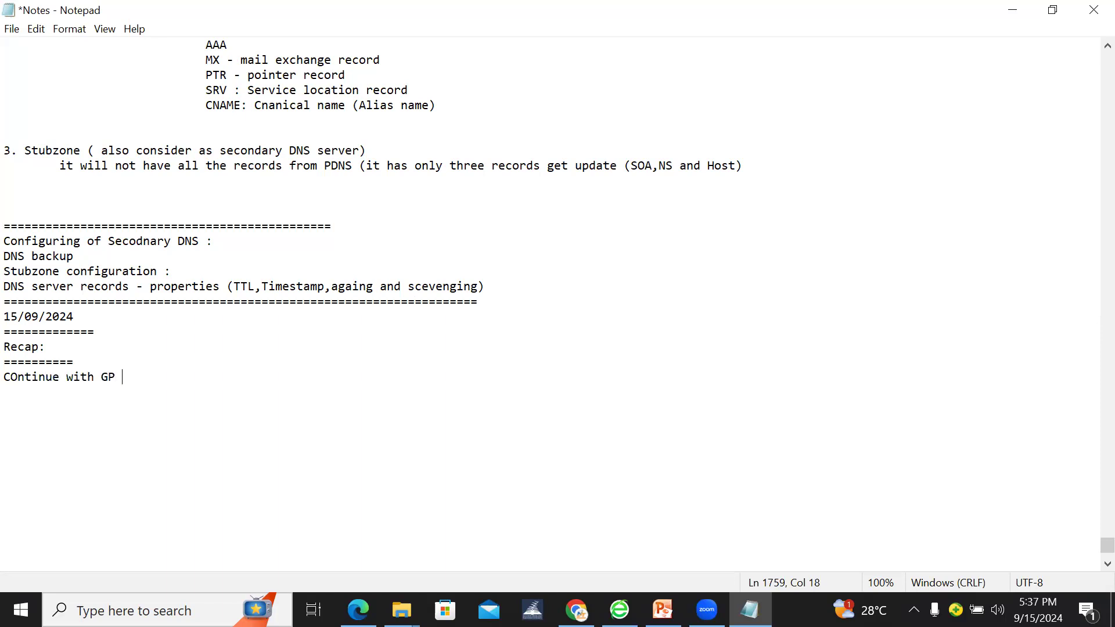
key(Return)
Add the lines "Fine grained passwprd policy gp backup and restore", "gp result" and "DNS", closed by a row of equals signs.
text(Fine gr)
text(anmed)
key(BackSpace)
key(BackSpace)
key(BackSpace)
key(BackSpace)
text(ined passwp)
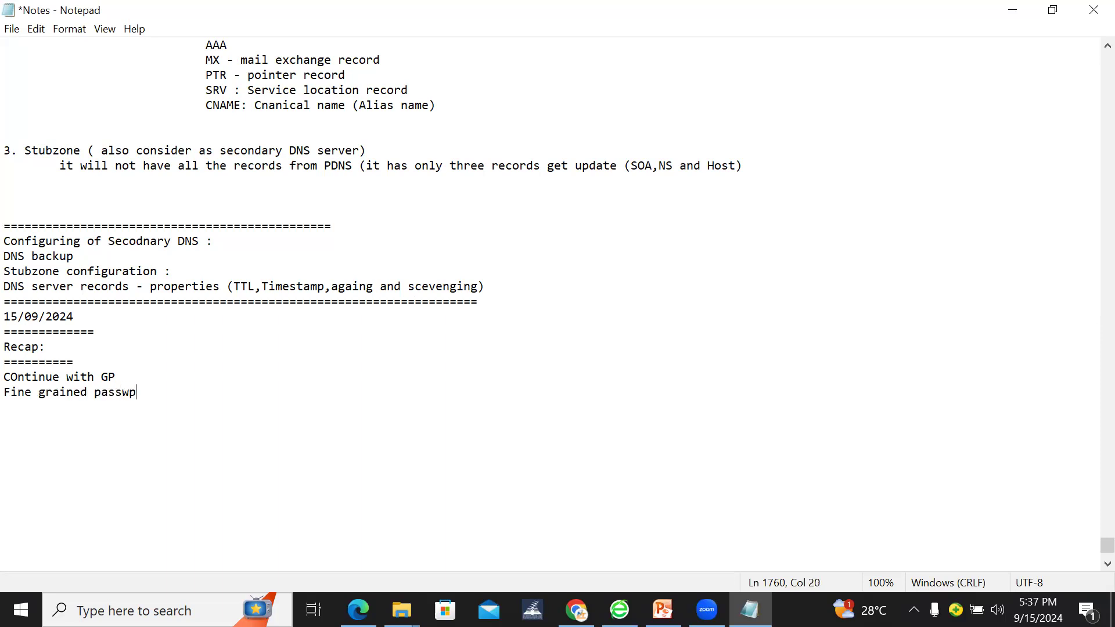
text(rd policy gp ba)
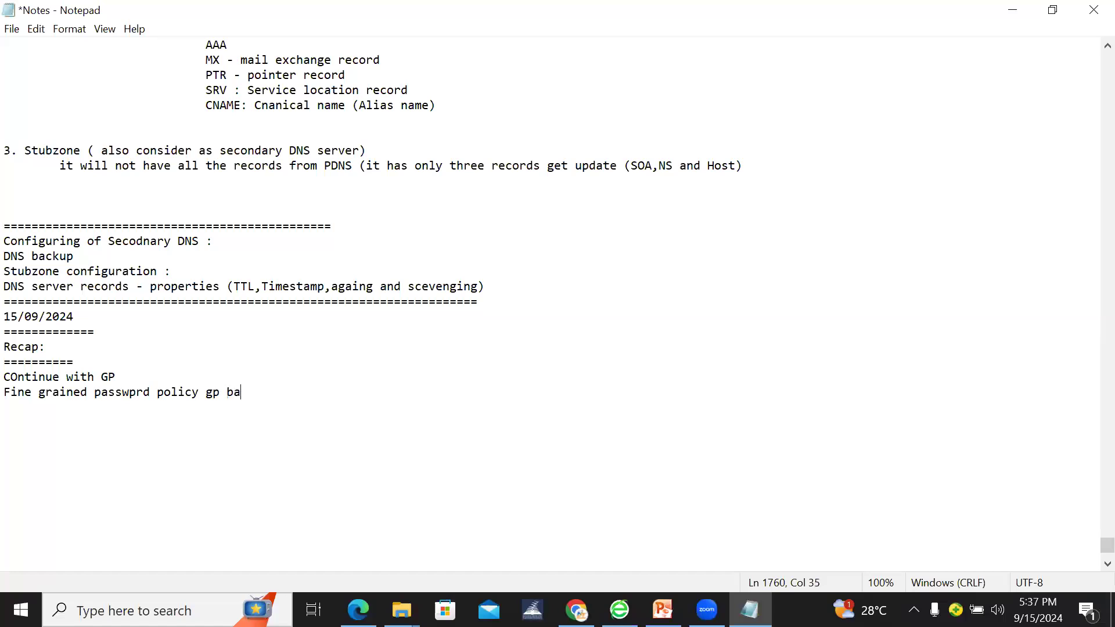
text(ckup and rest)
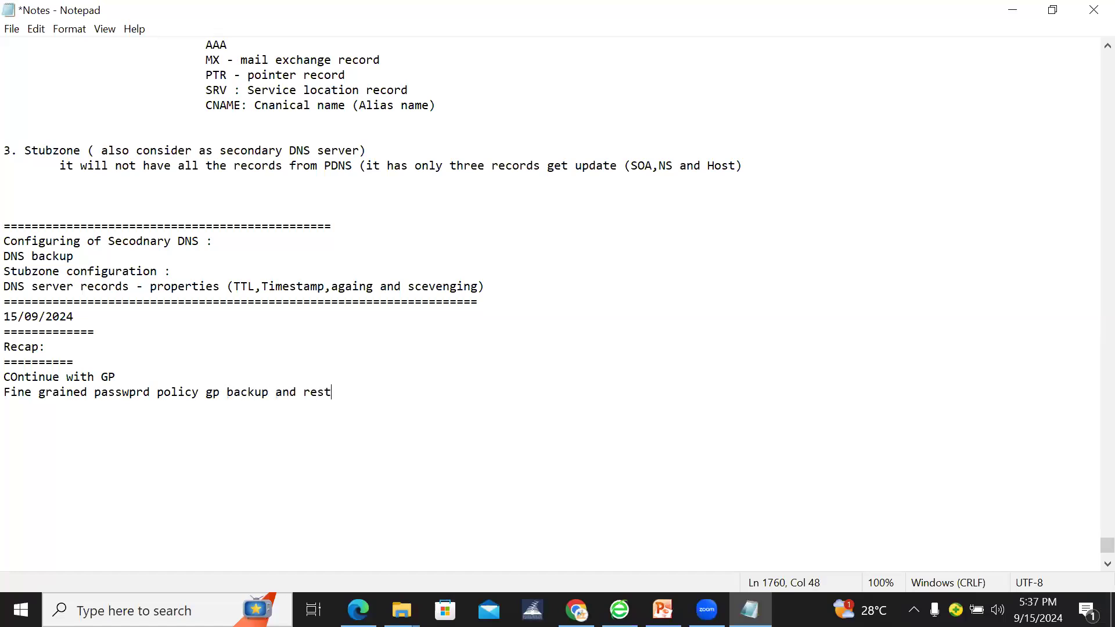
text(ore gp resu)
text(lt )
text(DNS)
text(=========================================)
text(======)
key(Return)
Add the heading "Type of DNS :" underlined with equals signs, followed by the list entries "1.PDNS" and "2.SDNS".
text(Type of DNS : =================)
key(Return)
text(1pDNS)
key(BackSpace)
key(BackSpace)
key(BackSpace)
text(.PDN)
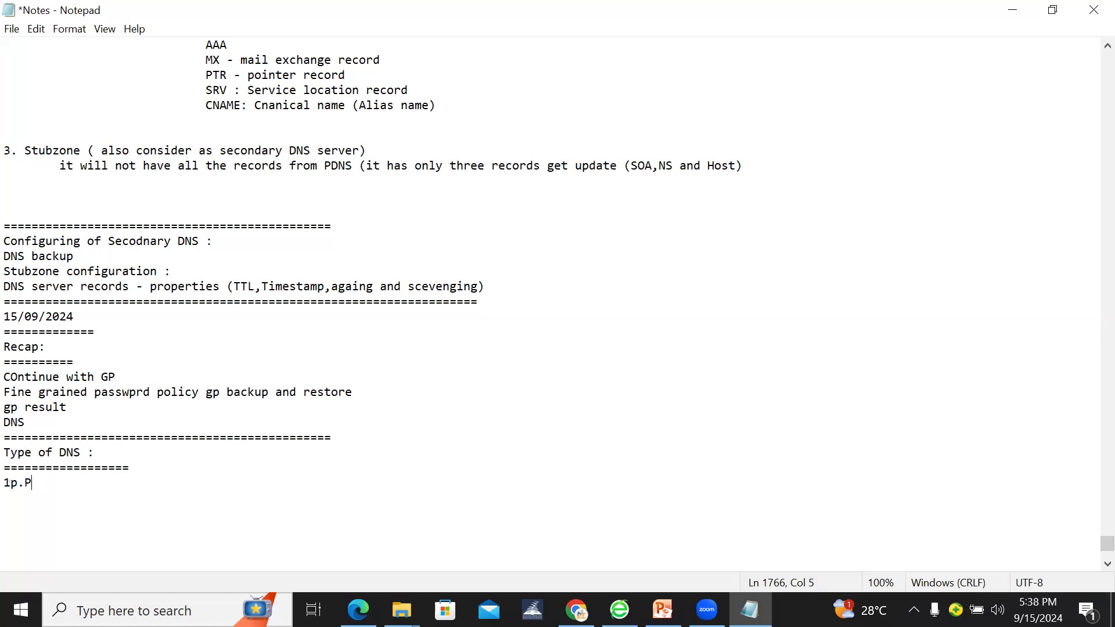
key(BackSpace)
key(BackSpace)
key(BackSpace)
key(BackSpace)
key(BackSpace)
text(.PDNS)
key(BackSpace)
key(BackSpace)
text(NS 2.DS)
key(BackSpace)
key(BackSpace)
text(SDNS)
Insert an indented "Looksup zone" line below the PDNS entry and append "(Primary zone)" to that entry.
click(89, 485)
key(Return)
text(Looksup zone)
click(86, 480)
text((Primary zone)
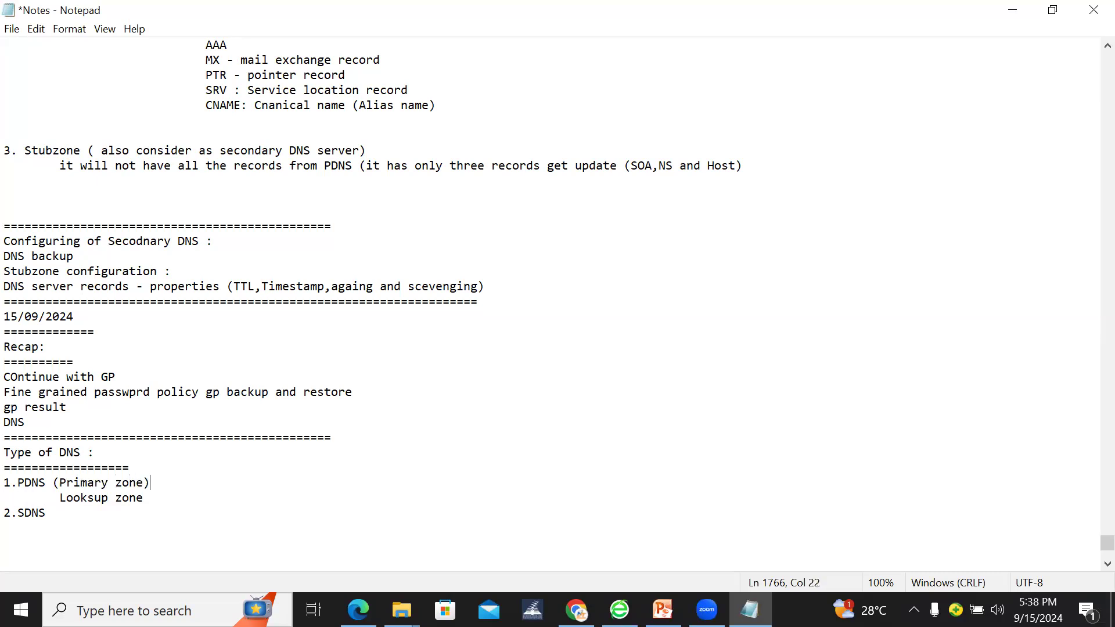
Add indented "FLZ" and "RLZ" lines below "Looksup zone", separated by a blank line.
click(148, 498)
key(Return)
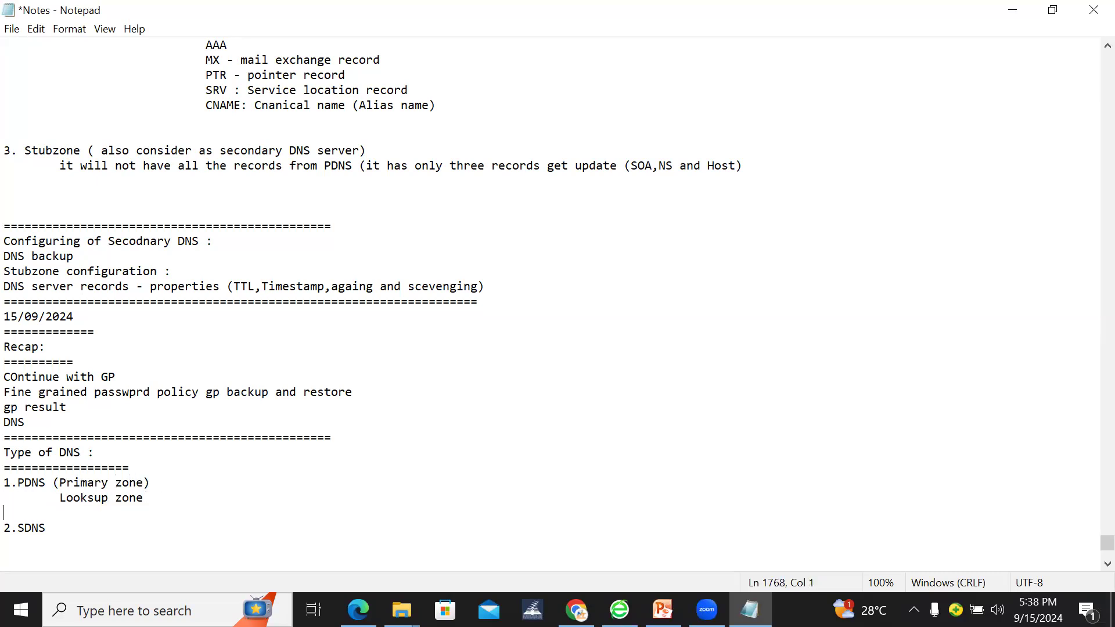
text(FLZ)
key(Return)
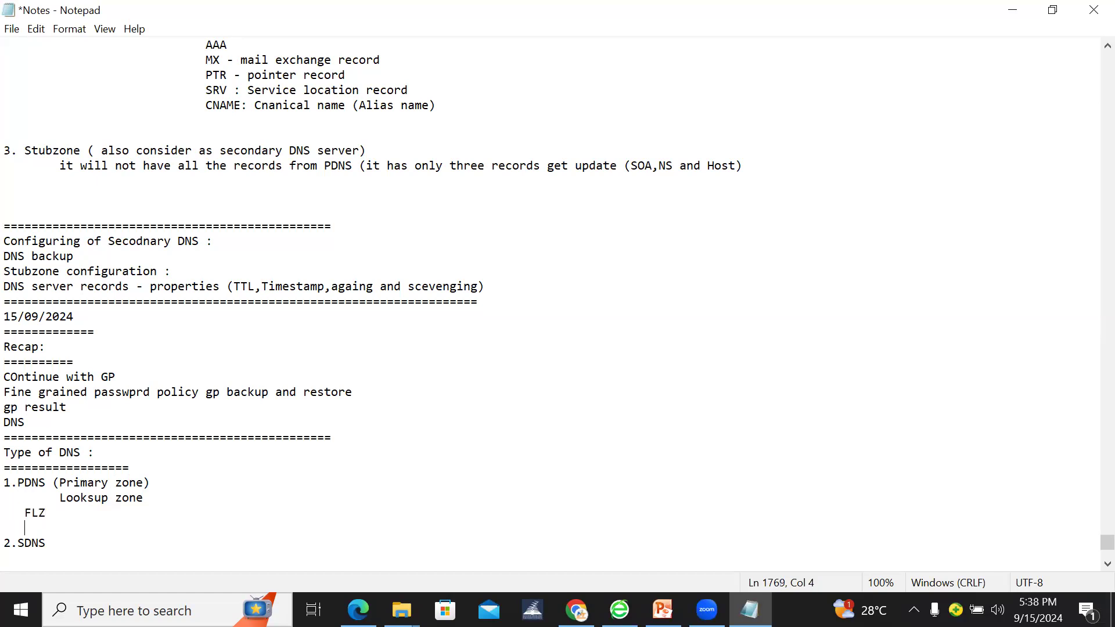
key(Return)
text(RLZ)
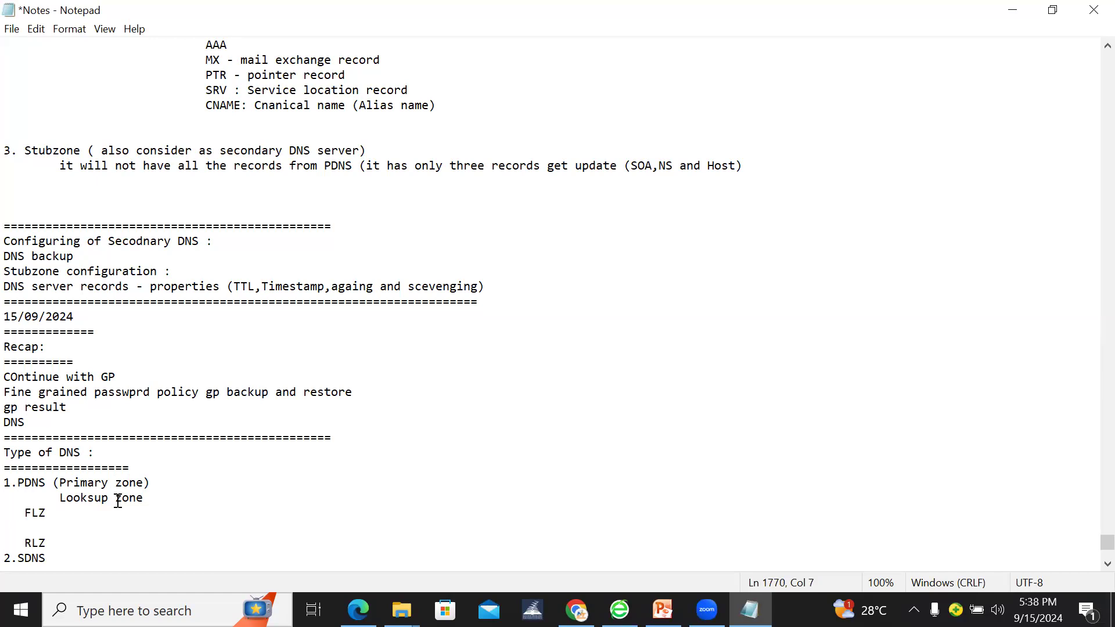
Append "-> Records : NS,SOA,Host,MX,PTR,SRV<CNAME" to the FLZ line.
click(65, 511)
text(-> Records :  NS,SOA)
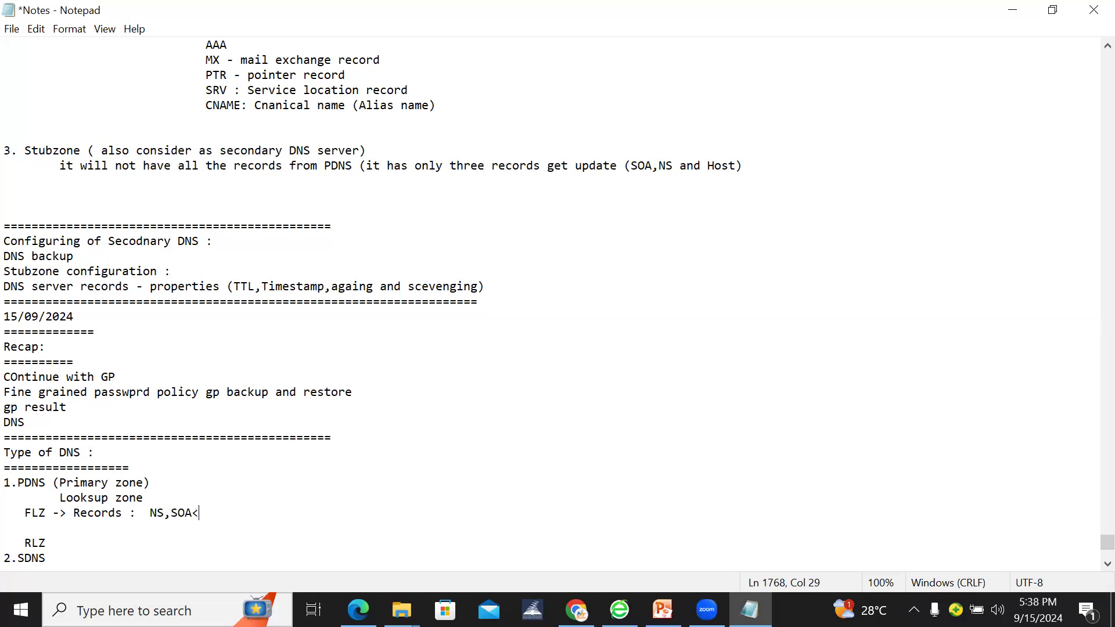
text(,Host,MX,PTR,SRV)
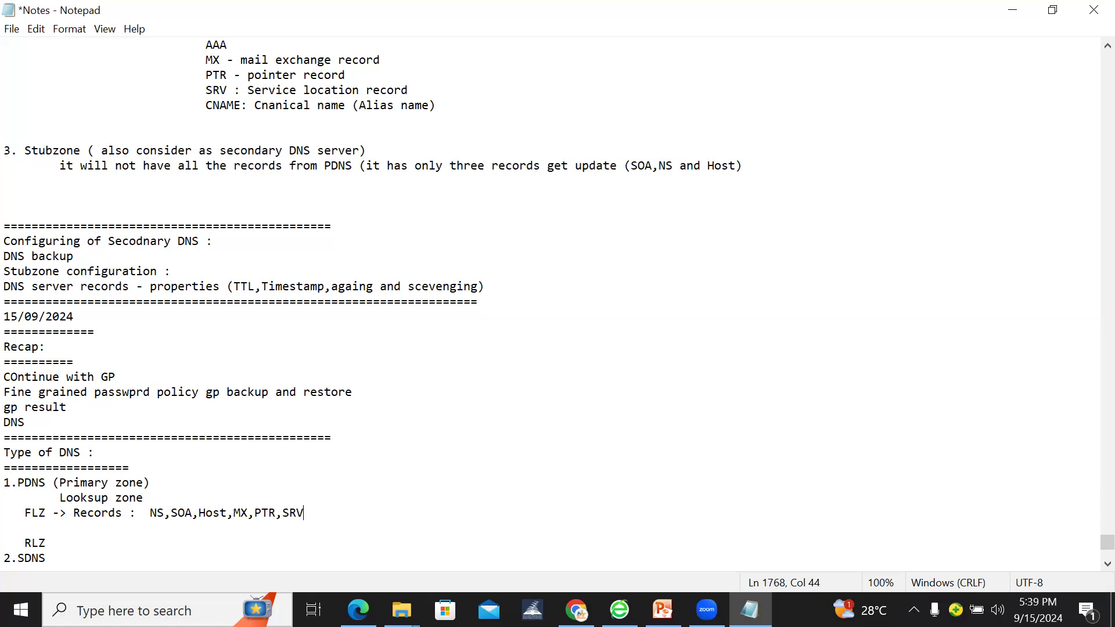
text(.)
key(BackSpace)
text(<CNAME)
Copy the FLZ records list to the RLZ line after "->", and move the blank line from above RLZ to below it.
drag(366, 517, 73, 517)
key(ctrl+c)
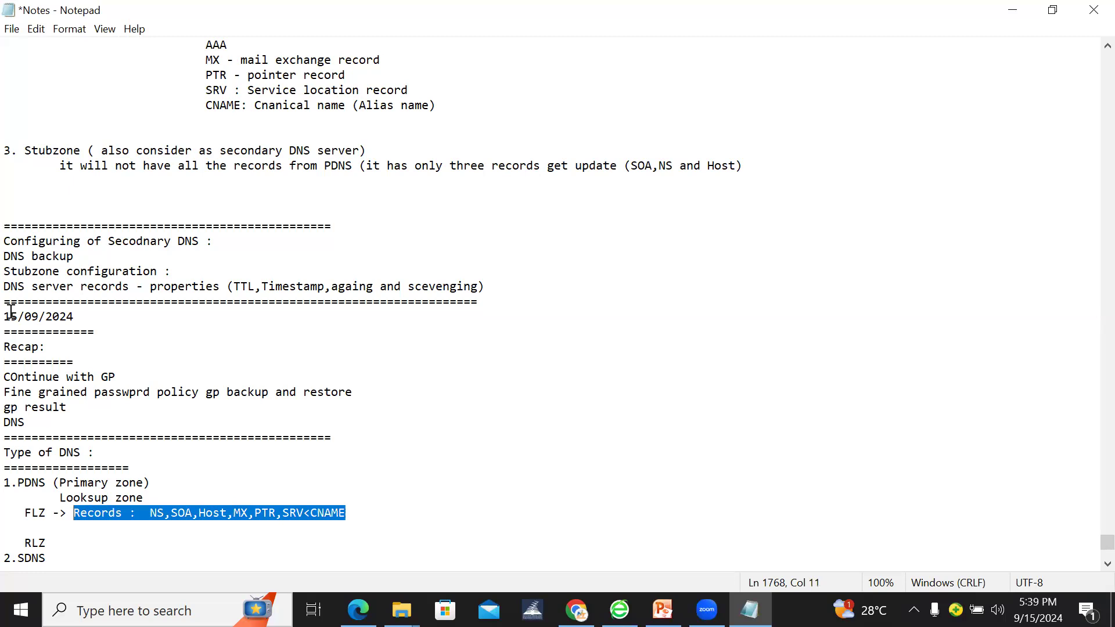
click(10, 526)
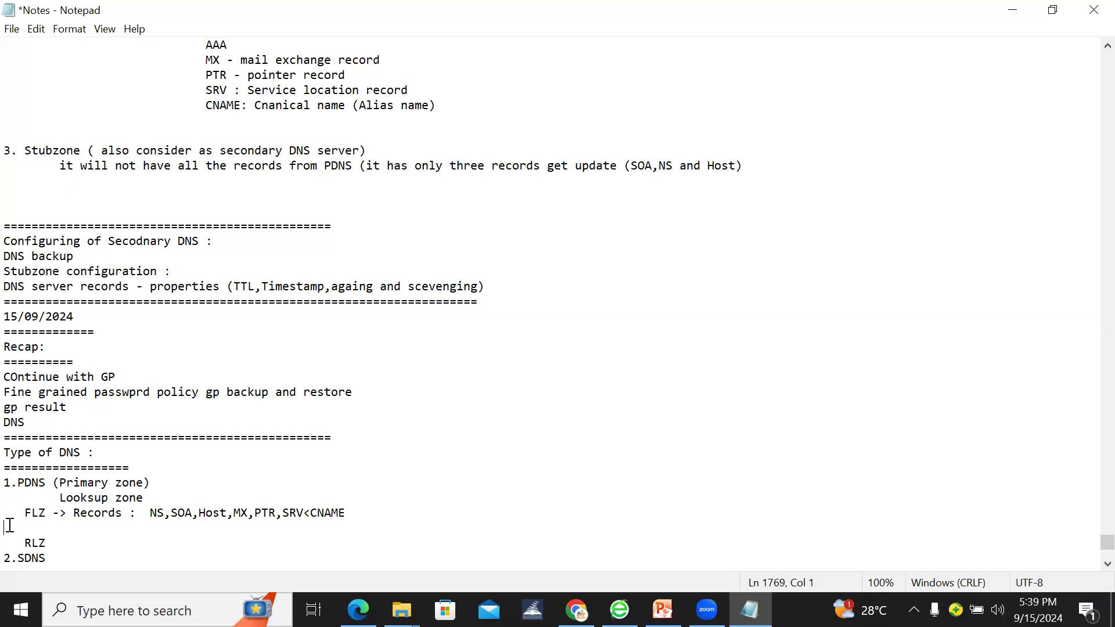
key(BackSpace)
click(70, 527)
text(->)
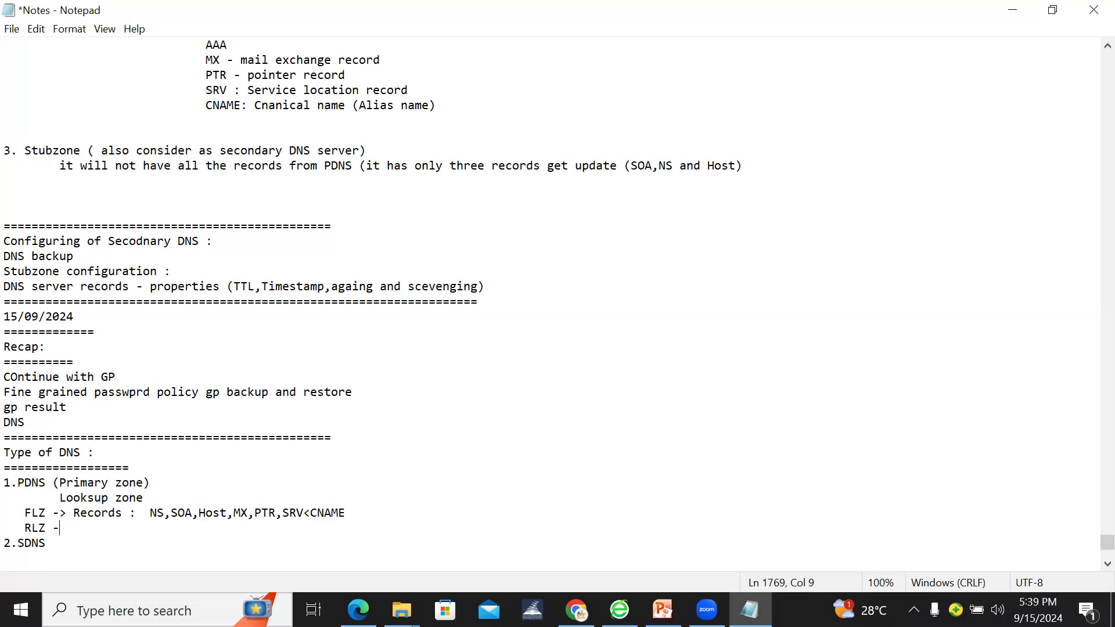
key(ctrl+v)
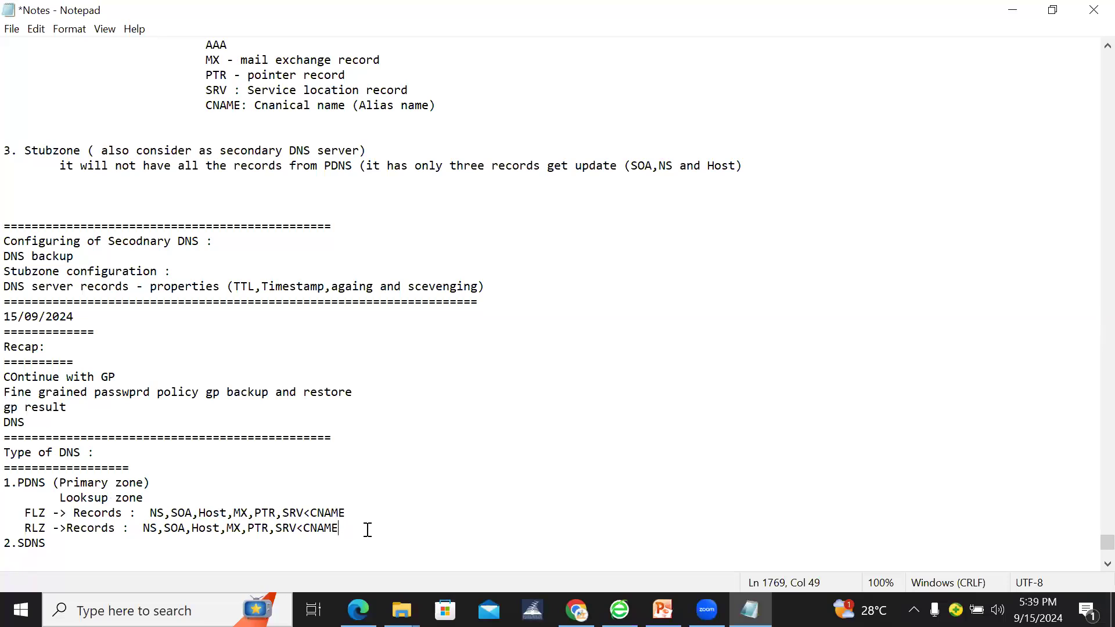
key(Return)
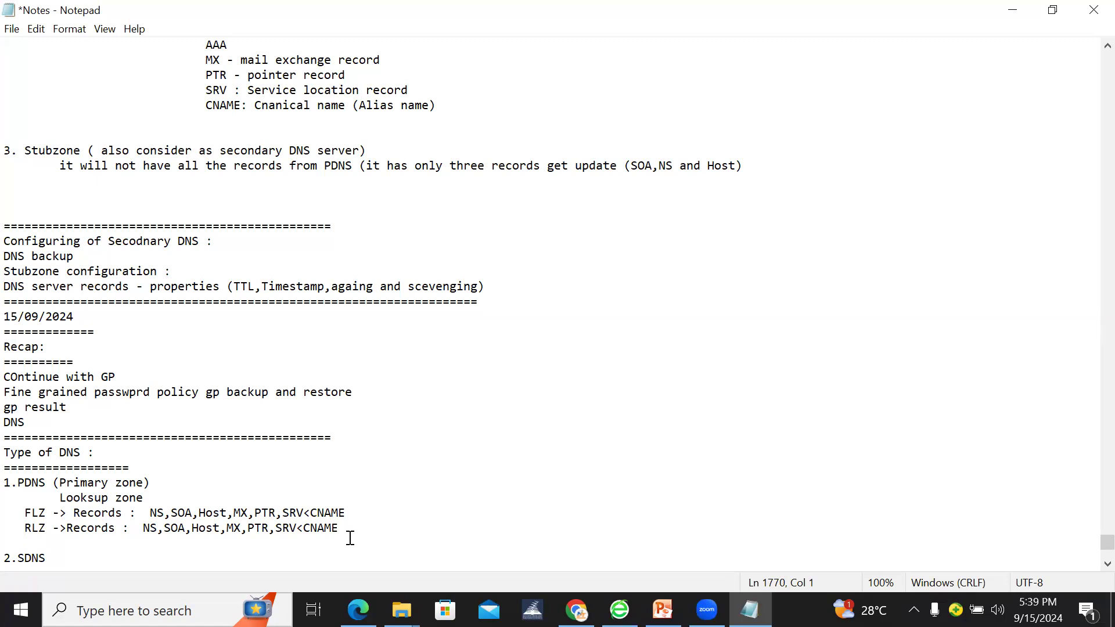
Append ": Read /write copy of DNS zone database" to the PDNS (Primary zone) entry.
click(160, 487)
text(: Read /write copy )
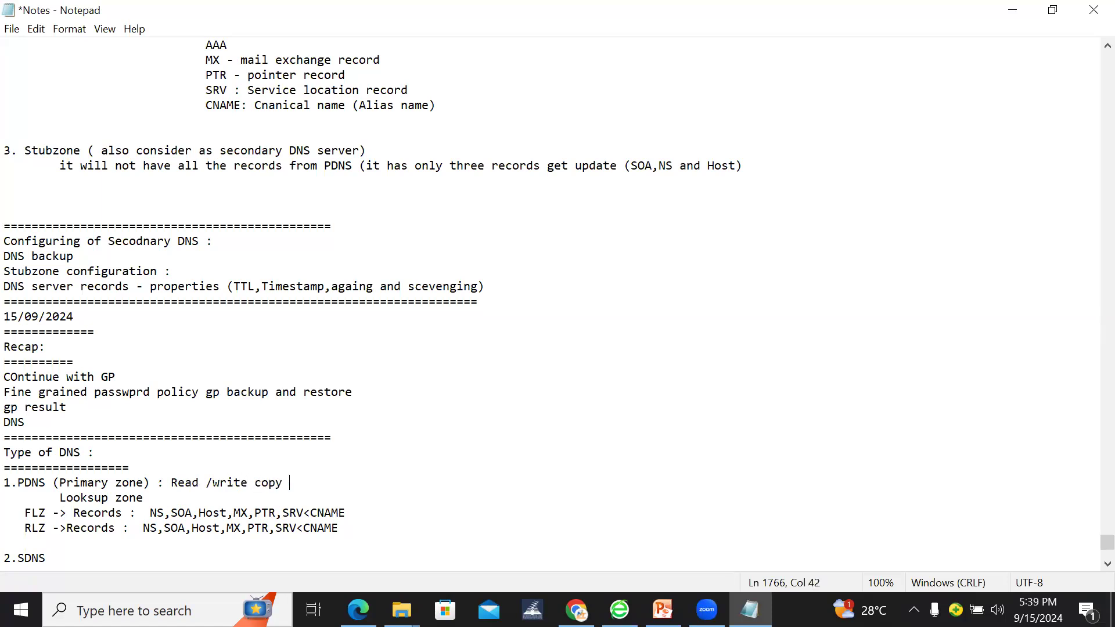
text(of DNS zone database)
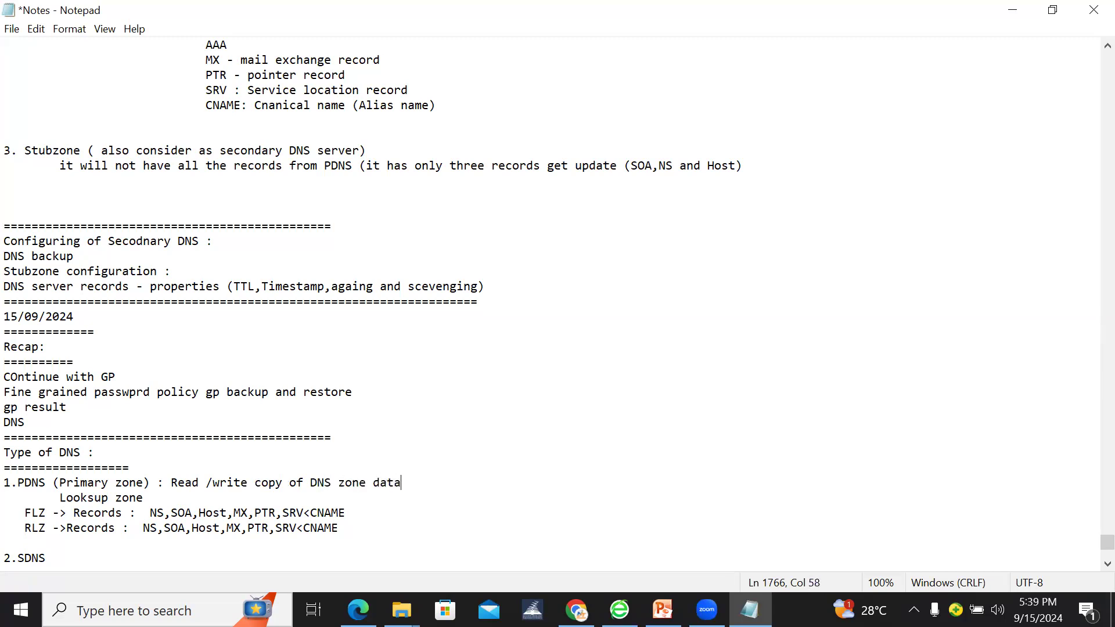
Append ": read copy of DNS zone database" to the SDNS entry and save the notes.
click(97, 555)
text(: read copy of)
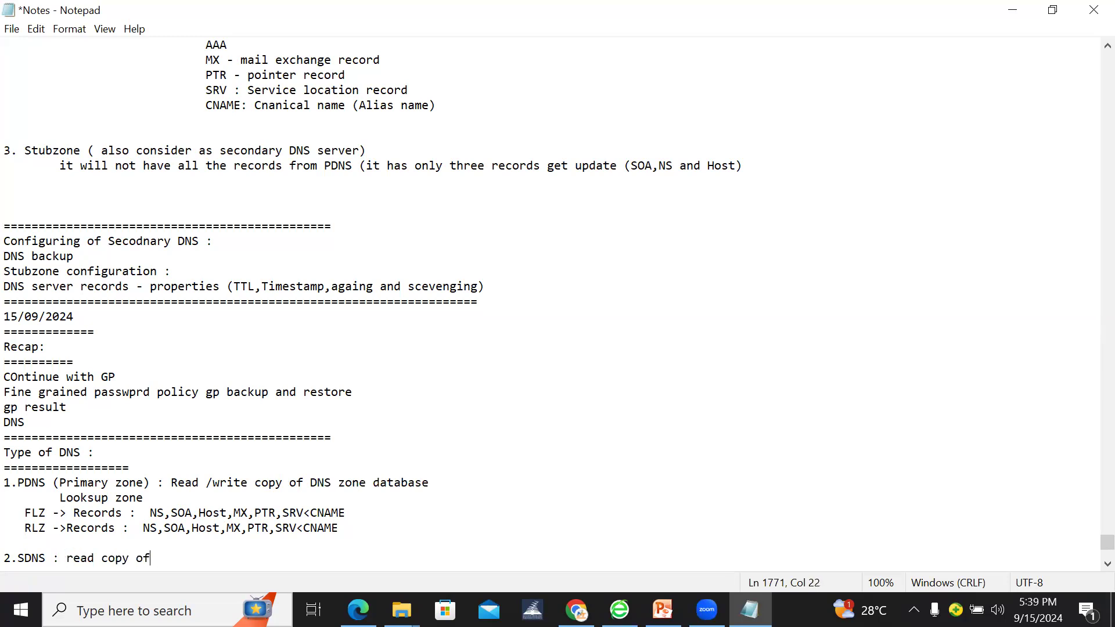
text( DNS zone data base)
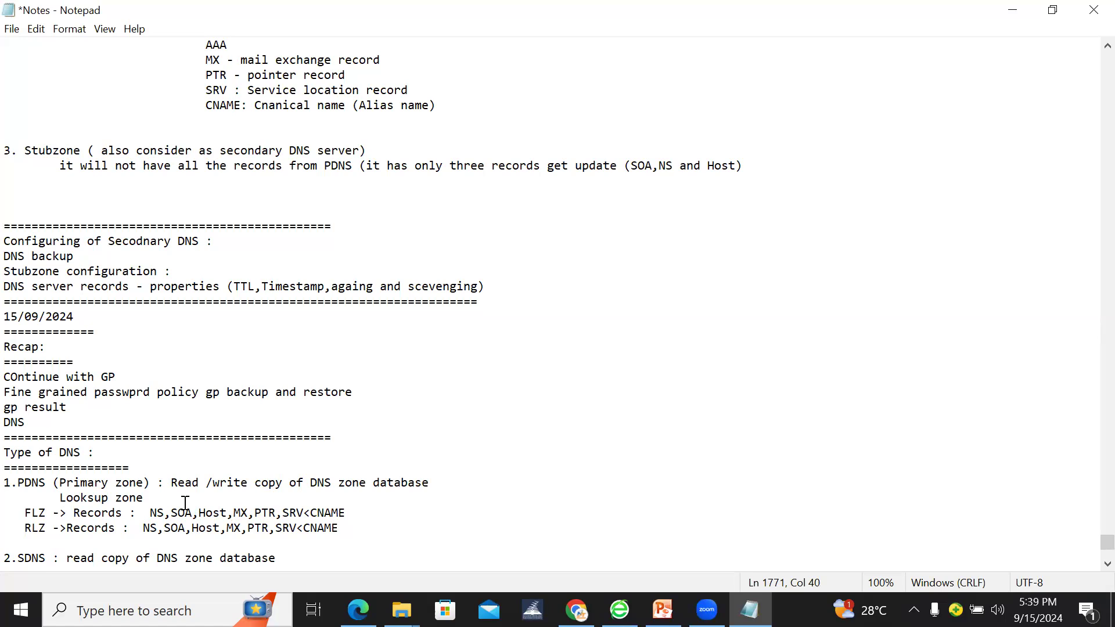
click(11, 29)
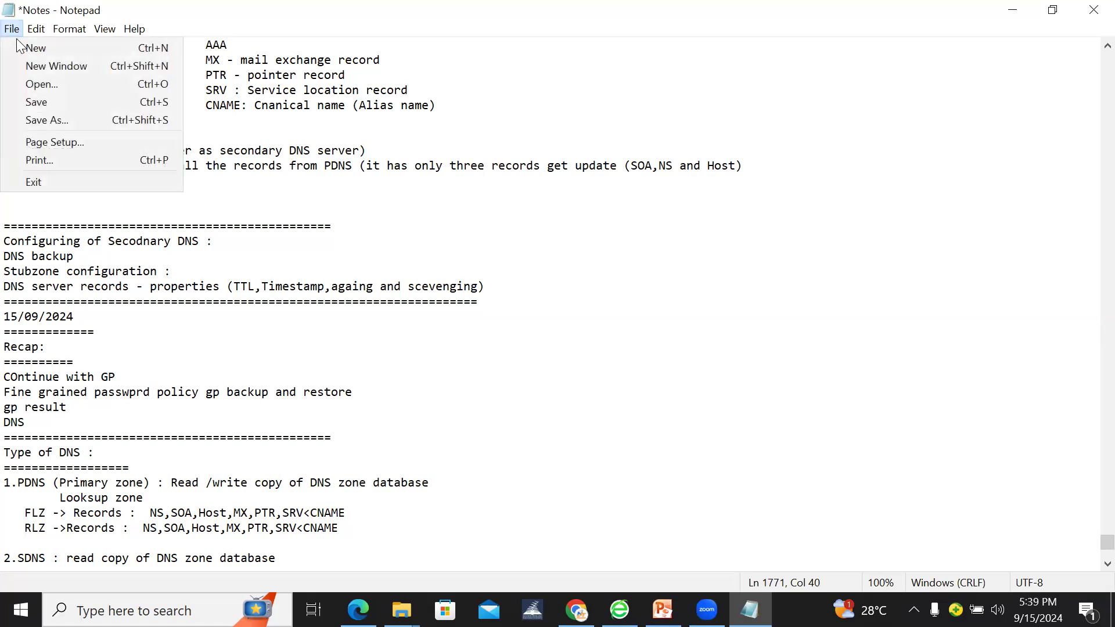
click(32, 99)
Add the heading "Hoiw DNS works (resolving name to ip )" below the SDNS entry, underlined with equals signs.
click(294, 546)
key(Return)
key(BackSpace)
key(Down)
key(Down)
key(Down)
text(Hoiw DNS works (reso)
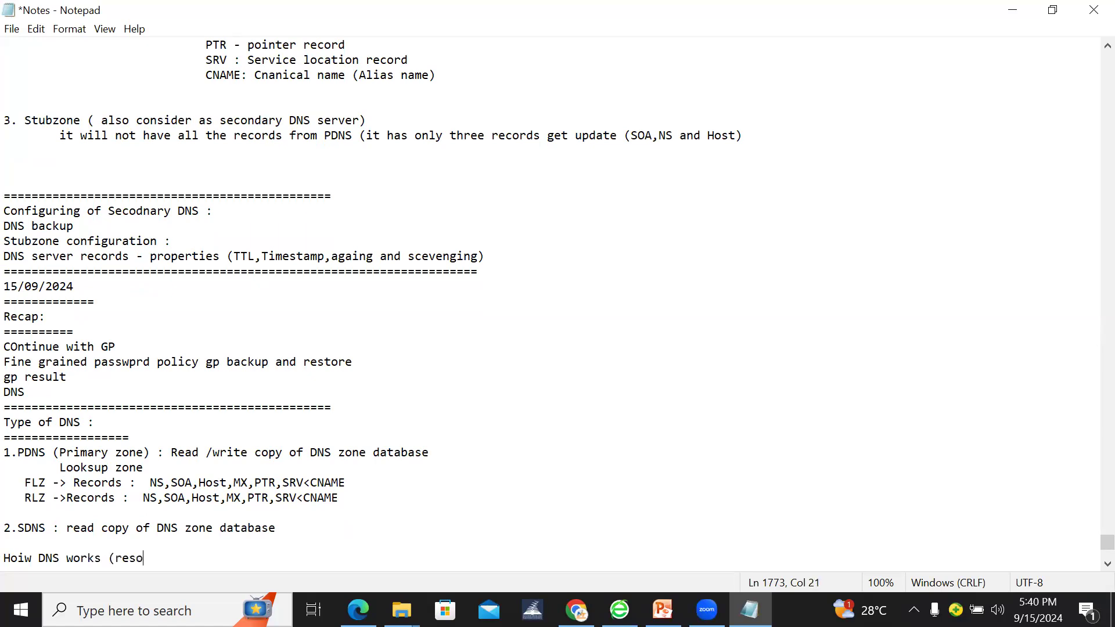
text(lving name to ip )
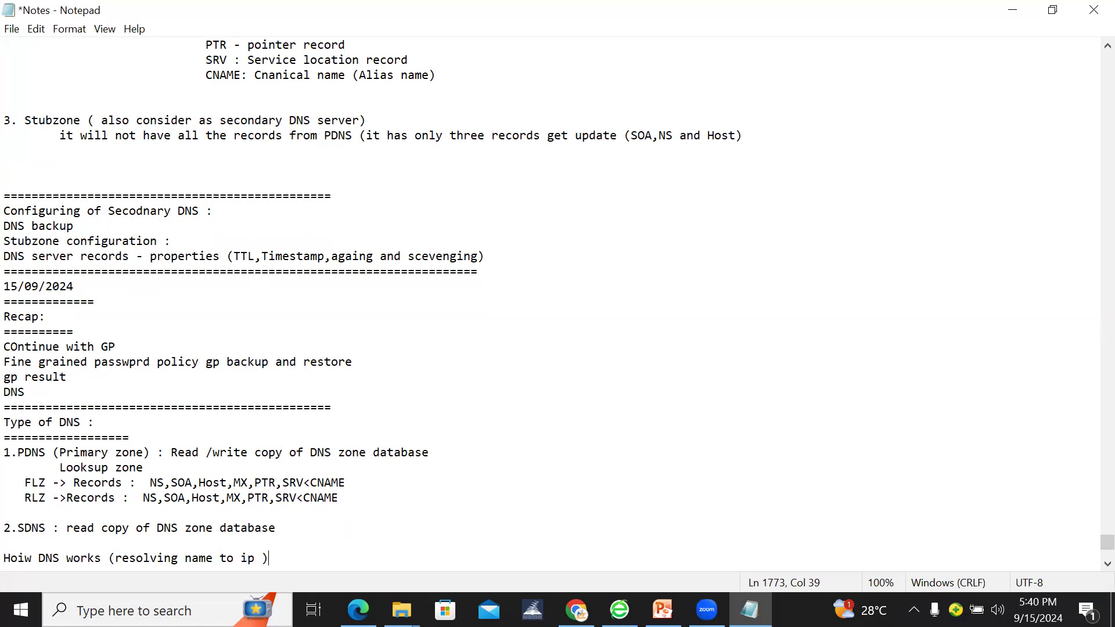
text())
key(Return)
text(=)
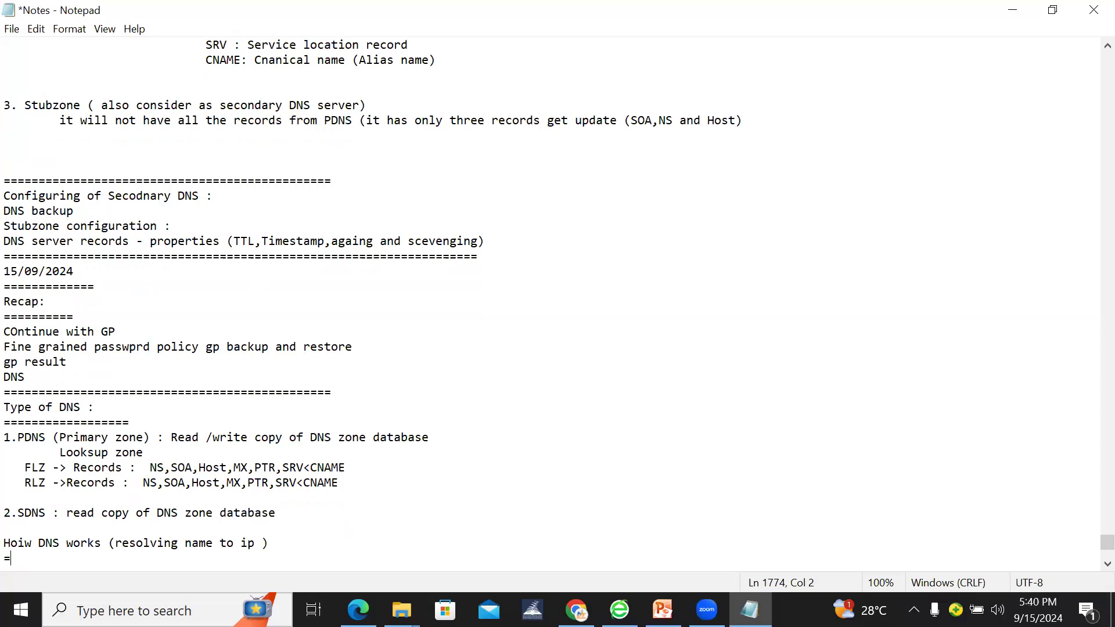
text(===============================)
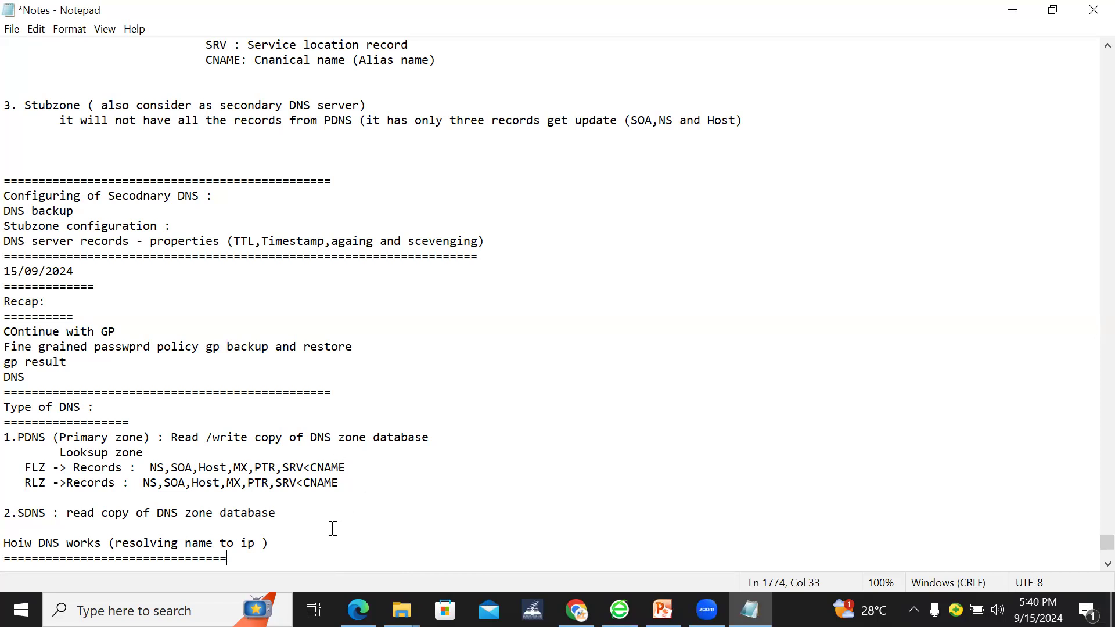
Review the earlier notes on the secondary DNS server, its lookup zones and records, and the stub zone above the 15/09/2024 section.
click(249, 547)
click(372, 179)
key(Up)
key(Up)
key(Up)
key(Up)
key(Up)
key(Up)
key(Up)
key(Up)
key(Up)
key(Up)
key(Up)
key(Up)
key(Up)
key(Up)
key(Up)
key(Up)
key(Up)
key(Up)
key(Up)
key(Up)
key(Up)
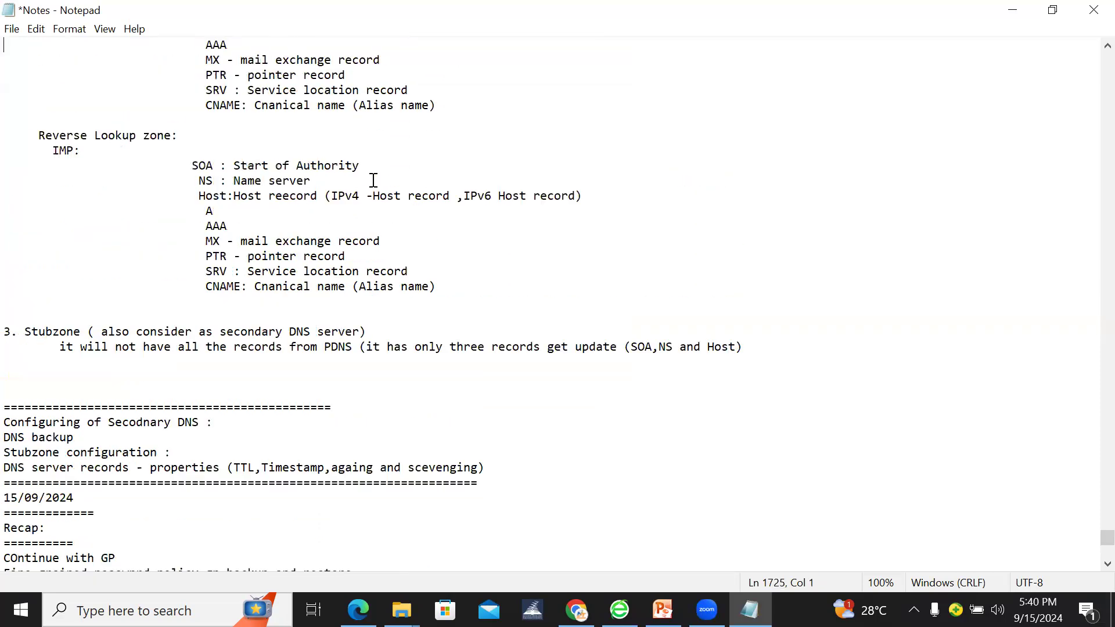
key(Down)
key(Down)
key(Down)
key(Down)
key(Down)
key(Down)
key(Down)
key(Down)
key(Down)
key(Down)
key(Down)
key(Down)
key(Down)
key(Down)
key(Down)
key(Down)
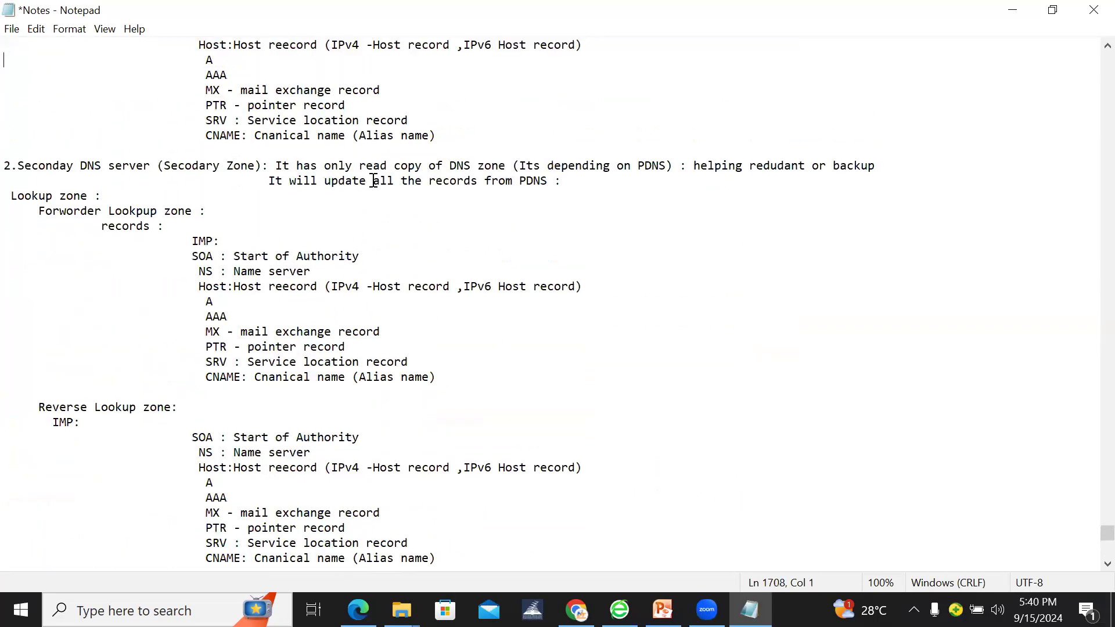
key(Down)
key(Down)
key(Down)
key(Down)
key(Down)
key(Down)
key(Down)
key(Down)
key(Down)
key(Down)
key(Down)
key(Down)
key(Down)
key(Down)
key(Down)
key(Down)
key(Down)
key(Down)
key(Down)
key(Down)
scroll(373, 180, down, 5)
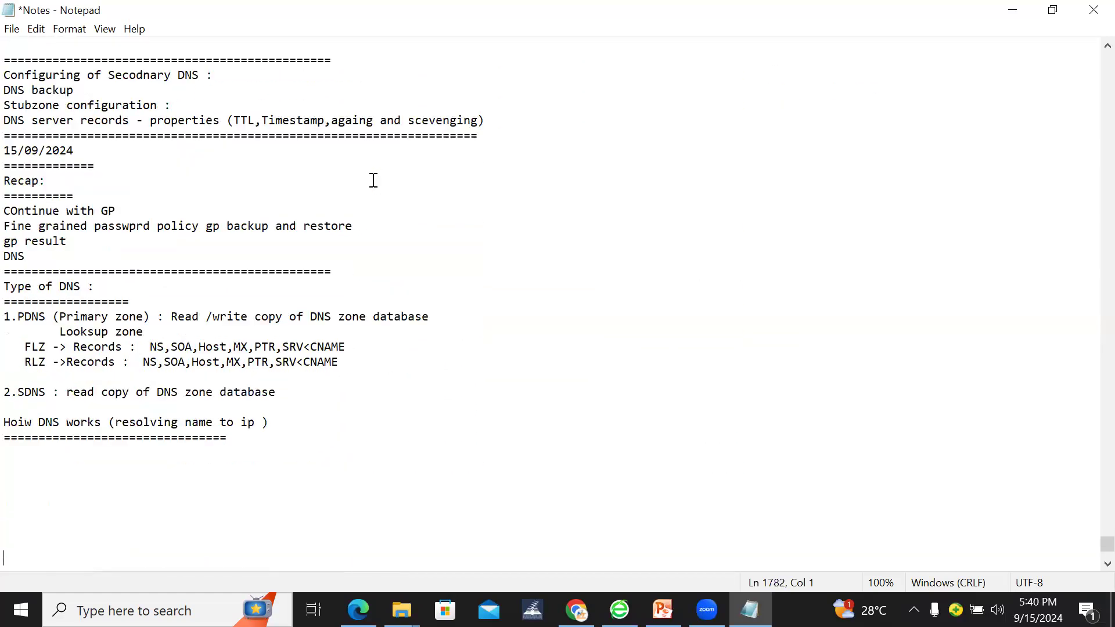
Lengthen the equals-sign underline below the "Hoiw DNS works" heading and add the line "DNS :" beneath it.
click(252, 442)
text(===)
key(Return)
text(DNS :)
key(Return)
Add the topics "How to configure SDNS" and "verify the all records are updated in SDNS" after a blank line below "DNS :".
key(Return)
text(How to configure SDNS)
key(Return)
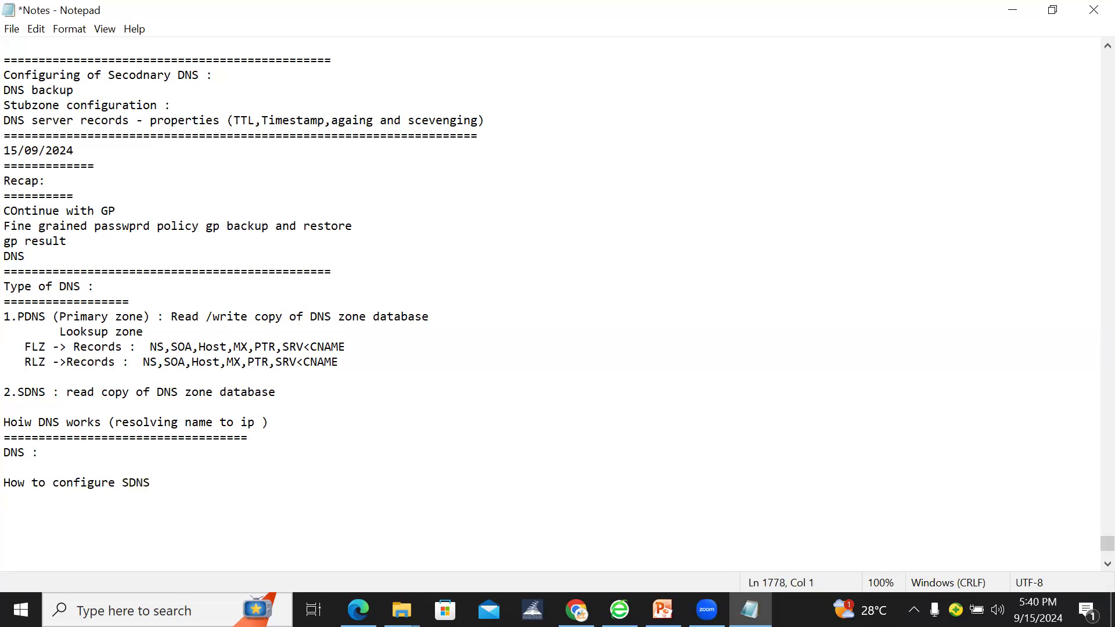
text(verify the all records a)
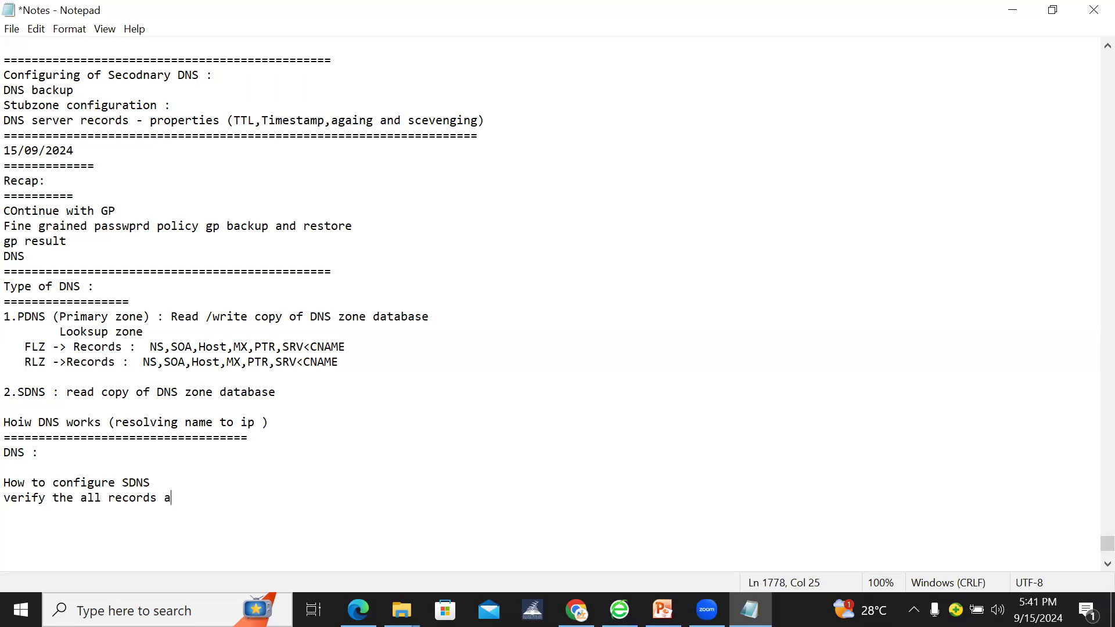
text(re updated in SDNS)
Insert "3.Another secodnary DNS (Stubzone) it will have only three records store (SOA,HOST and NS)" below the "Hoiw DNS works" heading and save the notes.
click(306, 423)
key(Return)
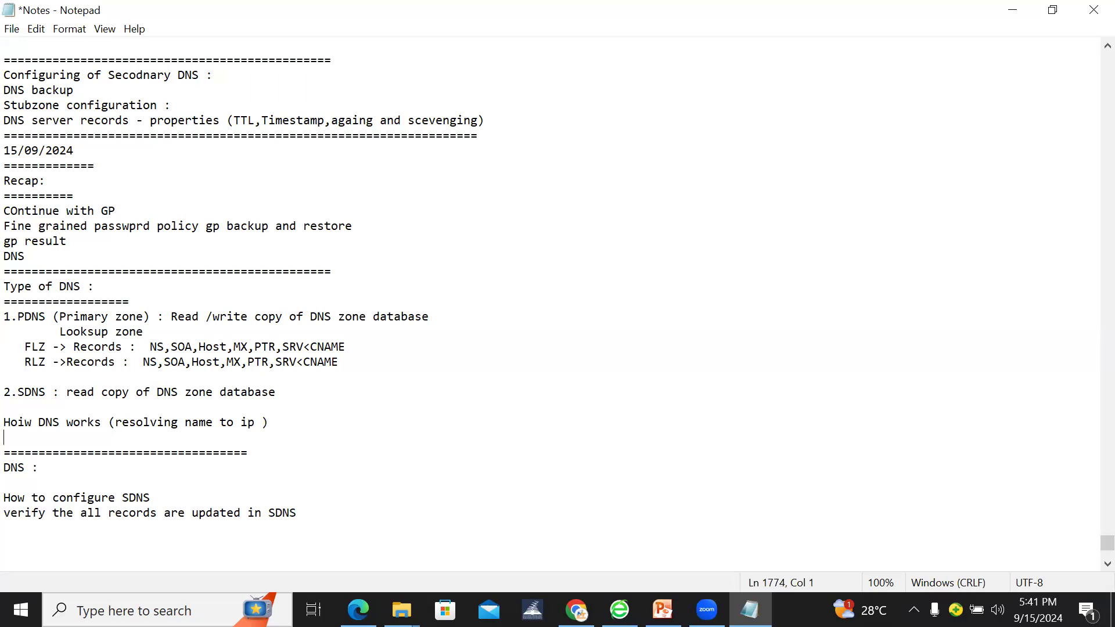
text(3.Another scodary)
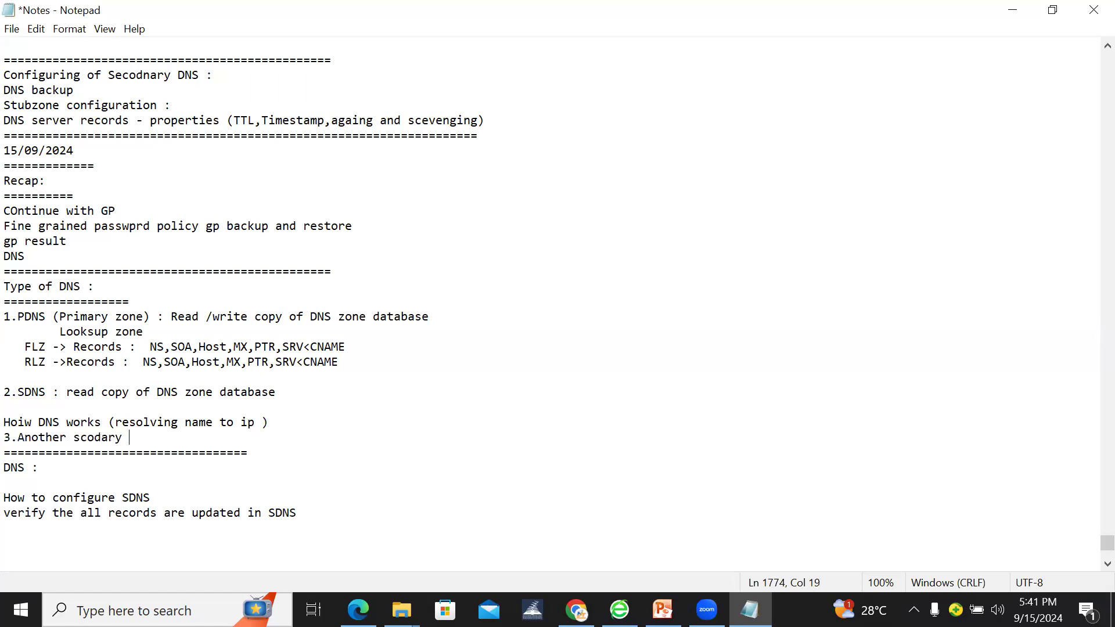
key(BackSpace)
key(BackSpace)
key(BackSpace)
key(BackSpace)
key(BackSpace)
key(BackSpace)
key(BackSpace)
text(ecodnary DNS (Stu)
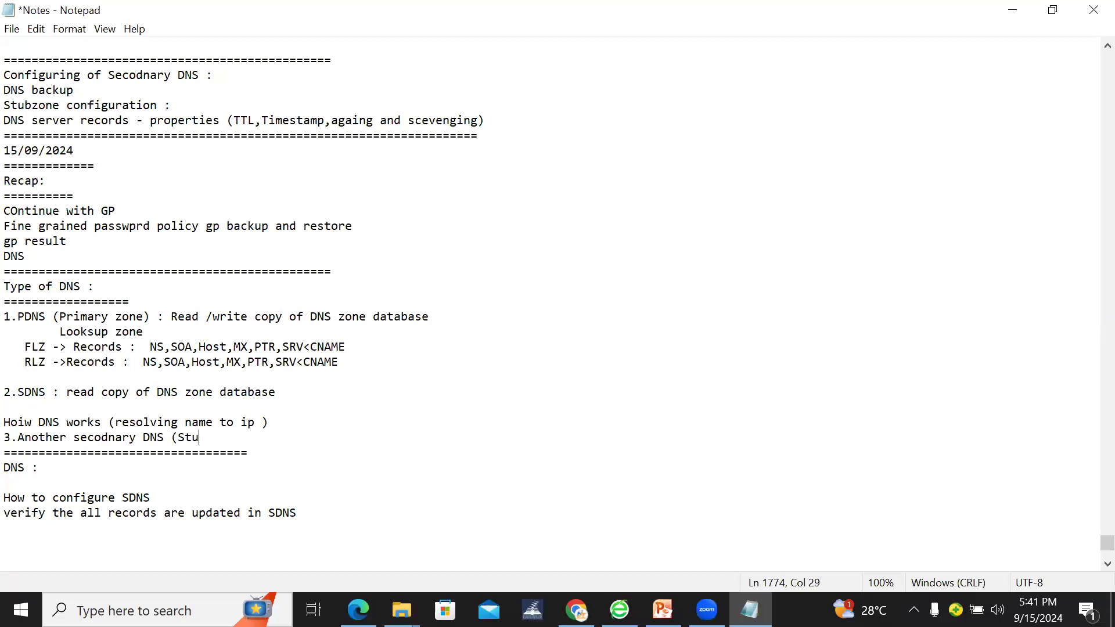
text(bzone) it will h)
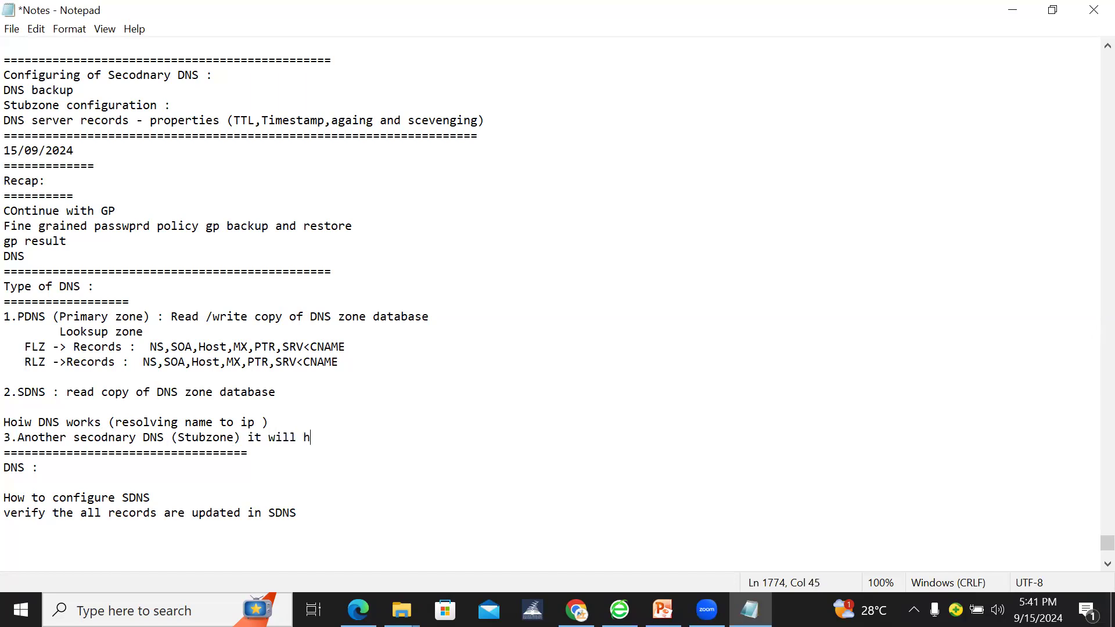
text(ave only thre)
key(BackSpace)
text(e rec)
key(BackSpace)
key(BackSpace)
key(BackSpace)
text(resordd)
key(BackSpace)
key(BackSpace)
key(BackSpace)
key(BackSpace)
key(BackSpace)
text(cords store (SO)
key(BackSpace)
text(OA,HOST and NS))
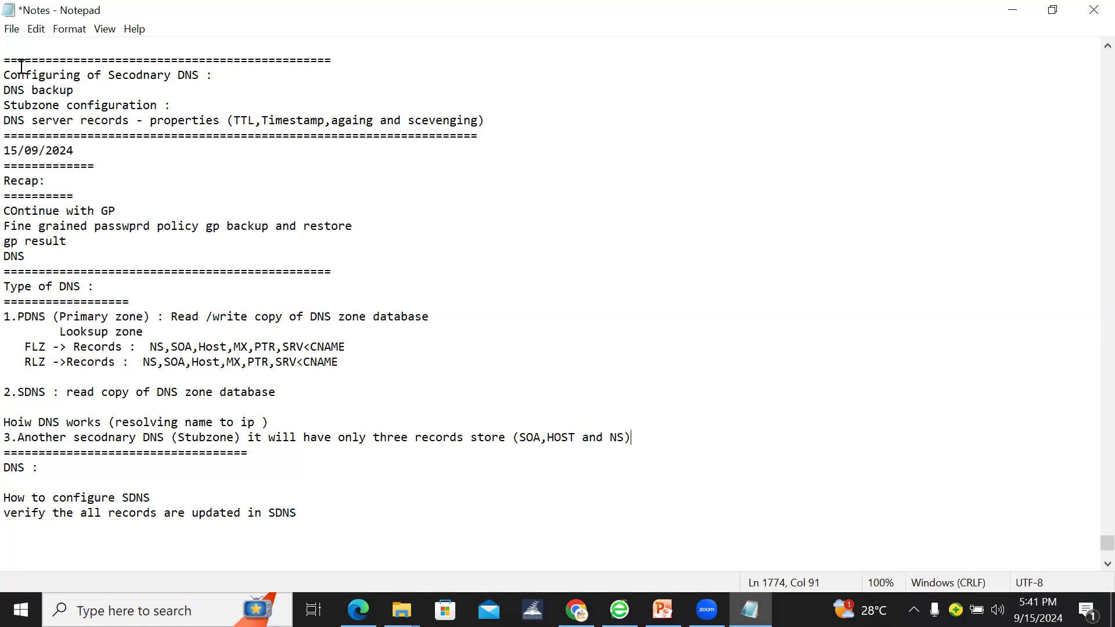
click(13, 29)
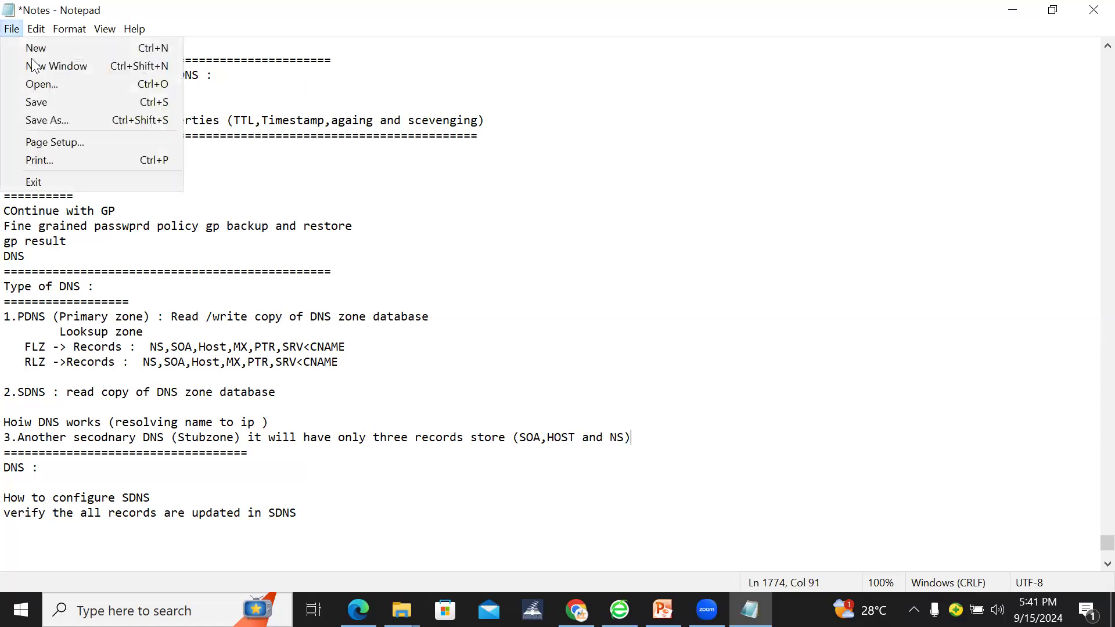
click(45, 102)
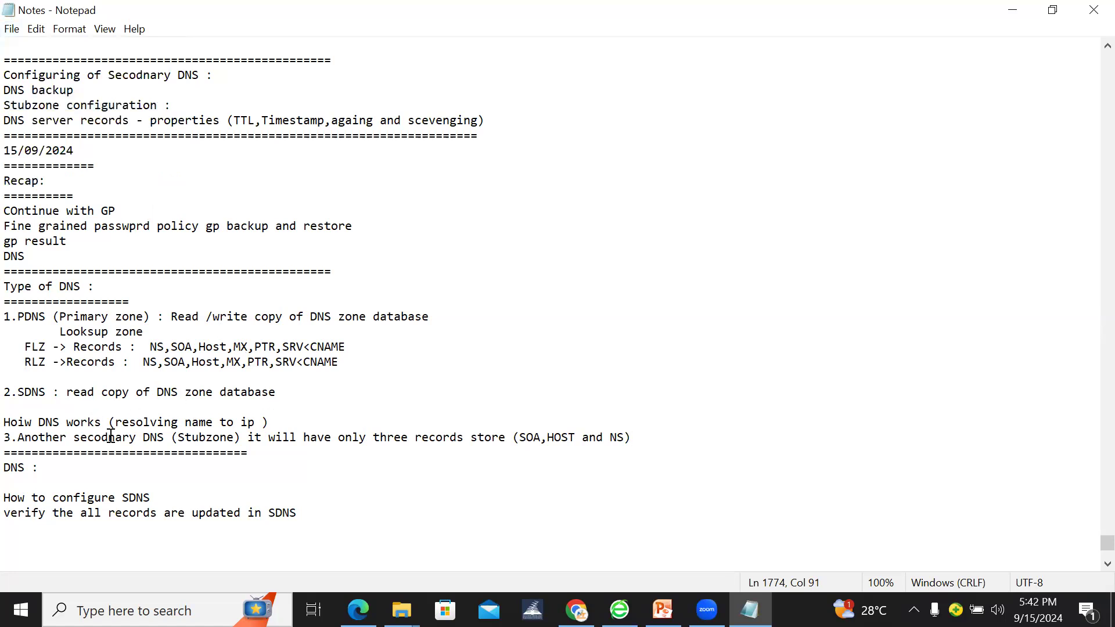
Append "(It has all records coming from PDNS )" to the 2.SDNS entry.
click(295, 394)
text((It ha sall)
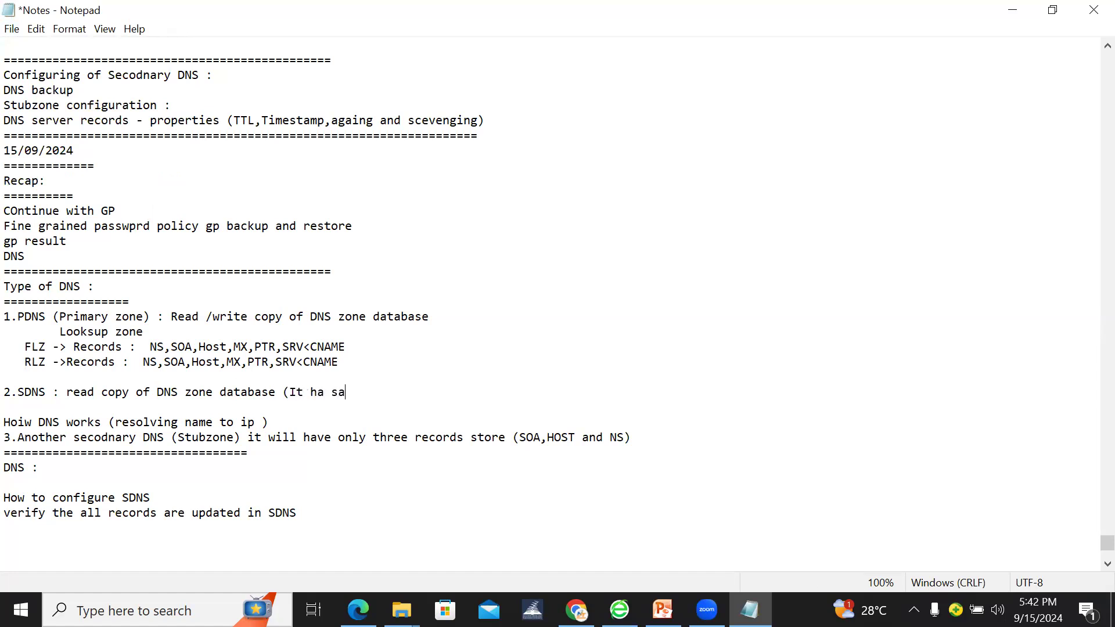
key(BackSpace)
key(BackSpace)
key(BackSpace)
key(BackSpace)
key(BackSpace)
key(BackSpace)
text(s all records c)
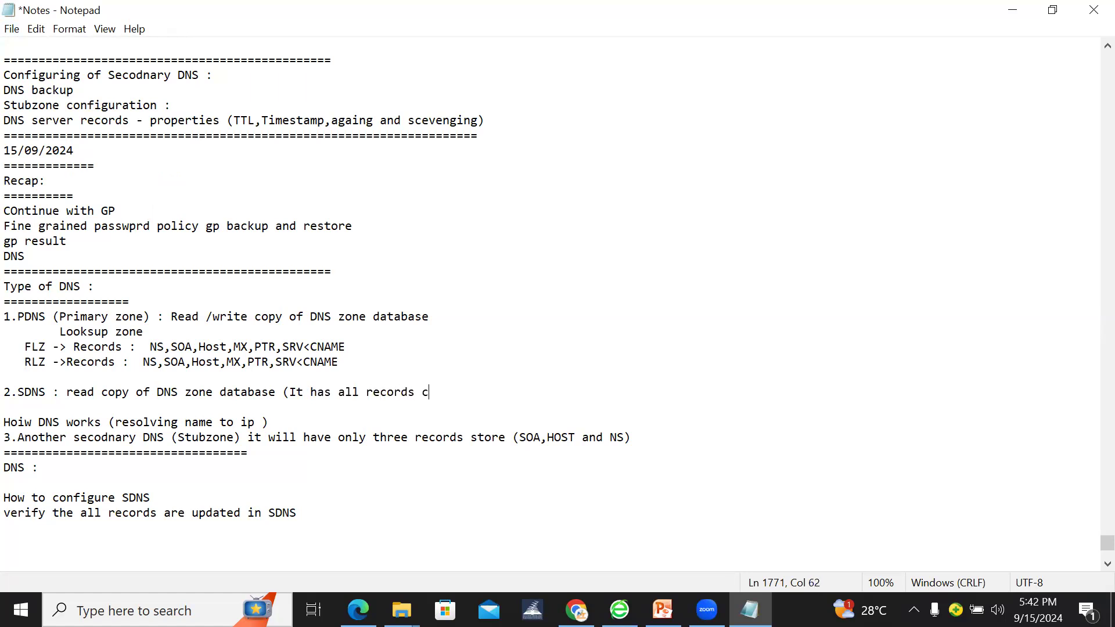
text(oming from PDNS ))
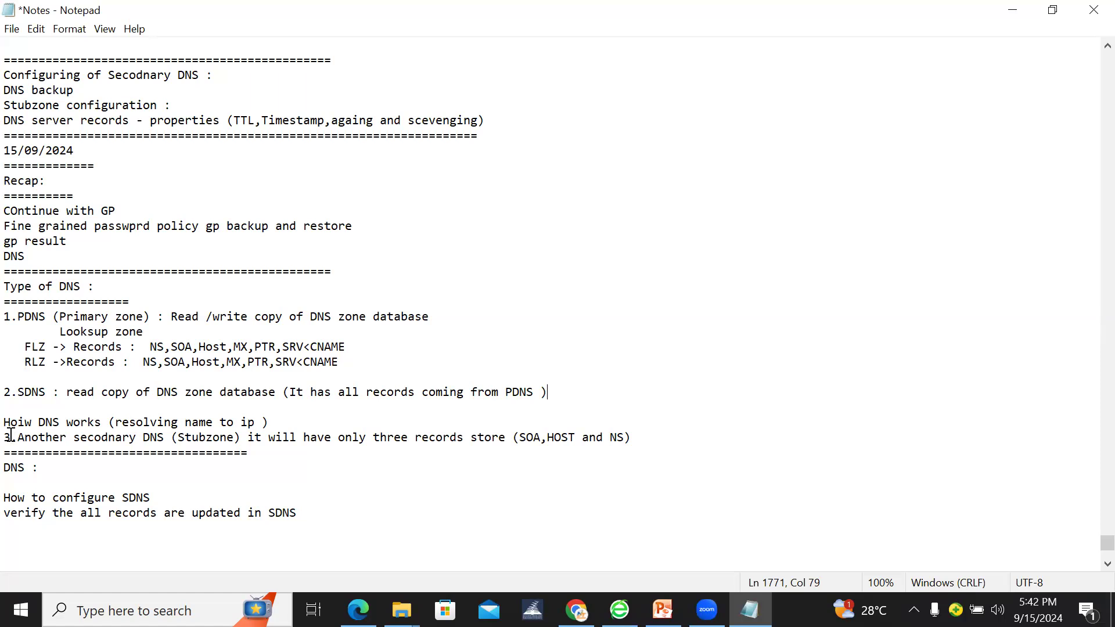
Remove the blank line between "DNS :" and "How to configure SDNS".
drag(11, 437, 348, 447)
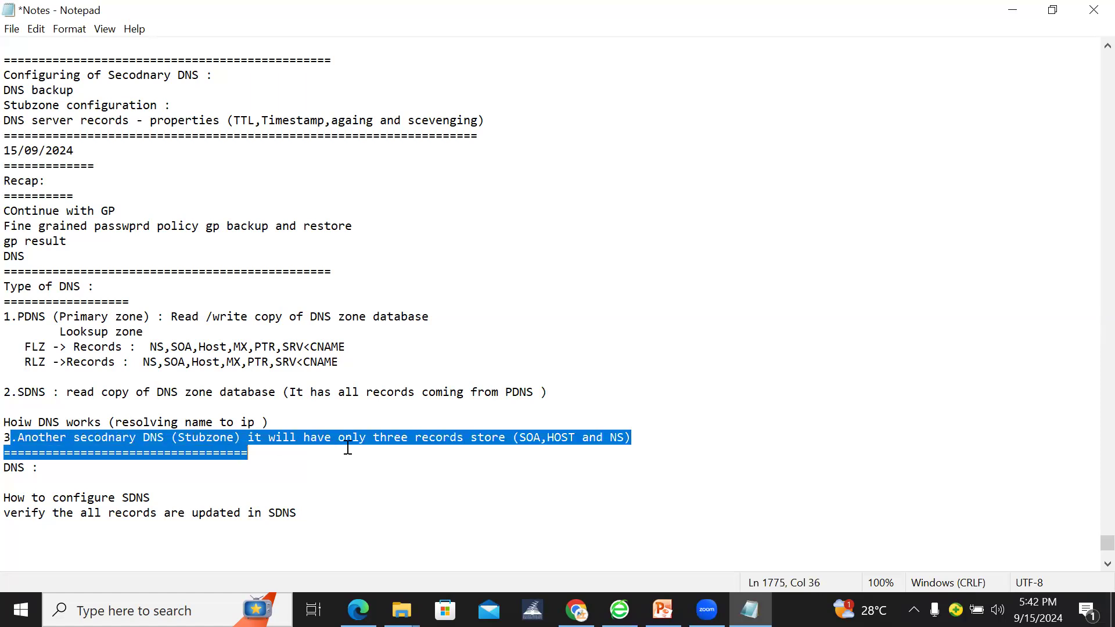
click(92, 443)
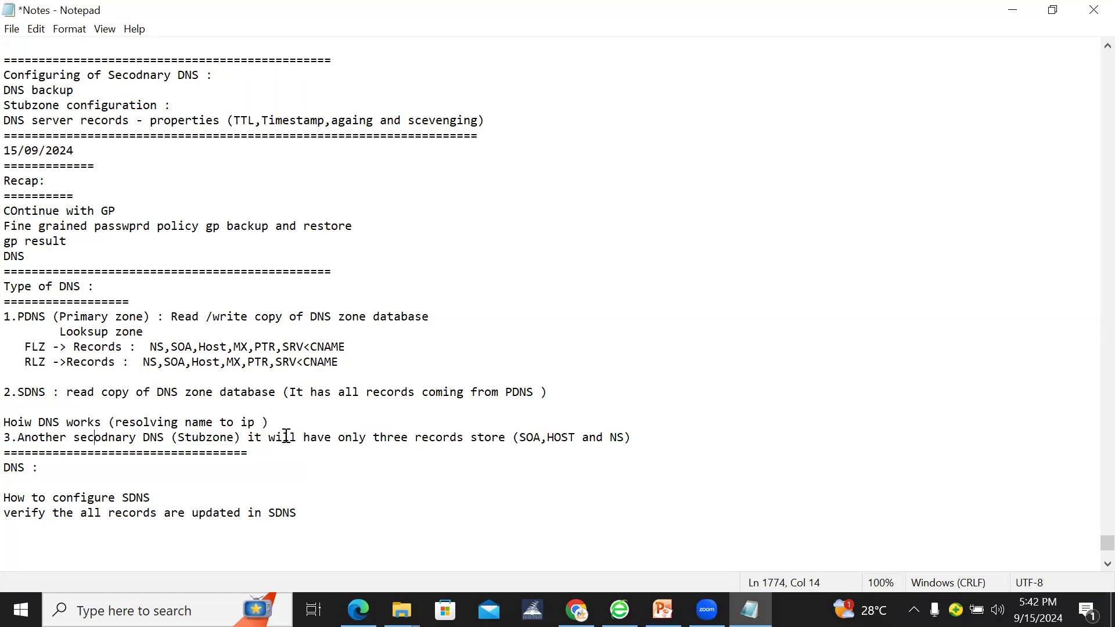
click(35, 489)
key(BackSpace)
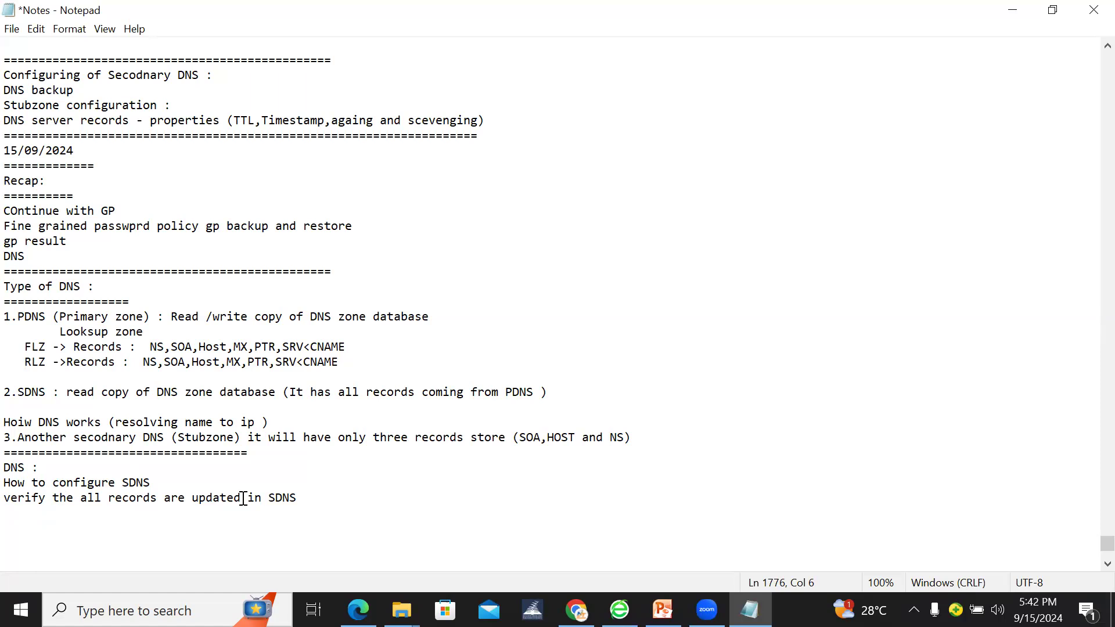
Copy the earlier "DNS backup" topic onto a new line below "verify the all records are updated in SDNS".
click(302, 498)
key(Return)
drag(5, 92, 79, 90)
key(ctrl+c)
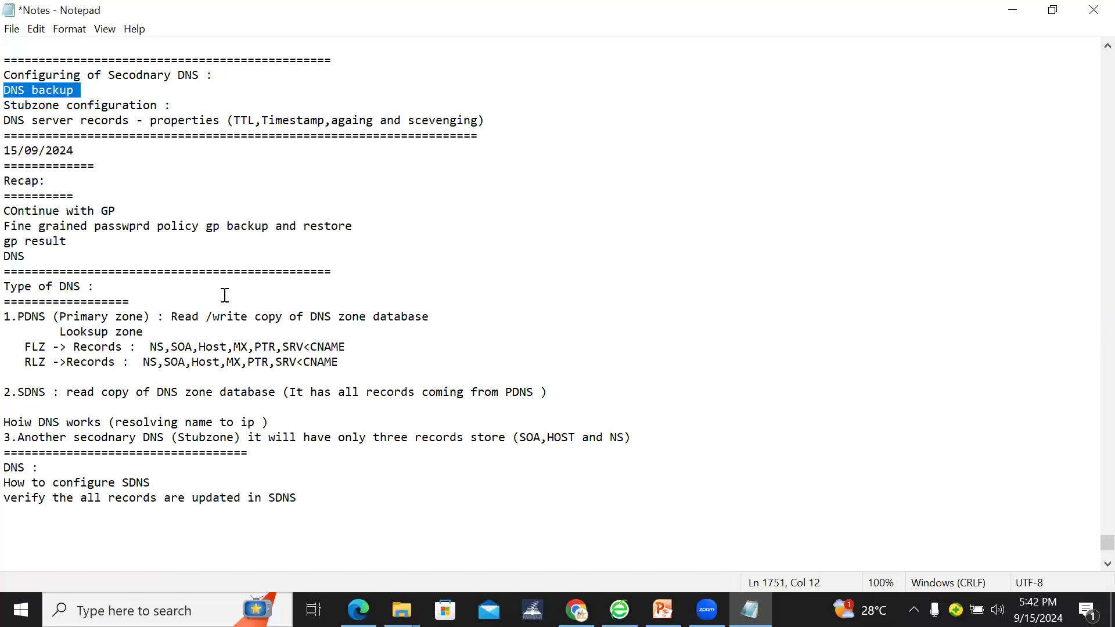
click(311, 497)
key(Down)
key(ctrl+v)
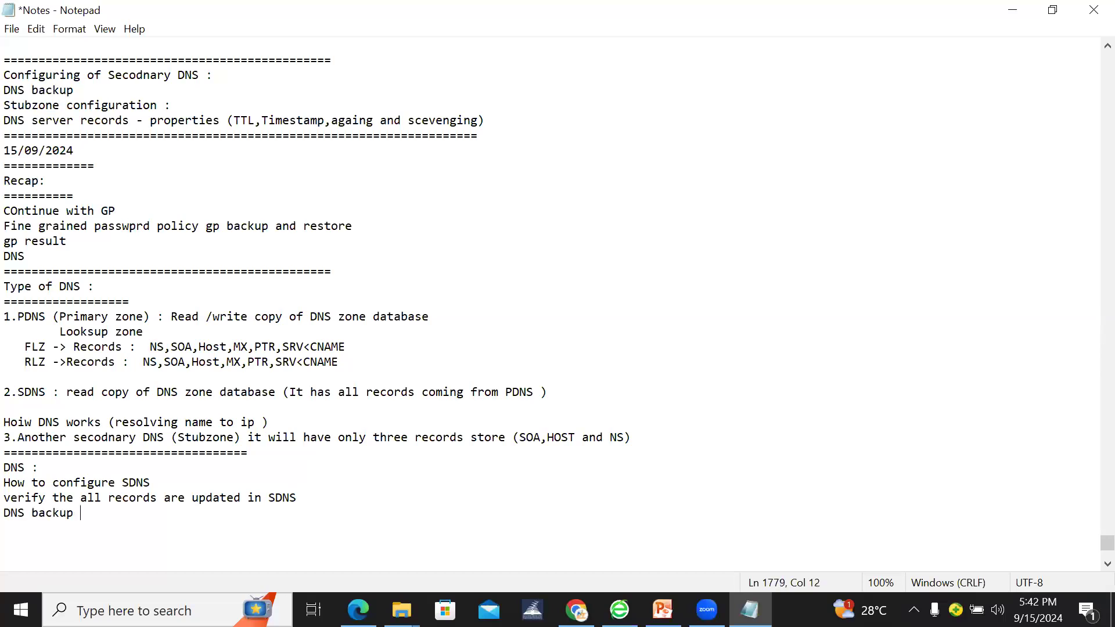
Copy the earlier "DNS server records - properties (TTL,Timestamp,againg and scevenging)" line below the new "DNS backup" line and save the notes.
drag(6, 120, 483, 121)
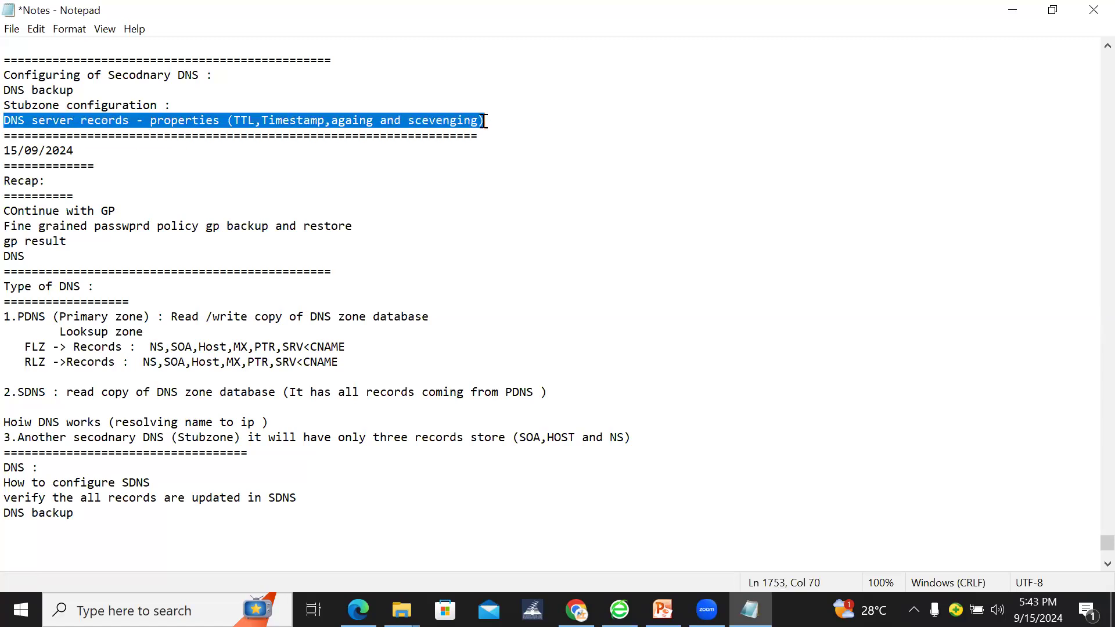
key(ctrl+c)
click(94, 508)
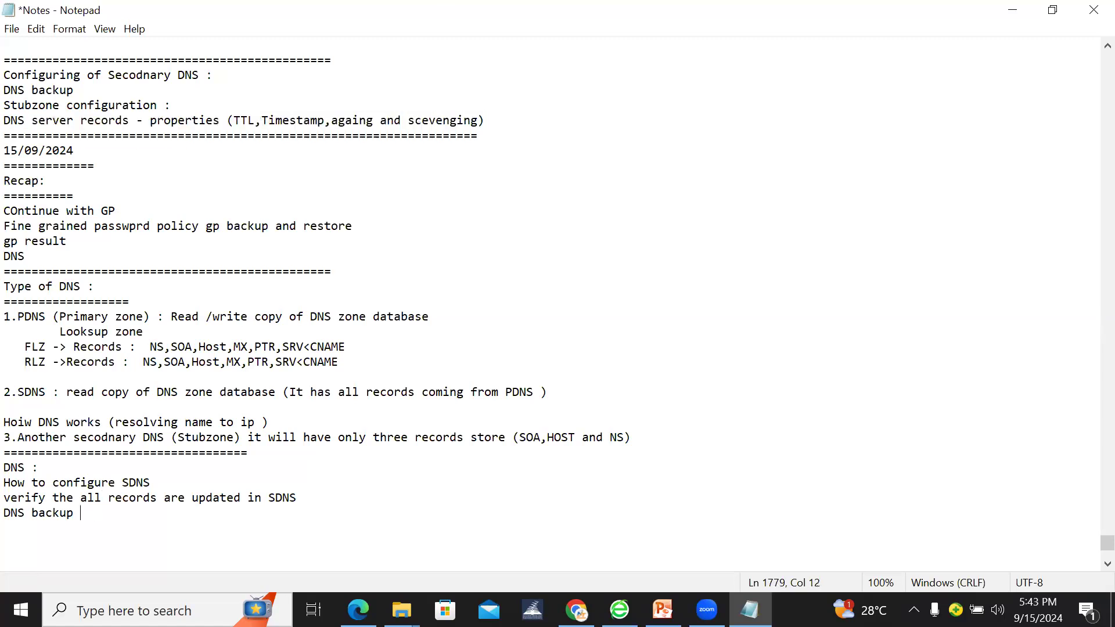
key(Return)
key(ctrl+v)
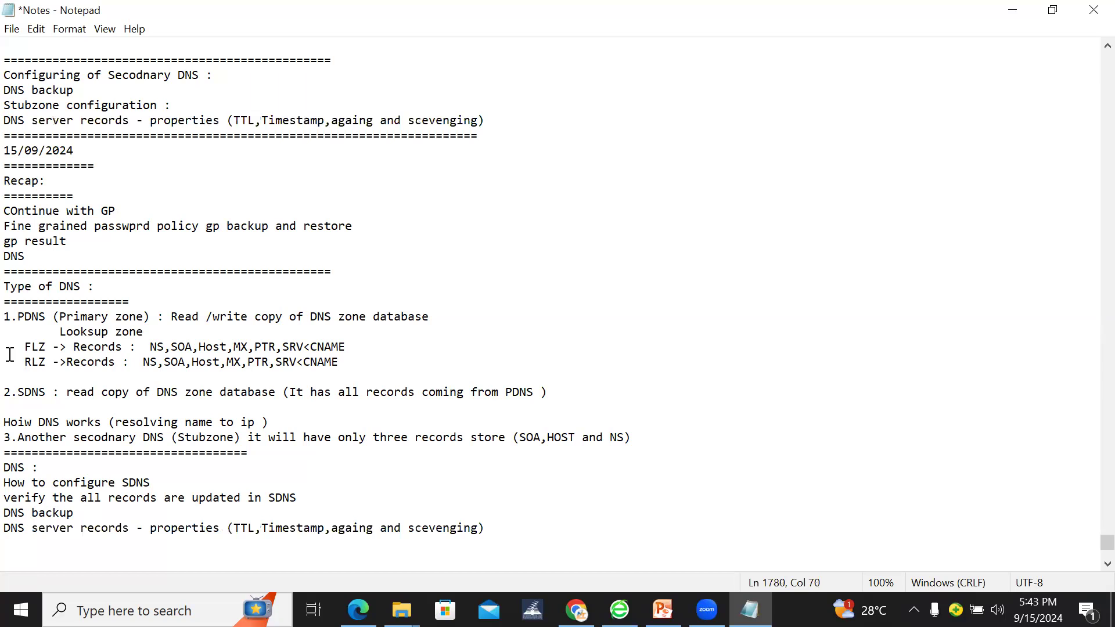
click(12, 29)
click(35, 104)
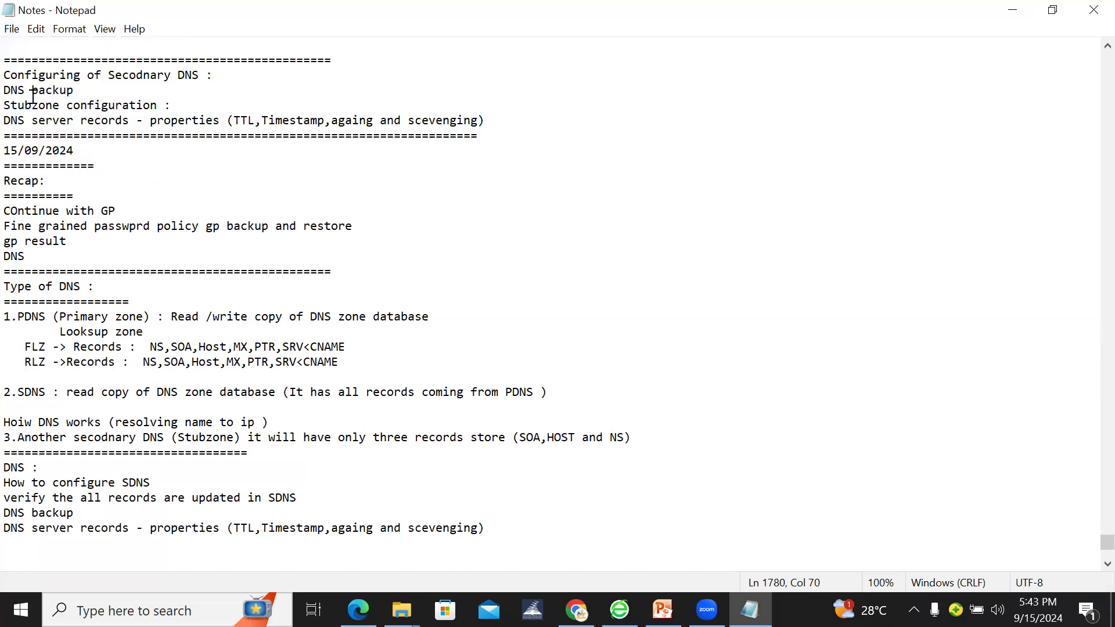
Add a long separator line of equals signs below the DNS topic list, leaving one blank line before it.
key(Return)
key(Return)
text(===========================)
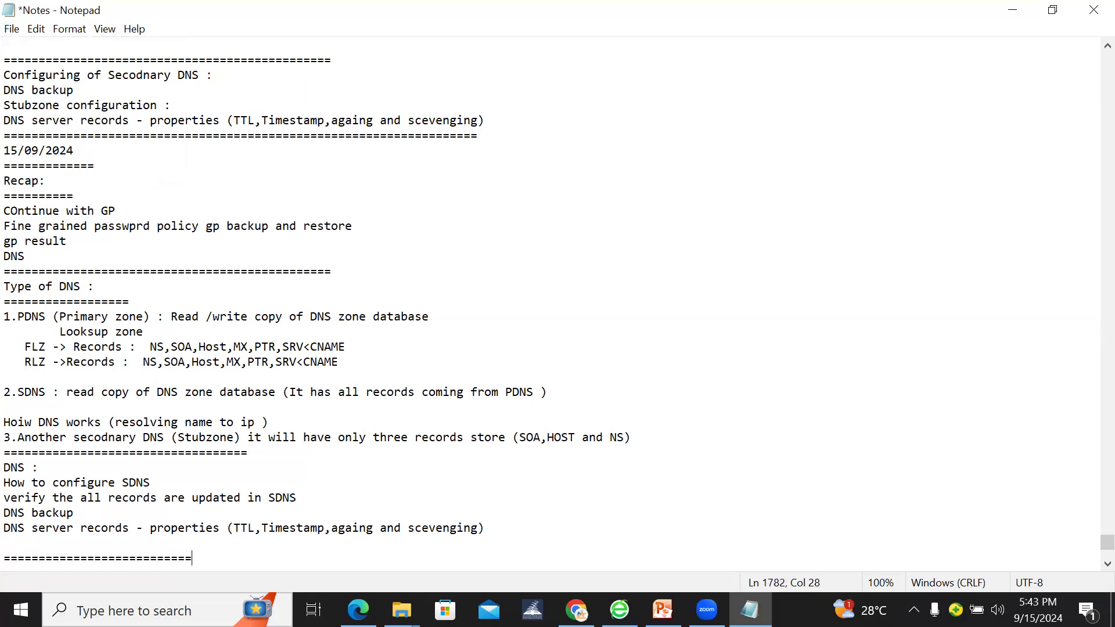
text(====================================================)
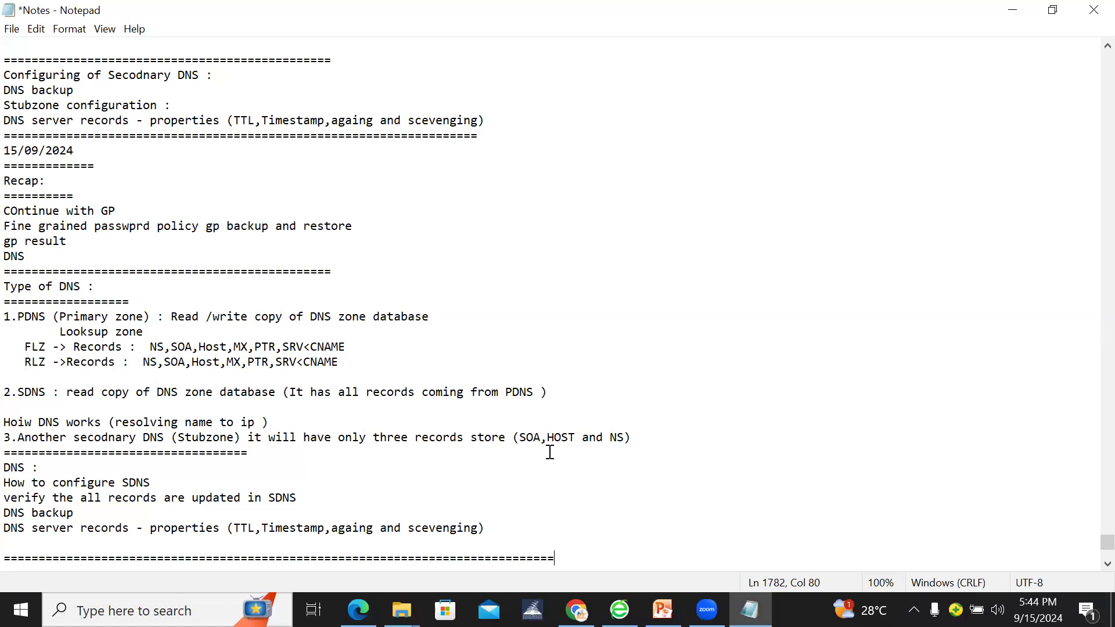
Replace the "<" before CNAME with a comma in both the FLZ and RLZ record lists, and save the notes.
click(311, 347)
key(BackSpace)
text(,)
key(Down)
key(Left)
key(BackSpace)
text(,)
key(ctrl+s)
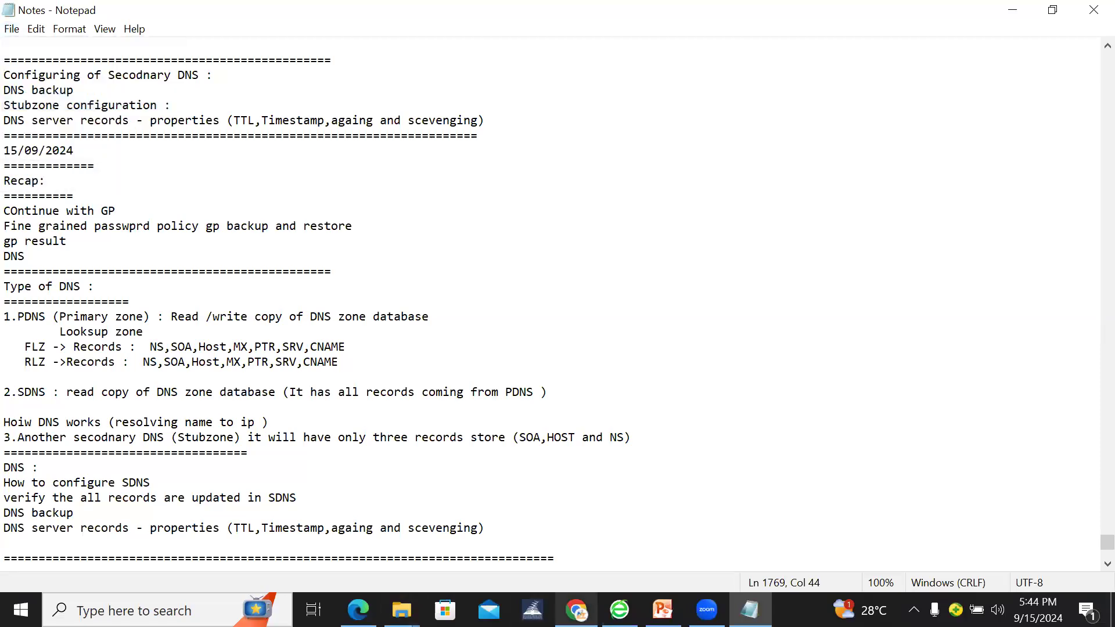
Minimize the notes, the Class12 folder and the Zoom web page windows.
key(alt+Tab)
click(1016, 17)
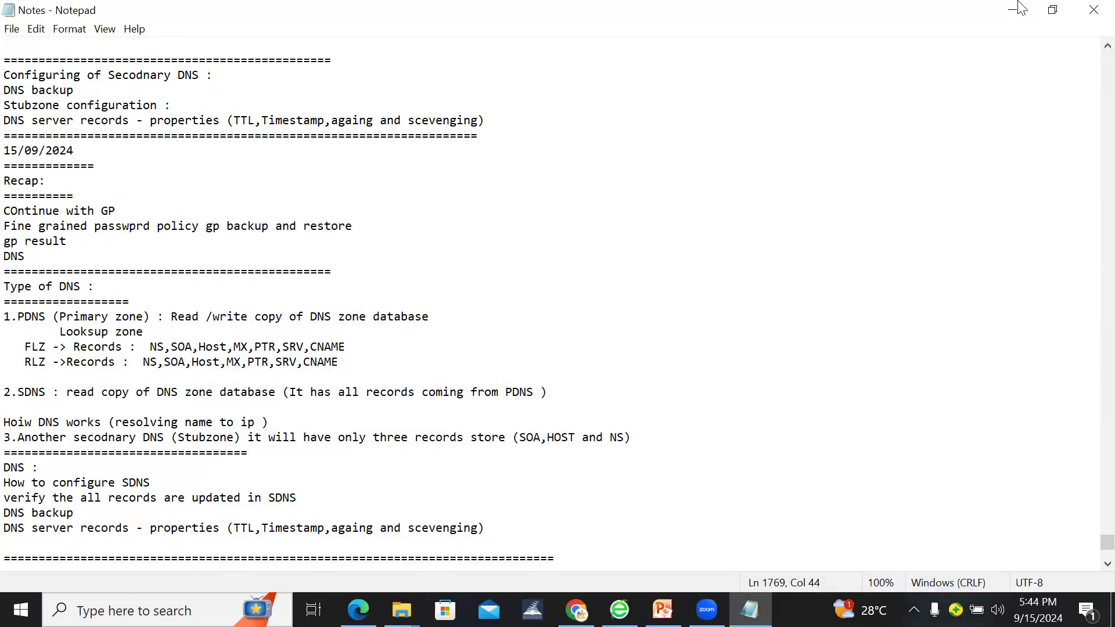
click(1013, 10)
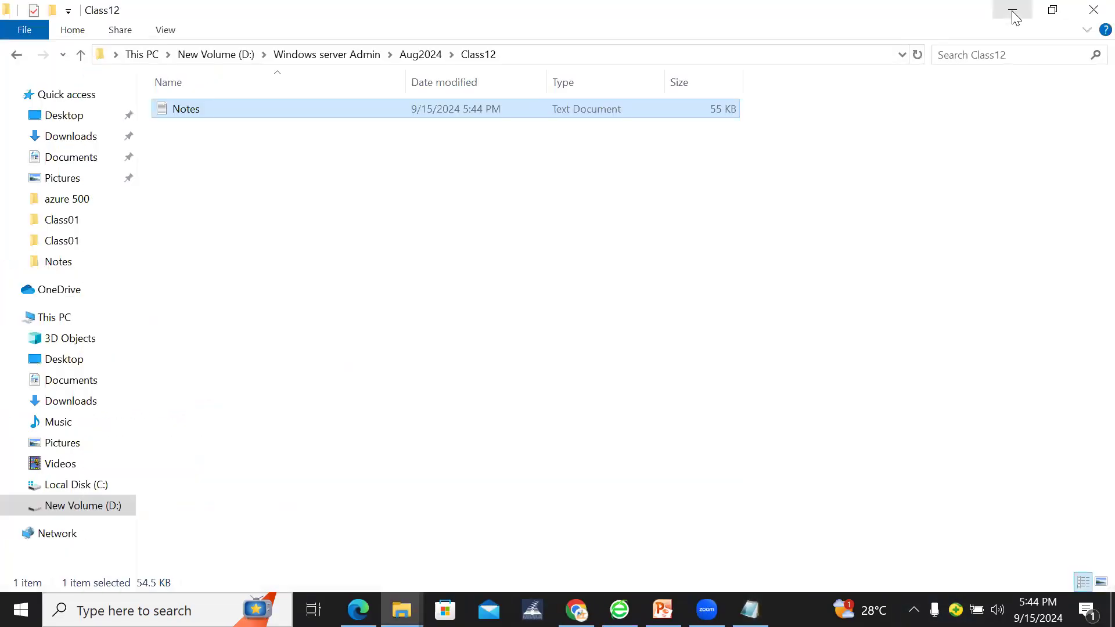
click(1012, 11)
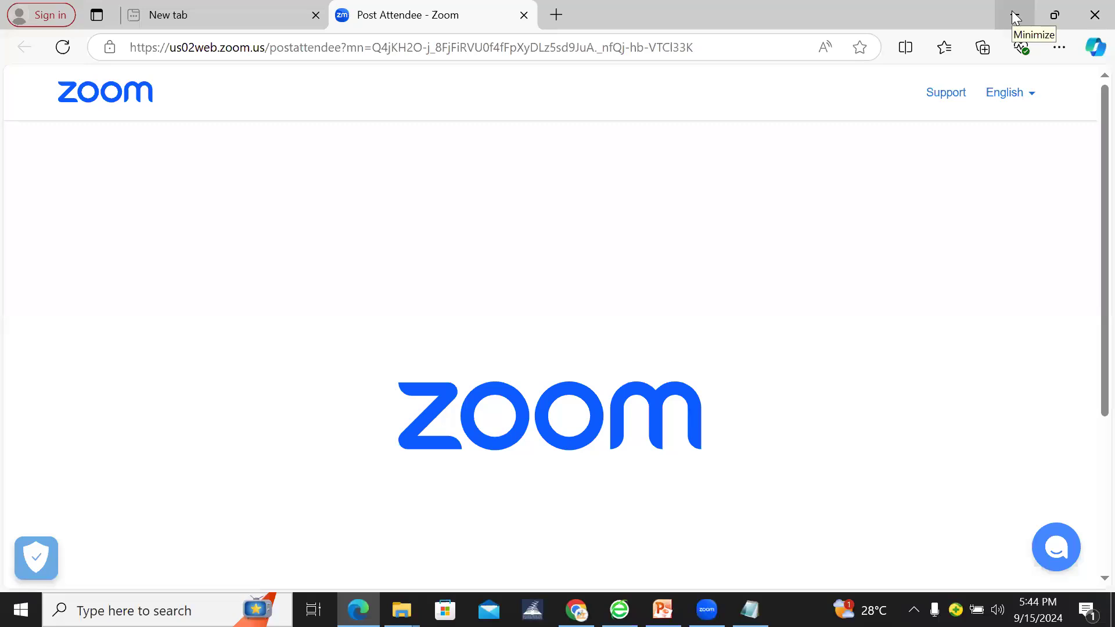
key(super)
key(super)
key(super+l)
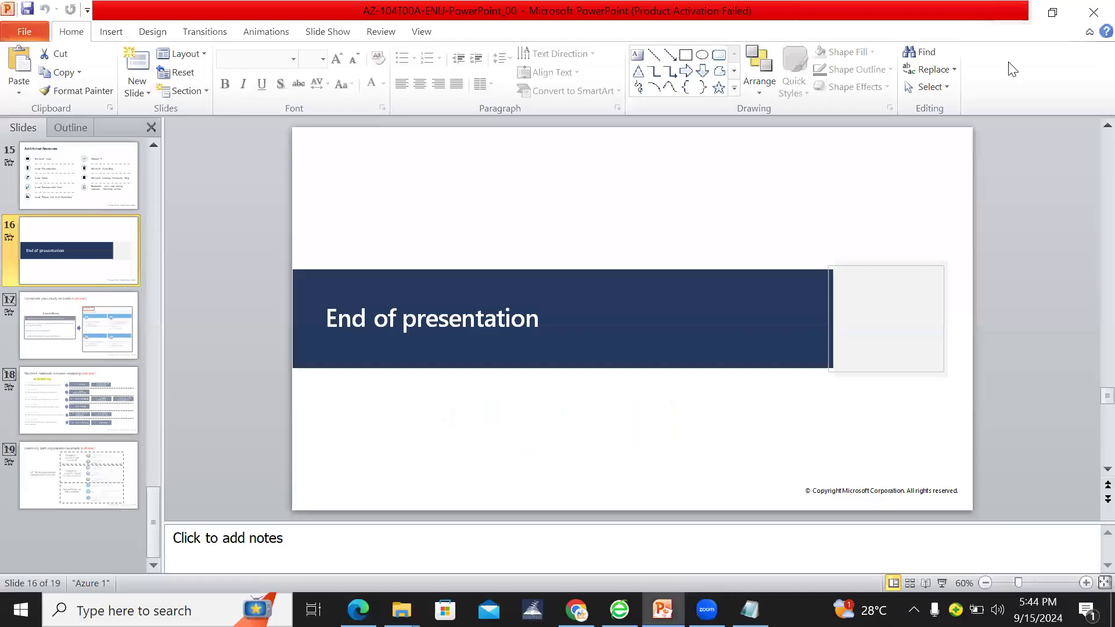
Close the PowerPoint presentation and open Google Chrome from the desktop with a user profile.
click(1093, 12)
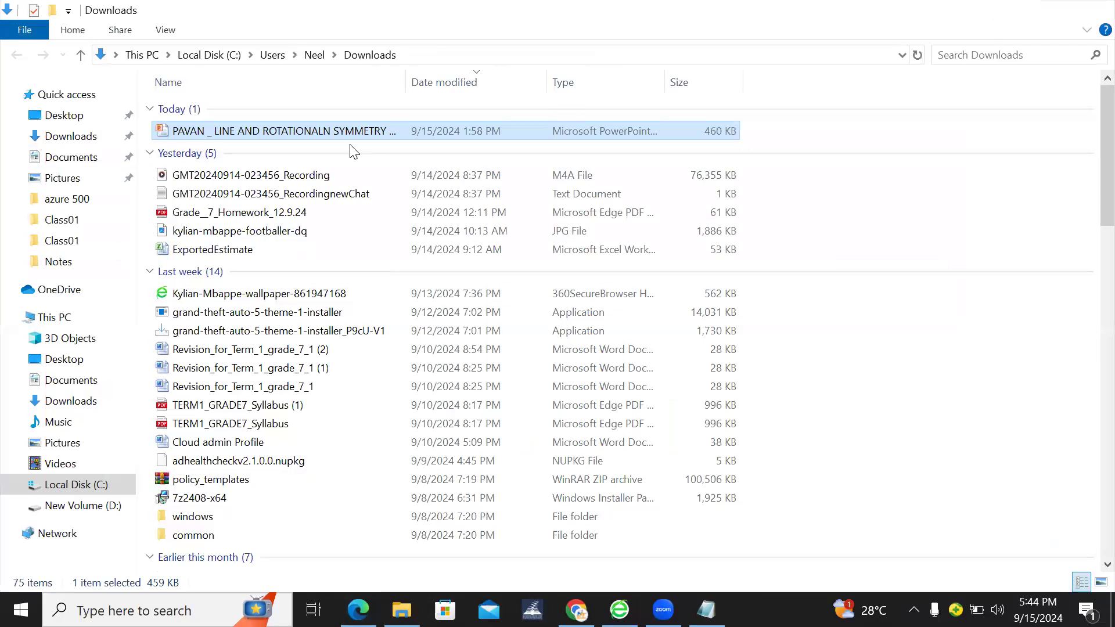
key(super+d)
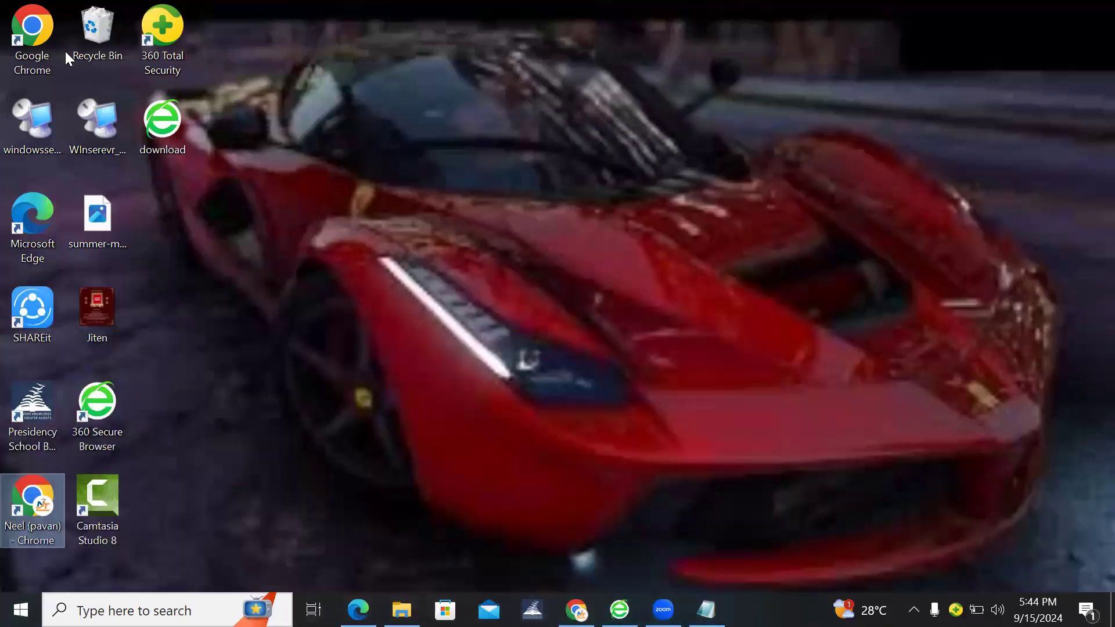
double_click(41, 36)
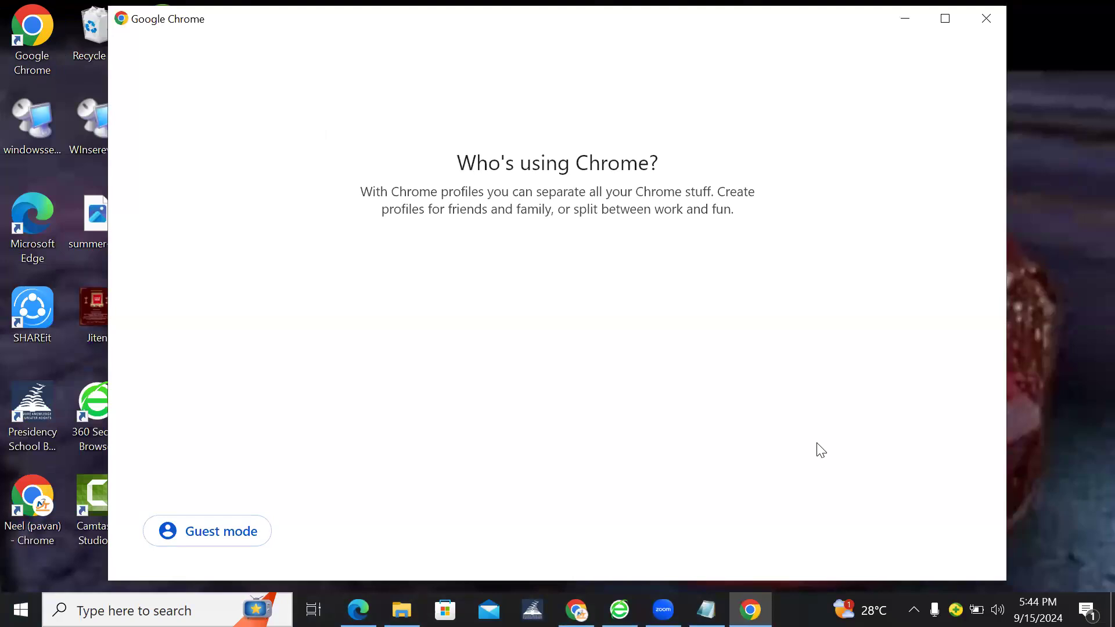
click(879, 319)
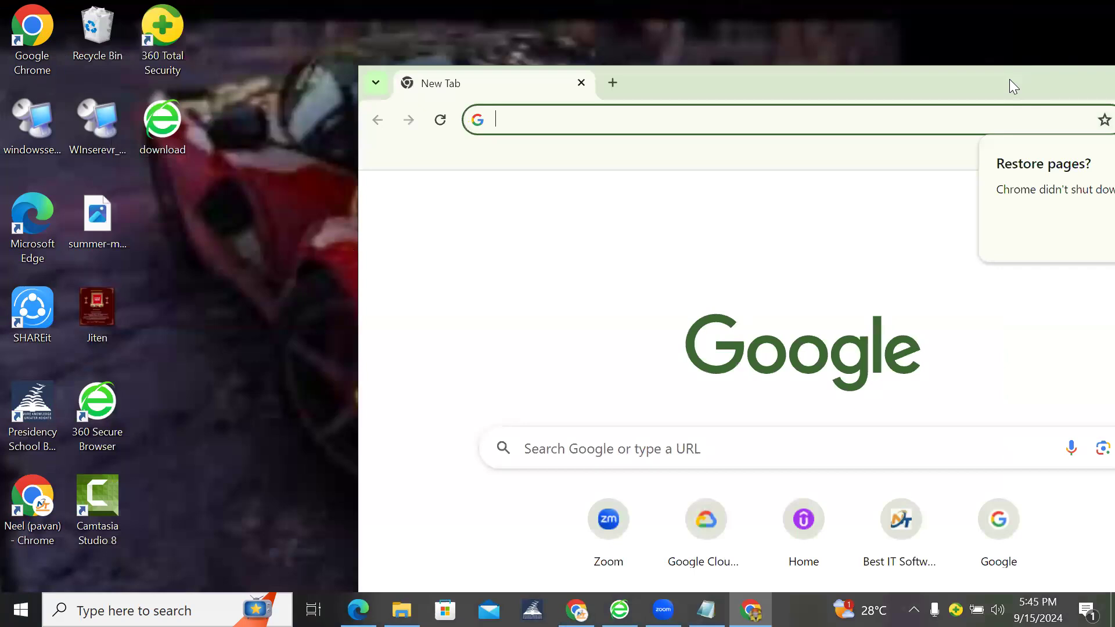
Maximize the Chrome window and open the Google Cloud VM instances page of the Win2022-Aug2024 project.
double_click(1009, 79)
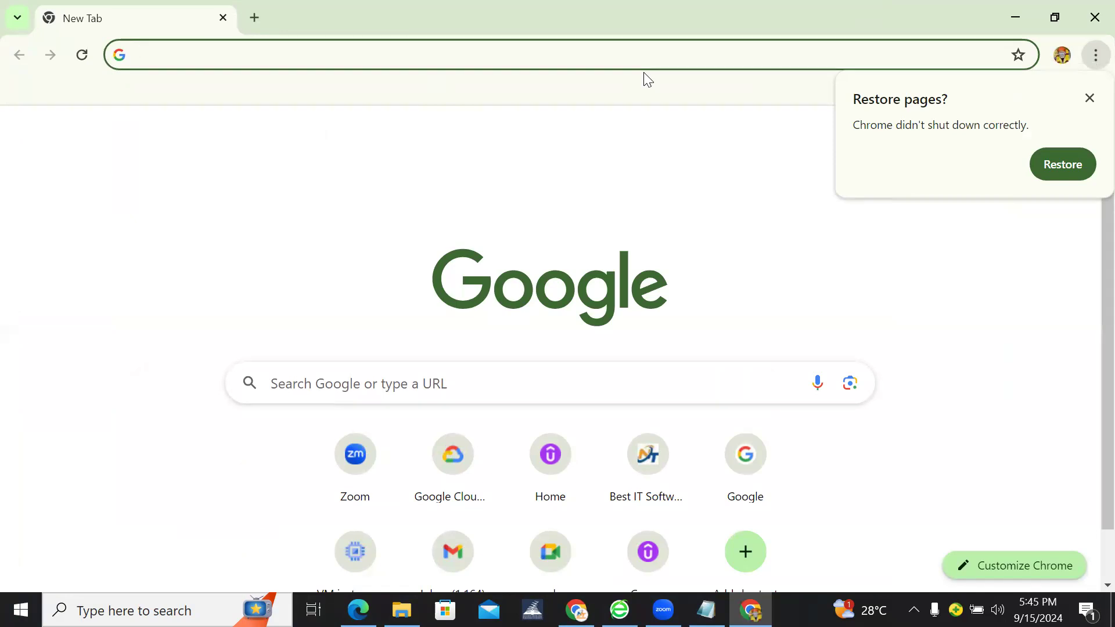
click(254, 51)
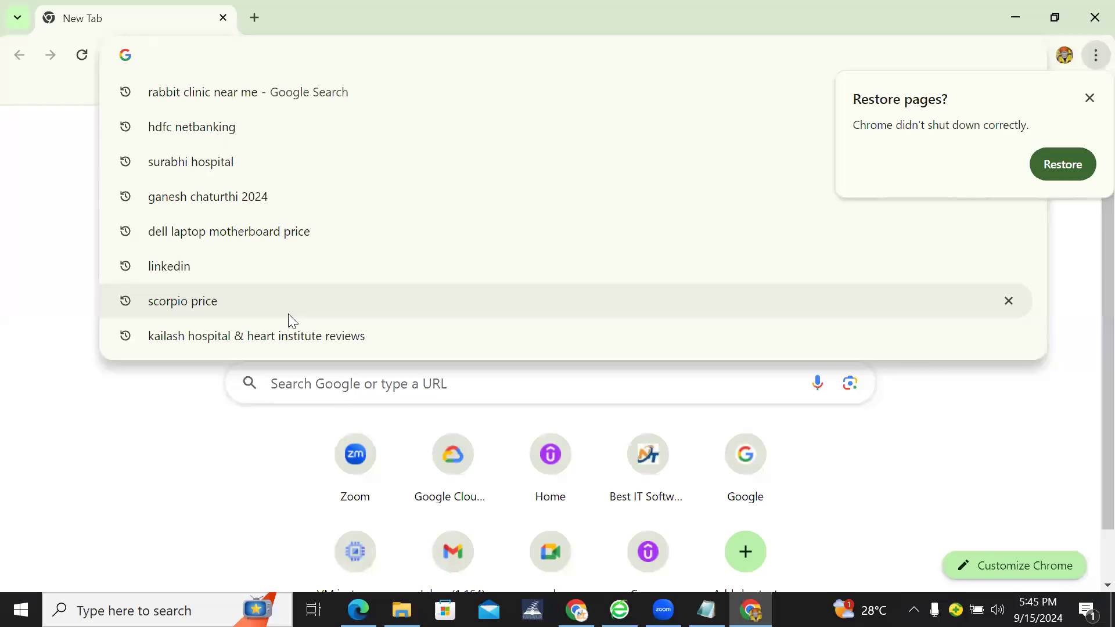
text(goo)
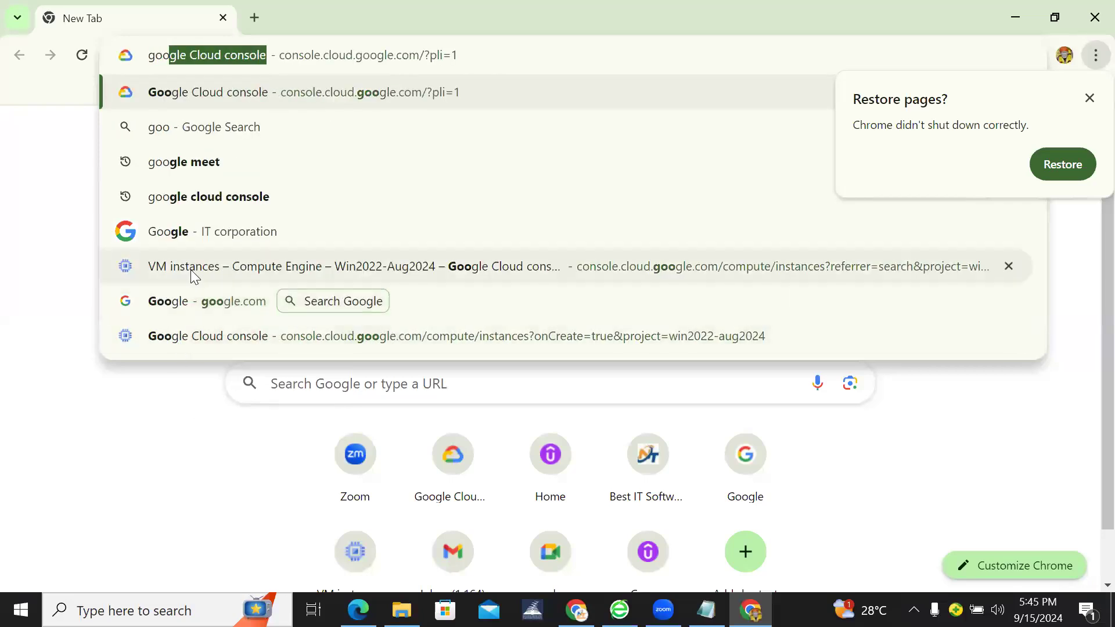
click(191, 269)
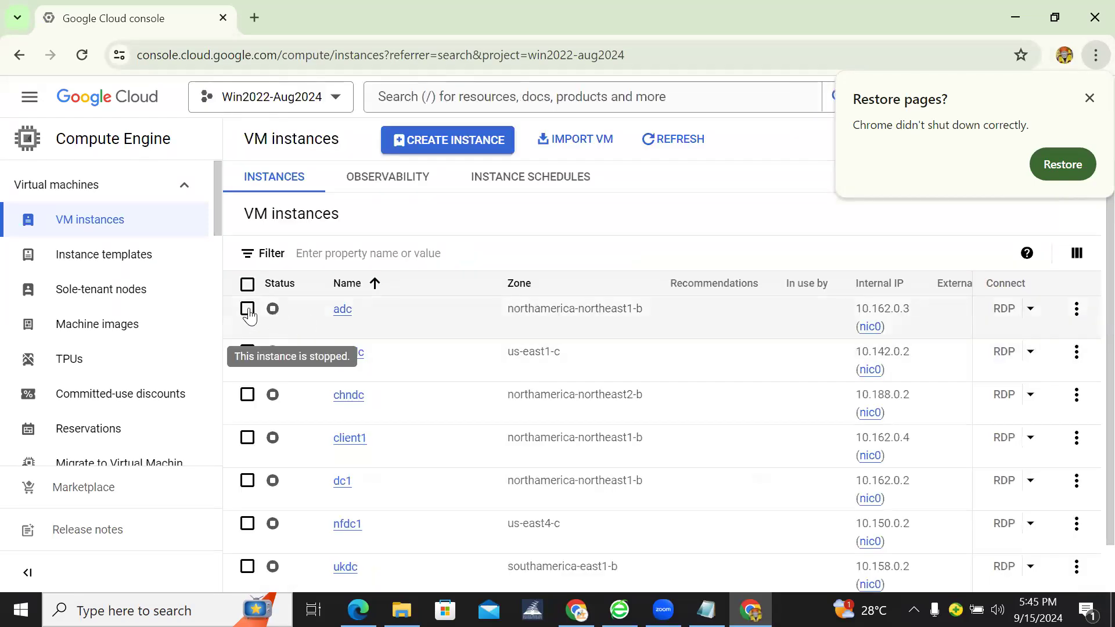
Start the adc, chndc, client1 and dc1 VM instances, and dismiss the restore-pages prompt.
click(248, 311)
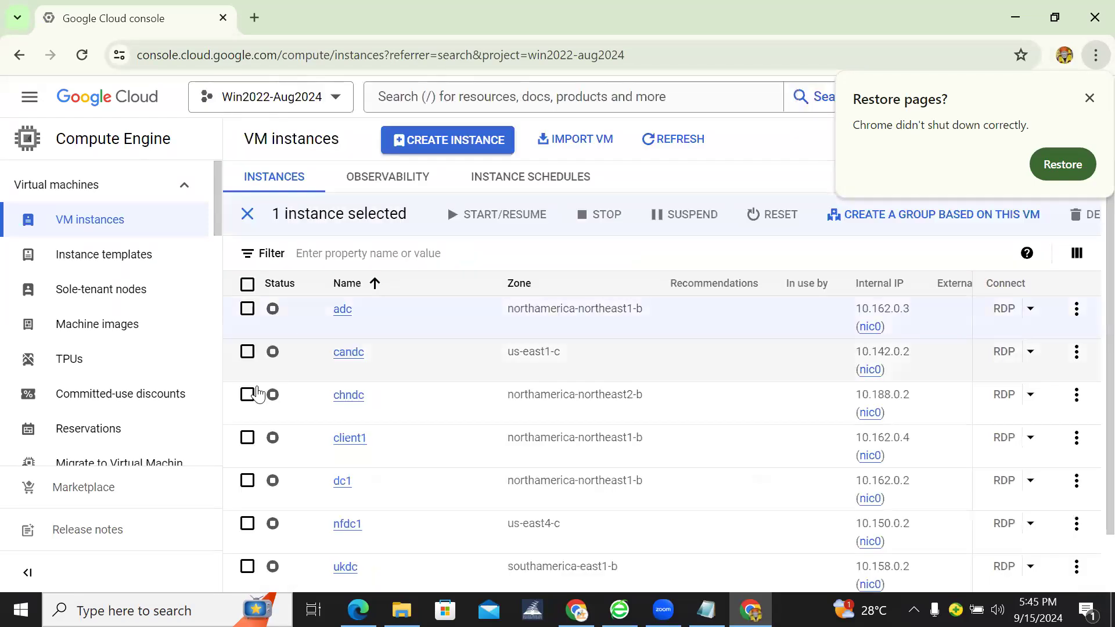
click(248, 397)
click(248, 438)
click(247, 482)
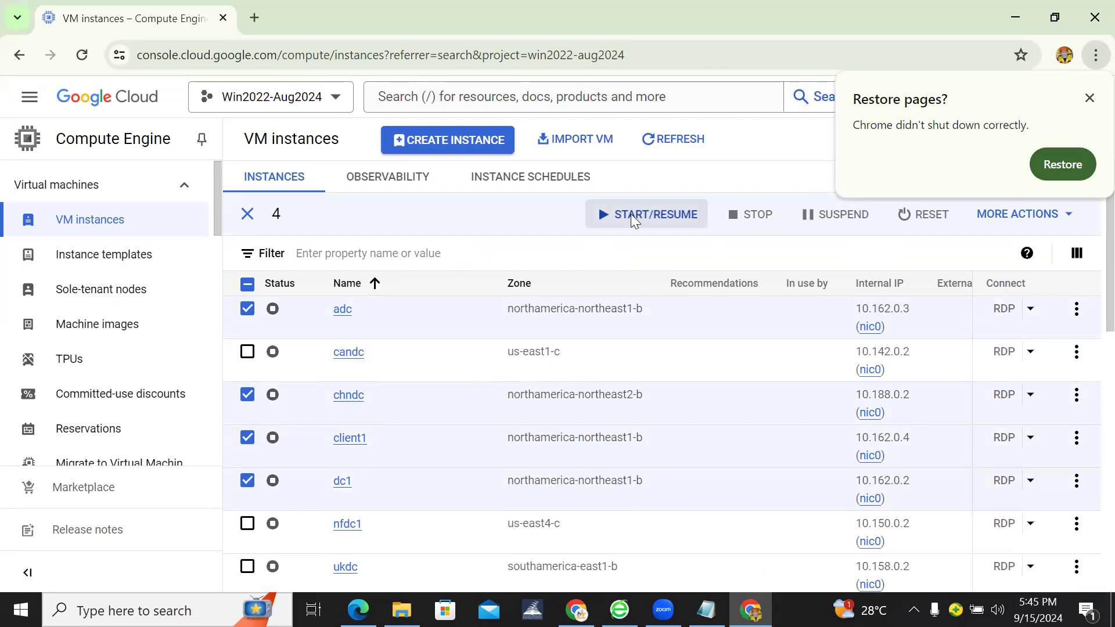
click(717, 389)
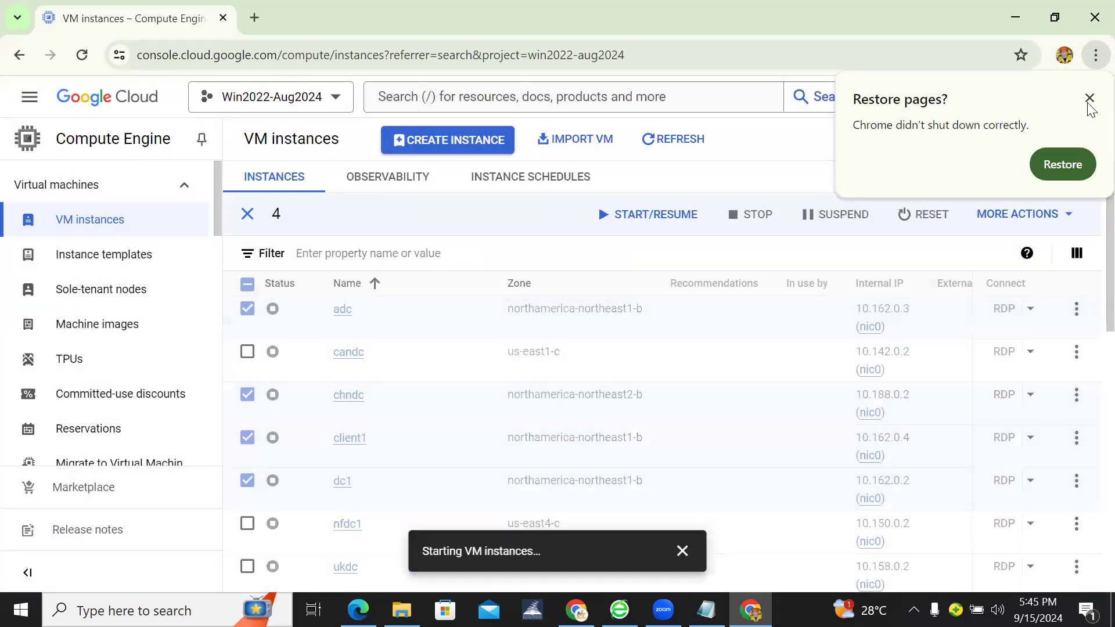
click(1089, 99)
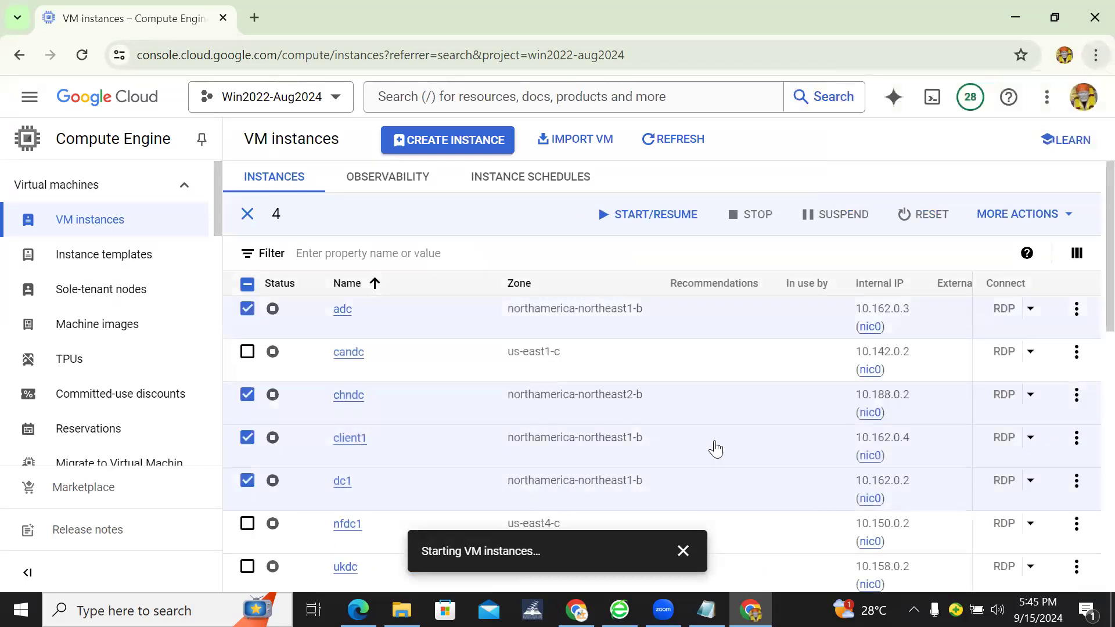
Switch to the Notepad notes and copy the topic "How to configure SDNS" as a heading below the last separator line.
key(alt+Tab)
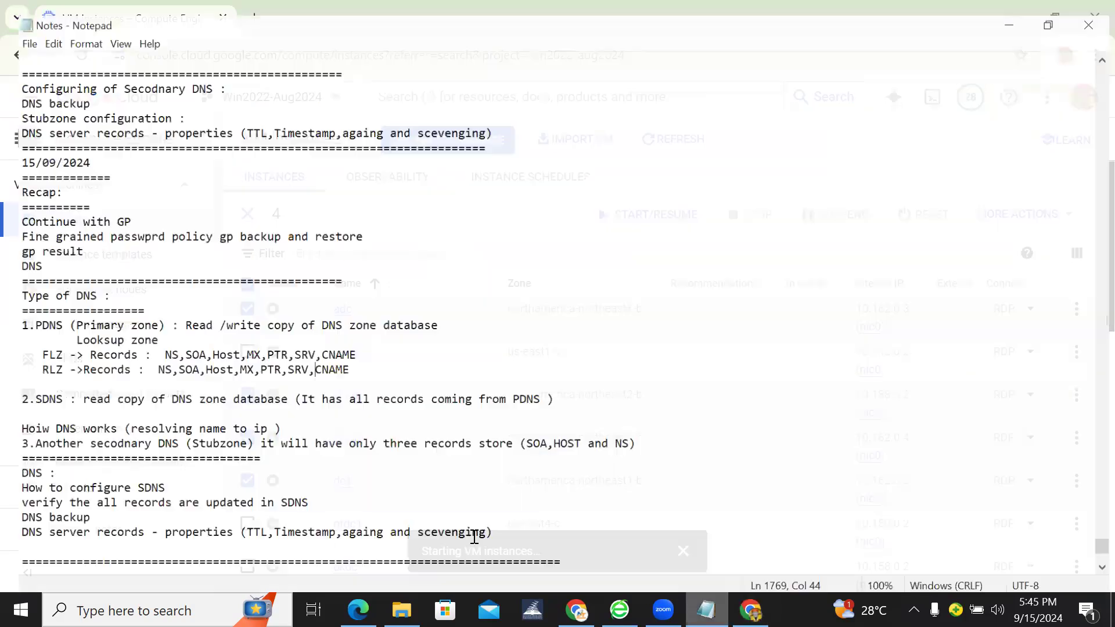
click(568, 560)
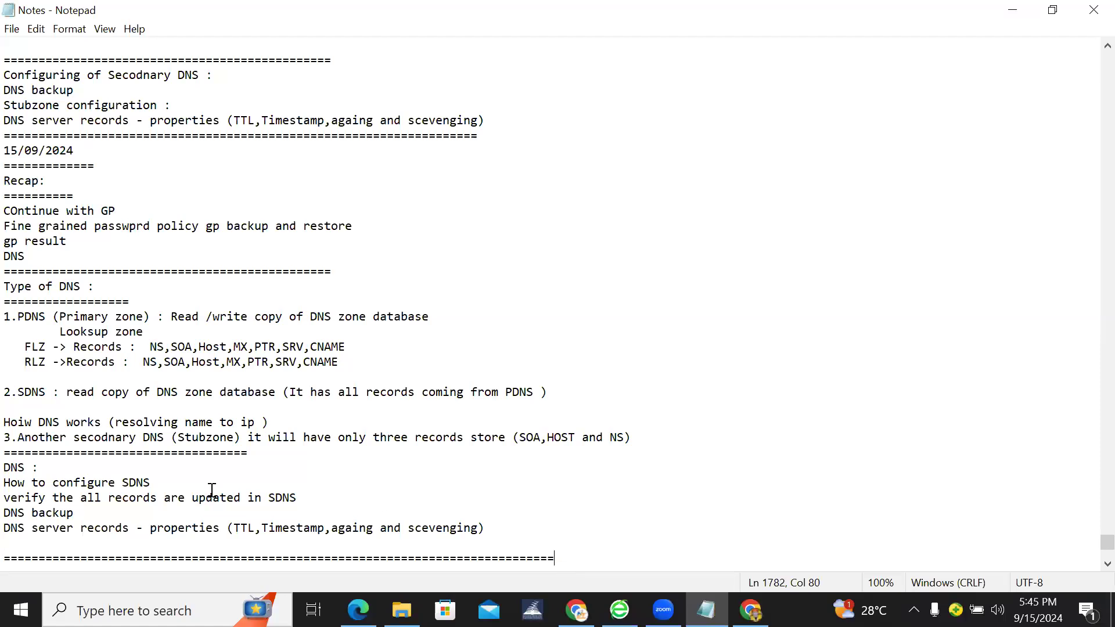
drag(151, 483, 10, 482)
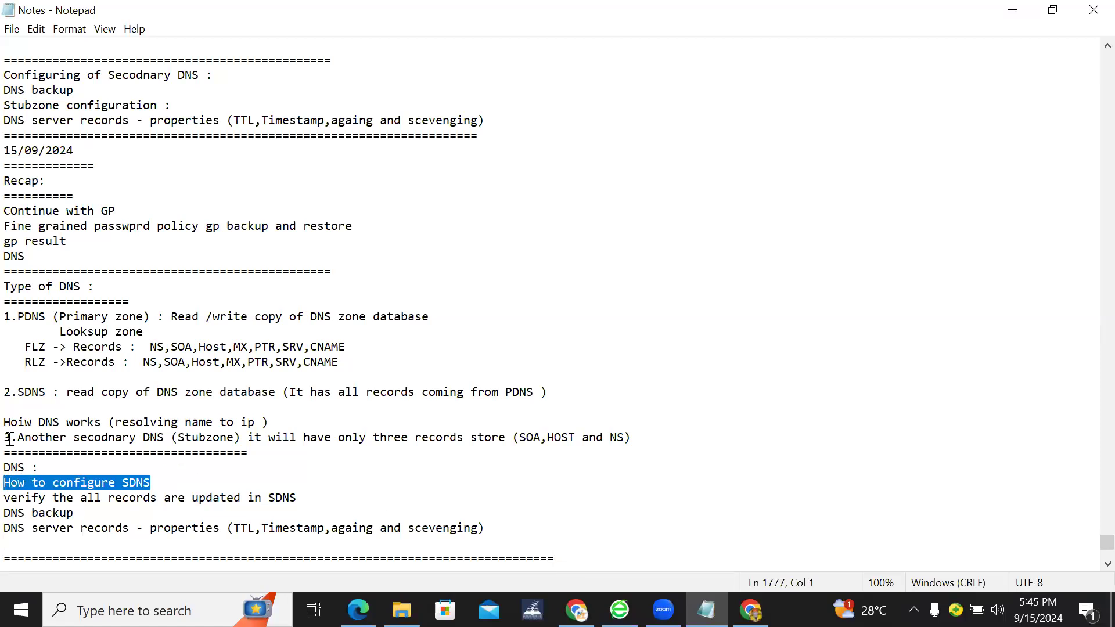
click(562, 558)
key(Return)
key(ctrl+v)
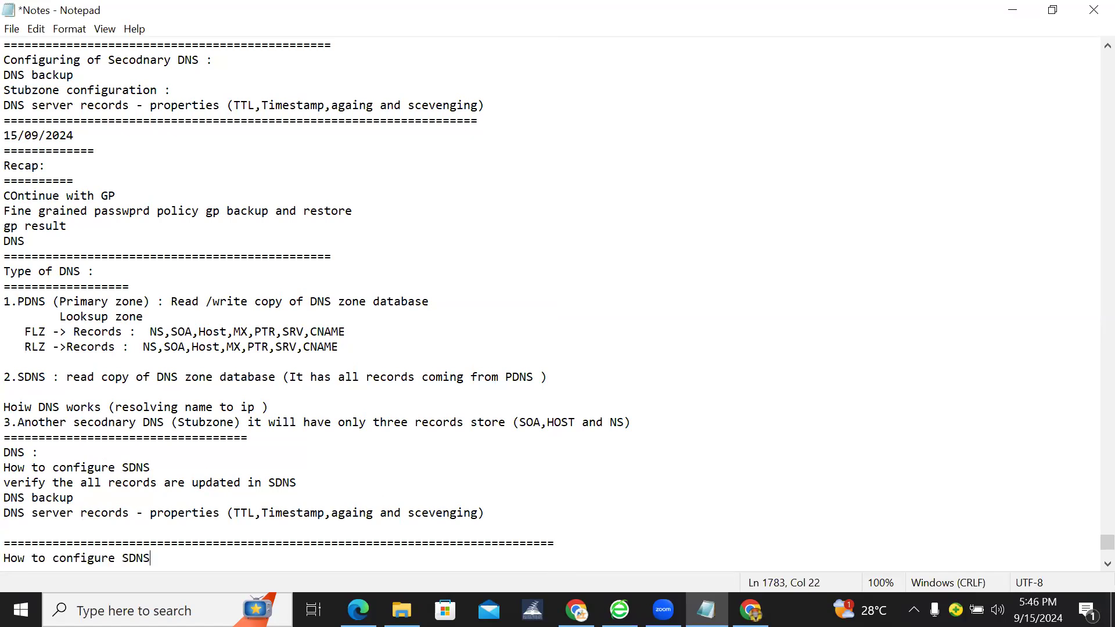
Write the line "PDNS : we have all the records :" under the How to configure SDNS heading.
key(Return)
text(PDNS : we all)
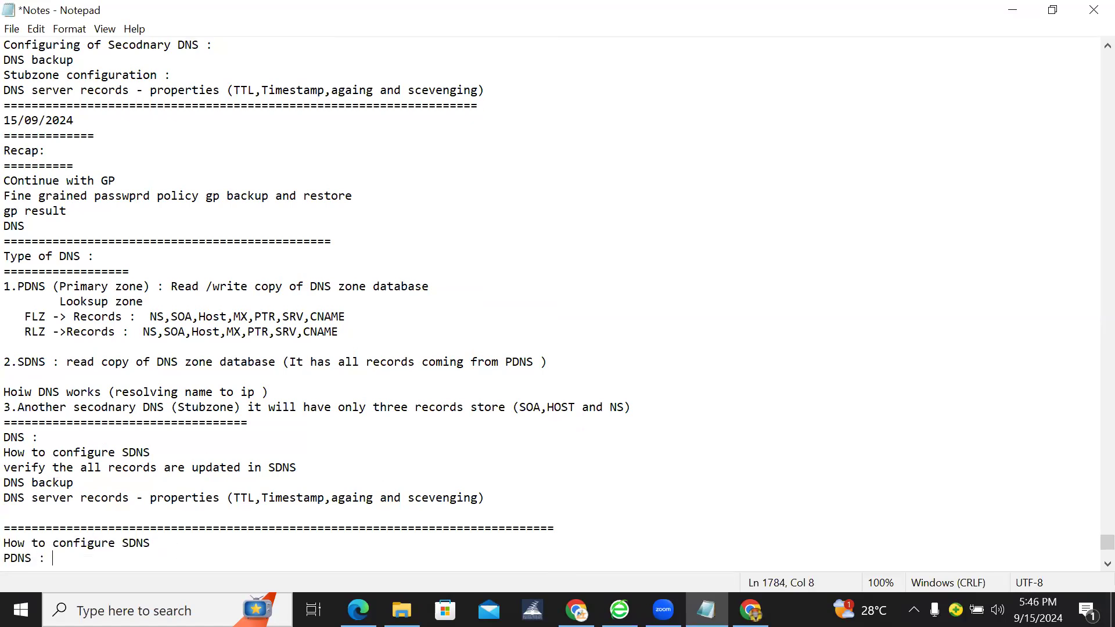
key(BackSpace)
key(BackSpace)
key(BackSpace)
key(BackSpace)
key(BackSpace)
text(h)
key(BackSpace)
text(e have all the records :)
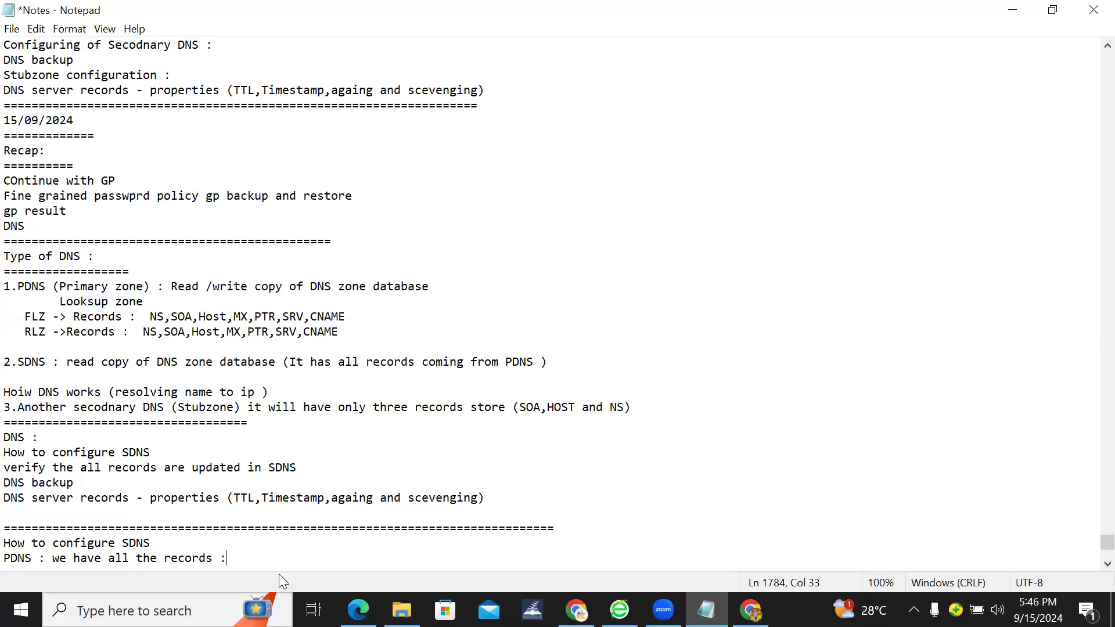
key(Return)
key(Return)
key(BackSpace)
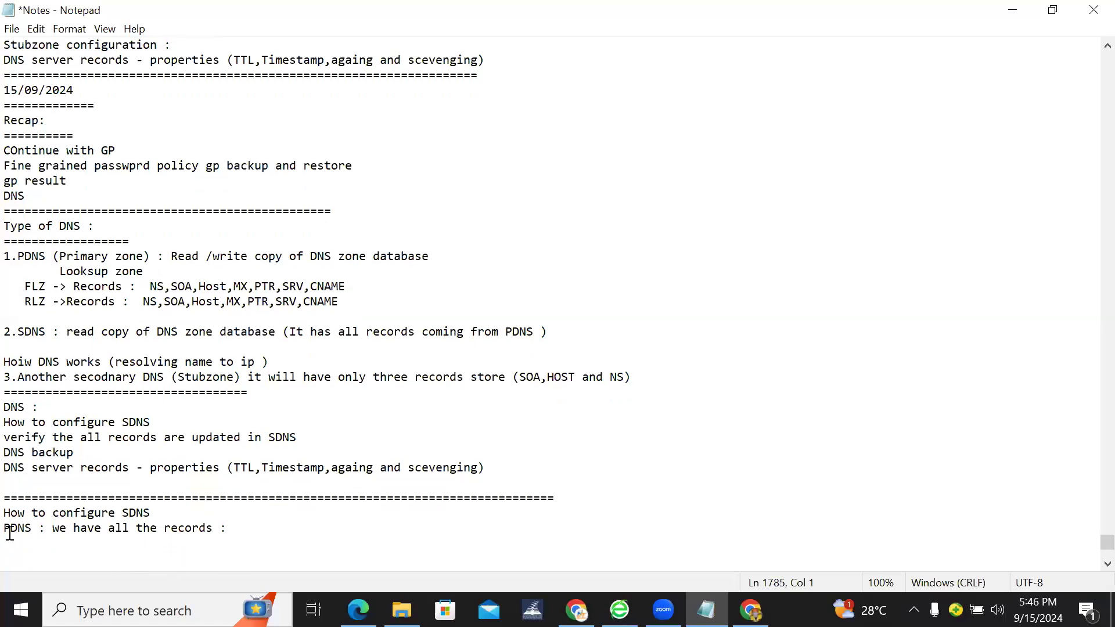
Add the line "SDNS : we need another member server :" below the PDNS line.
drag(7, 530, 171, 540)
click(198, 540)
click(242, 528)
key(Return)
text(SDNS : we need anot)
key(BackSpace)
text(ther member server : )
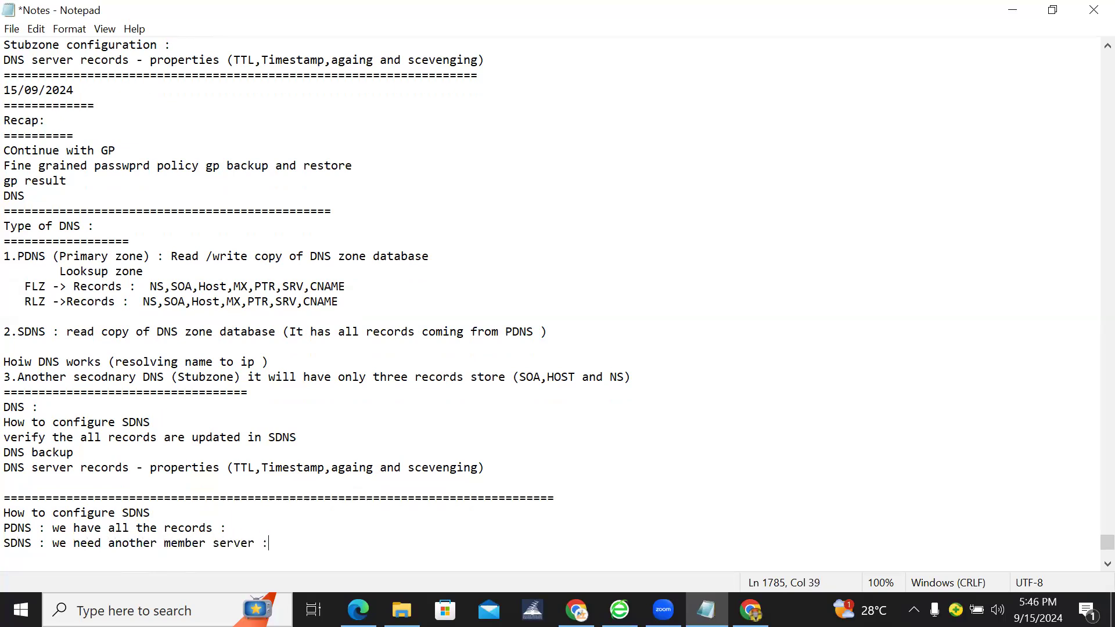
Add the line "we just insaall DNS role :" below the member server line.
text(we just insa)
text(tt)
key(BackSpace)
key(BackSpace)
key(BackSpace)
text(all DNS )
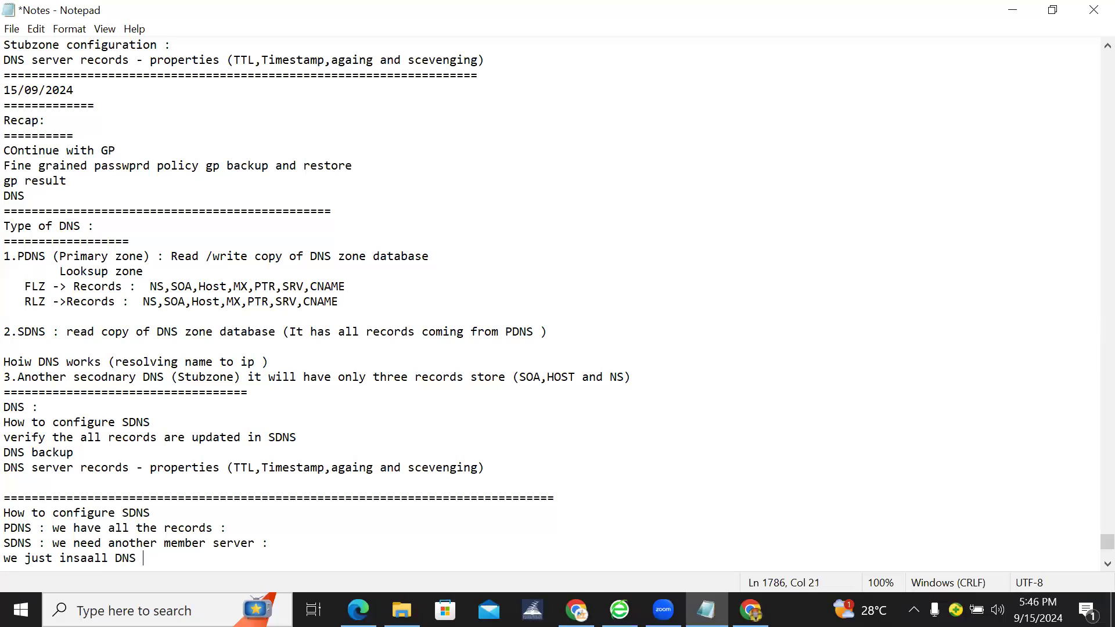
text(role :)
key(Return)
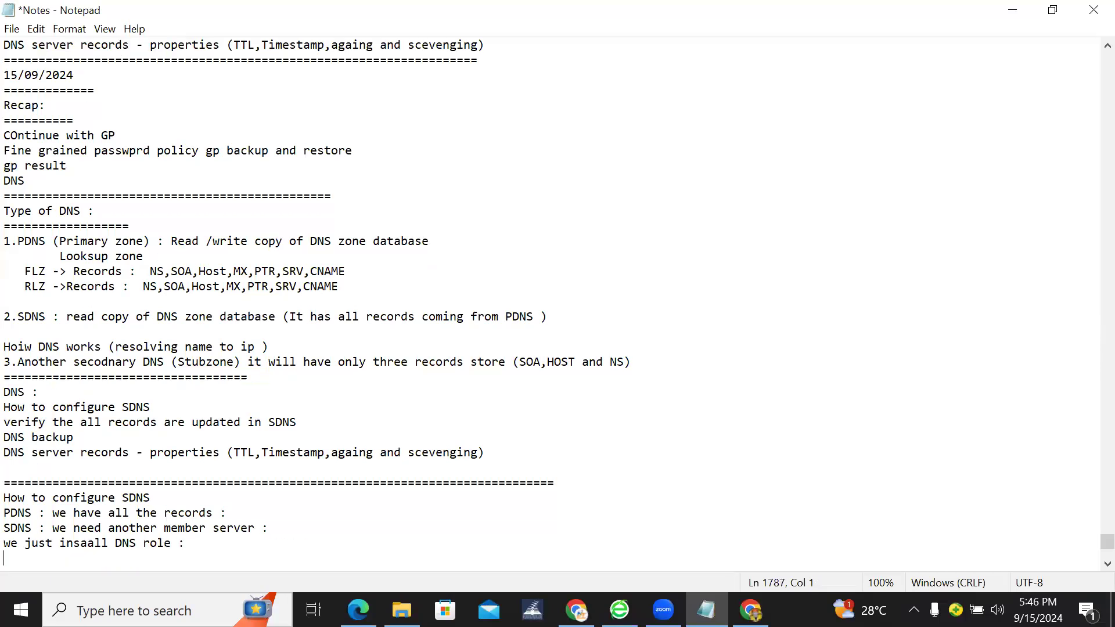
Add the line "the create zone : secodary zone :" below the DNS role line.
text(the create zone :)
text(secodar)
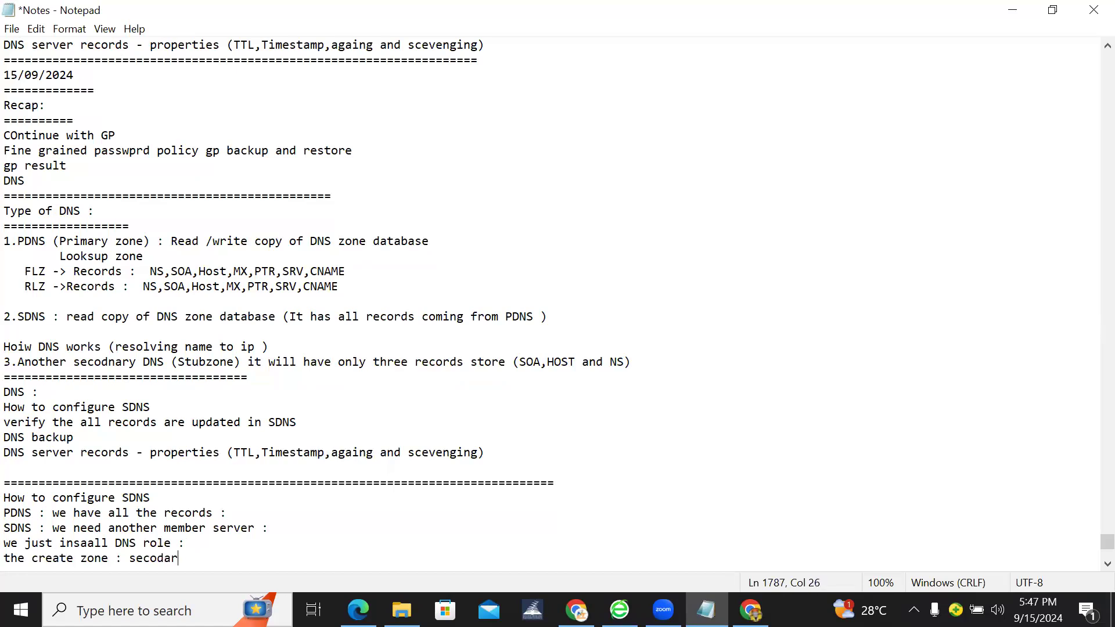
text(y zone :)
key(Return)
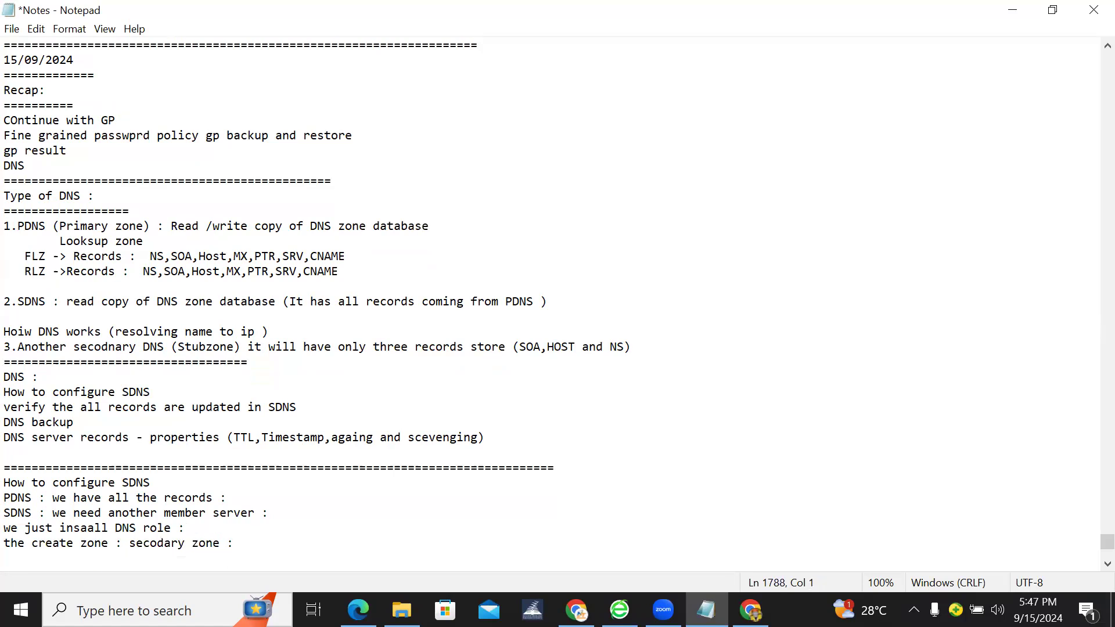
Add the line "does not have records" below the secondary zone line.
drag(129, 543, 220, 544)
click(240, 548)
key(Down)
text(does no)
key(BackSpace)
key(BackSpace)
key(BackSpace)
text(t have records)
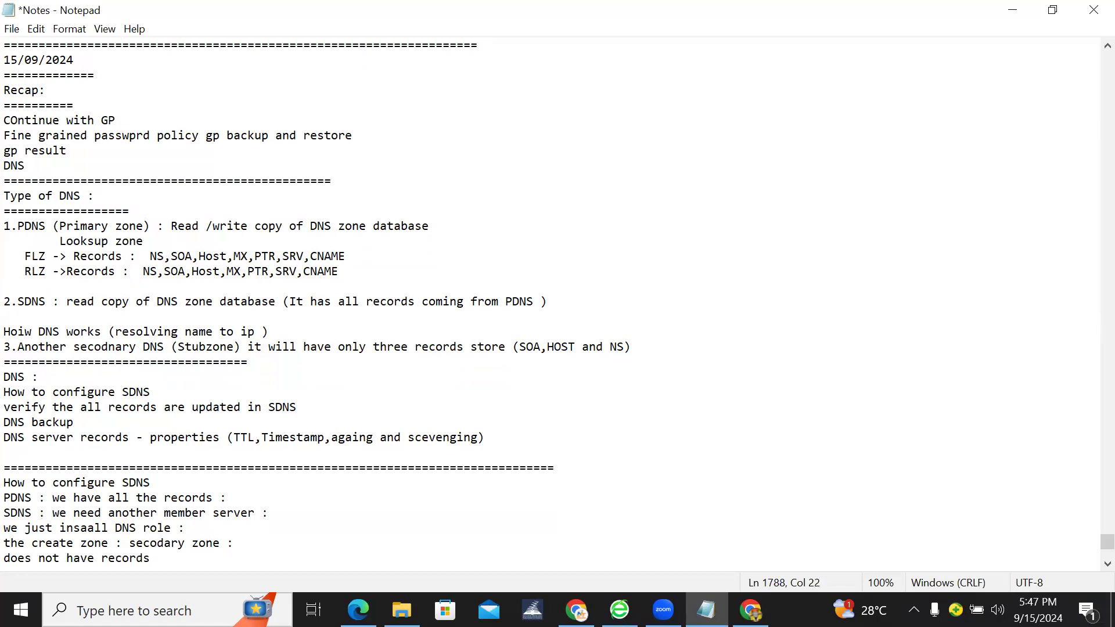
Add the line "we need to do zone transfer from PDNS to SDNS :" to the SDNS configuration notes.
drag(87, 528, 165, 528)
click(165, 558)
key(Return)
text(we need )
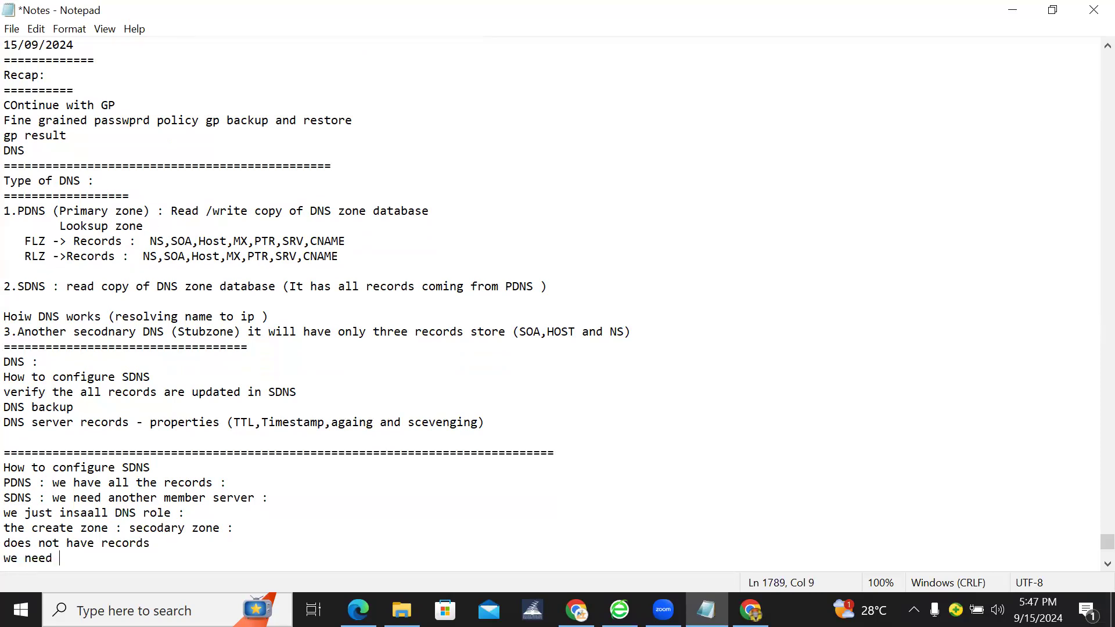
text(to do Sone transfer from)
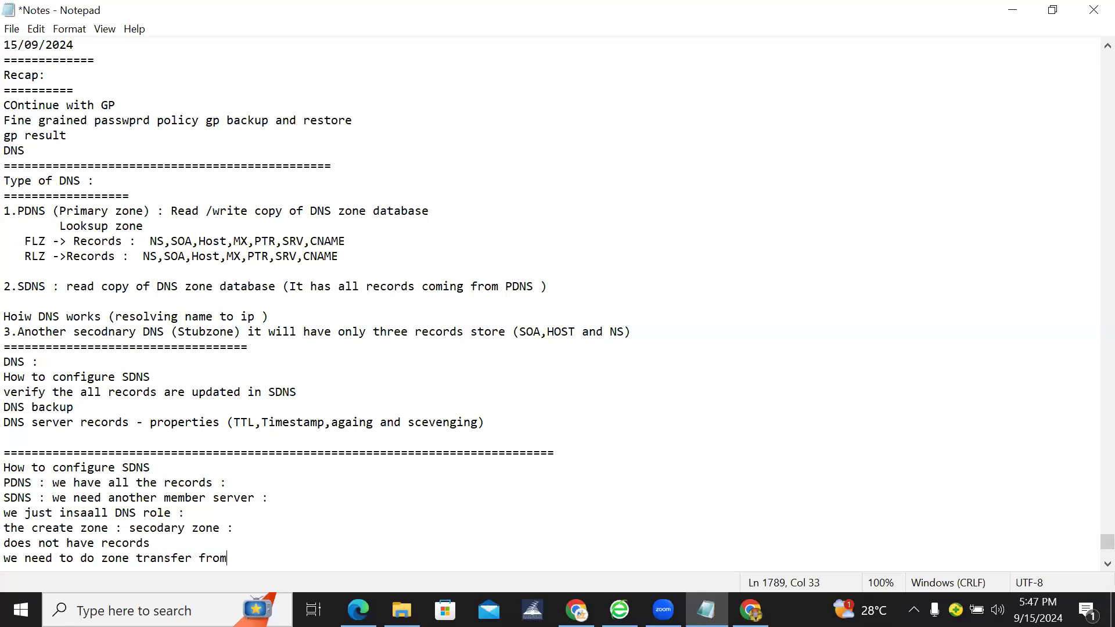
text( PDNS to )
text(SDNS :)
key(Return)
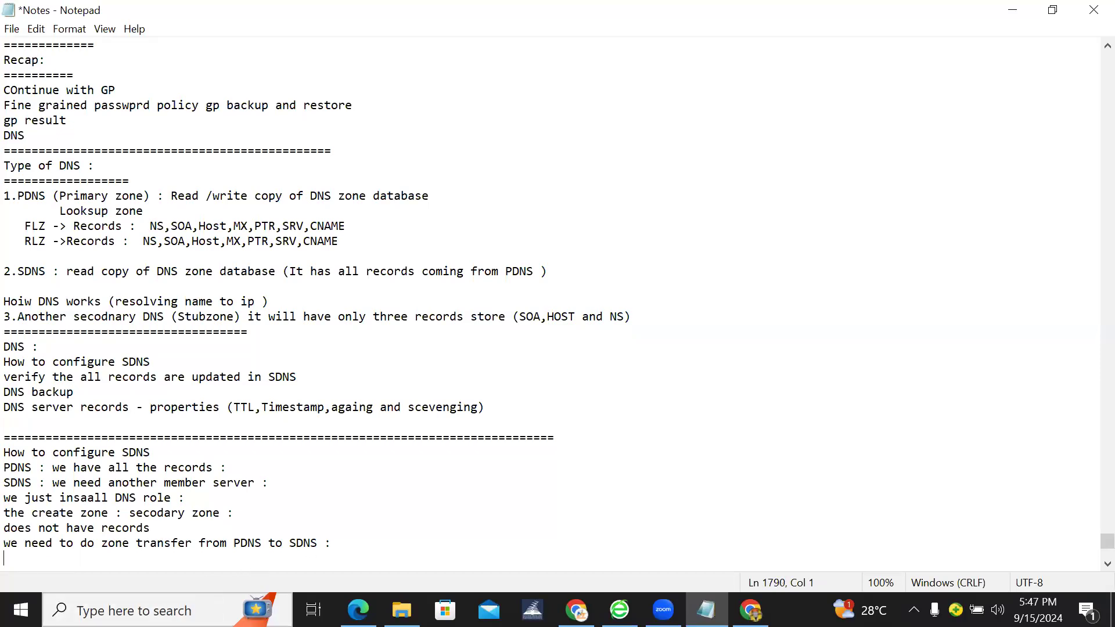
Add the line "SDNS -> all the records are available in SDNS (when checked - it will have read copy)" below the zone transfer line.
drag(136, 543, 186, 546)
click(191, 546)
key(End)
key(Down)
text(SDNS -> all the record)
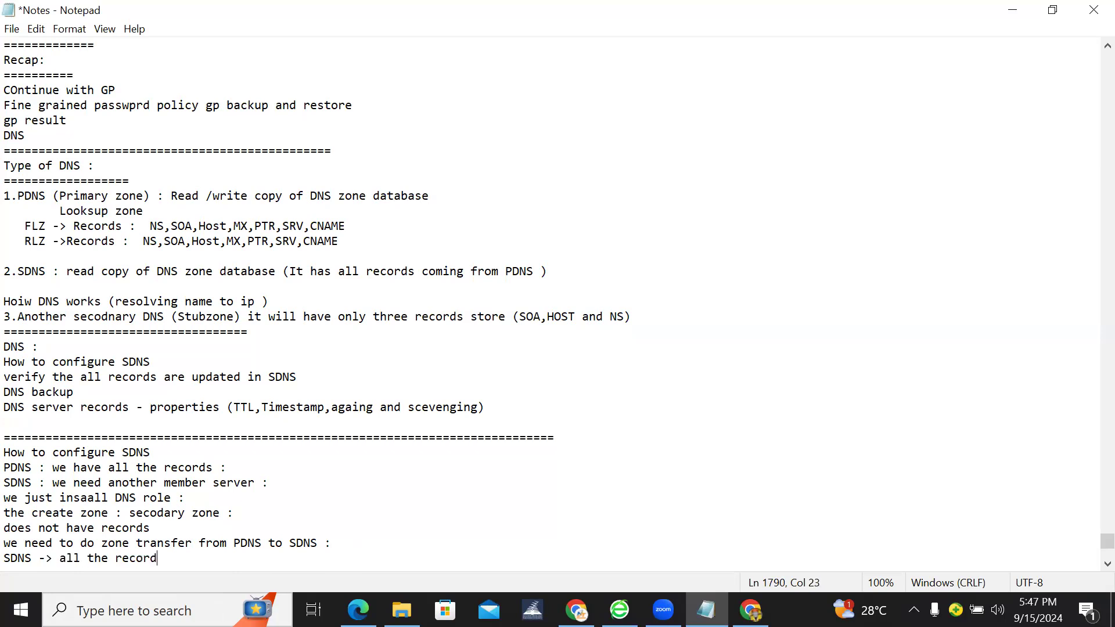
text(s are available in)
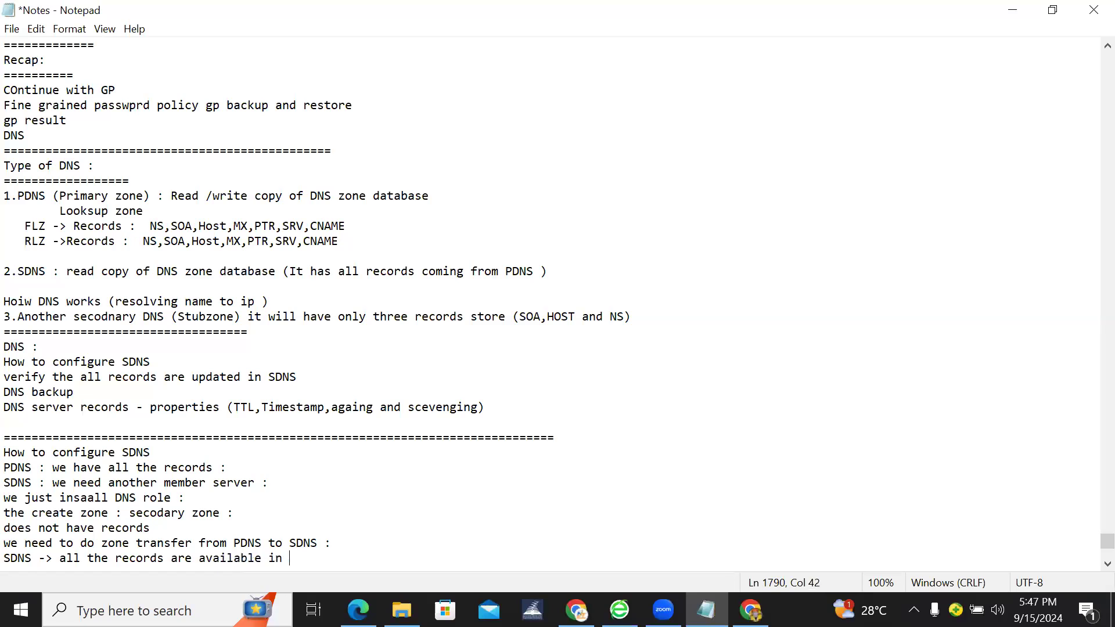
text( SDNS (when che)
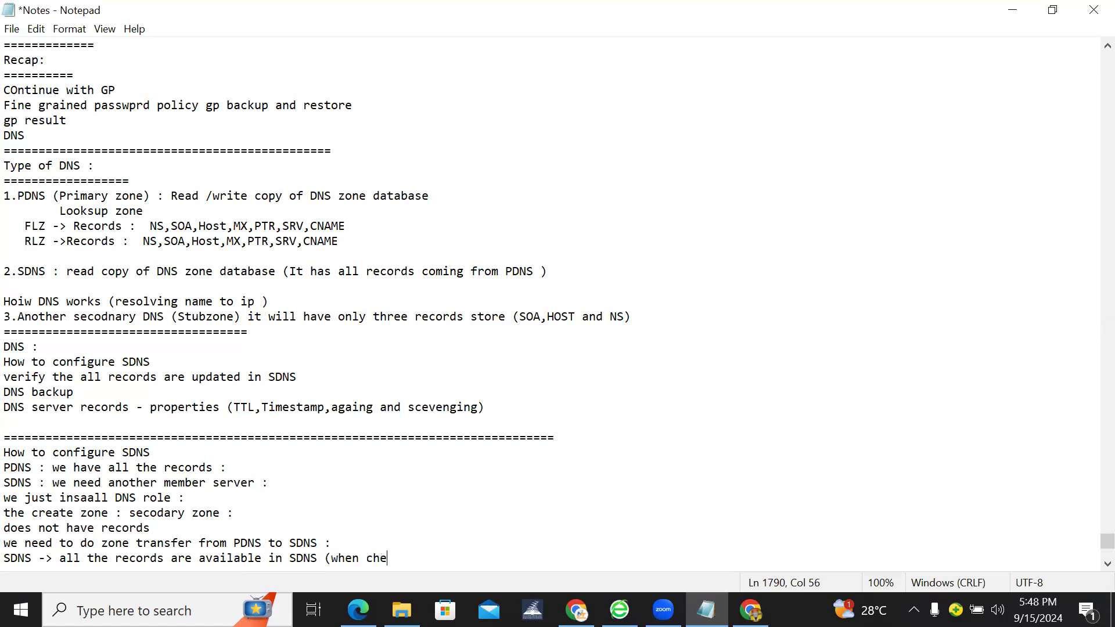
text(cked 0)
text( it will ha)
text(ve read copy)
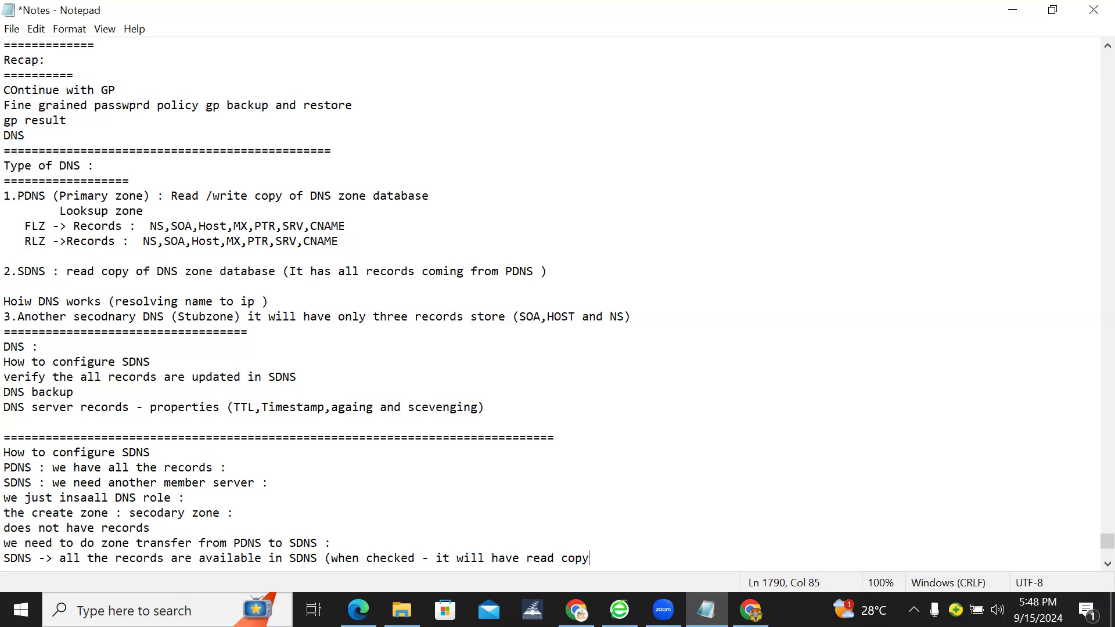
text())
key(Return)
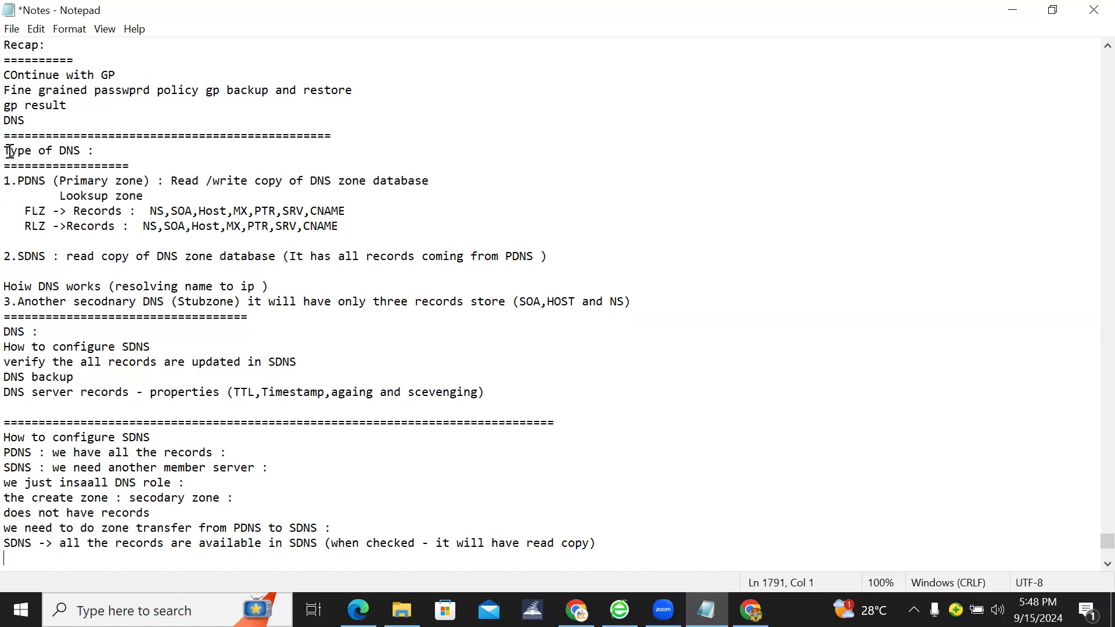
Save the notes and add a long separator line of equals signs below the SDNS configuration steps.
click(12, 29)
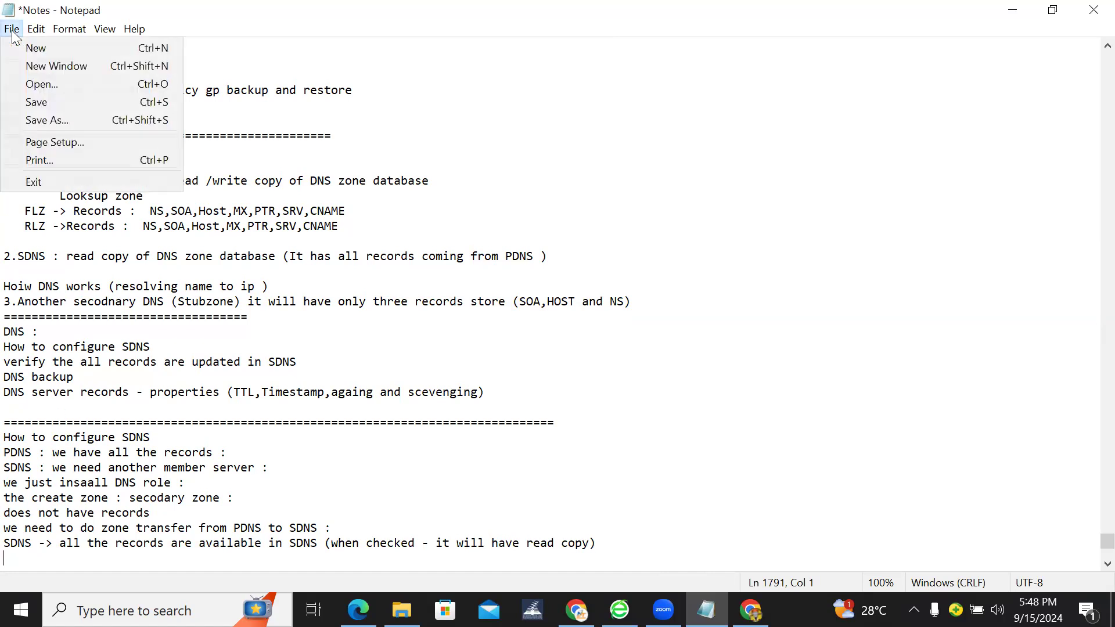
click(35, 102)
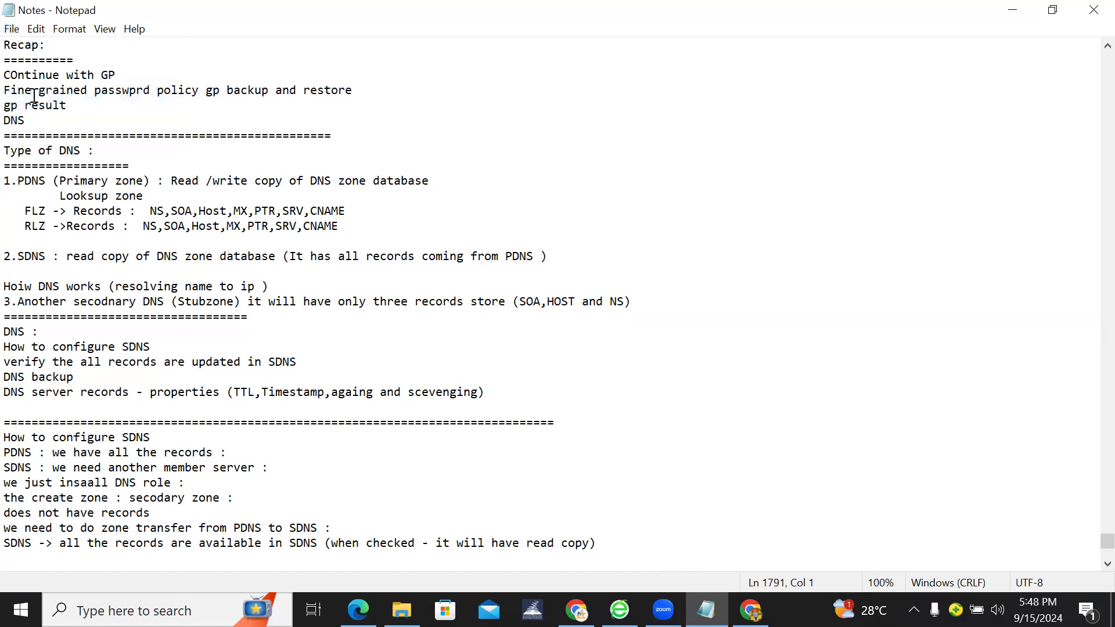
click(610, 544)
key(Return)
text(==========================================================================================)
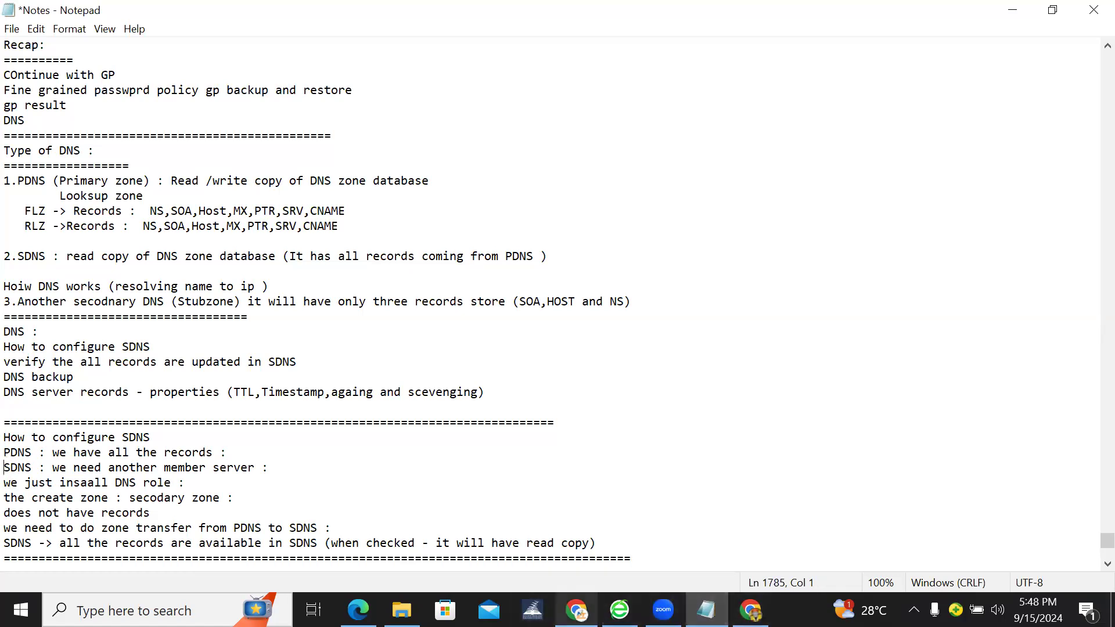
Switch to the Google Cloud VM instances page in Chrome and check the status and external IP addresses of the selected instances.
click(750, 610)
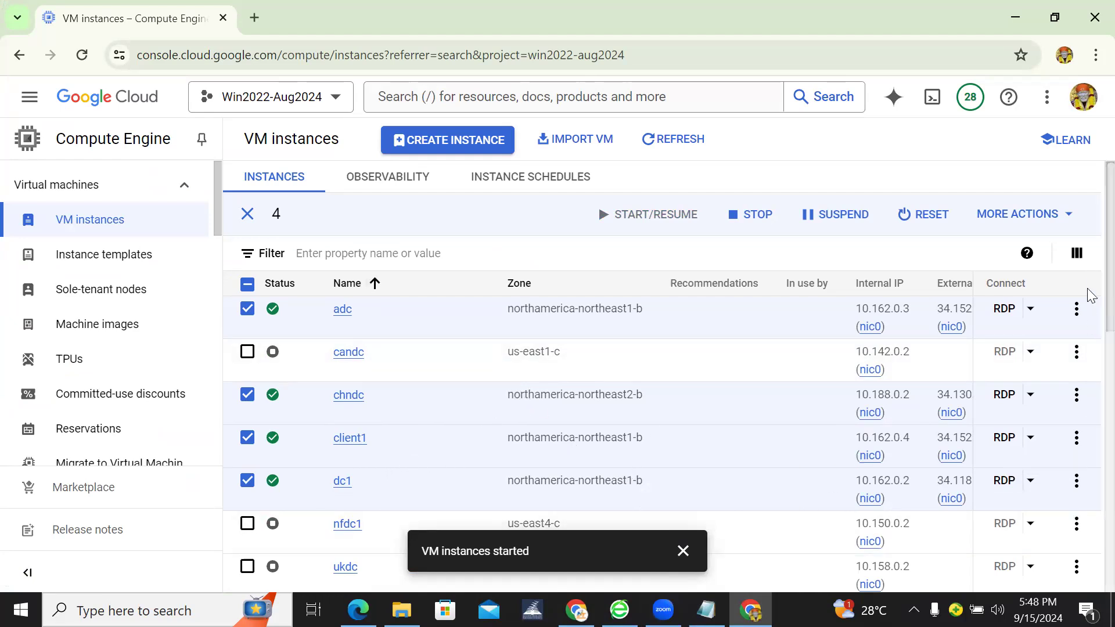
scroll(1090, 344, down, 3)
drag(988, 440, 1041, 441)
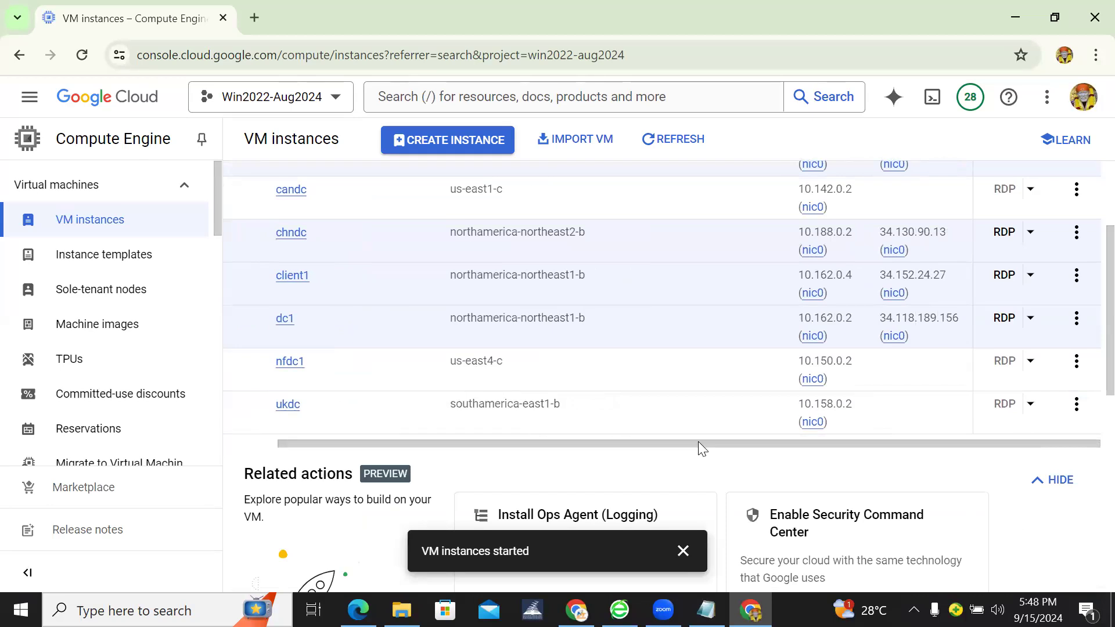
drag(699, 444, 642, 445)
scroll(1087, 329, up, 3)
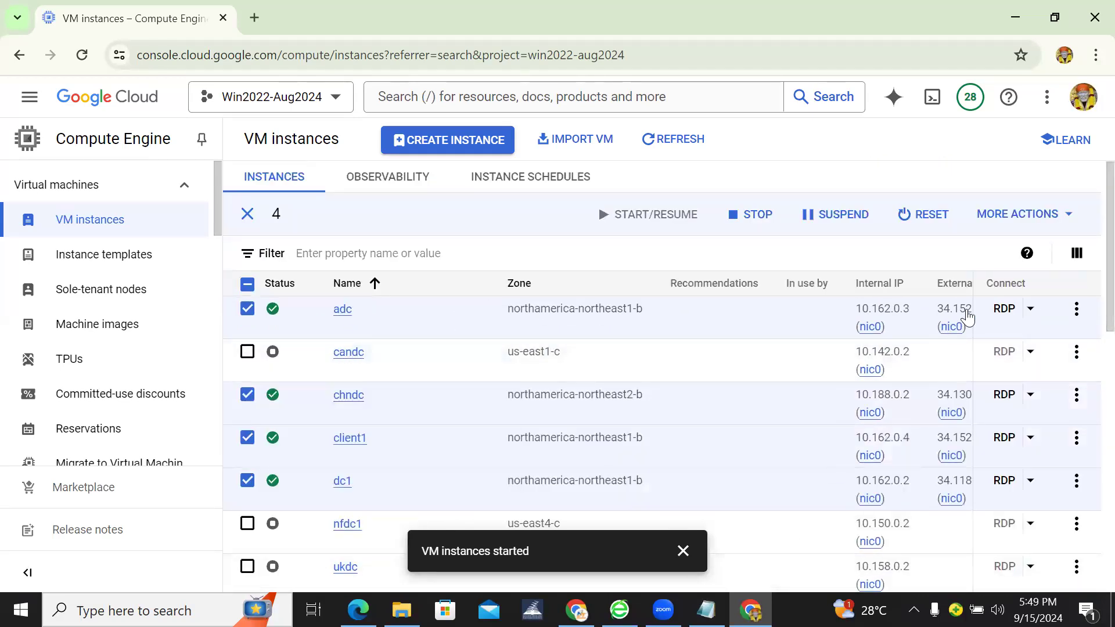
Look up the full external IP address of the adc instance in the VM instances list.
scroll(1080, 349, down, 4)
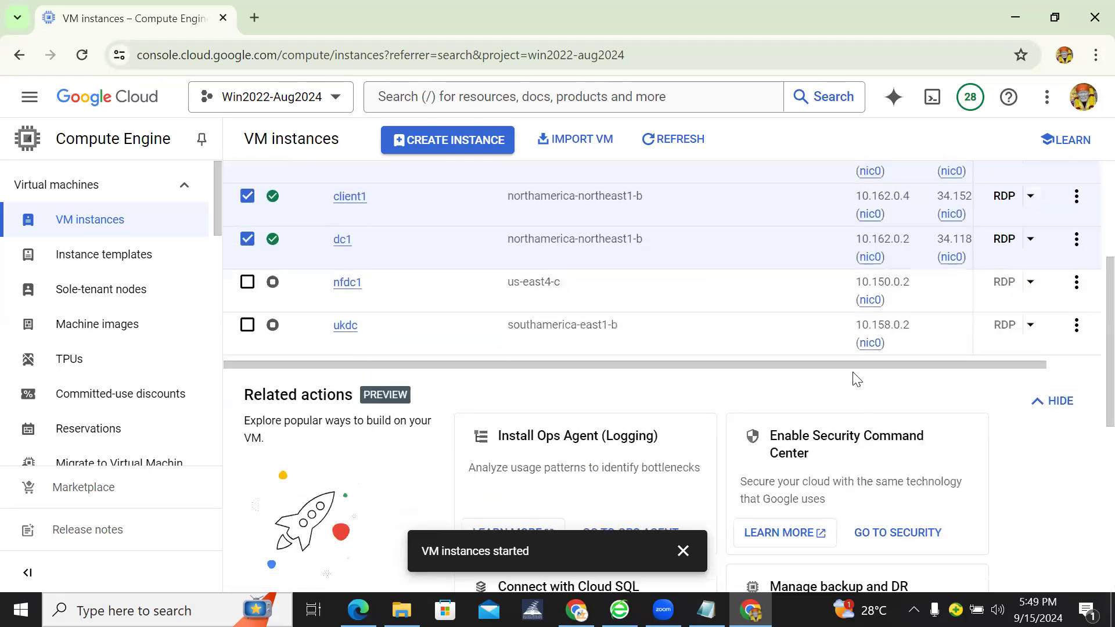
drag(858, 365, 1010, 361)
scroll(1080, 273, up, 4)
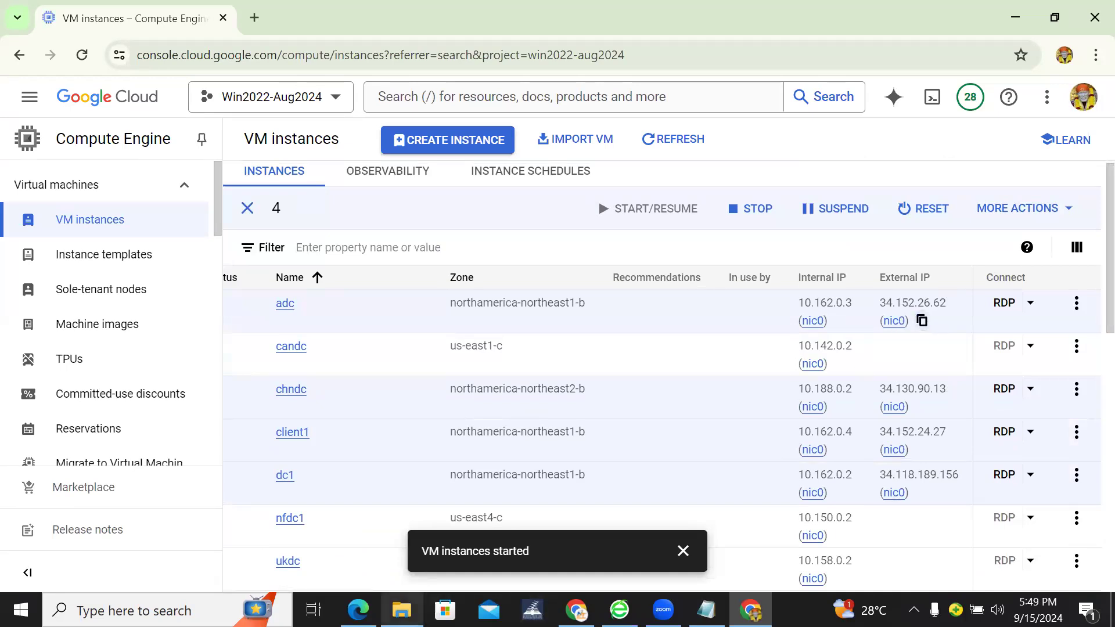
Switch to File Explorer and open the windowsserver_Aug2024 connection file from the Desktop folder.
click(401, 610)
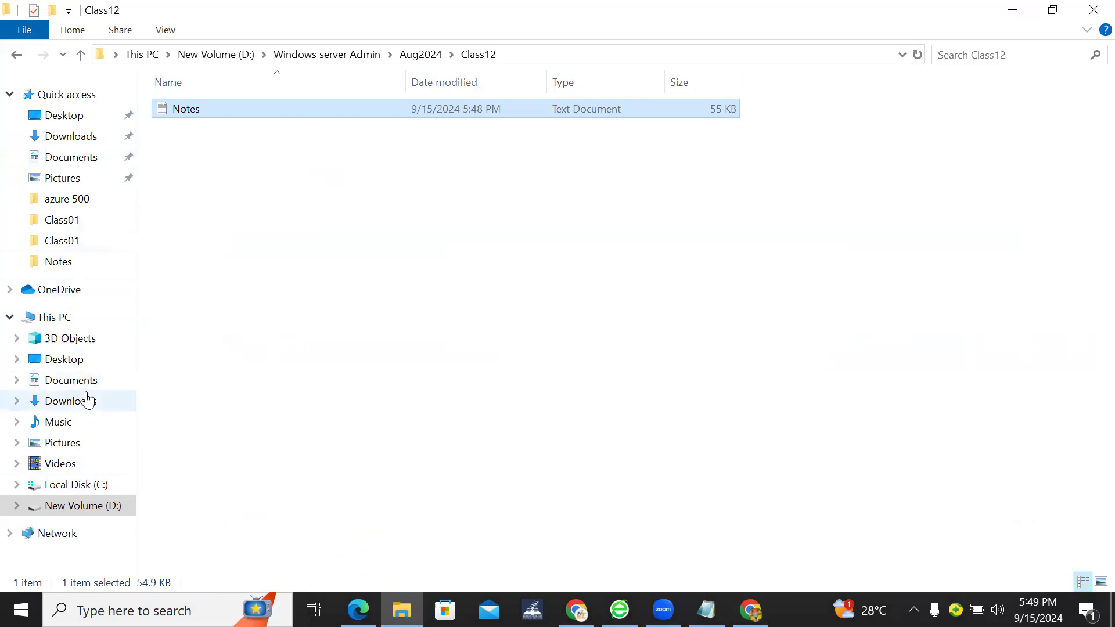
click(68, 360)
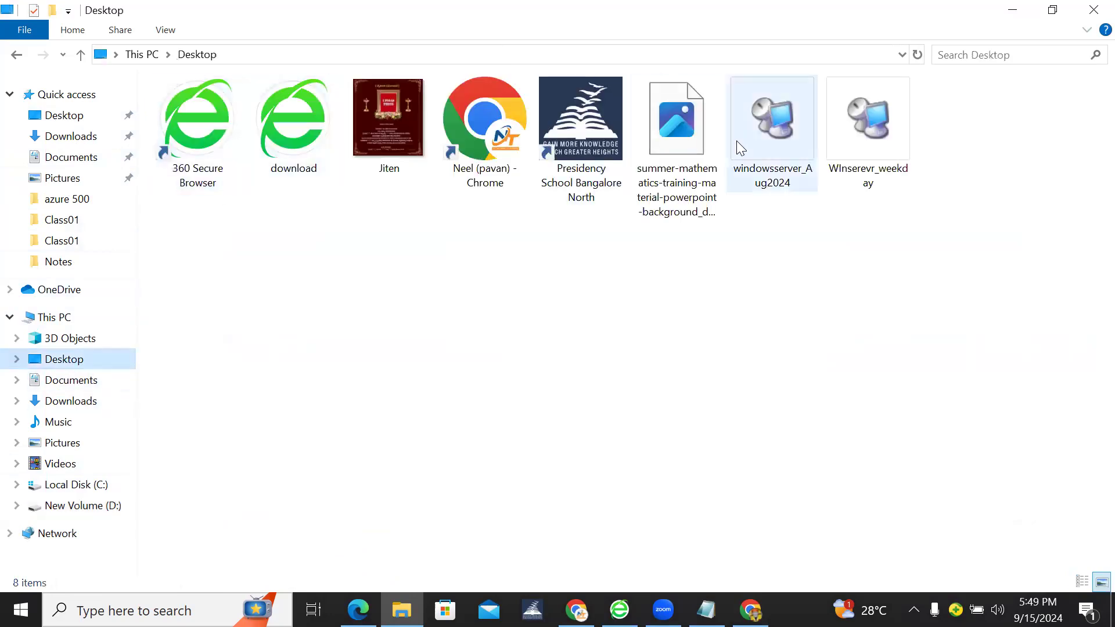
click(800, 175)
double_click(801, 174)
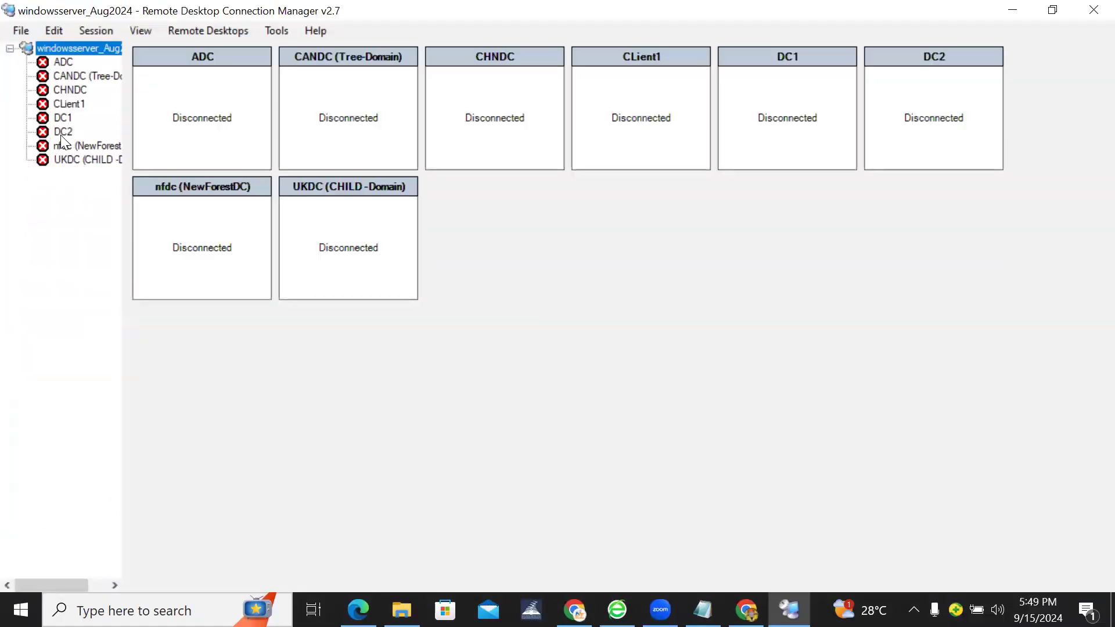
Set the server address of the DC1 entry to 34.152.26.62 in its properties.
click(64, 118)
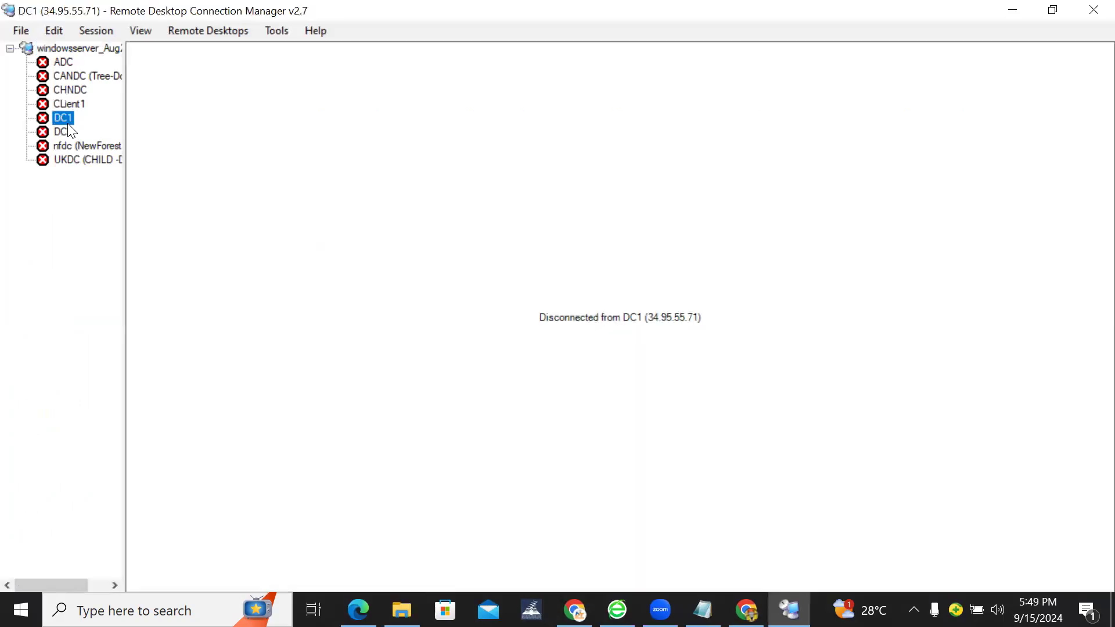
right_click(67, 122)
click(161, 440)
text(34.152.26.62)
click(674, 463)
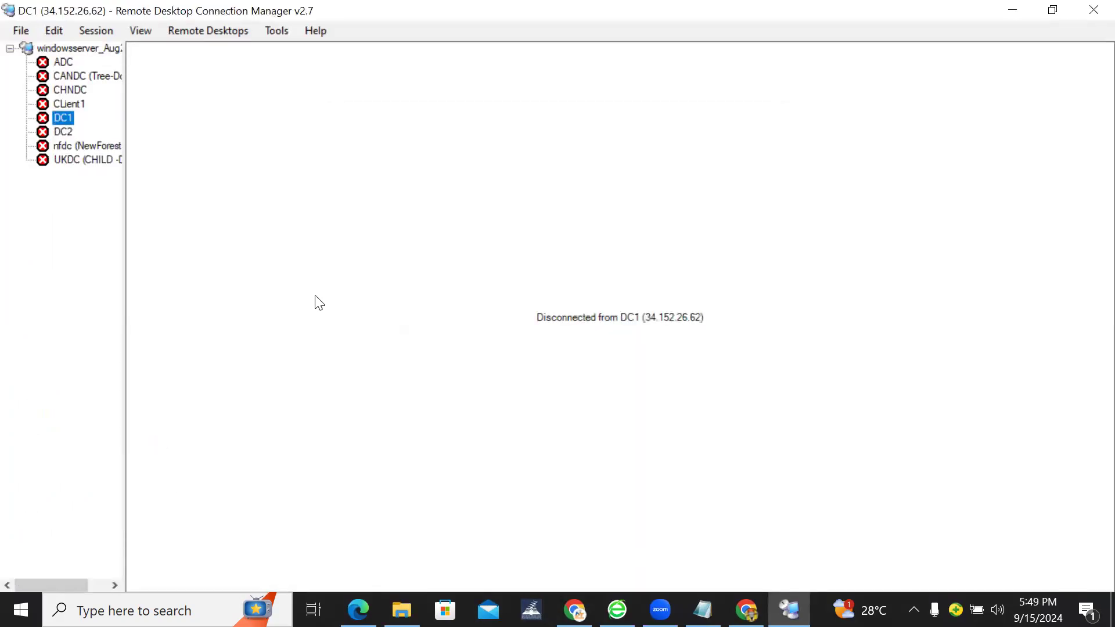
Connect to DC1 with a different account, entering NT\administrator and the account password, and accept the untrusted certificate.
double_click(64, 118)
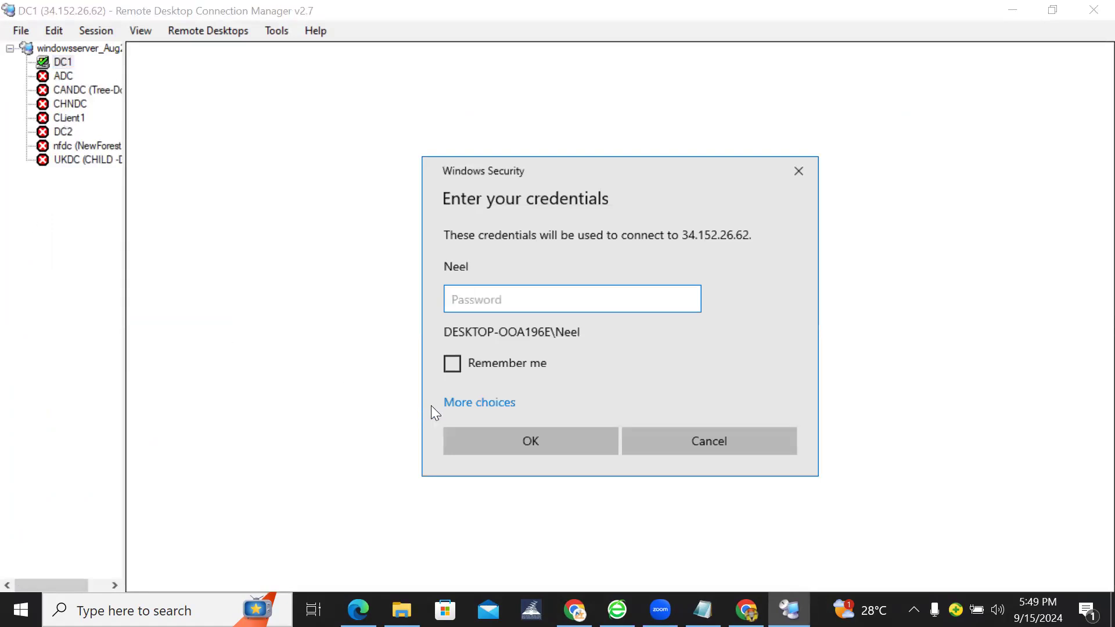
click(454, 408)
click(500, 509)
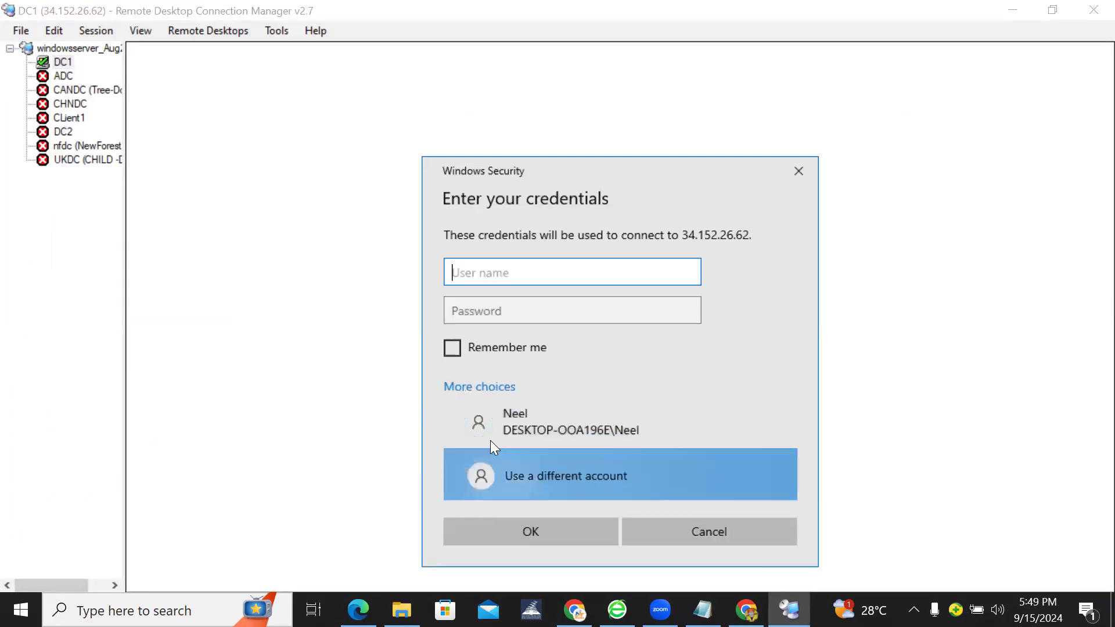
text(NT\a)
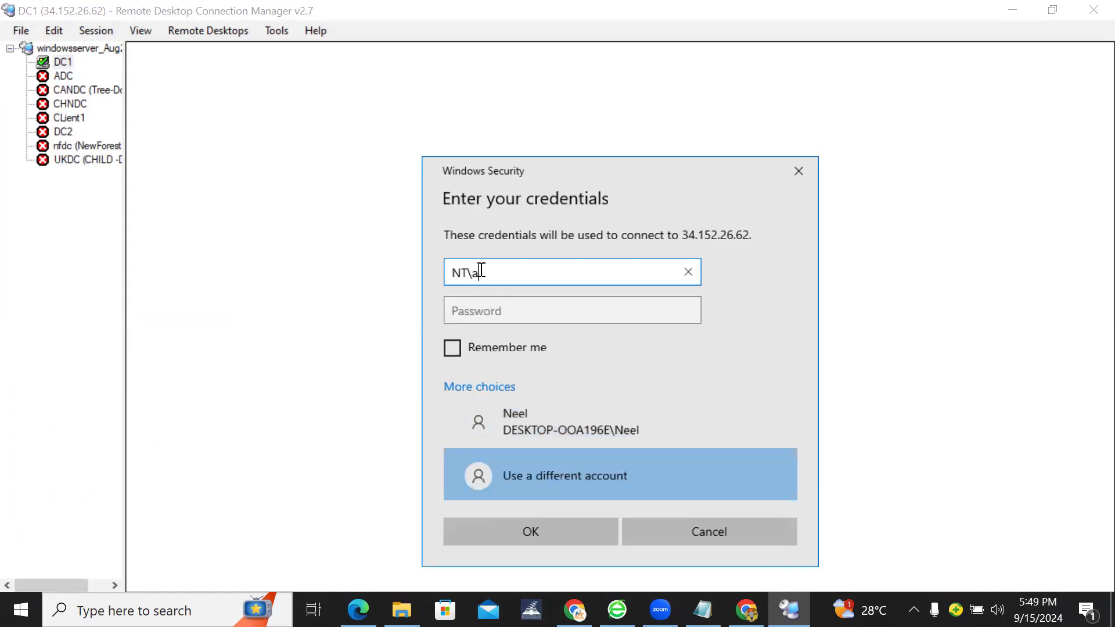
text(dministrator)
key(Tab)
text(•••••••••••)
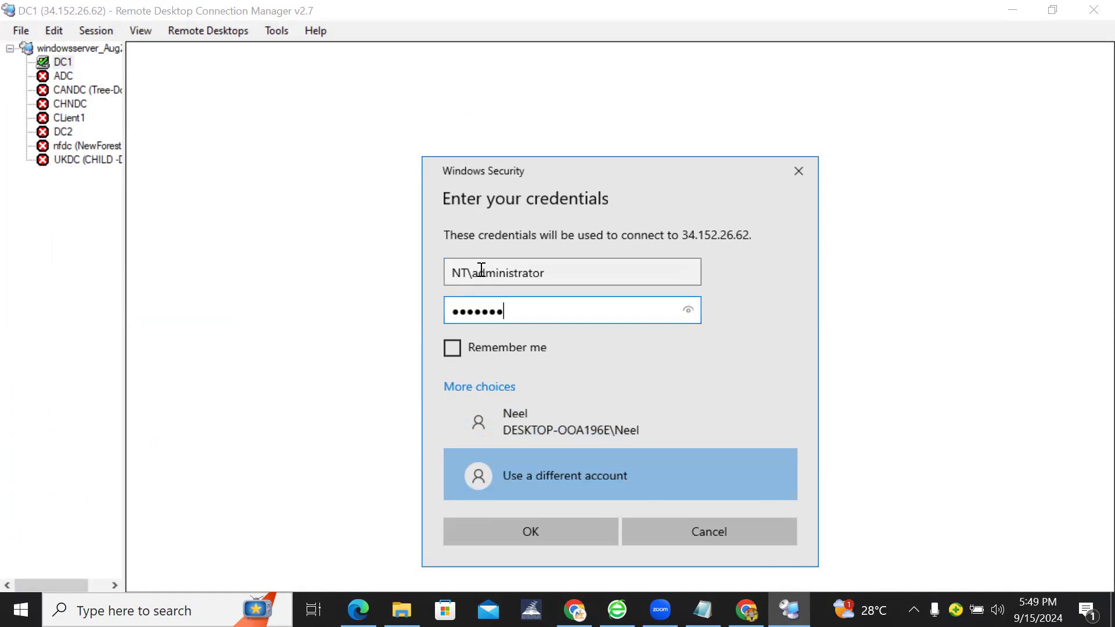
click(554, 544)
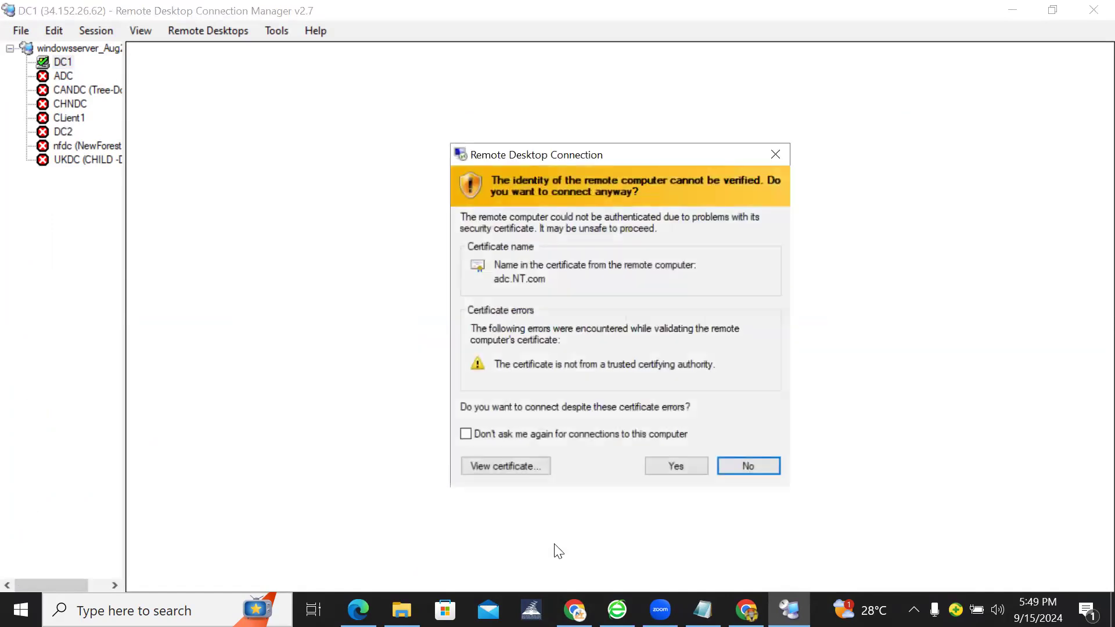
click(673, 469)
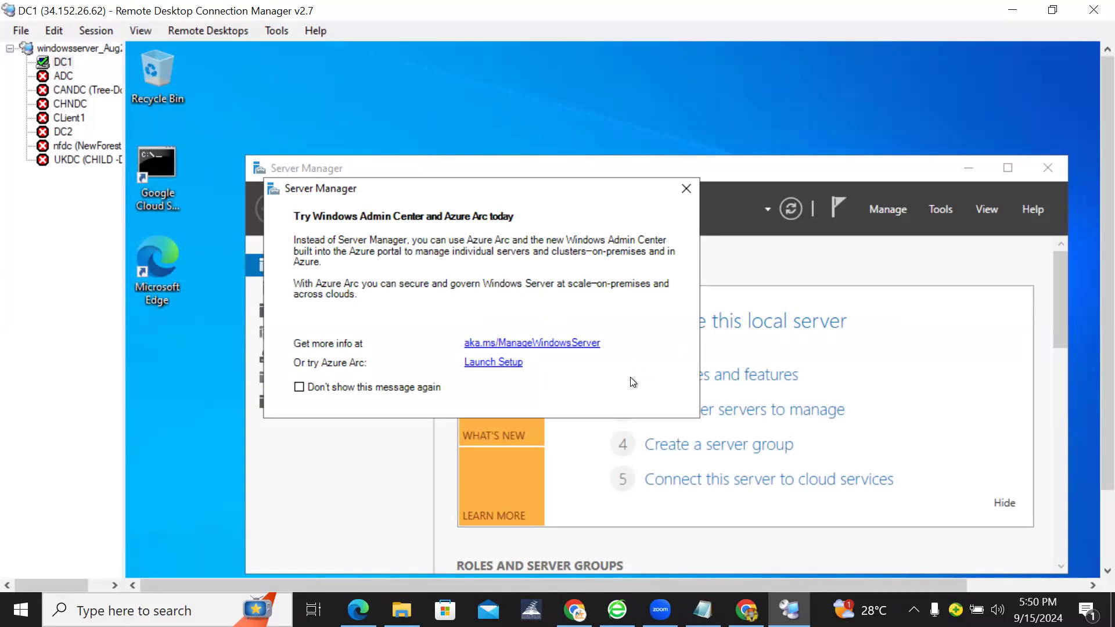
Close the Windows Admin Center notice in the remote session and run dnsmgmt.msc to open DNS Manager.
click(688, 188)
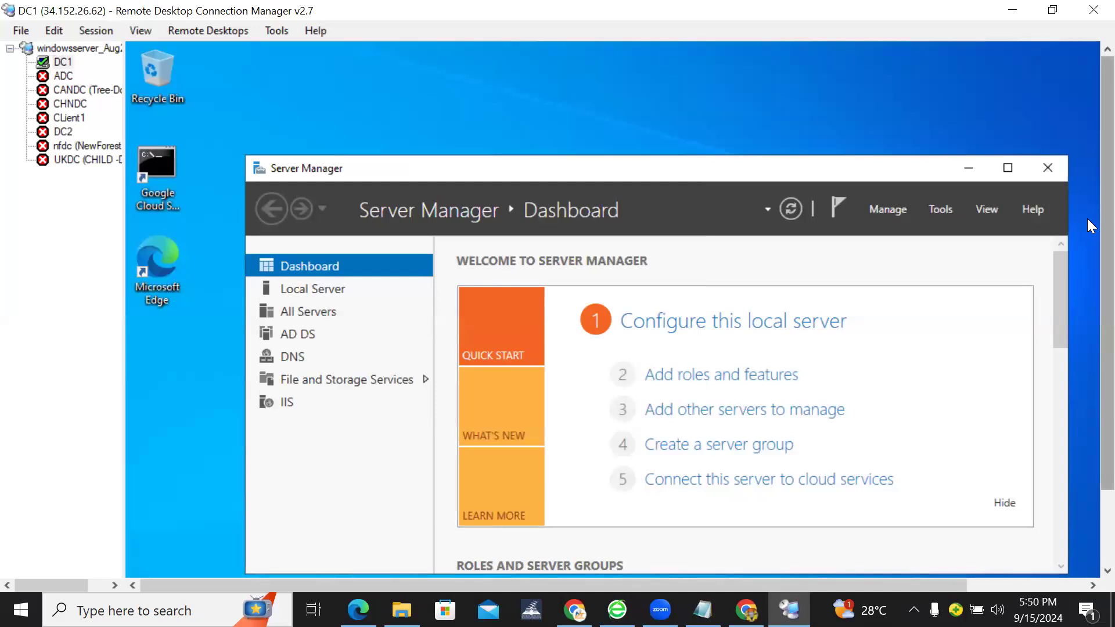
scroll(1087, 244, down, 3)
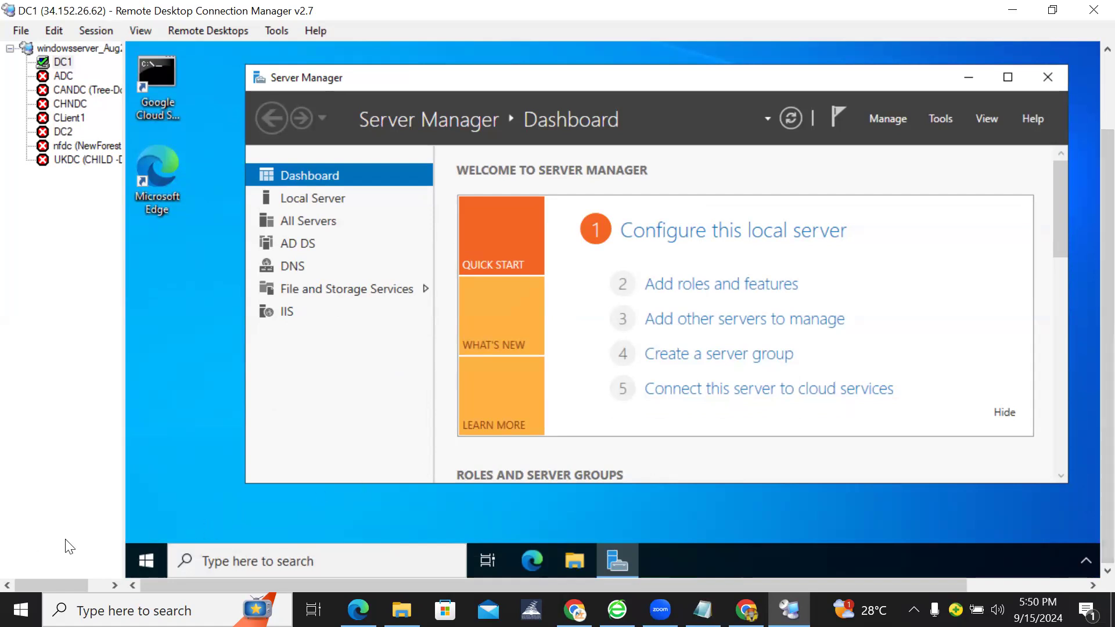
right_click(152, 560)
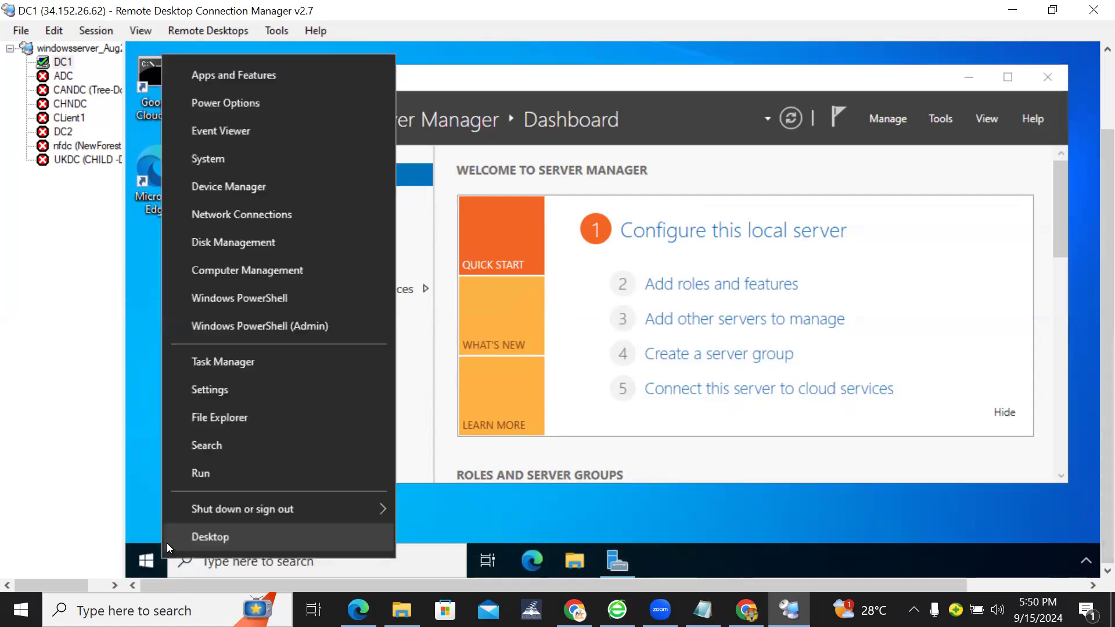
click(201, 475)
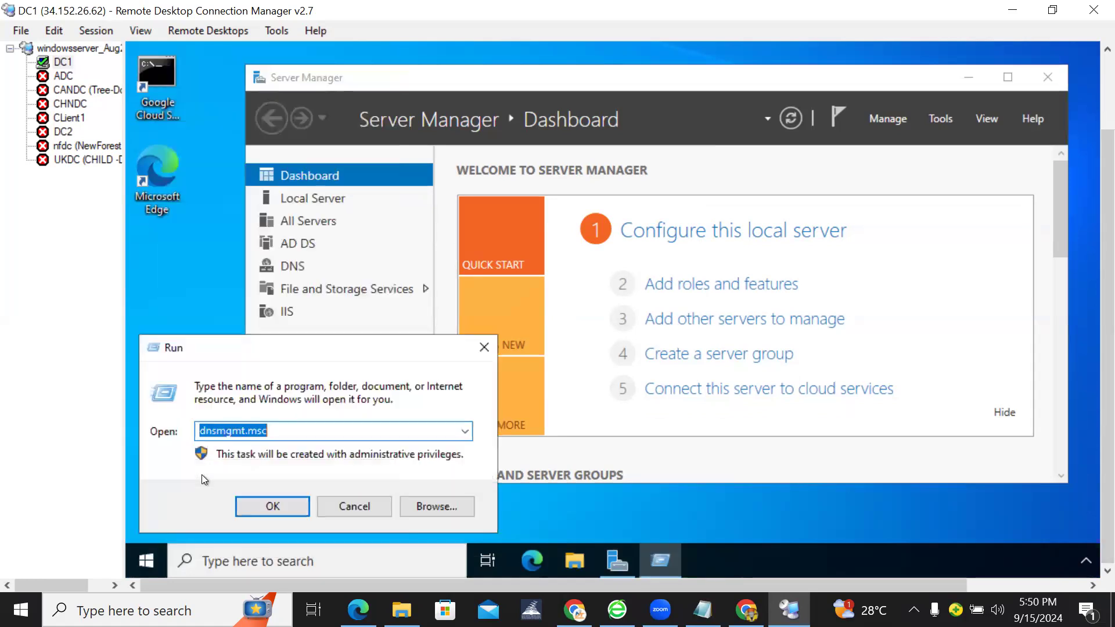
key(Return)
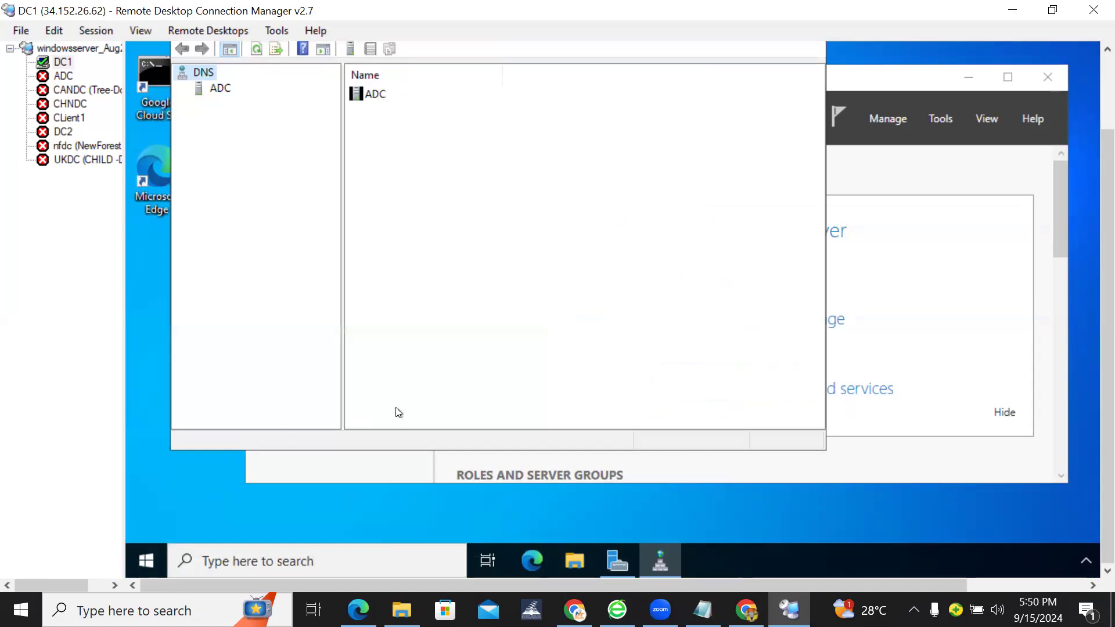
Expand the Forward Lookup Zones of the ADC server and display the NT.com zone's records in a maximized DNS Manager window.
scroll(1087, 209, up, 2)
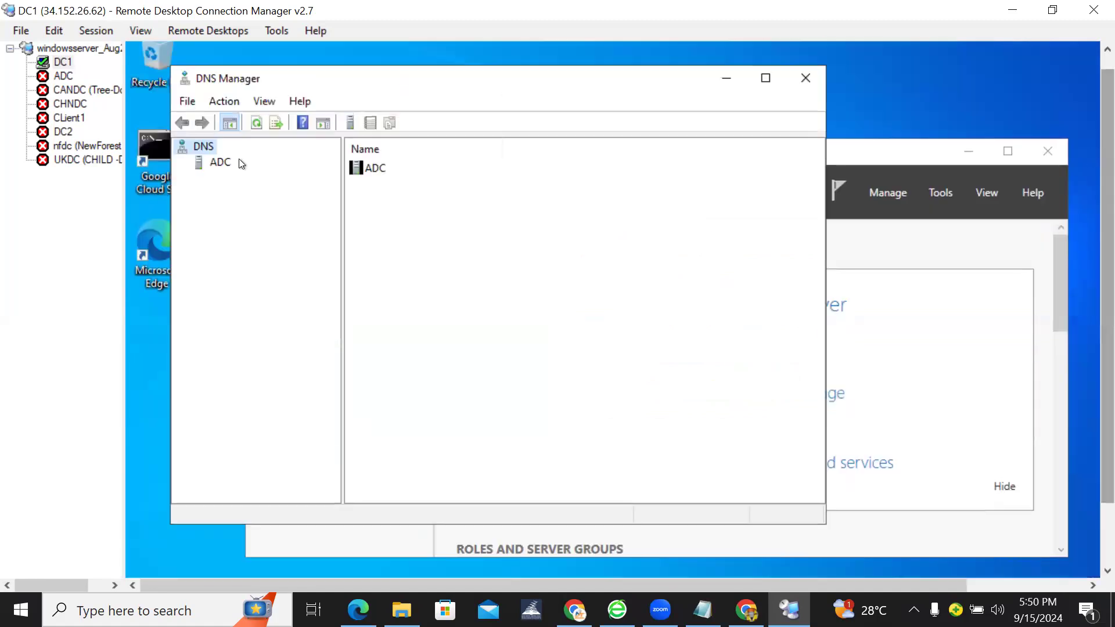
click(213, 166)
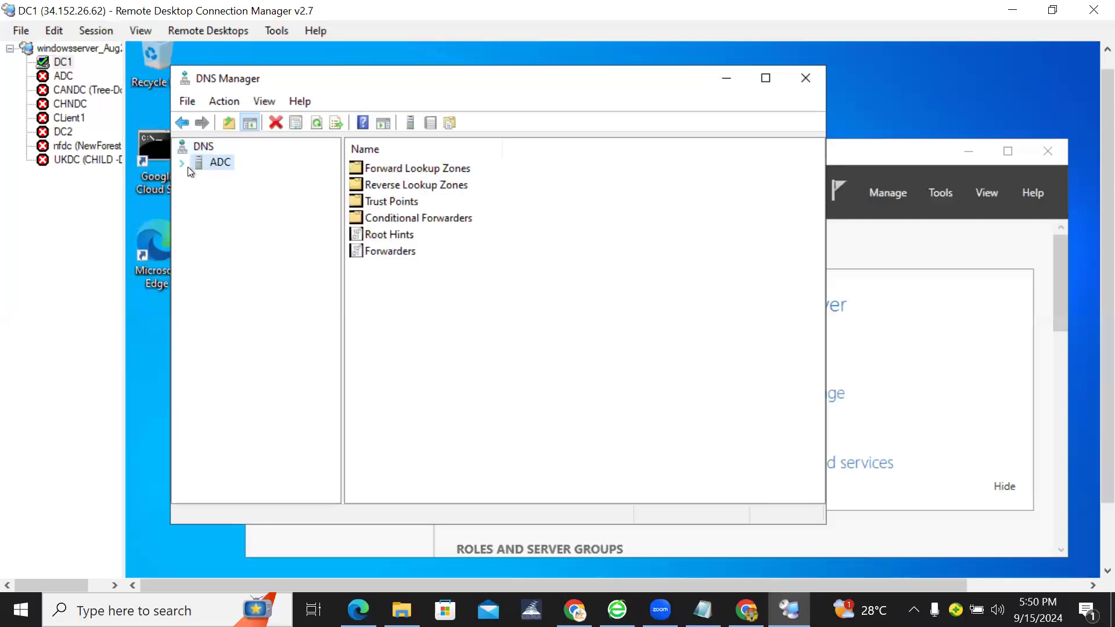
click(187, 166)
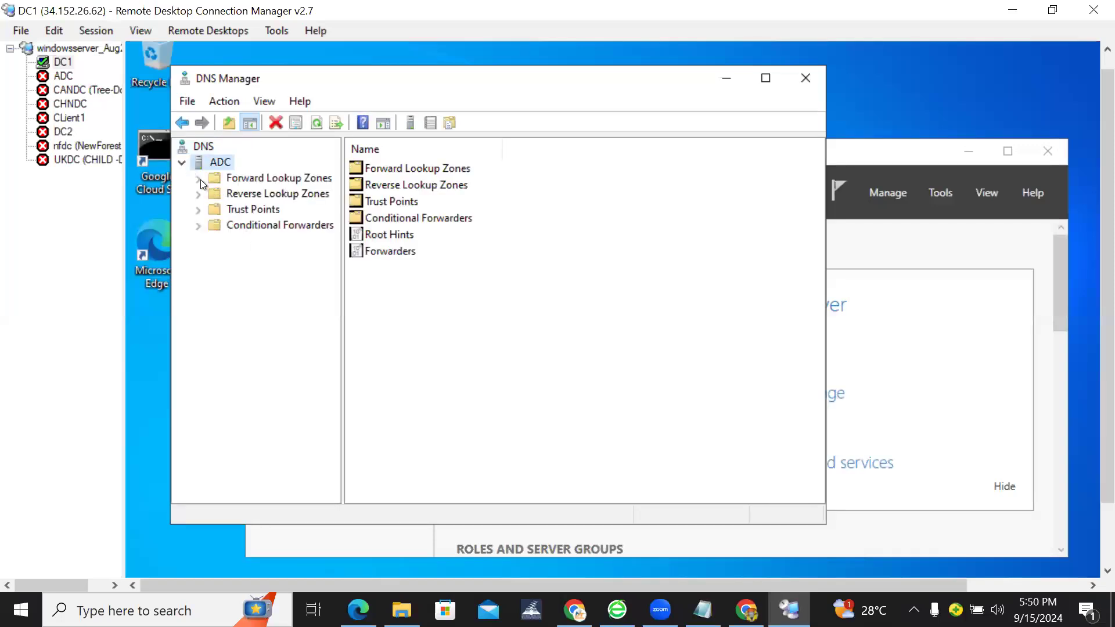
click(201, 180)
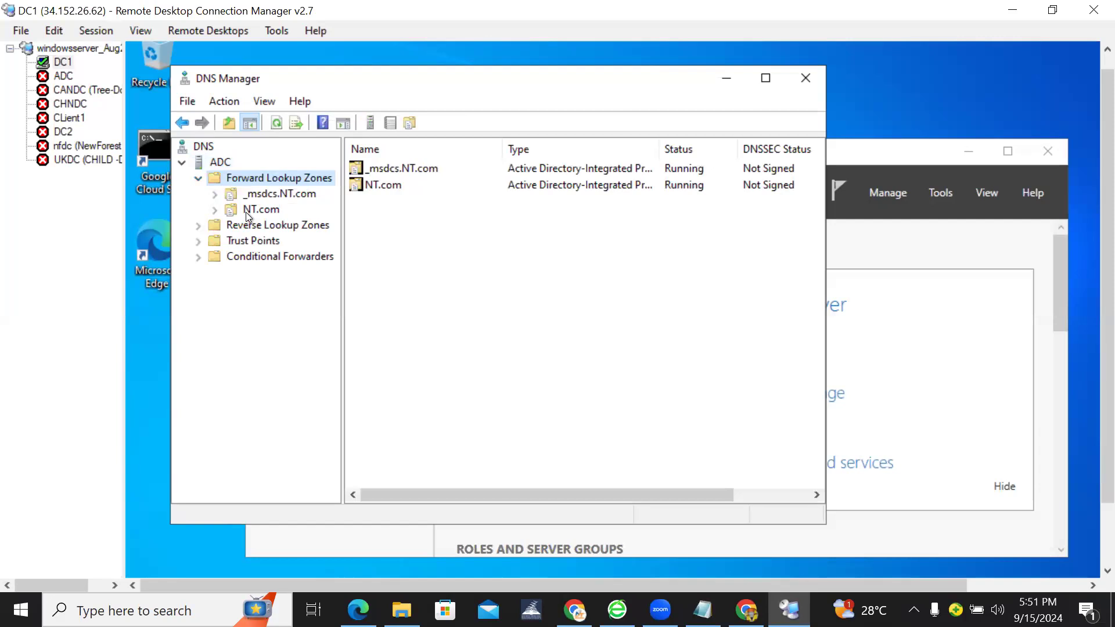
click(245, 211)
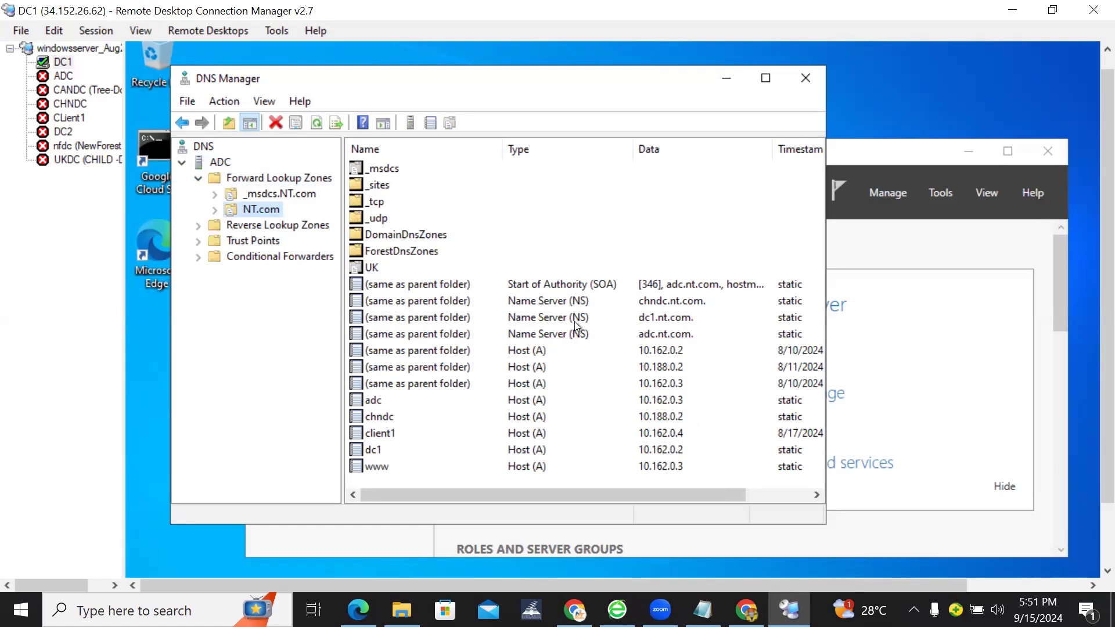
click(766, 81)
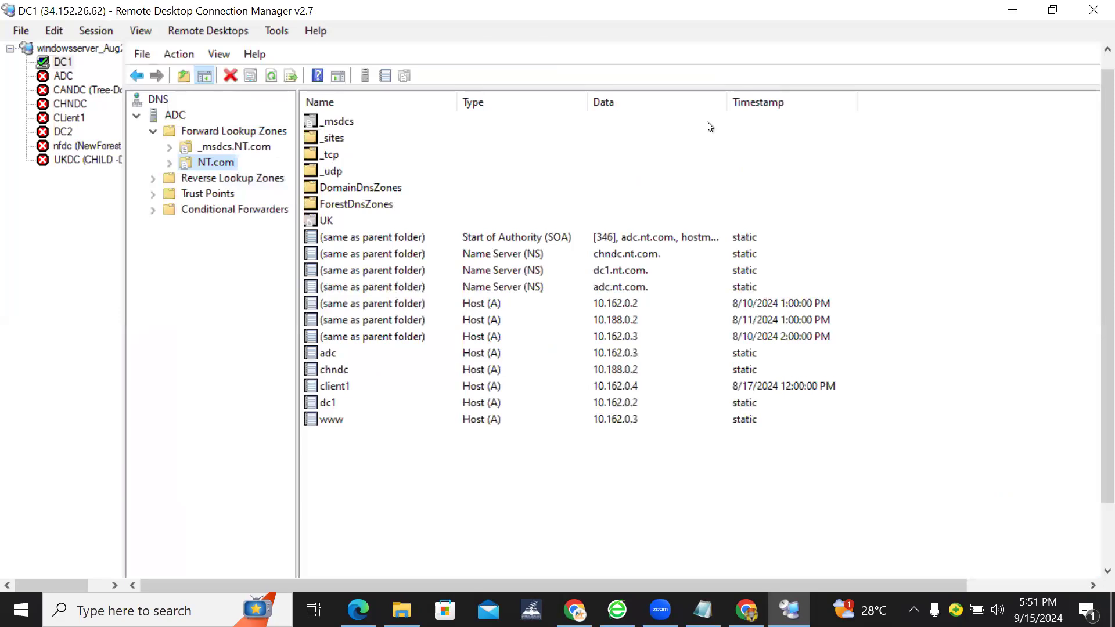
Examine the records in the 0.162.10.in-addr.arpa reverse lookup zone, and review the NT.com forward zone again.
double_click(214, 180)
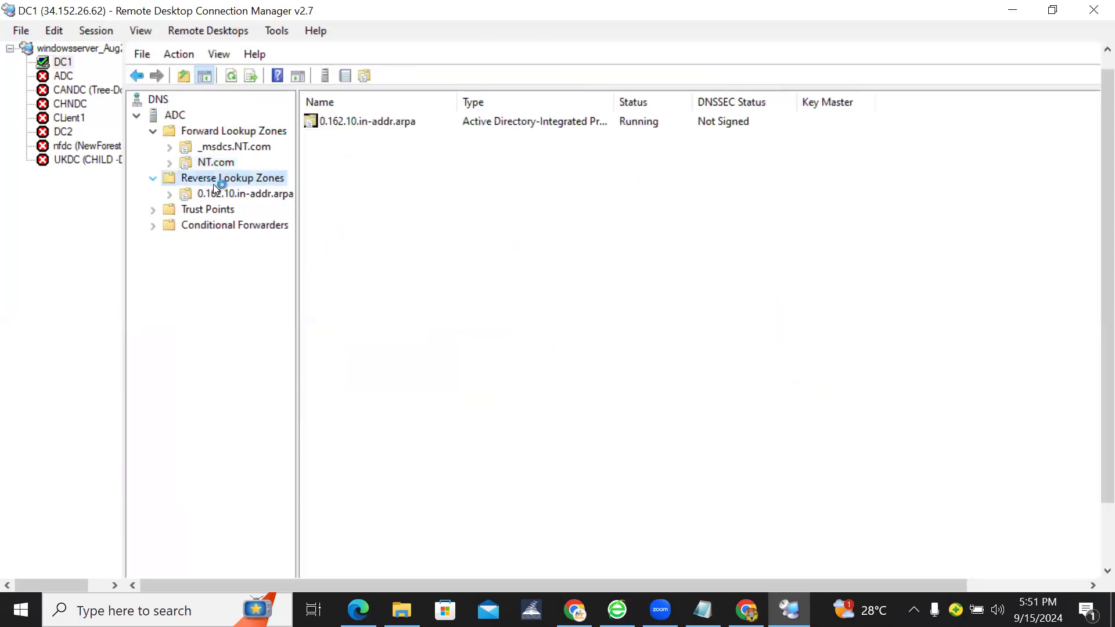
click(223, 198)
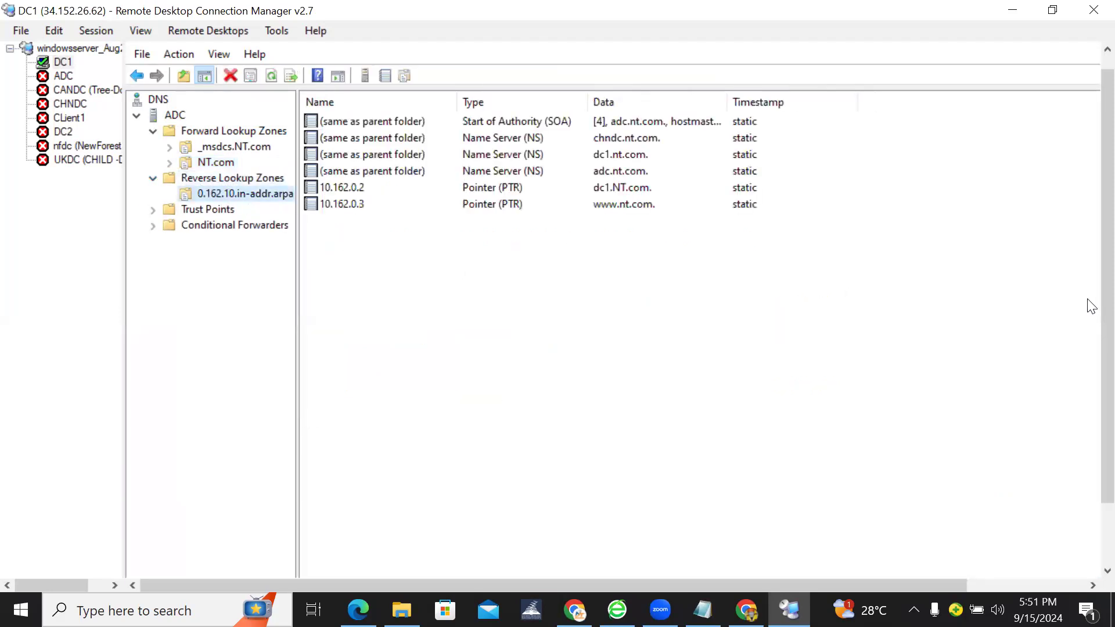
scroll(1087, 233, up, 1)
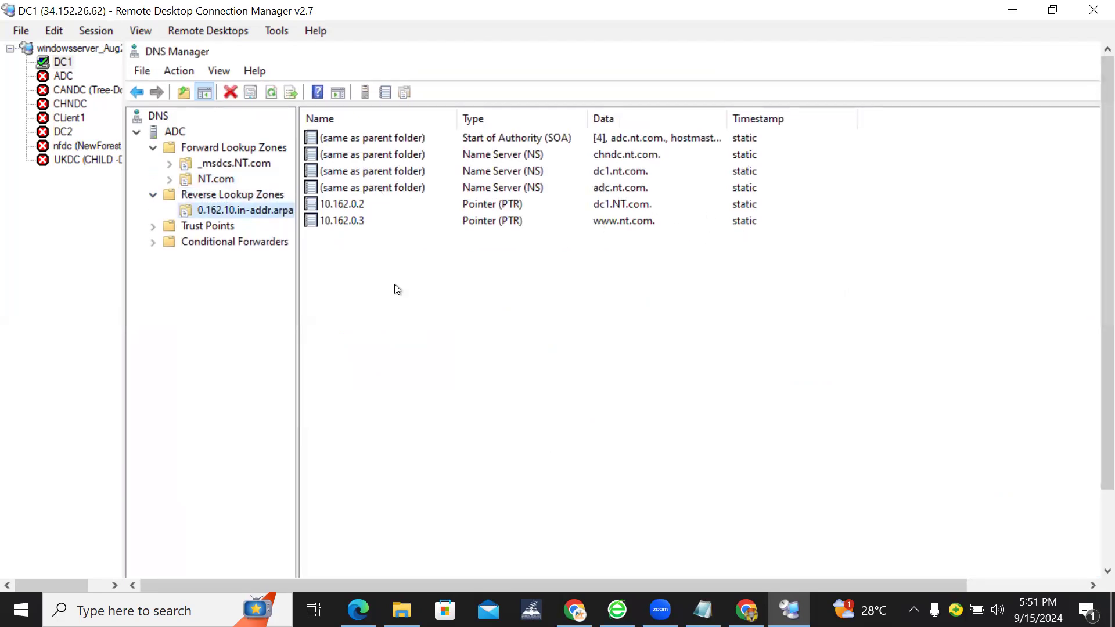
scroll(1092, 216, down, 5)
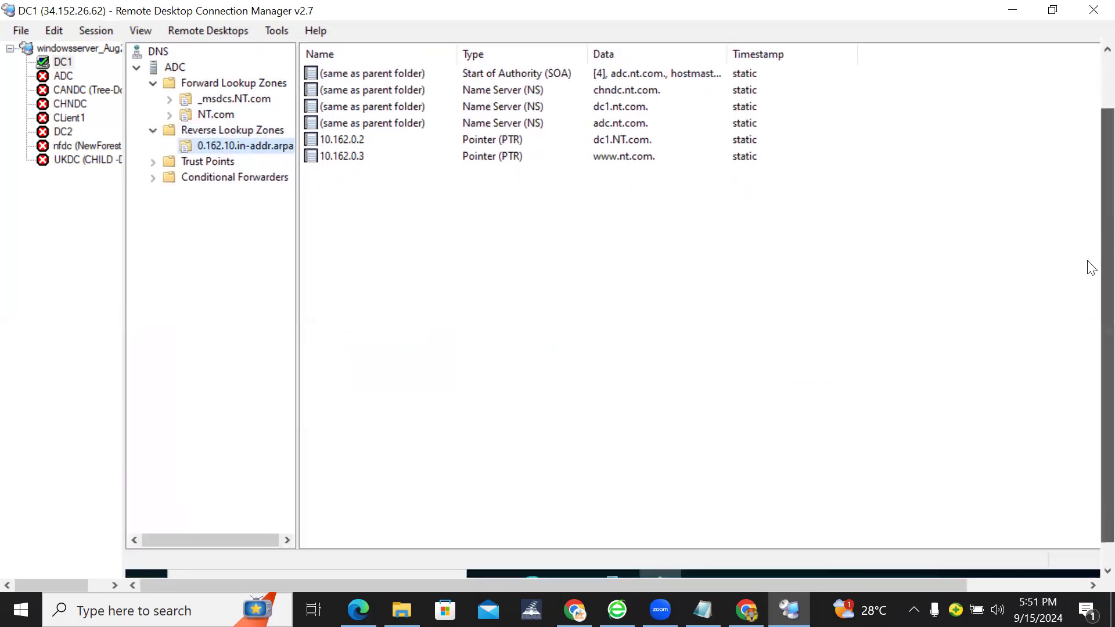
scroll(1091, 234, up, 5)
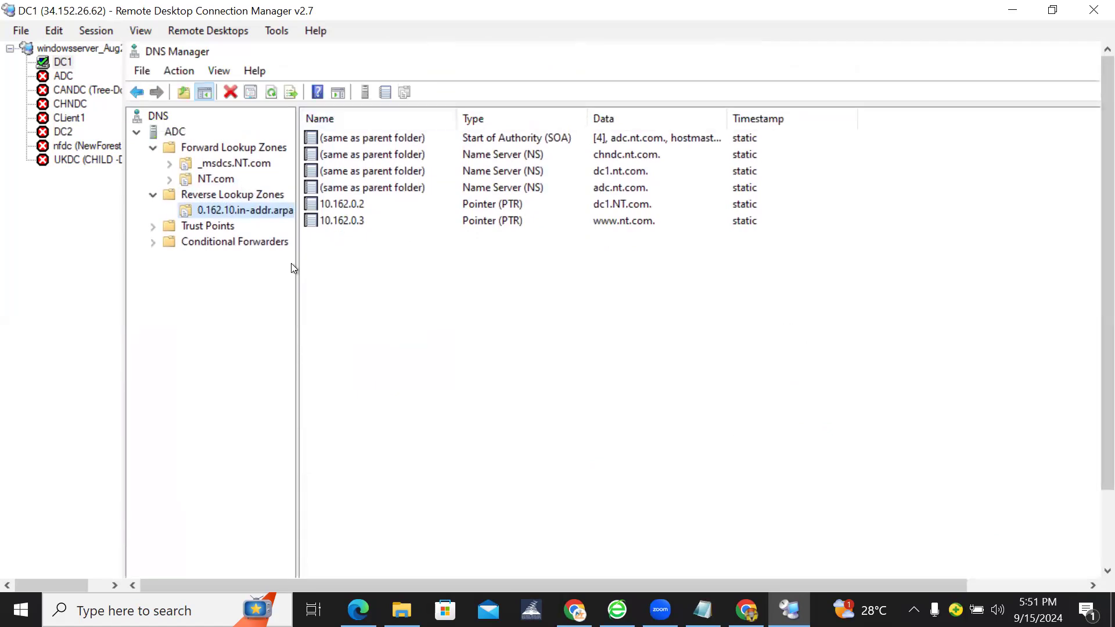
click(216, 180)
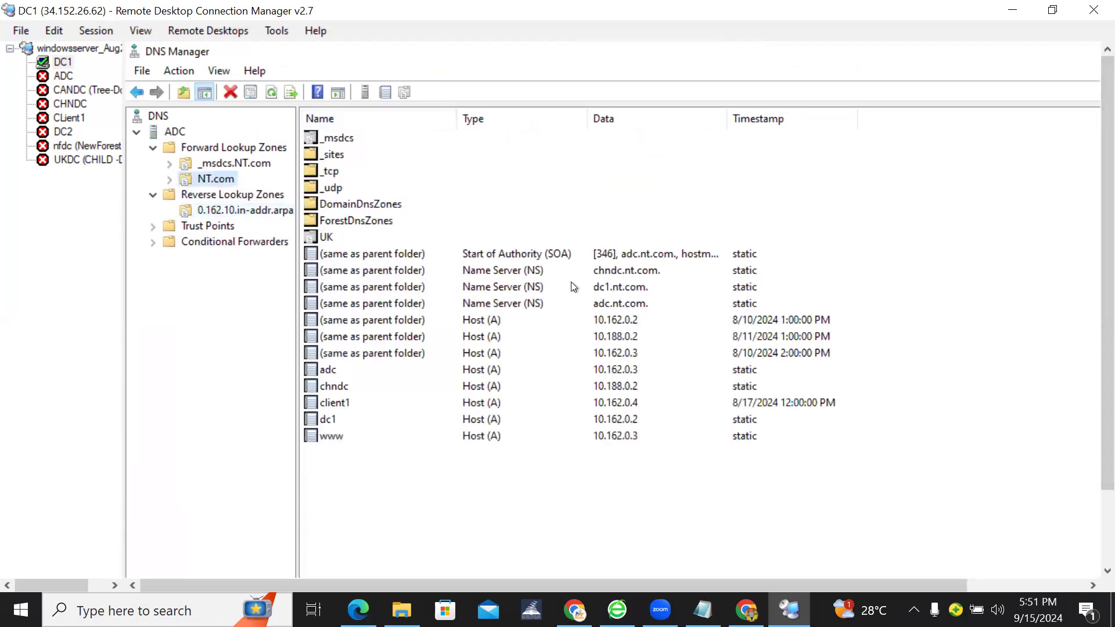
scroll(1091, 216, down, 4)
scroll(1092, 216, down, 1)
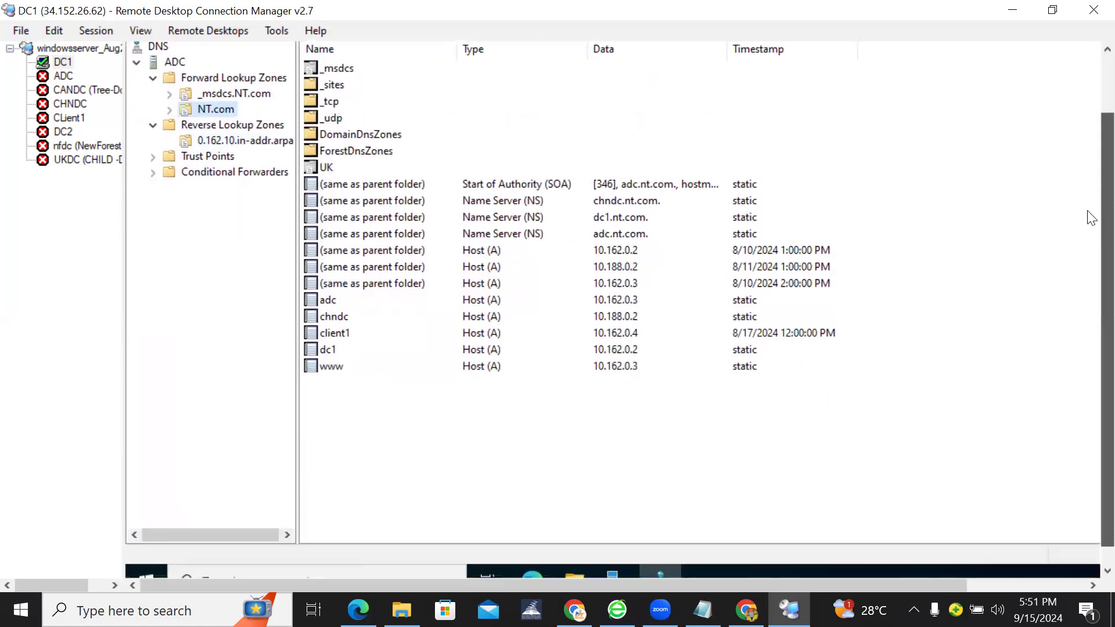
Copy client1's external IP from the Google Cloud console and set the CLient1 connection's server name to 34.152.24.27 and display name to SDNS.
click(747, 609)
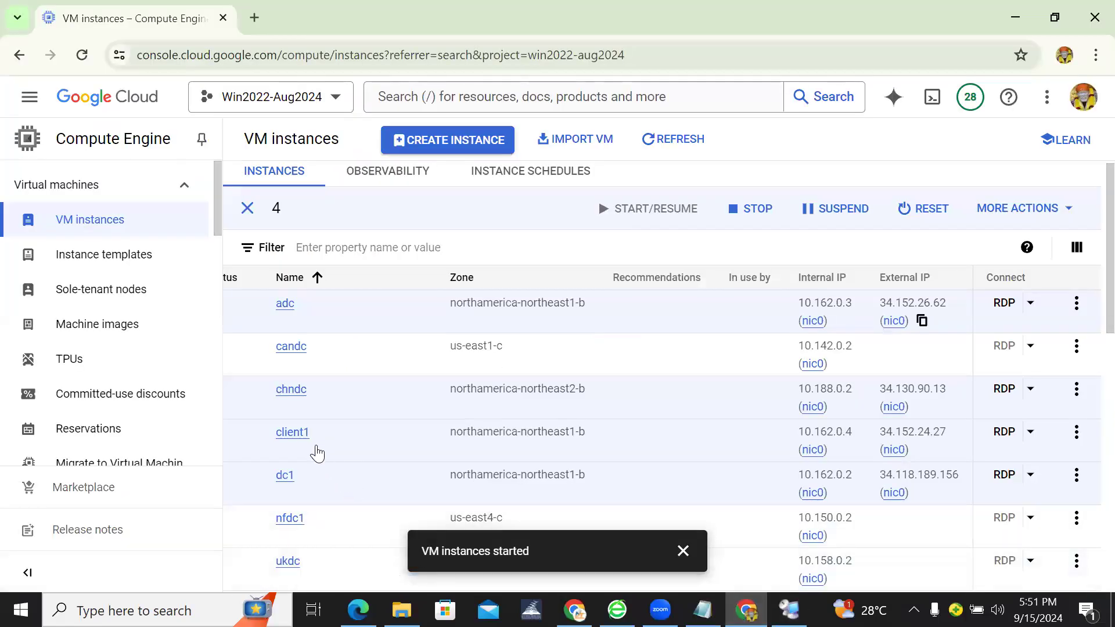
click(923, 450)
click(790, 610)
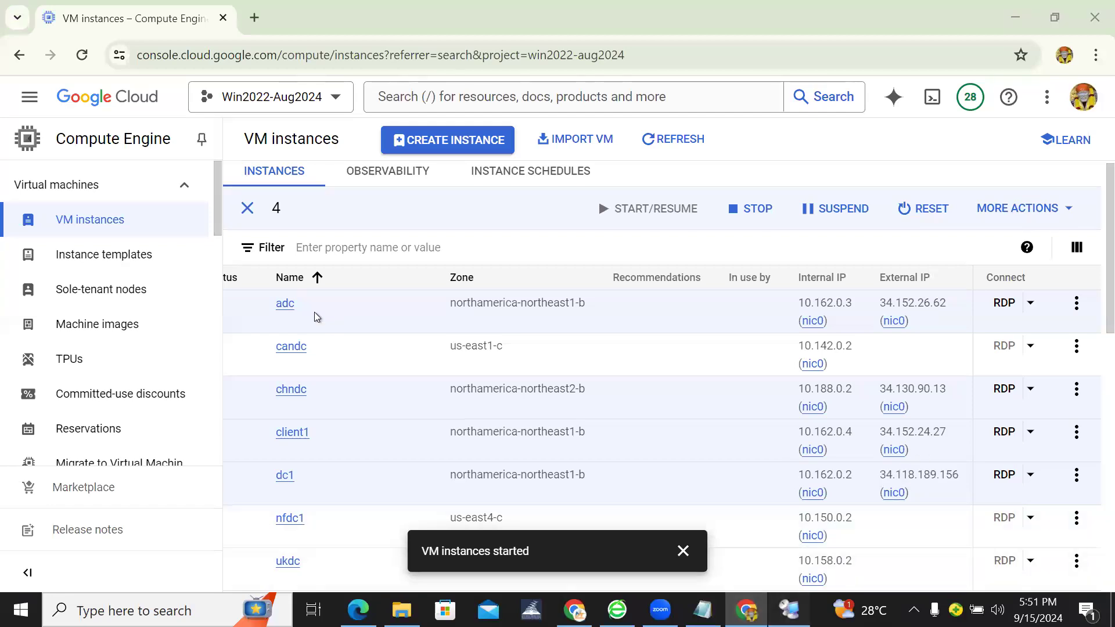
right_click(75, 124)
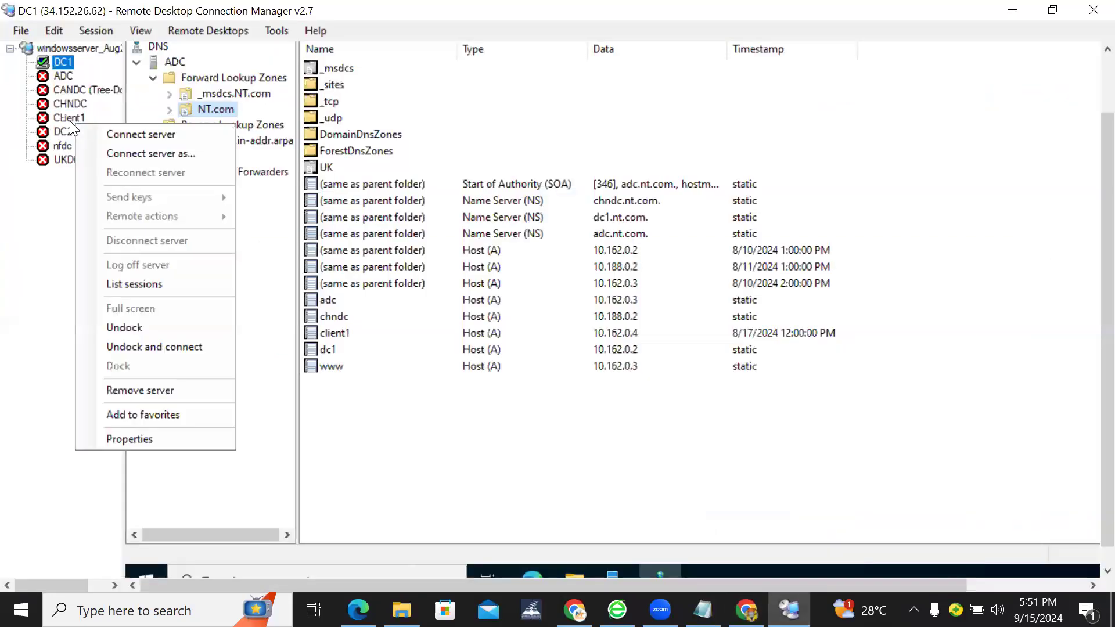
click(70, 121)
right_click(70, 121)
click(171, 437)
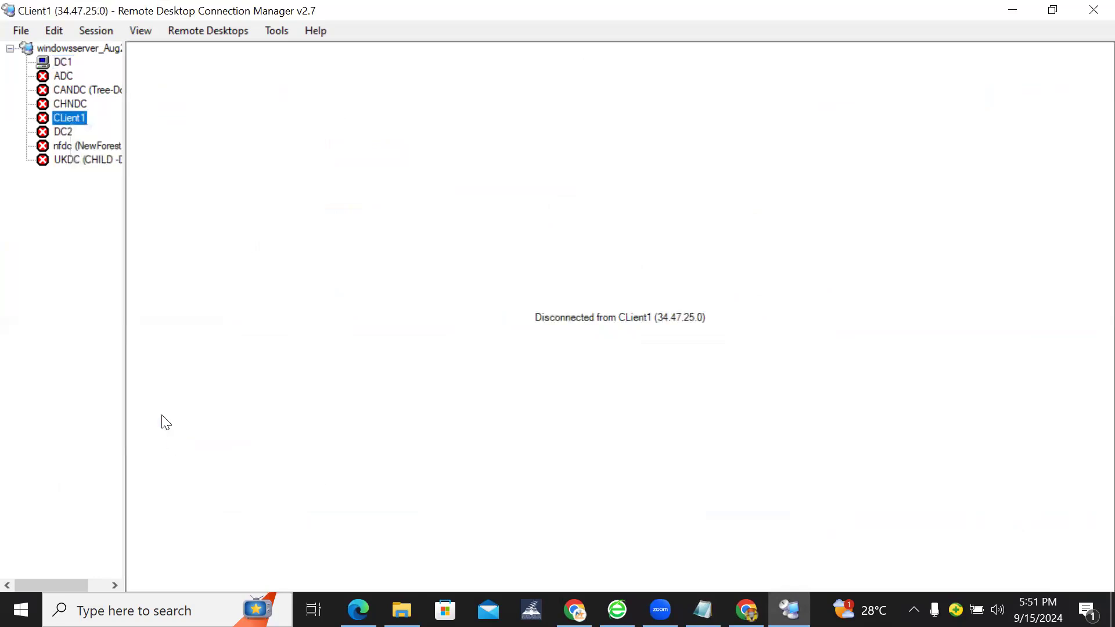
drag(577, 230, 389, 241)
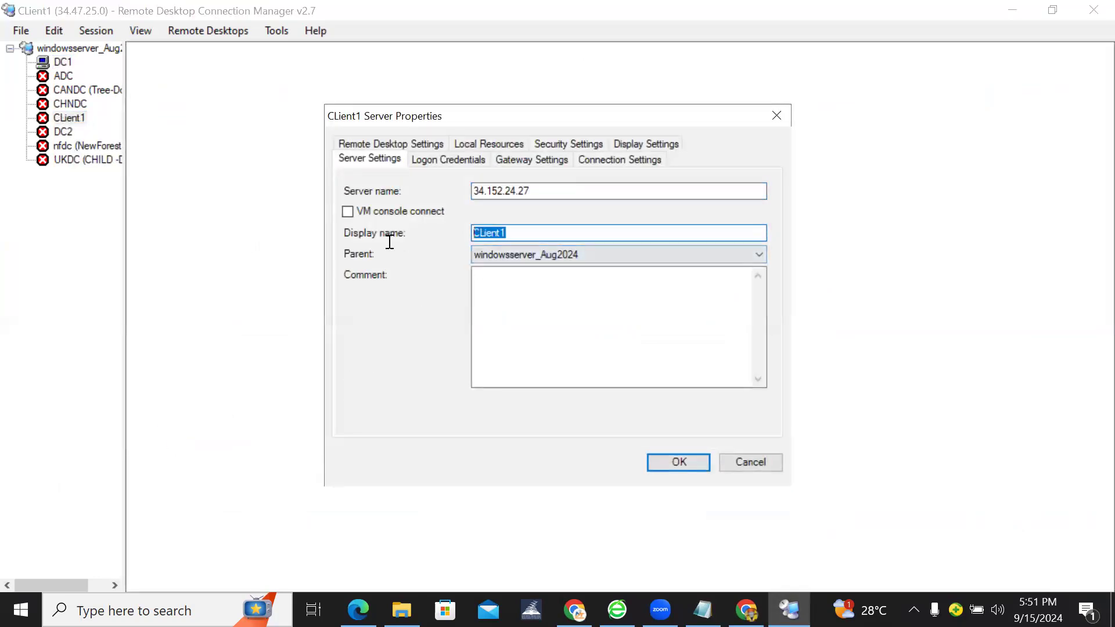
text(SDNS)
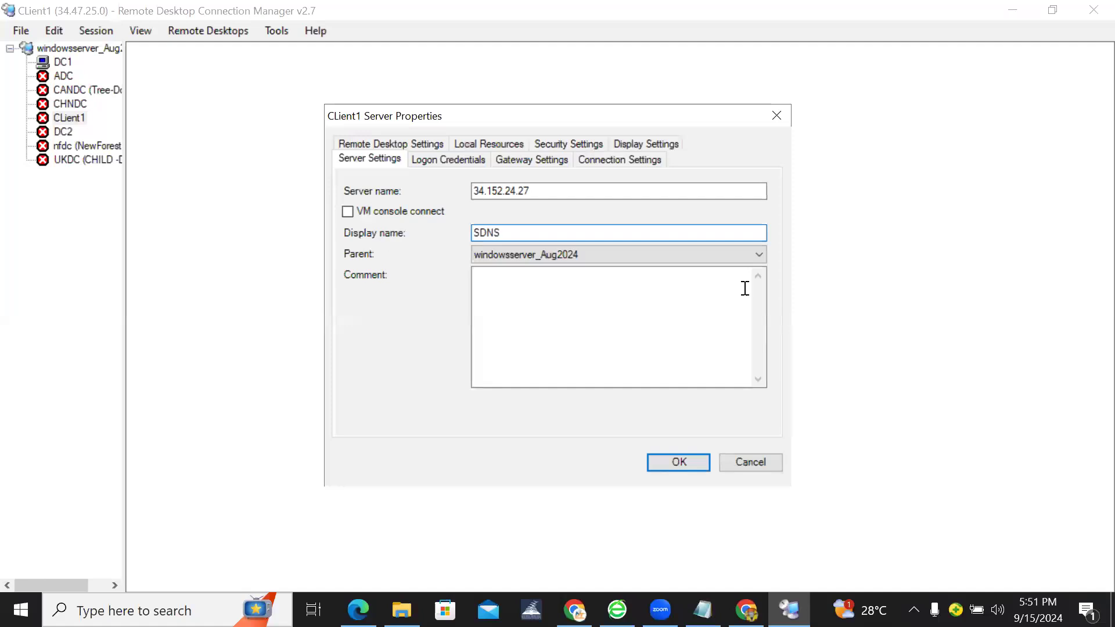
key(Return)
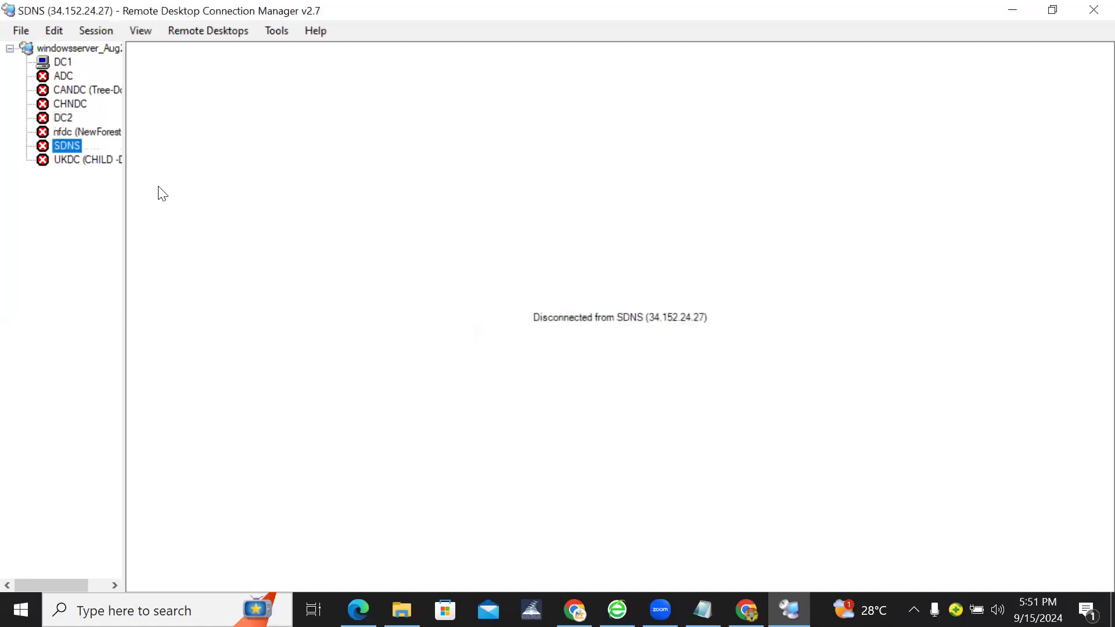
Connect to SDNS with a different account, entering NT\administrator and the account password, accept the untrusted certificate, and cancel the Shutdown Event Tracker.
right_click(66, 145)
click(84, 156)
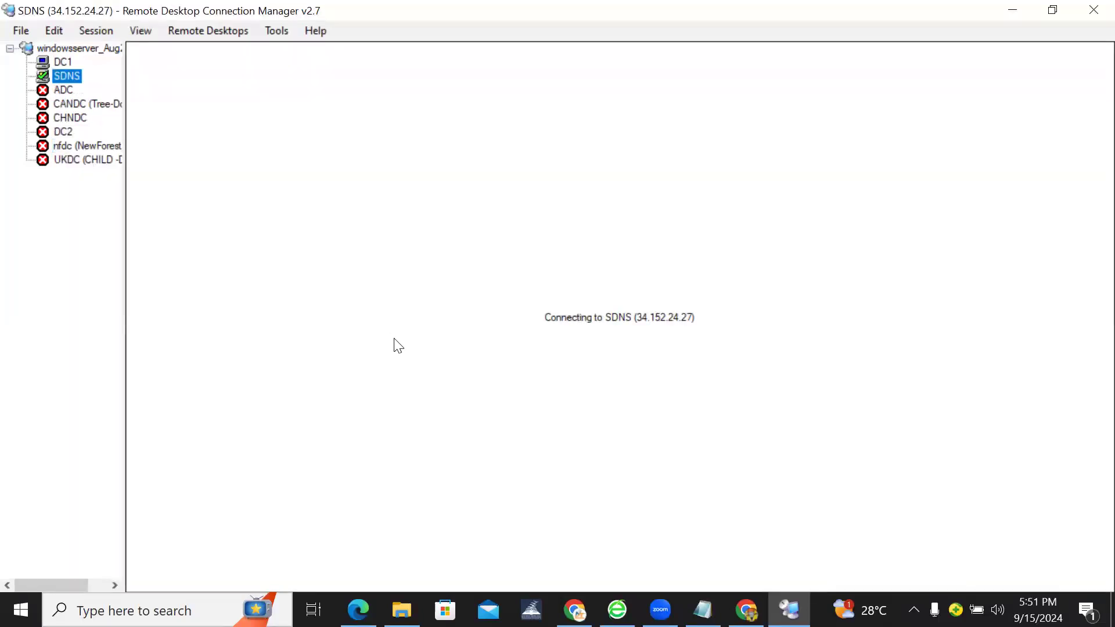
click(490, 446)
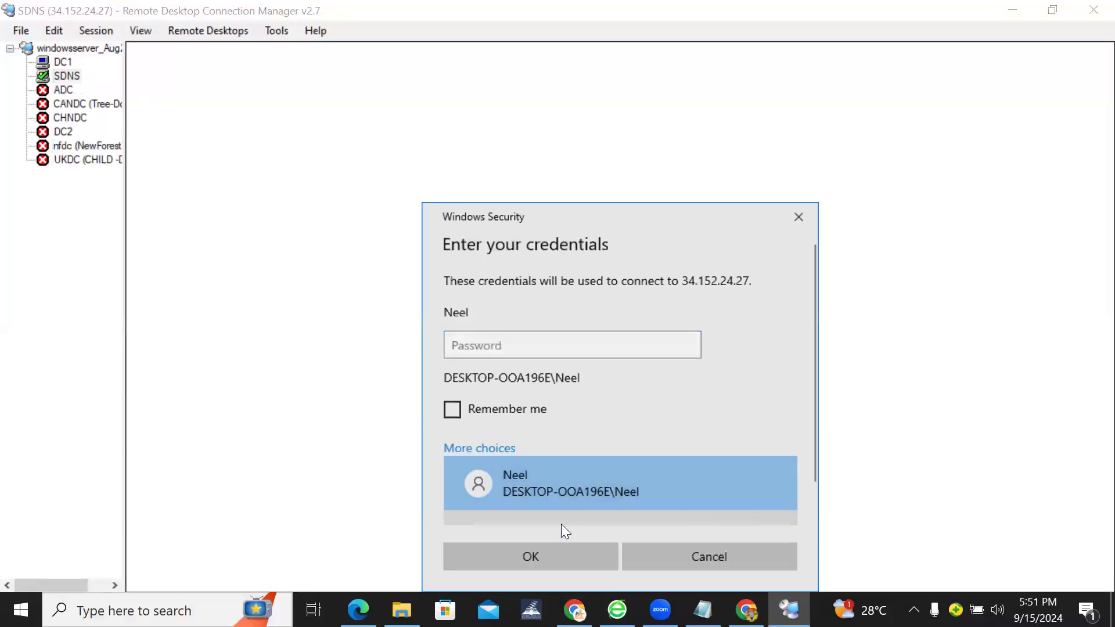
scroll(816, 365, down, 1)
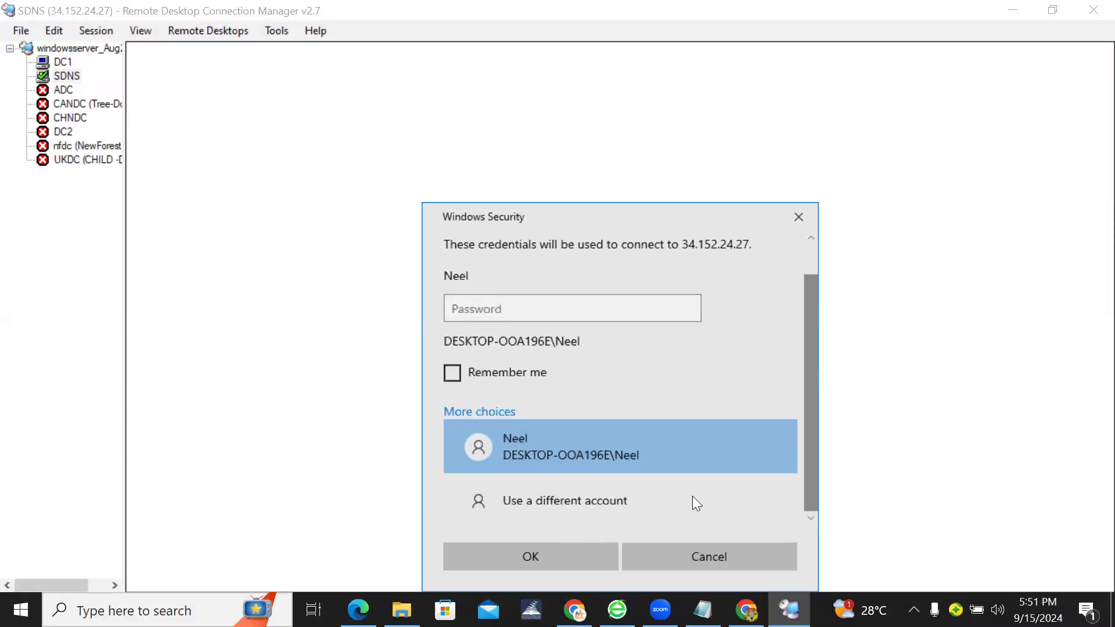
click(647, 503)
text(NT\administrator)
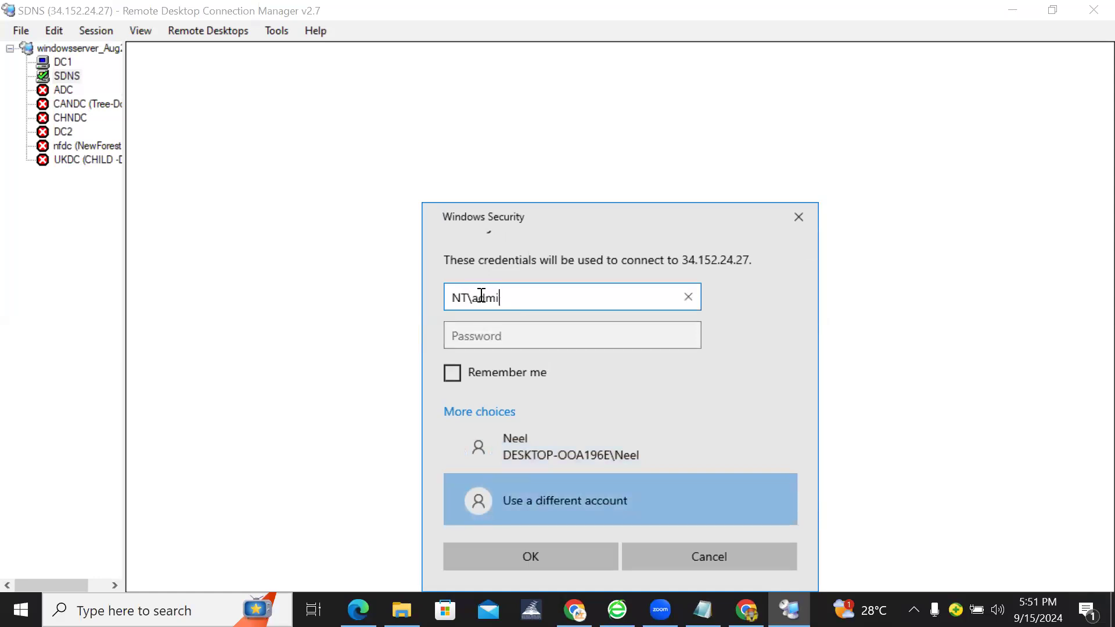
key(Tab)
text(•••••••)
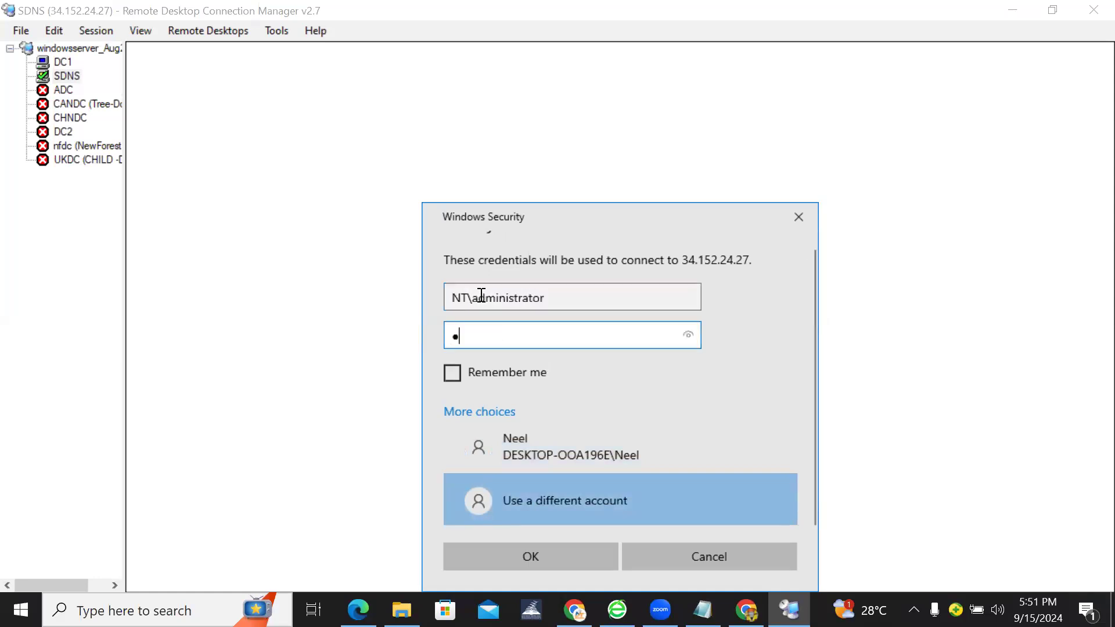
text(•••)
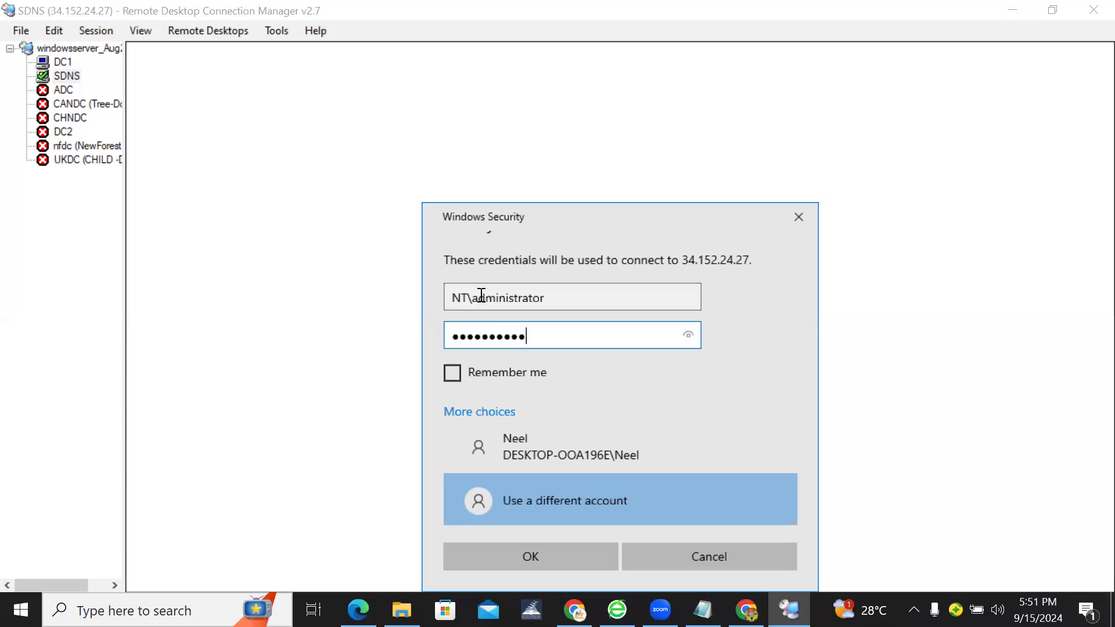
key(Return)
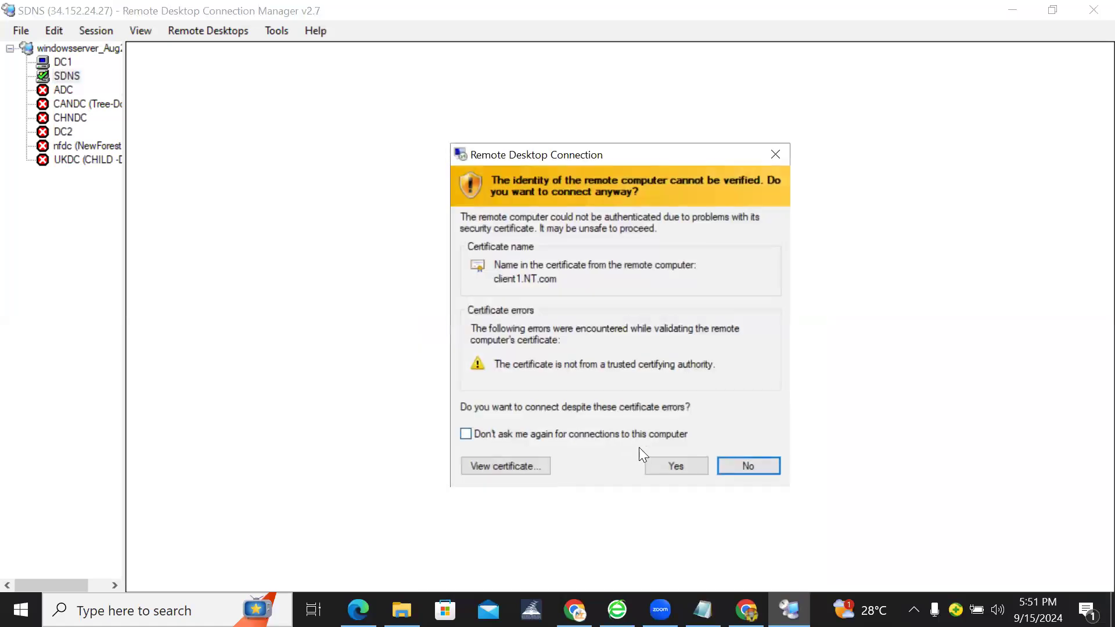
click(649, 464)
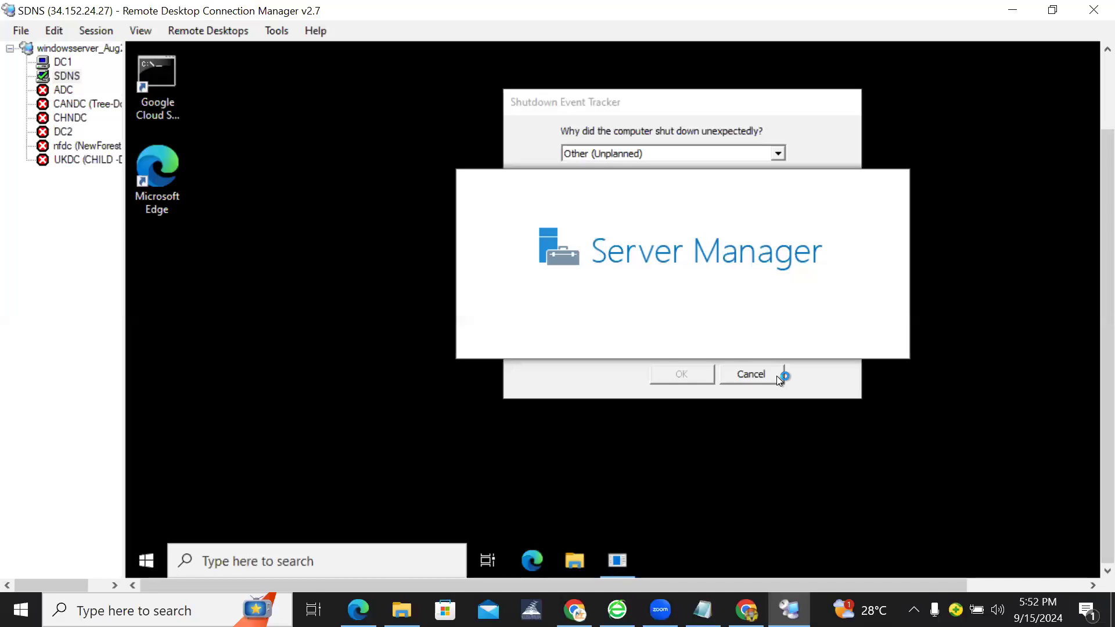
click(776, 376)
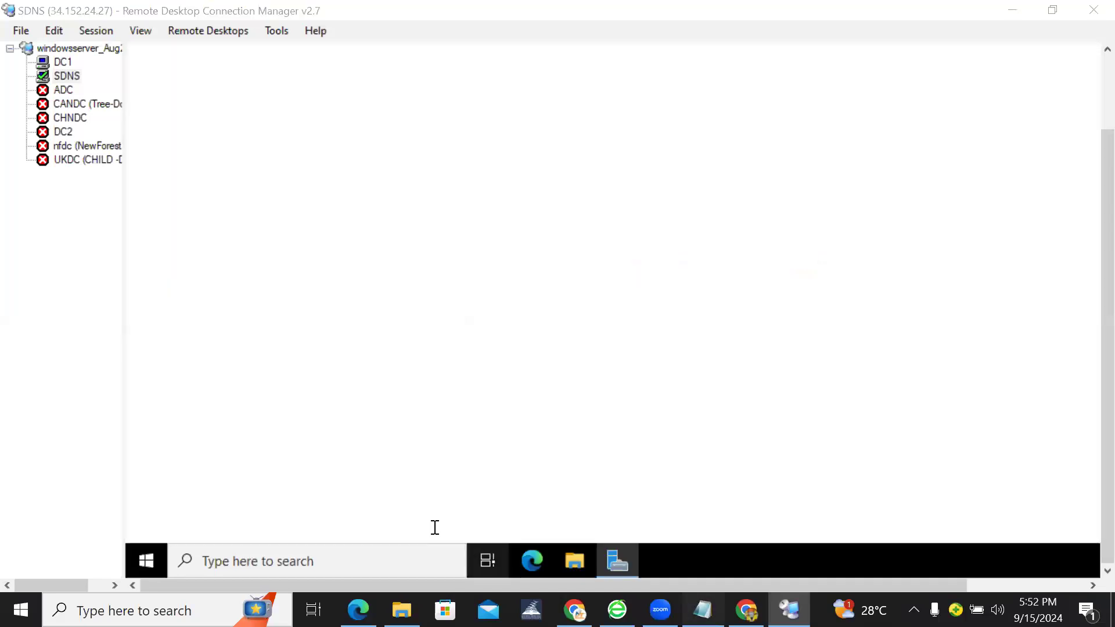
In the Notepad notes, edit the DNS role line to read "we just install onlt DNS role :" and save the file.
key(alt+Tab)
drag(11, 471, 247, 469)
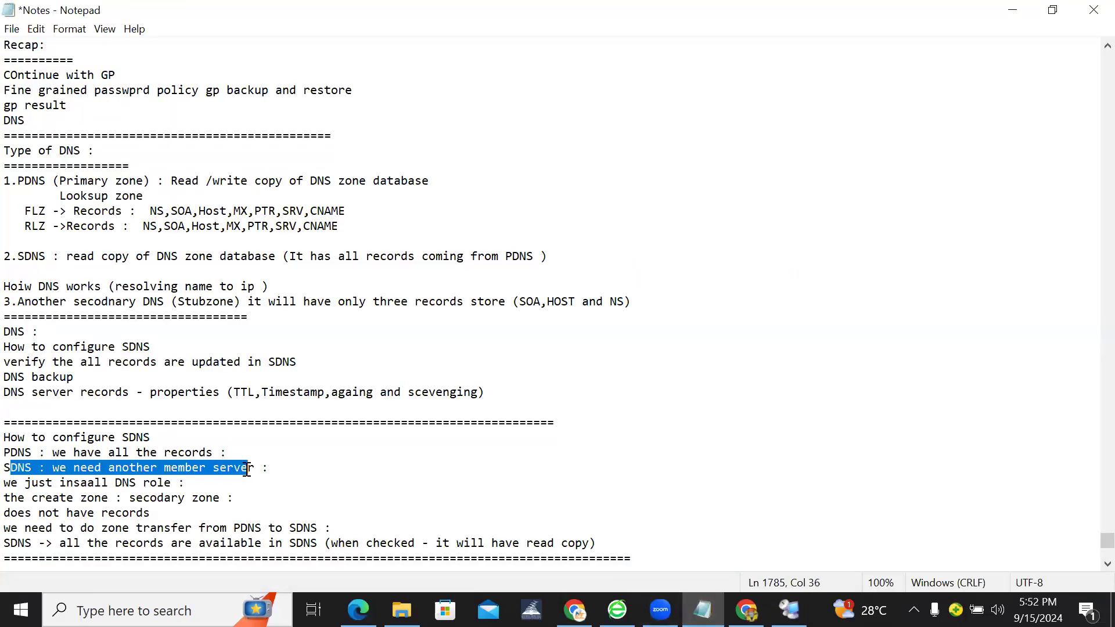
click(87, 484)
key(BackSpace)
text(t)
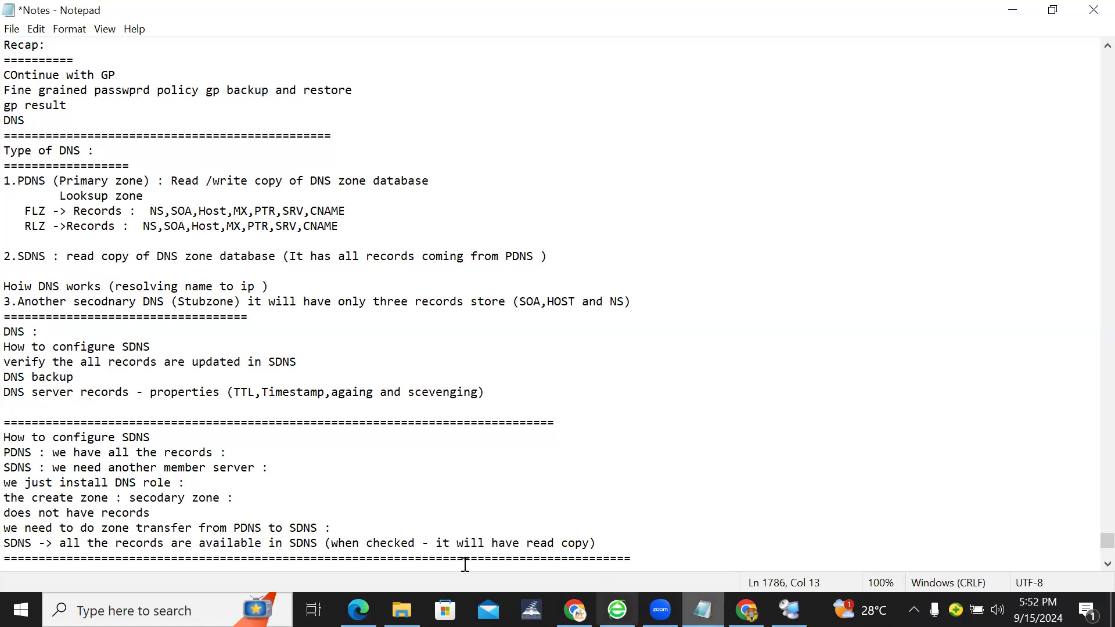
click(113, 486)
text(onlt)
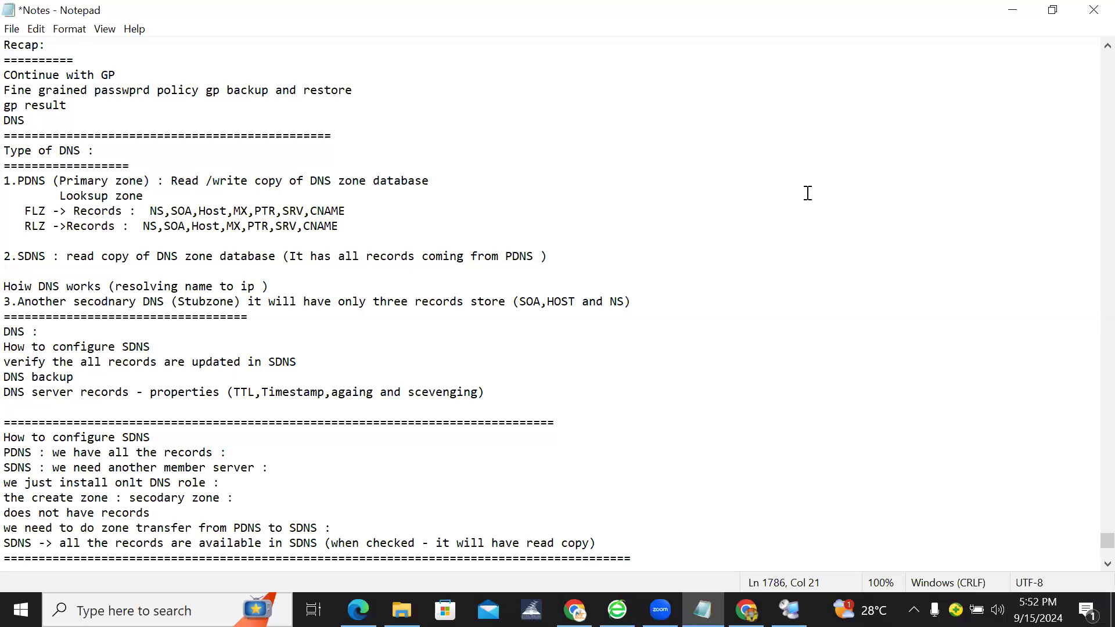
click(20, 25)
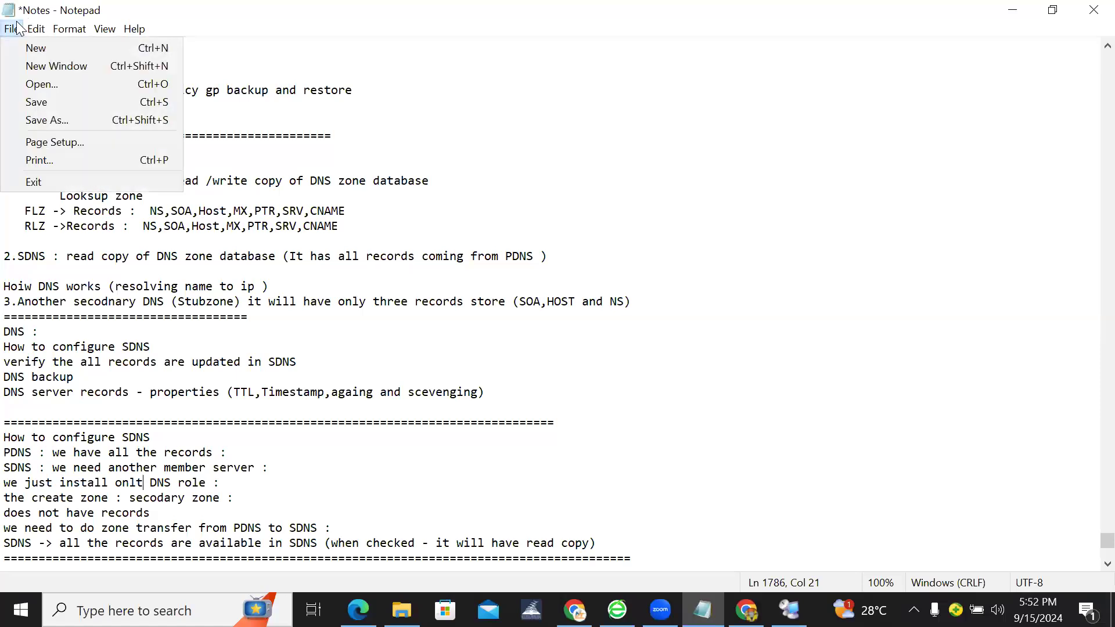
click(37, 107)
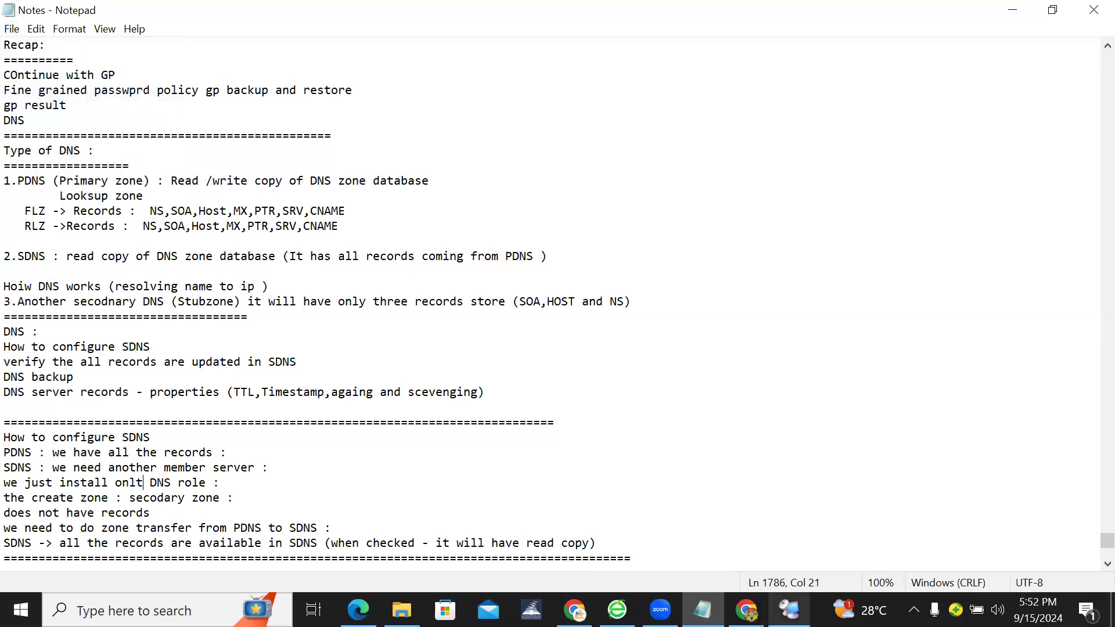
Return to the SDNS session in Remote Desktop Connection Manager and close the Windows Admin Center notice in Server Manager.
mouse_move(790, 610)
click(753, 535)
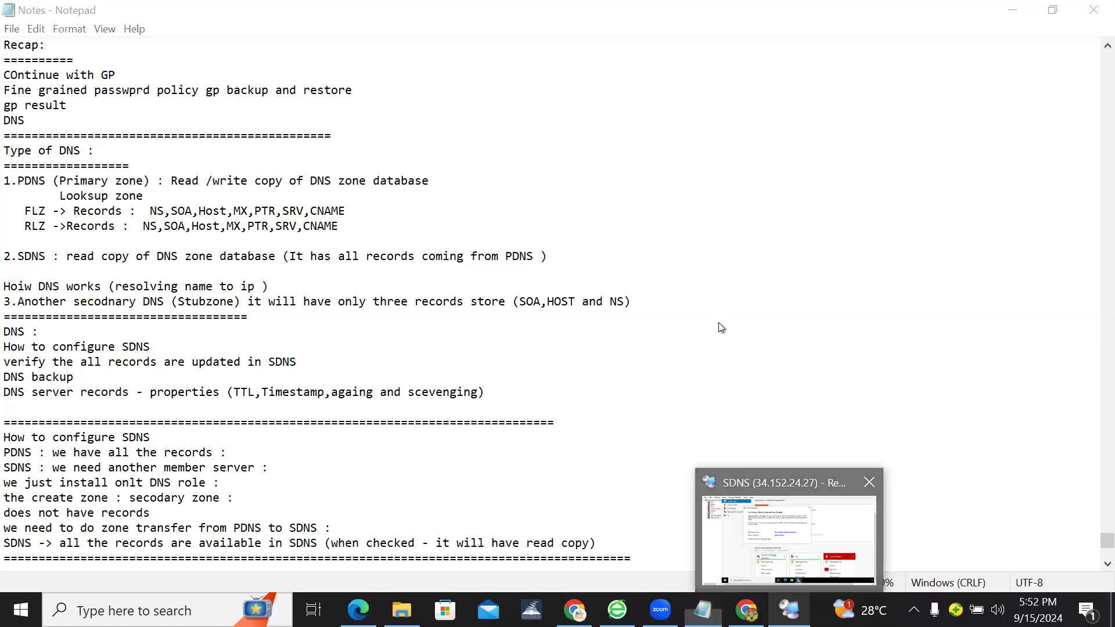
click(686, 100)
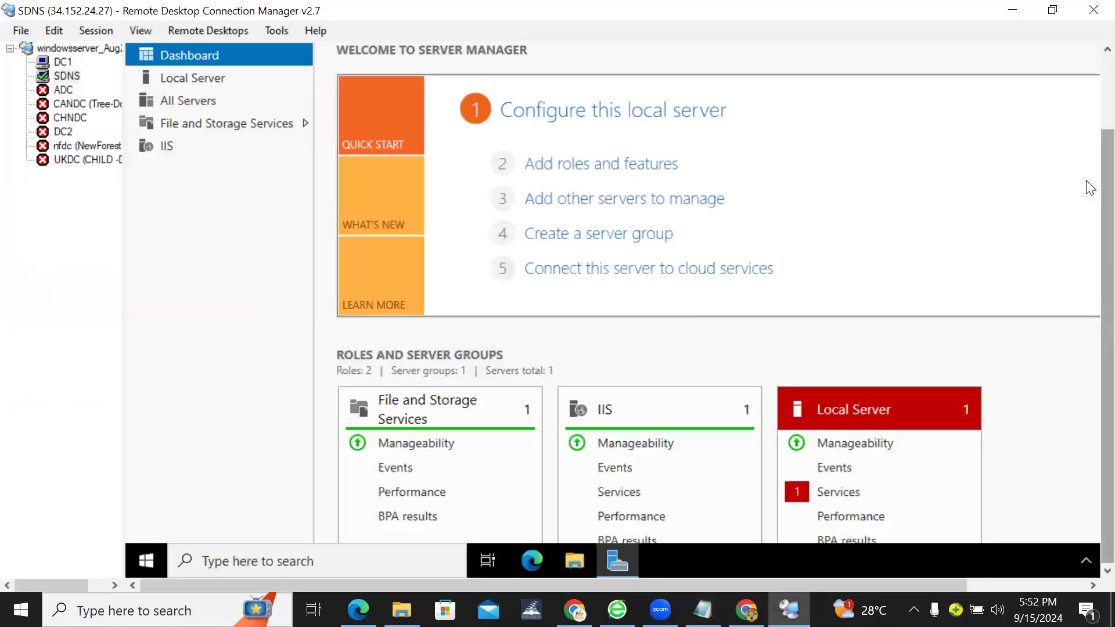
Install the DNS Server role on client1.NT.com with a role-based installation, continuing past the static IP validation warning.
scroll(1088, 185, up, 2)
click(661, 265)
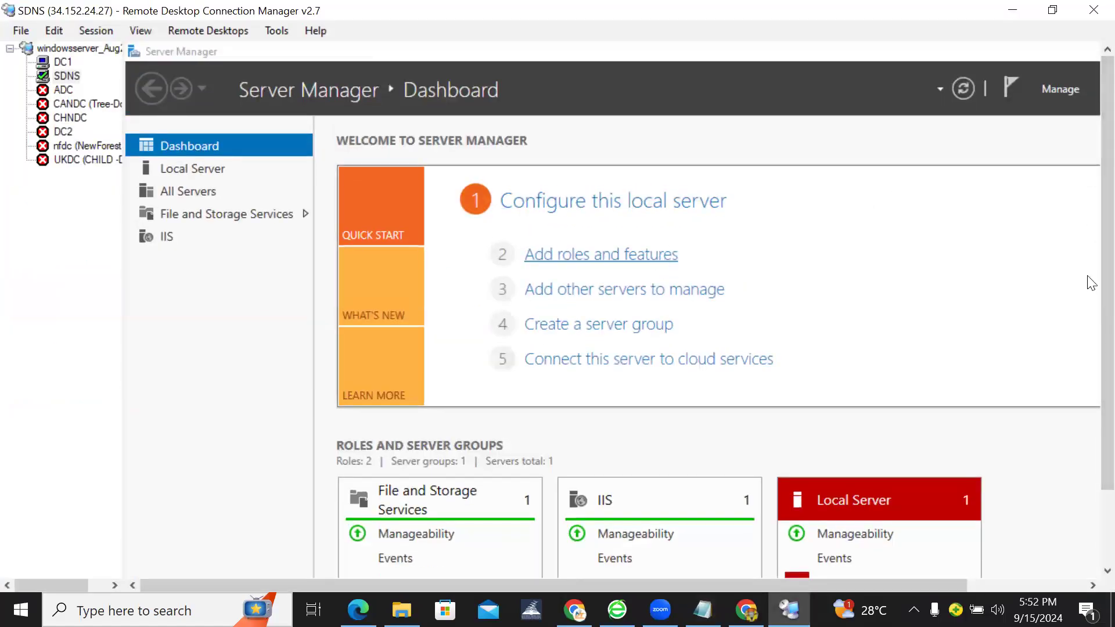
click(609, 532)
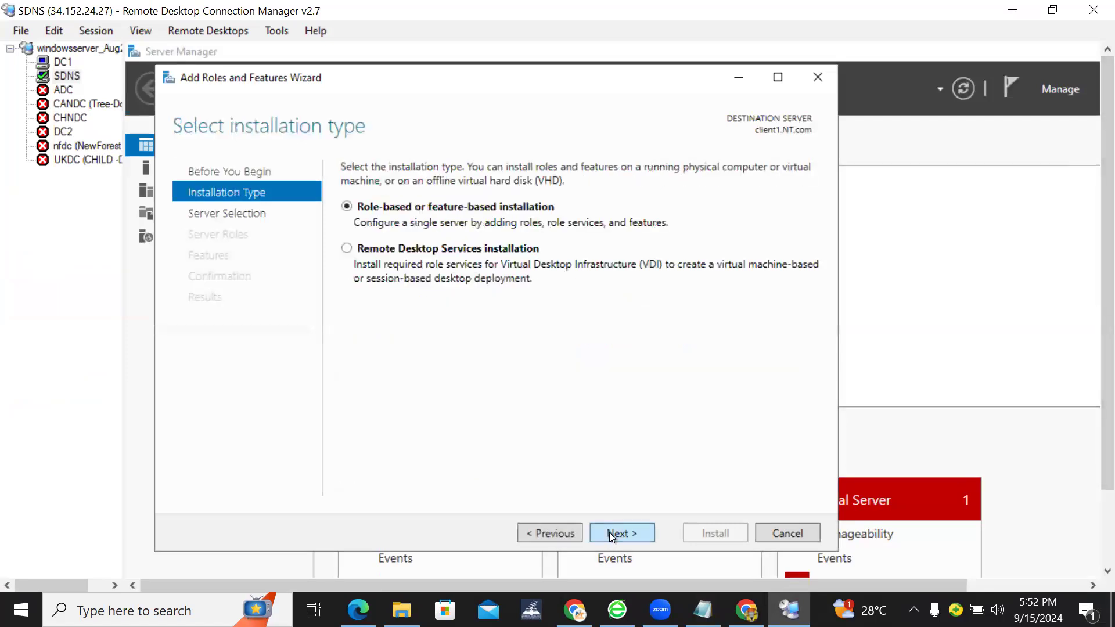
click(609, 532)
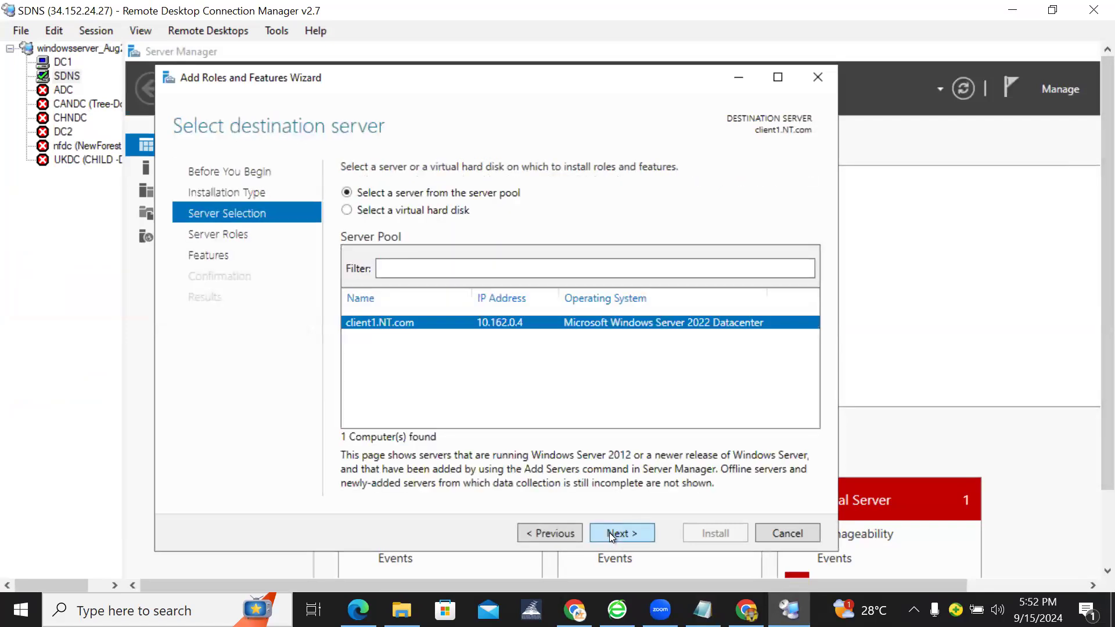
click(608, 532)
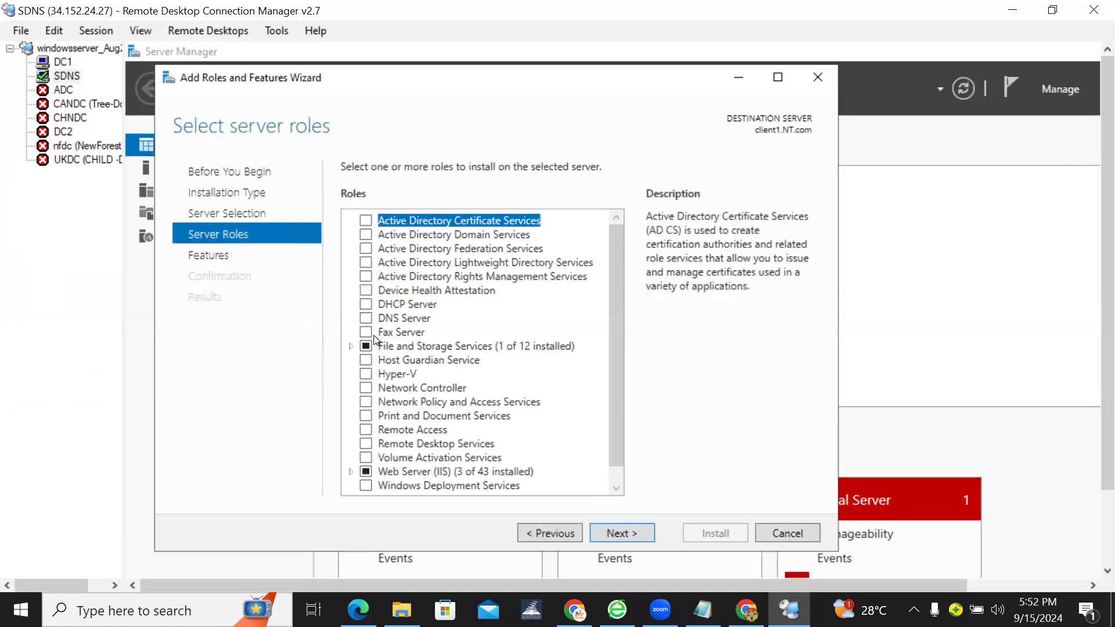
click(366, 319)
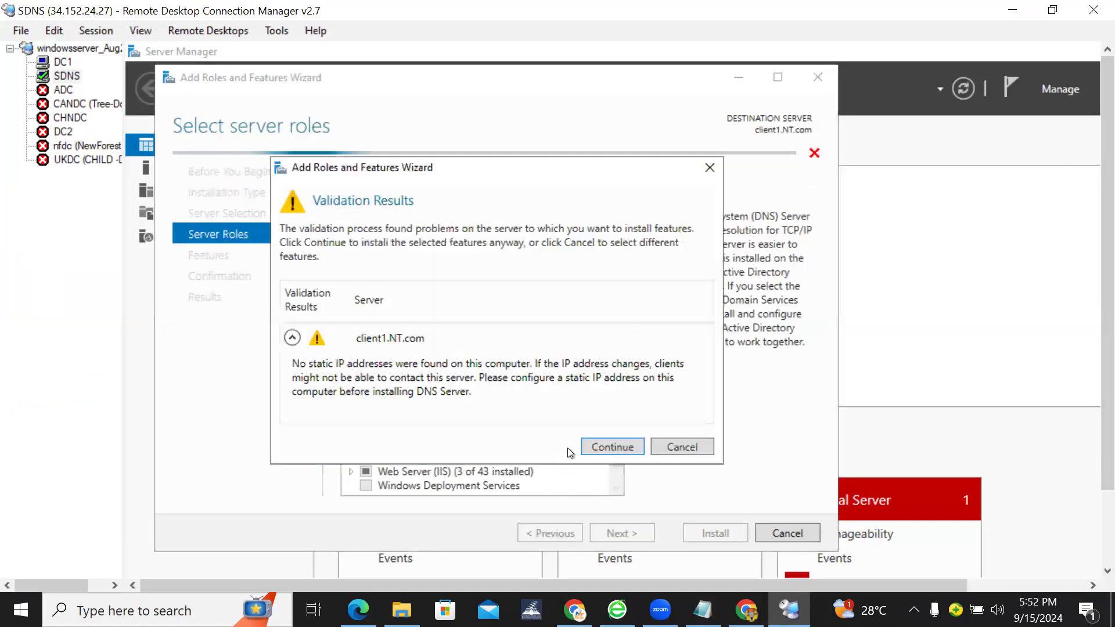
click(611, 447)
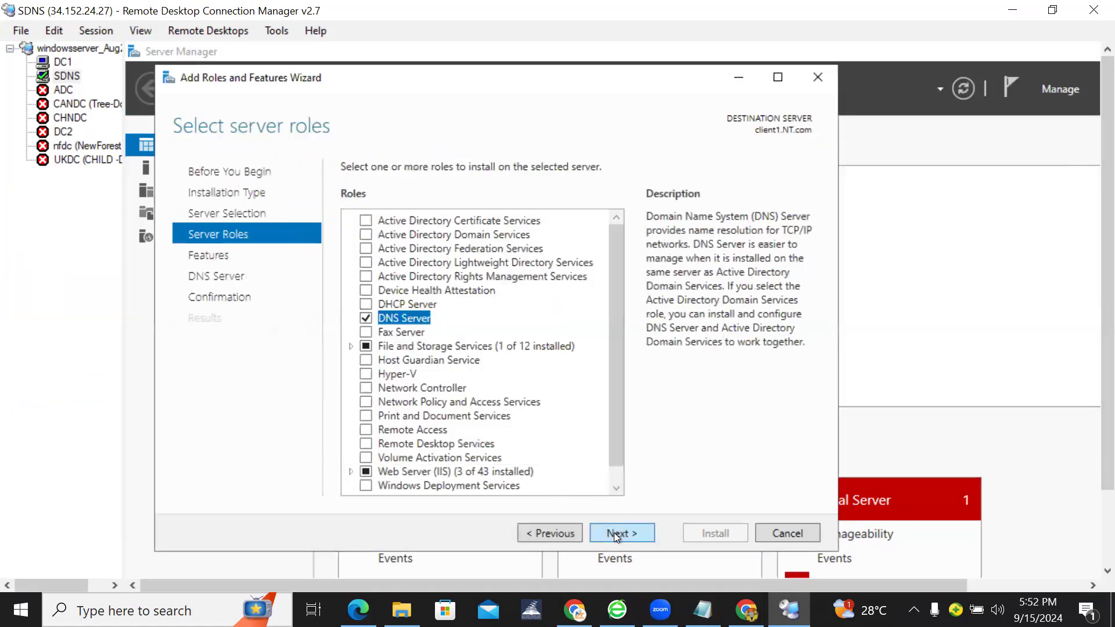
click(615, 532)
click(615, 532)
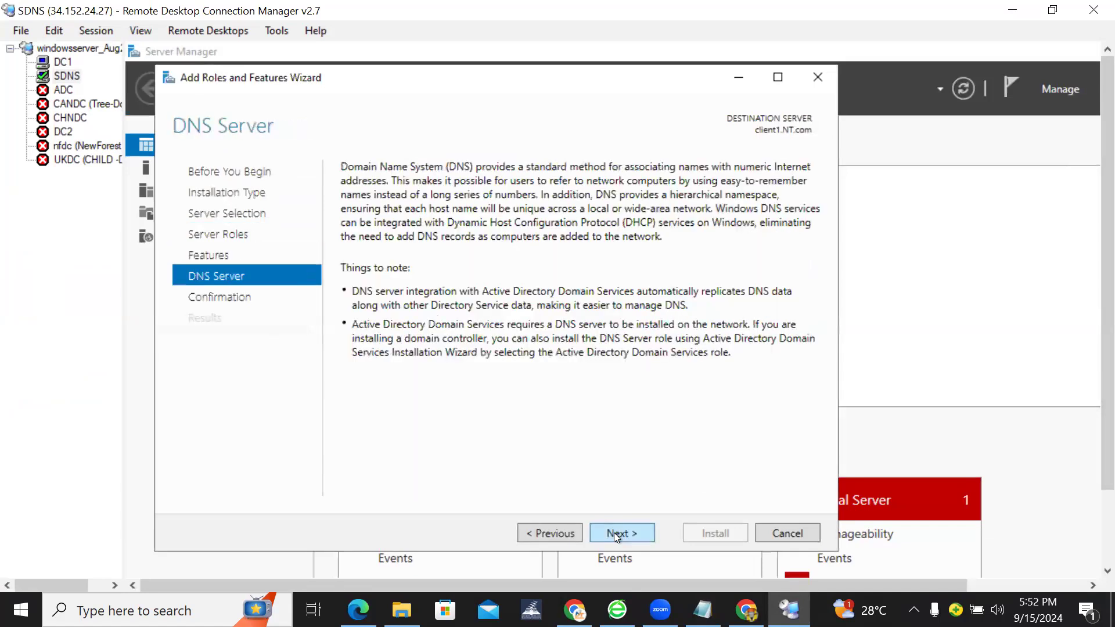
click(615, 532)
click(726, 534)
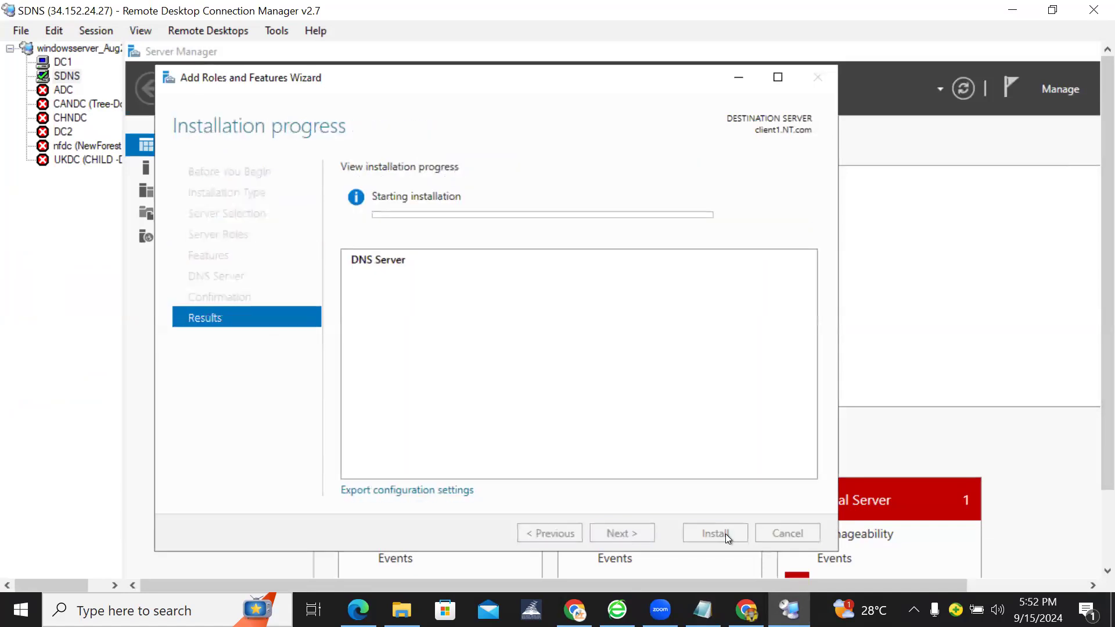
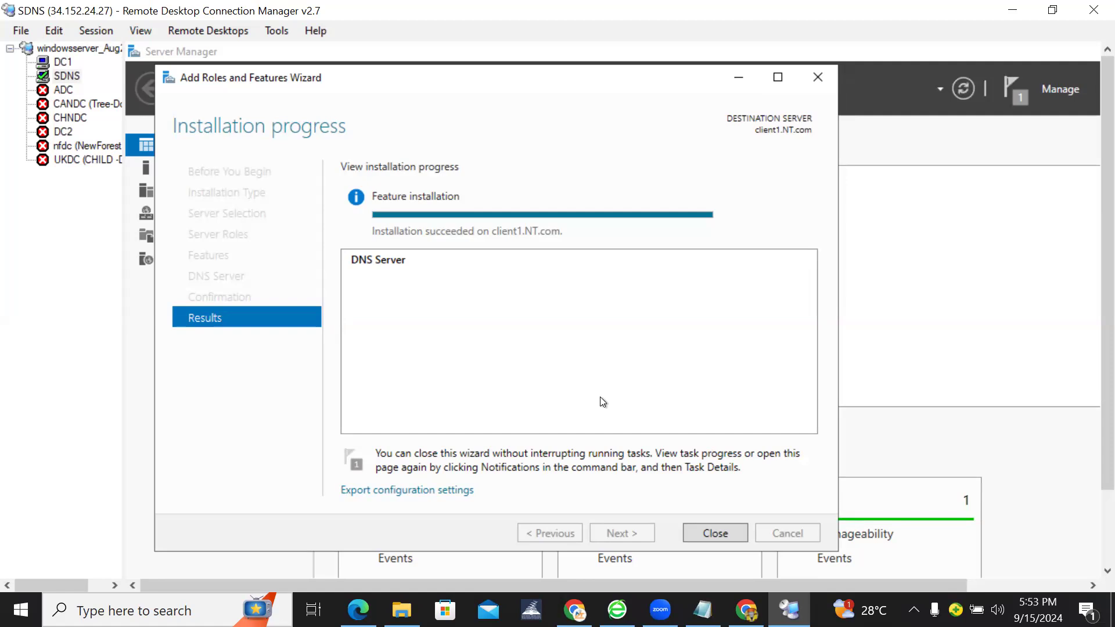
Close the Add Roles and Features Wizard and open DNS Manager from Server Manager.
click(727, 535)
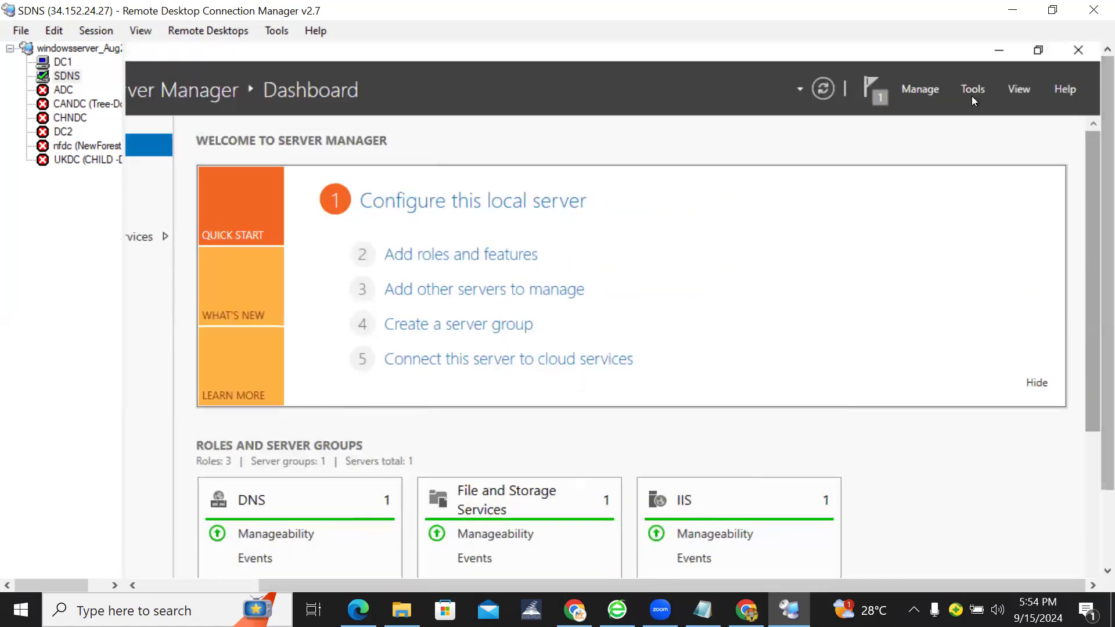
click(972, 92)
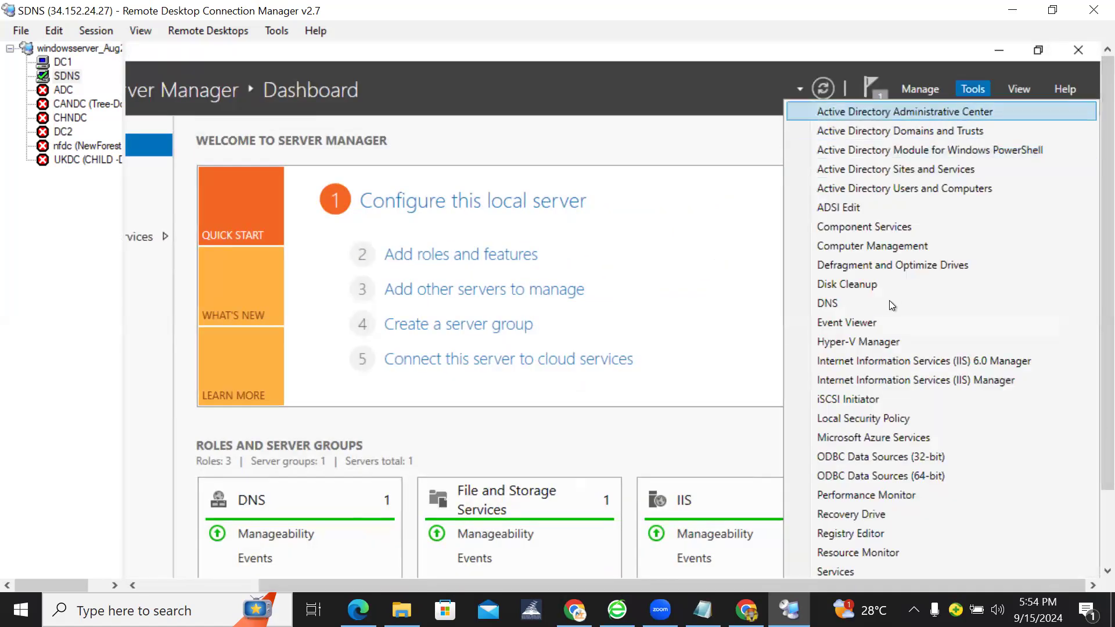
click(887, 303)
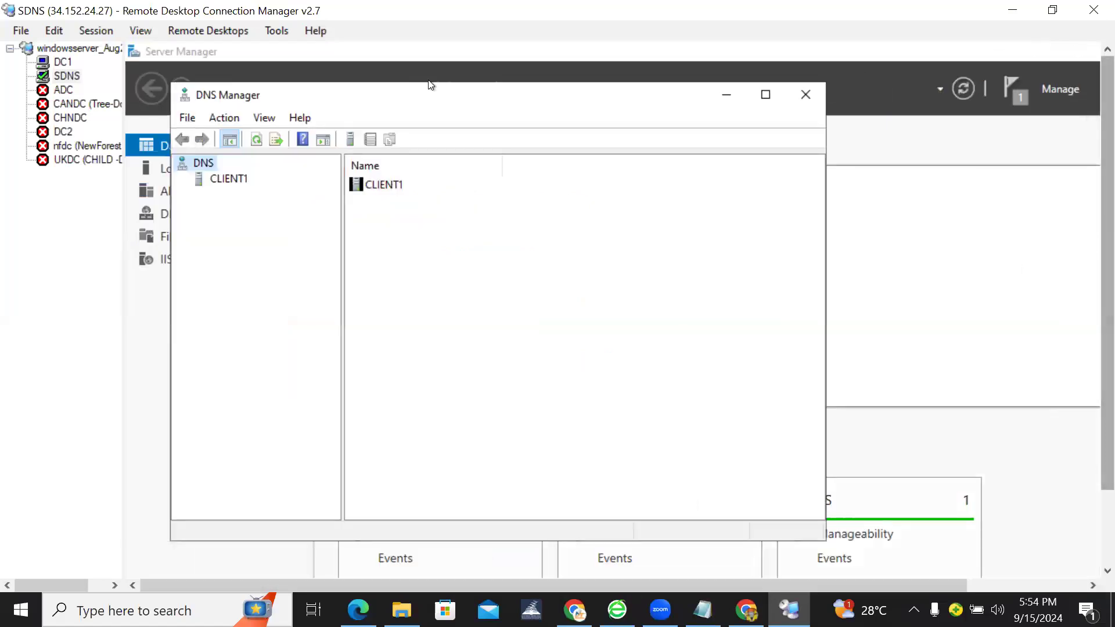
Expand the CLIENT1 server in DNS Manager, widen the console tree, and check its forward and reverse lookup zone folders.
click(201, 183)
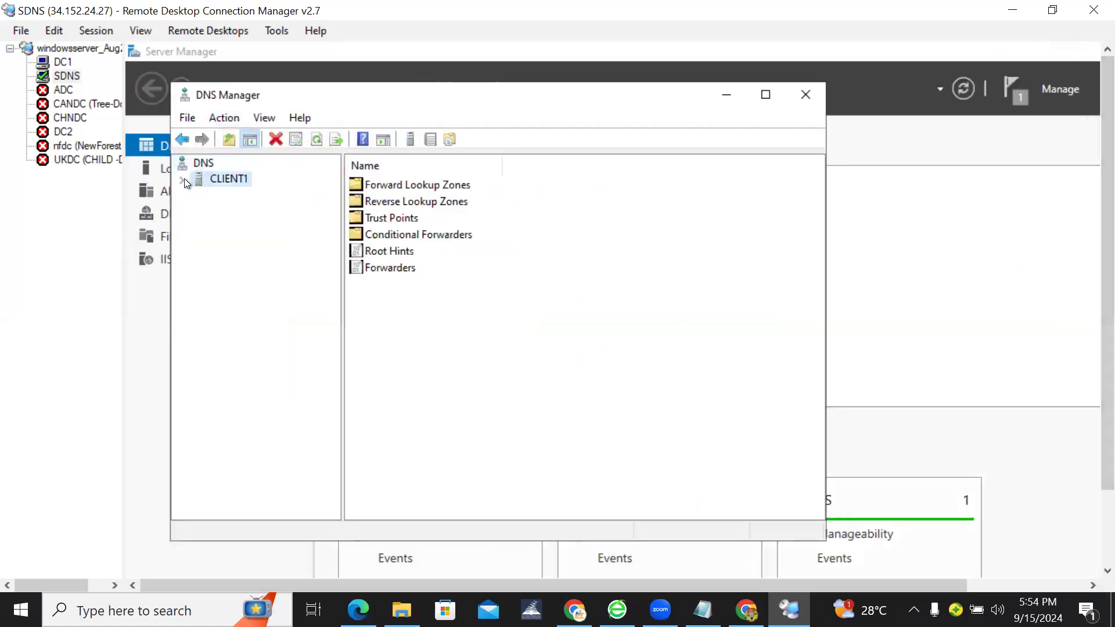
click(181, 180)
click(198, 200)
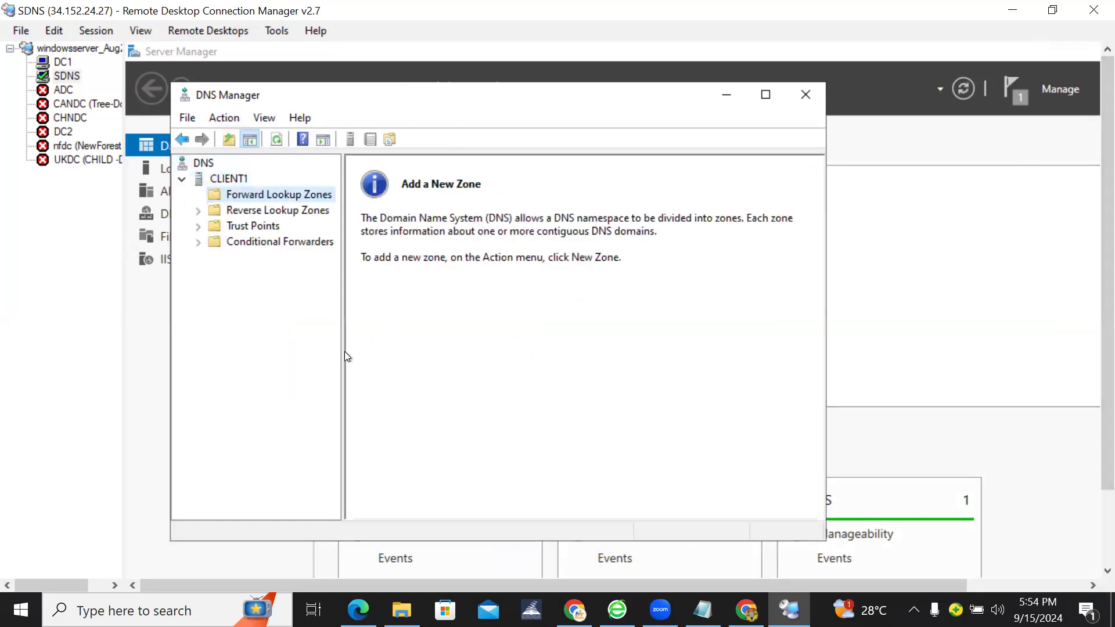
drag(343, 351, 443, 349)
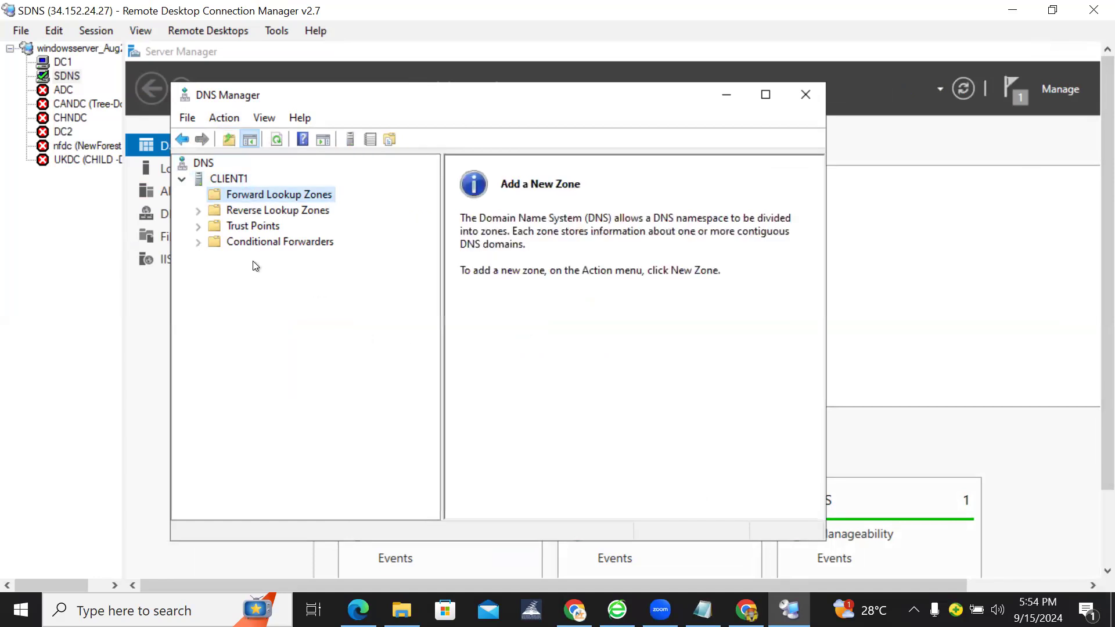
click(203, 214)
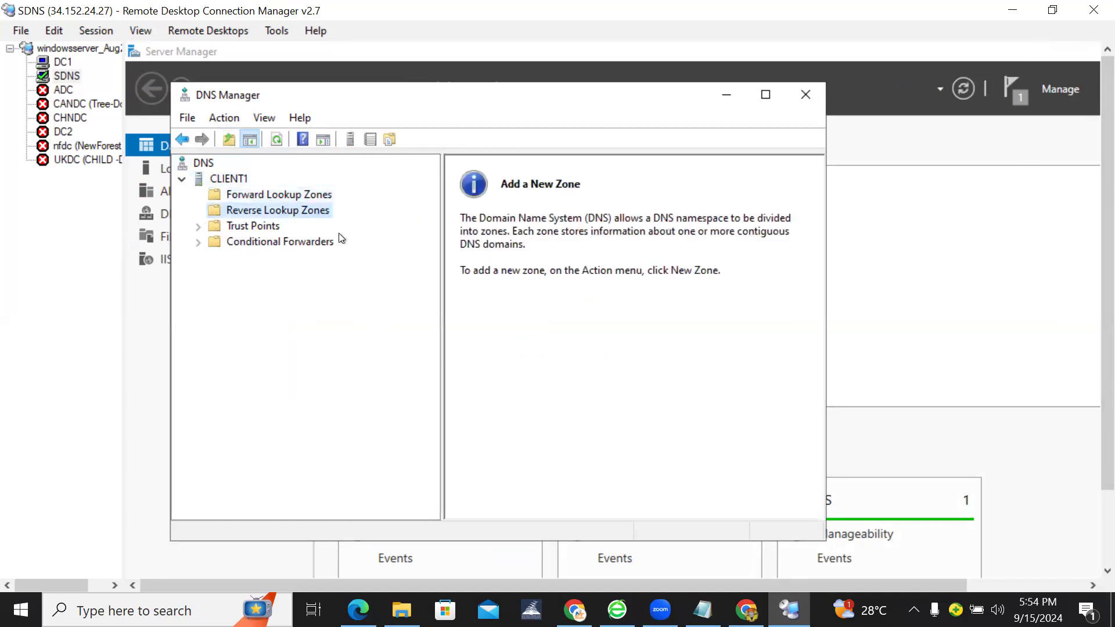
Start the New Zone Wizard for Forward Lookup Zones and continue to the zone type choice.
click(260, 197)
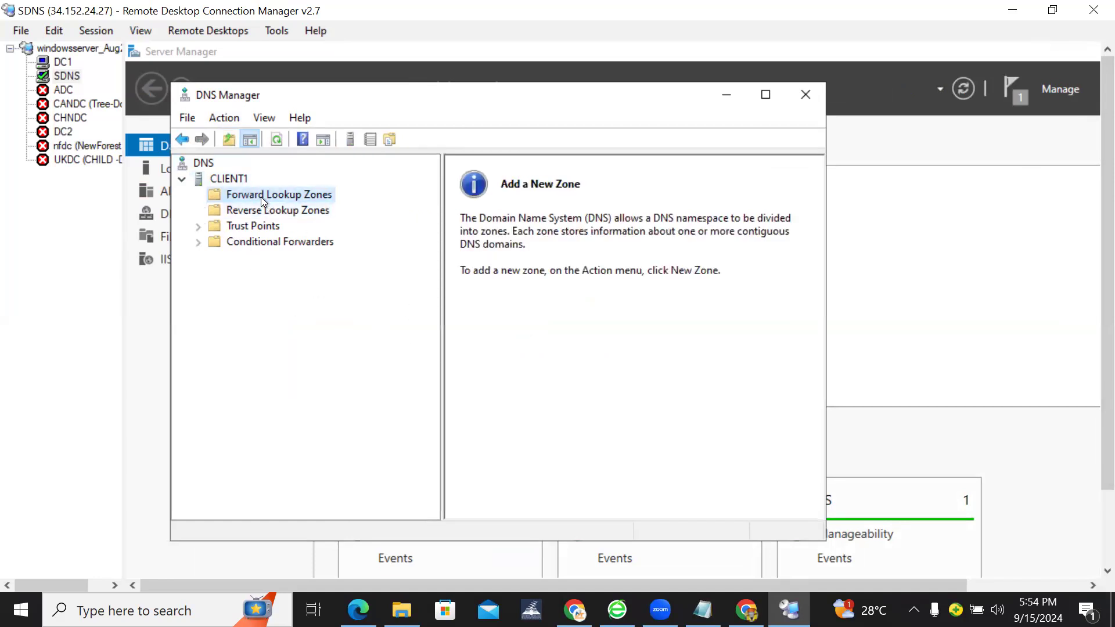
right_click(260, 197)
click(292, 209)
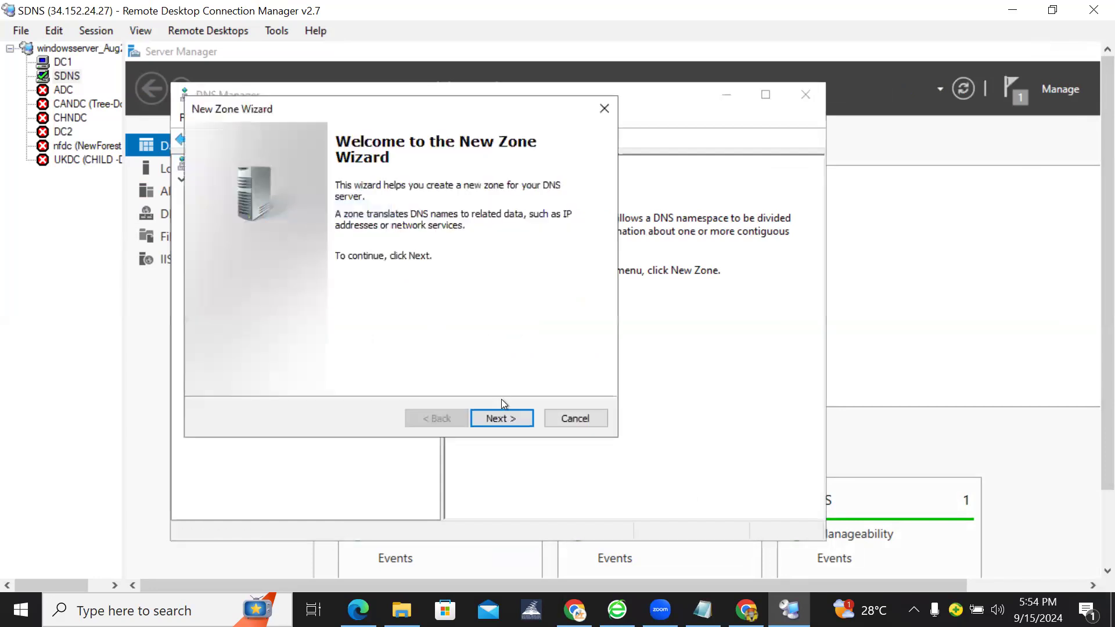
click(501, 419)
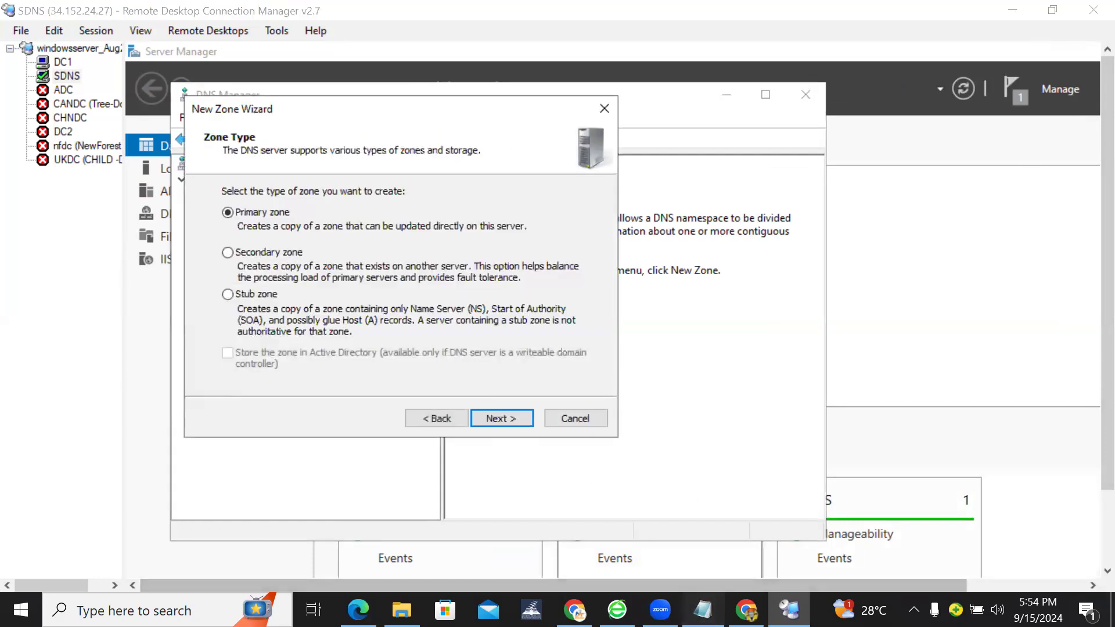
Review the secondary zone creation lines in the Notepad notes and return to Remote Desktop Connection Manager.
click(703, 610)
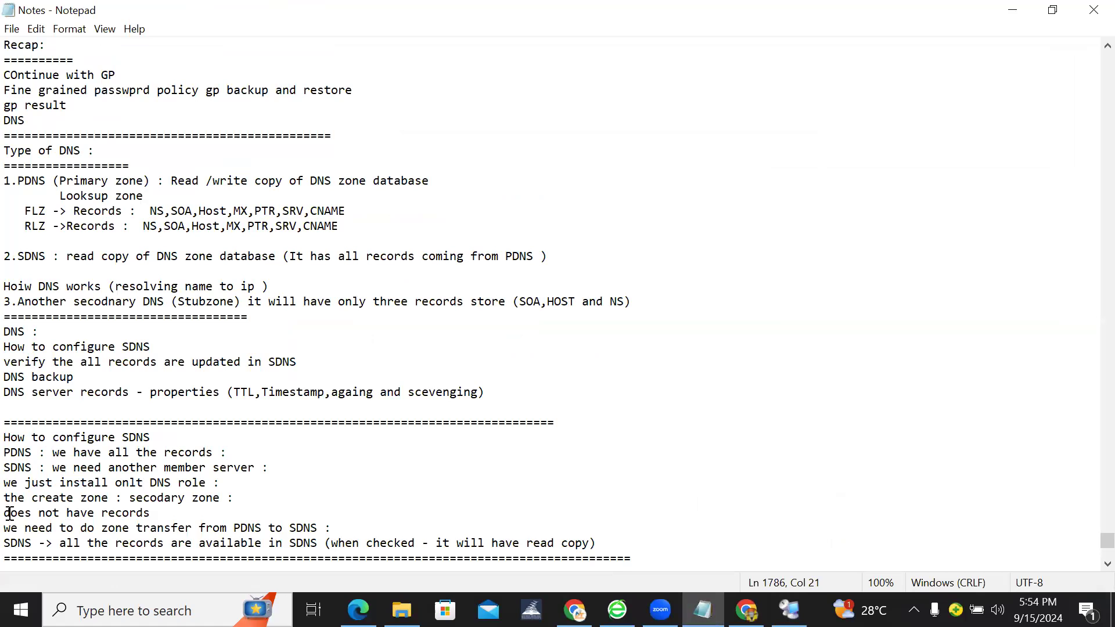
drag(10, 530, 80, 498)
click(82, 498)
drag(10, 499, 218, 506)
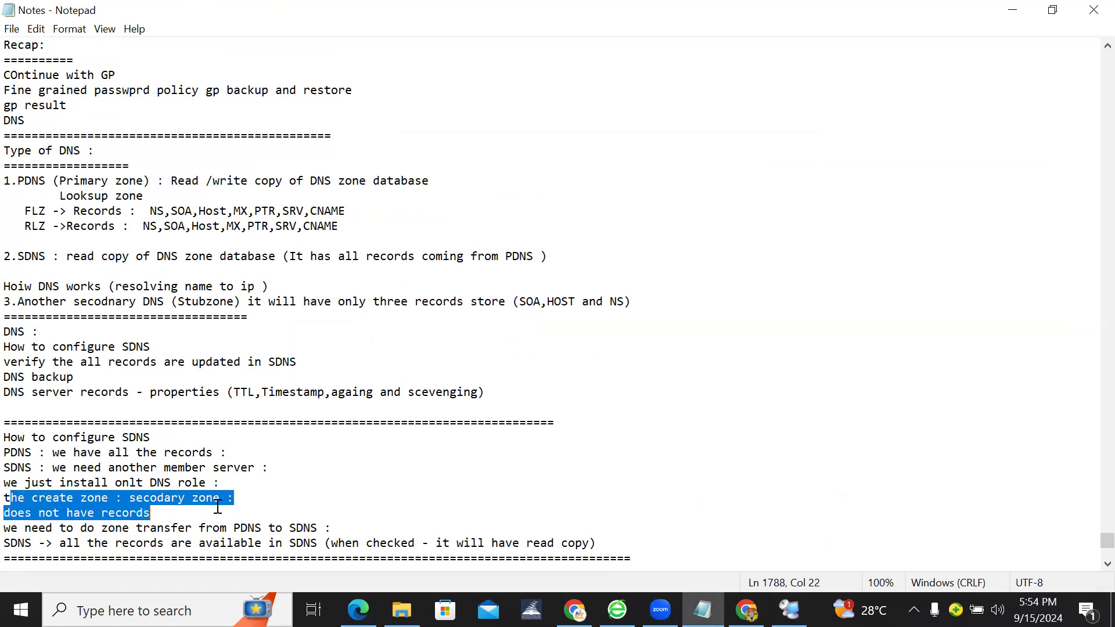
click(790, 610)
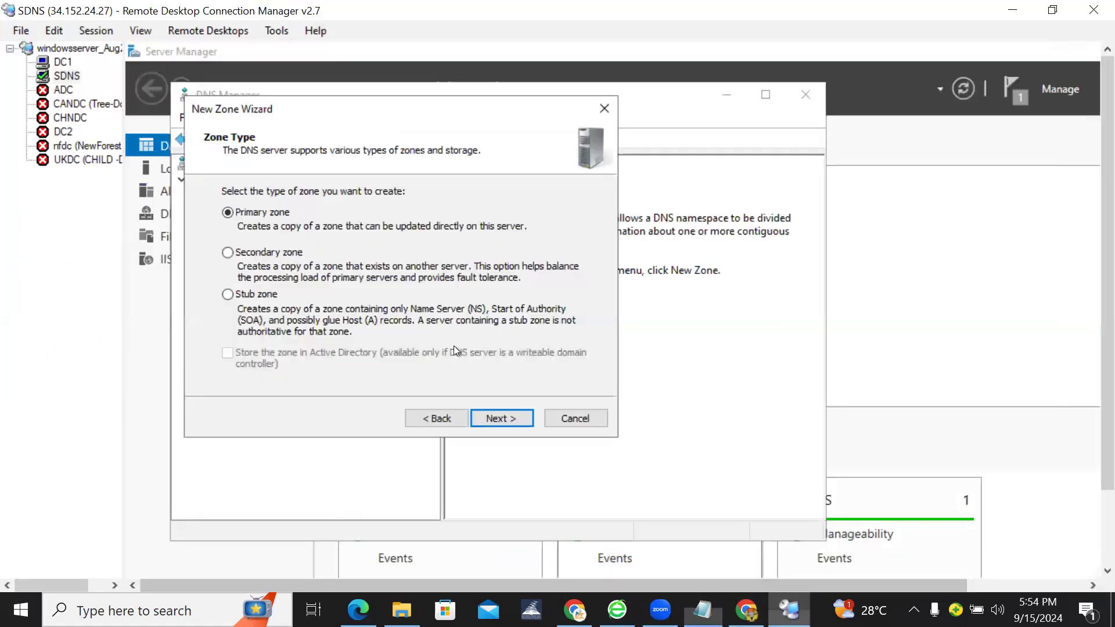
Choose Secondary zone as the zone type and name the forward lookup zone NT.com.
click(258, 253)
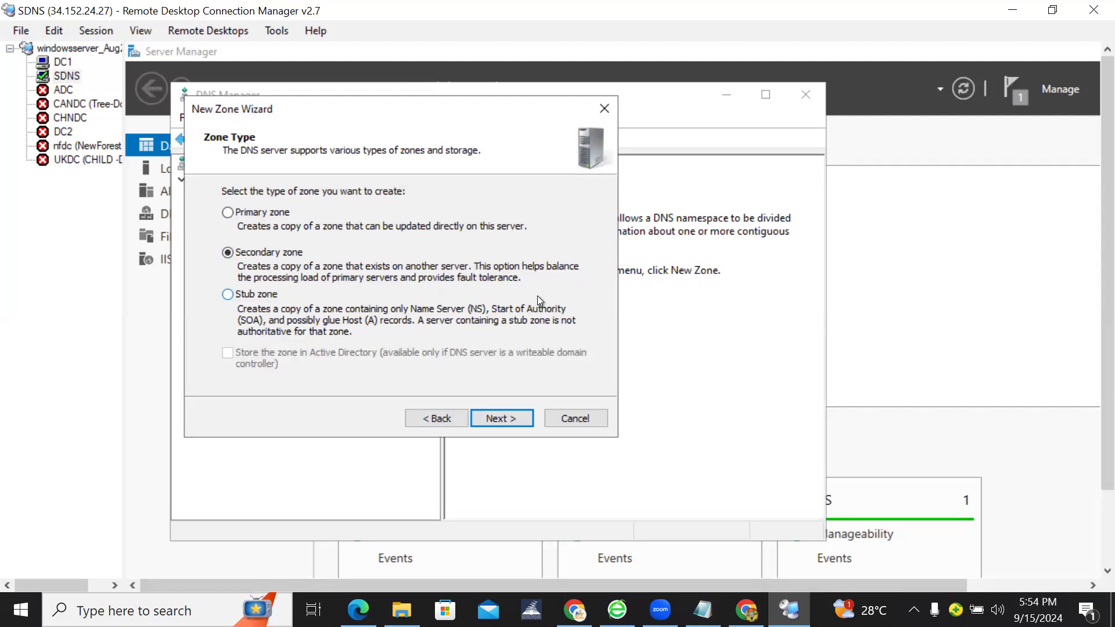
click(514, 419)
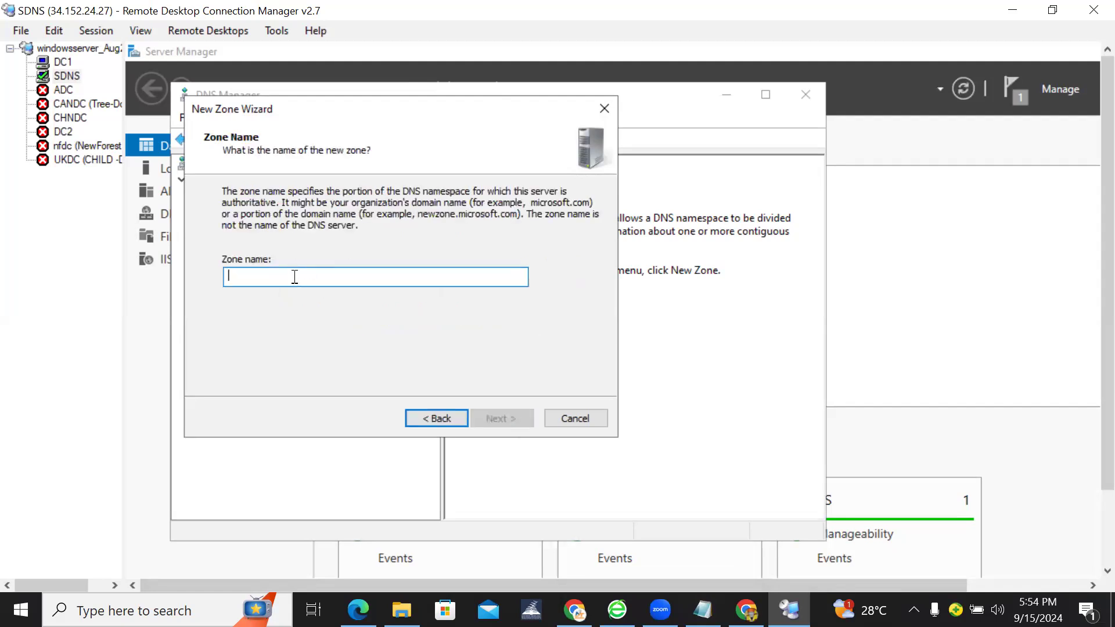
text(NT.com)
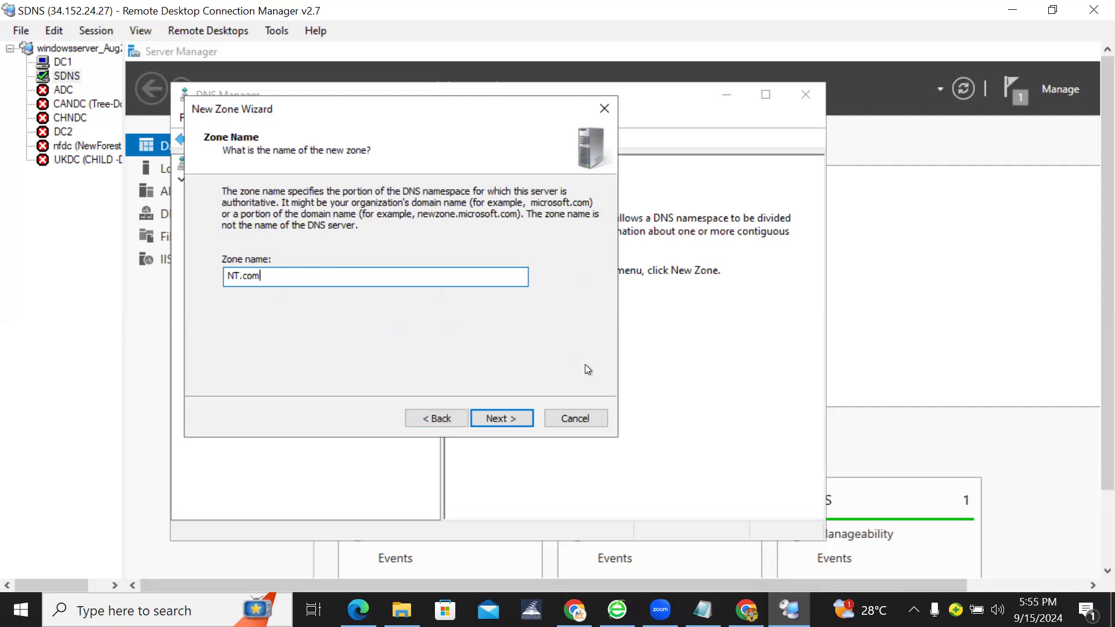
click(507, 418)
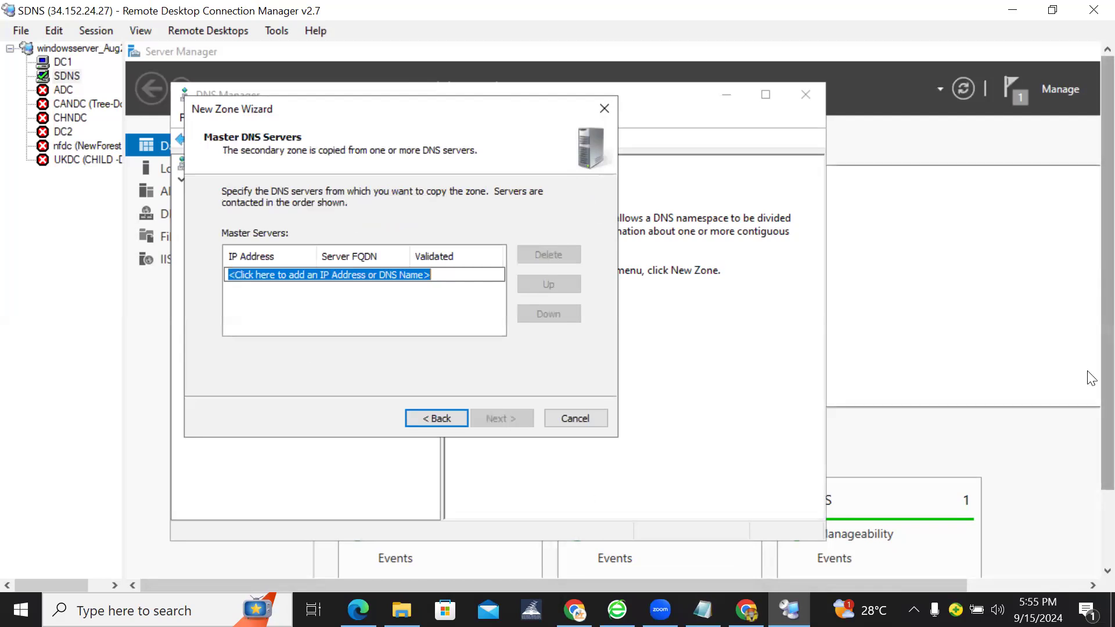
Check the servers' internal IP addresses on the Google Cloud VM instances page and return to the SDNS session.
scroll(601, 527, down, 2)
scroll(255, 136, up, 2)
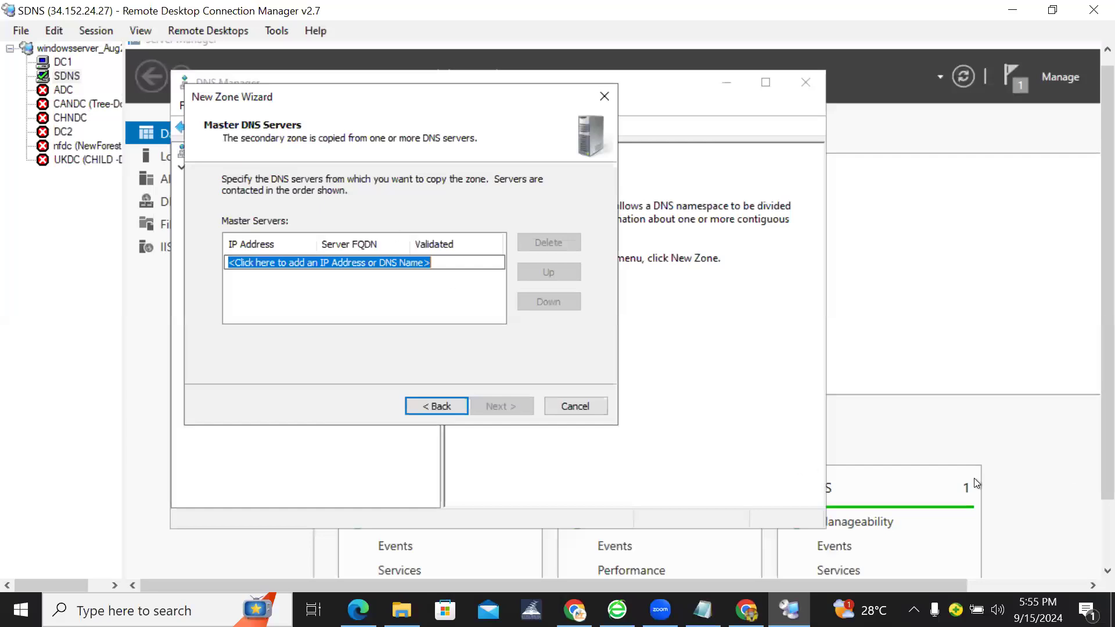
scroll(1084, 429, down, 2)
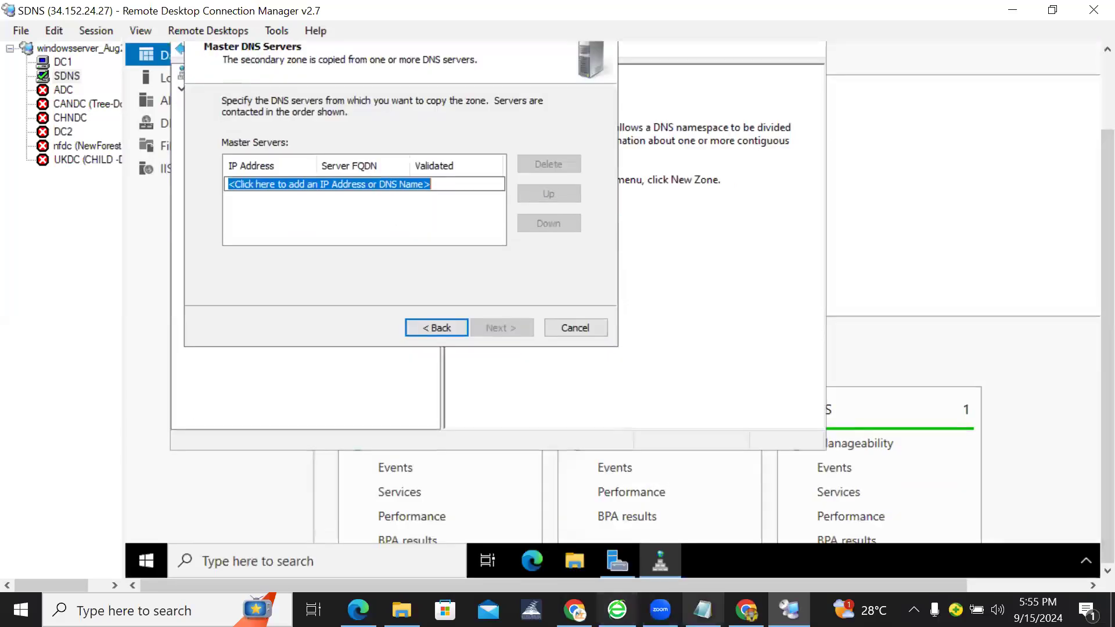
click(746, 610)
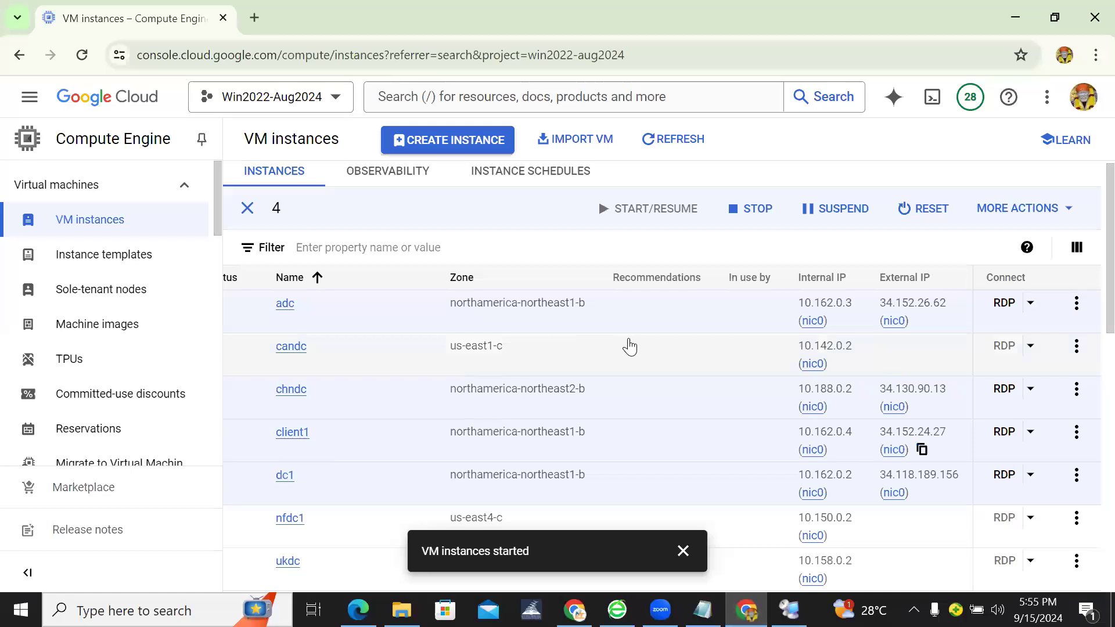
click(789, 610)
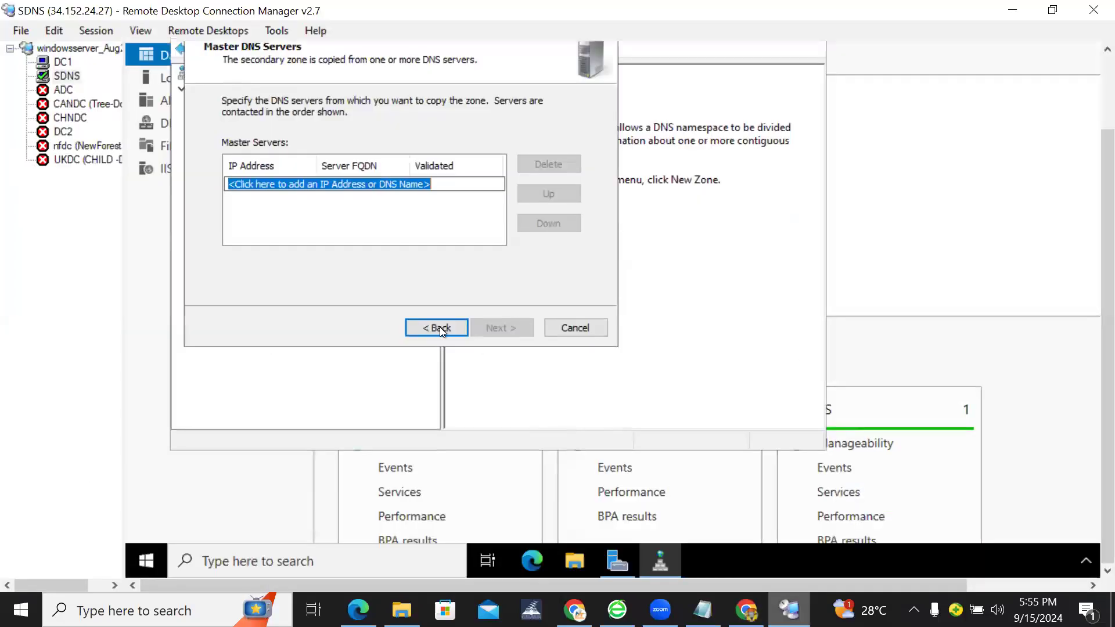
Add 10.162.0.3 as the master DNS server, finish creating the forward zone, and open NT.com.
text(1)
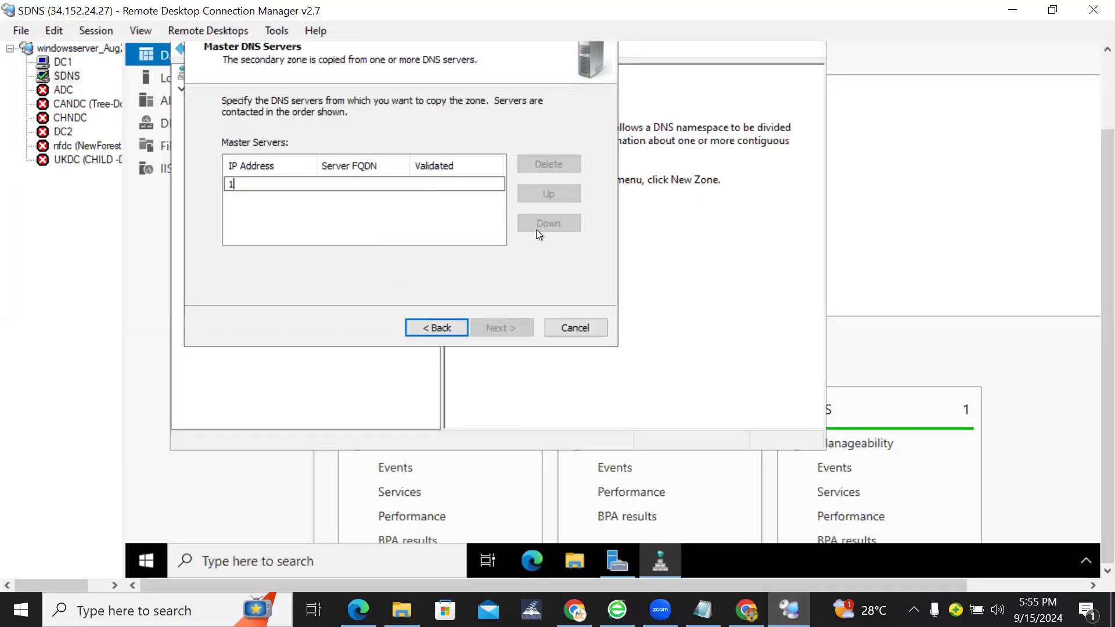
text(0.162.0.3)
key(Return)
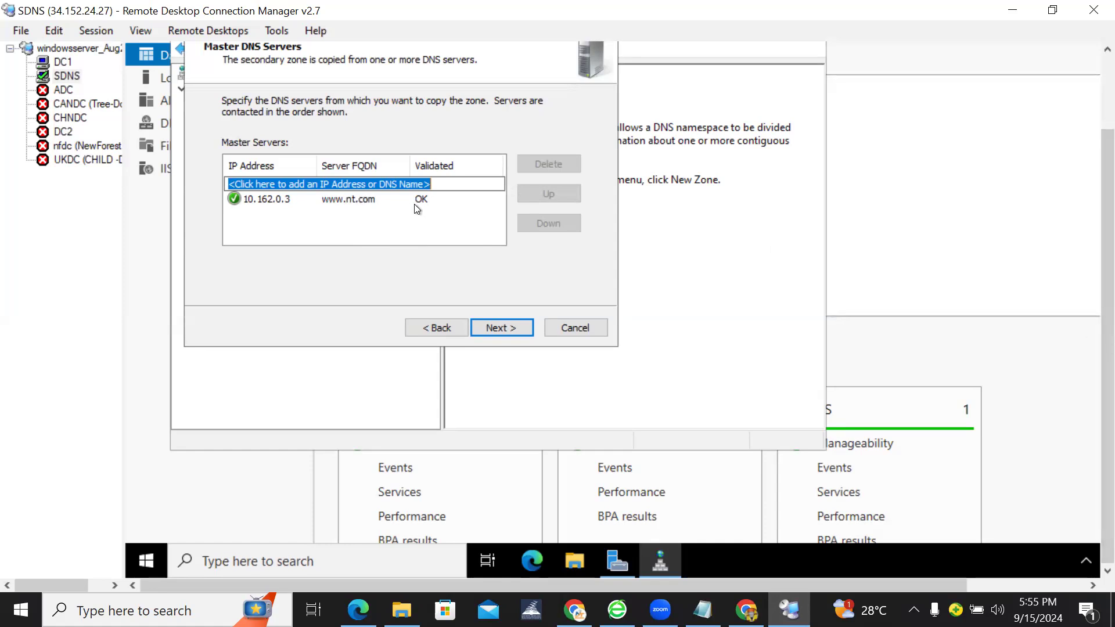
click(510, 326)
click(502, 328)
drag(1089, 276, 465, 127)
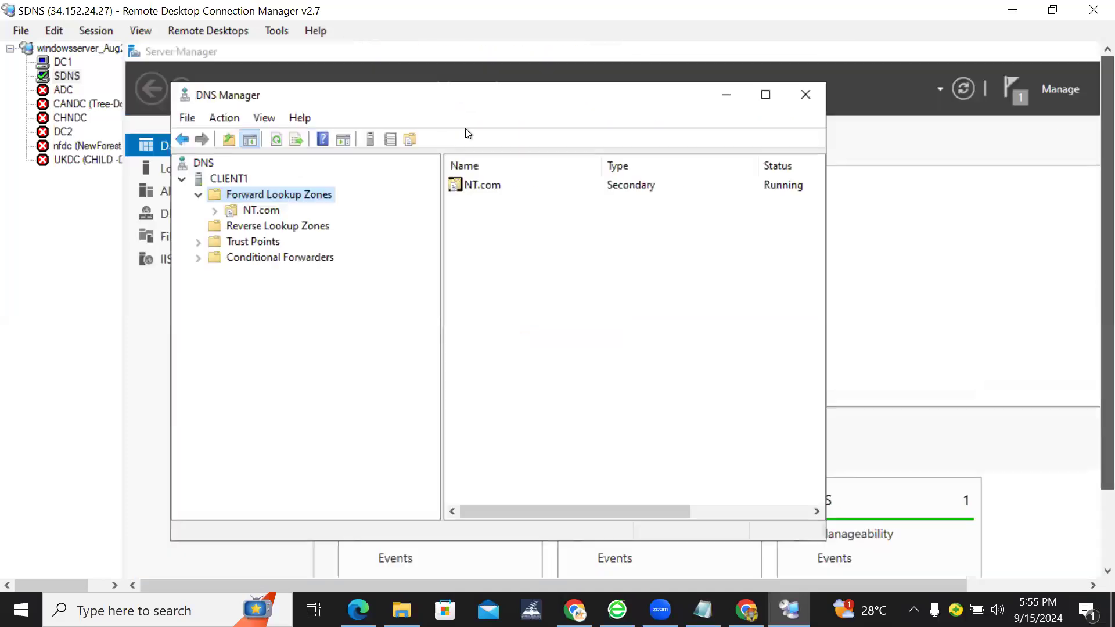
click(217, 210)
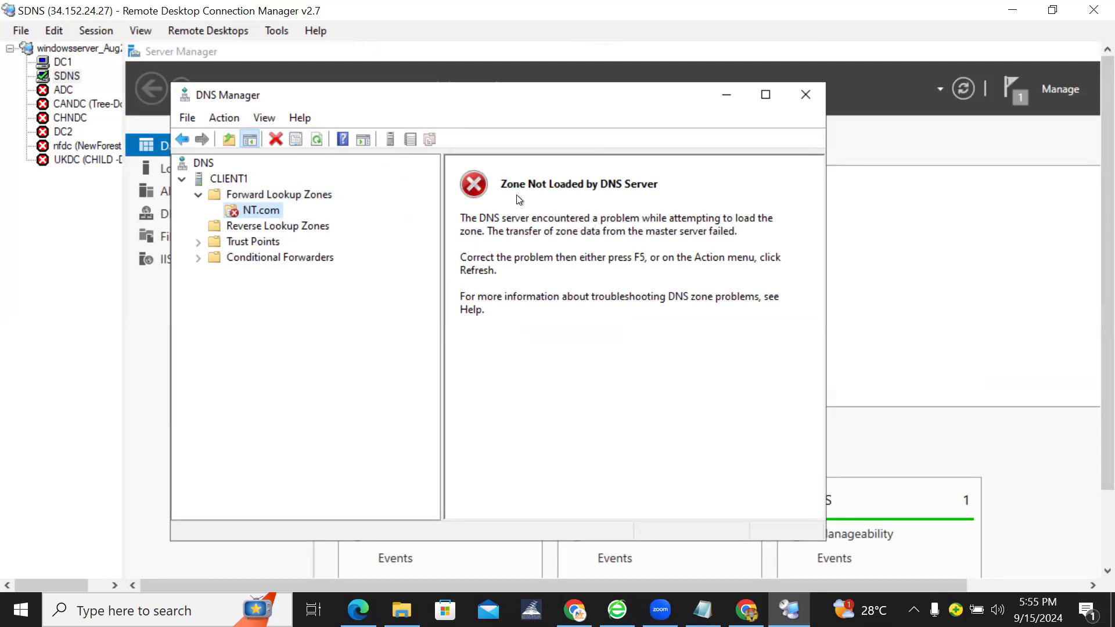
Set up a new secondary IPv4 reverse lookup zone with network ID 10.162.0 under Reverse Lookup Zones.
right_click(231, 225)
click(264, 238)
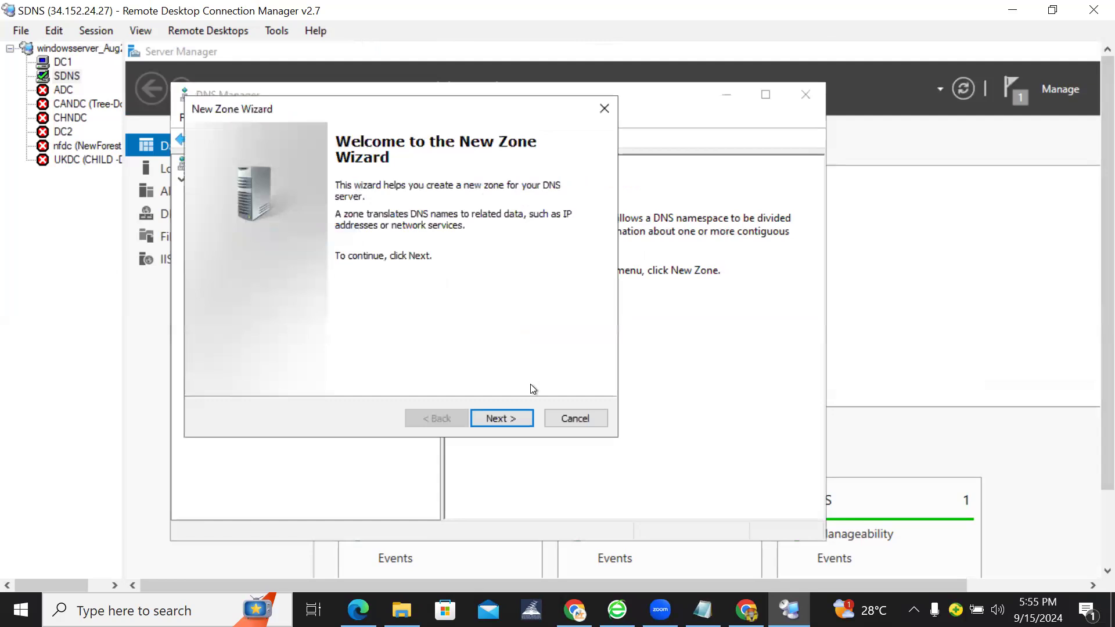
click(507, 419)
click(268, 254)
click(500, 419)
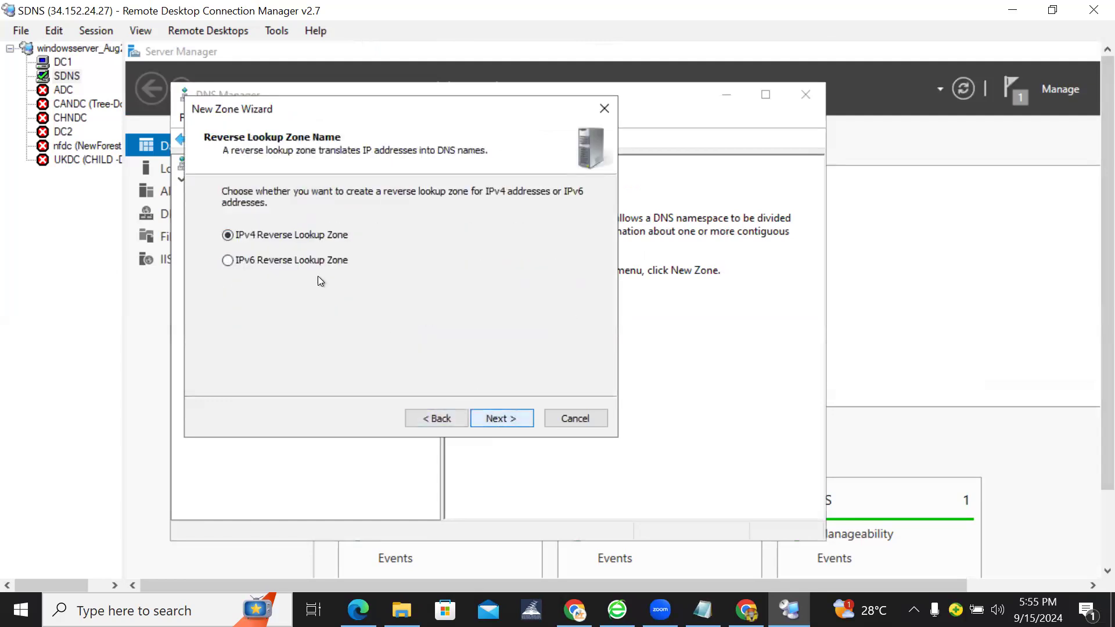
click(506, 418)
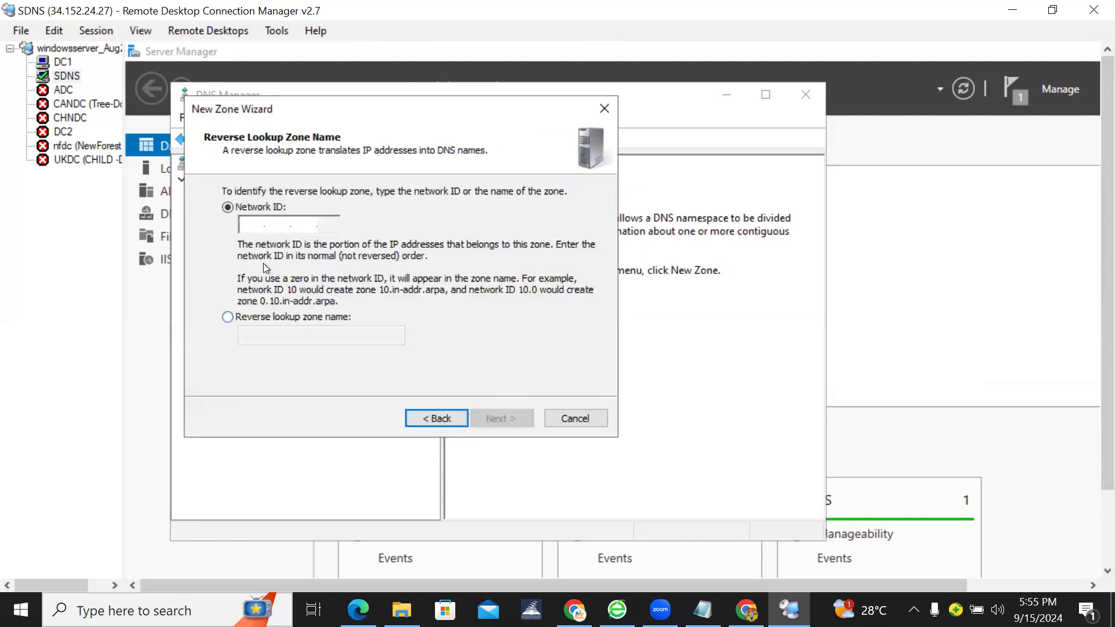
text(10 .)
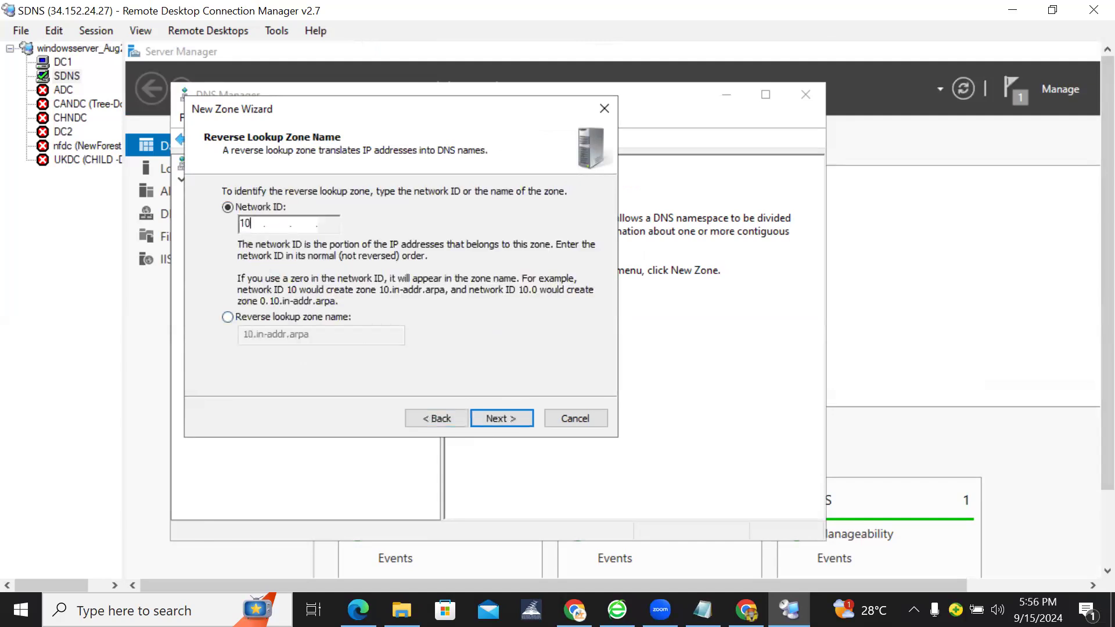
text(162 .0)
click(511, 420)
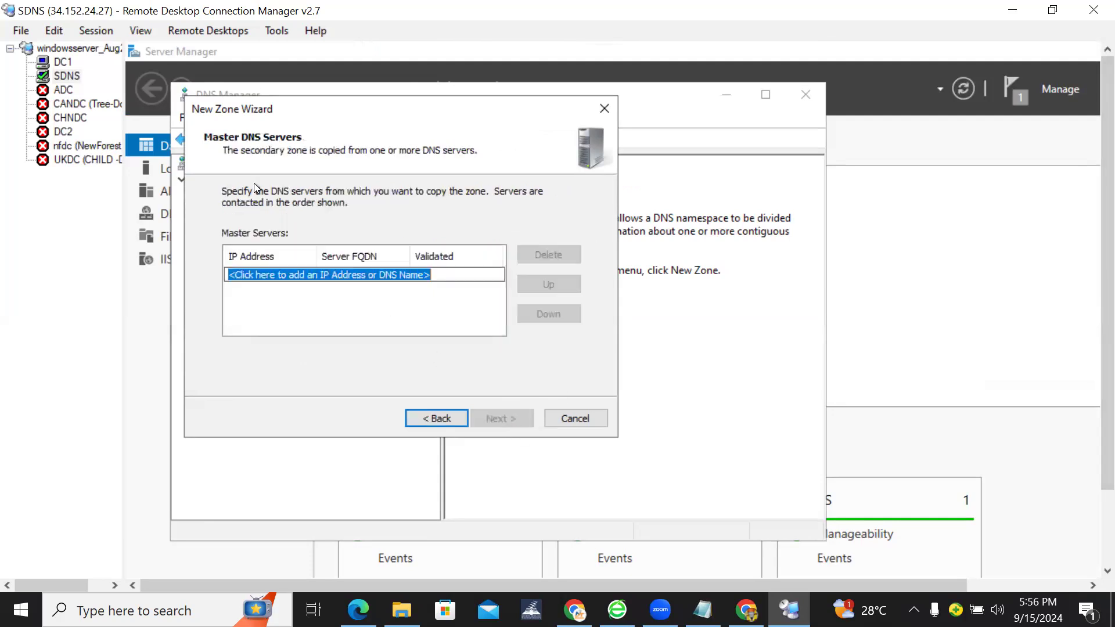
Add 10.162.0.3 as the reverse zone's master DNS server and finish the New Zone Wizard.
click(281, 274)
text(10)
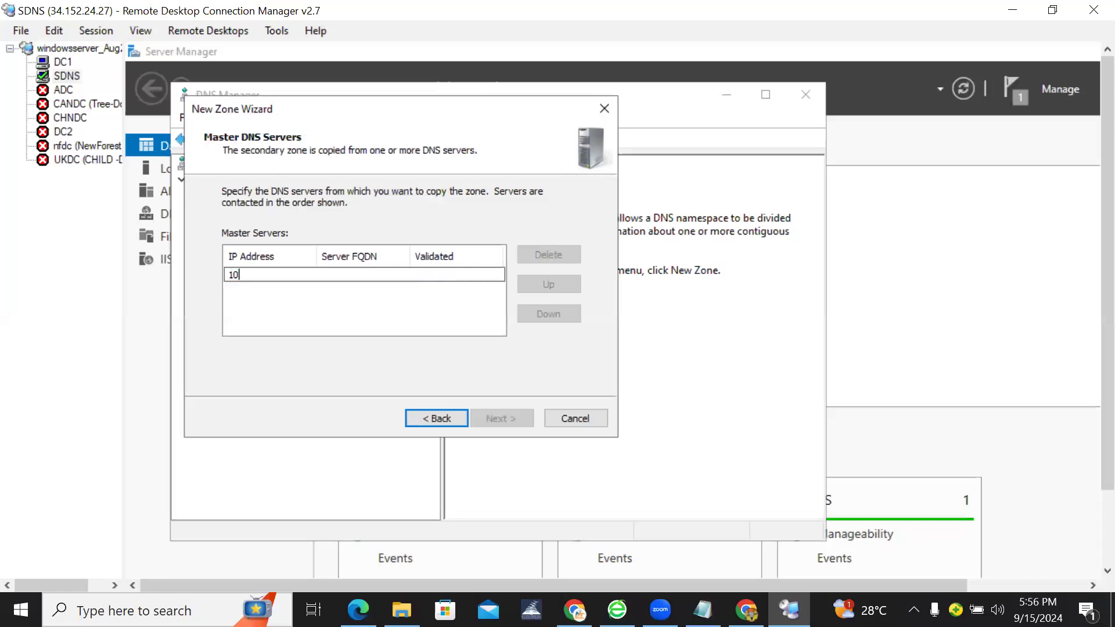
text(.162.0.3)
click(386, 331)
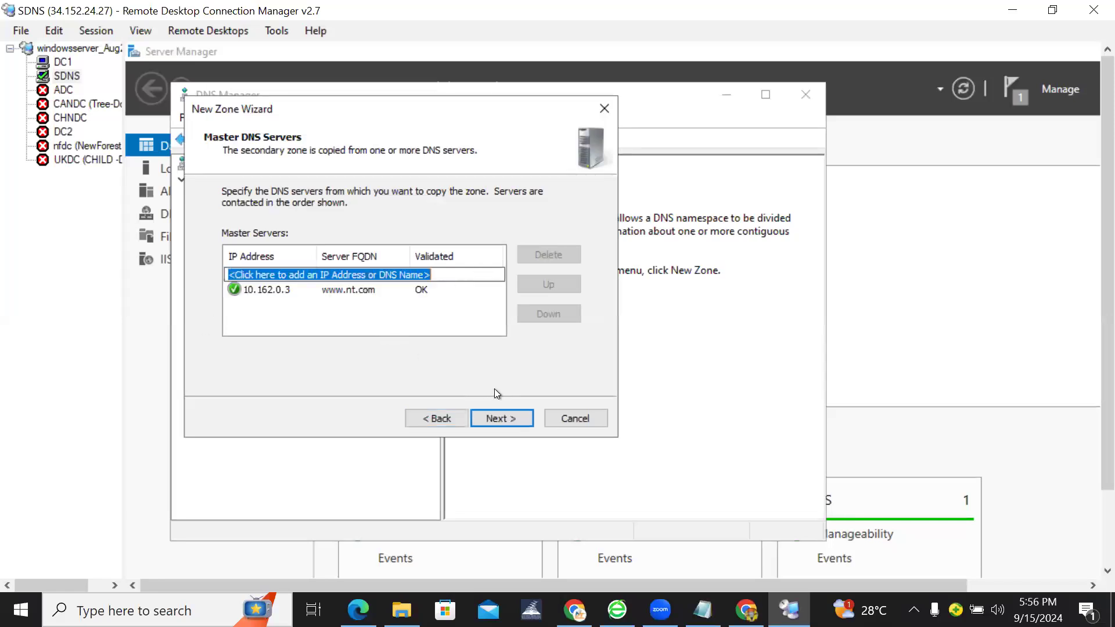
click(510, 423)
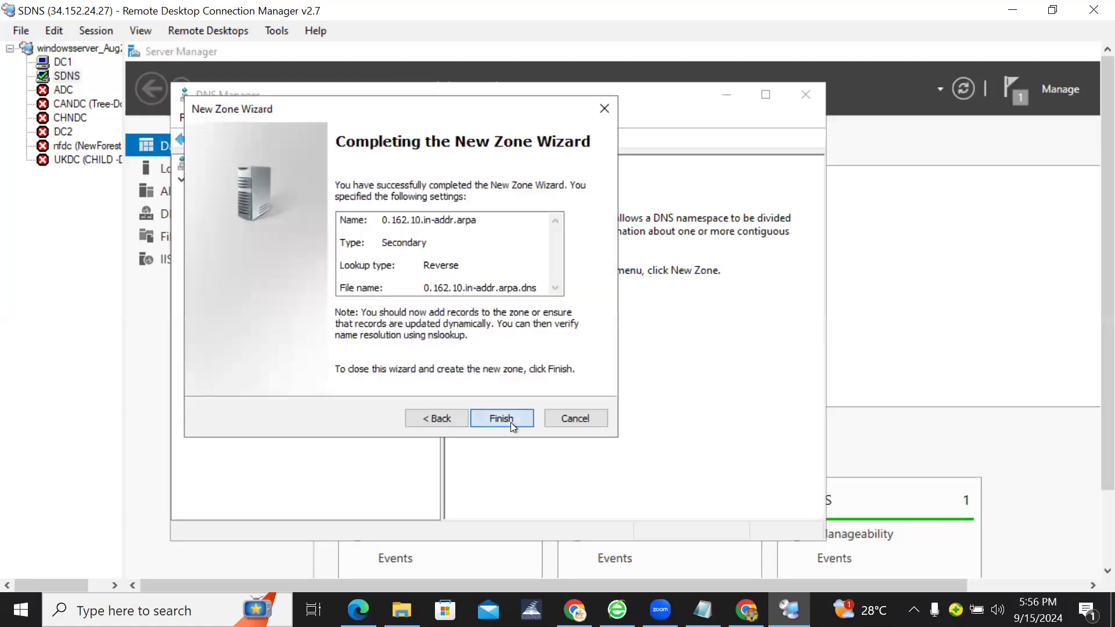
click(501, 418)
Open the new reverse lookup zone, look over its available actions, and switch to the DC1 session.
click(256, 242)
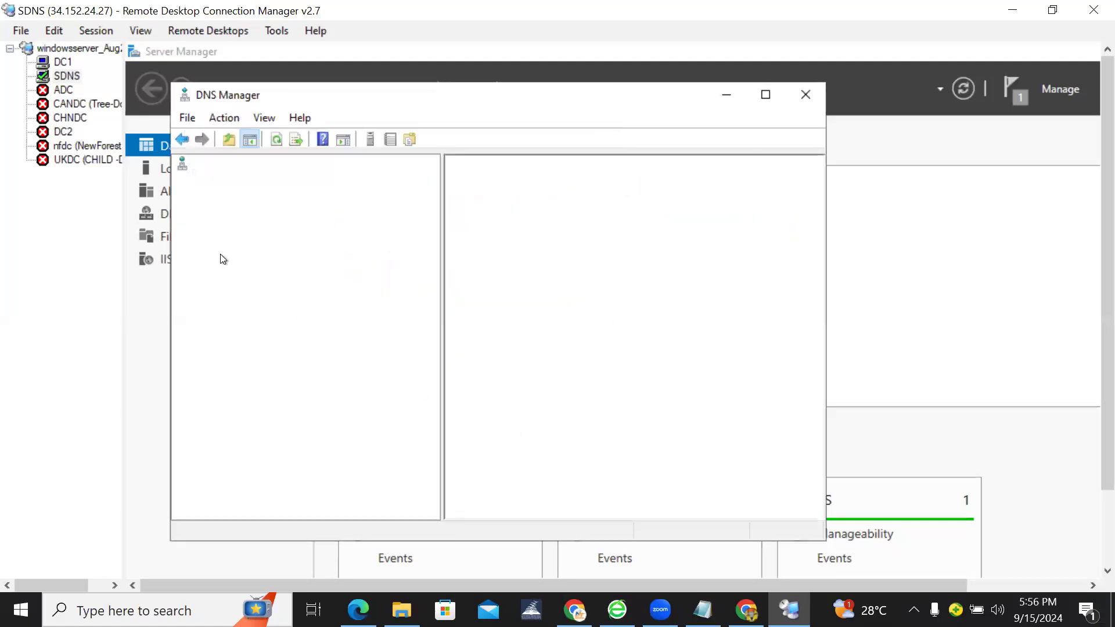
right_click(287, 246)
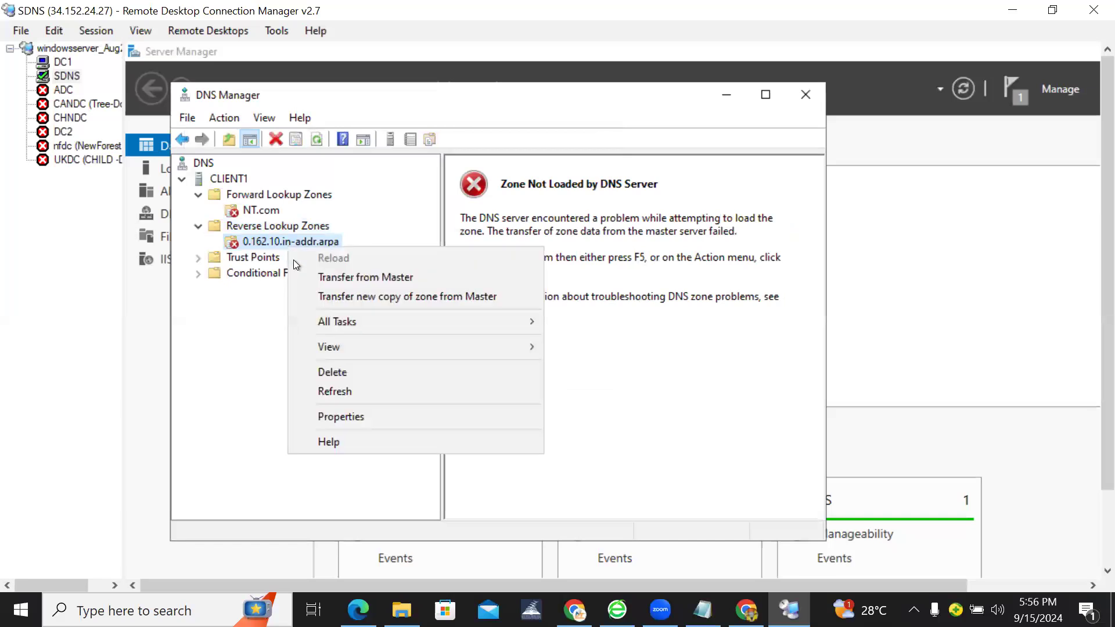
click(245, 357)
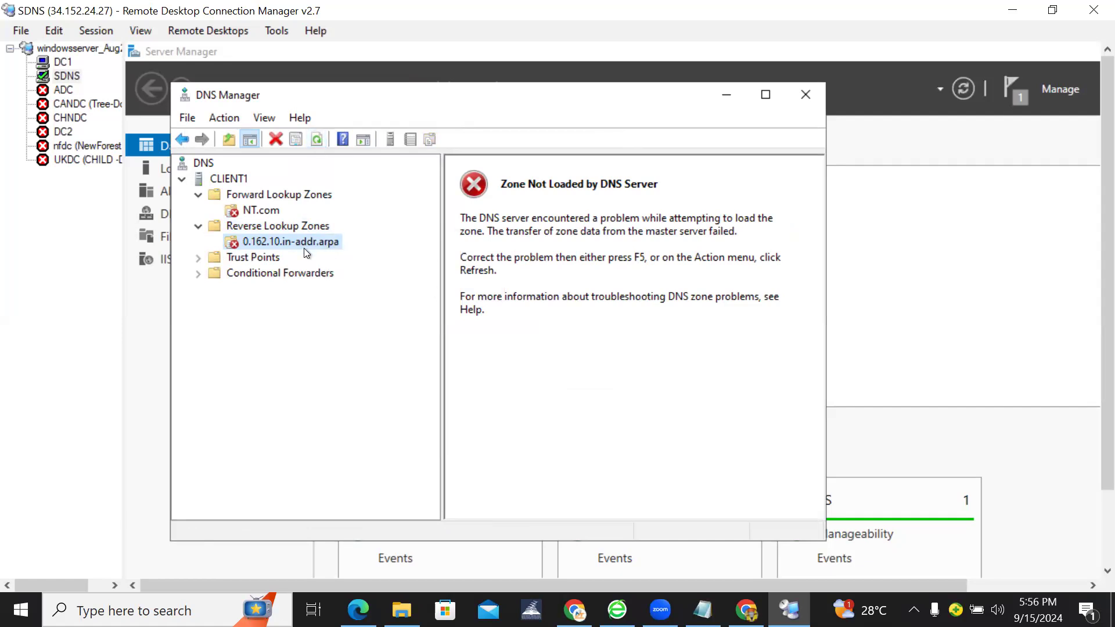
scroll(1108, 262, down, 2)
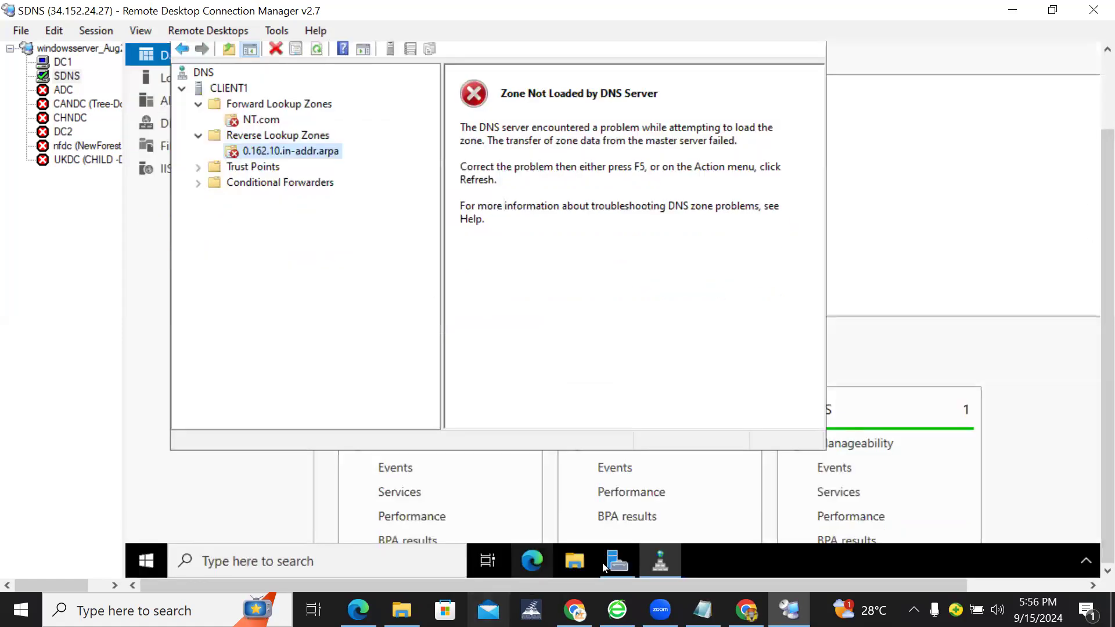
click(66, 60)
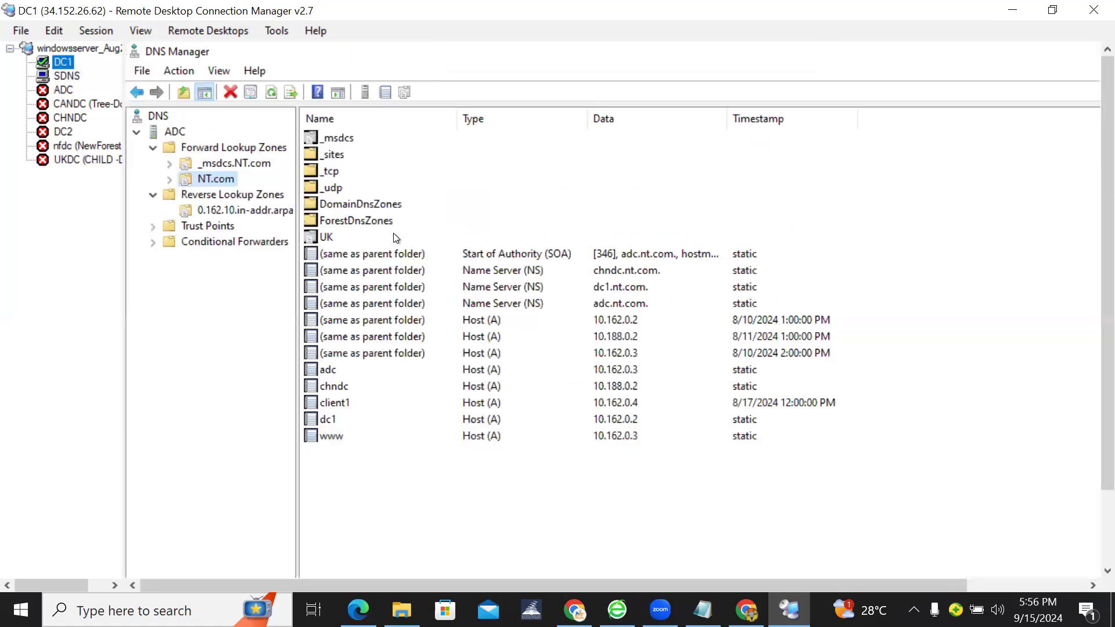
Open the NT.com zone's properties and allow zone transfers only to the following servers.
right_click(212, 181)
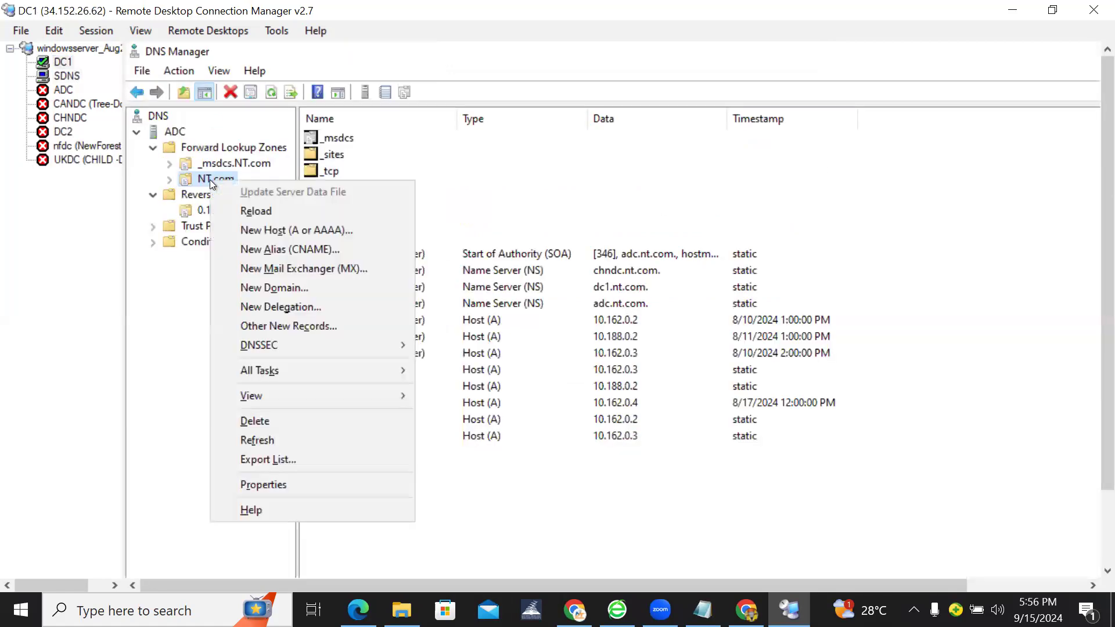
click(285, 483)
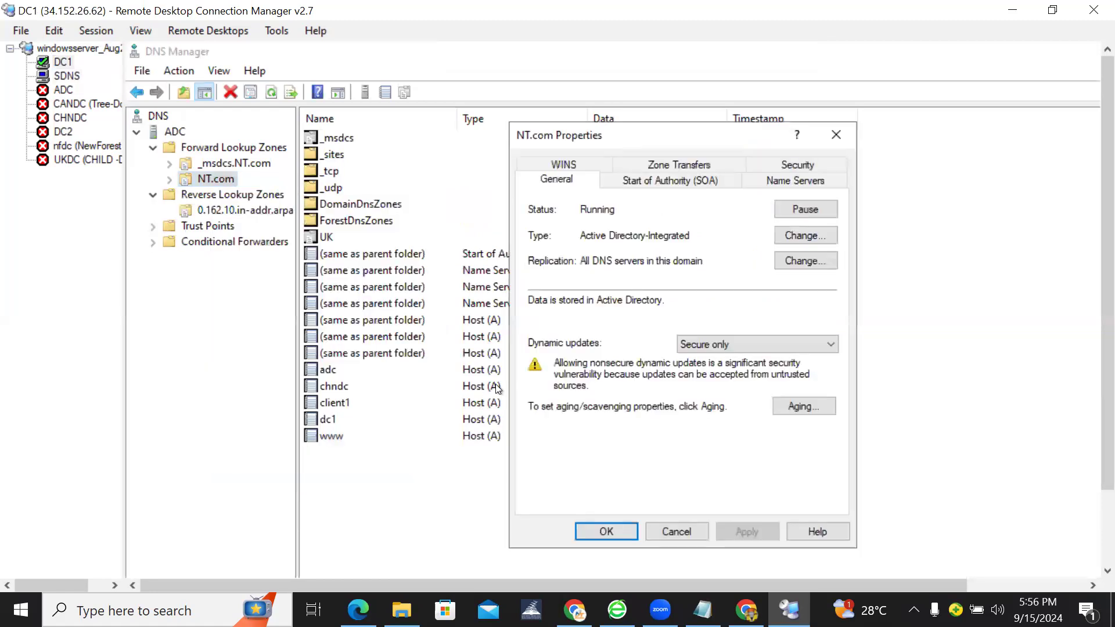
drag(688, 141, 598, 158)
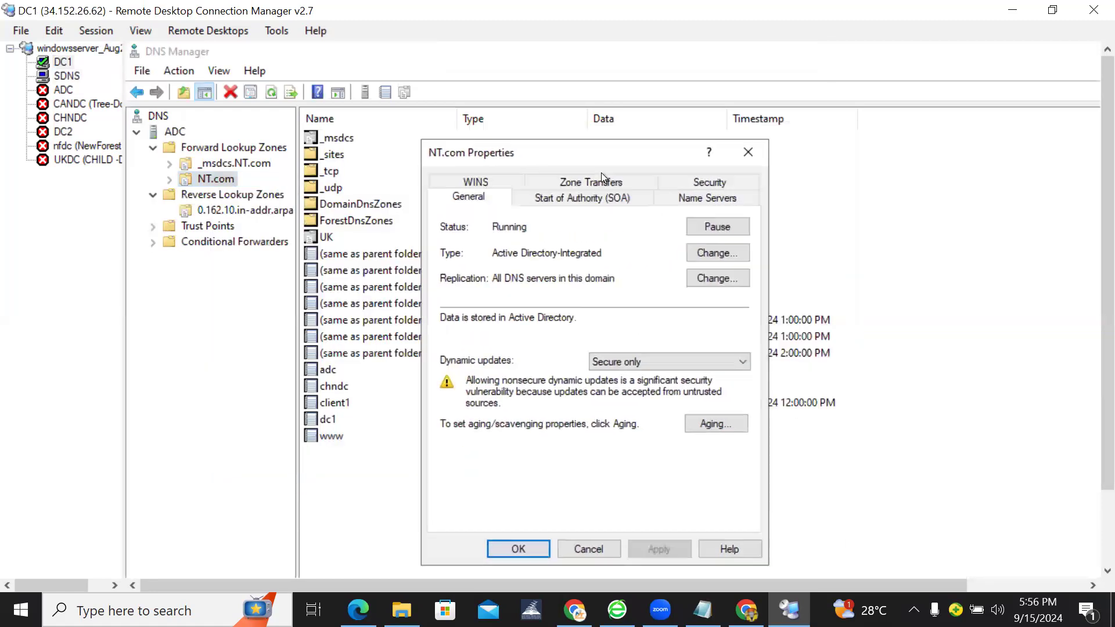
click(601, 181)
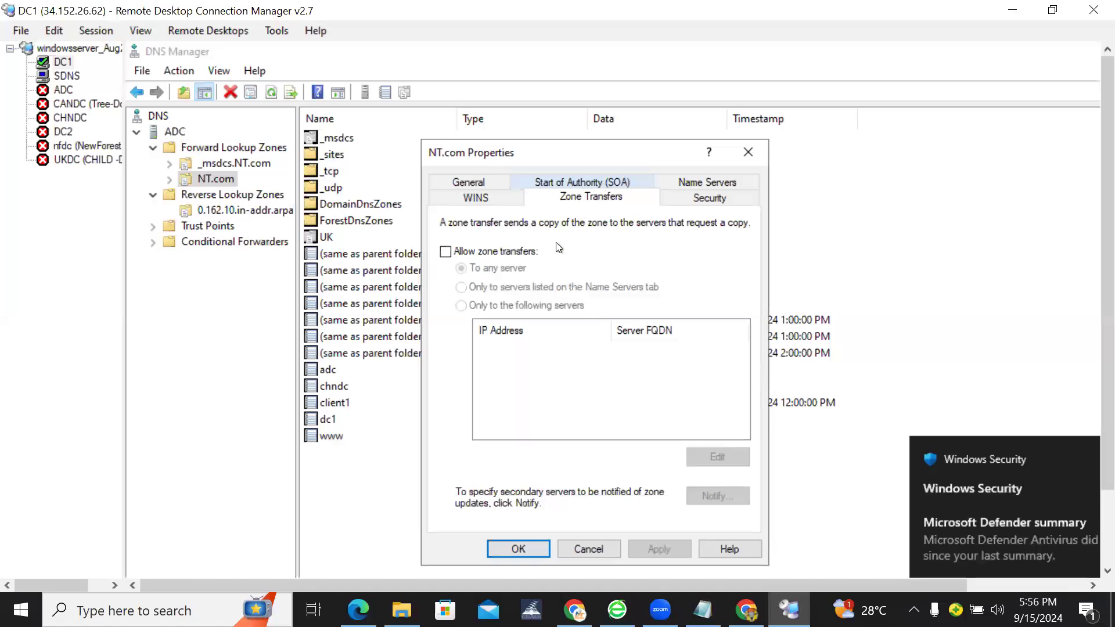
click(526, 261)
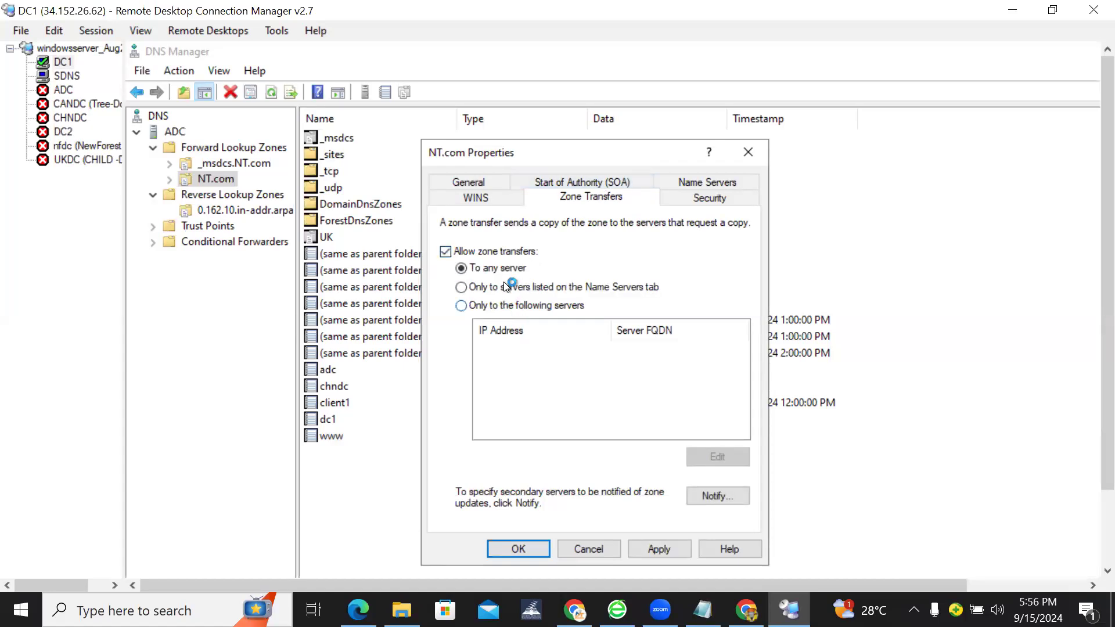
click(503, 306)
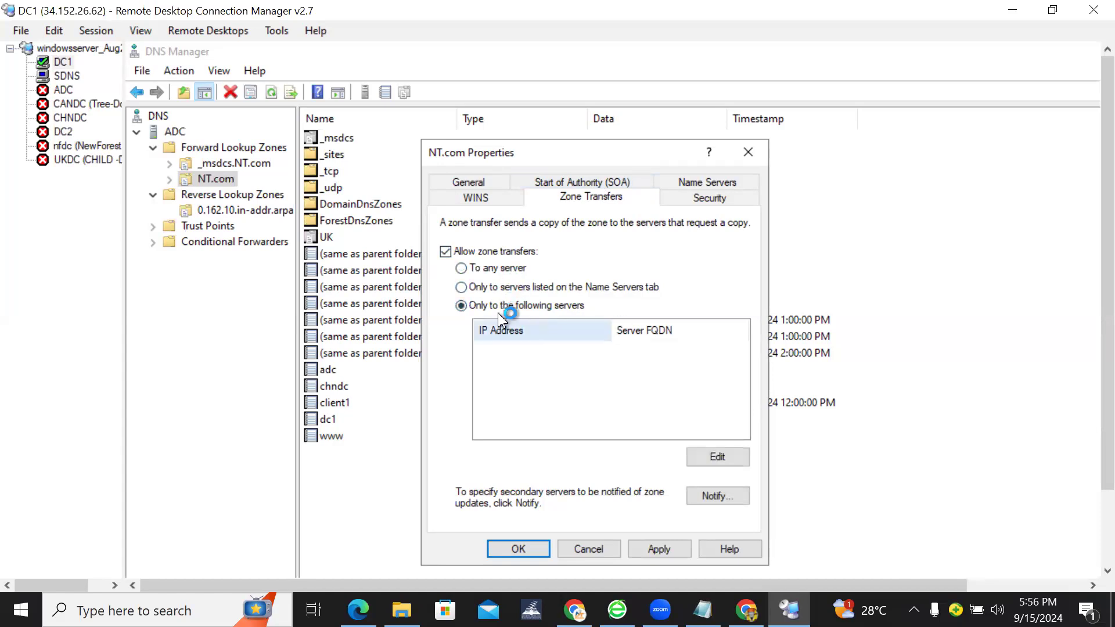
Check client1's internal IP in the VM instances list, add 10.162.0.4 as NT.com's permitted secondary server, and apply the zone properties.
click(705, 458)
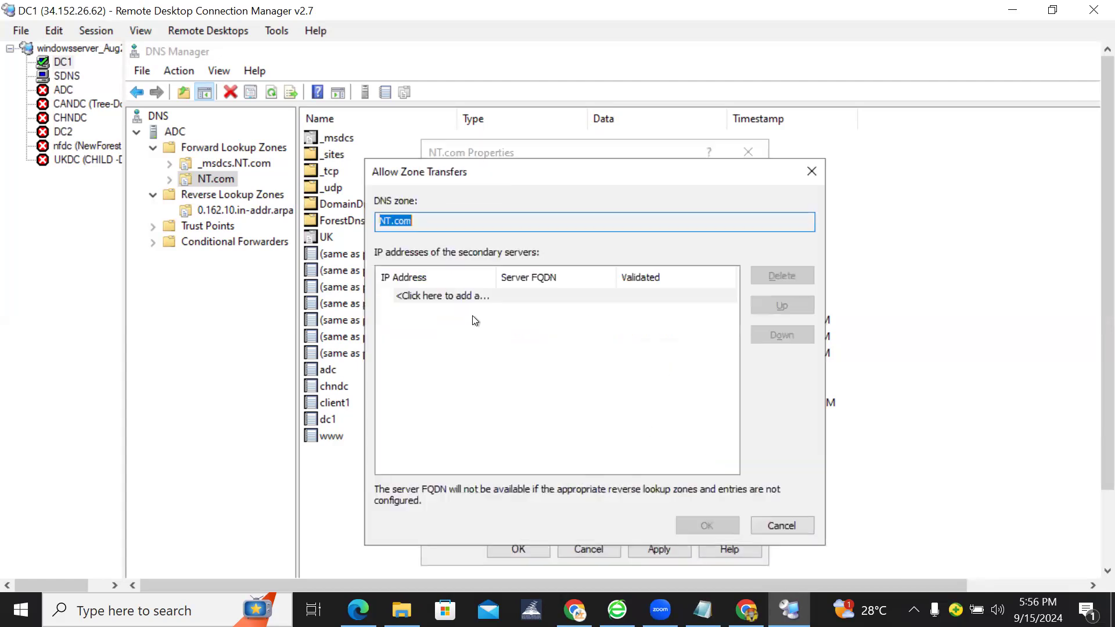
click(447, 297)
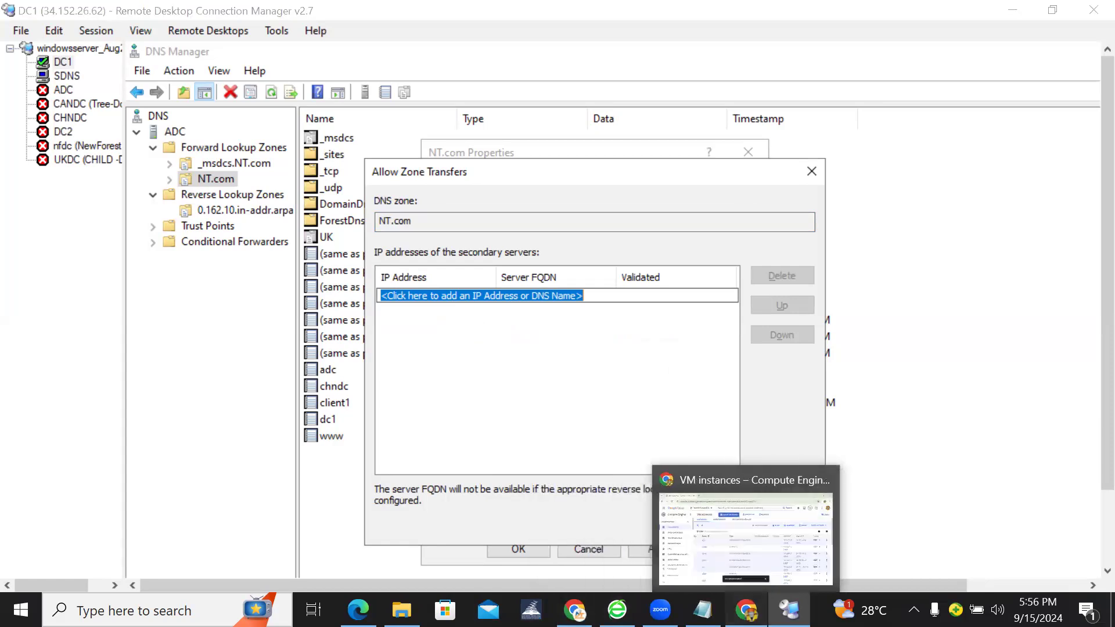
click(747, 610)
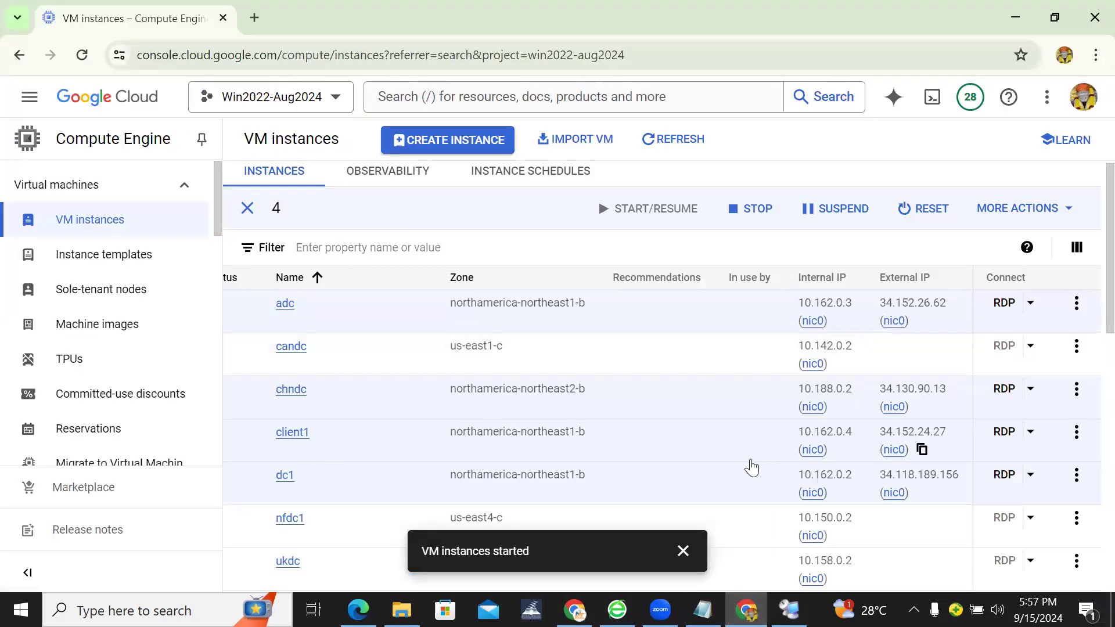
key(alt+Tab)
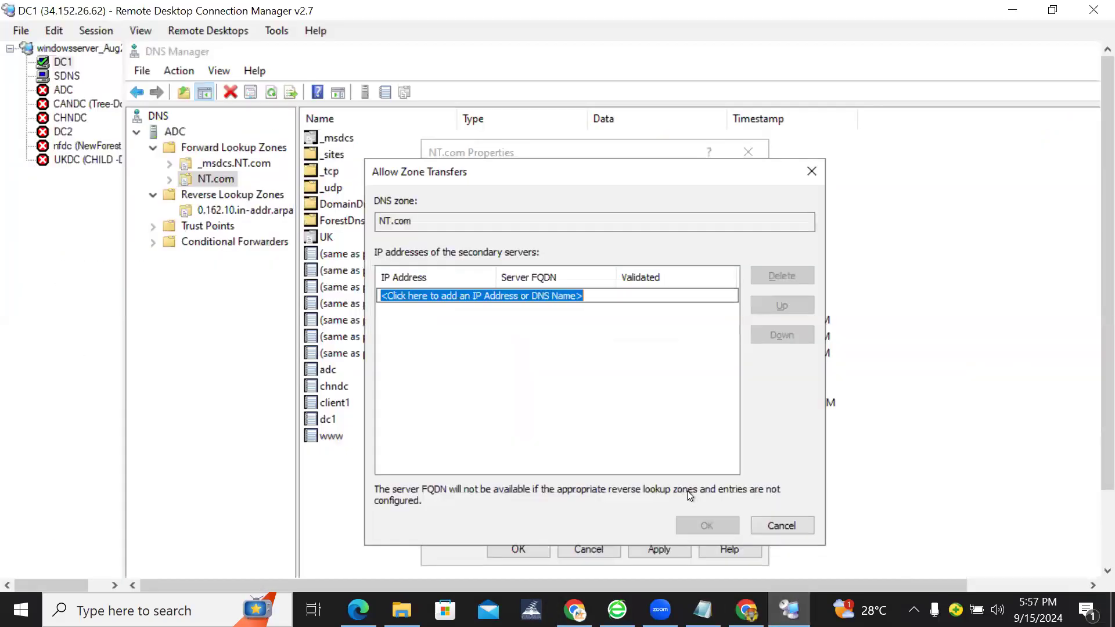
text(10)
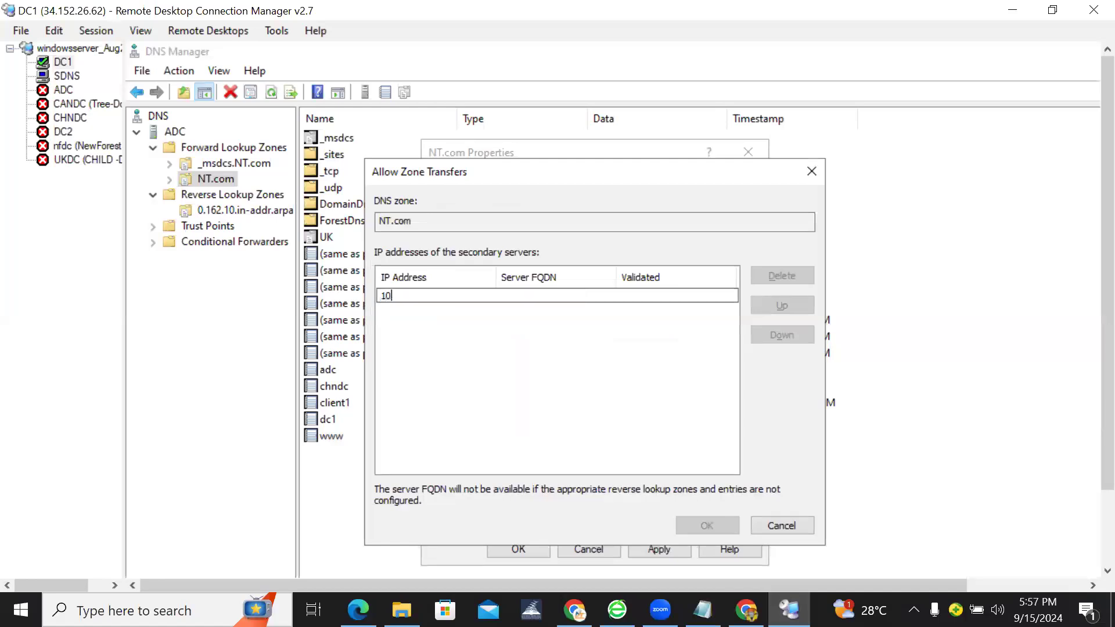
text(.162.0.4)
key(Return)
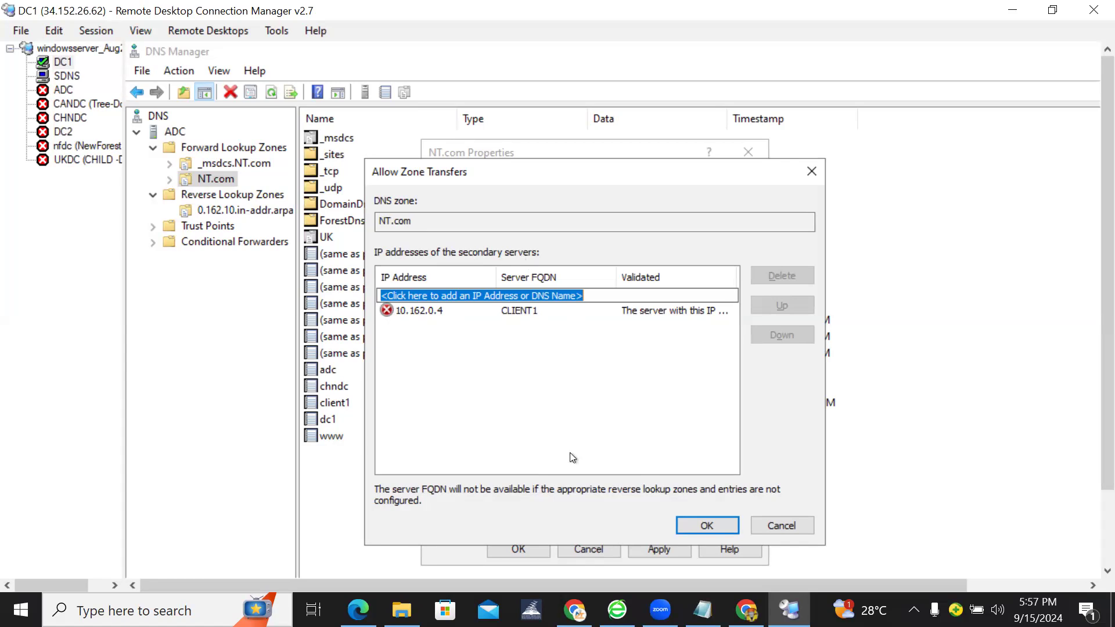
click(694, 524)
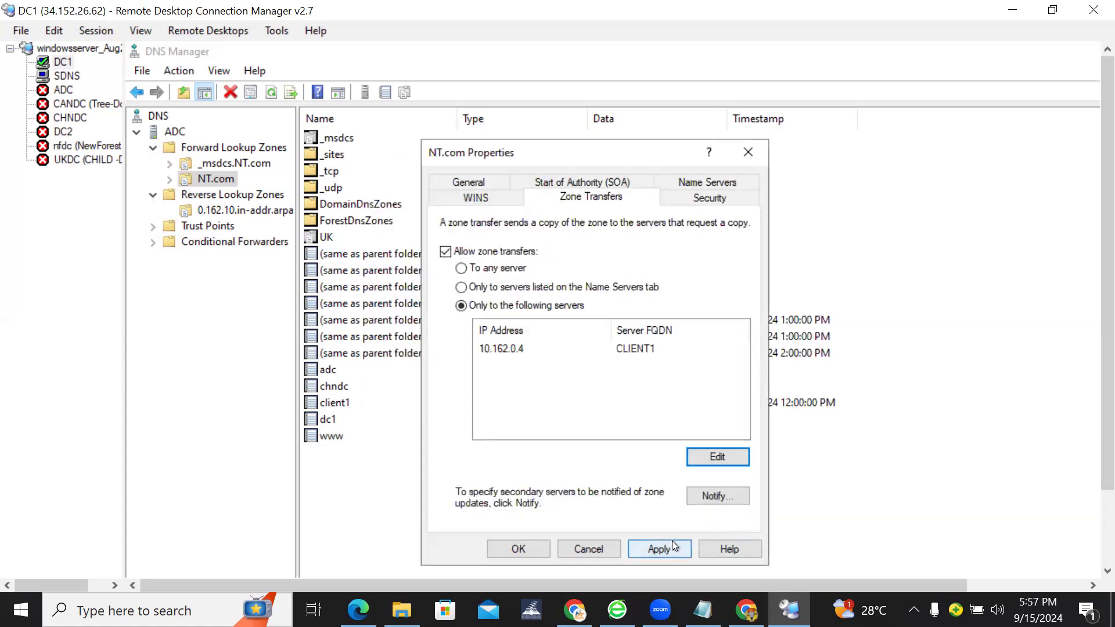
click(672, 541)
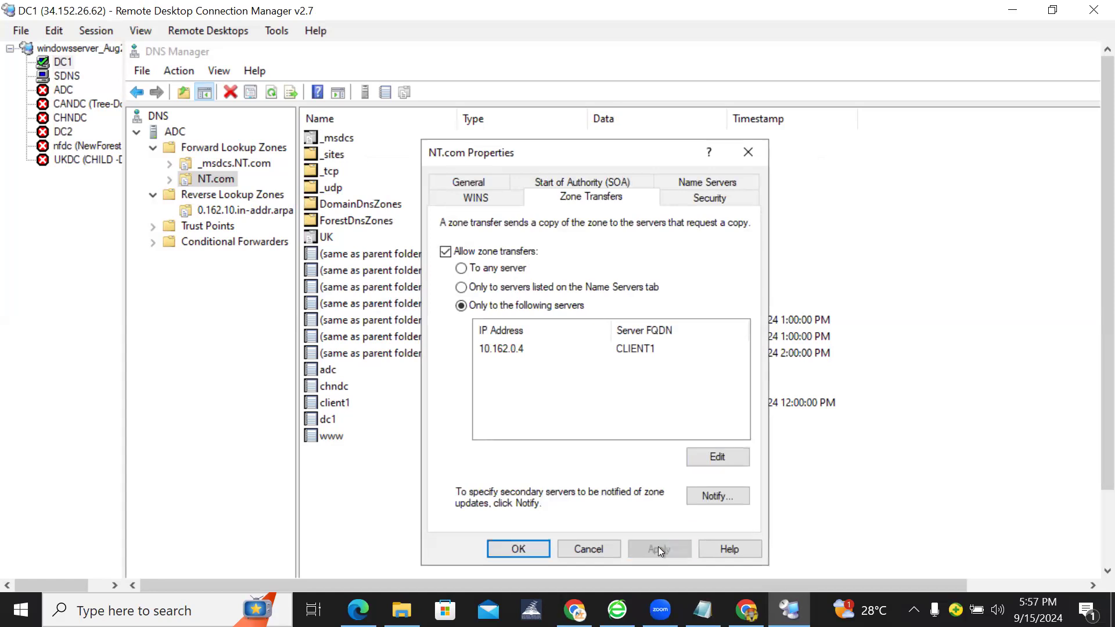
click(545, 549)
Open the 0.162.10.in-addr.arpa zone's properties and allow zone transfers only to the following servers.
click(234, 212)
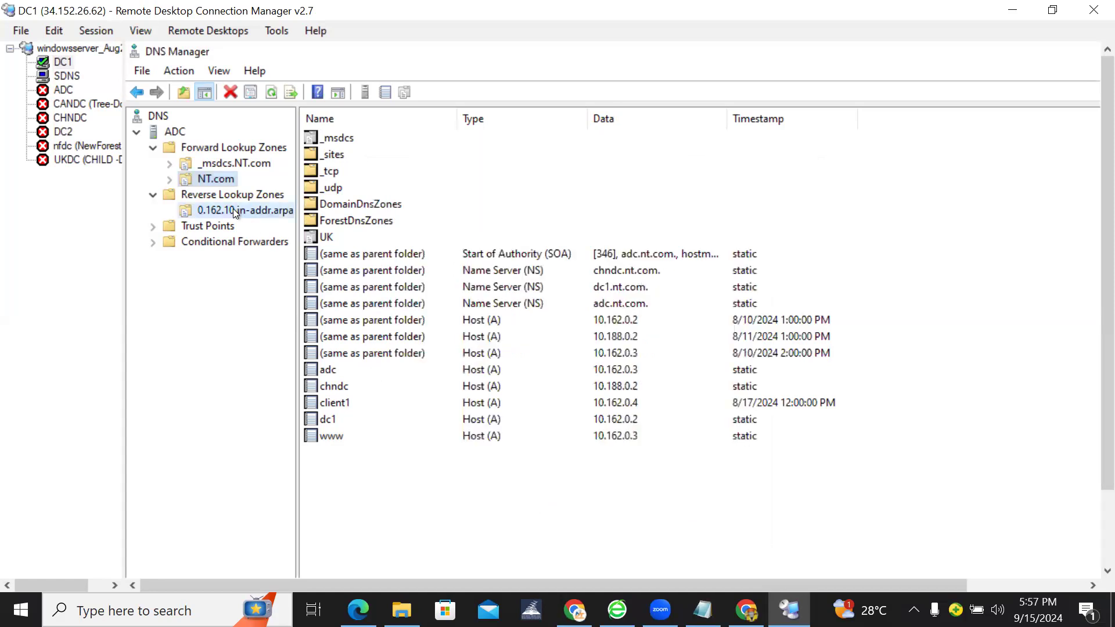
right_click(234, 210)
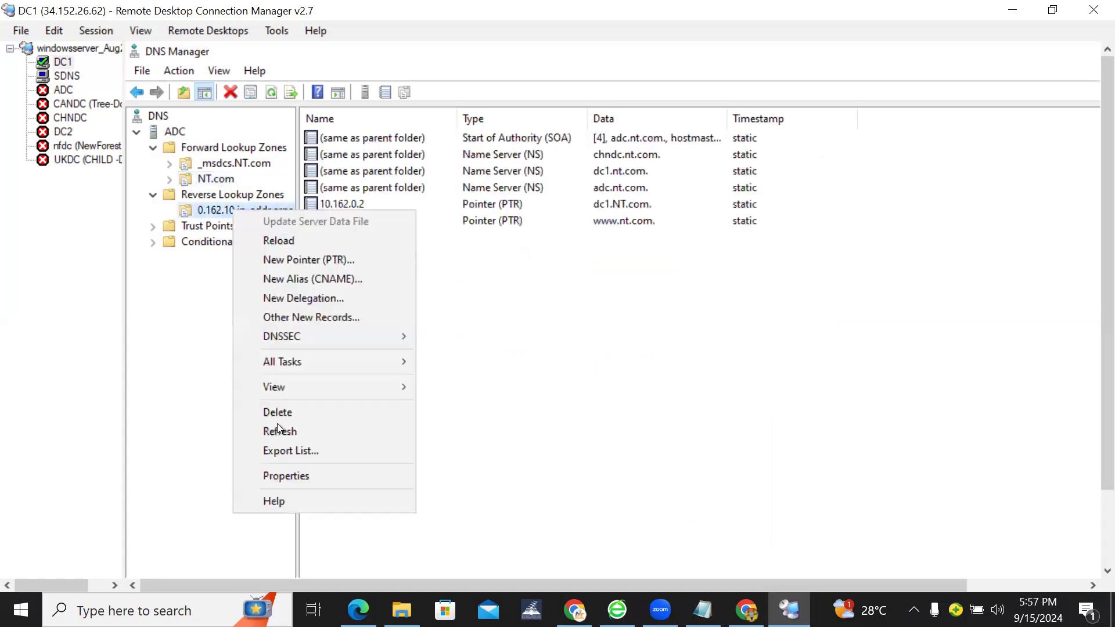
click(279, 476)
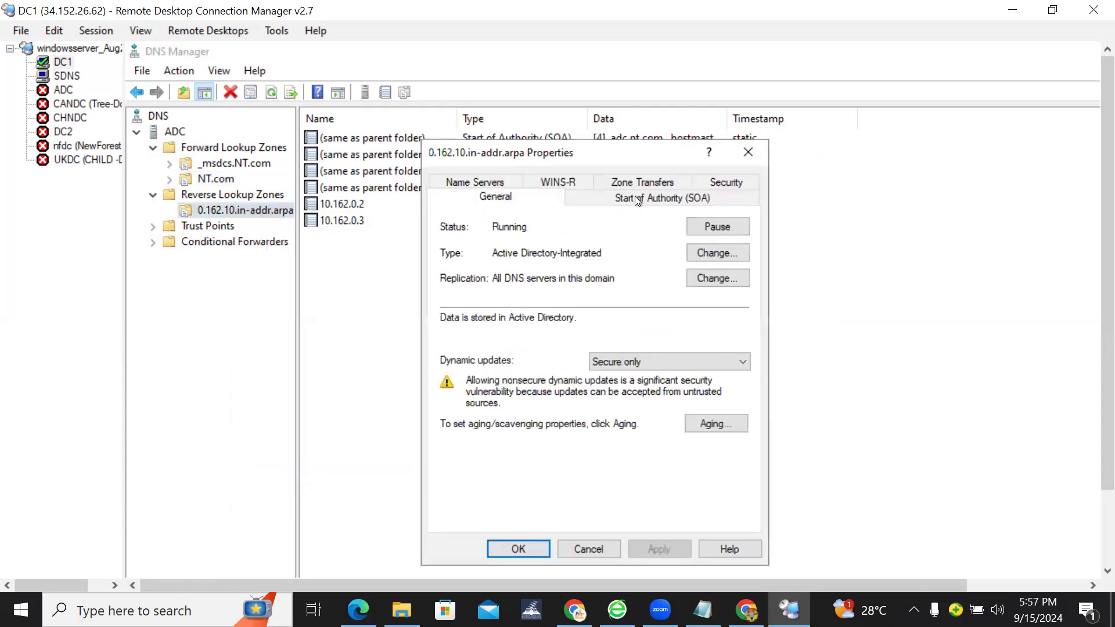
click(641, 182)
click(482, 255)
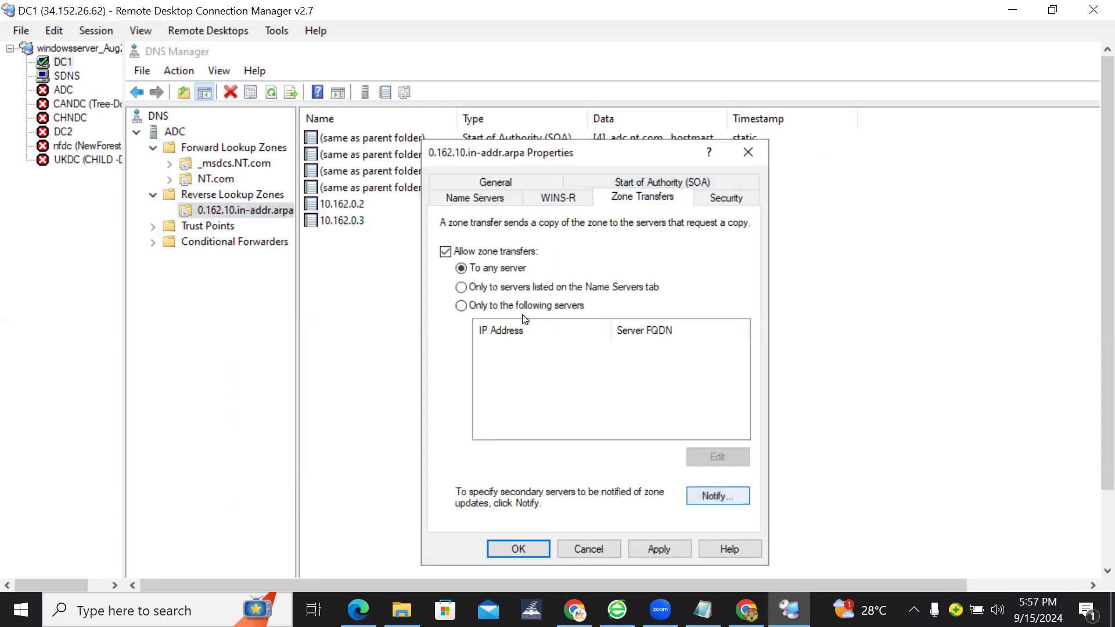
click(517, 307)
Add 10.162.0.4 as the reverse zone's permitted secondary server and confirm the zone properties.
click(718, 457)
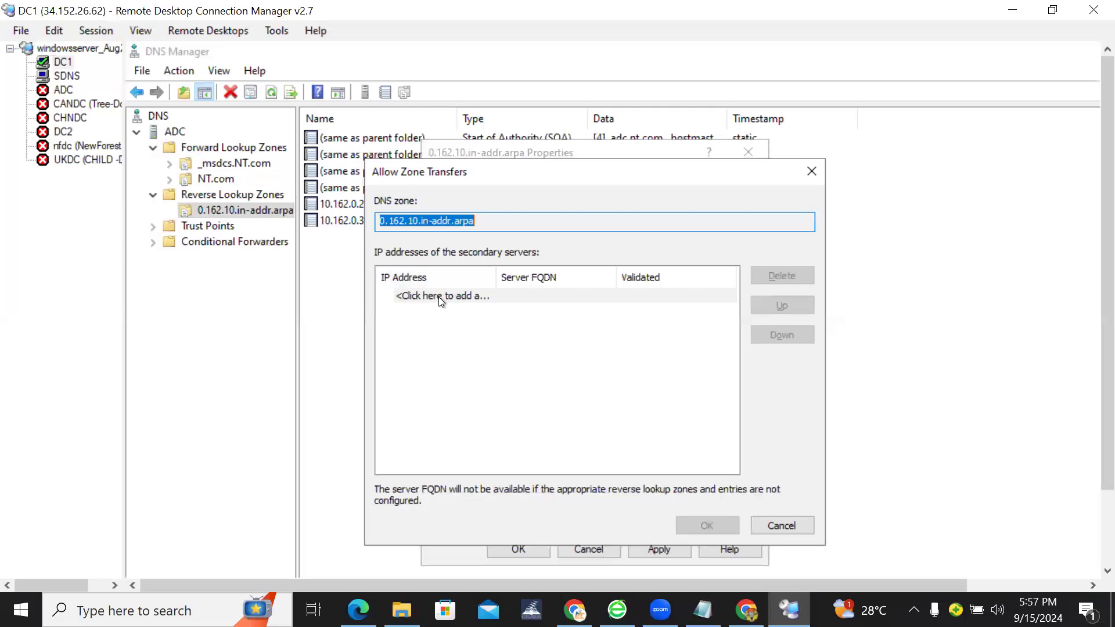
click(439, 297)
text(10.)
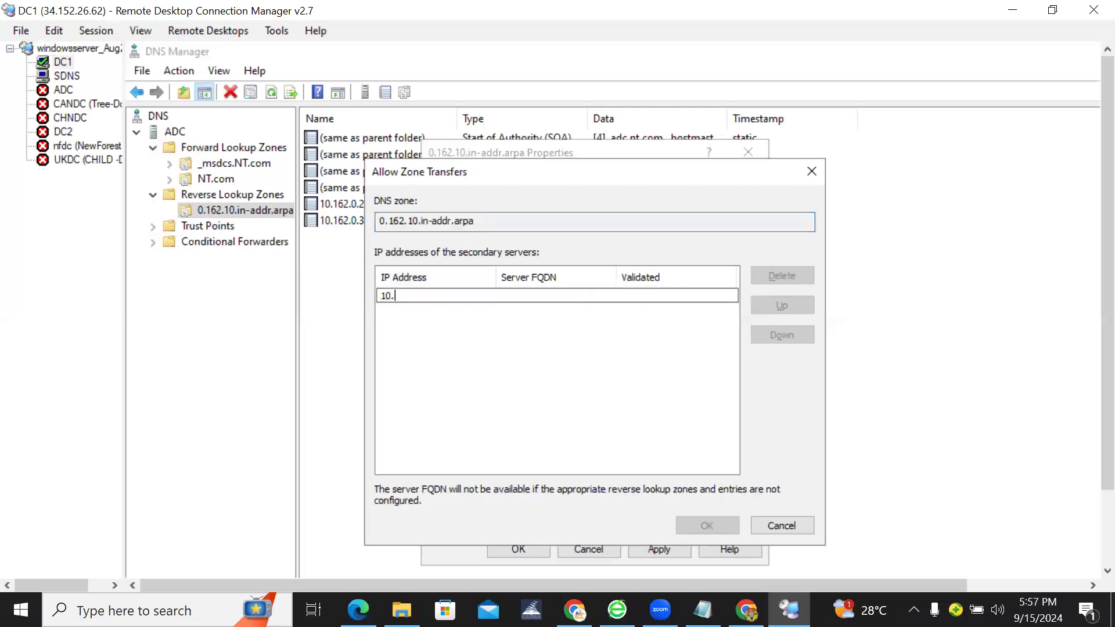
text(162.0.)
key(alt+Tab)
key(alt+Tab)
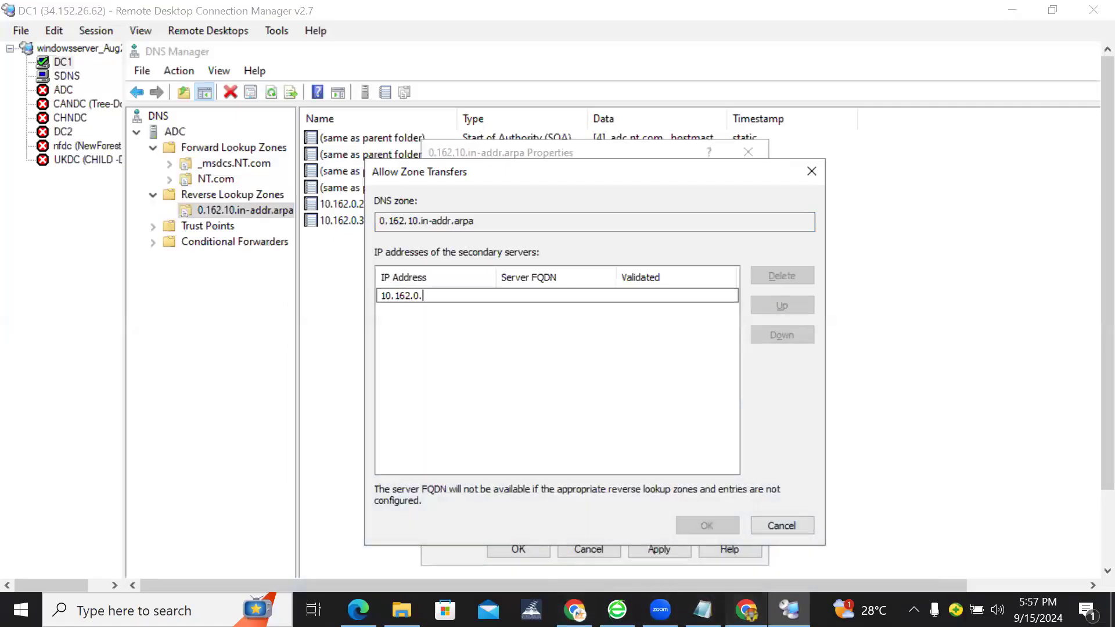
key(alt+Tab)
key(Tab)
key(alt+Tab)
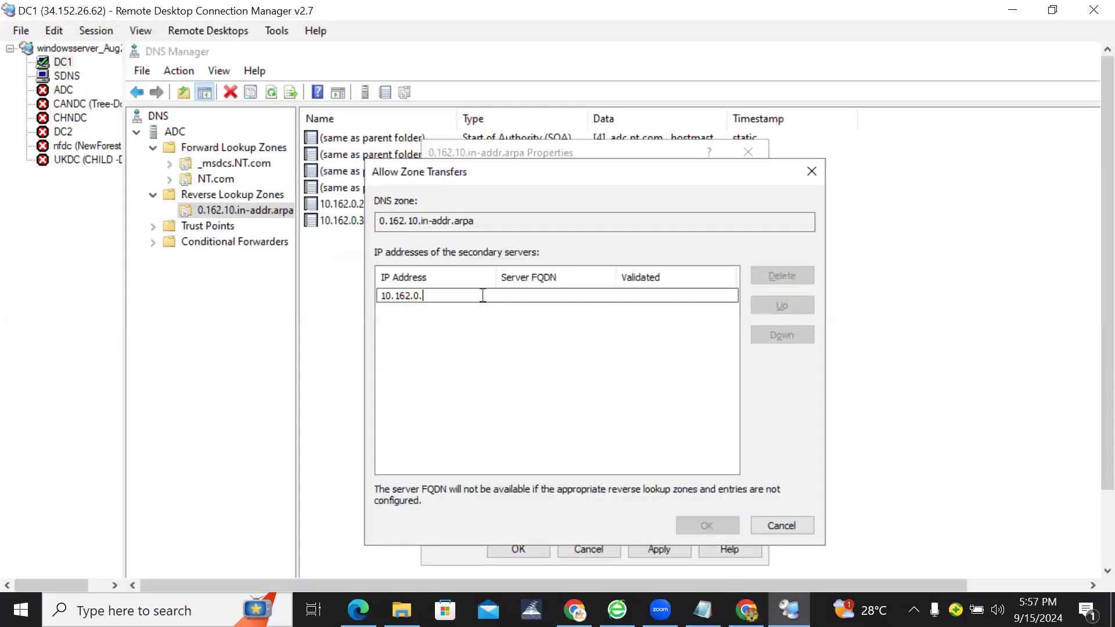
text(4)
key(Return)
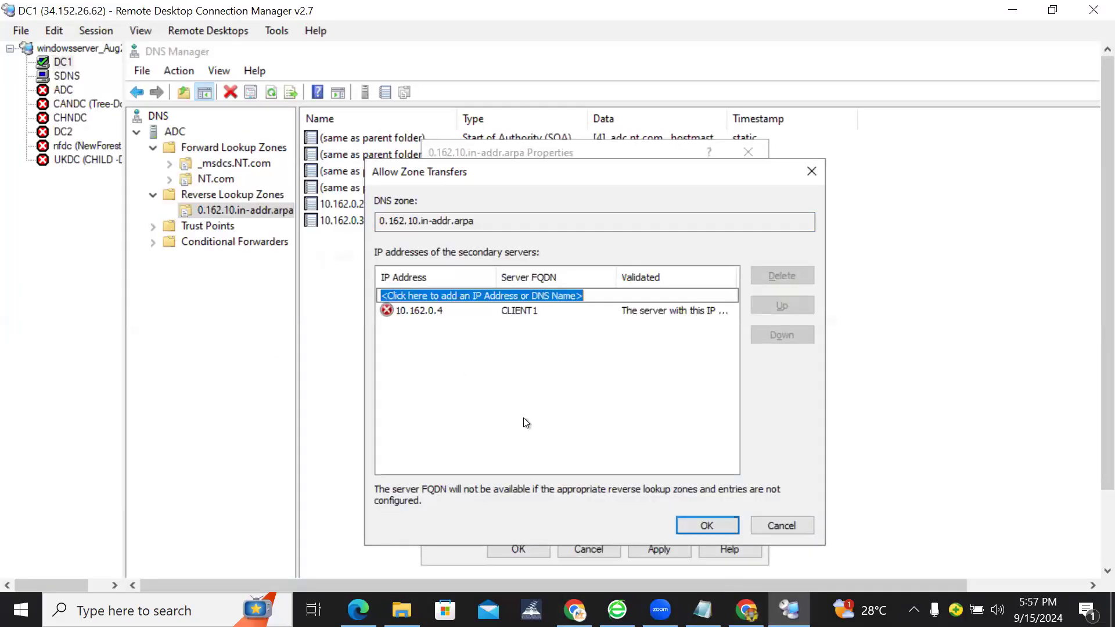
click(713, 528)
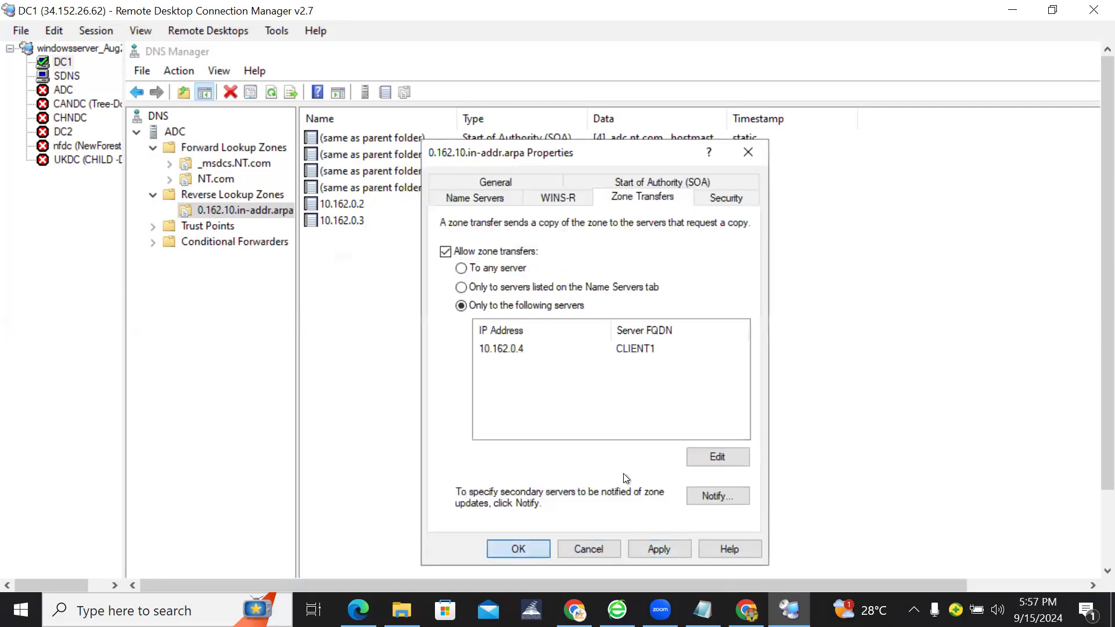
key(Return)
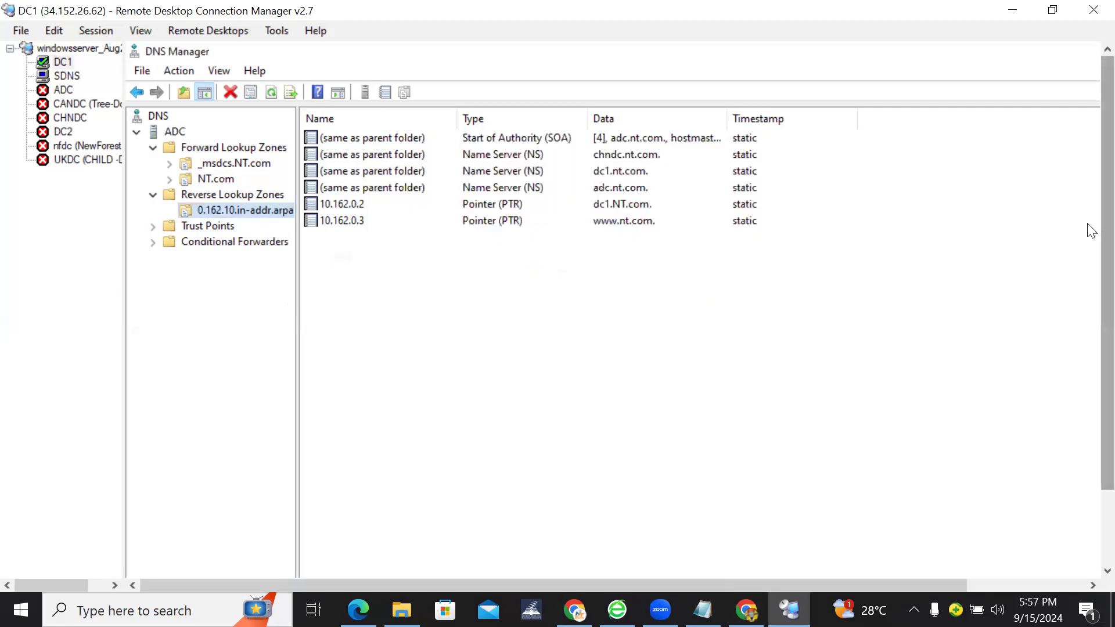
Refresh the reverse zone on DC1, switch to the SDNS session, and refresh 0.162.10.in-addr.arpa there.
click(270, 92)
click(66, 75)
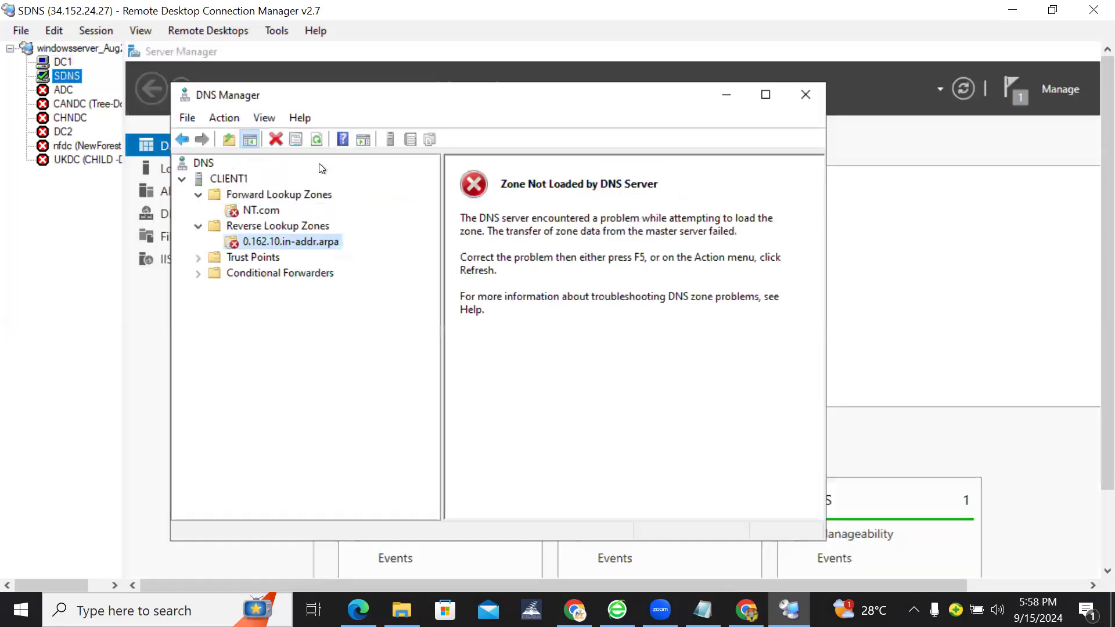
click(317, 141)
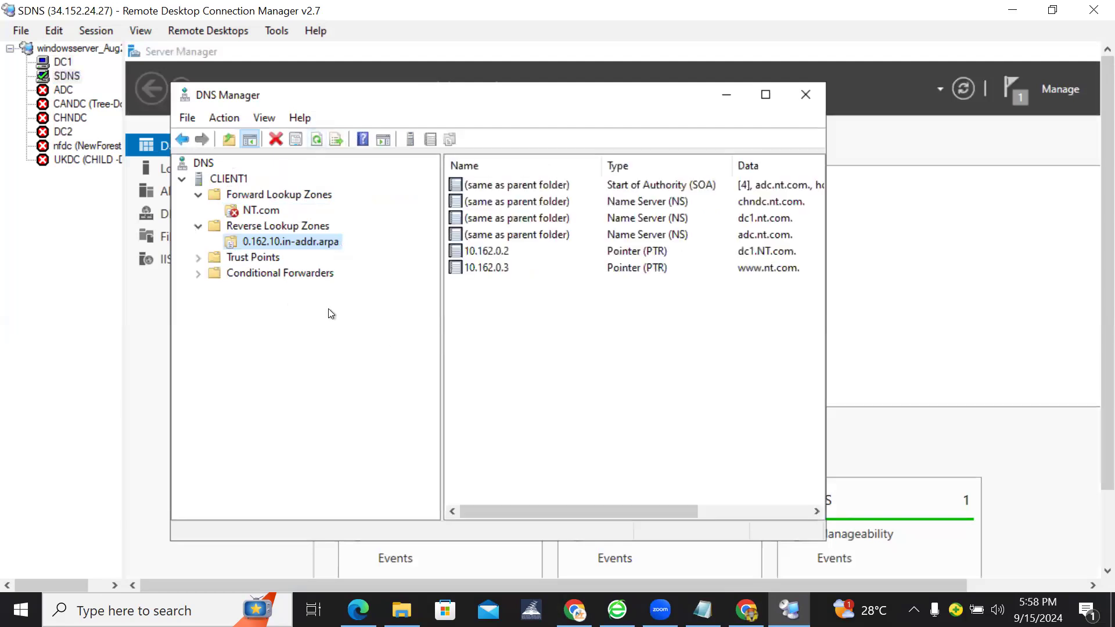
Try to load the secondary NT.com forward zone on SDNS by refreshing it repeatedly.
click(272, 211)
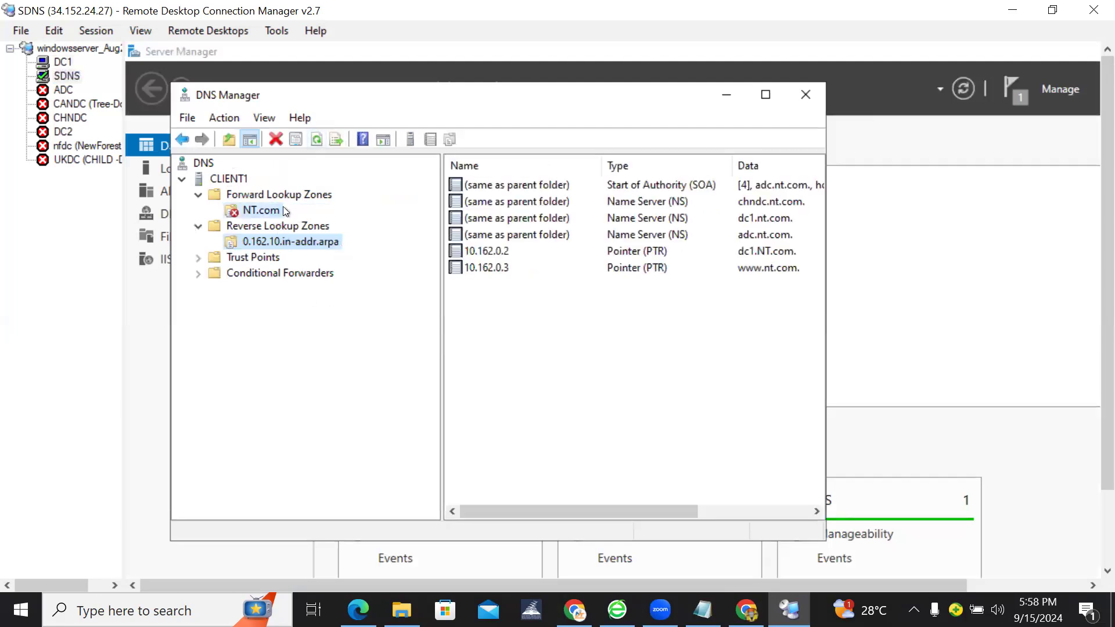
click(319, 141)
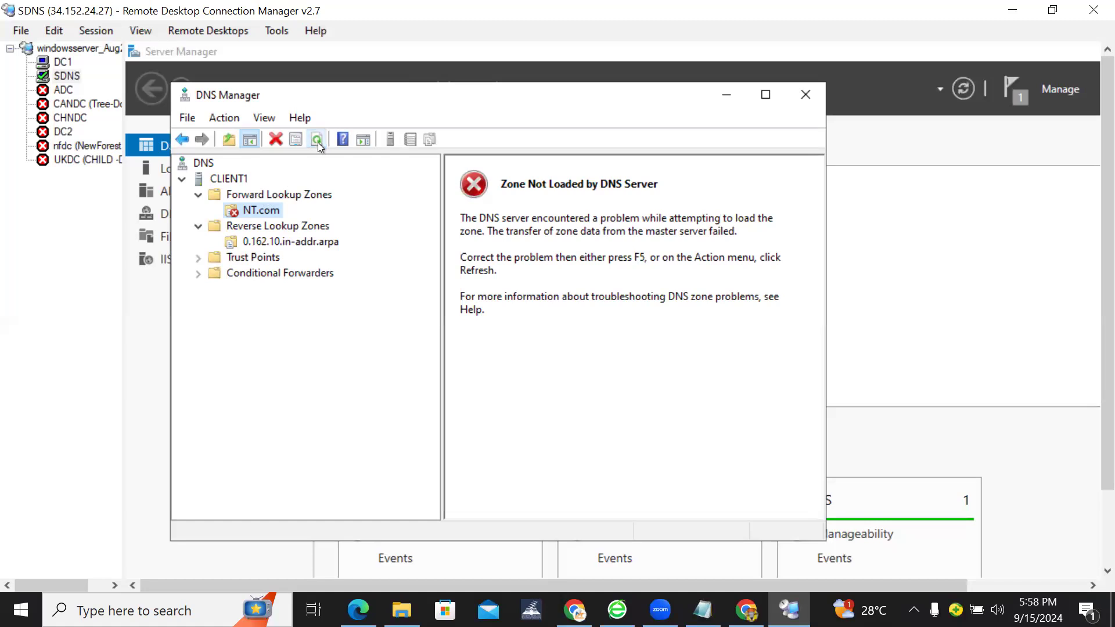
click(317, 140)
click(317, 140)
right_click(266, 214)
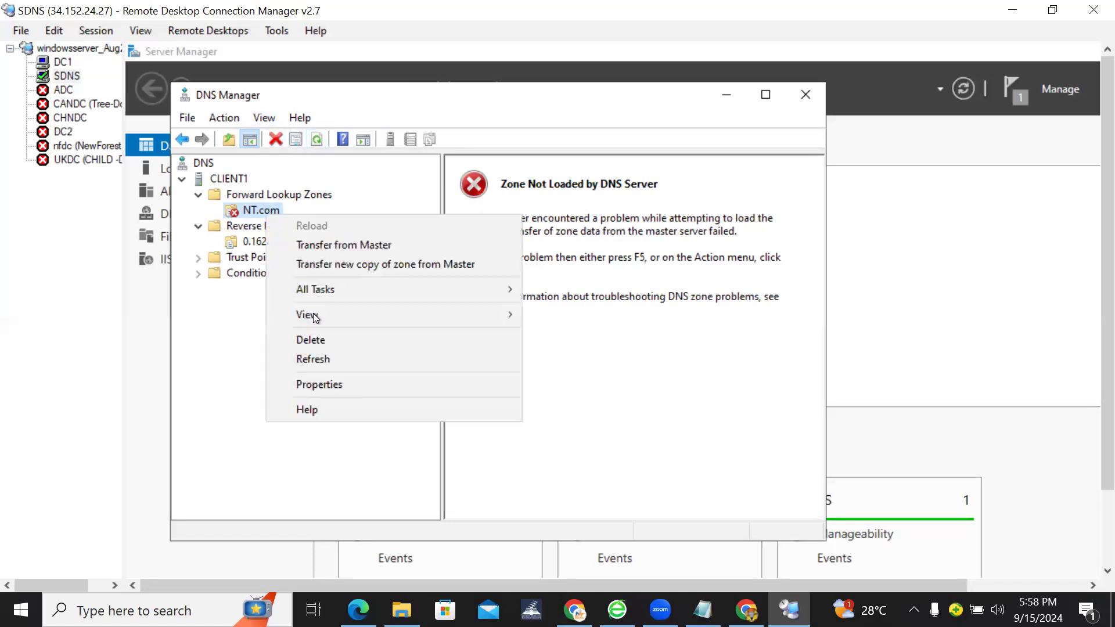
click(323, 359)
click(261, 241)
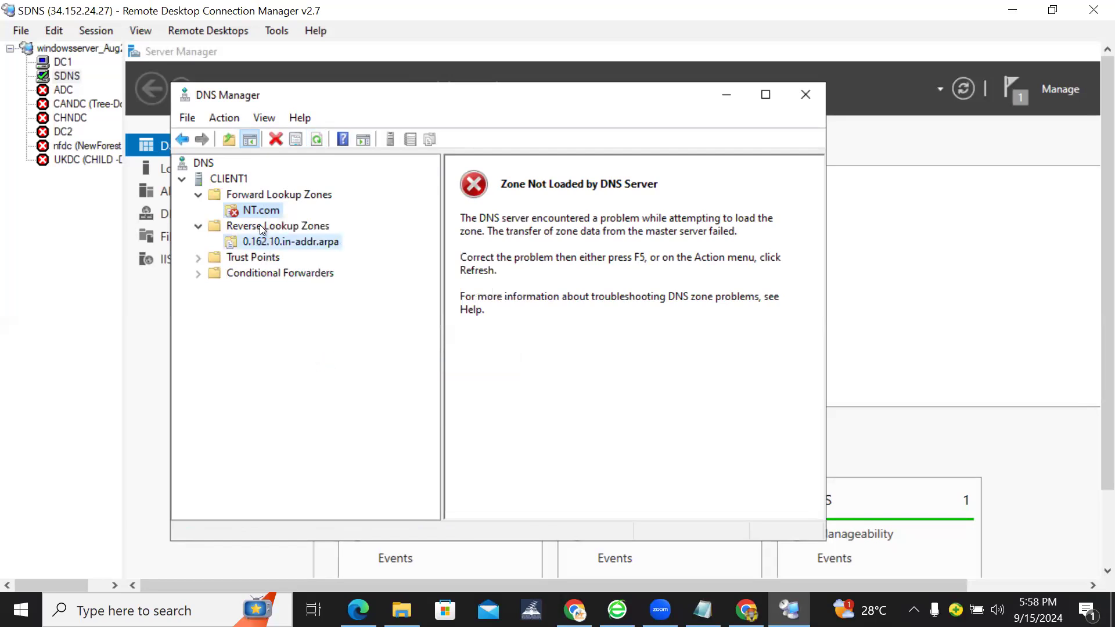
right_click(261, 207)
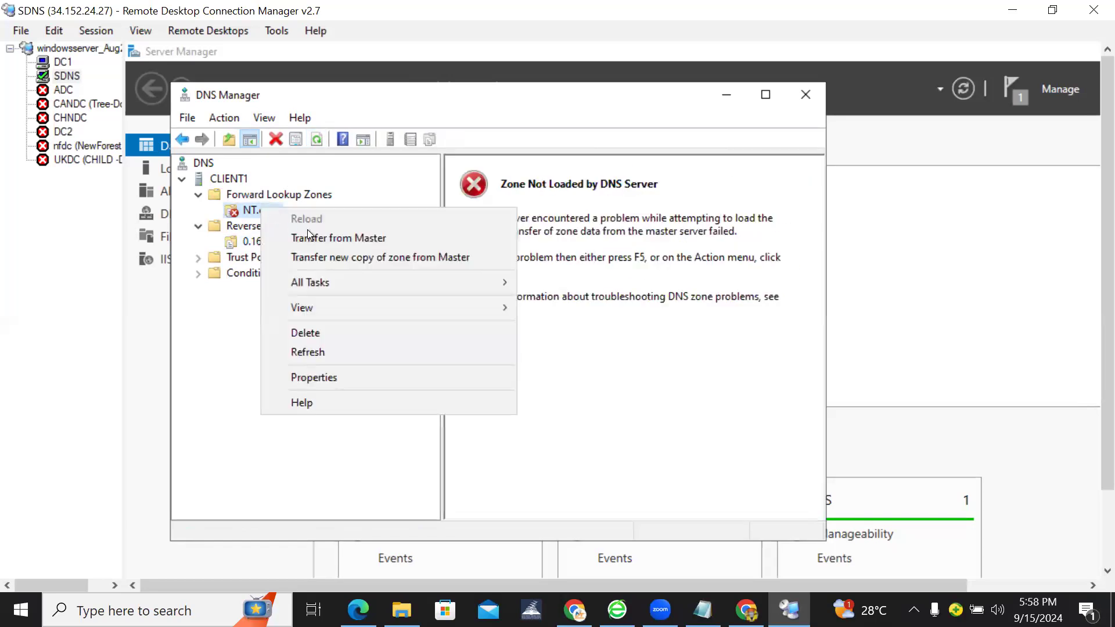
click(312, 349)
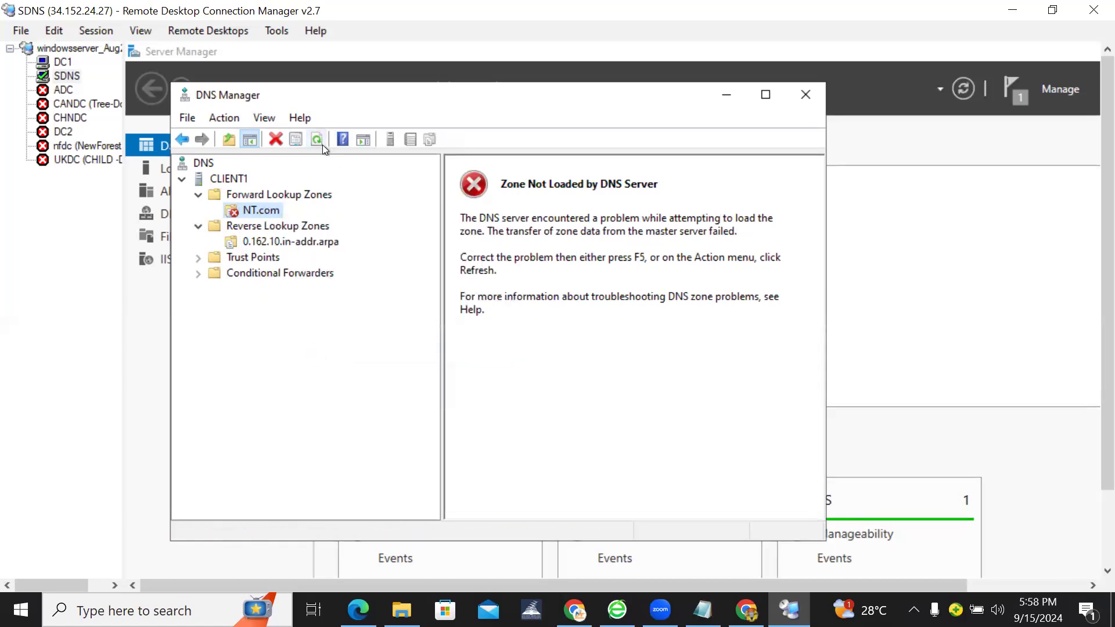
Check the Forward Lookup Zones list and refresh the whole CLIENT1 DNS server.
click(263, 195)
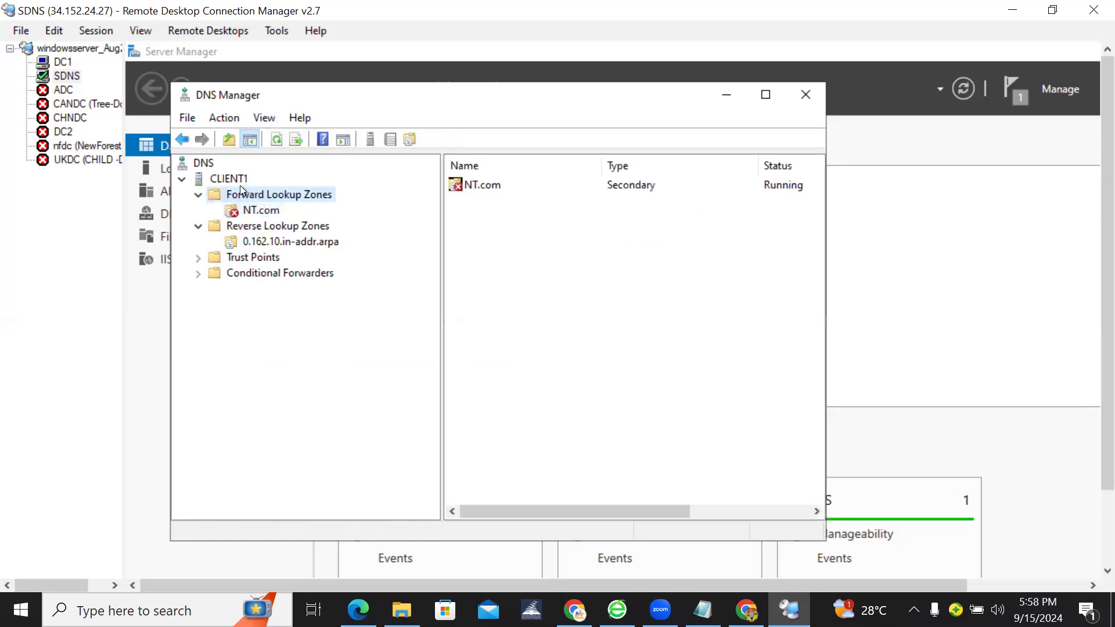
click(233, 180)
click(315, 142)
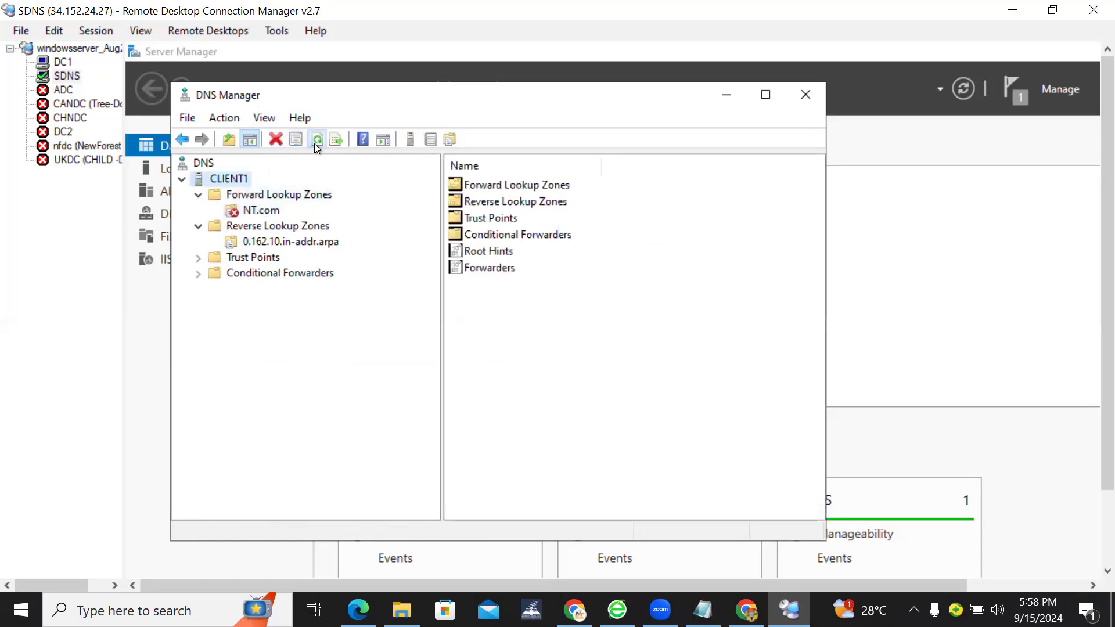
Expand the Forward Lookup Zones on CLIENT1, maximize DNS Manager, and refresh the secondary NT.com zone.
click(201, 197)
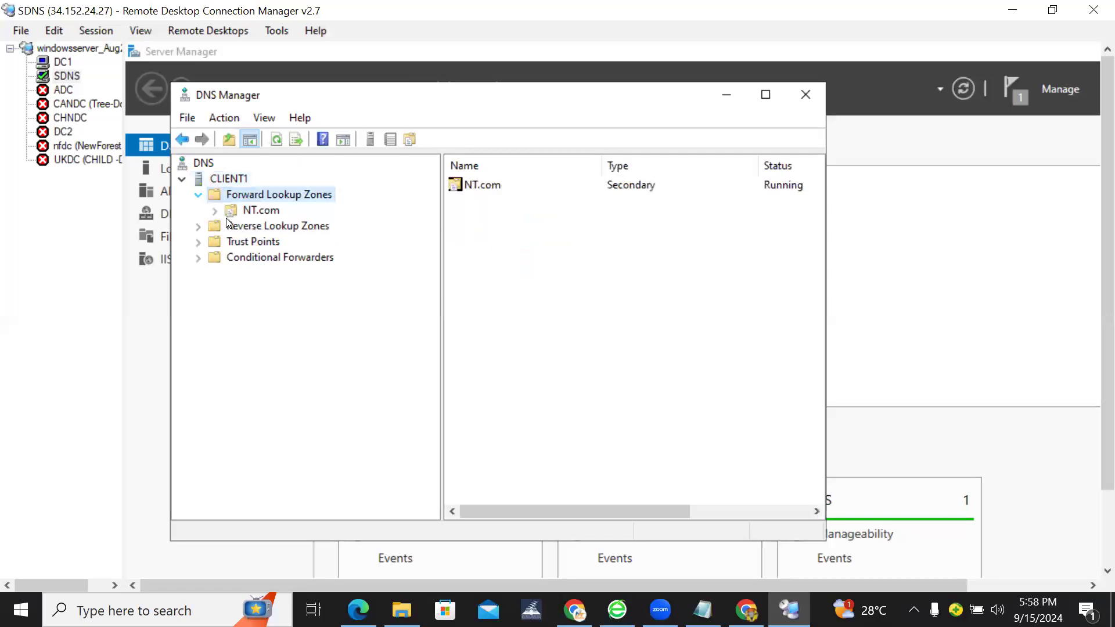
click(768, 95)
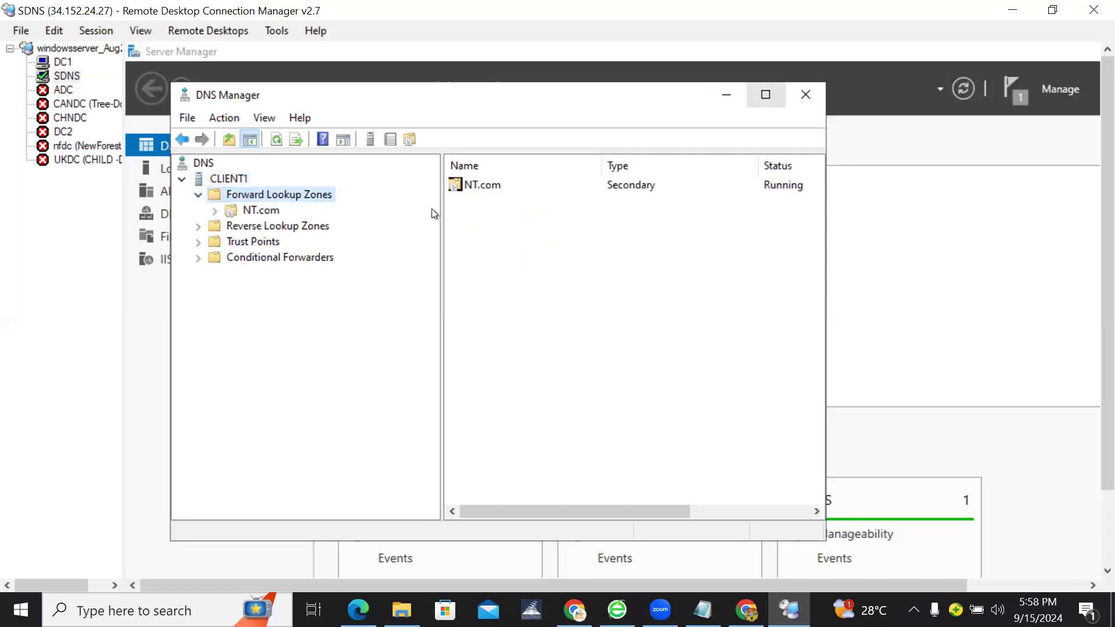
click(174, 165)
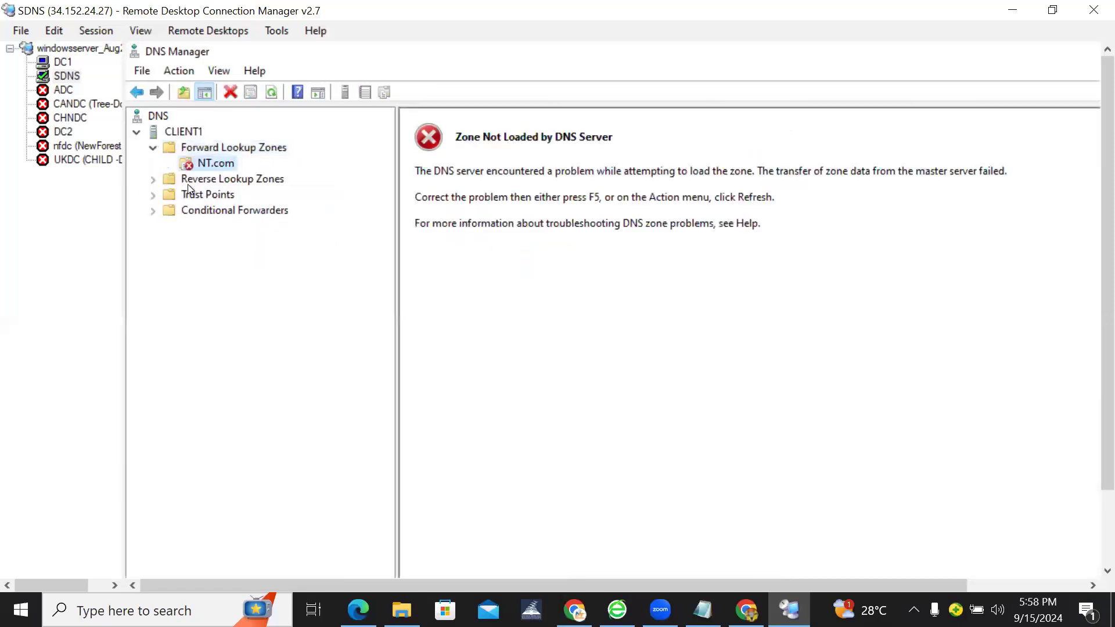
click(269, 98)
Request a Transfer from Master for the secondary NT.com zone and refresh it to load its records.
right_click(214, 163)
mouse_move(264, 234)
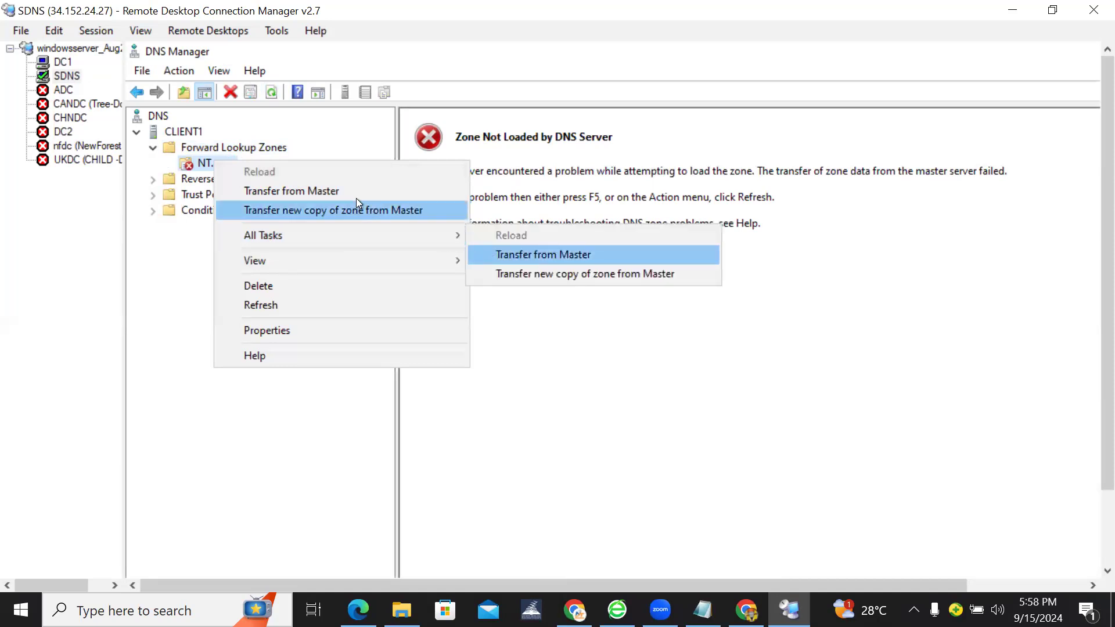
mouse_move(439, 243)
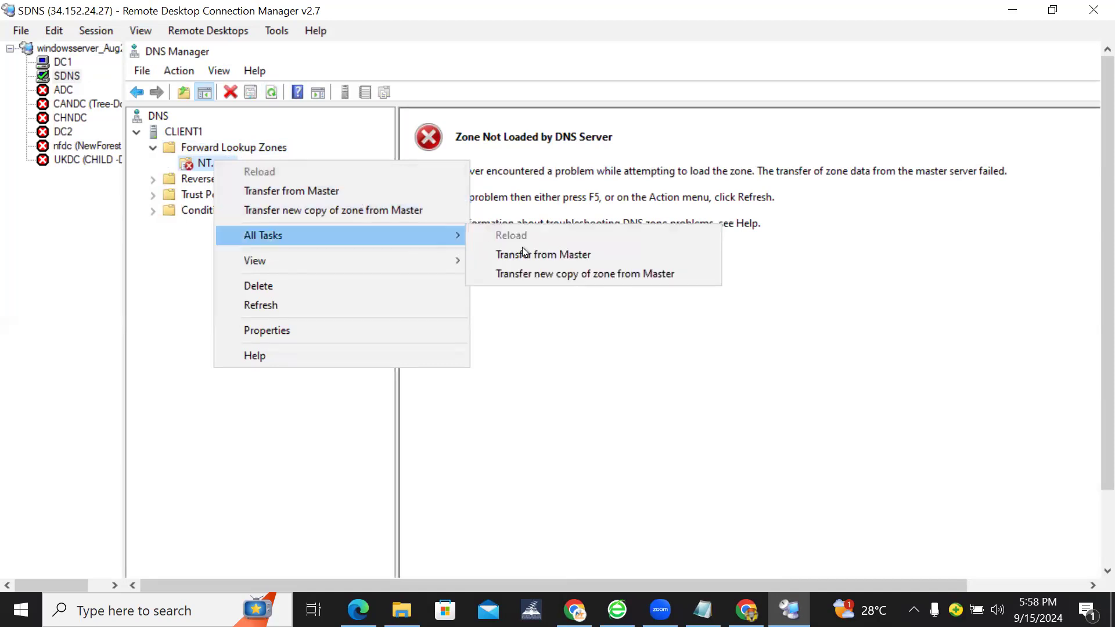
click(527, 254)
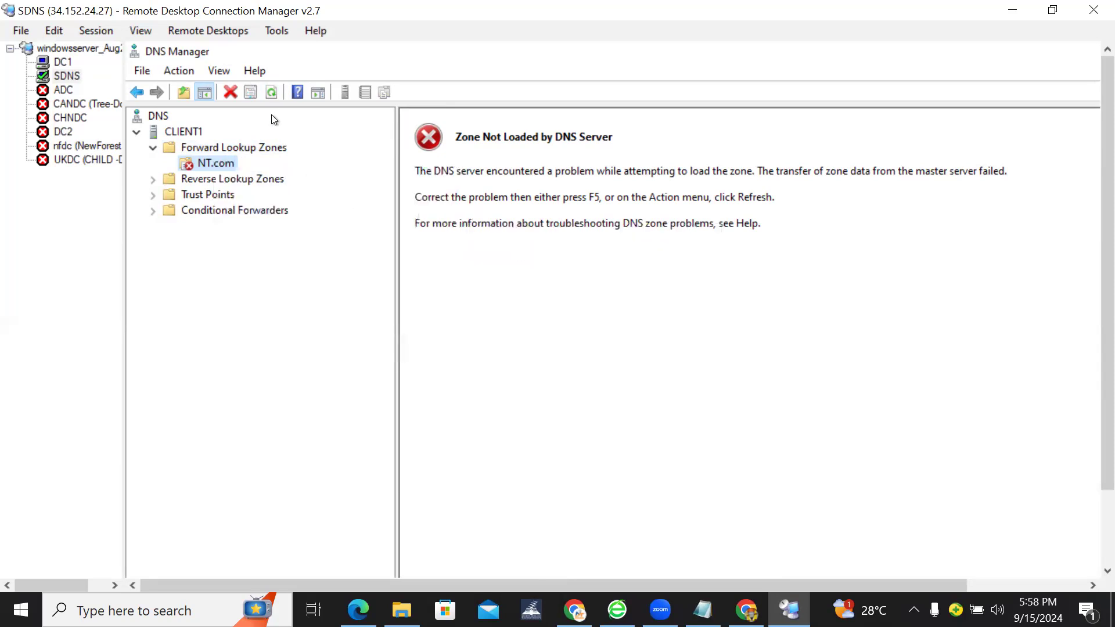
click(271, 97)
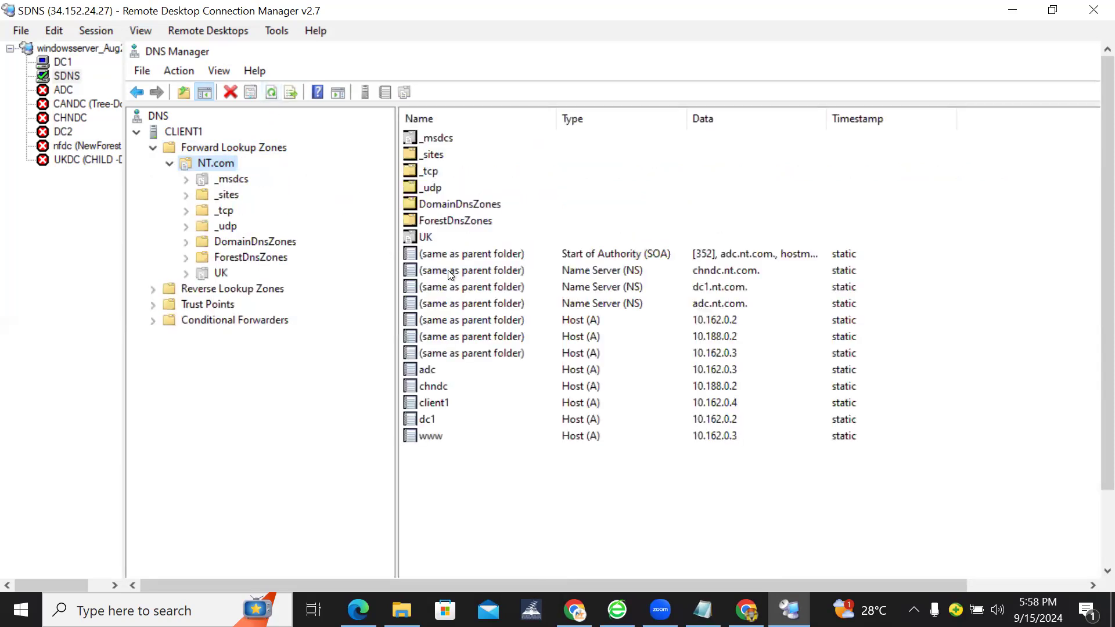
Review the transferred records in the 0.162.10.in-addr.arpa reverse zone and in the NT.com forward zone.
scroll(1089, 222, down, 1)
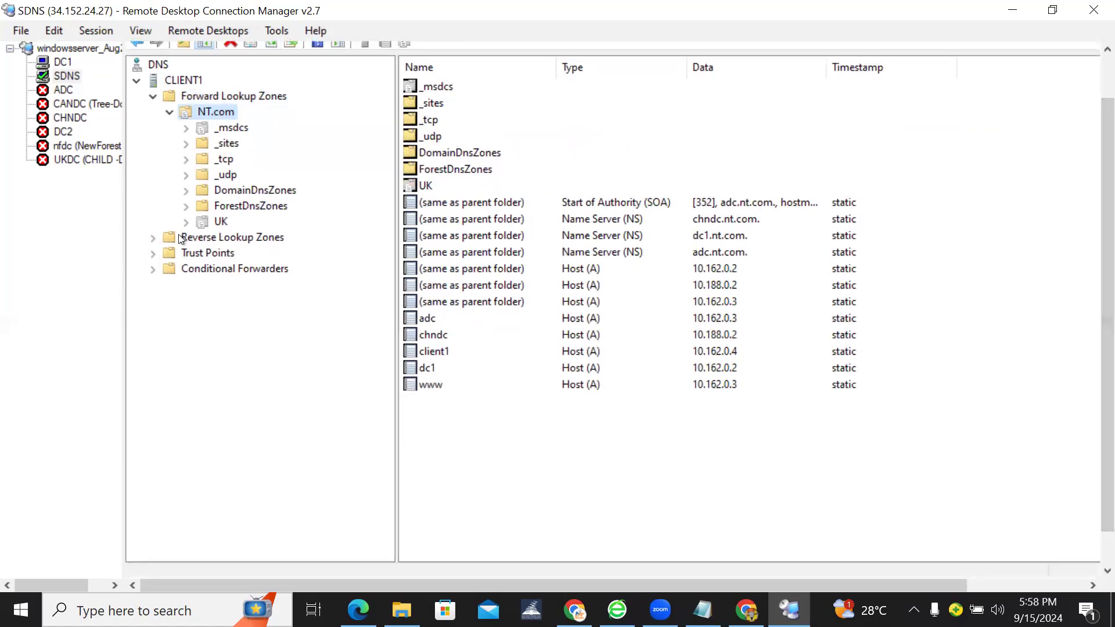
click(157, 238)
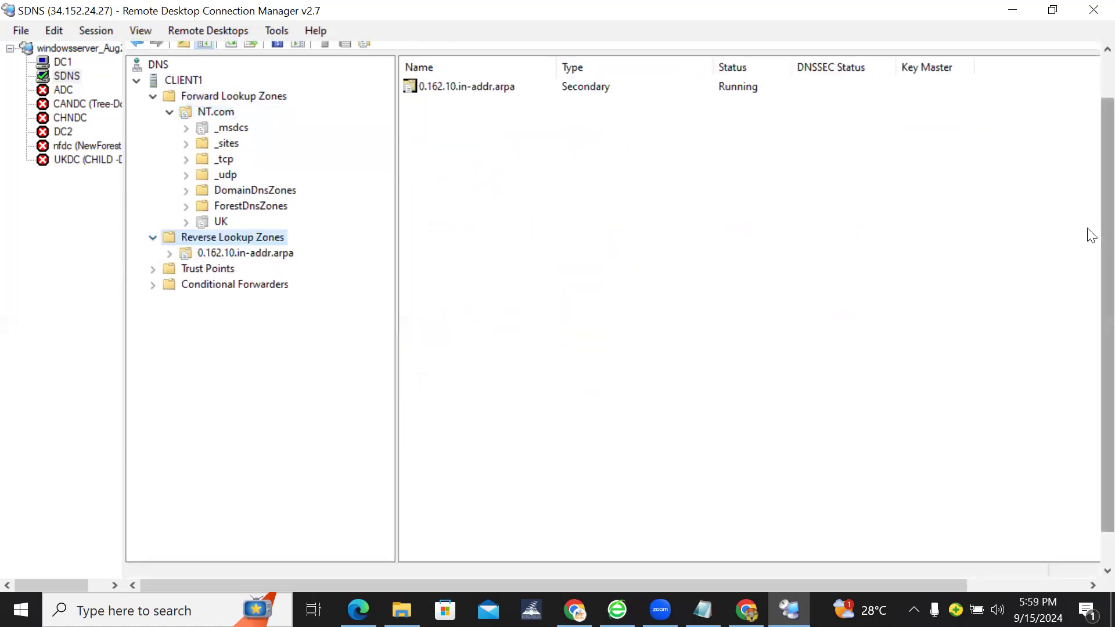
scroll(1072, 128, up, 1)
click(265, 304)
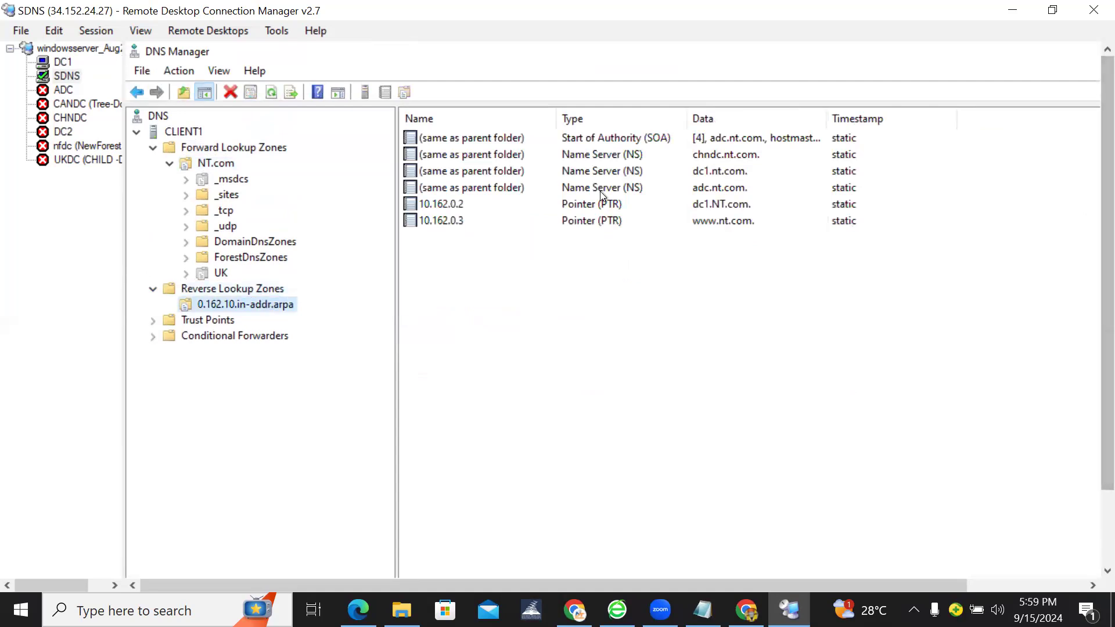
click(215, 167)
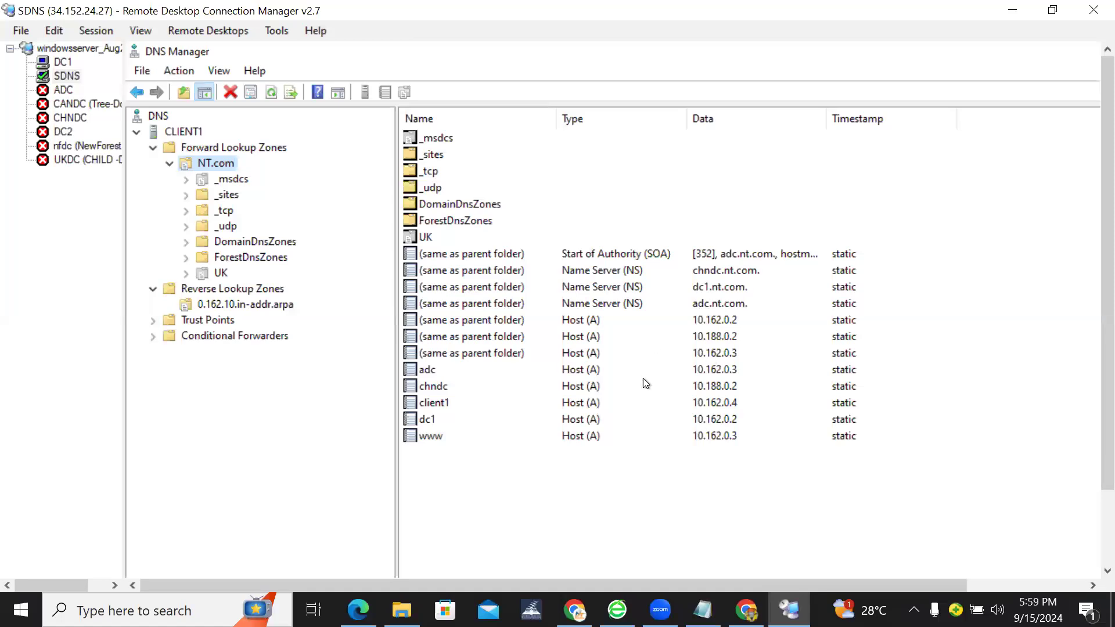
scroll(1087, 168, down, 2)
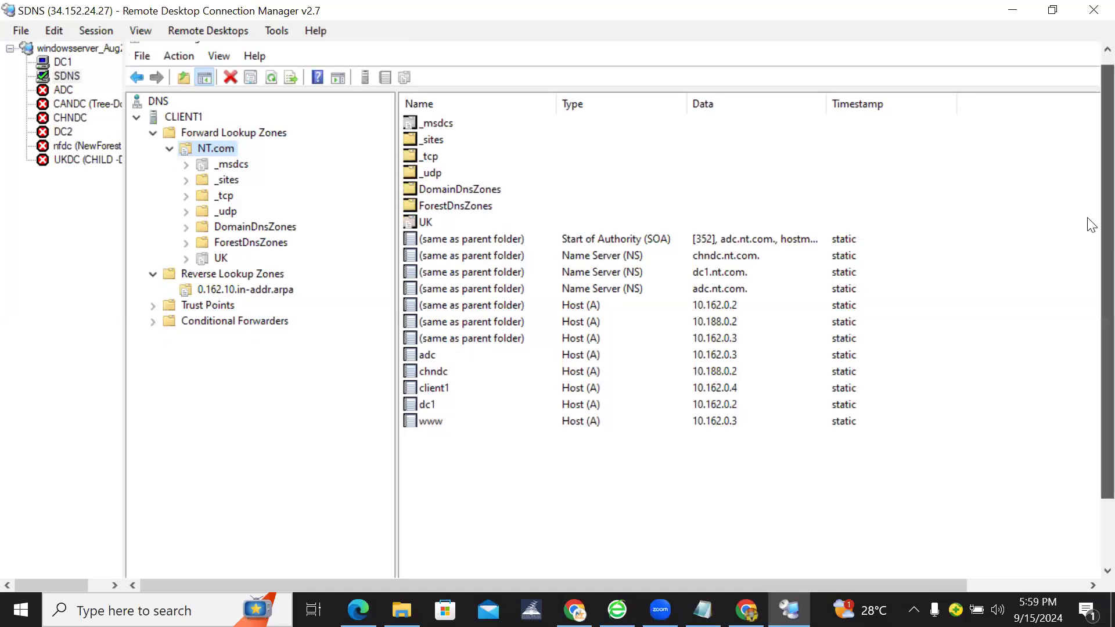
Compare the commands available for the secondary NT.com zone on SDNS with those for the primary reverse zone on DC1, and return to SDNS.
right_click(961, 262)
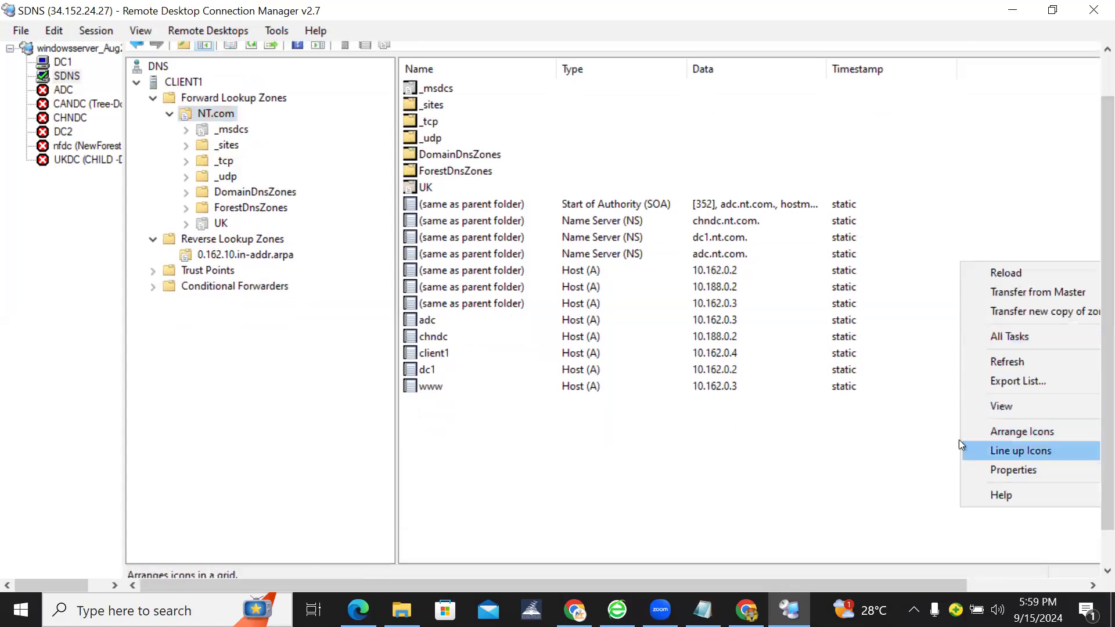
click(503, 444)
right_click(500, 440)
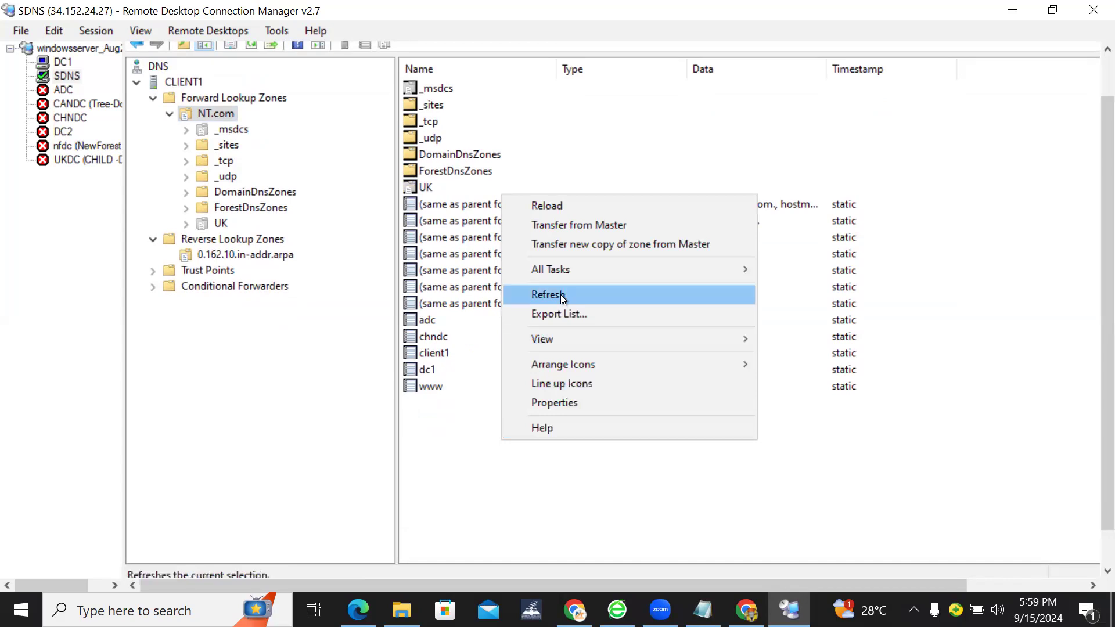
click(66, 63)
right_click(546, 360)
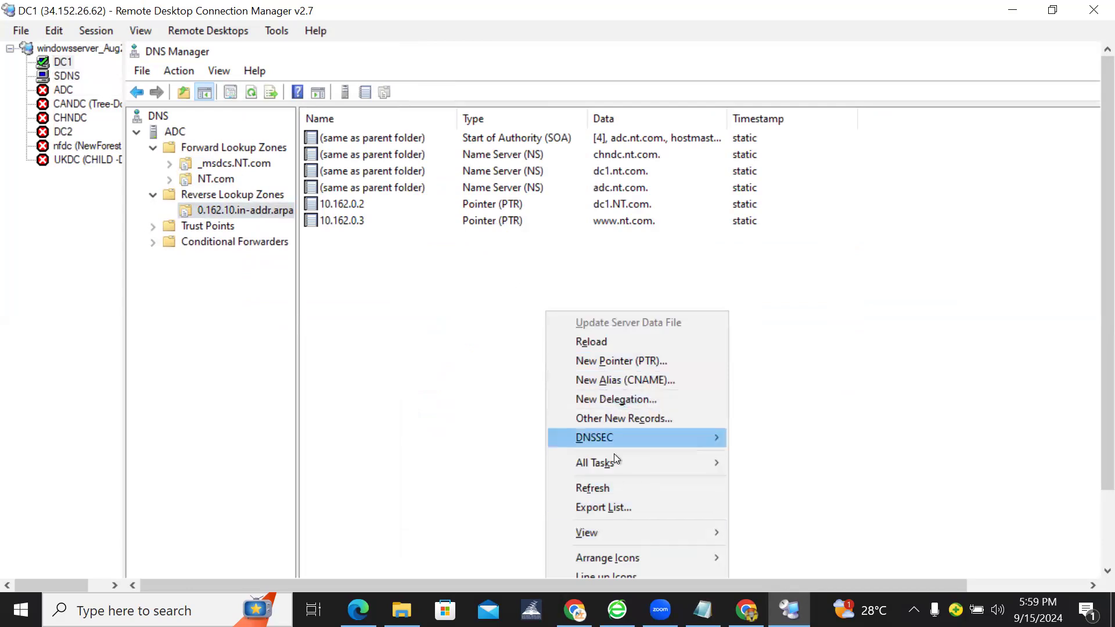
click(65, 74)
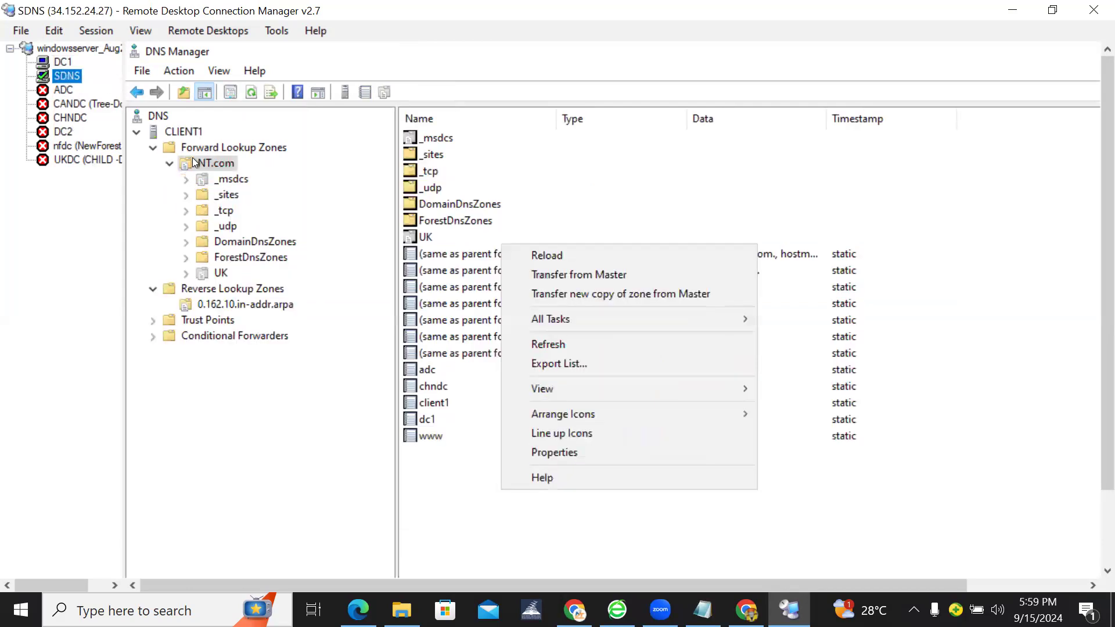
Open Network Connections on SDNS by running ncpa.cpl.
scroll(1090, 204, down, 2)
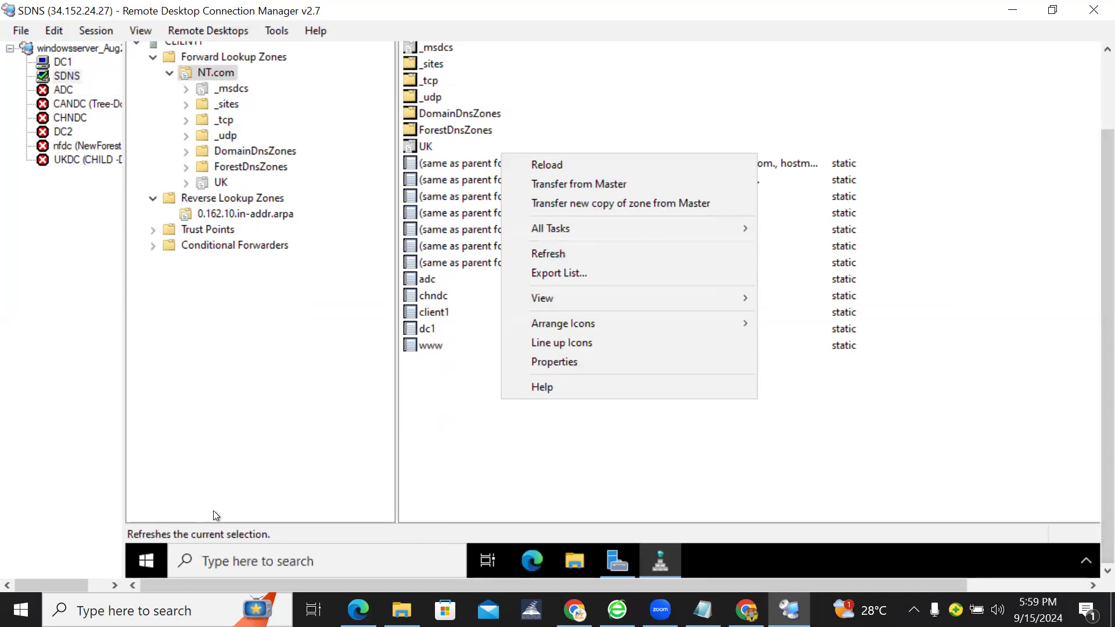
click(152, 558)
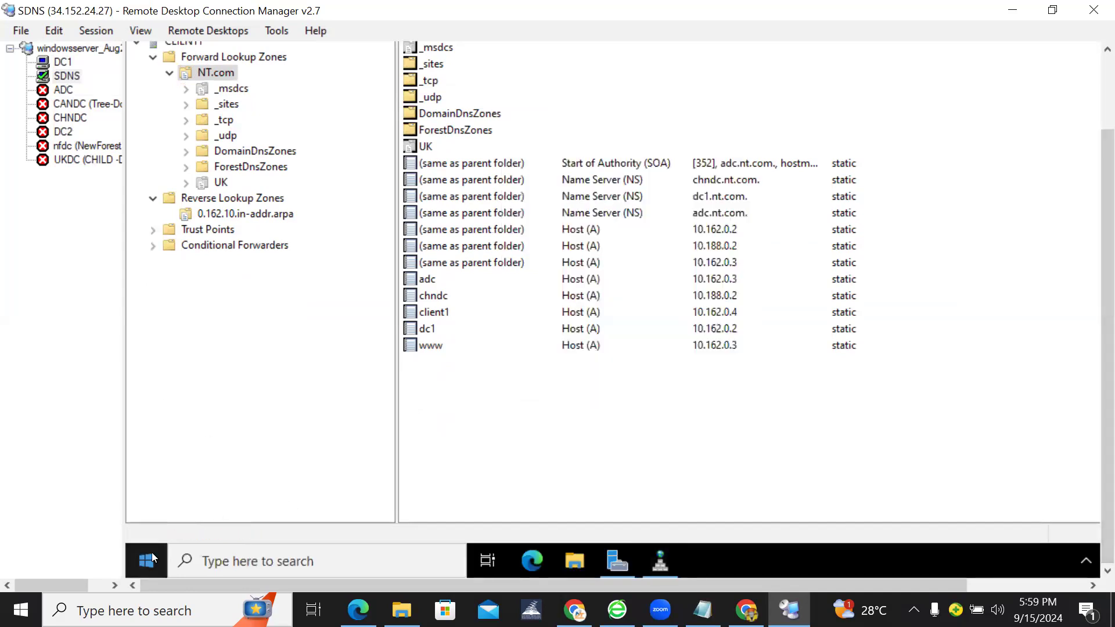
right_click(154, 558)
click(176, 483)
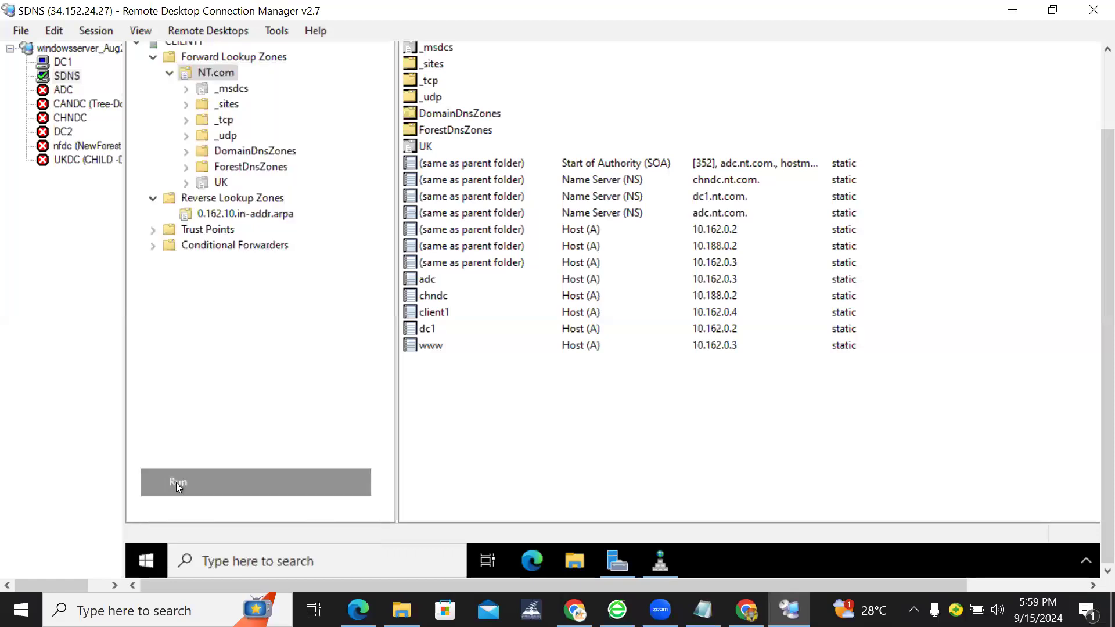
text(ncpA.CP)
key(BackSpace)
key(BackSpace)
key(BackSpace)
key(BackSpace)
text(A.CPL)
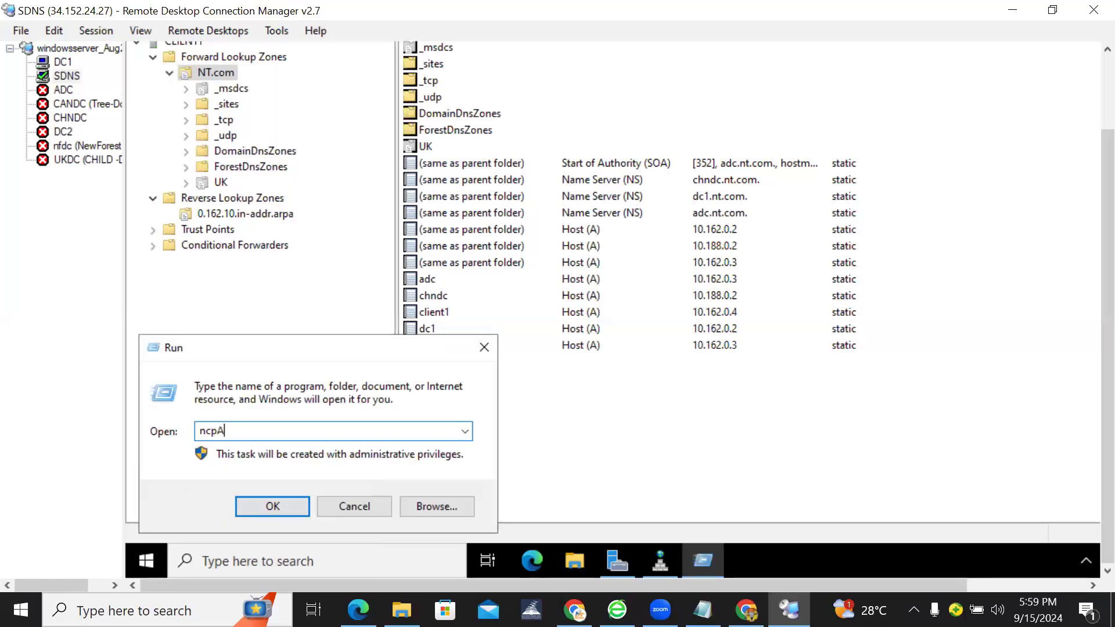
key(Return)
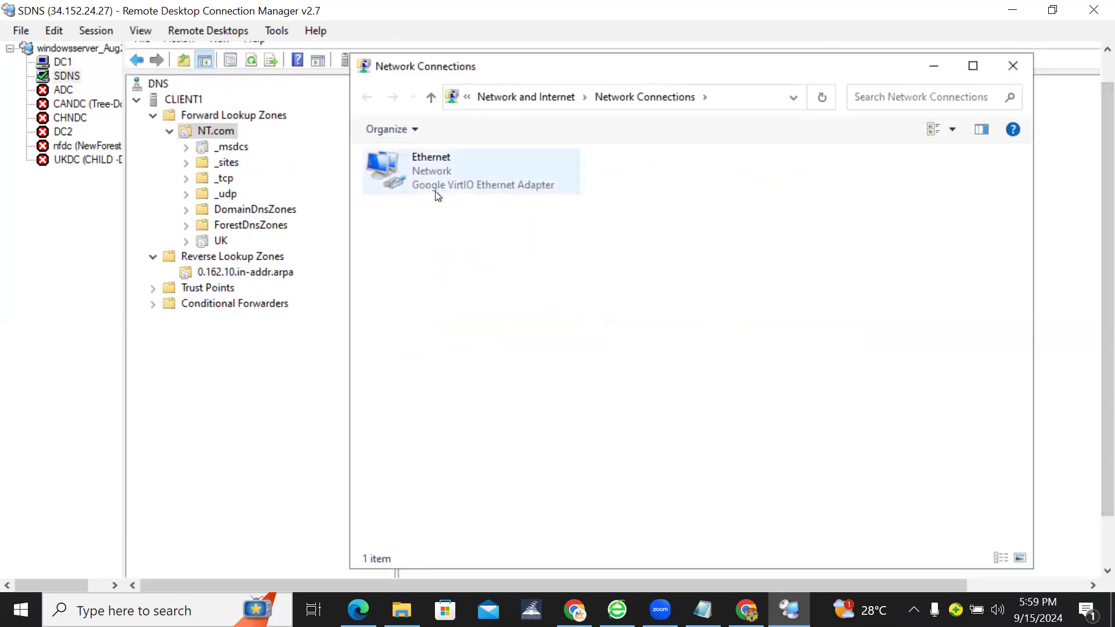
Set the Ethernet adapter's IPv4 alternate DNS server to 10.162.0.4 and close its properties.
right_click(434, 191)
click(489, 358)
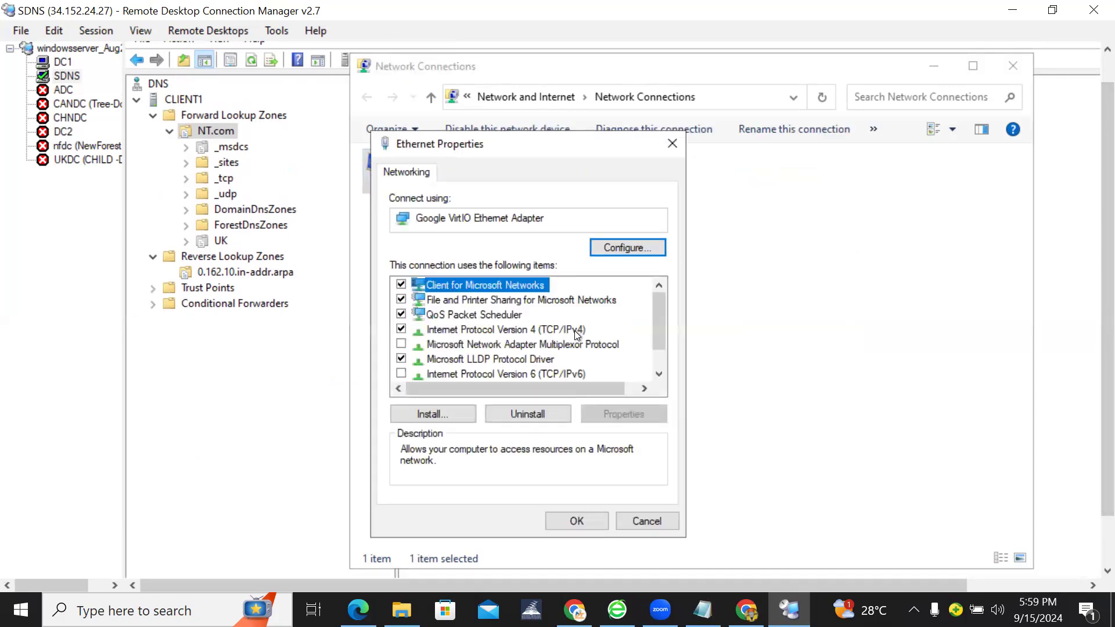
click(574, 330)
click(610, 416)
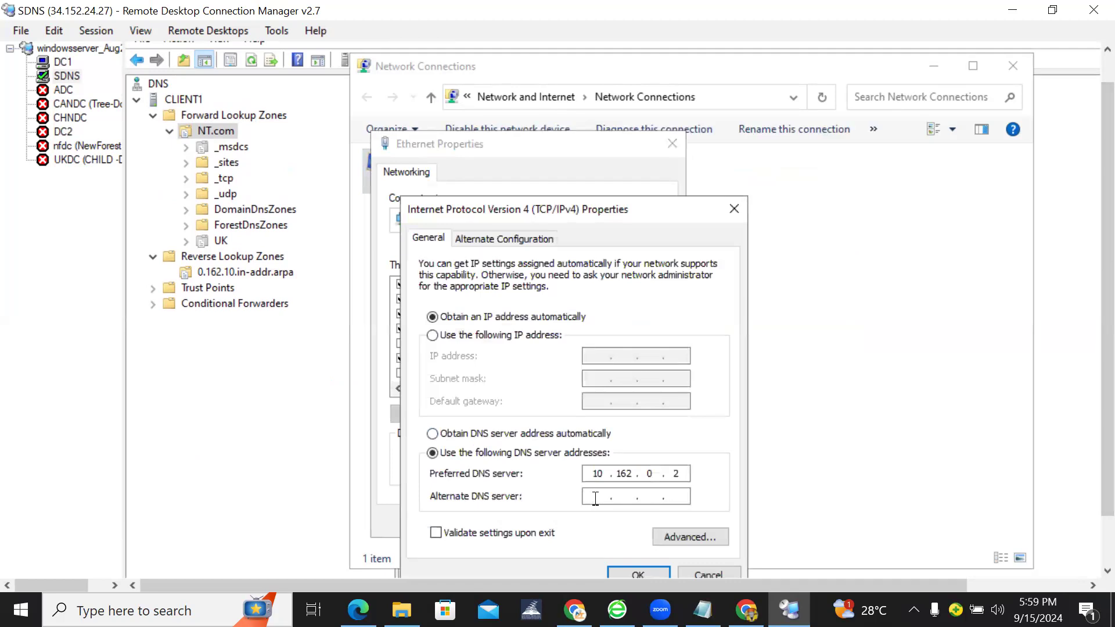
text(10 . 162 . 04)
key(BackSpace)
text(.4)
drag(629, 214, 641, 150)
click(650, 511)
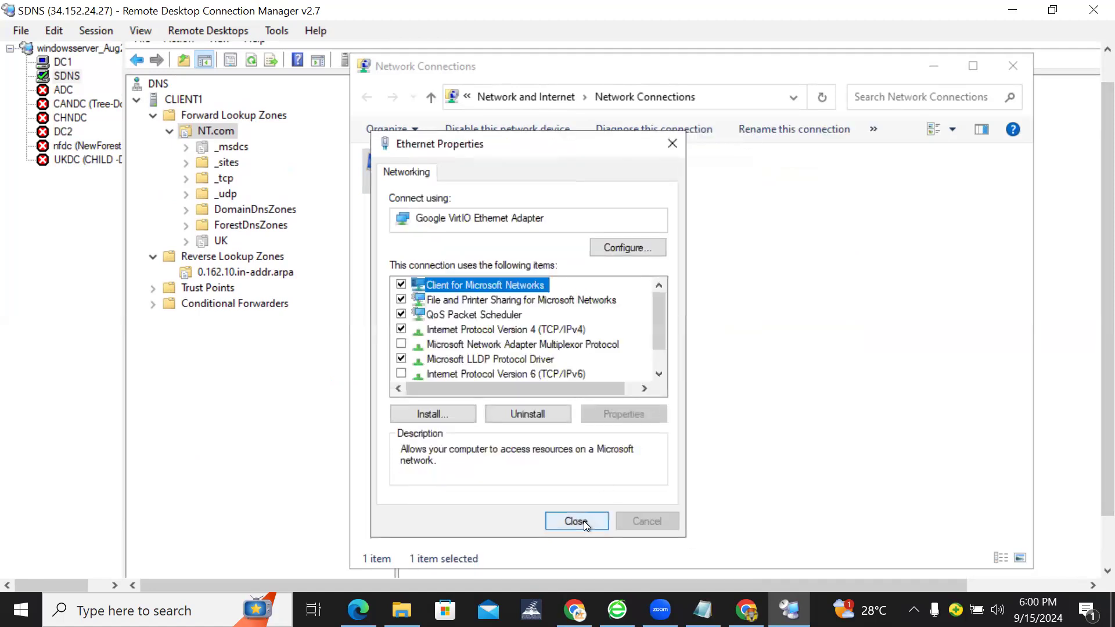
click(584, 521)
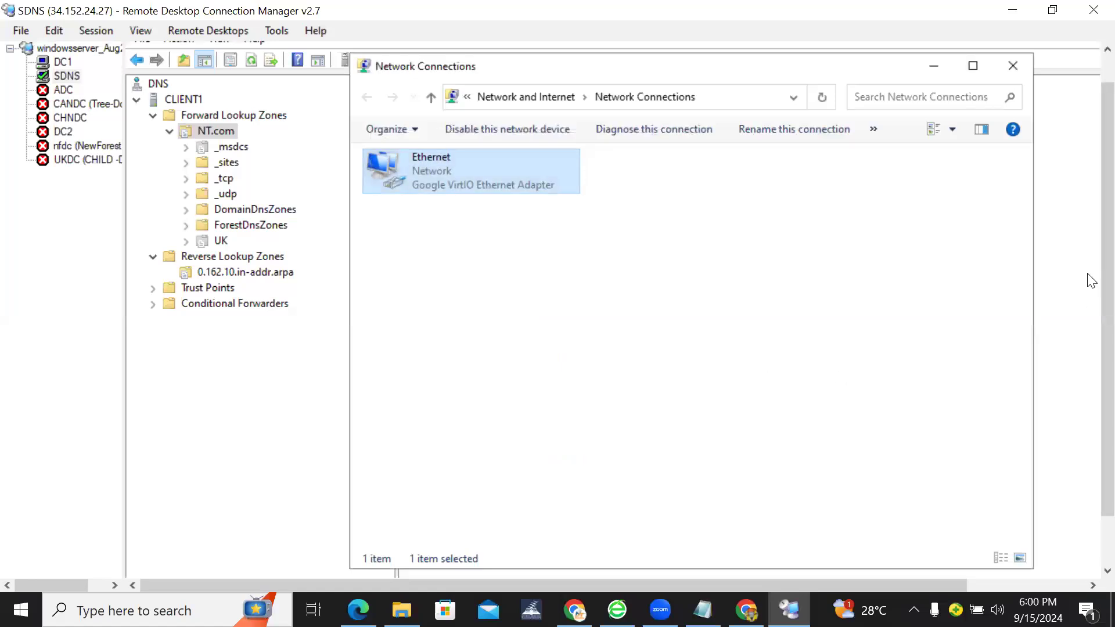
Check the records of the secondary reverse and NT.com zones again and compare them with the DC1 session.
scroll(1091, 314, down, 2)
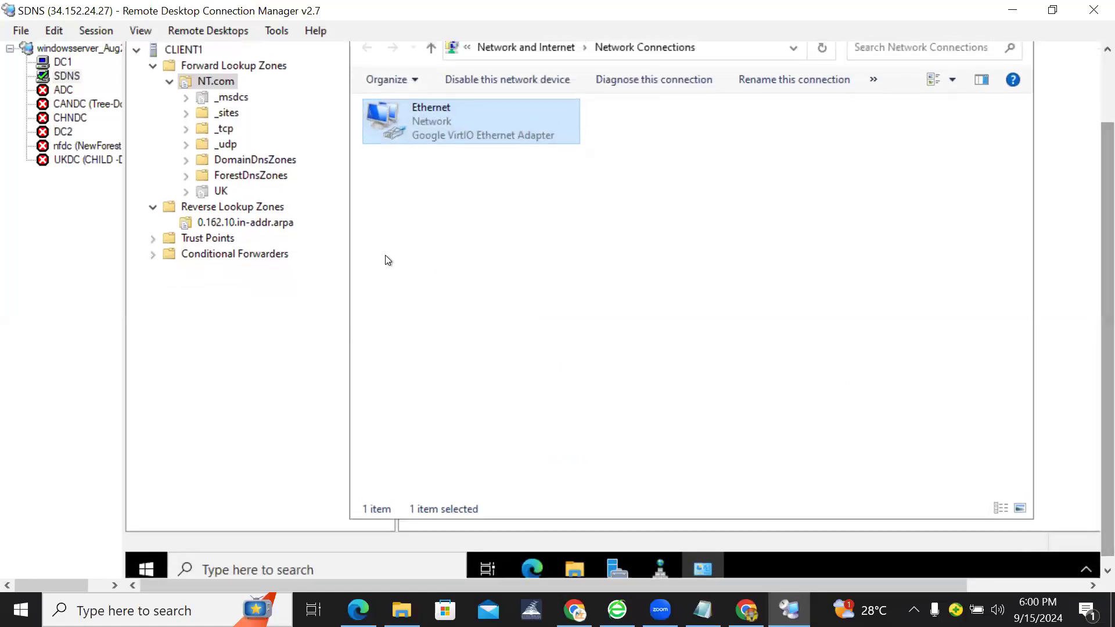
click(232, 223)
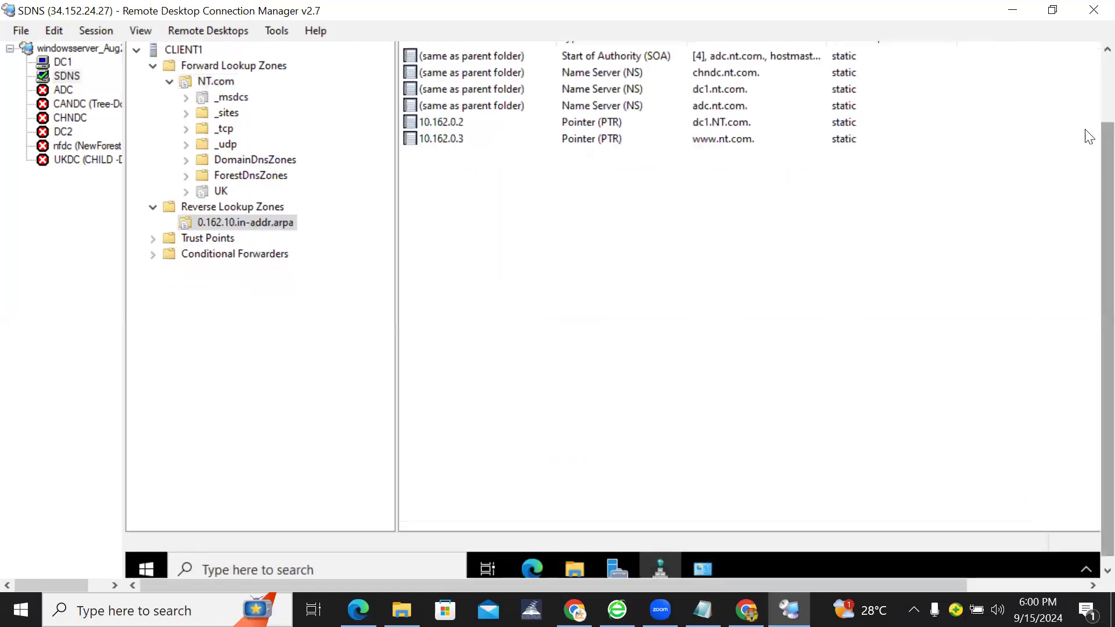
scroll(1089, 137, up, 3)
click(210, 168)
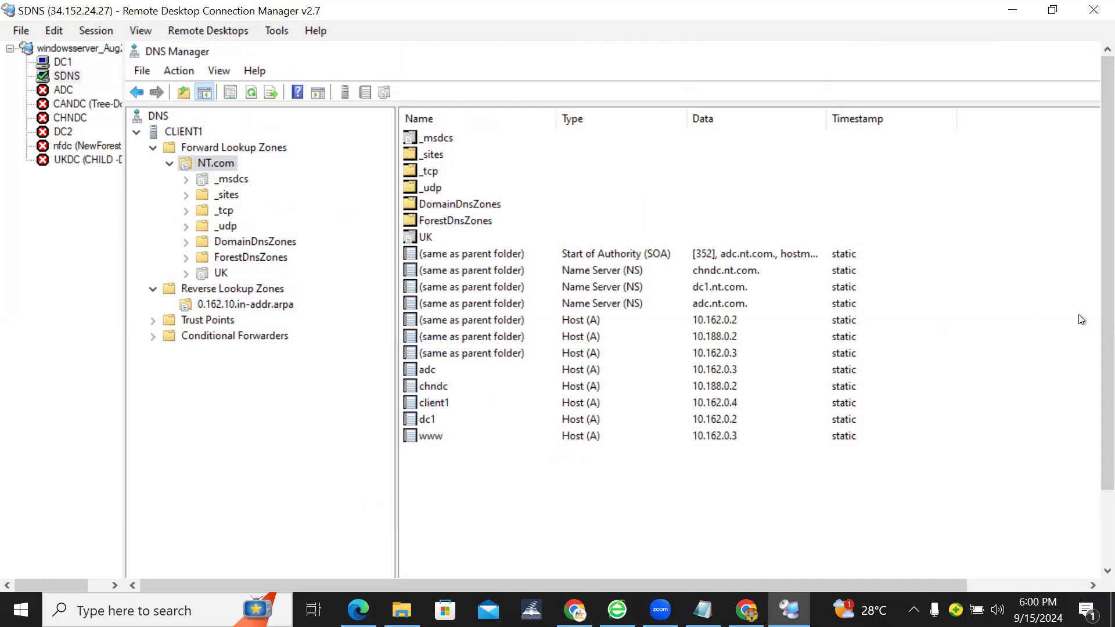
scroll(1091, 262, down, 1)
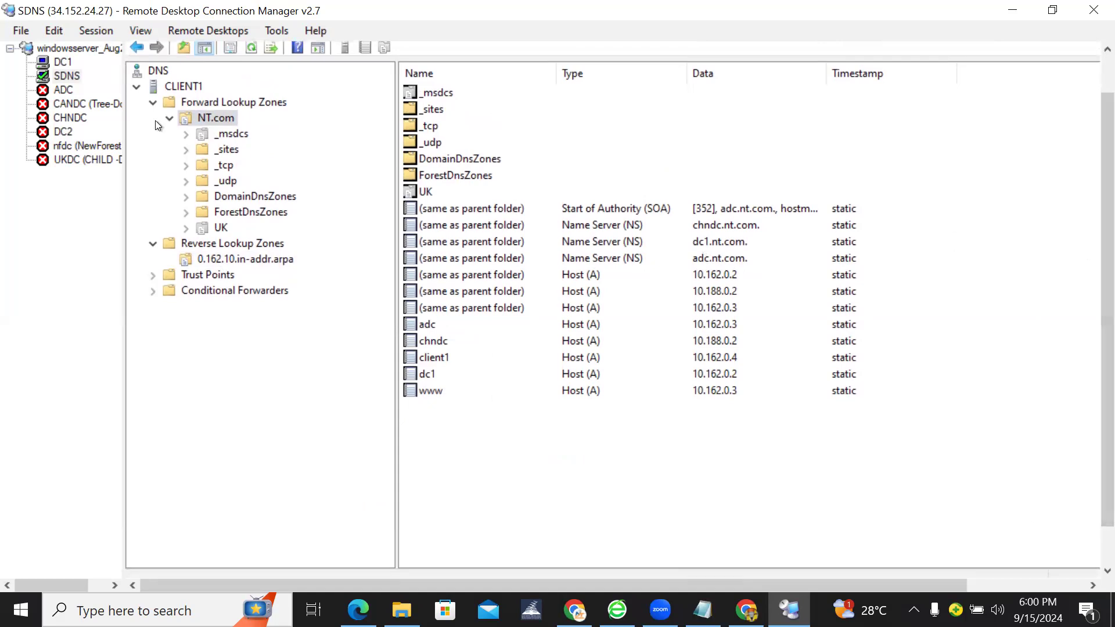
click(62, 61)
click(67, 75)
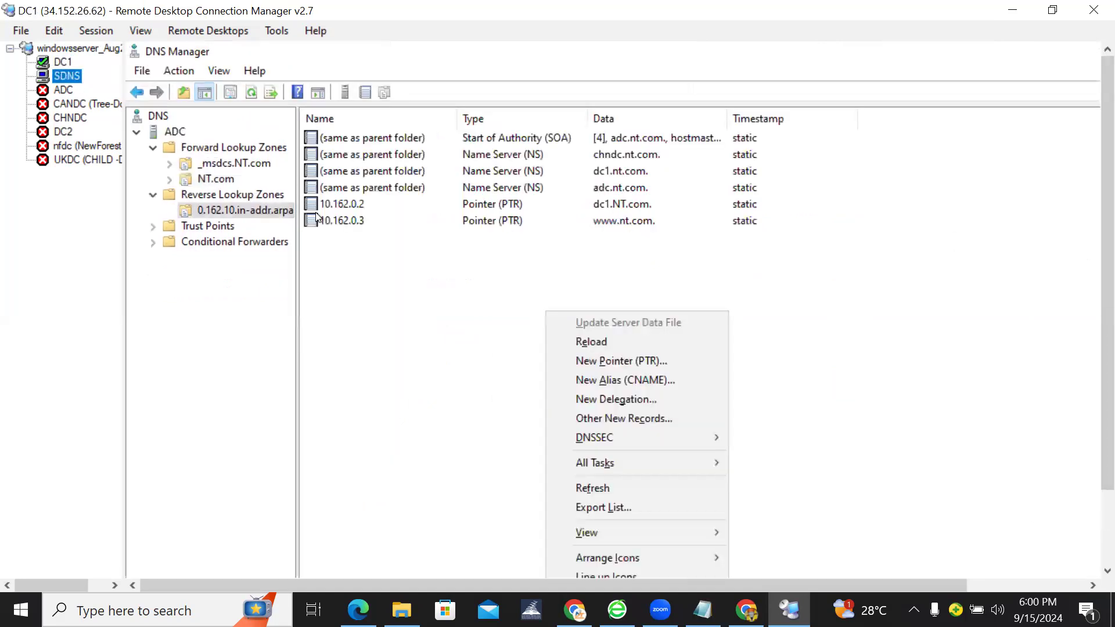
Switch to Notepad, copy "DNS backup" to a new line at the end, and append ": default or GUI we cannot take back up directly".
click(703, 610)
click(339, 498)
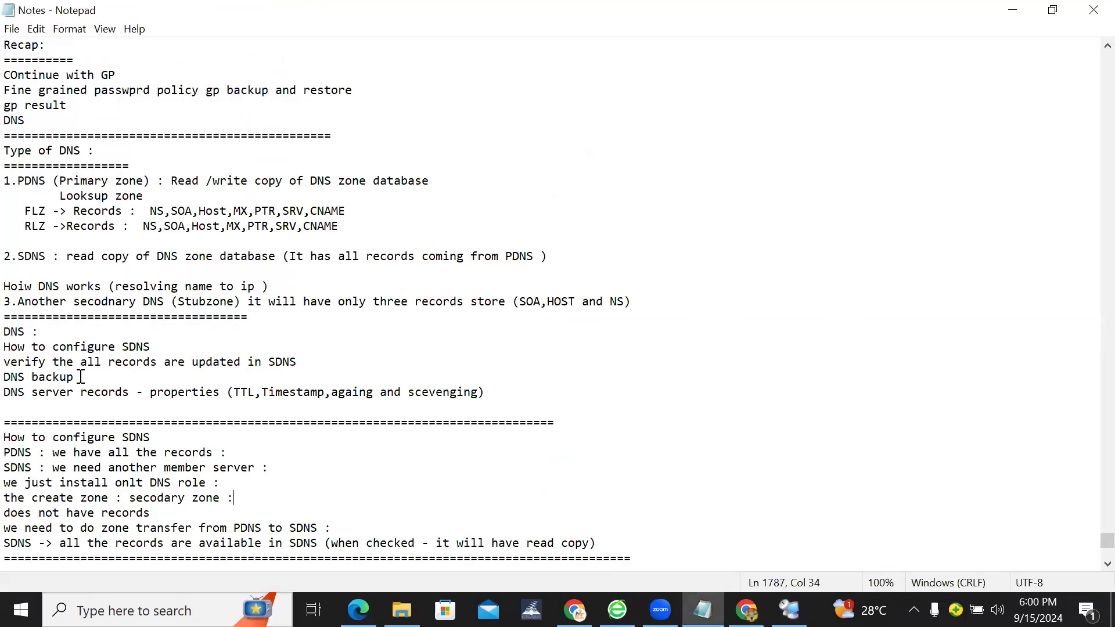
drag(81, 377, 9, 378)
key(ctrl+c)
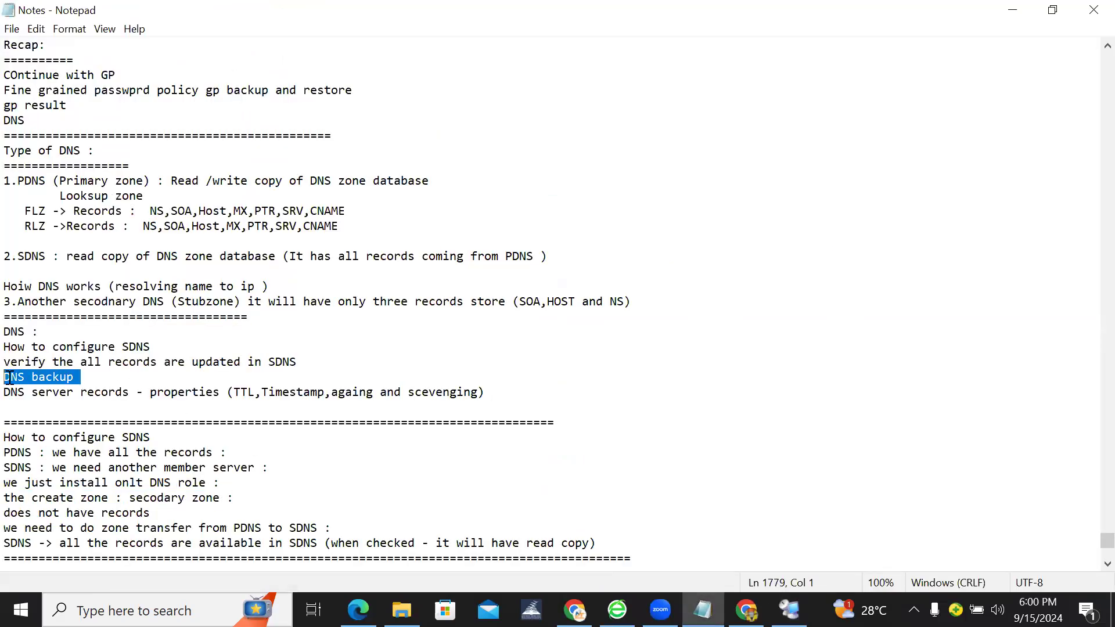
click(647, 556)
key(Return)
key(ctrl+v)
text(:)
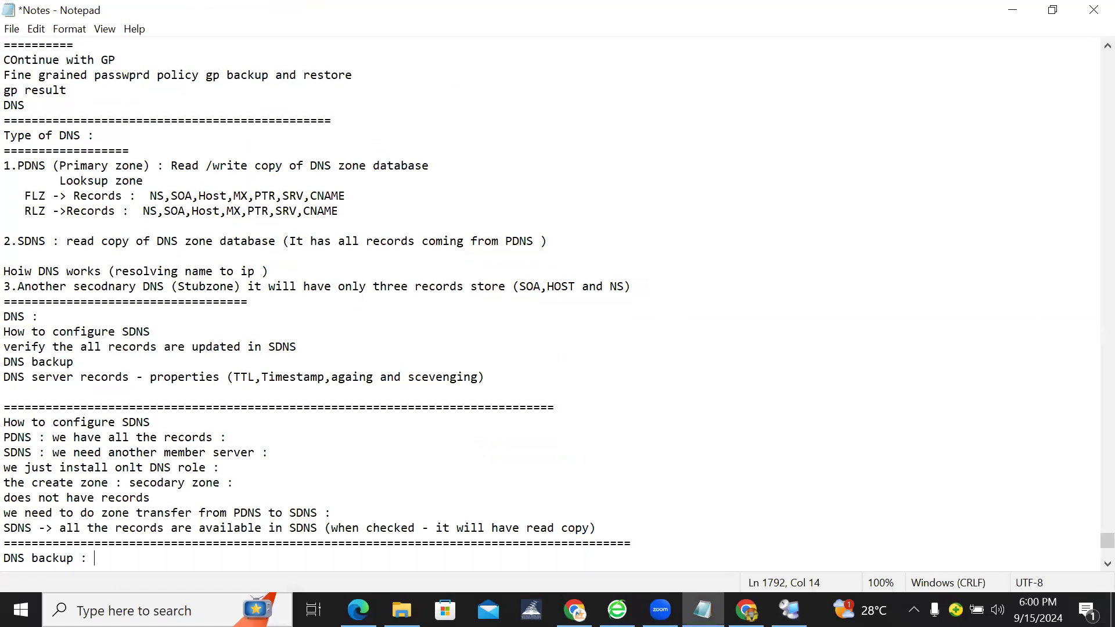
text(  default or GUO we canno)
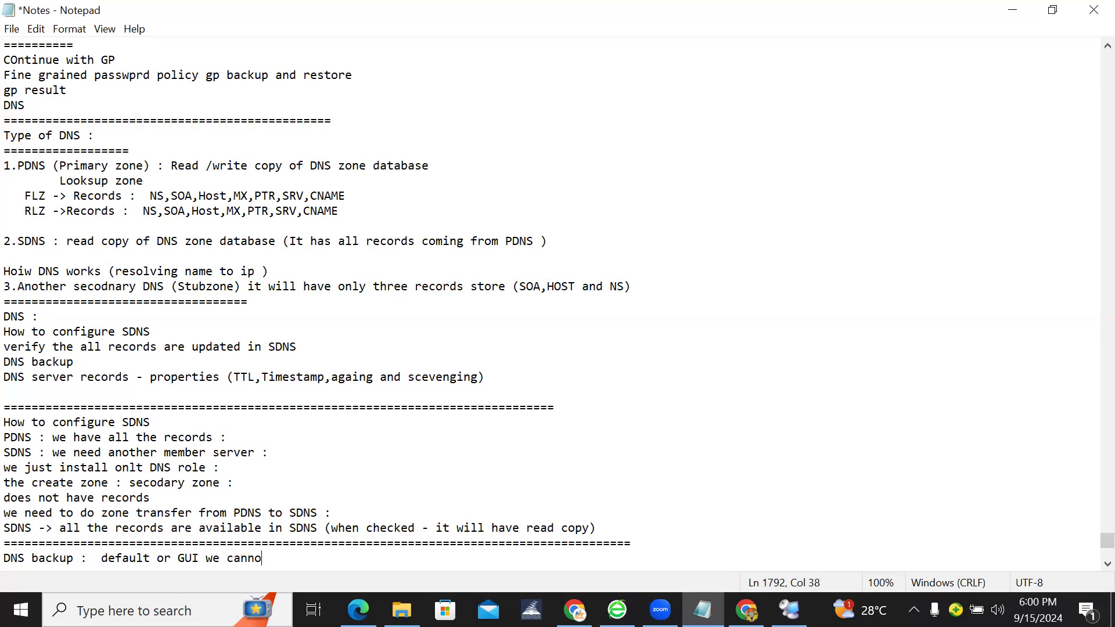
text(t take back up directly)
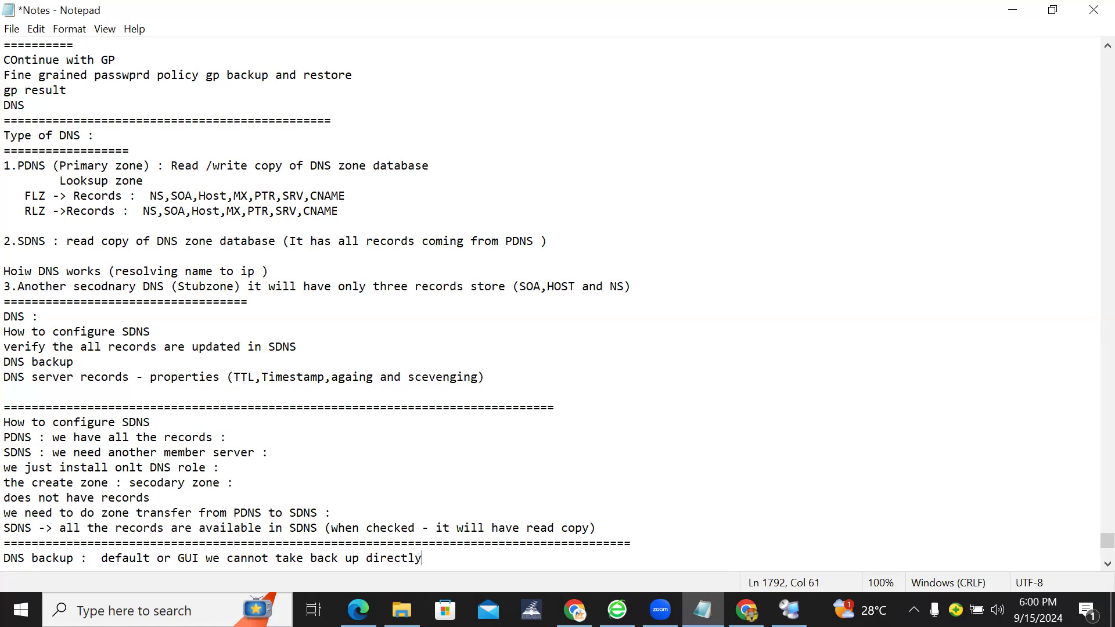
End the DNS backup line with " :" and add "default we have DNS back folder DNS database : path :" on a new line.
text( :)
key(Return)
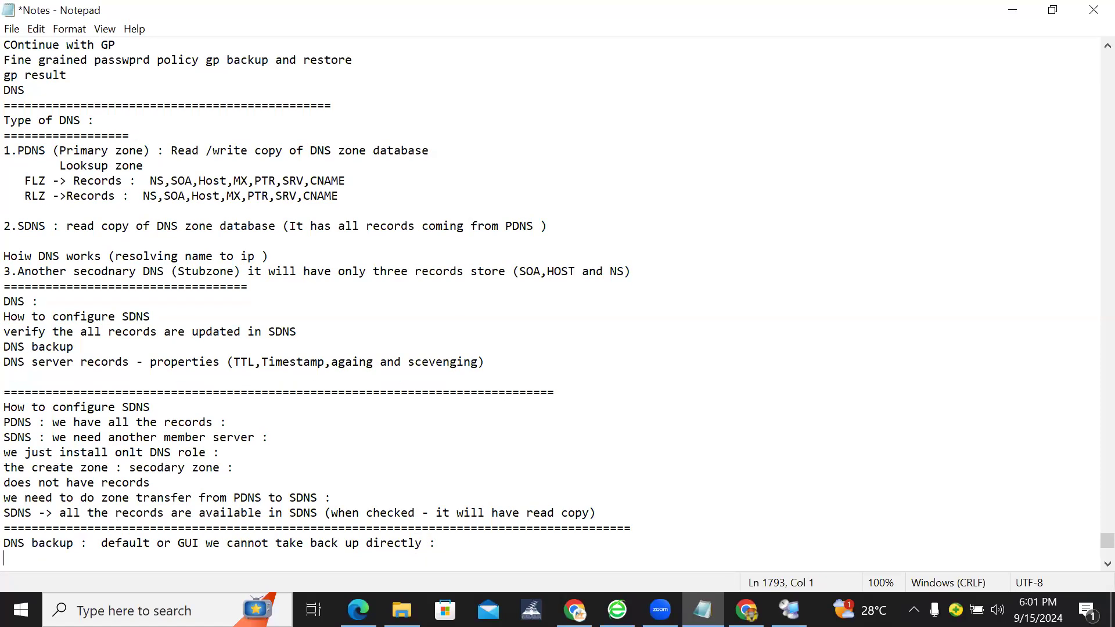
text(default we have DNS back folder)
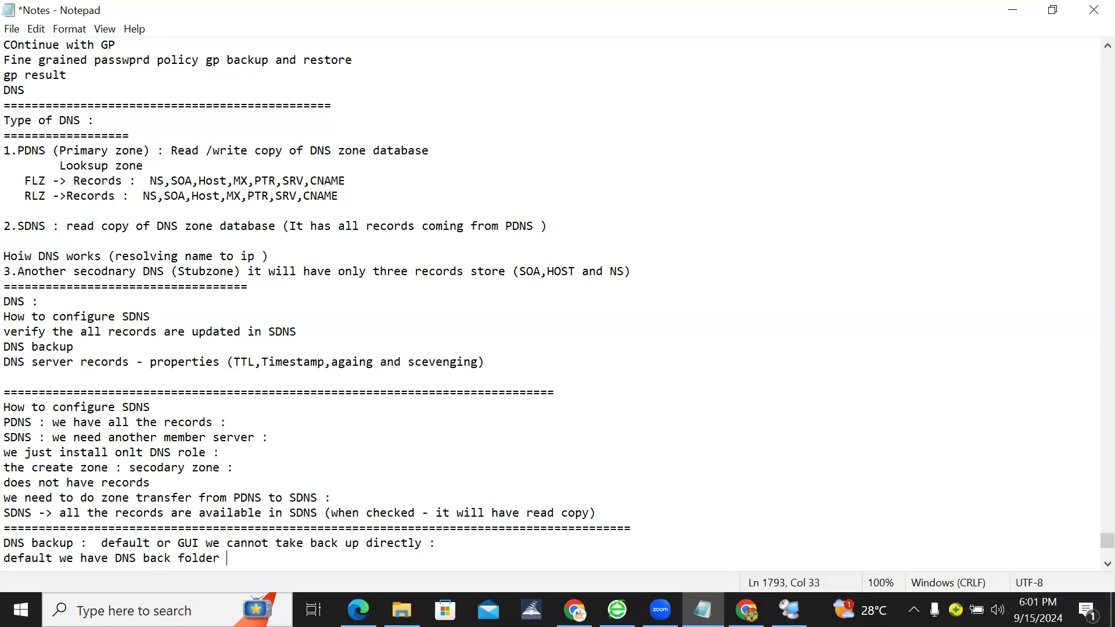
text( DNS datace)
key(BackSpace)
text(base : path :")
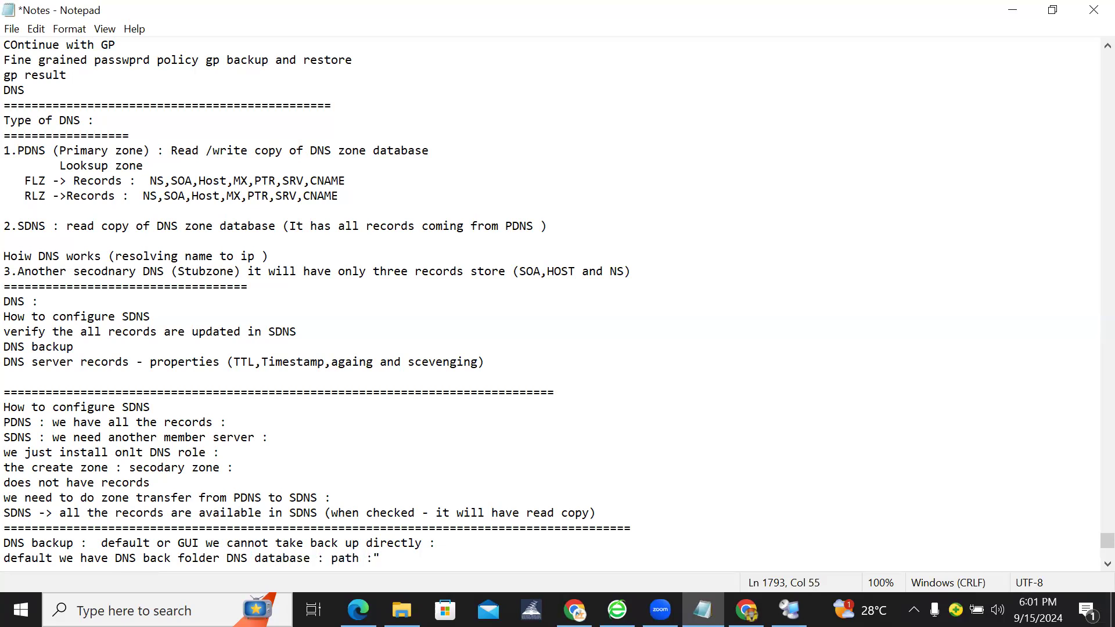
Complete the DNS database path in the notes as C:\windows\system32\dns.
text(C:)
key(Return)
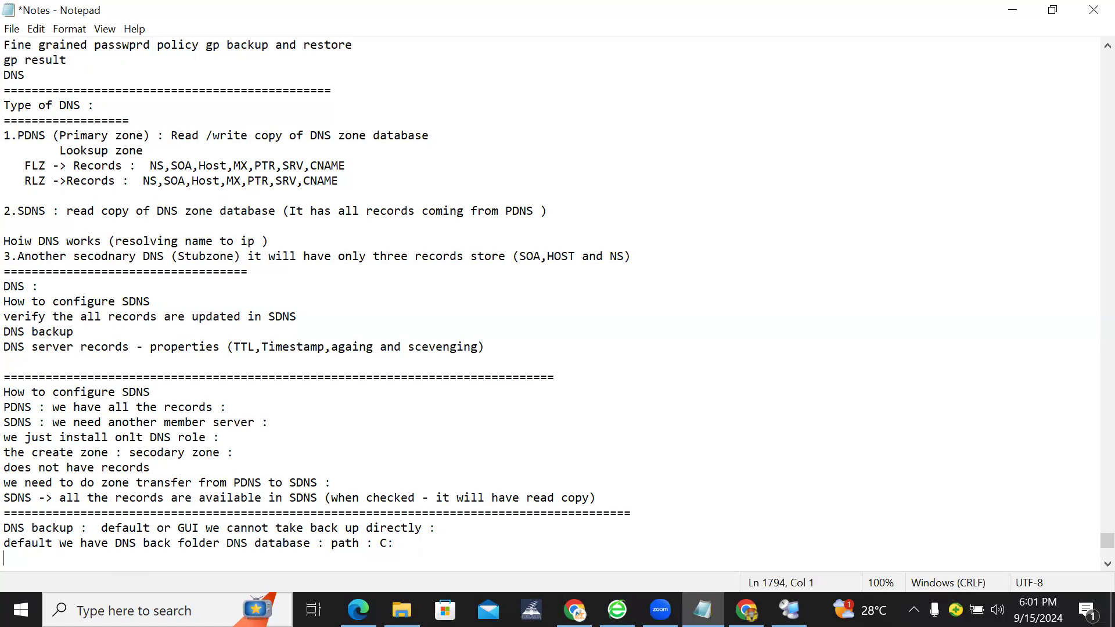
text(\)
click(417, 535)
click(400, 541)
text(\windows\system32)
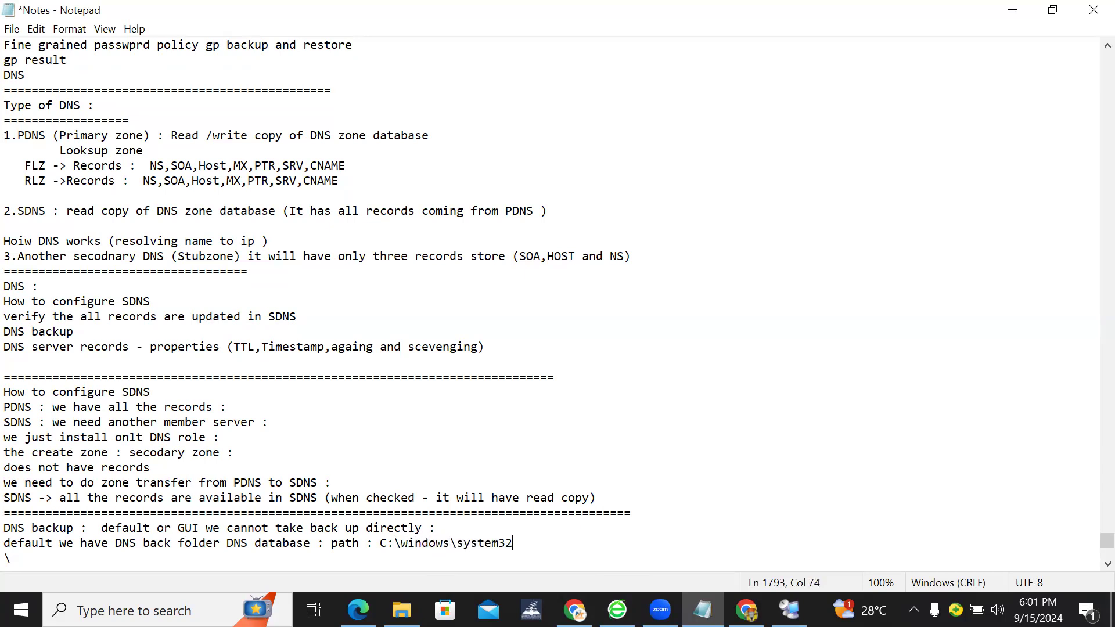
text(\dns)
Switch to the DC1 session in Remote Desktop Connection Manager and open Local Disk (C:) in File Explorer.
click(790, 610)
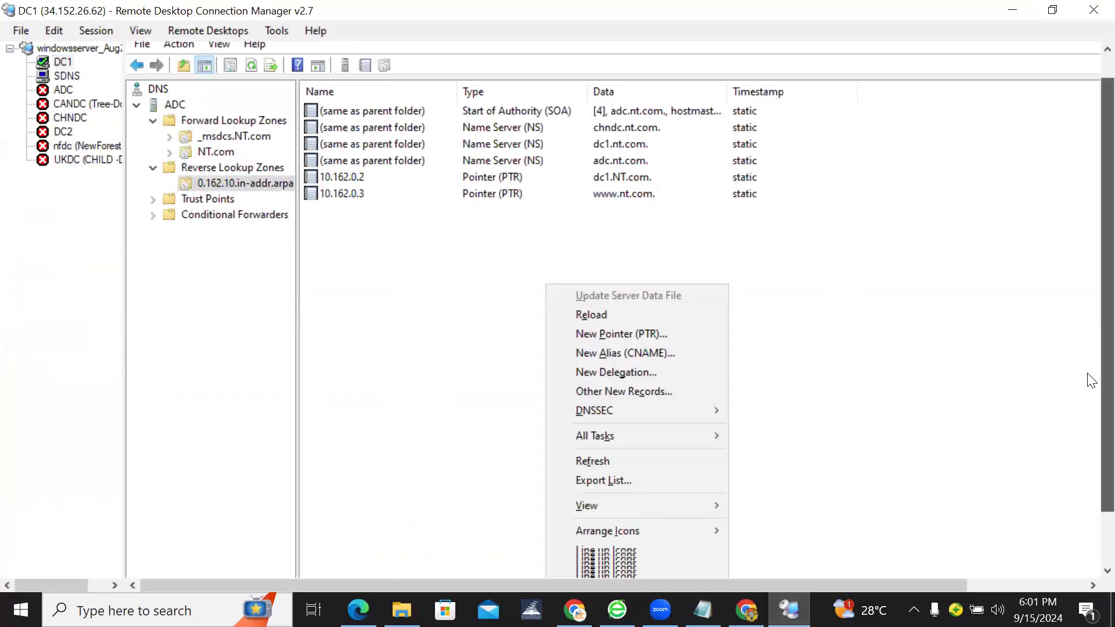
click(588, 564)
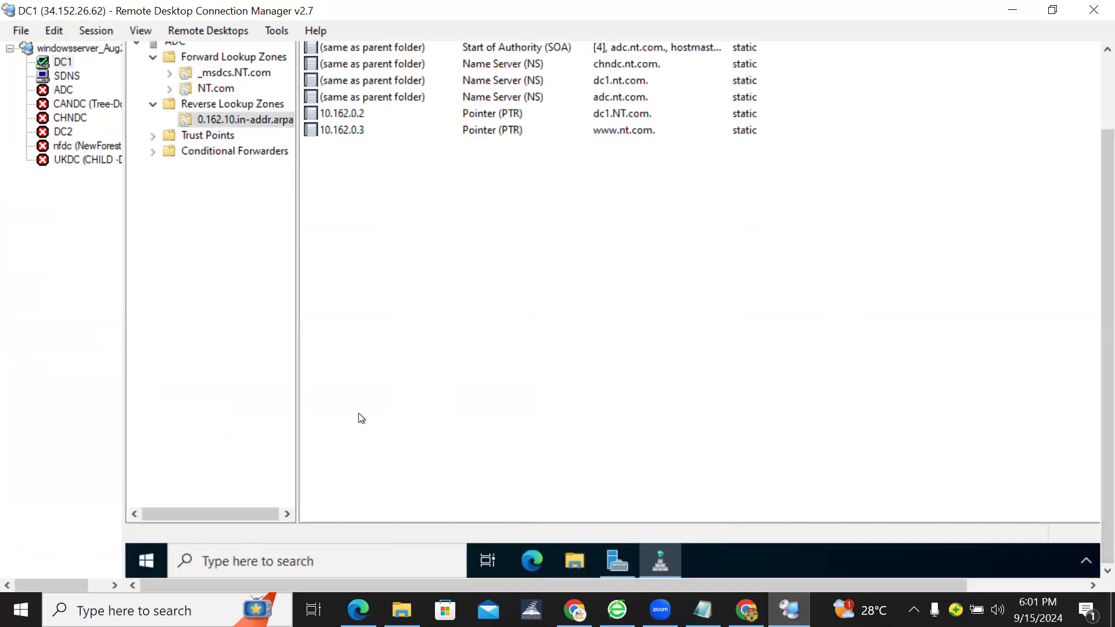
click(574, 561)
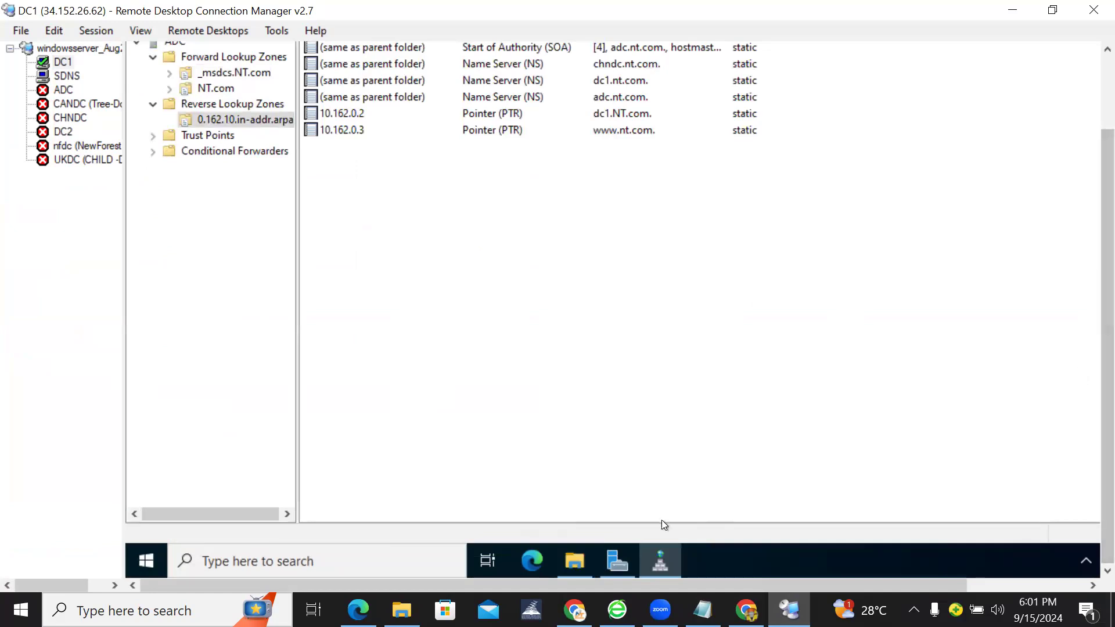
click(576, 564)
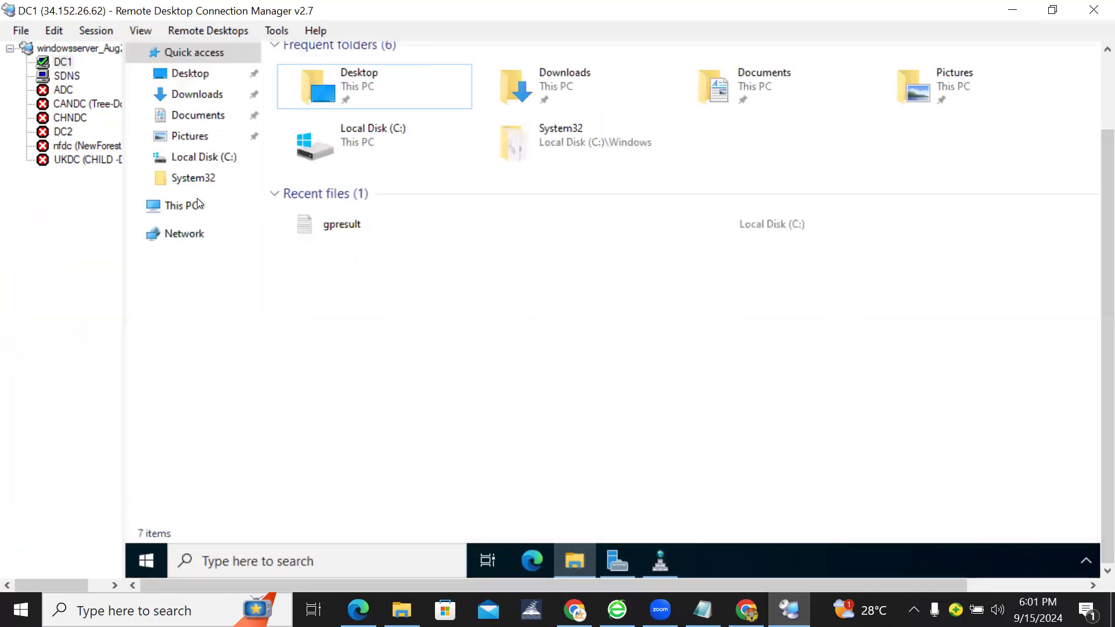
click(198, 204)
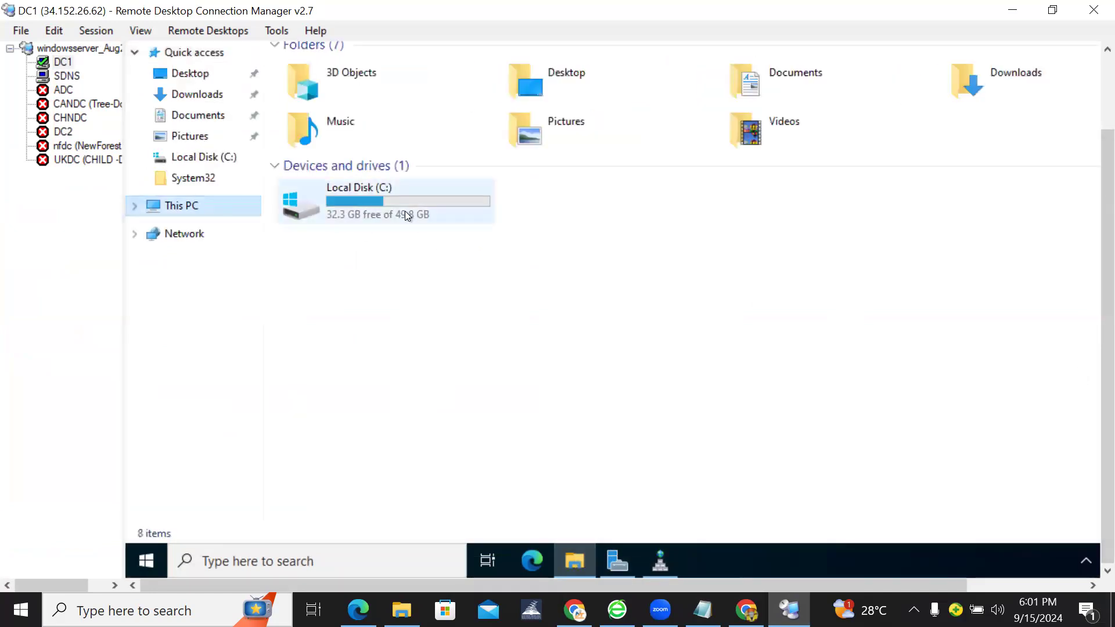
double_click(405, 211)
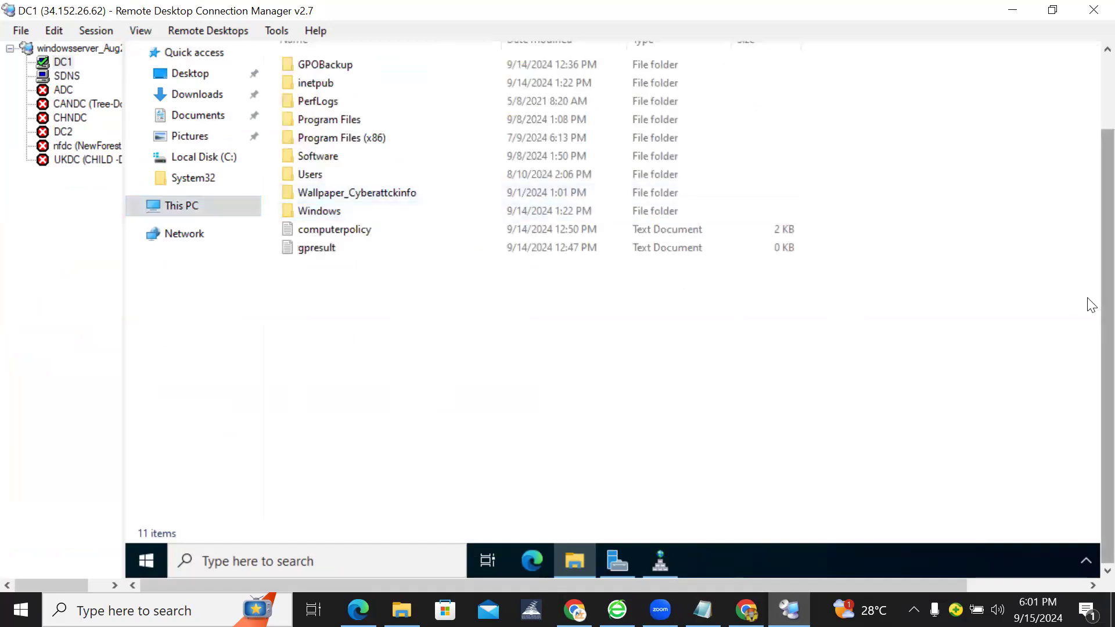
Browse from the C: drive to the Windows\System32\dns folder.
scroll(1088, 203, up, 3)
double_click(344, 305)
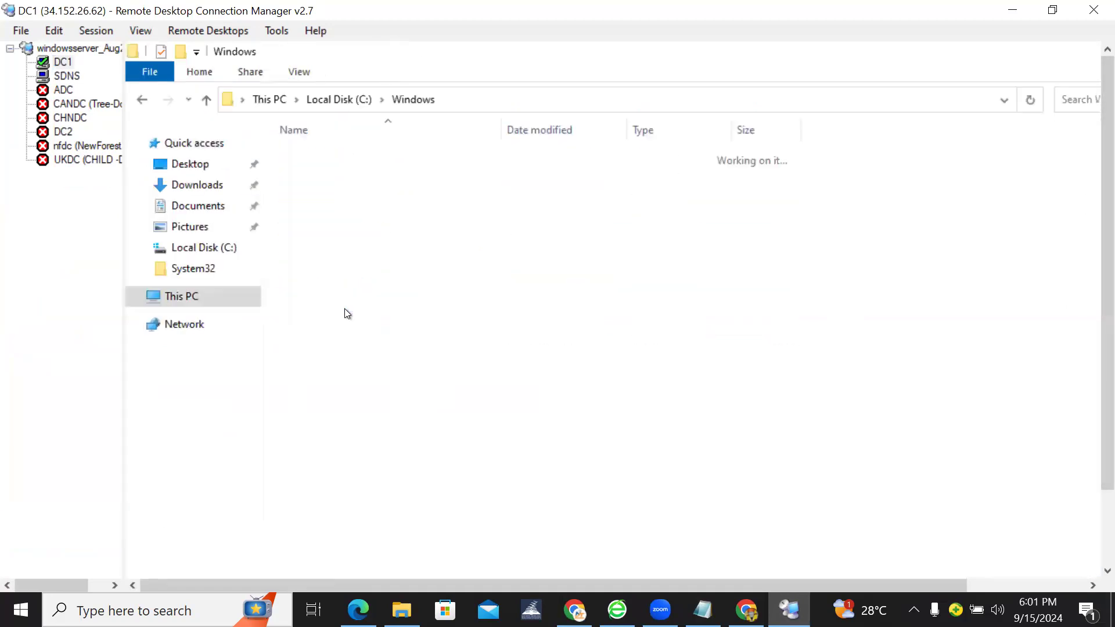
click(336, 322)
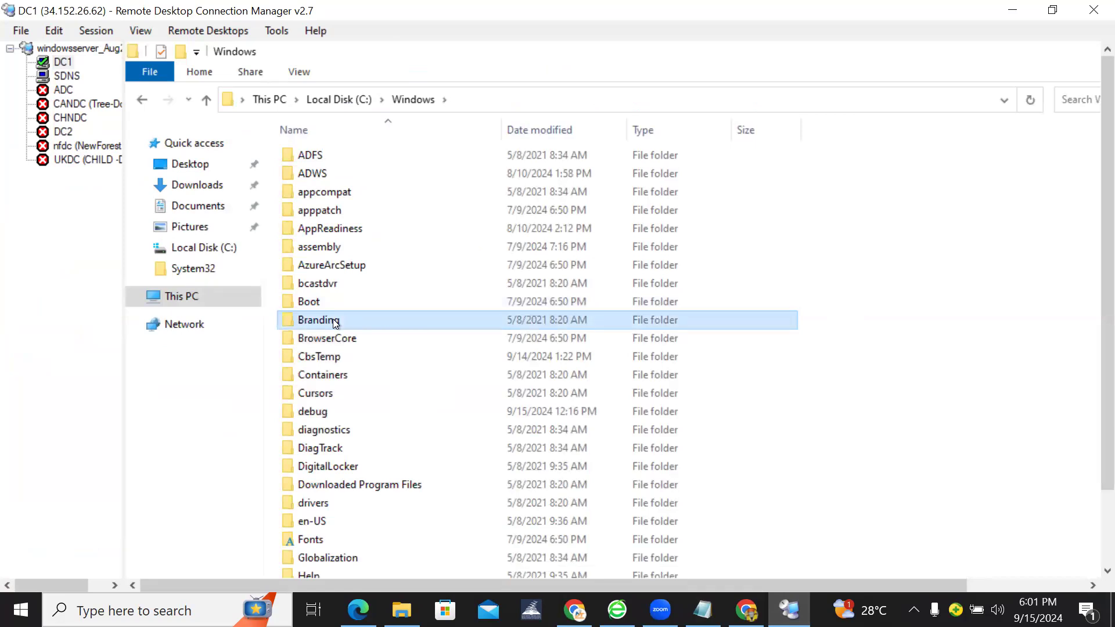
text(sys)
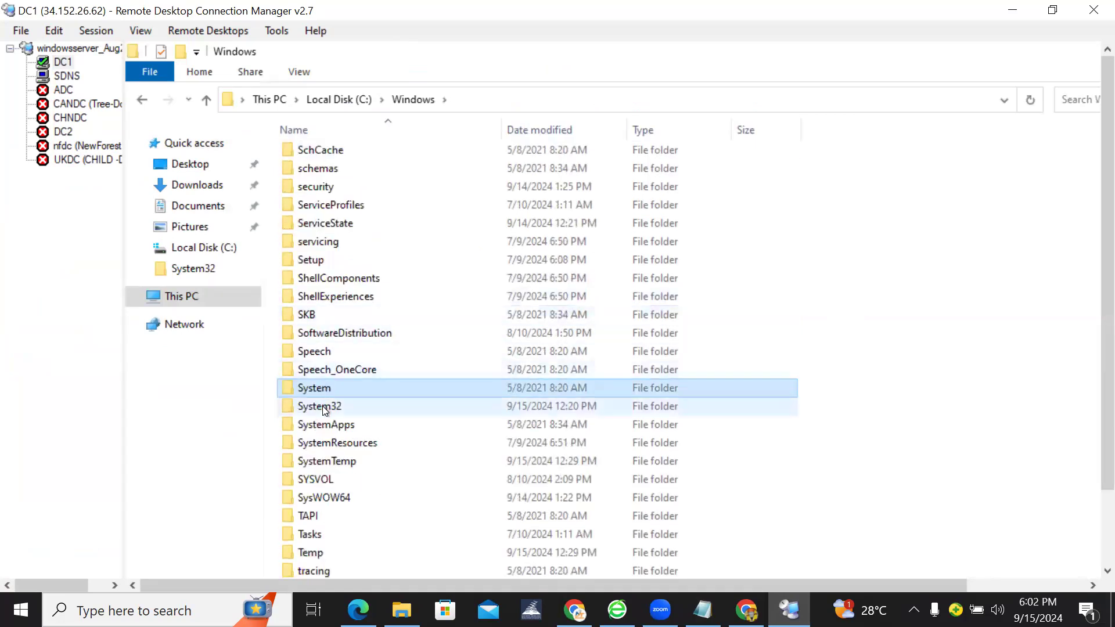
double_click(323, 406)
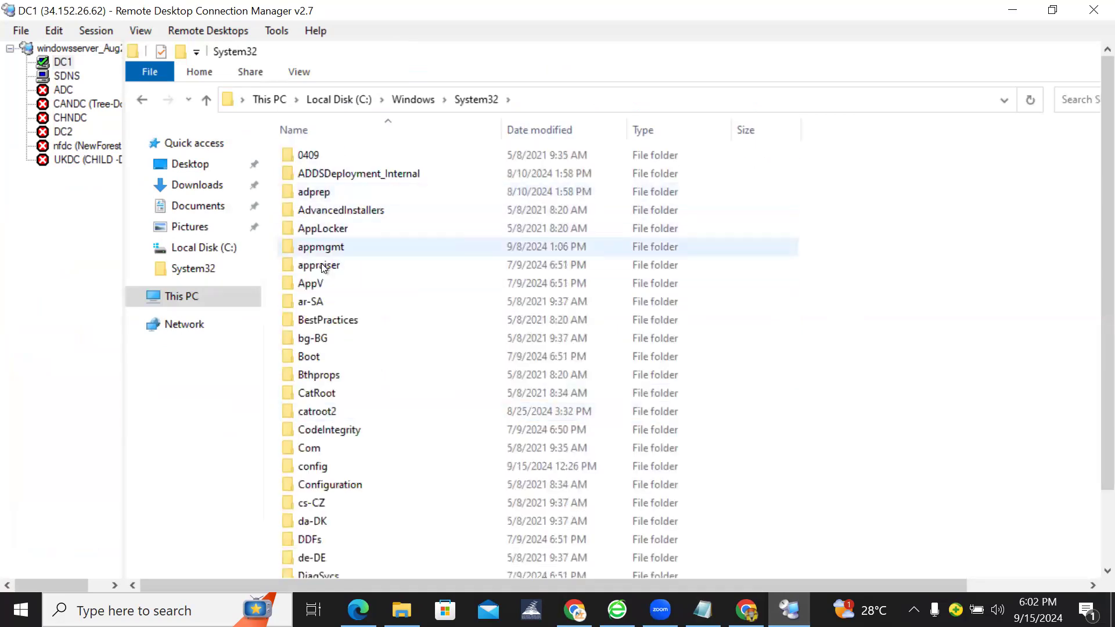
click(323, 267)
text(dns)
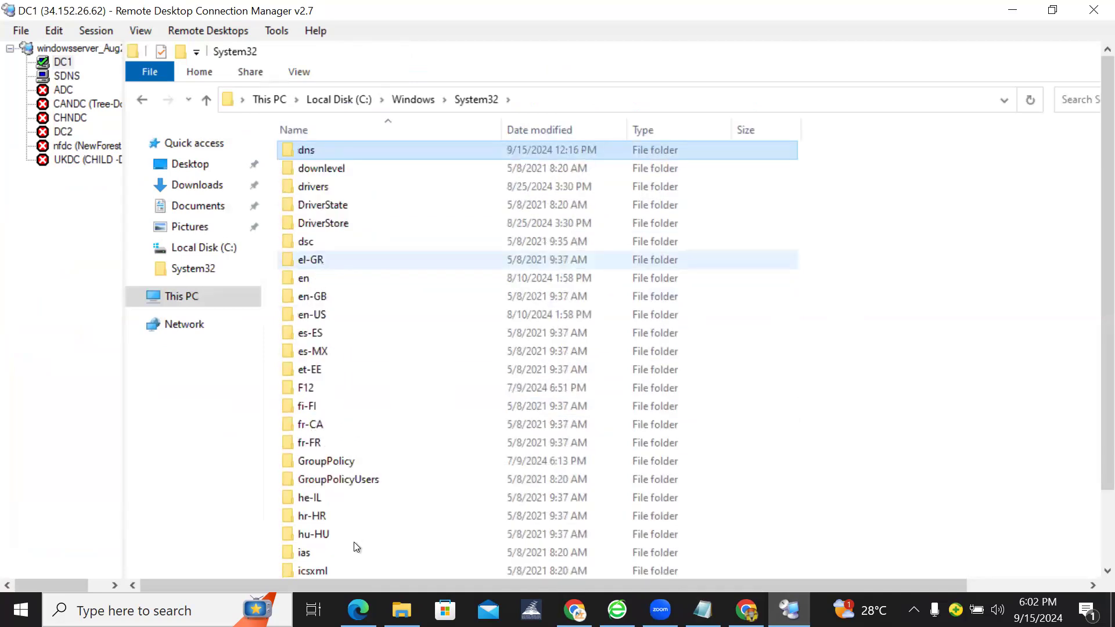
double_click(351, 149)
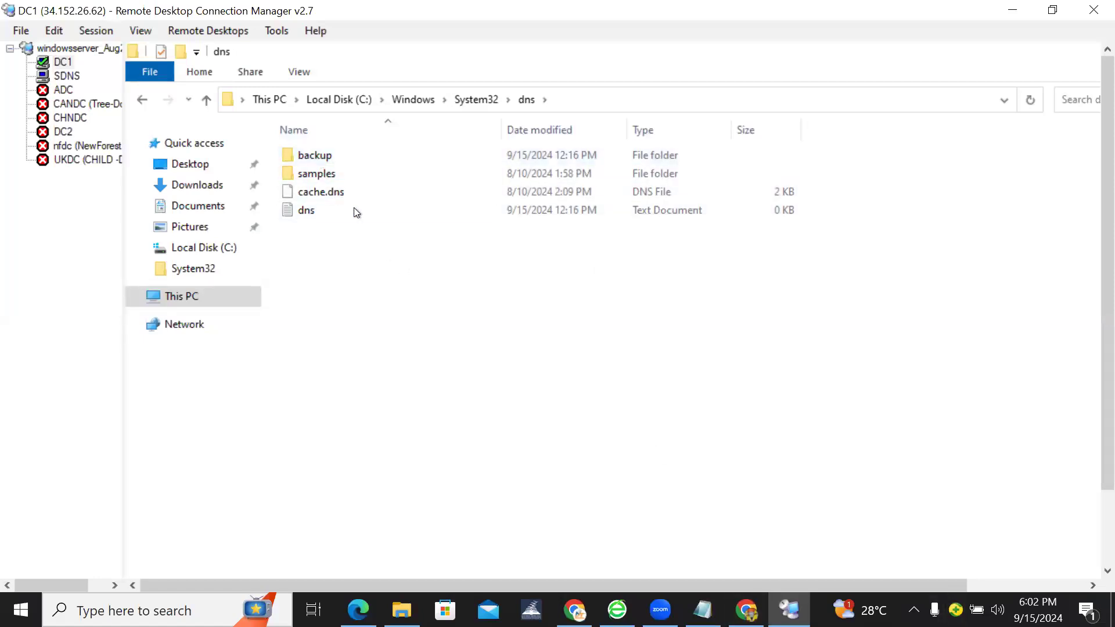
Inspect the dns text file in the backup folder and the contents of the samples folder, and return to the dns folder.
double_click(319, 157)
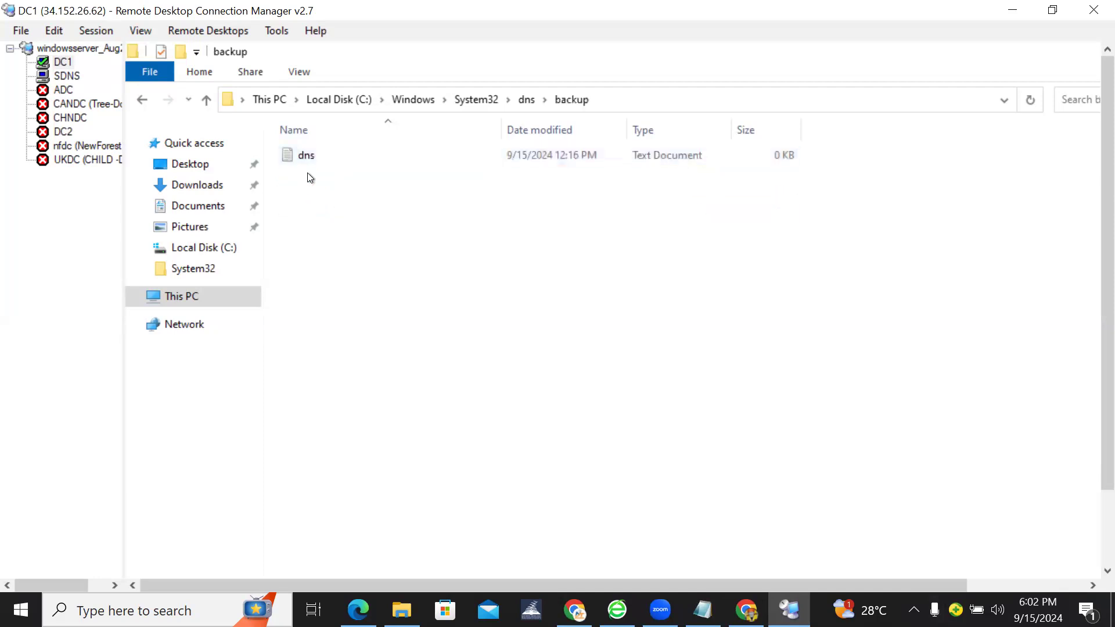
double_click(305, 157)
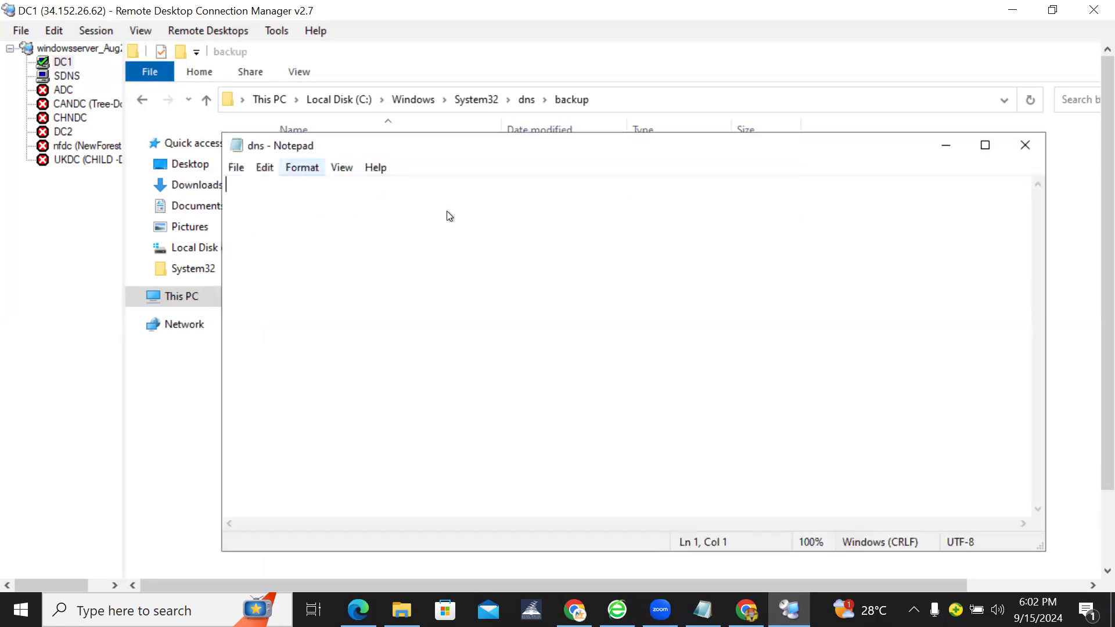
click(1025, 145)
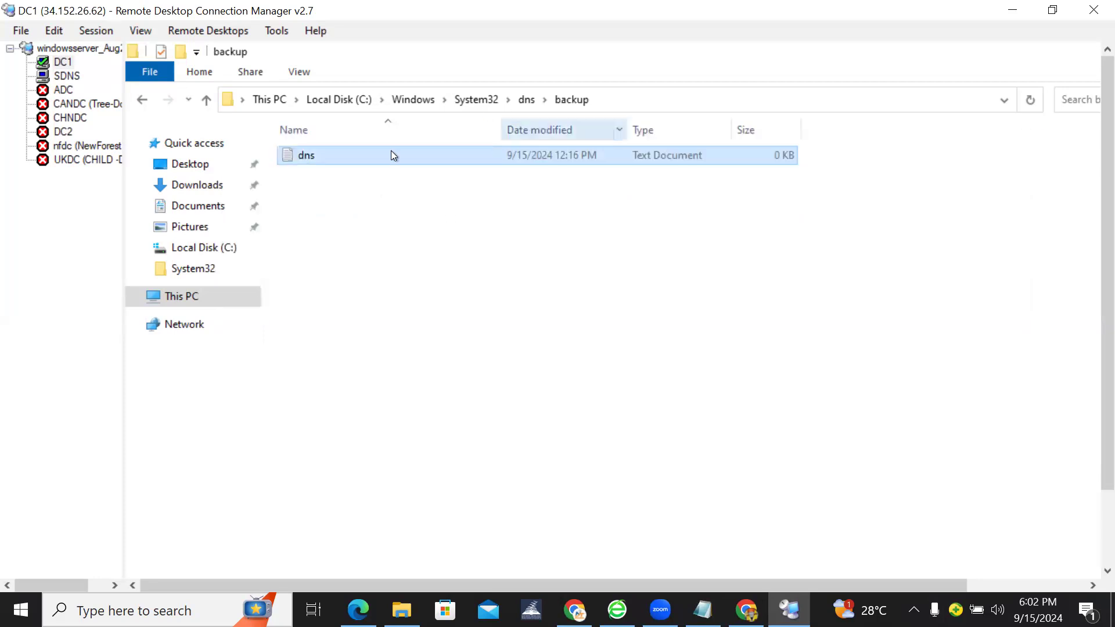
click(523, 101)
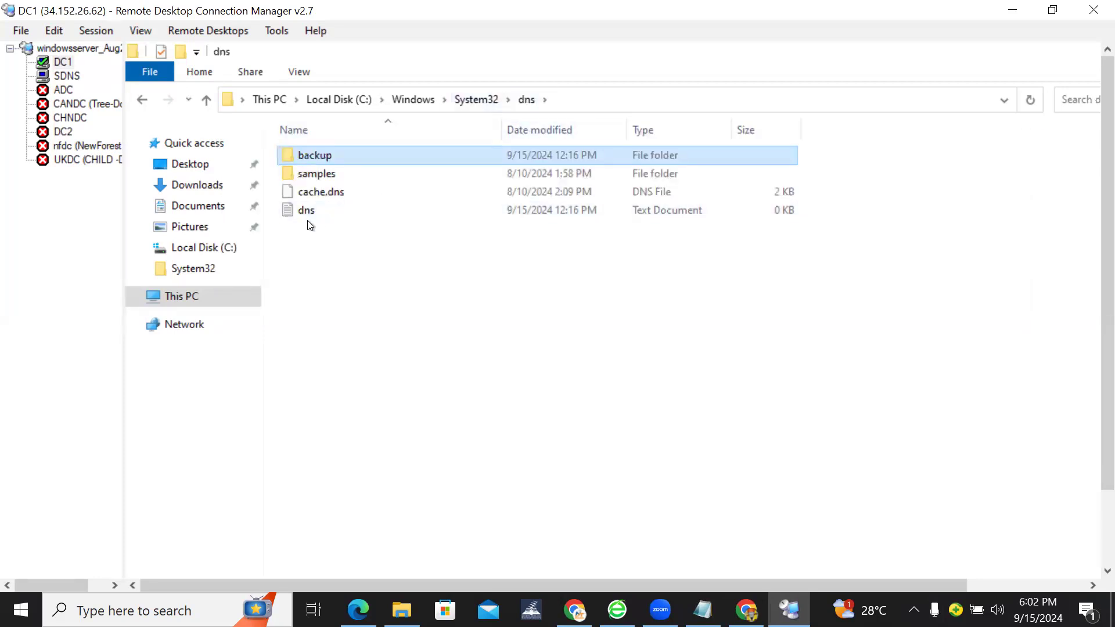
double_click(324, 175)
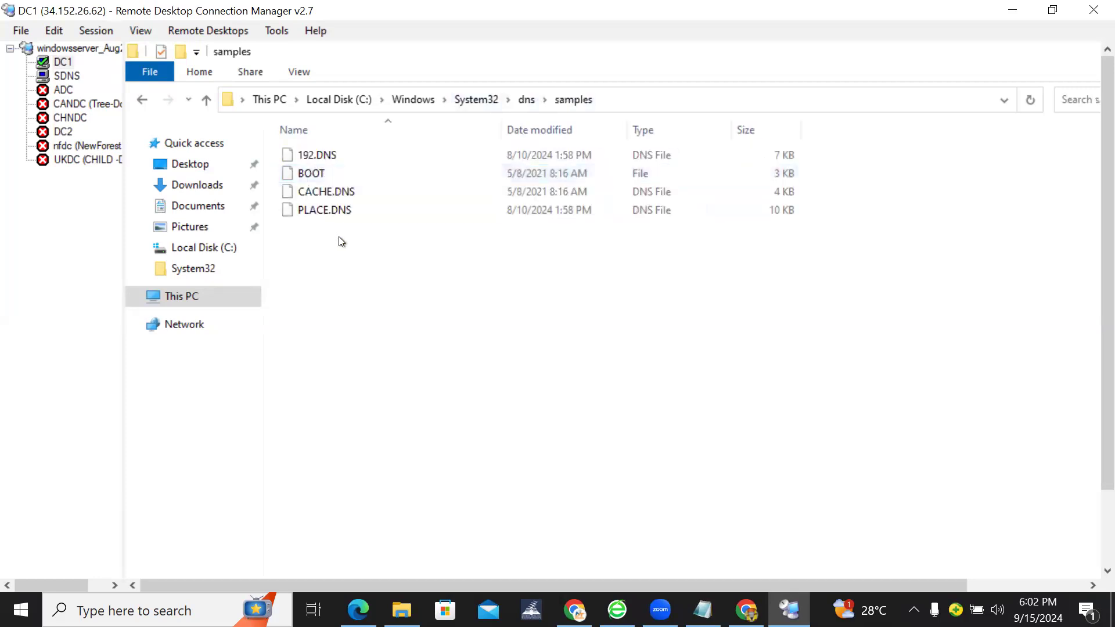
click(142, 99)
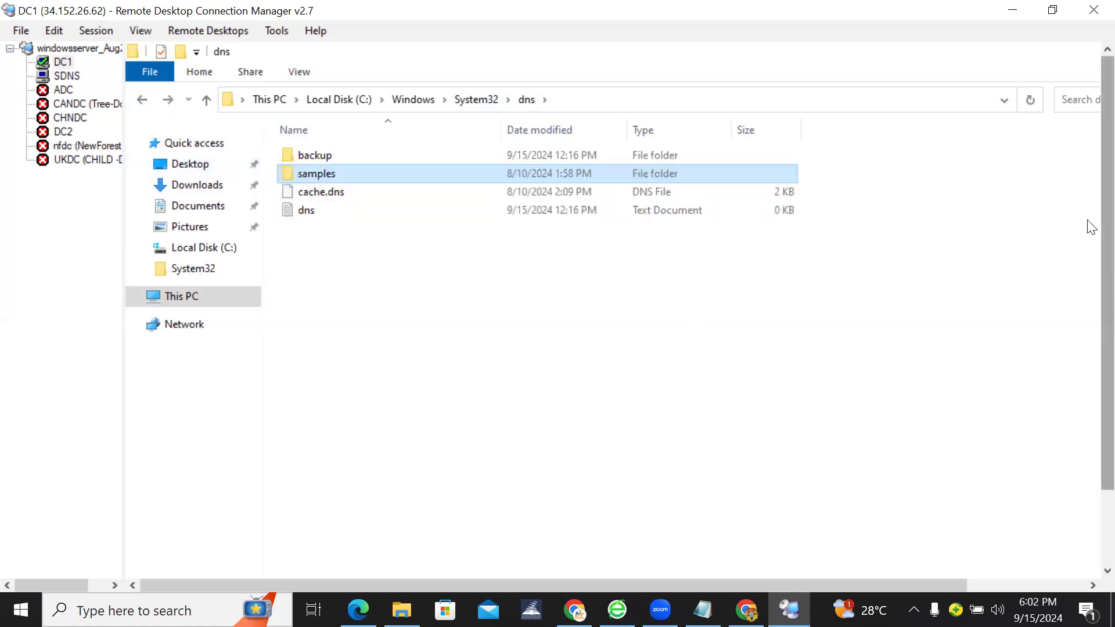
Open a Command Prompt in the DC1 session and check the machine's name with hostname.
scroll(1091, 226, down, 1)
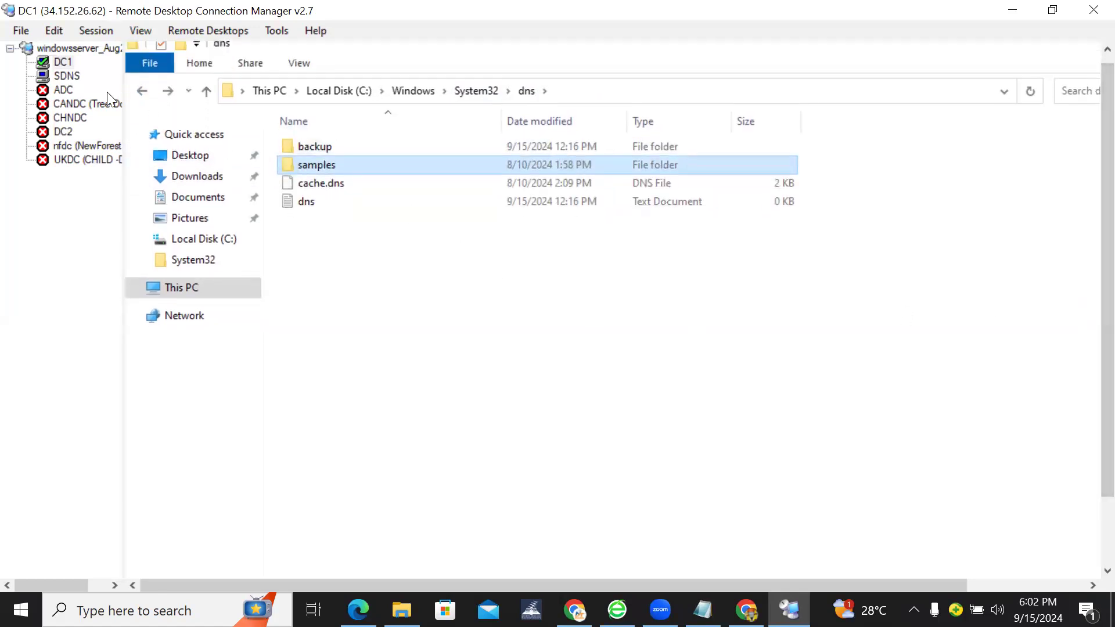
scroll(1091, 184, down, 5)
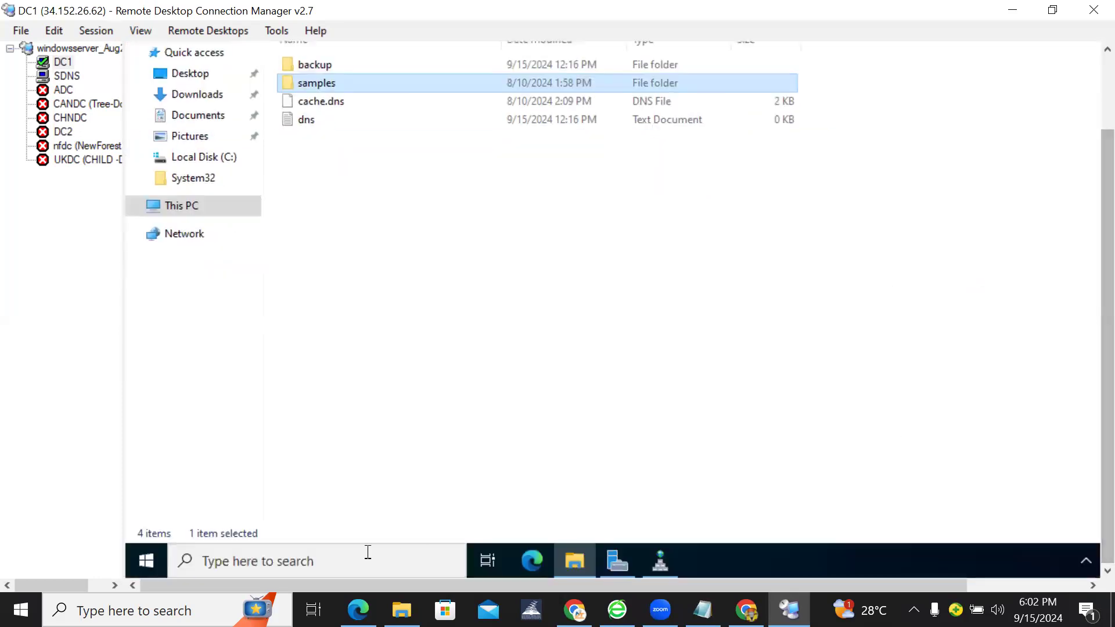
right_click(145, 554)
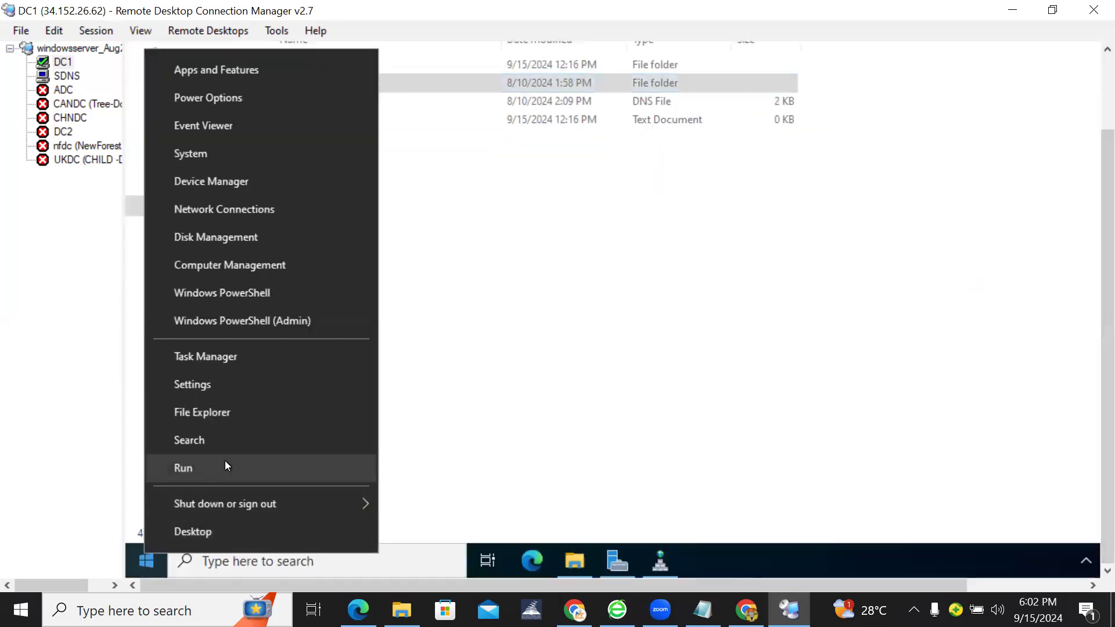
click(226, 465)
text(cmd)
key(Return)
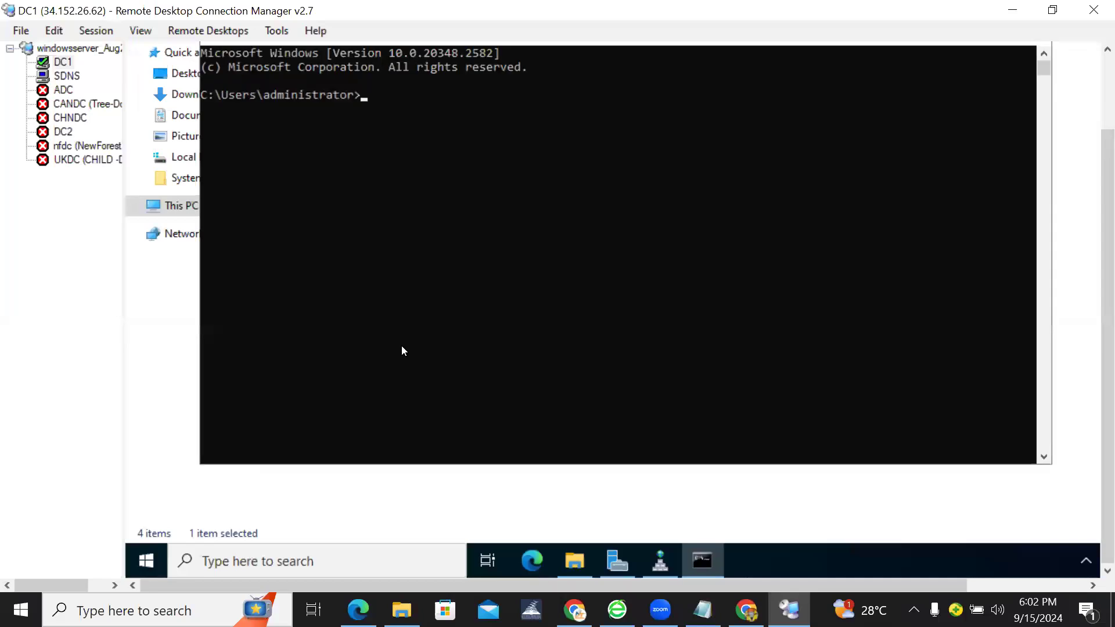
text(hostna,me)
key(Return)
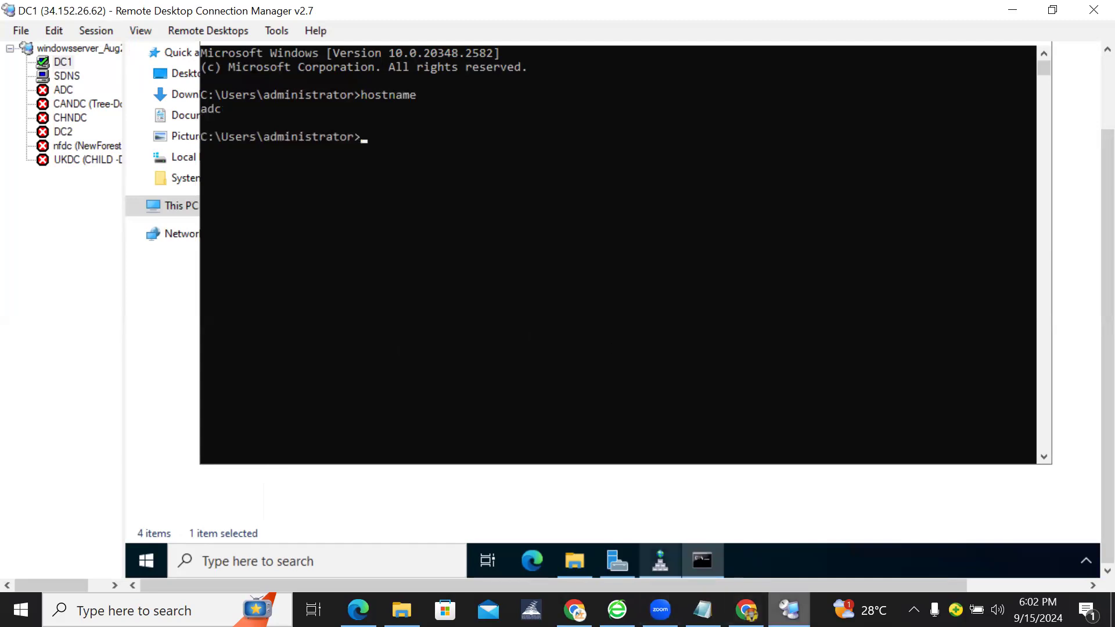
Switch to the Google Cloud VM instances page in Chrome and copy the external IP of dc1.
mouse_move(660, 561)
click(746, 610)
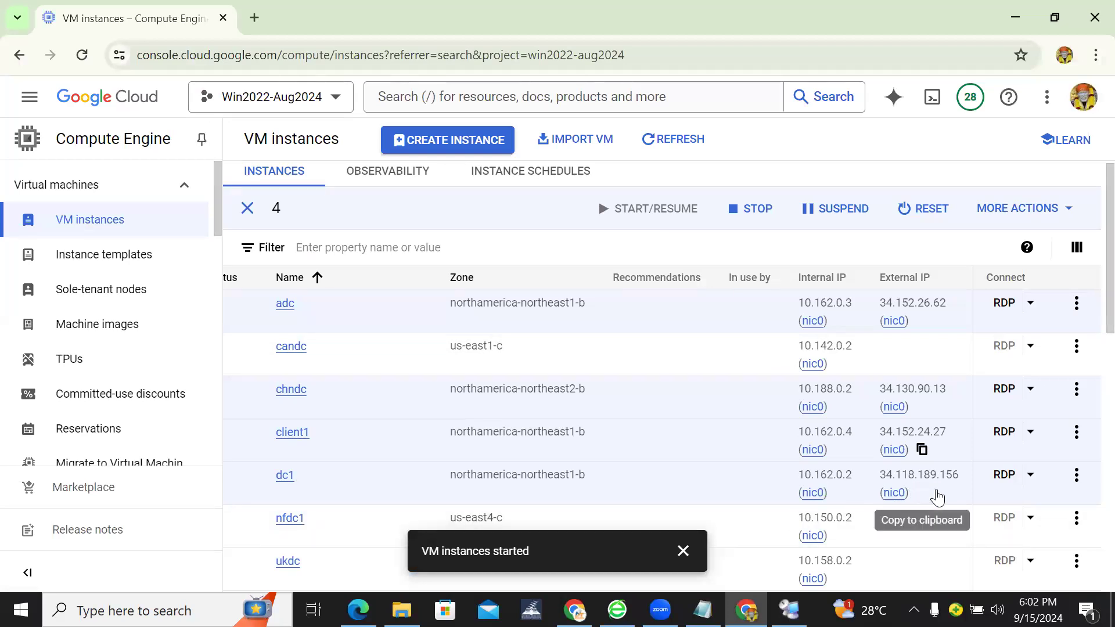
click(922, 494)
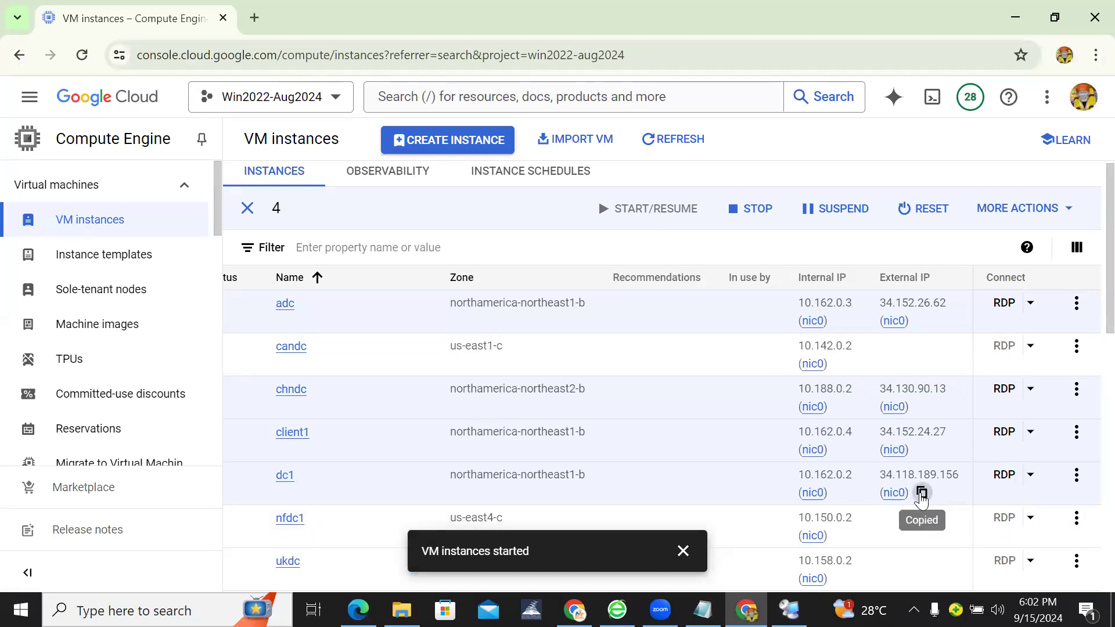
Switch to Remote Desktop Connection Manager and minimise the Command Prompt in the DC1 session.
click(789, 604)
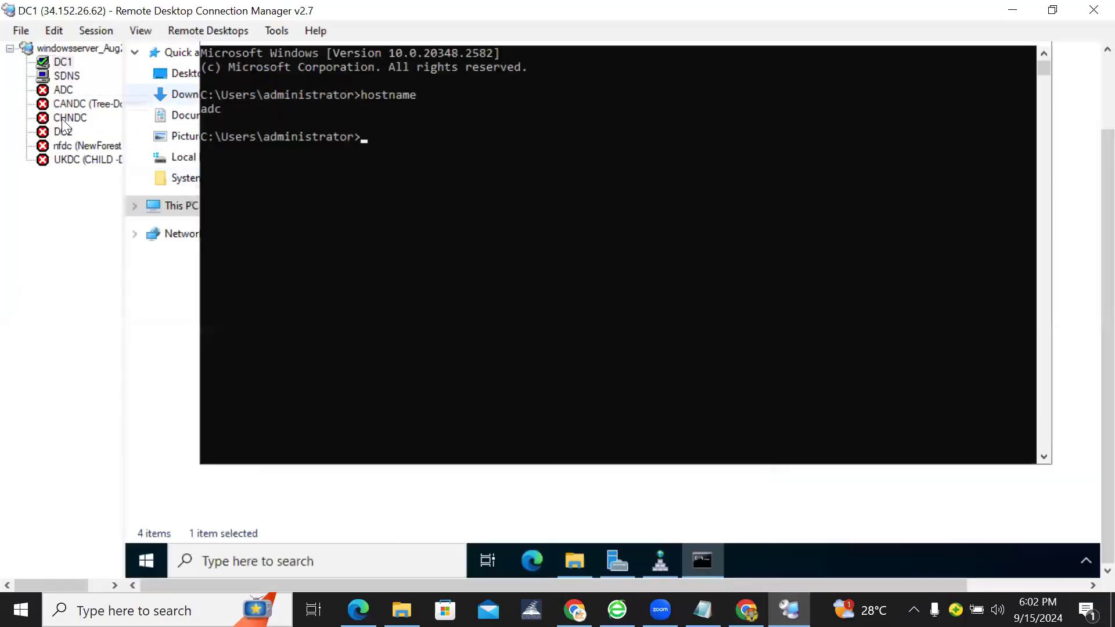
click(68, 63)
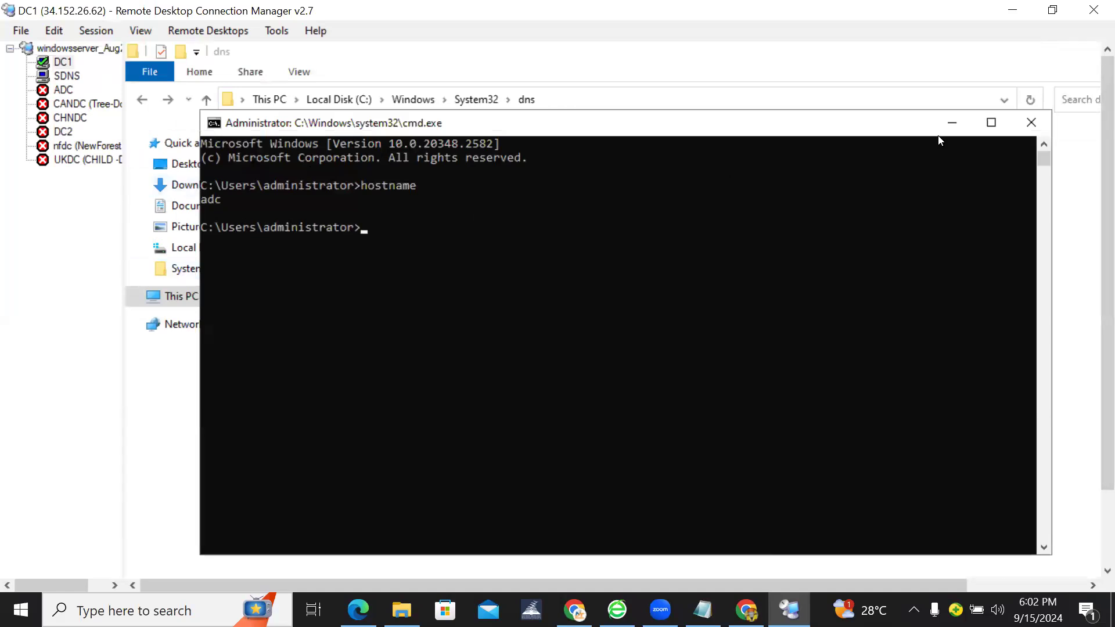
click(952, 122)
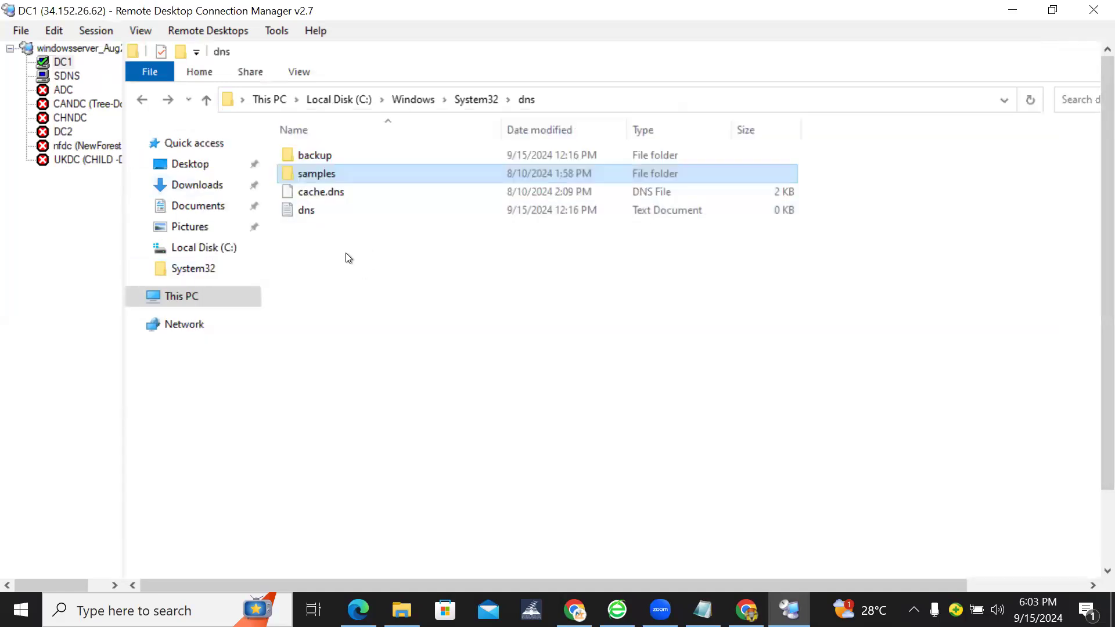
Add a server with the address 34.118.189.156 and the display name DC1-PDNS to the windowsserver_Aug2024 group.
right_click(82, 57)
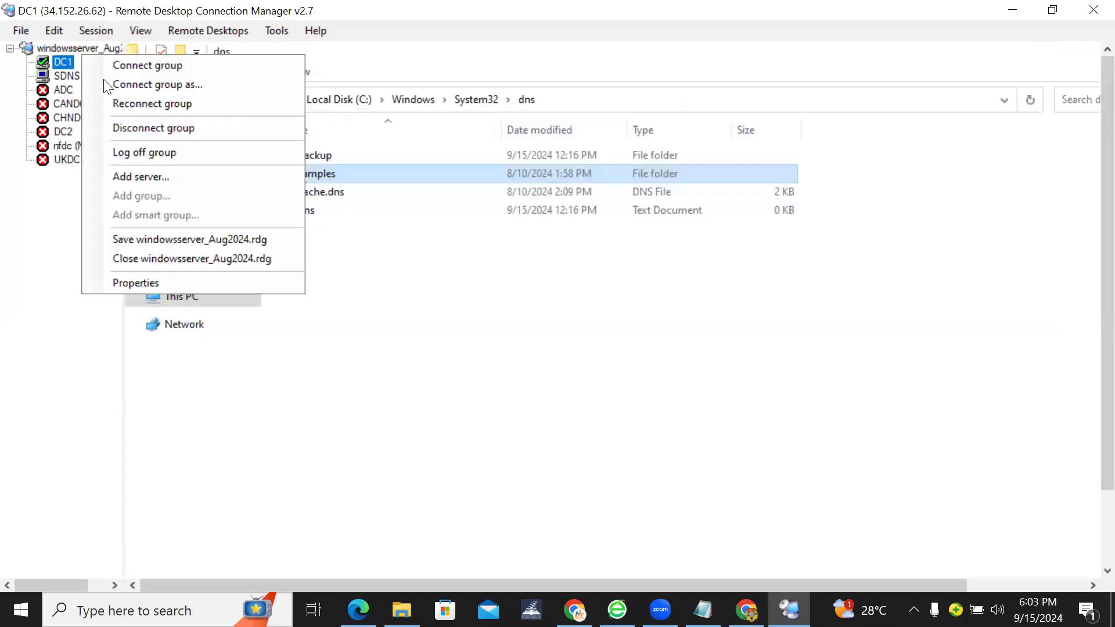
click(135, 176)
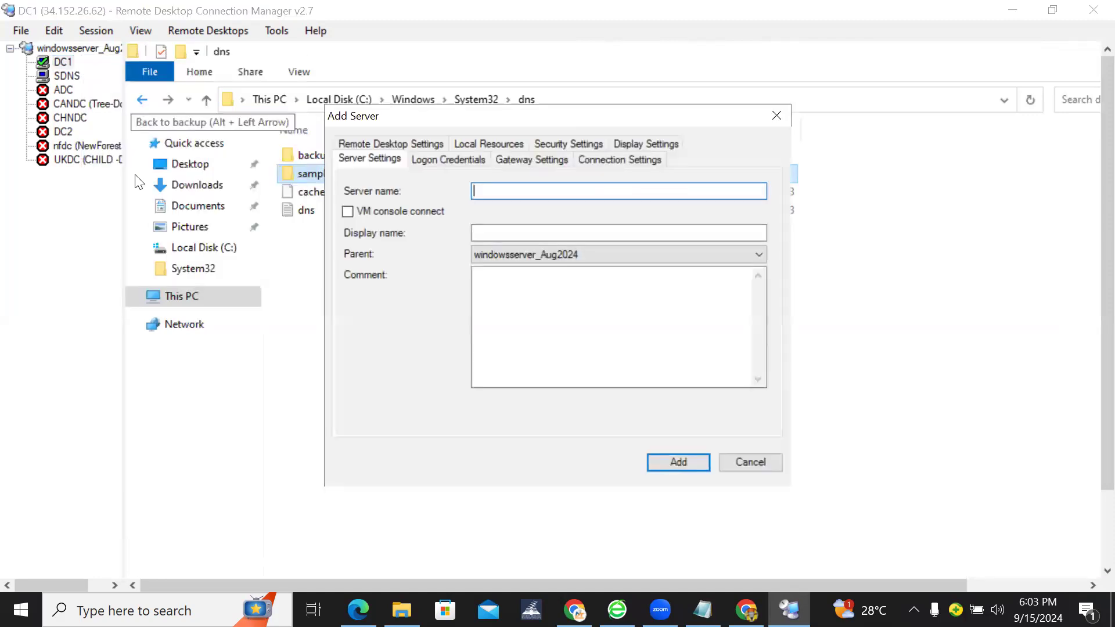
key(ctrl+v)
key(Tab)
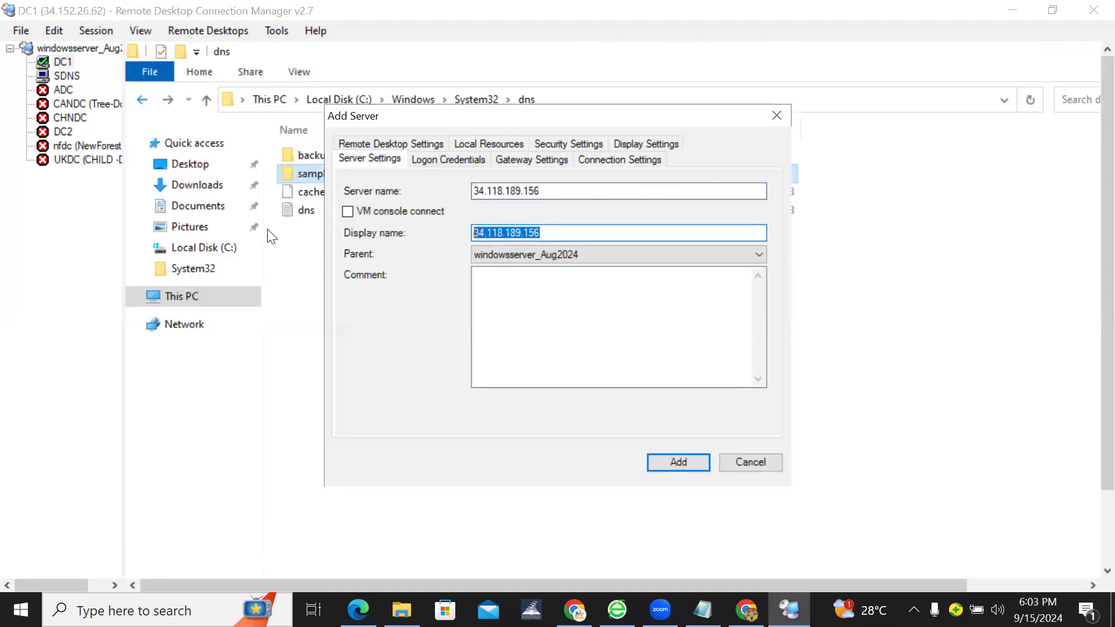
text(DC)
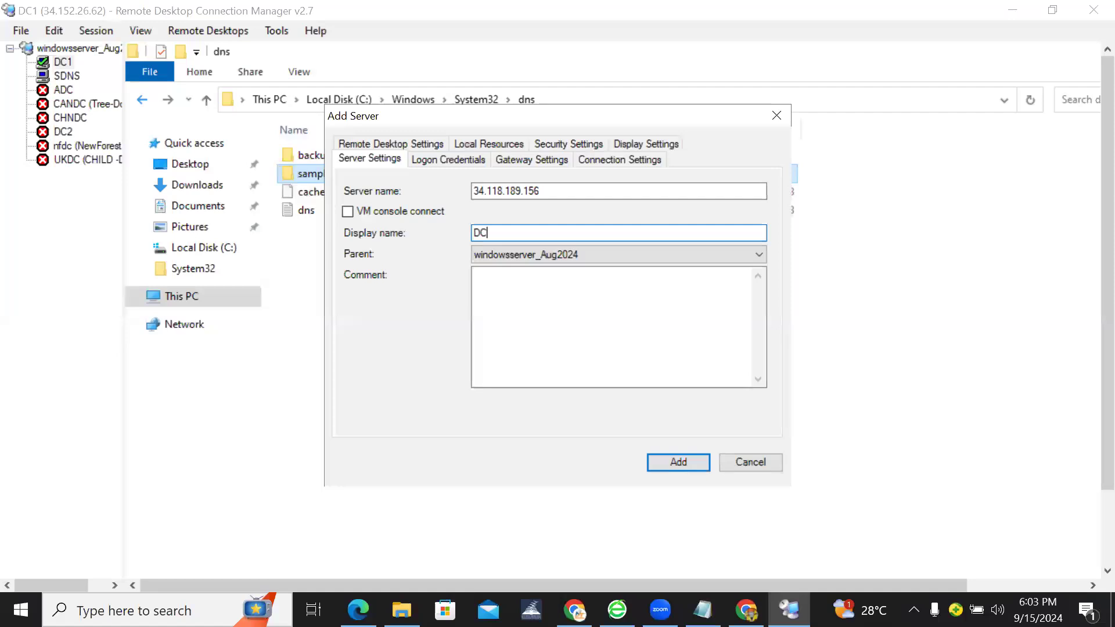
text(1-PDNS)
click(677, 463)
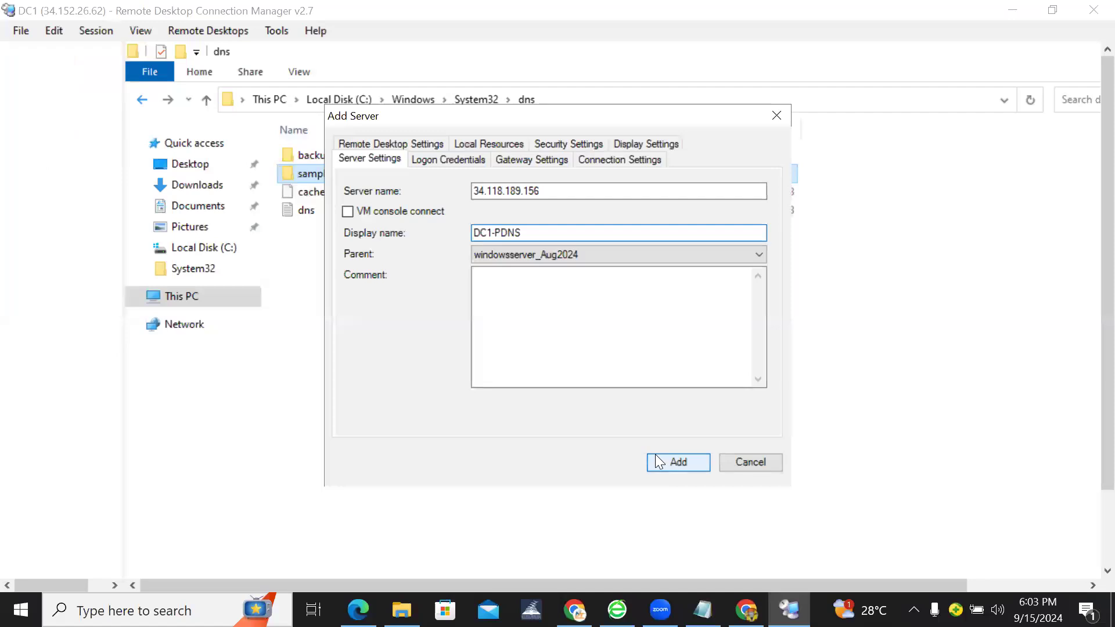
click(52, 58)
right_click(52, 58)
click(5, 273)
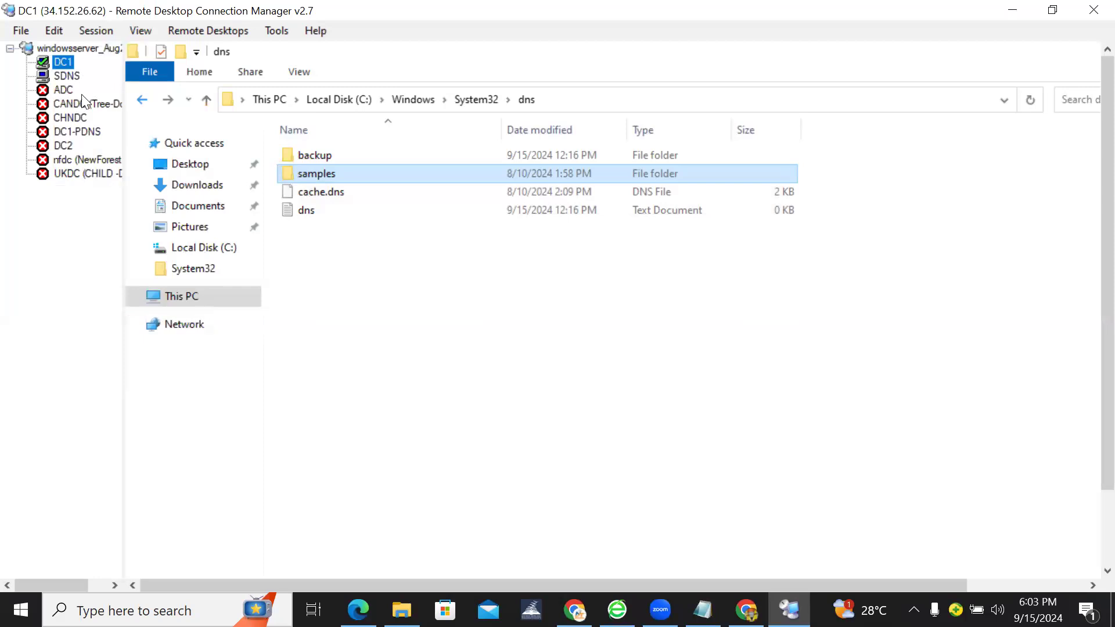
Connect to the DC1-PDNS server and choose a different account for the credentials.
click(71, 132)
right_click(70, 133)
click(92, 141)
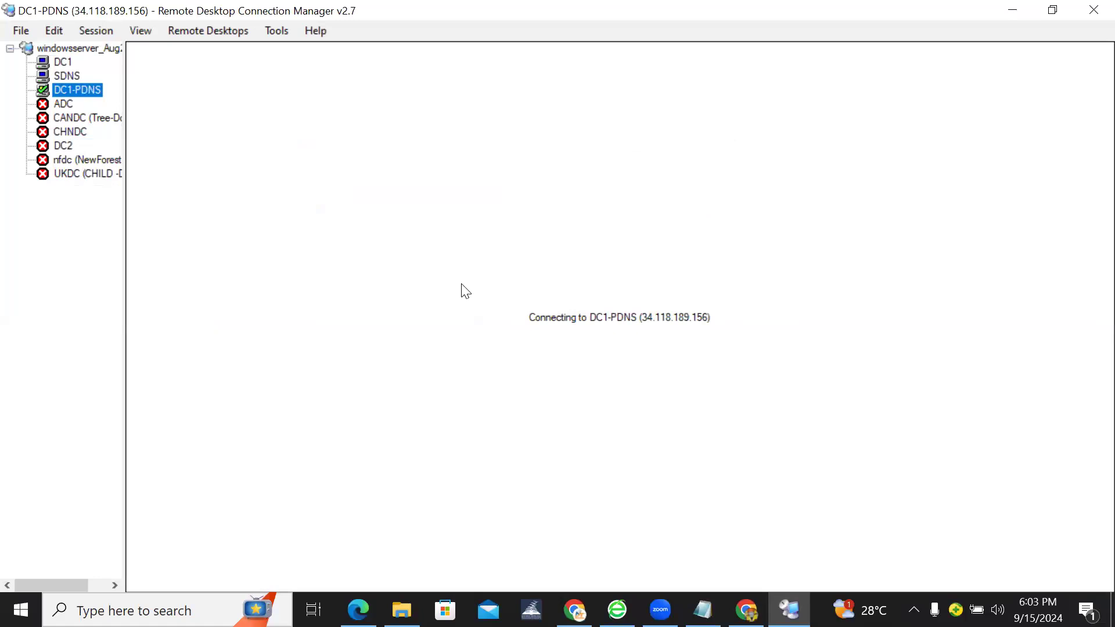
click(489, 412)
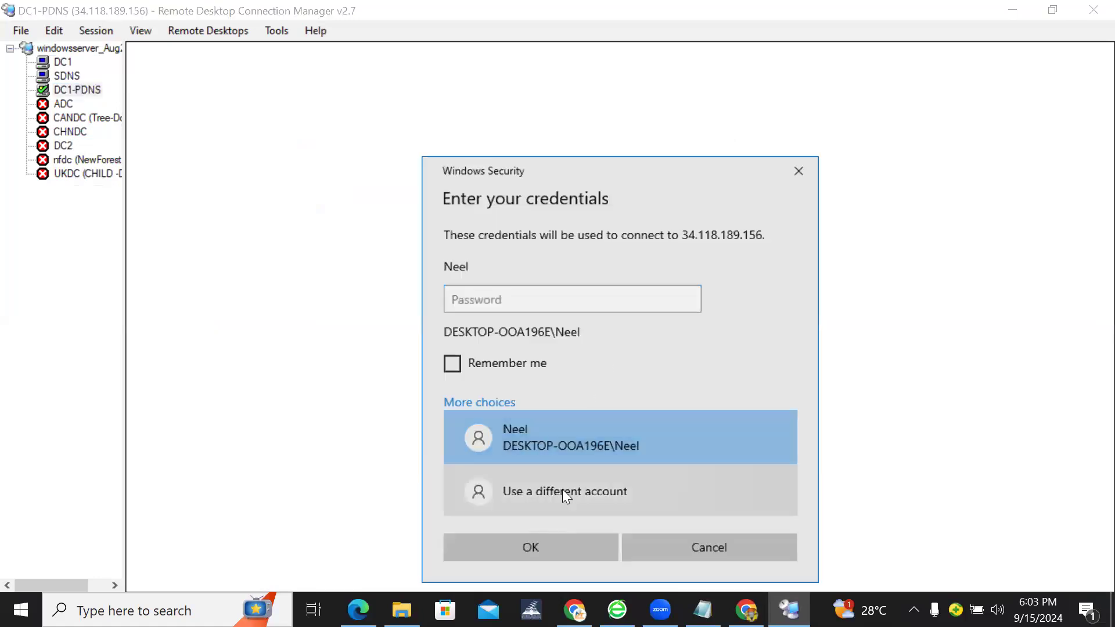
click(562, 489)
Sign in as NT\administrator with the account password, accept the untrusted certificate and dismiss the Shutdown Event Tracker.
text(NT\)
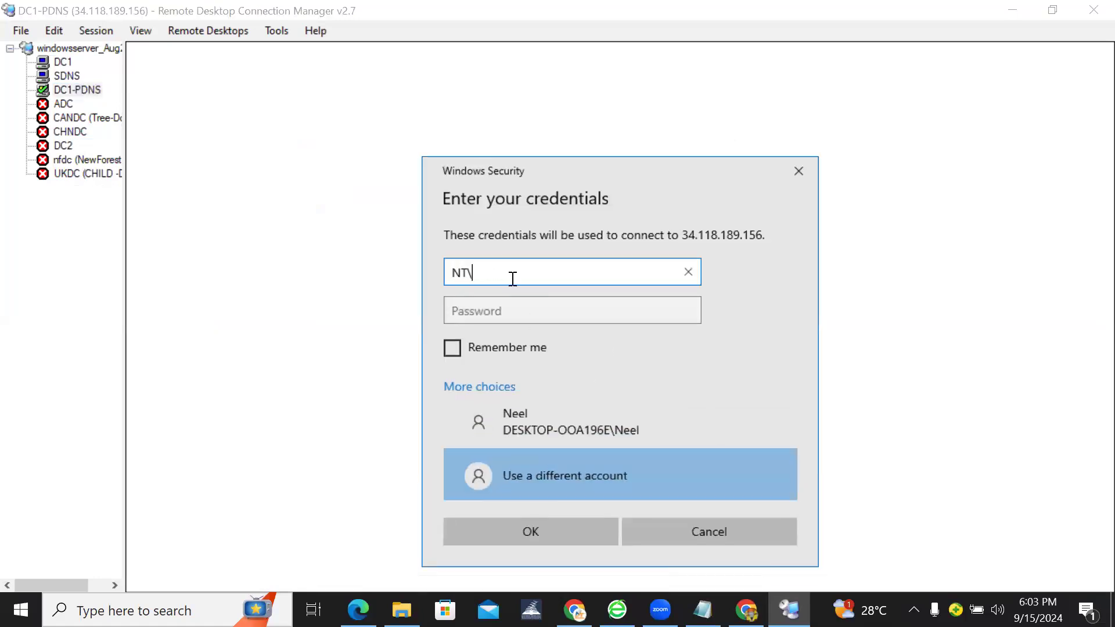
text(administrator)
key(Tab)
text(******)
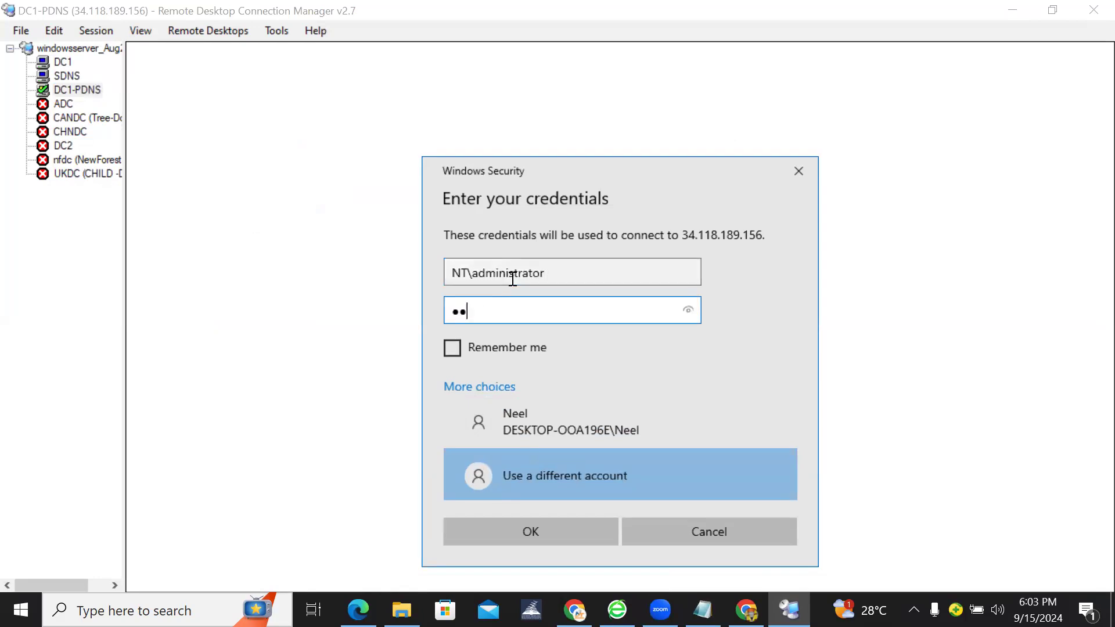
text(****)
key(Return)
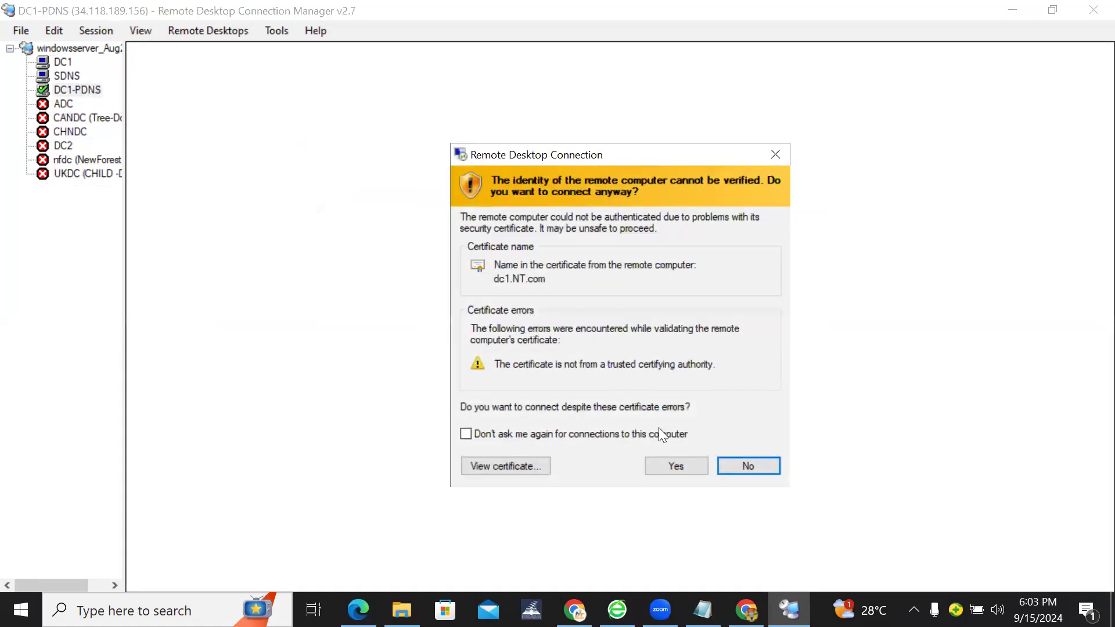
click(672, 468)
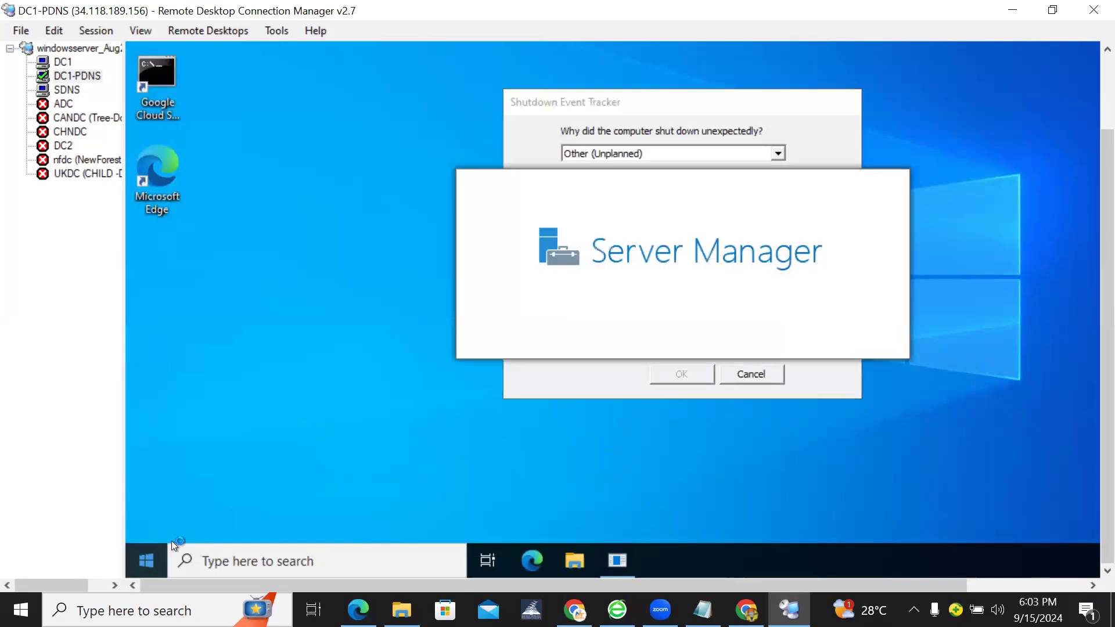
click(755, 376)
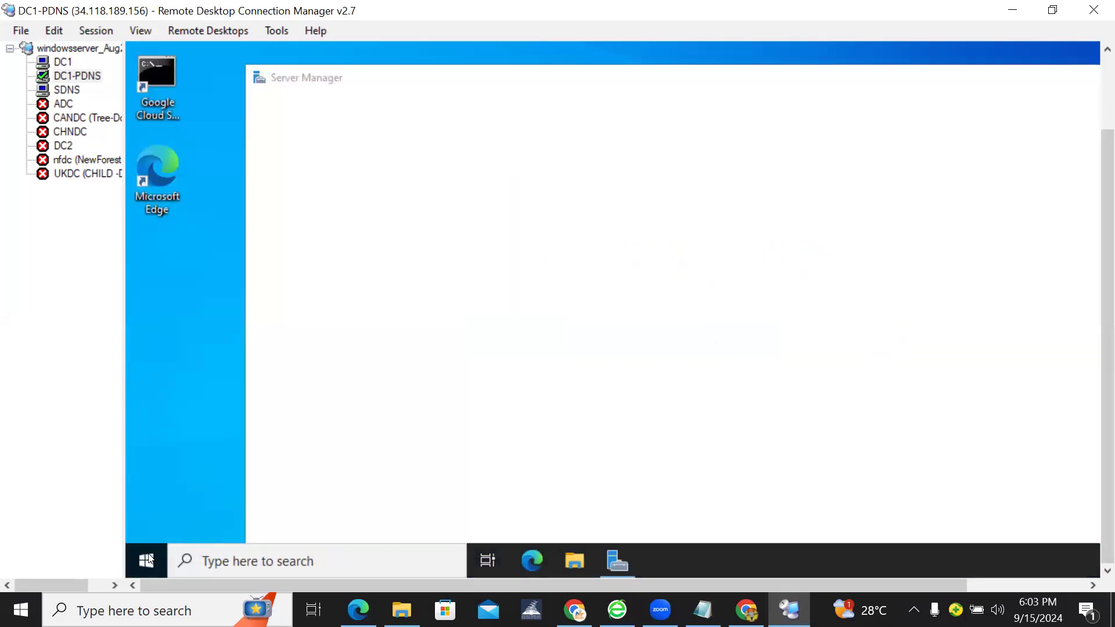
right_click(150, 559)
click(192, 474)
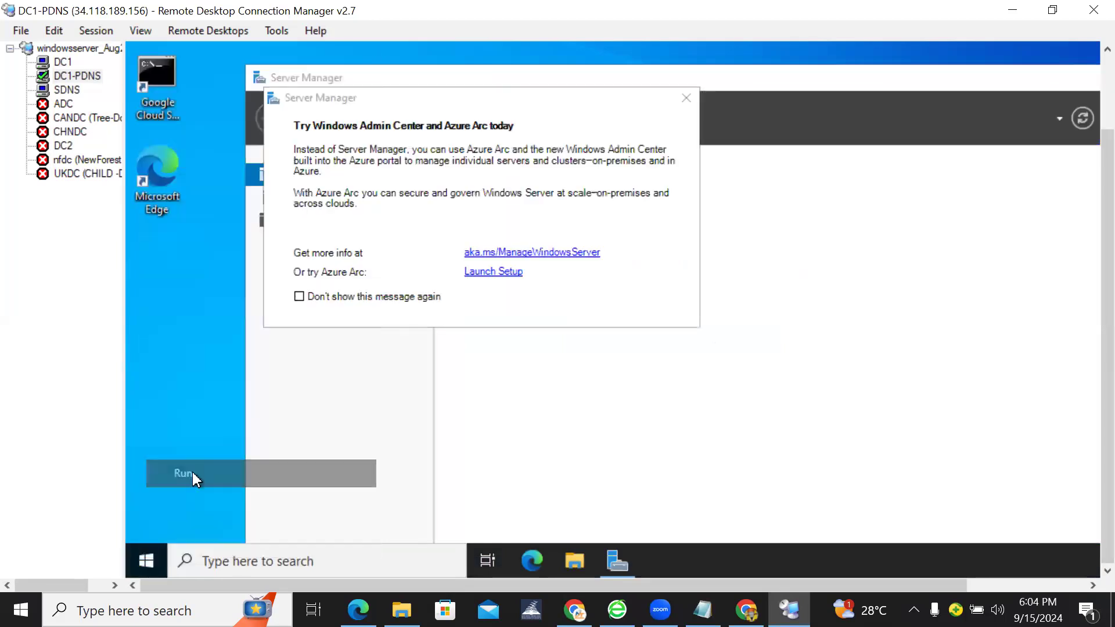
text(c)
key(BackSpace)
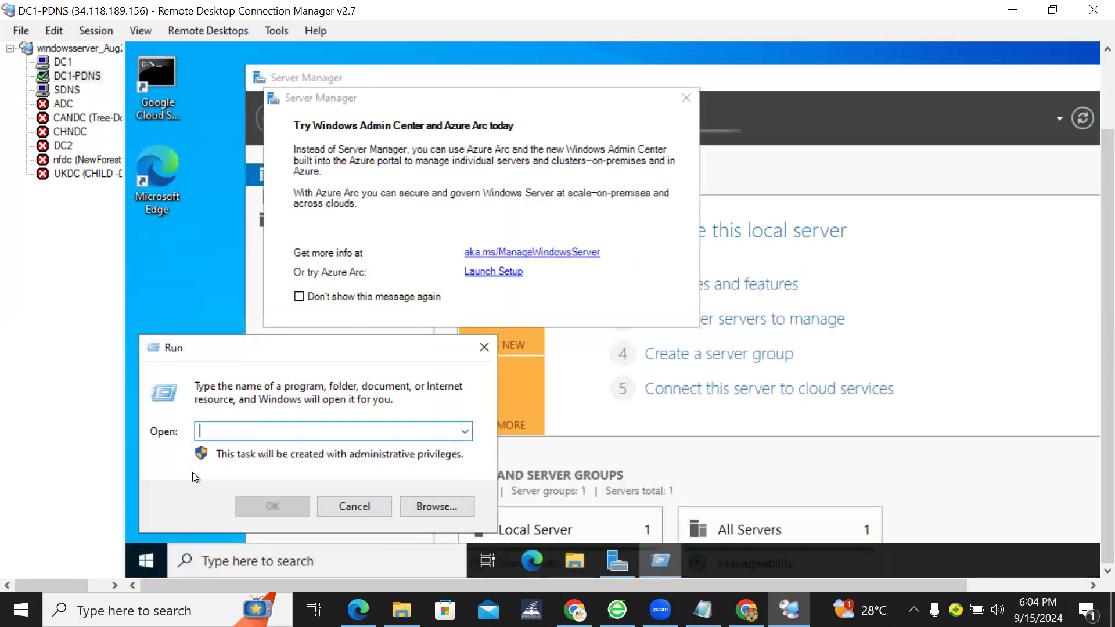
Open File Explorer in the DC1-PDNS session and go to This PC.
click(580, 562)
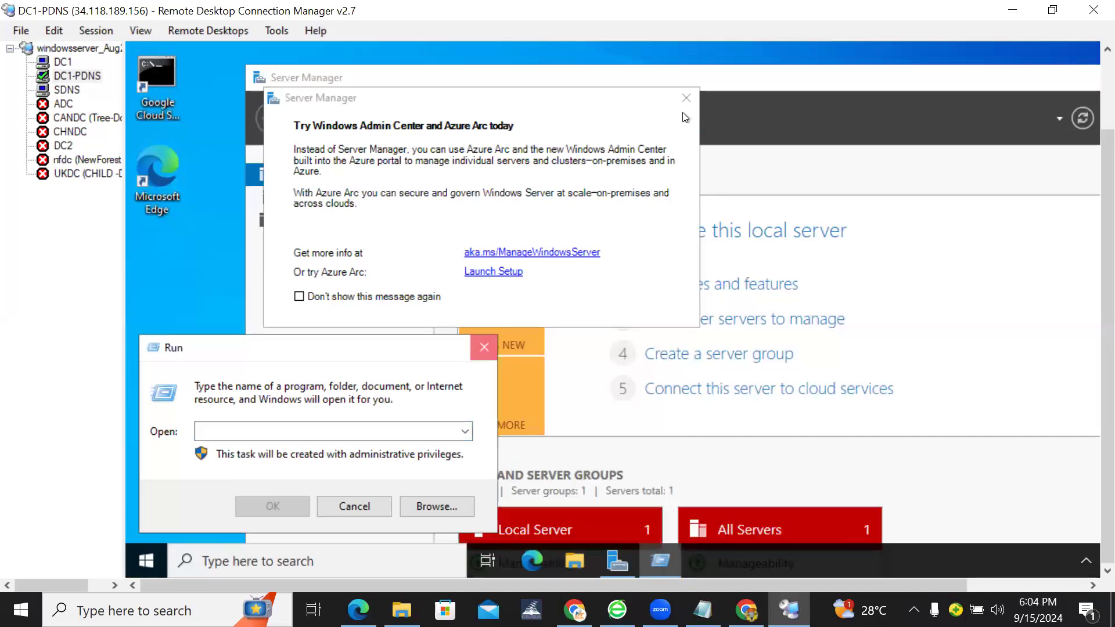
click(399, 236)
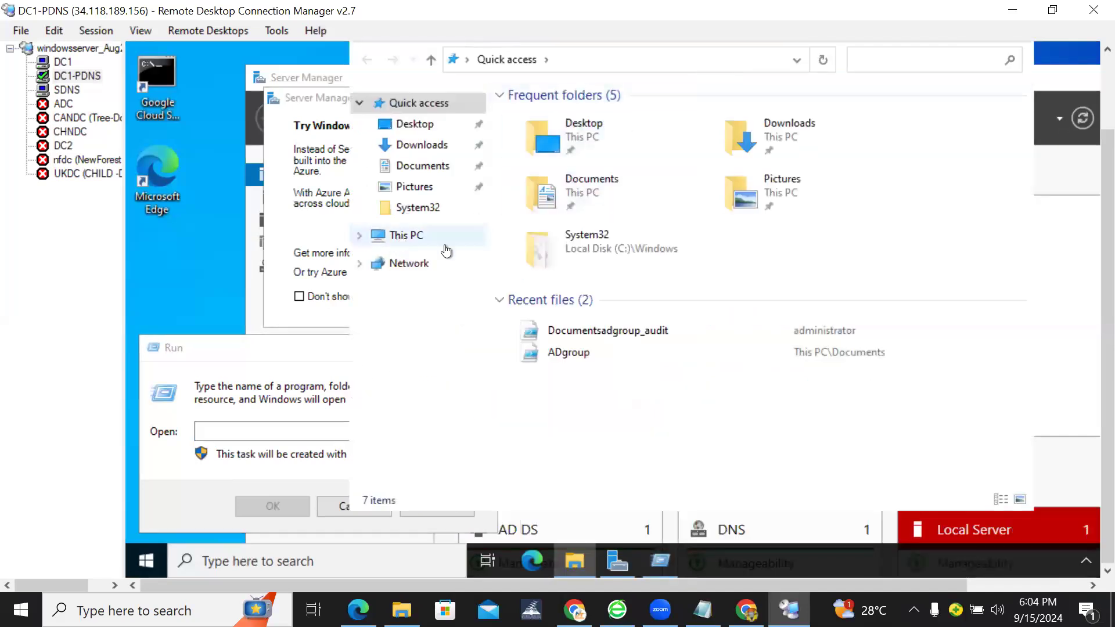
Open the folder C:\Windows\System32\dns and reposition its window so the whole file list is in view.
double_click(626, 353)
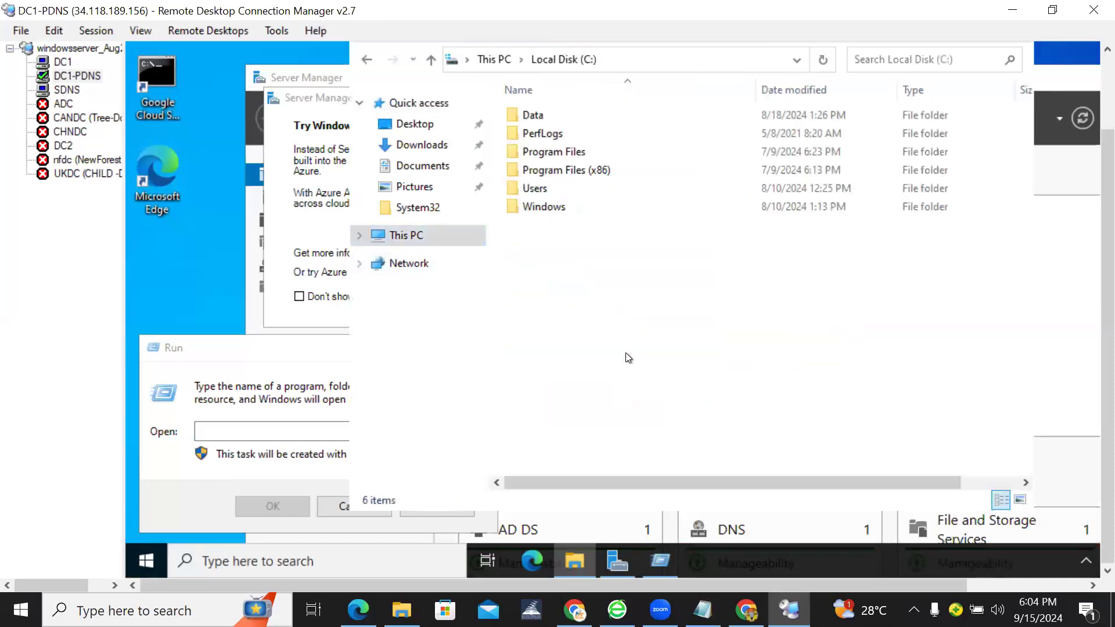
double_click(553, 204)
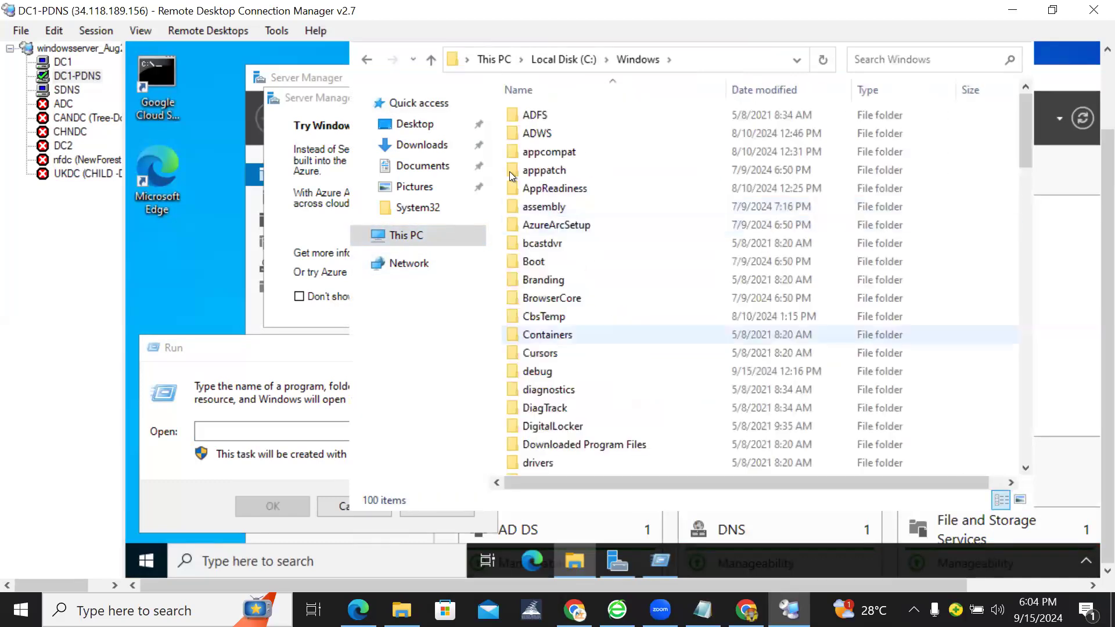
text(system)
double_click(552, 368)
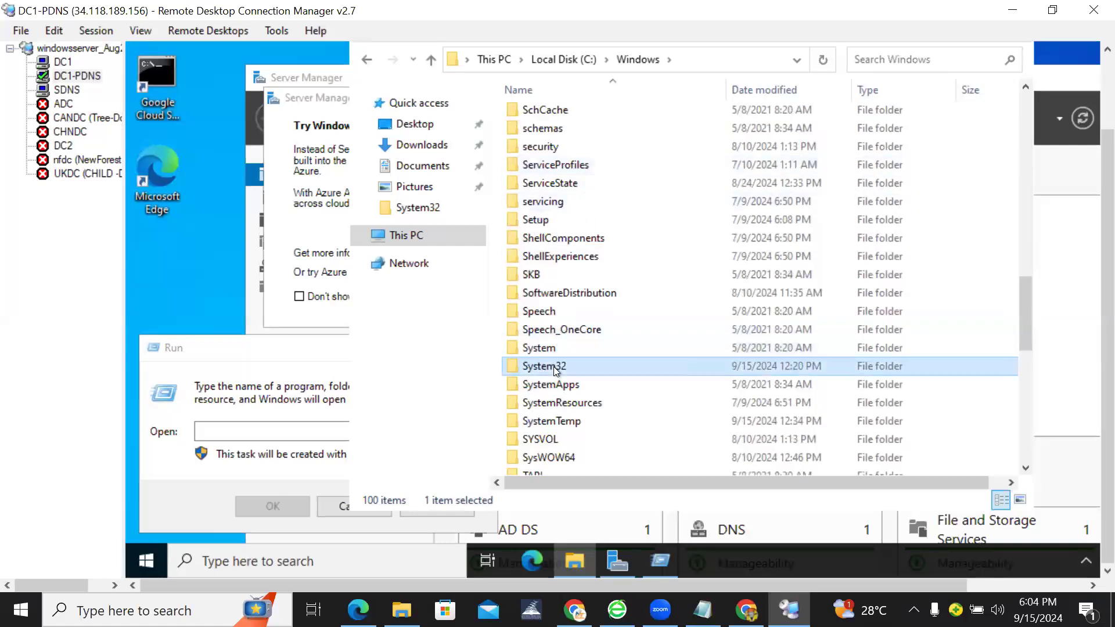
text(dns)
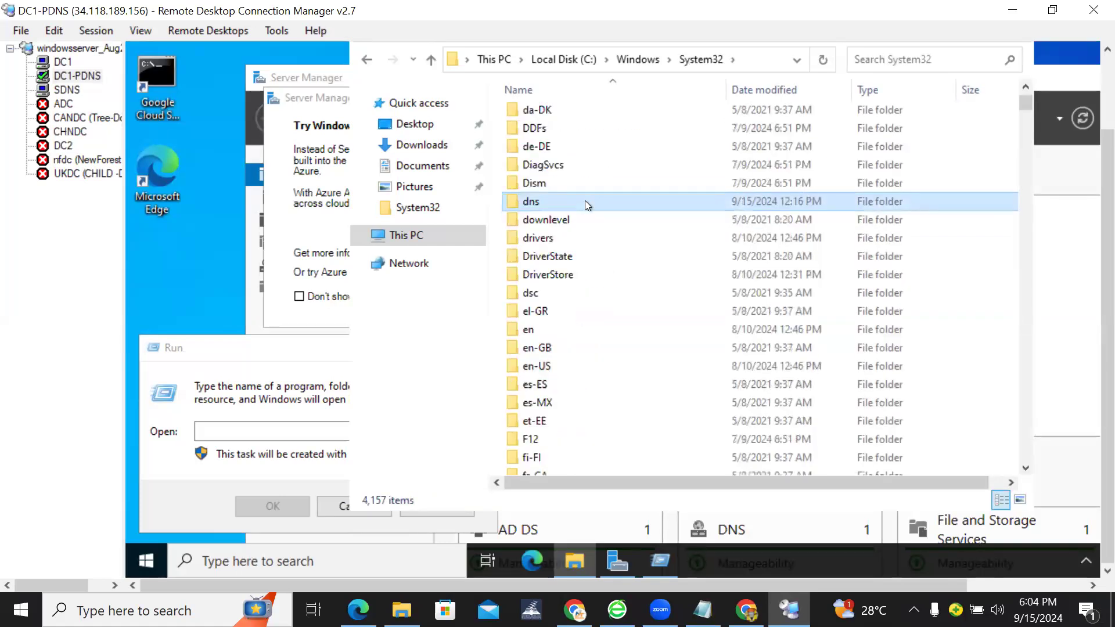
double_click(525, 199)
drag(1103, 316, 1080, 208)
drag(792, 108, 687, 95)
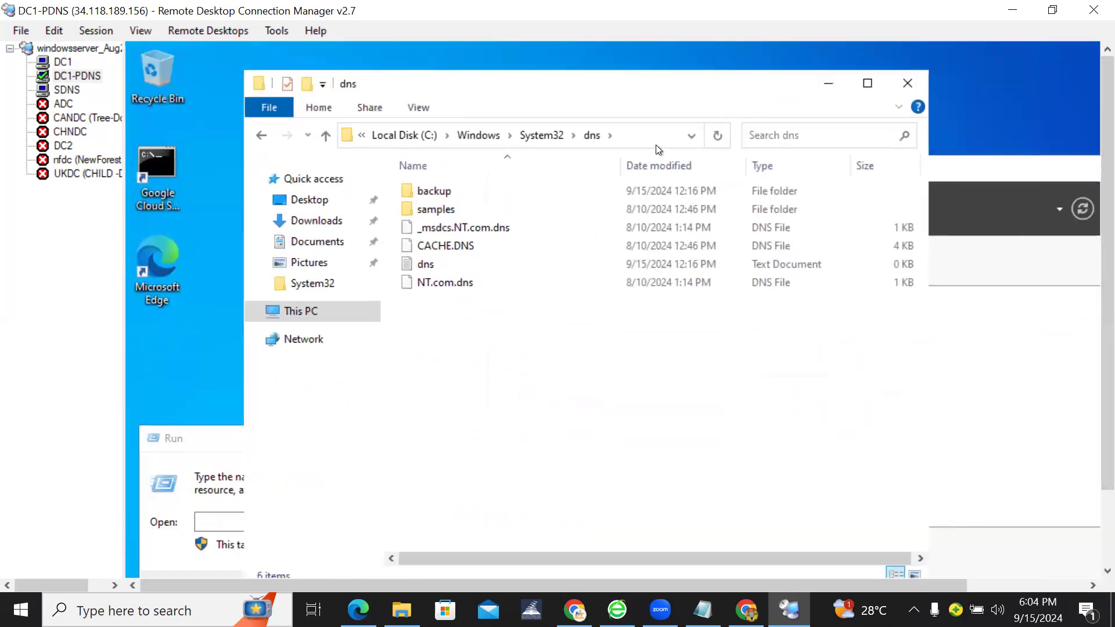
Check the contents of the dns text file in the backup folder, close it, and return to the dns folder.
double_click(476, 196)
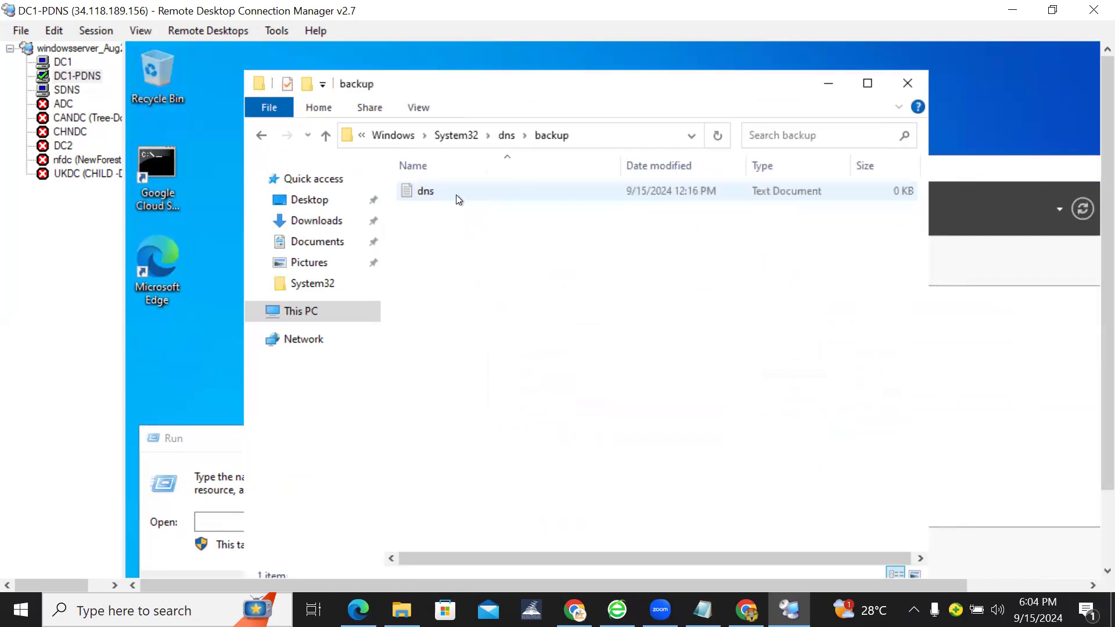
double_click(426, 191)
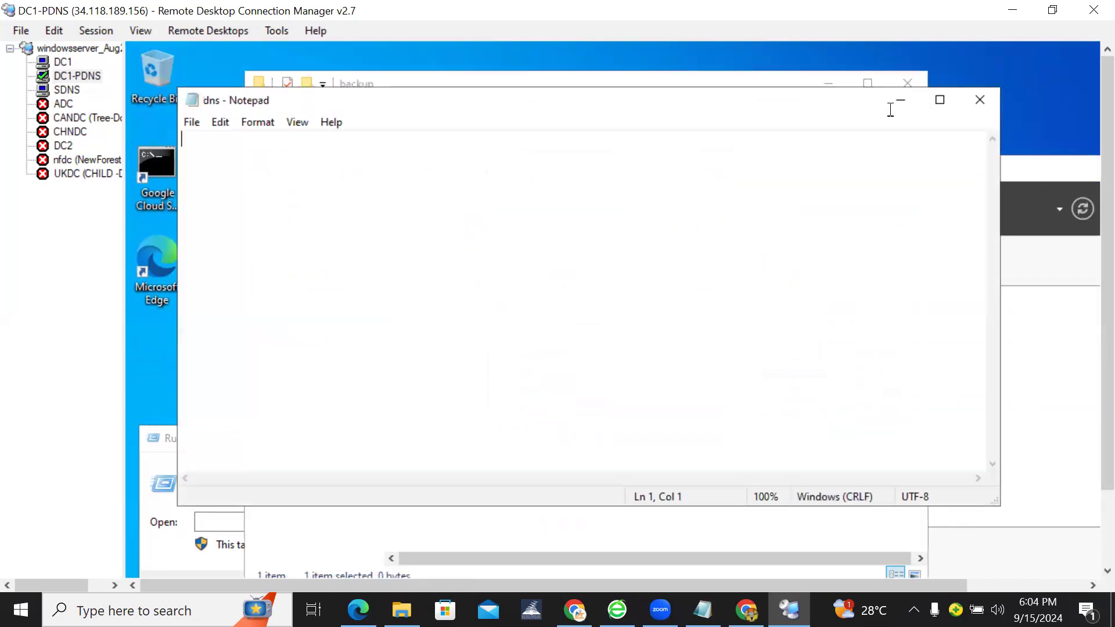
click(980, 100)
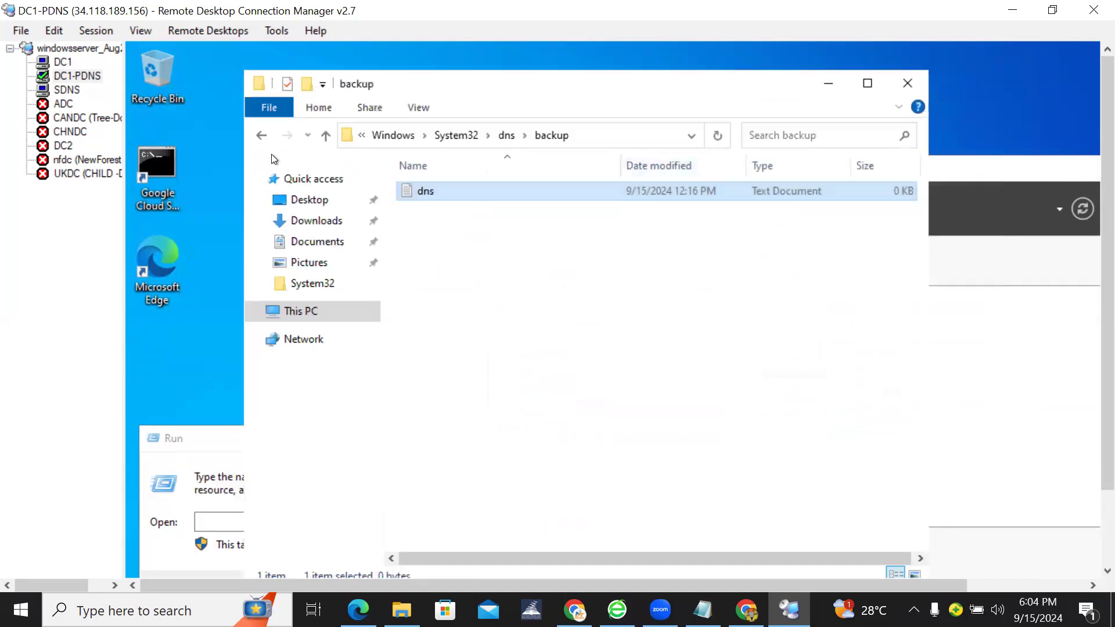
click(260, 135)
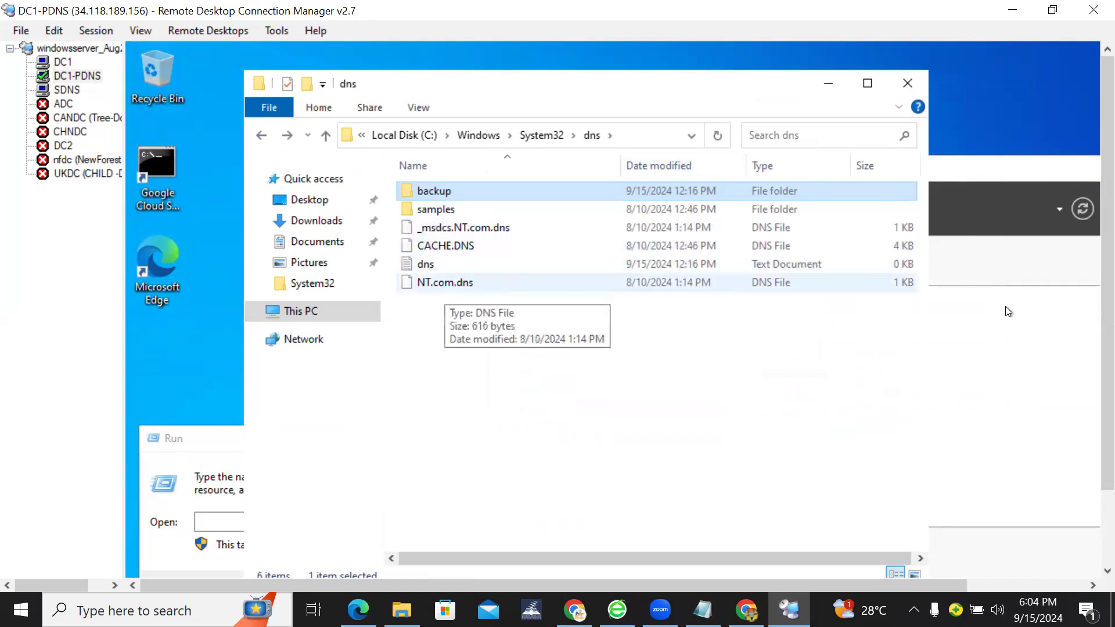
Launch DNS Manager by running its dnsmgmt console.
scroll(988, 261, down, 3)
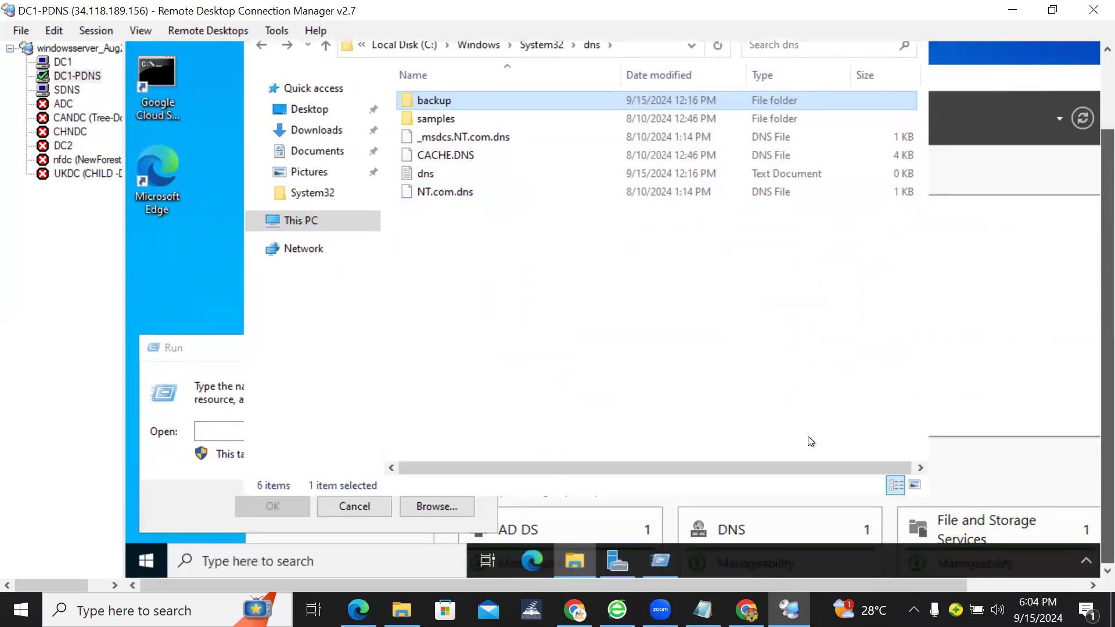
click(212, 431)
text(dnsmgmt.)
key(Down)
key(Return)
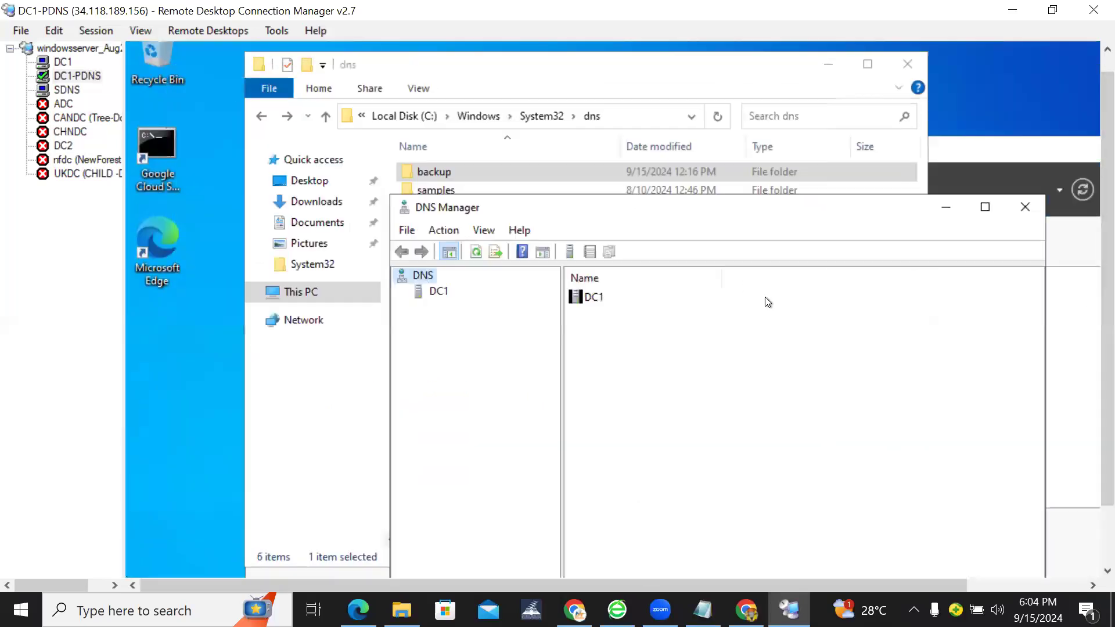
Expand DC1 and its Forward Lookup Zones, and display the records of the NT.com zone.
click(544, 381)
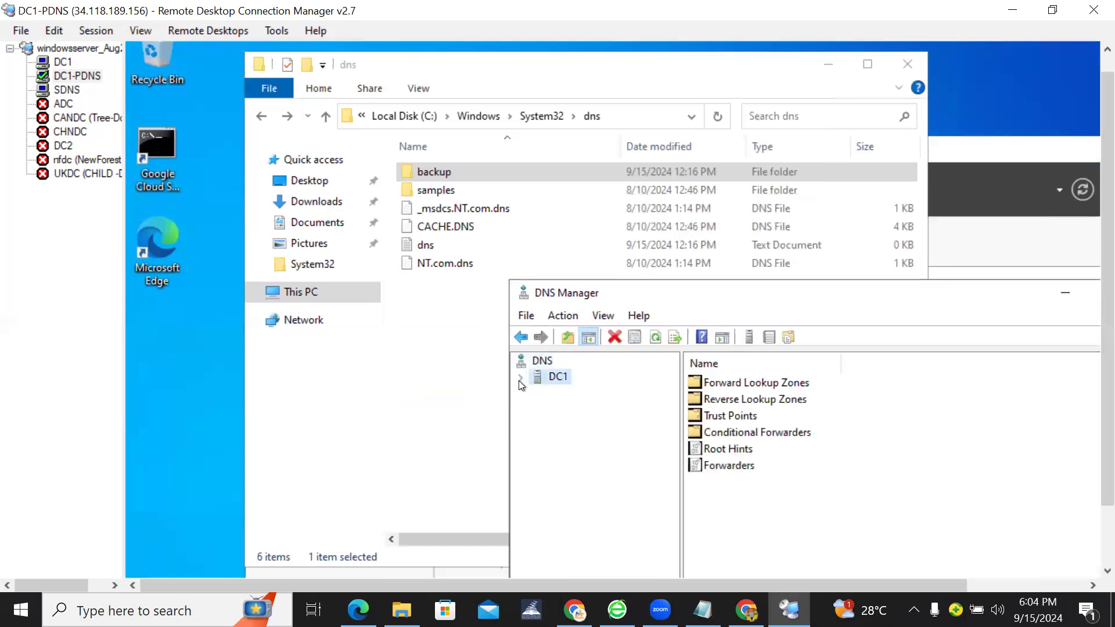
click(520, 378)
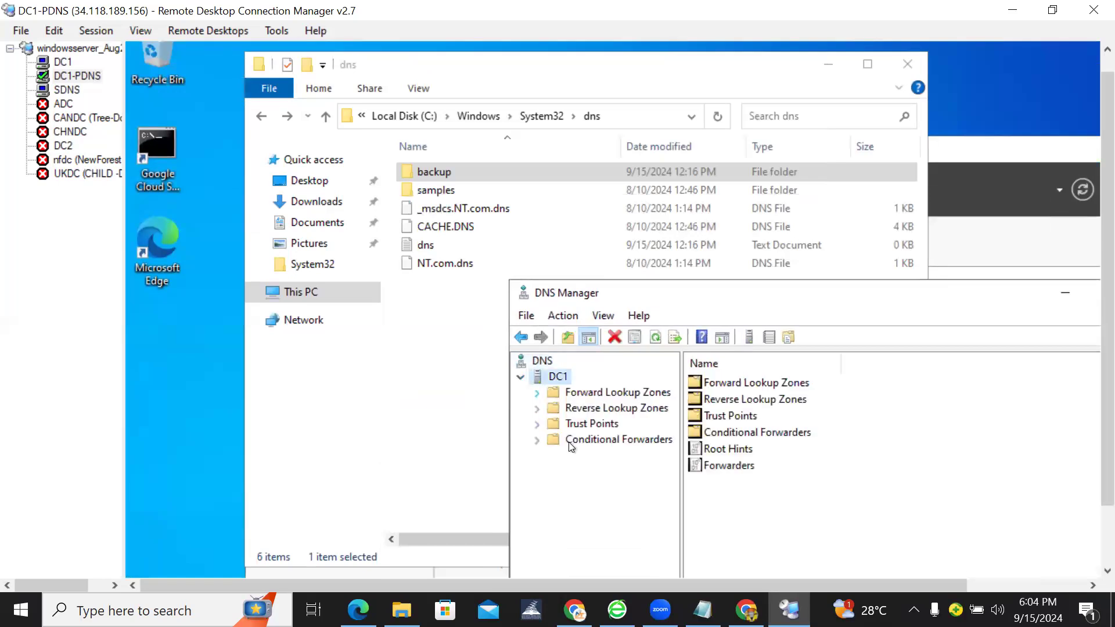
click(541, 395)
click(597, 424)
drag(774, 318, 778, 198)
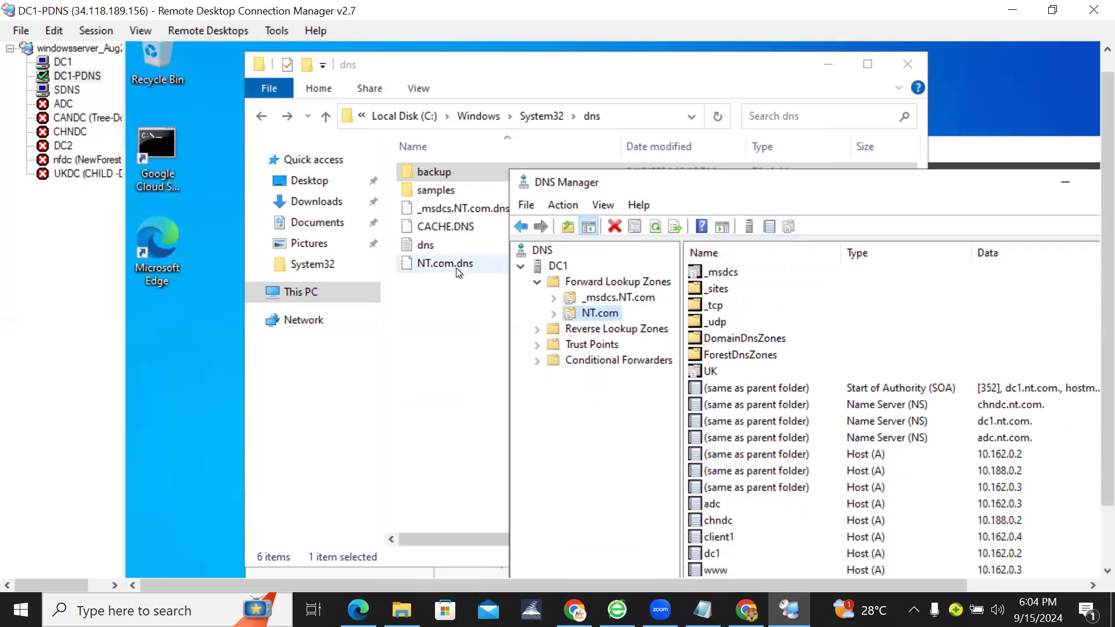
Bring the dns folder window to the front and maximize it.
click(448, 312)
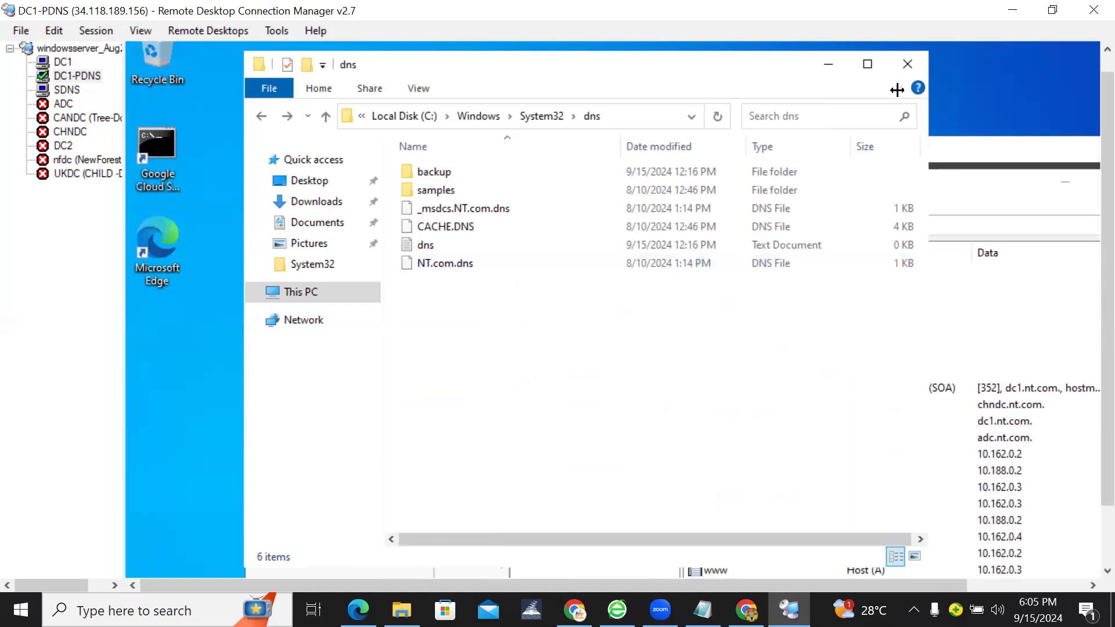
click(868, 65)
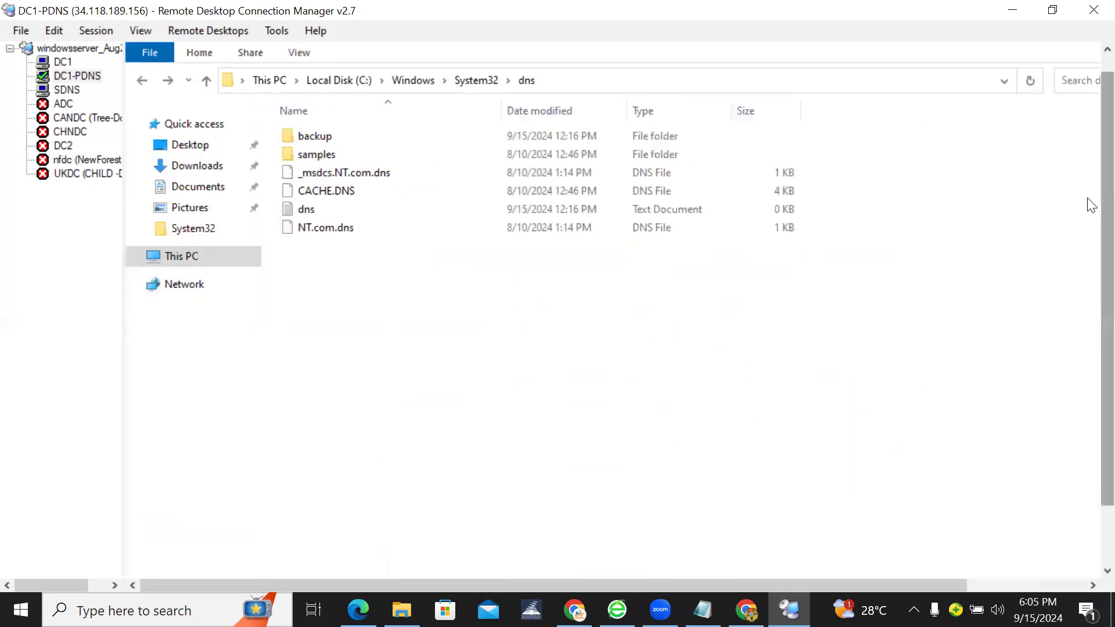
scroll(1089, 303, down, 2)
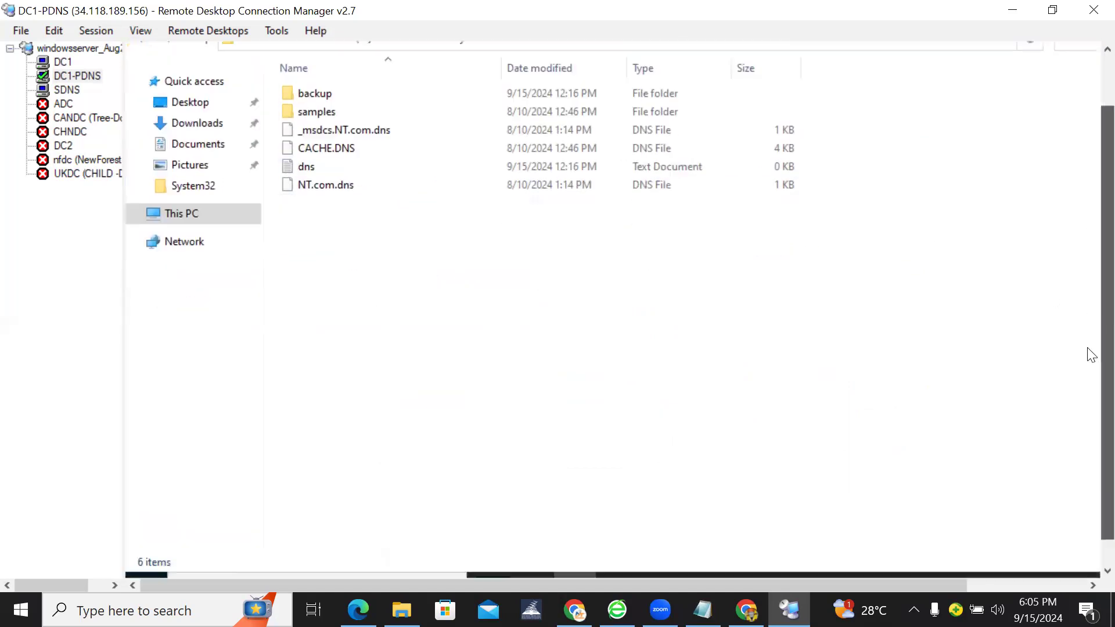
right_click(327, 187)
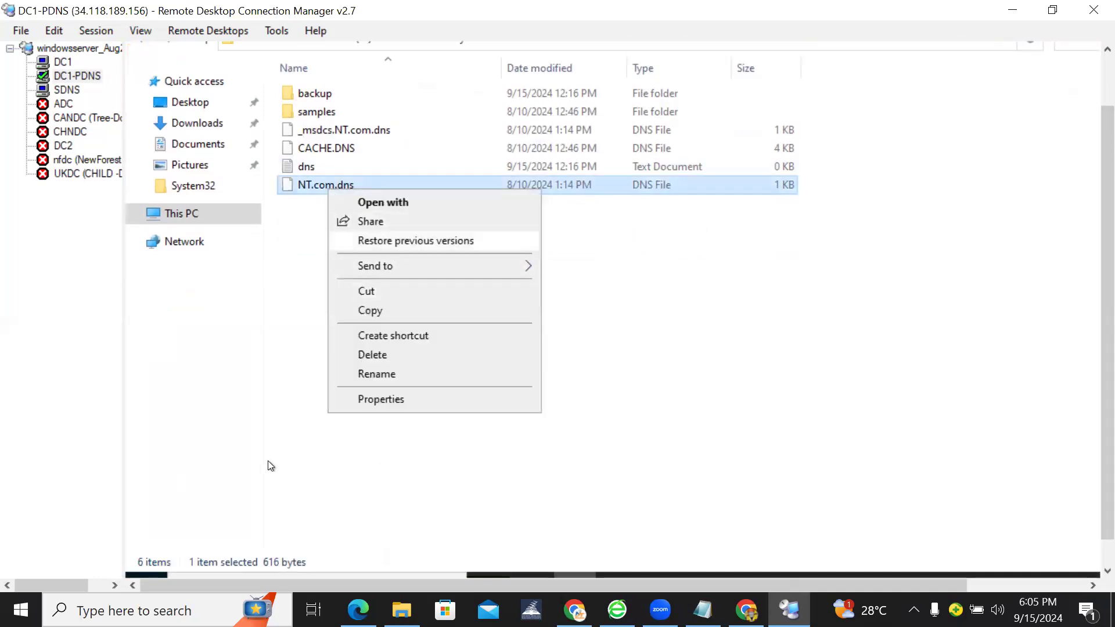
click(1088, 324)
Launch Notepad beside the dns folder's file list and load the NT.com.dns file into it.
scroll(1089, 366, down, 1)
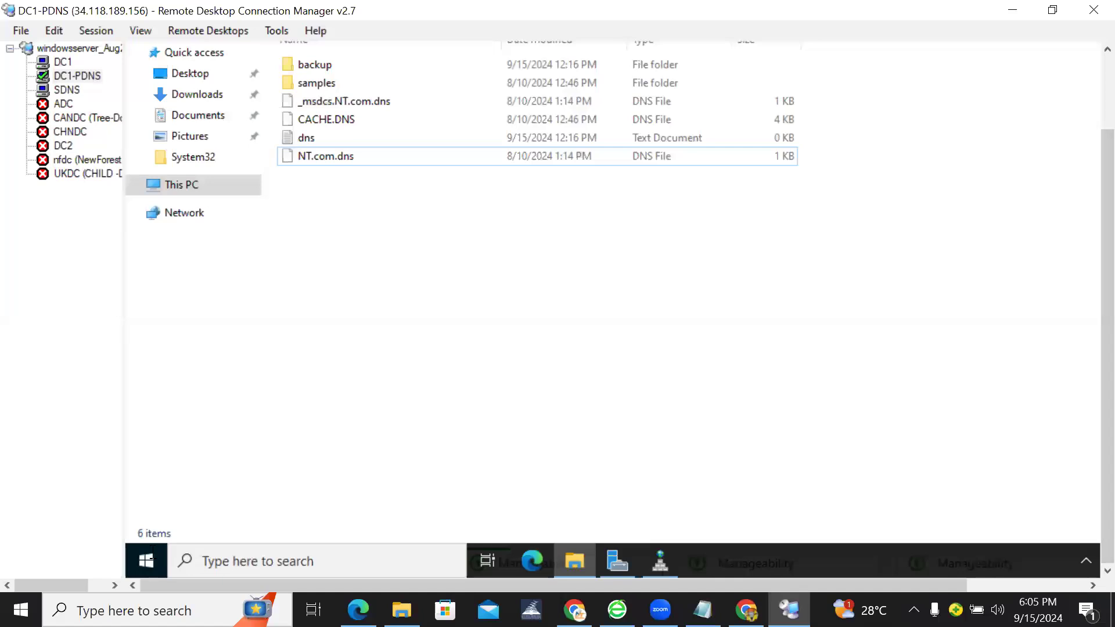
right_click(151, 552)
click(210, 473)
text(notepad)
key(Return)
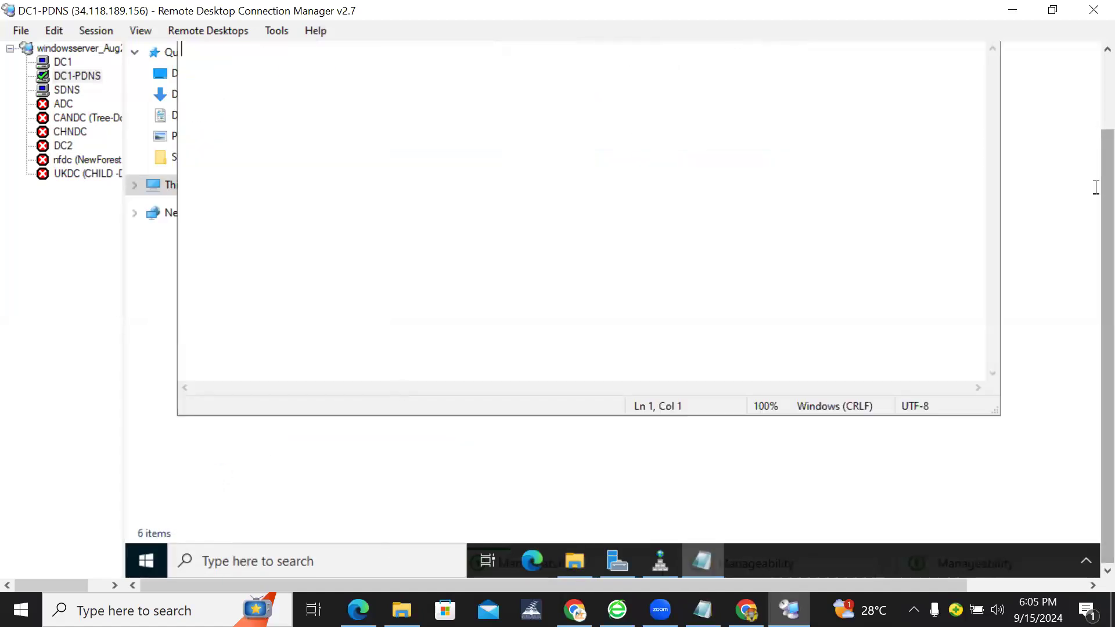
scroll(1087, 117, up, 2)
drag(582, 105, 828, 150)
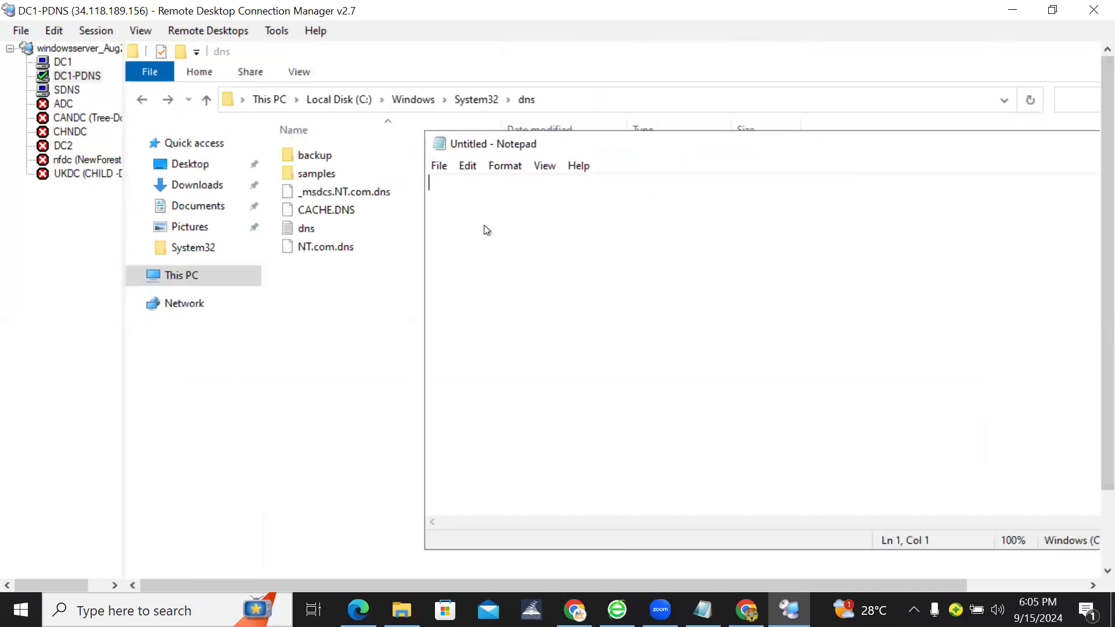
drag(524, 262, 533, 262)
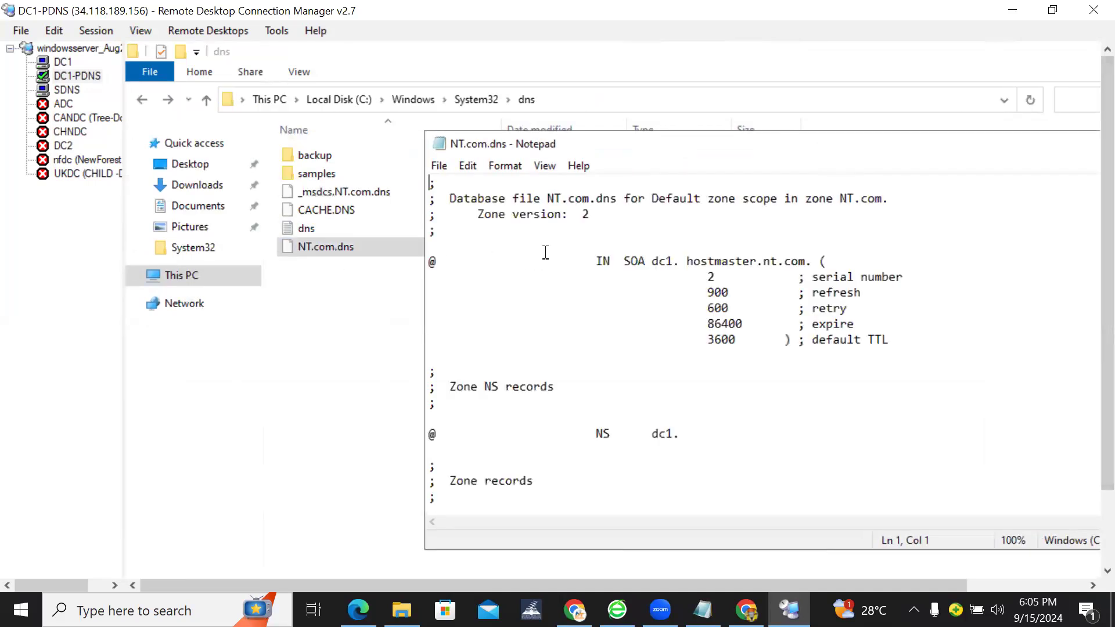
Read through the NT.com.dns zone file from its database header to the delegated sub-zone entries, and close it.
drag(781, 151, 590, 149)
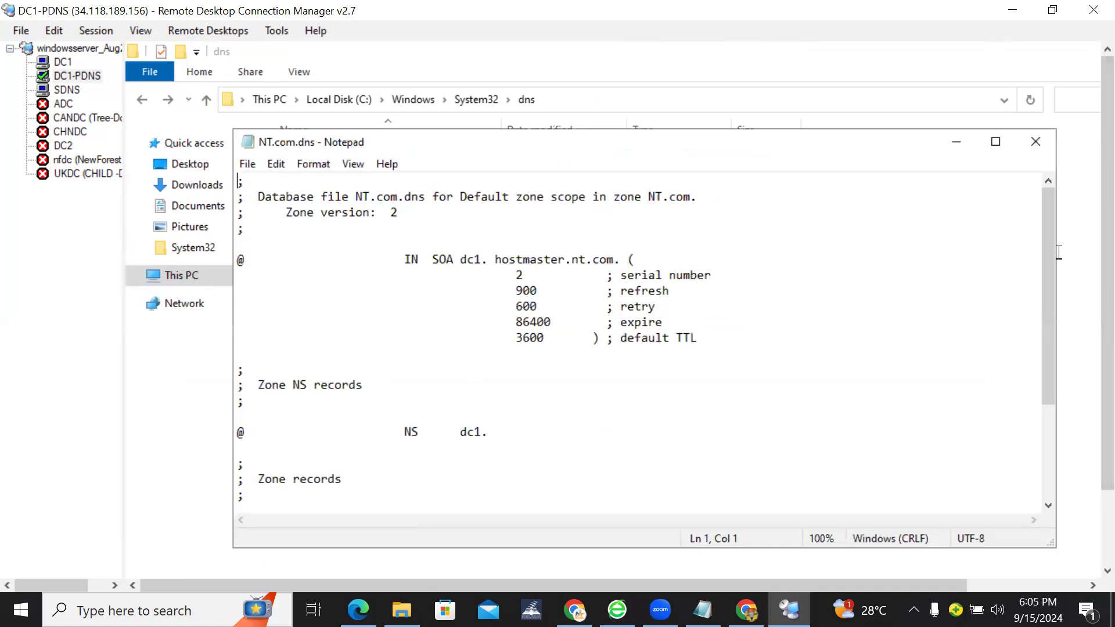
drag(1050, 265, 1060, 463)
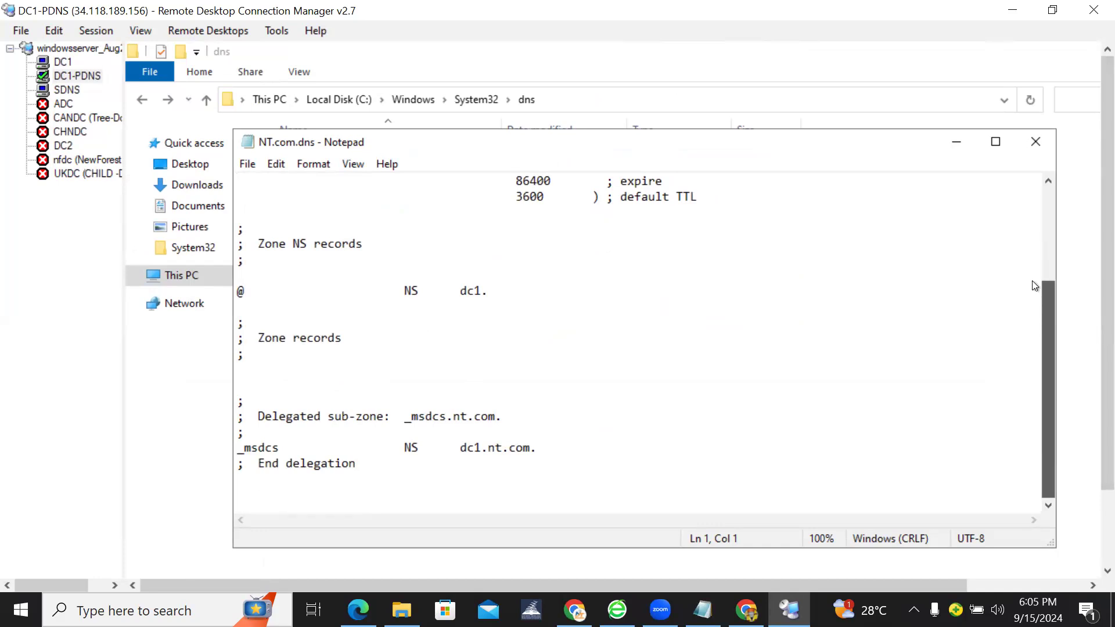
scroll(1028, 250, up, 3)
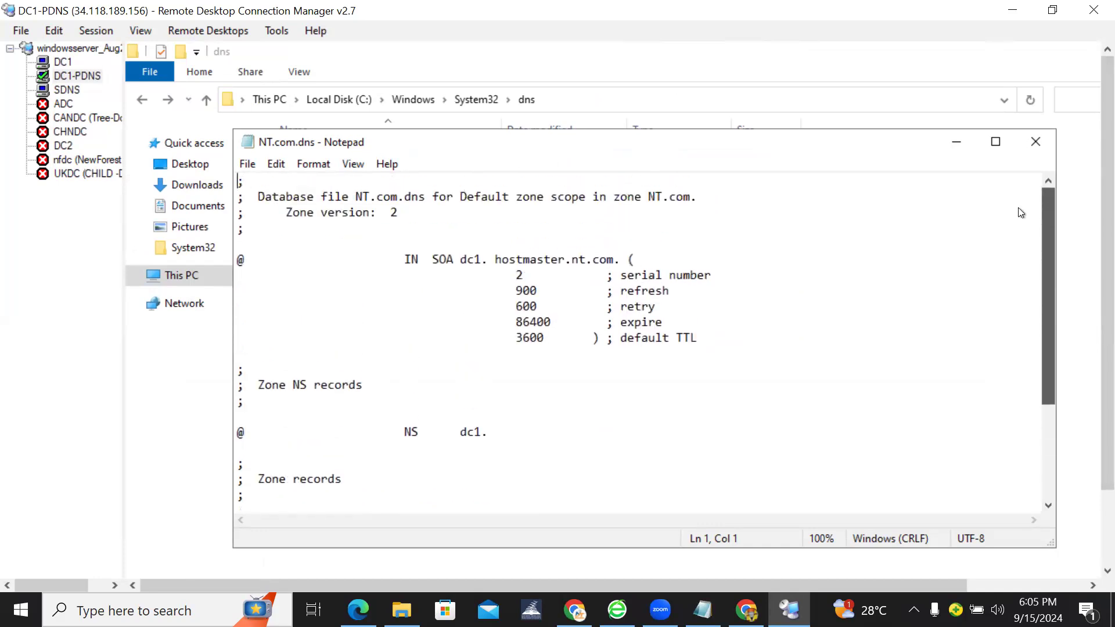
drag(1053, 401, 1074, 471)
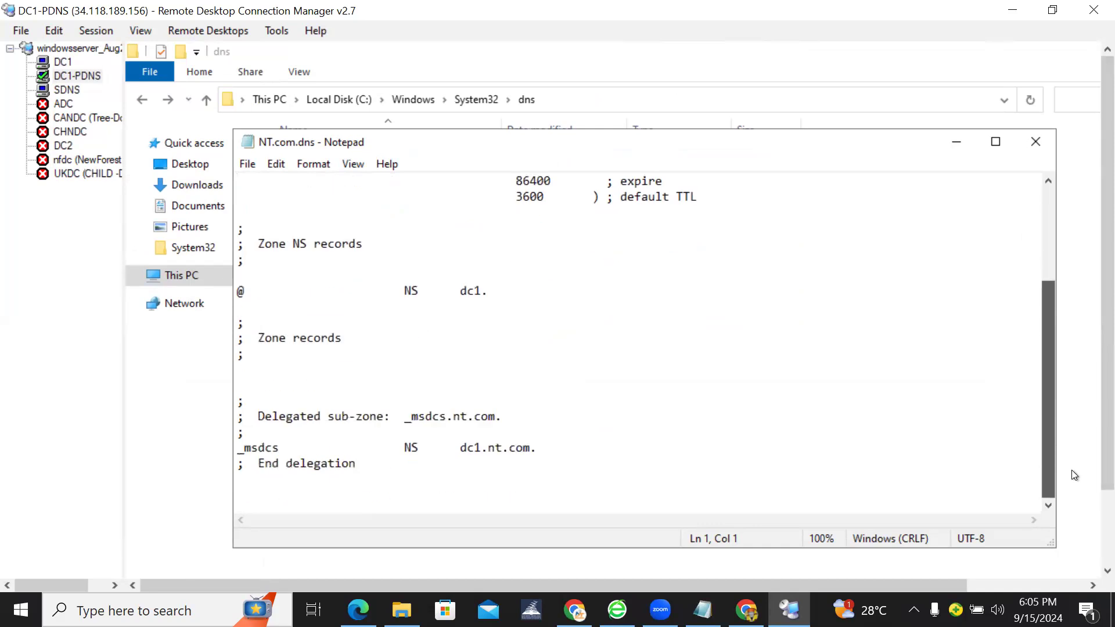
scroll(1034, 210, up, 4)
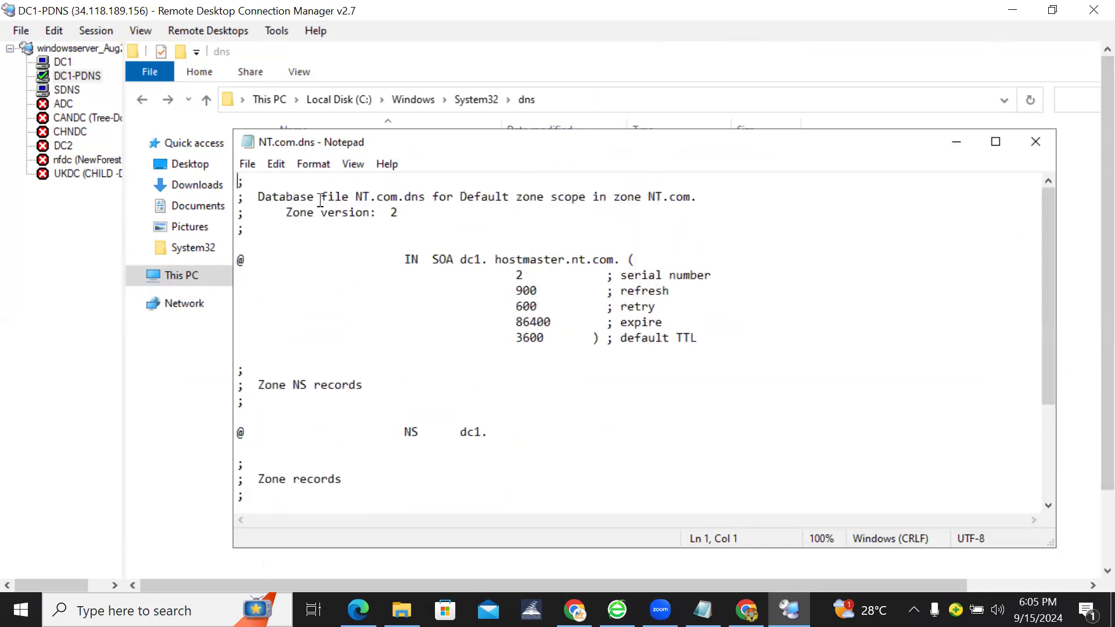
drag(273, 197, 481, 196)
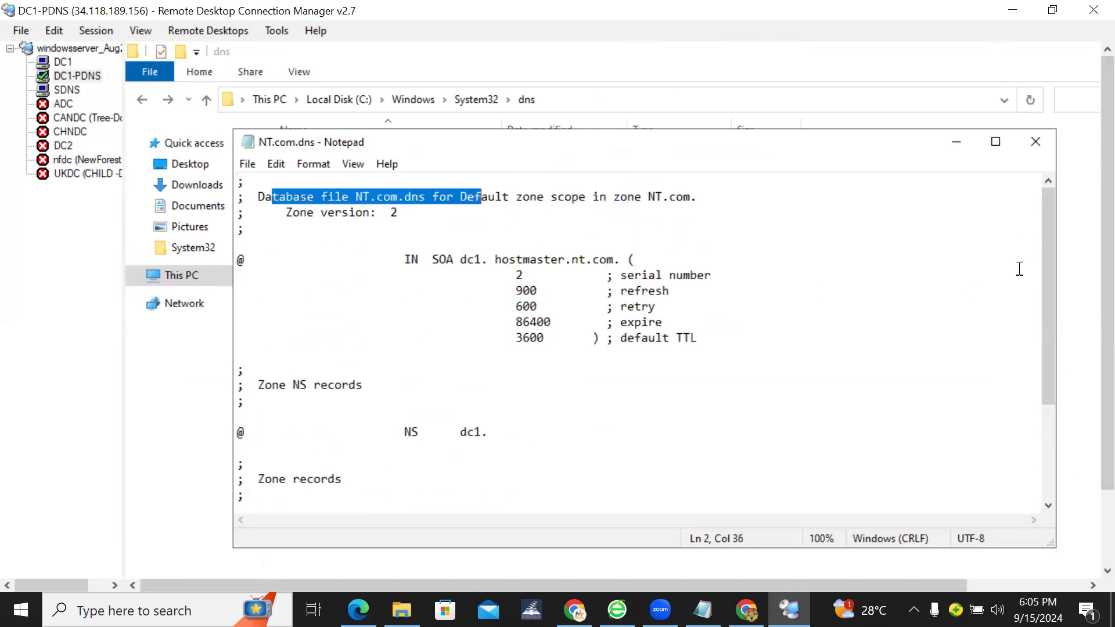
drag(1049, 244, 1048, 338)
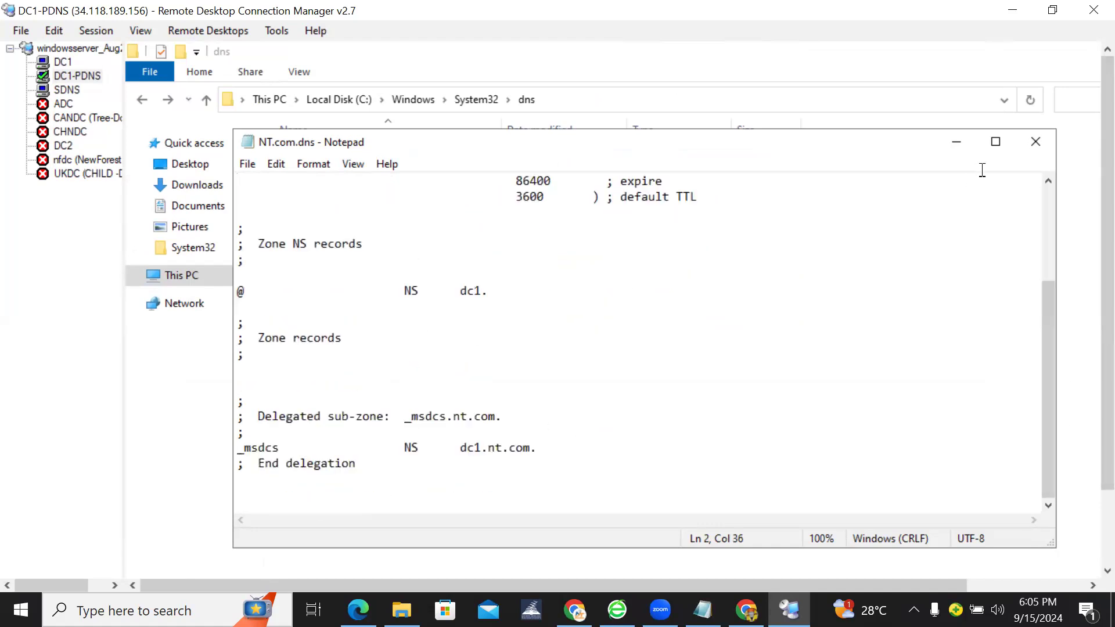
click(1036, 142)
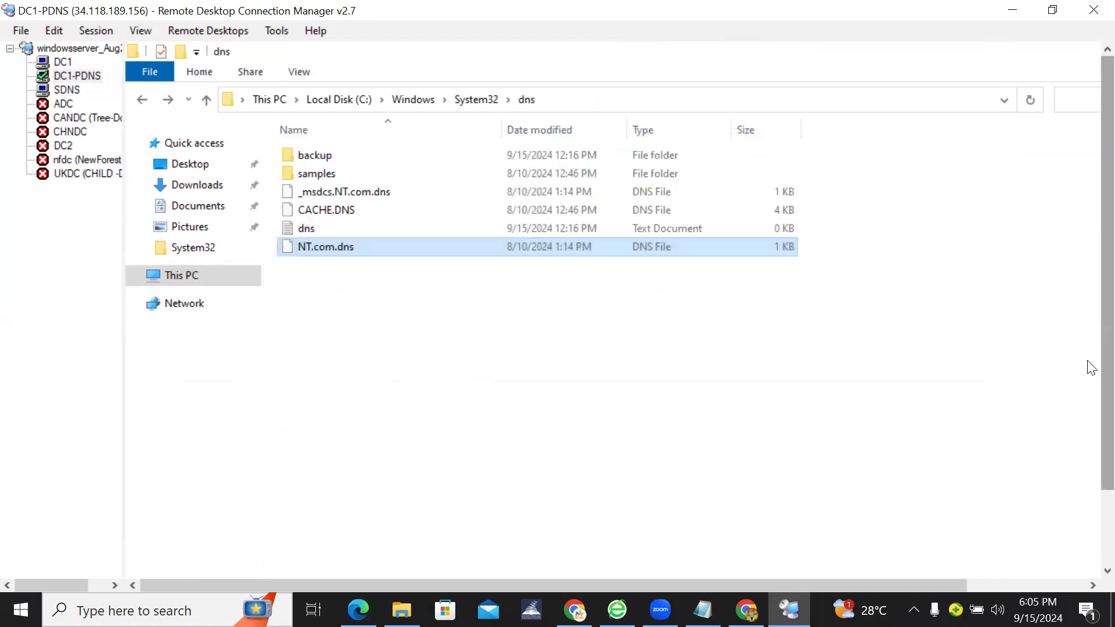
Deselect the NT.com.dns file and reveal the full path of the dns folder.
click(662, 566)
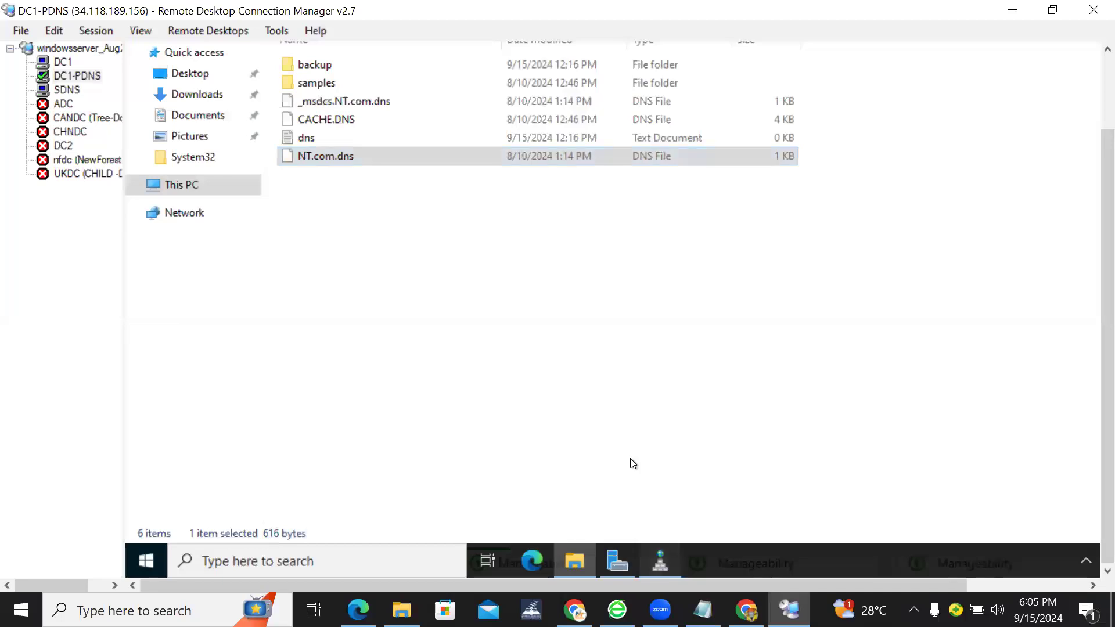
click(323, 301)
scroll(797, 74, up, 2)
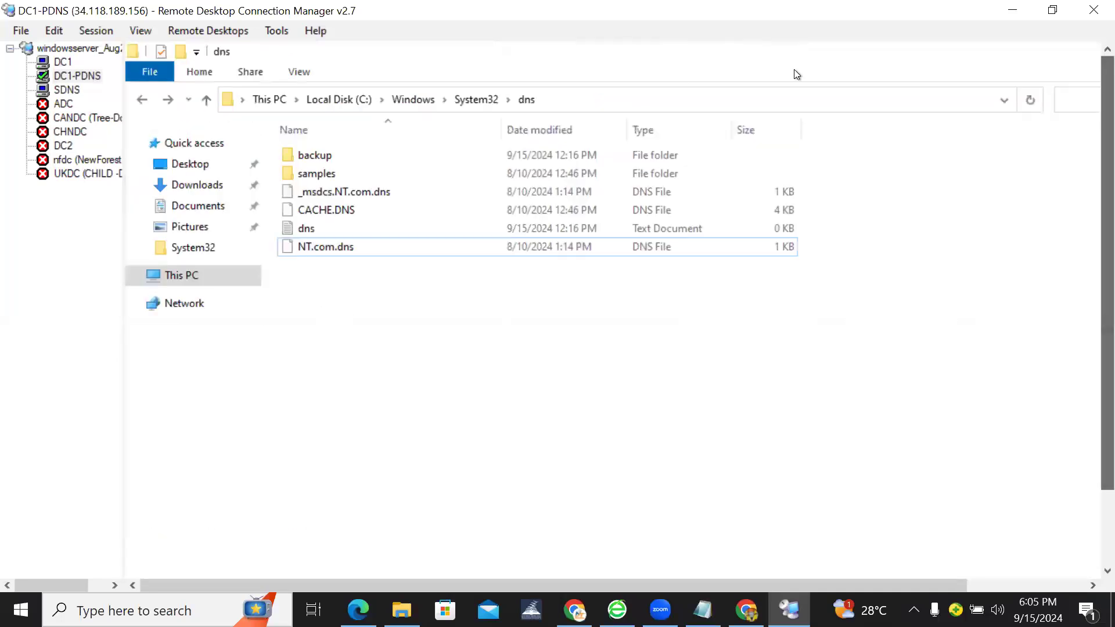
click(646, 102)
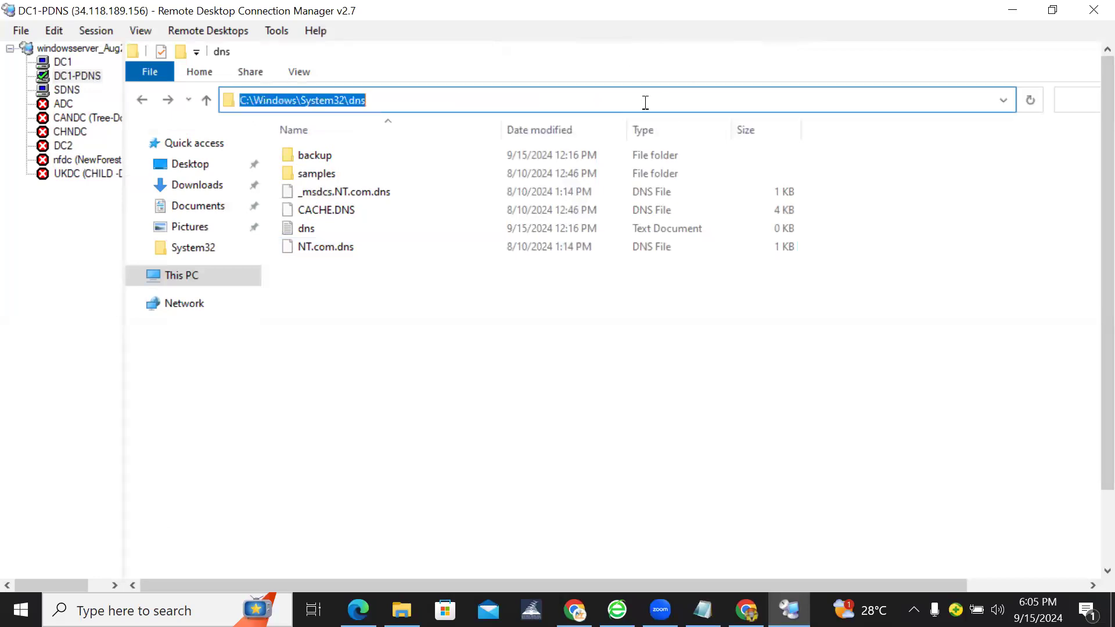
scroll(1088, 302, down, 2)
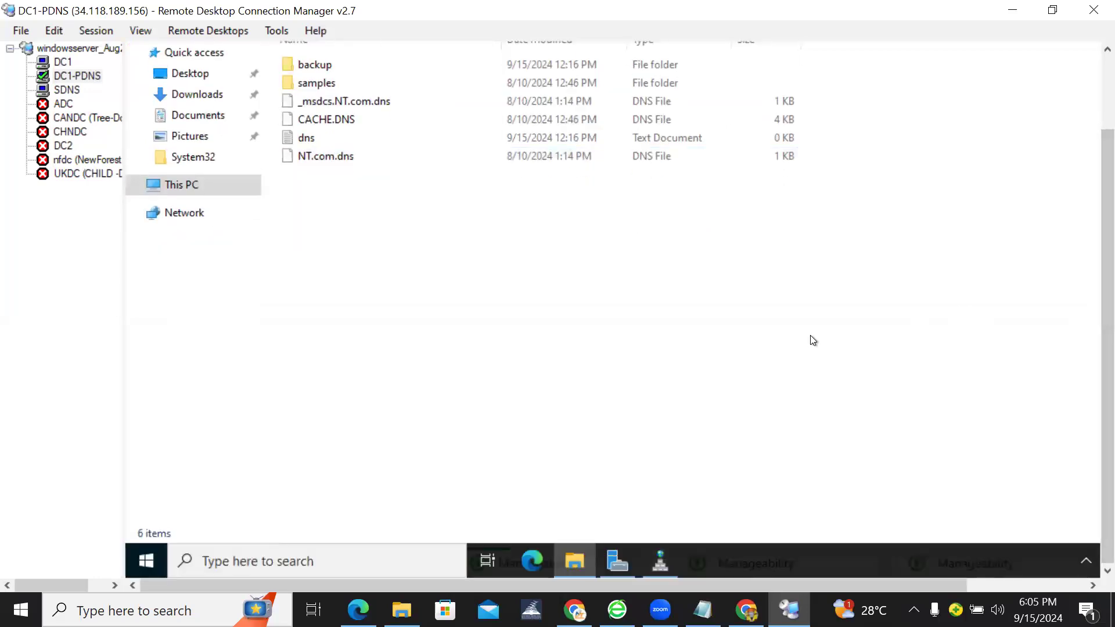
click(677, 352)
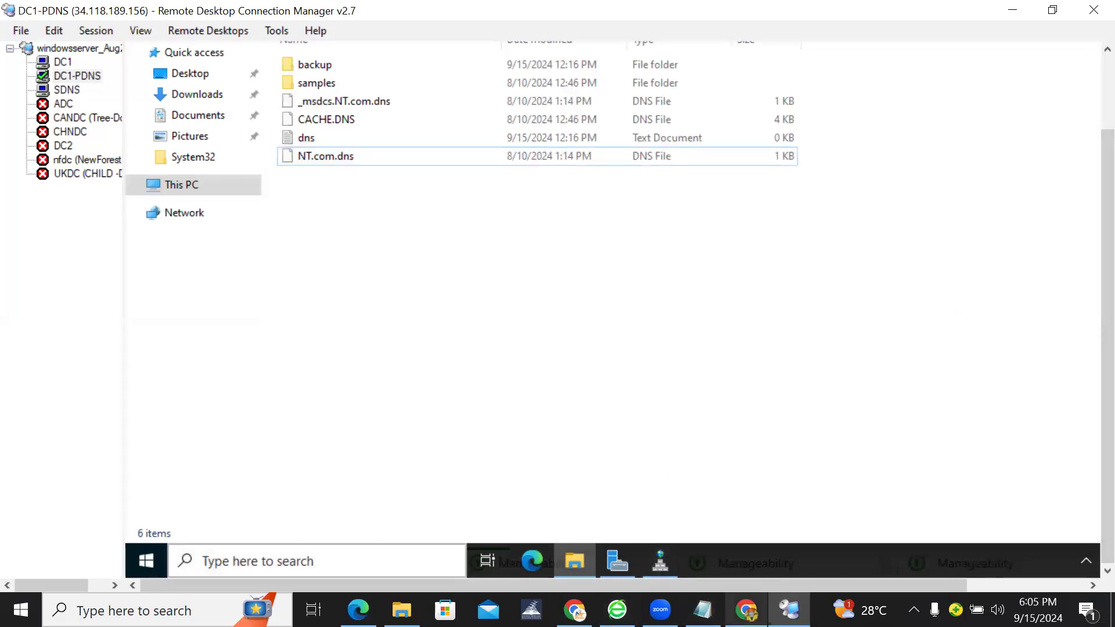
Switch to the Notes file in Notepad and add the line "we need expoprt from PS" below the DNS database path.
mouse_move(747, 609)
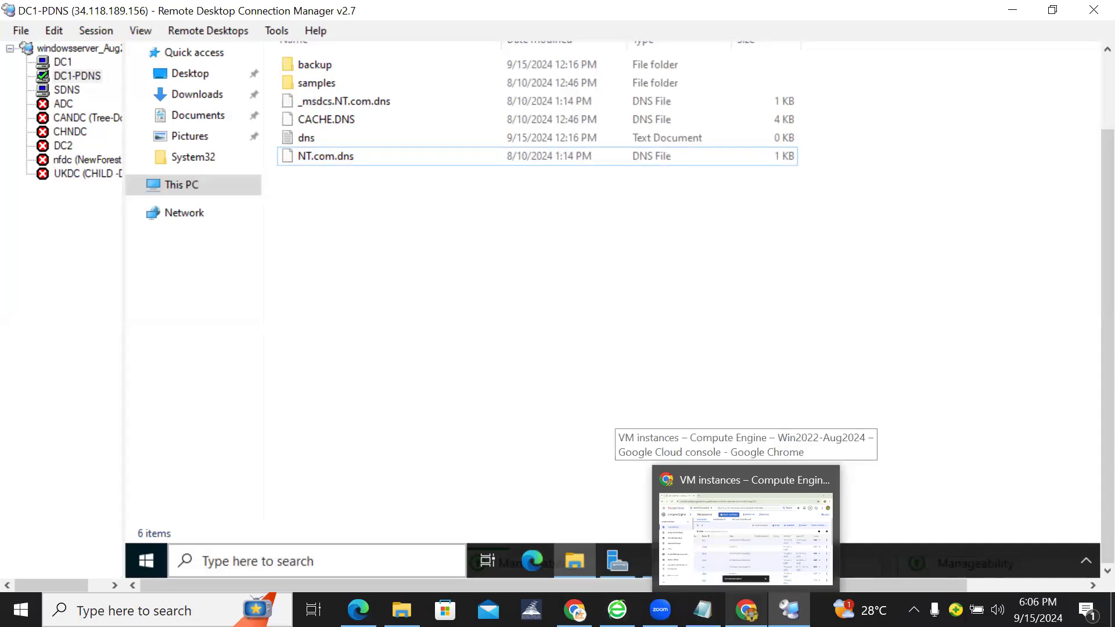
click(746, 537)
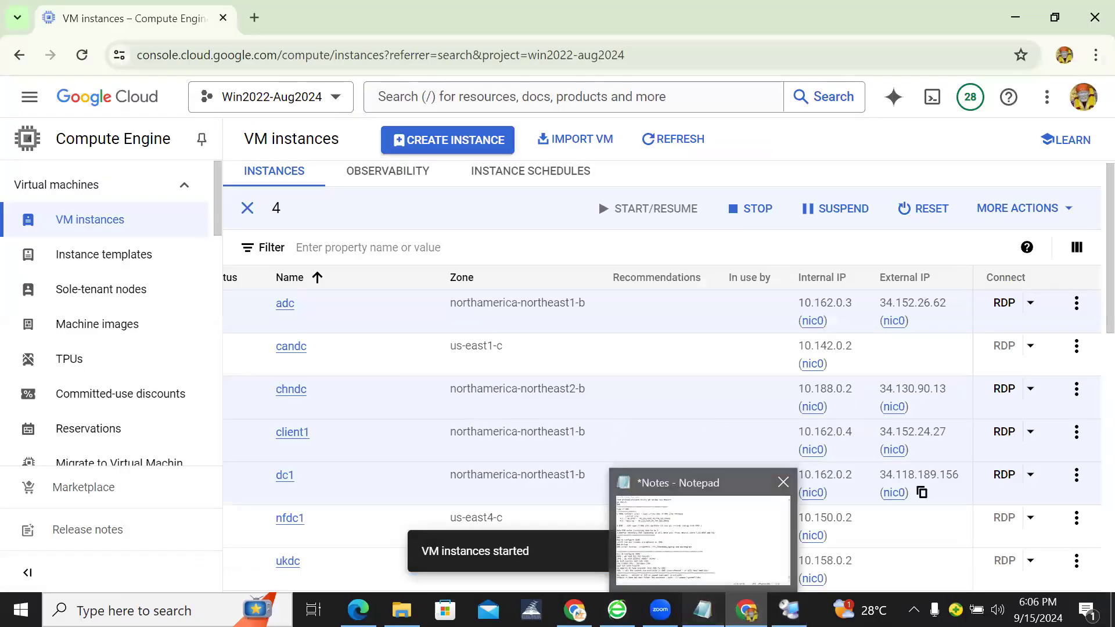
click(703, 610)
key(Return)
text(export)
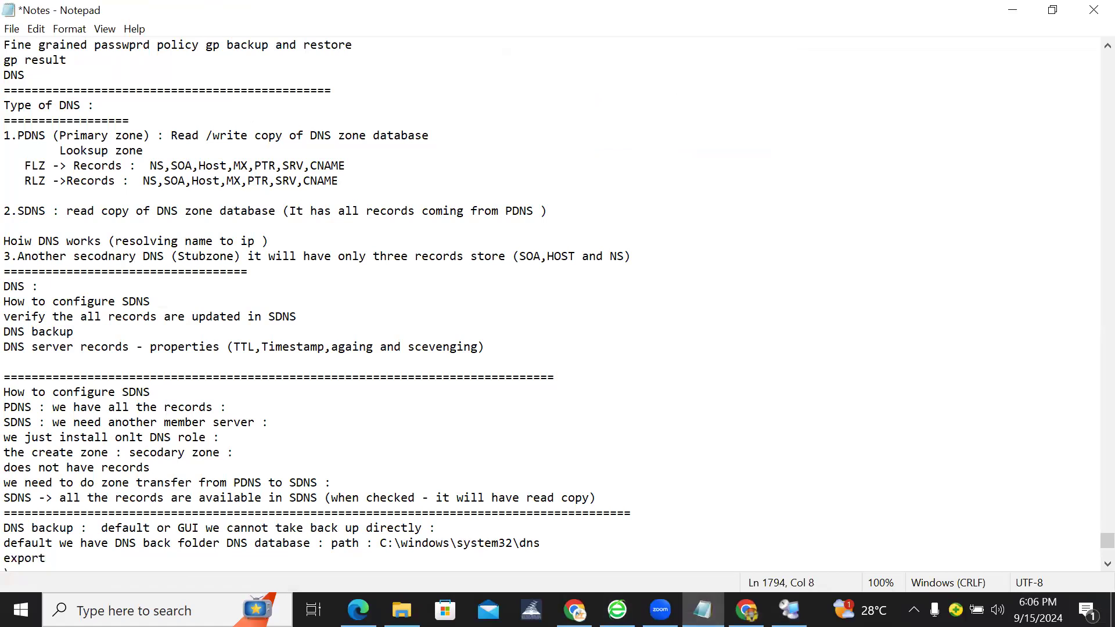
key(BackSpace)
key(BackSpace)
key(BackSpace)
text(we need expoprt from PS)
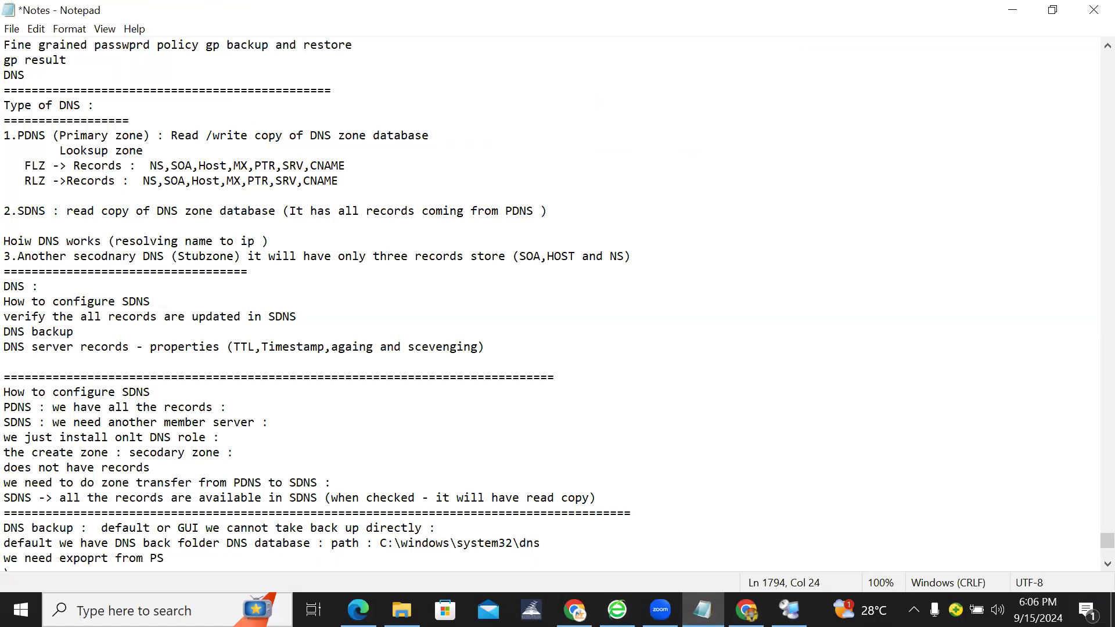
Review the NT.com.dns file in the remote server's dns folder against the DNS backup lines in the notes.
click(789, 610)
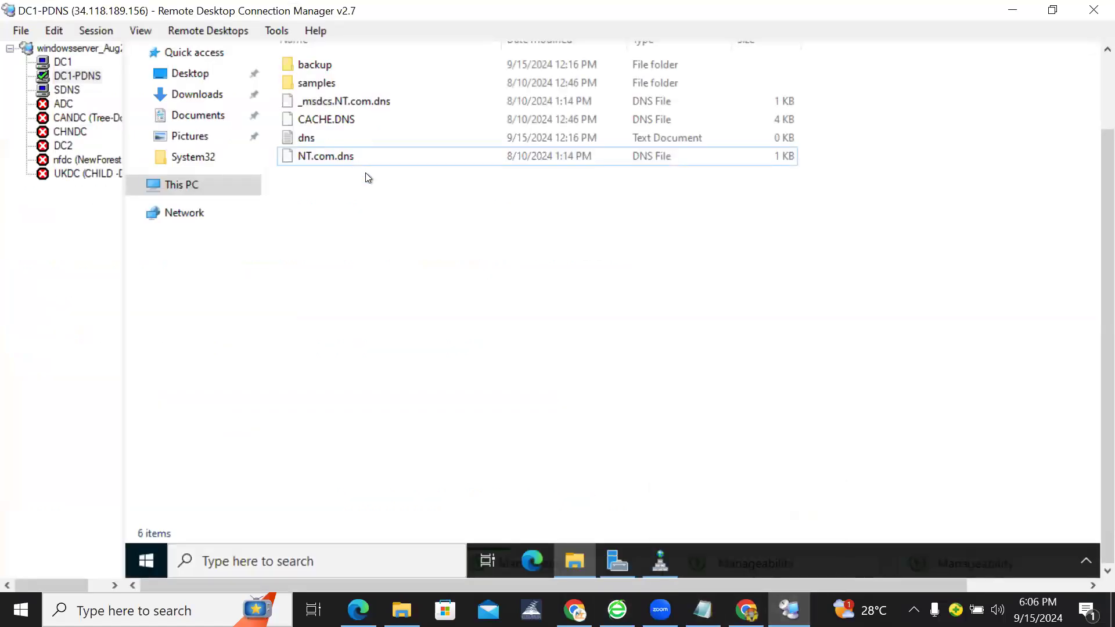
scroll(1087, 228, up, 2)
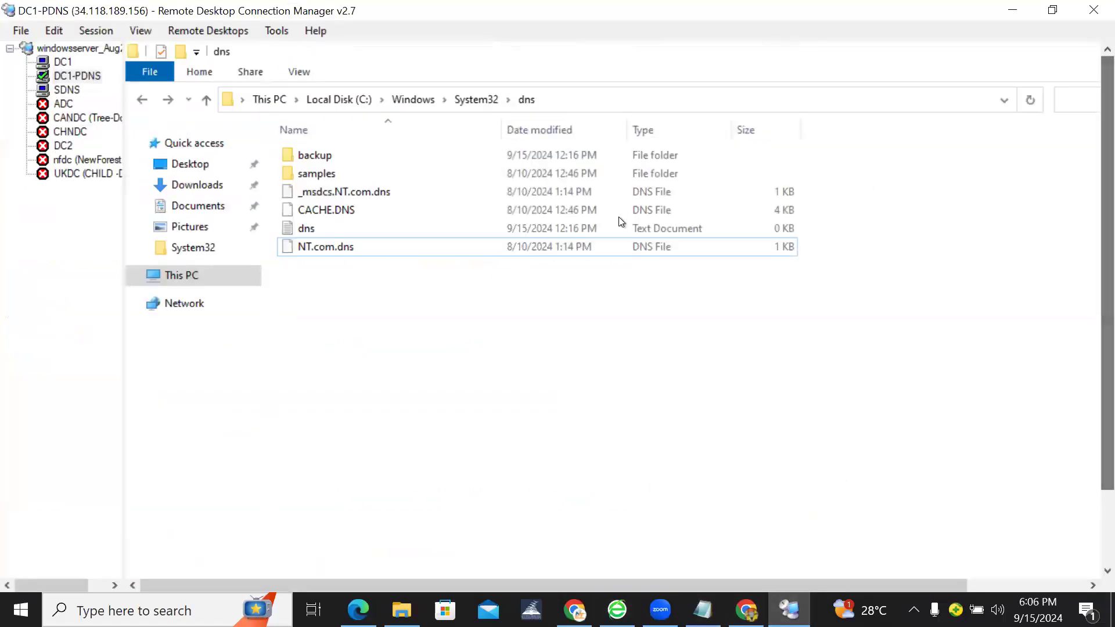
right_click(360, 252)
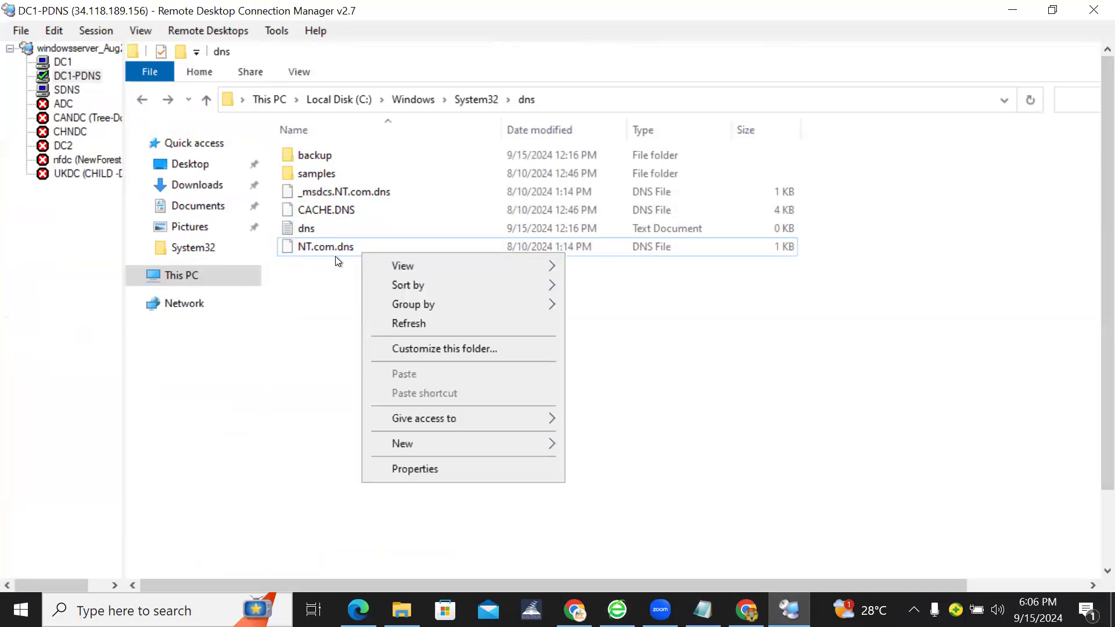
right_click(322, 246)
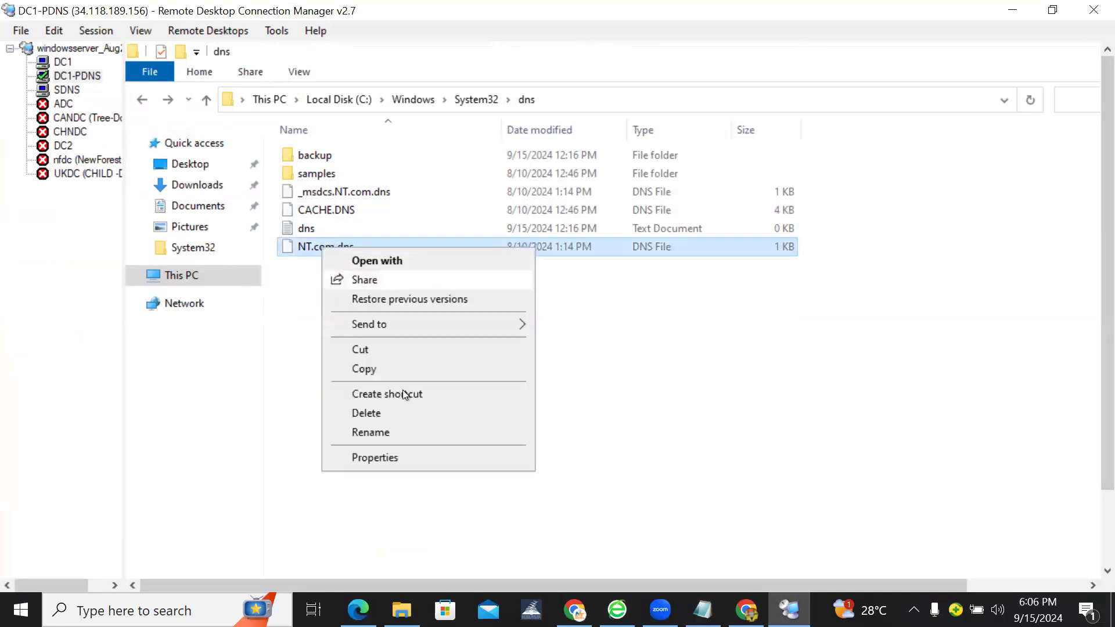
click(718, 377)
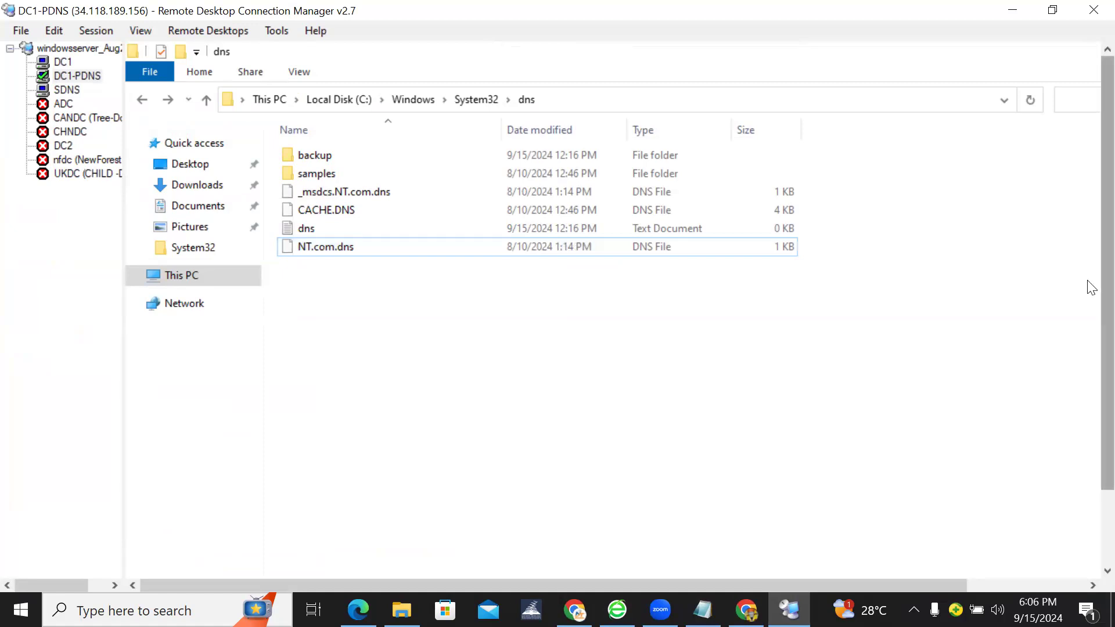
scroll(1092, 288, down, 3)
click(703, 609)
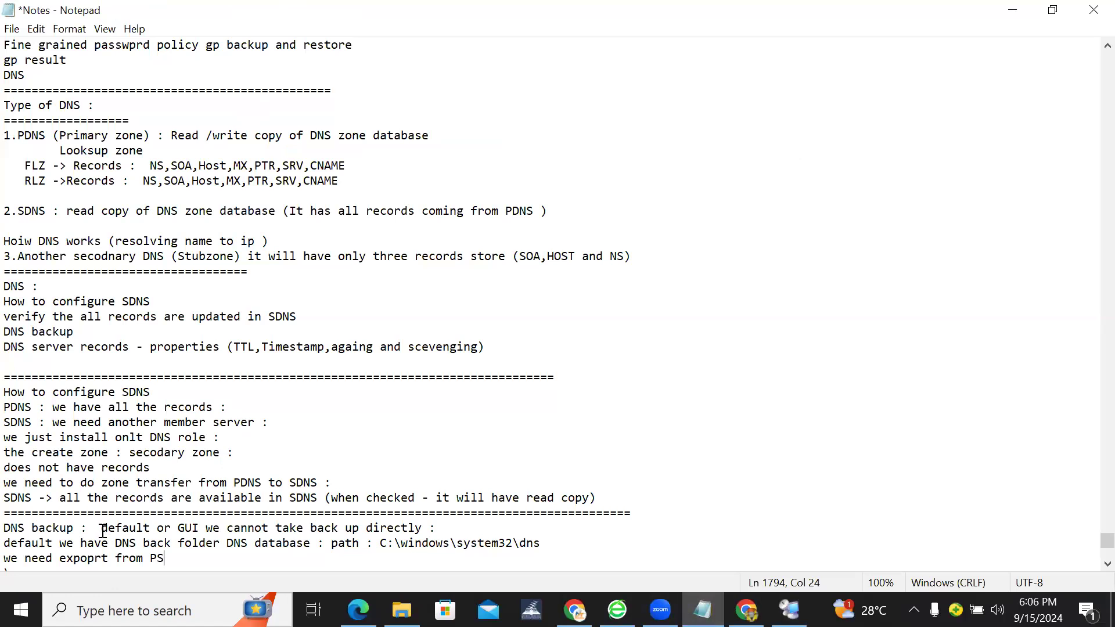
drag(102, 530, 252, 528)
click(208, 544)
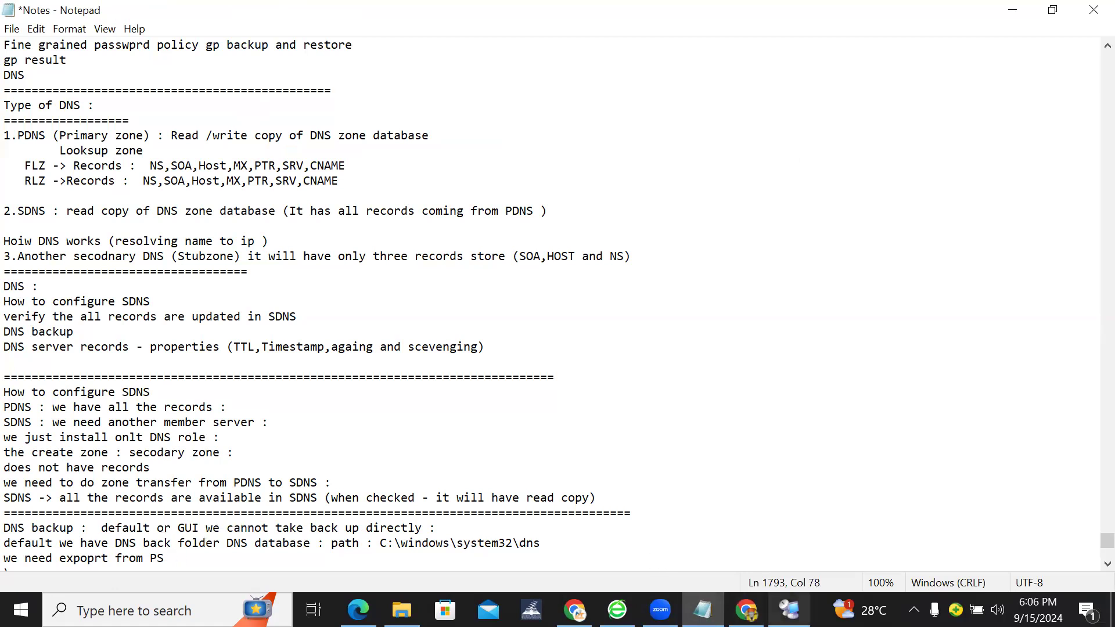
click(790, 610)
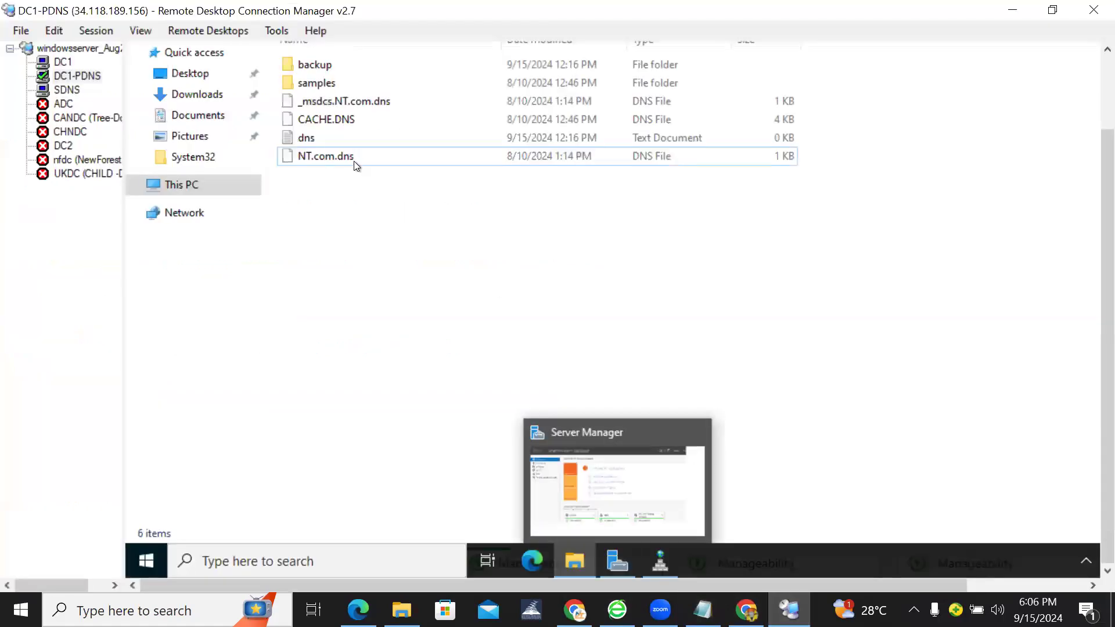
click(381, 232)
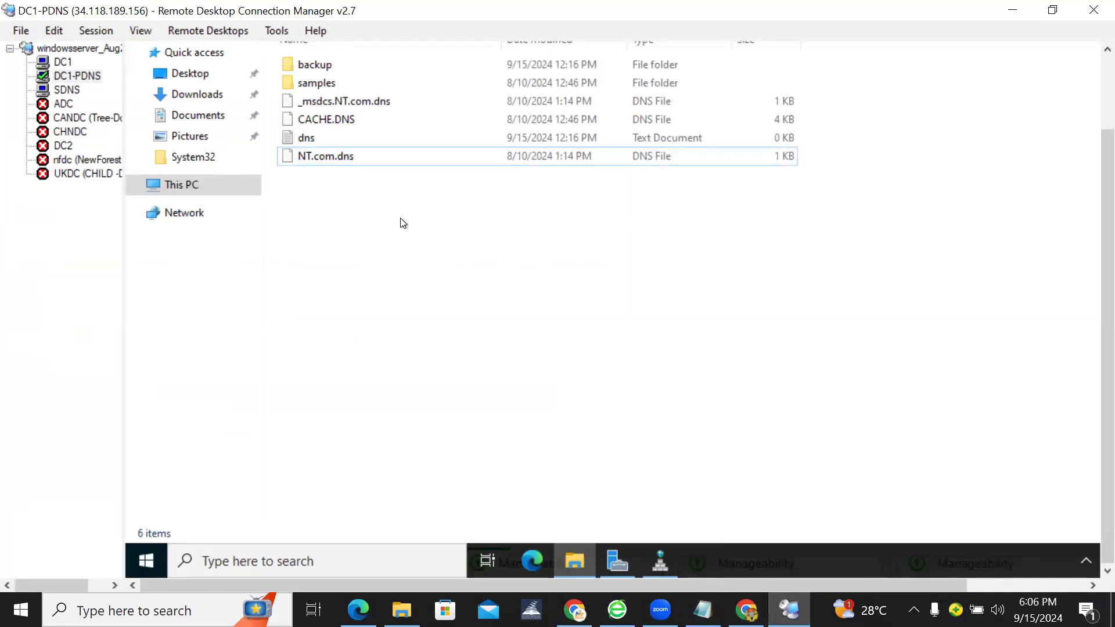
Insert the word "Zone" before "expoprt" in the last line of the DNS backup notes.
click(703, 610)
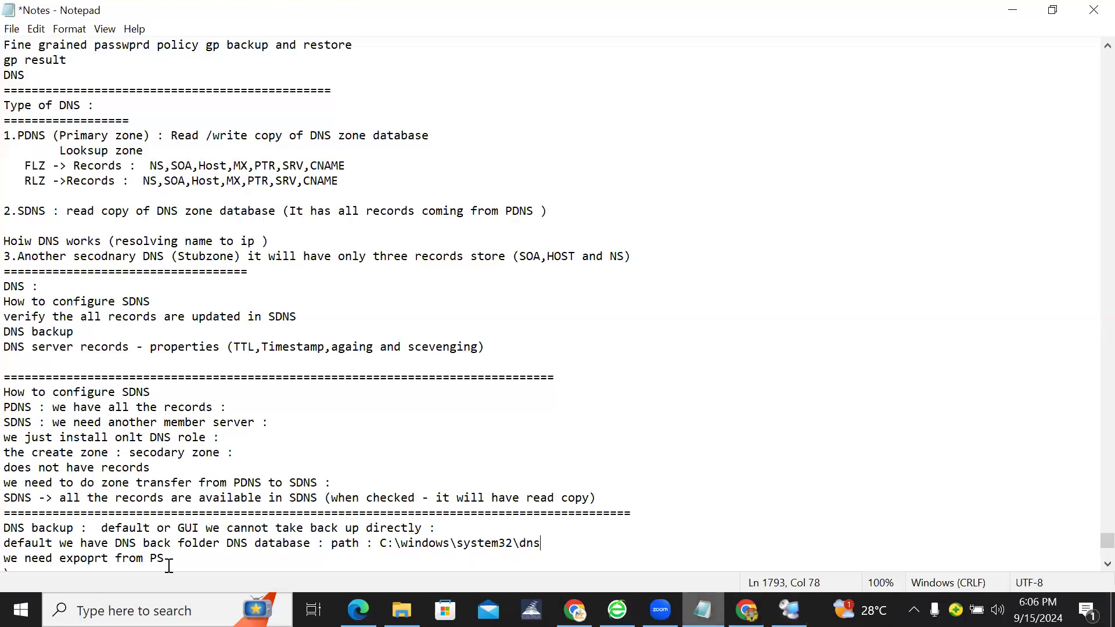
drag(172, 564, 110, 353)
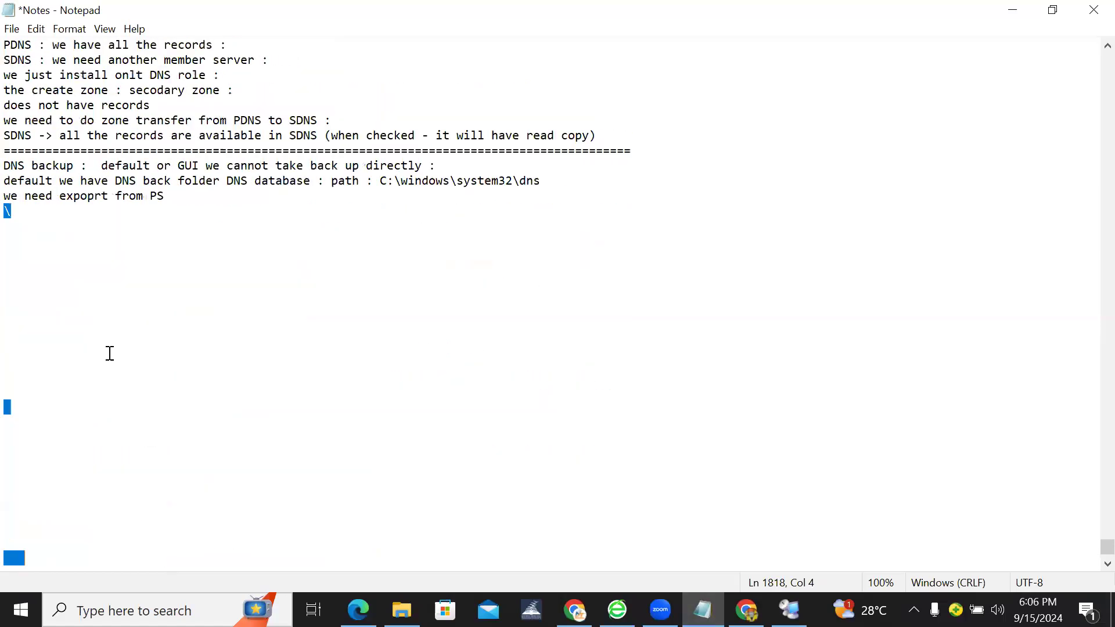
click(112, 271)
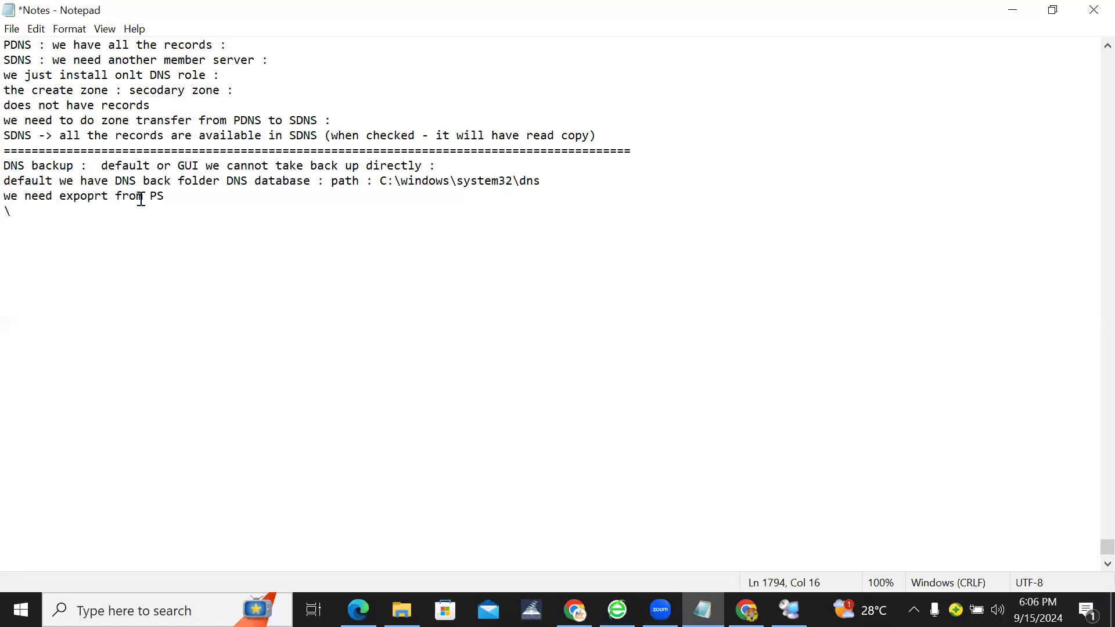
click(90, 200)
key(Delete)
text(Zone)
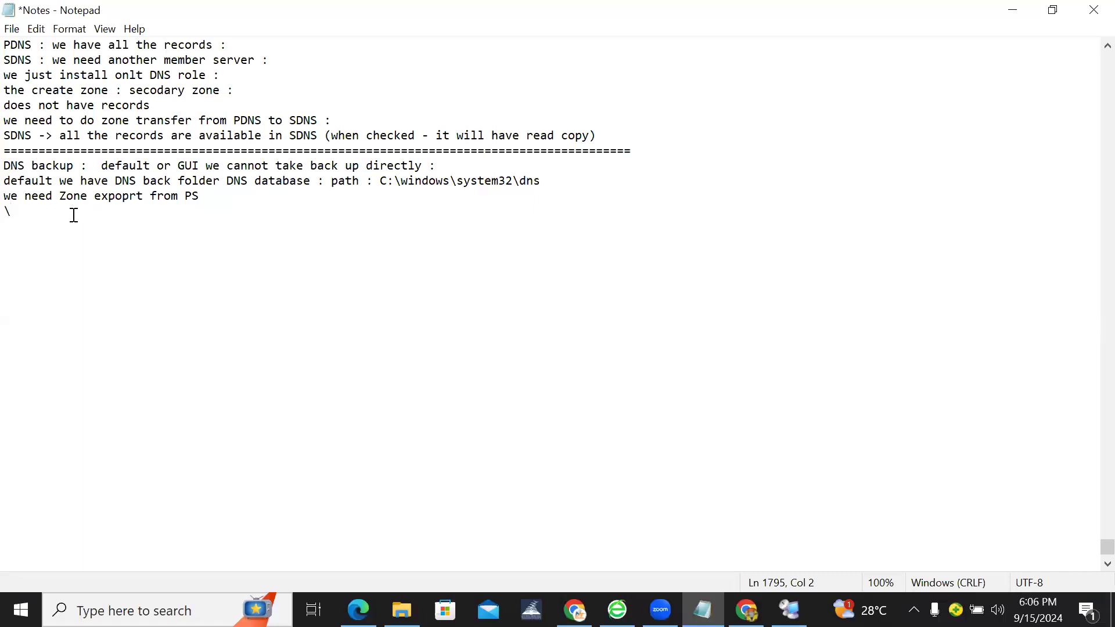
Switch to the remote server's dns folder and rename NT.com.dns to NT.com.dns_old, accepting the extension change.
click(788, 610)
click(336, 159)
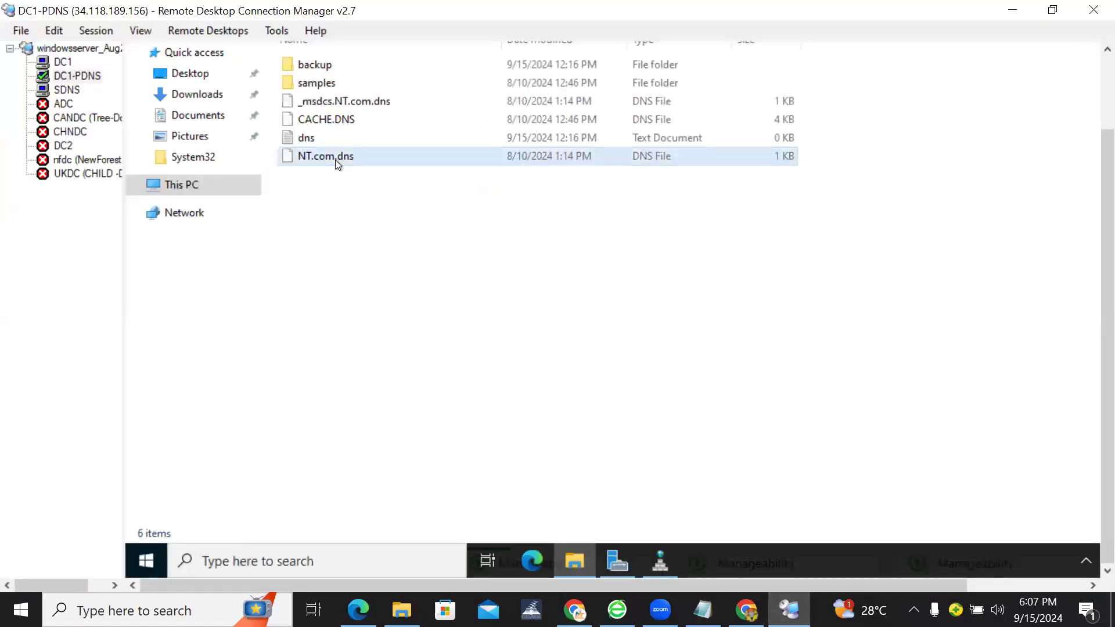
right_click(336, 160)
click(398, 351)
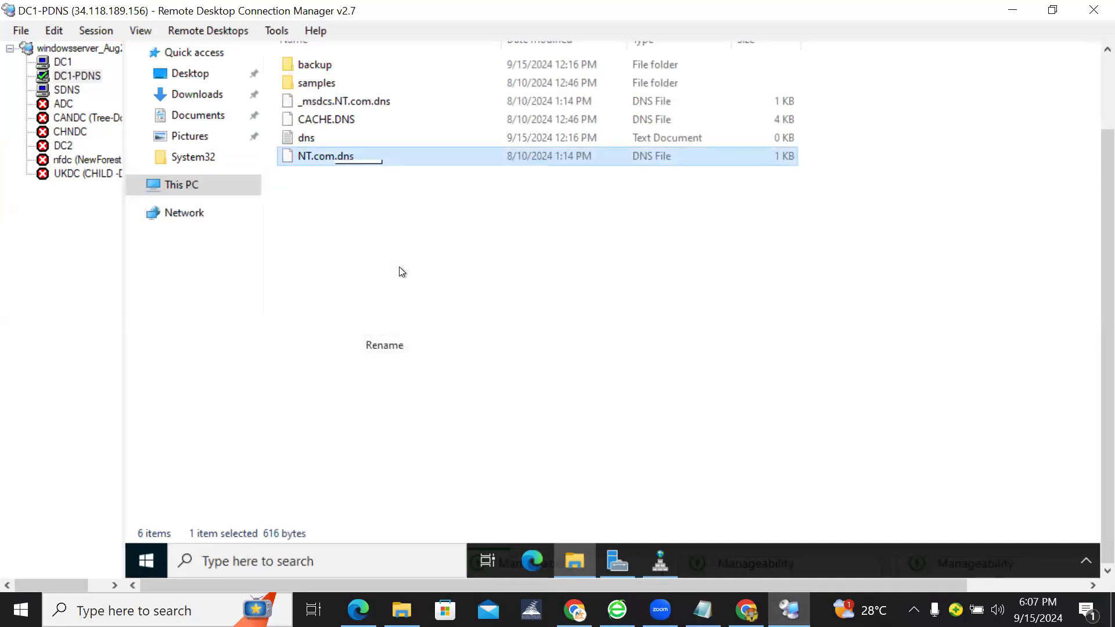
key(End)
text(_old)
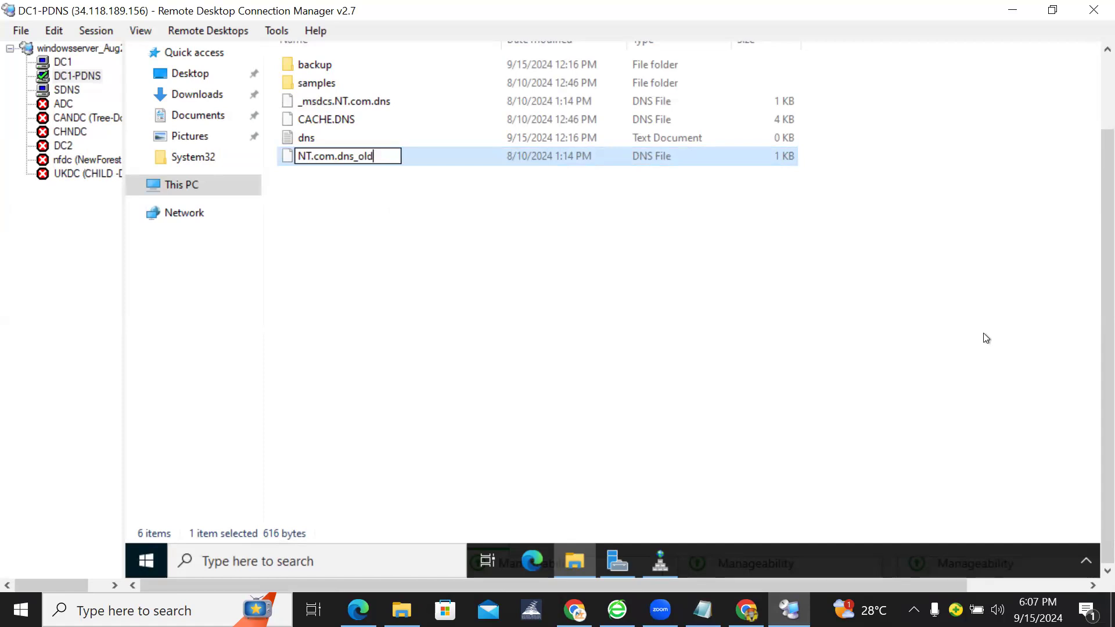
key(Return)
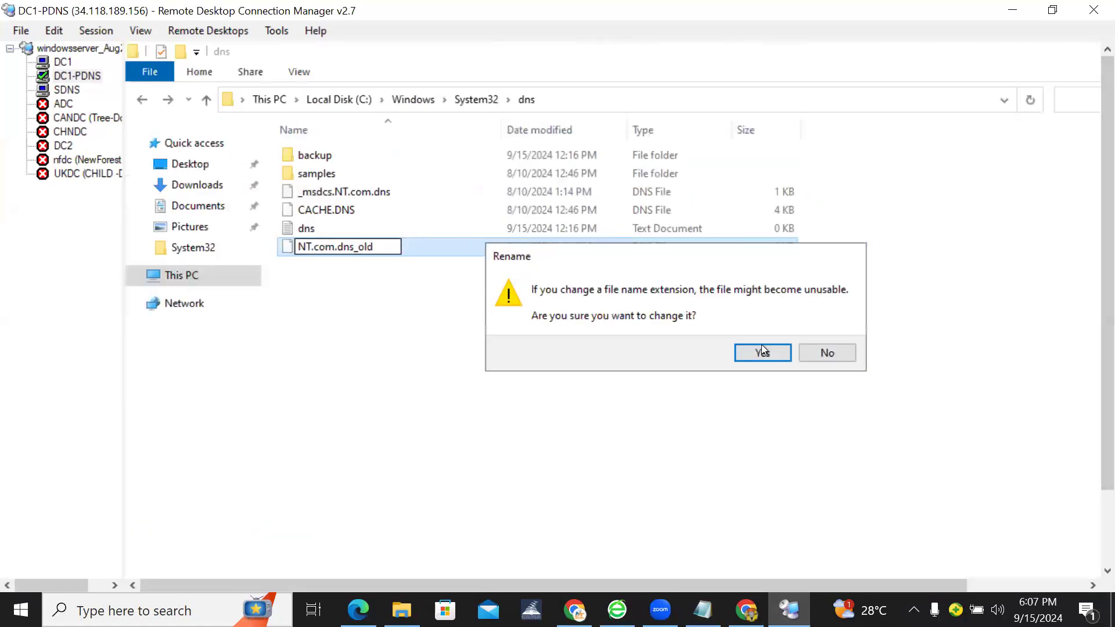
click(763, 352)
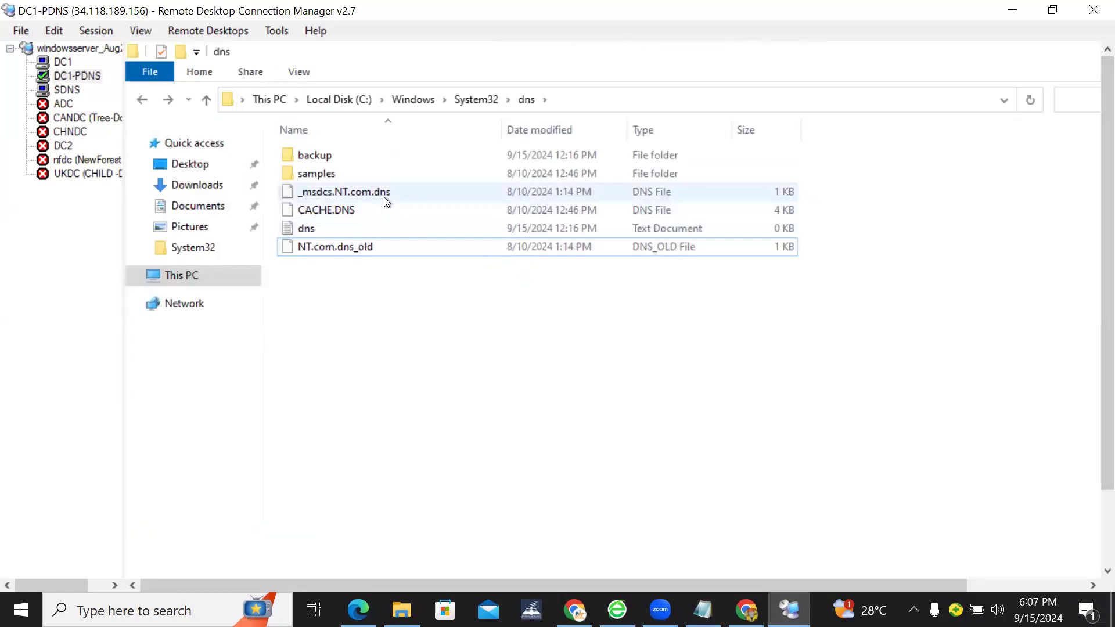
Rename _msdcs.NT.com.dns to _msdcs.NT.com.dns_old, accepting the extension change.
right_click(383, 197)
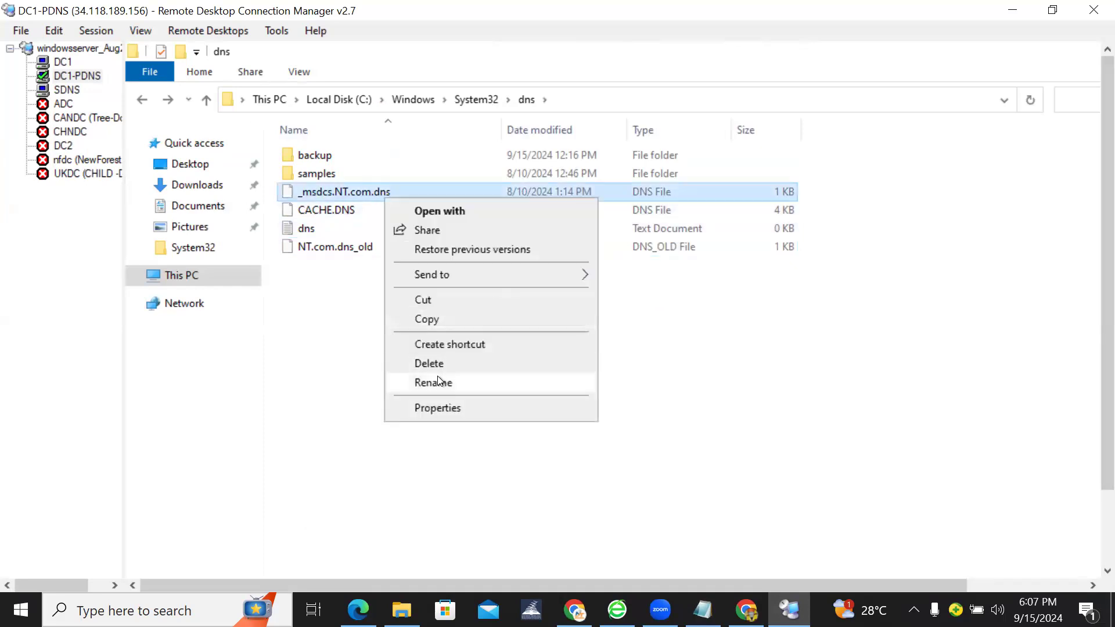
click(433, 383)
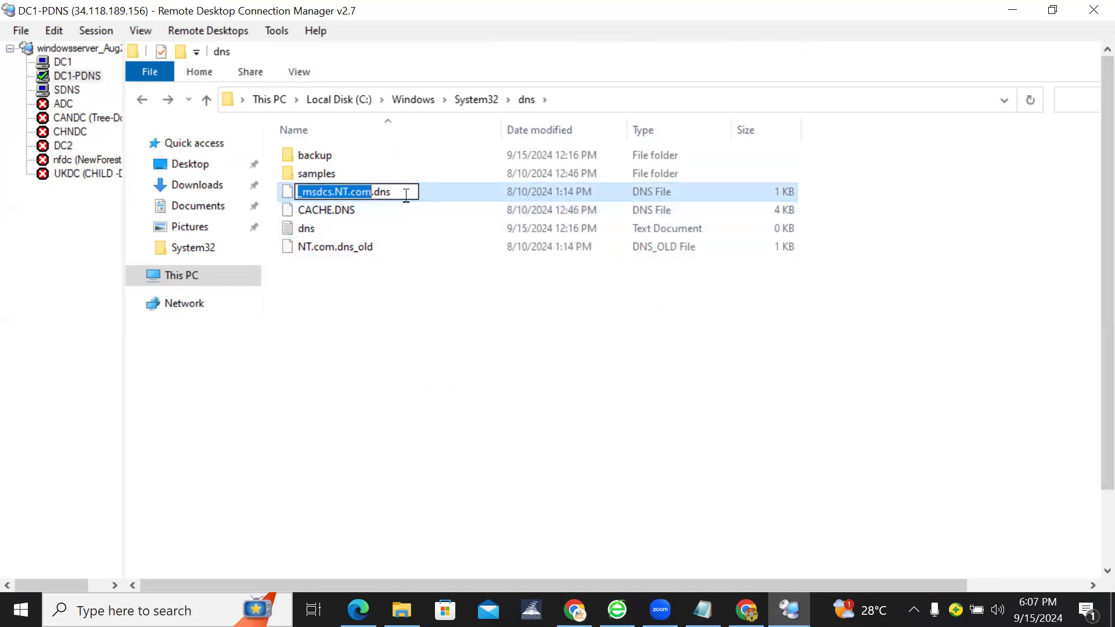
click(406, 195)
text(_old)
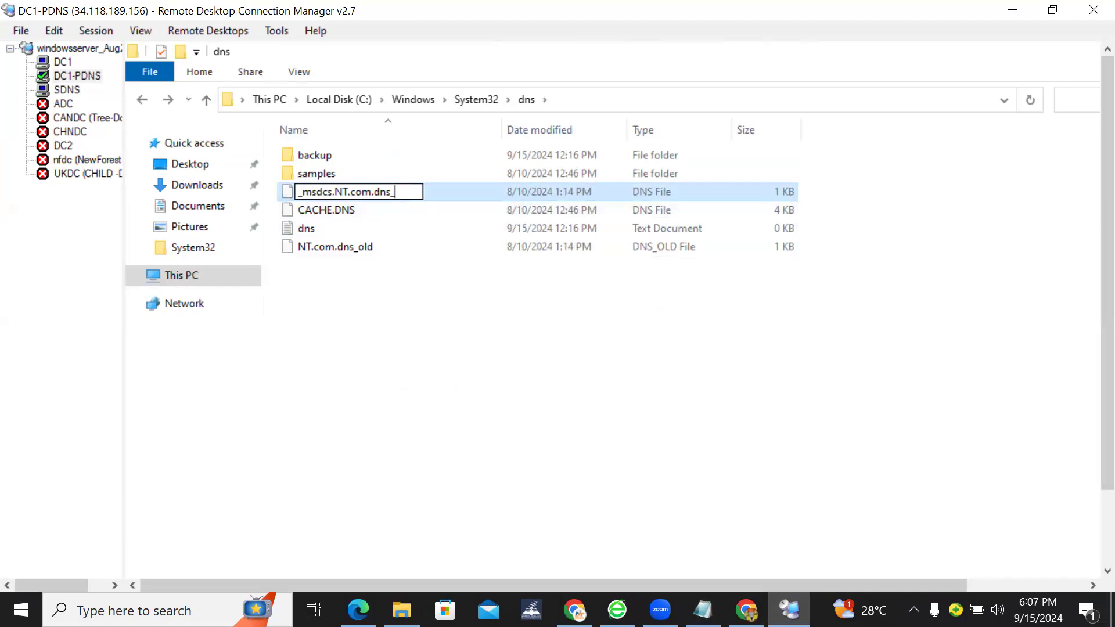
click(418, 357)
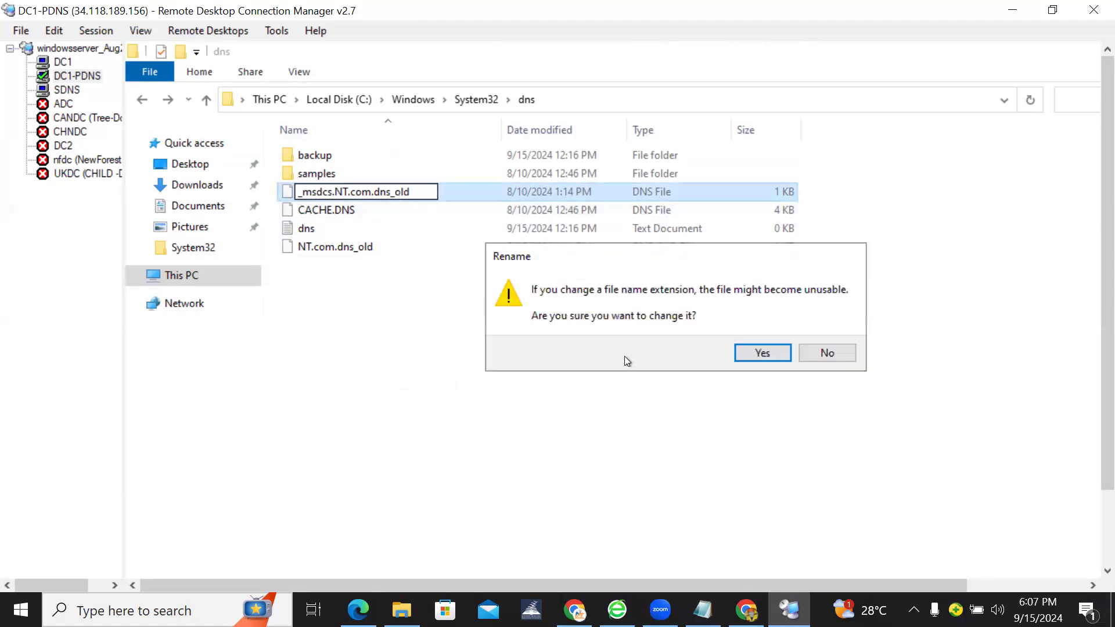
click(762, 353)
Search the remote server for "power", launch Windows PowerShell ISE and accept reopening the files from its previous session.
scroll(1063, 424, down, 2)
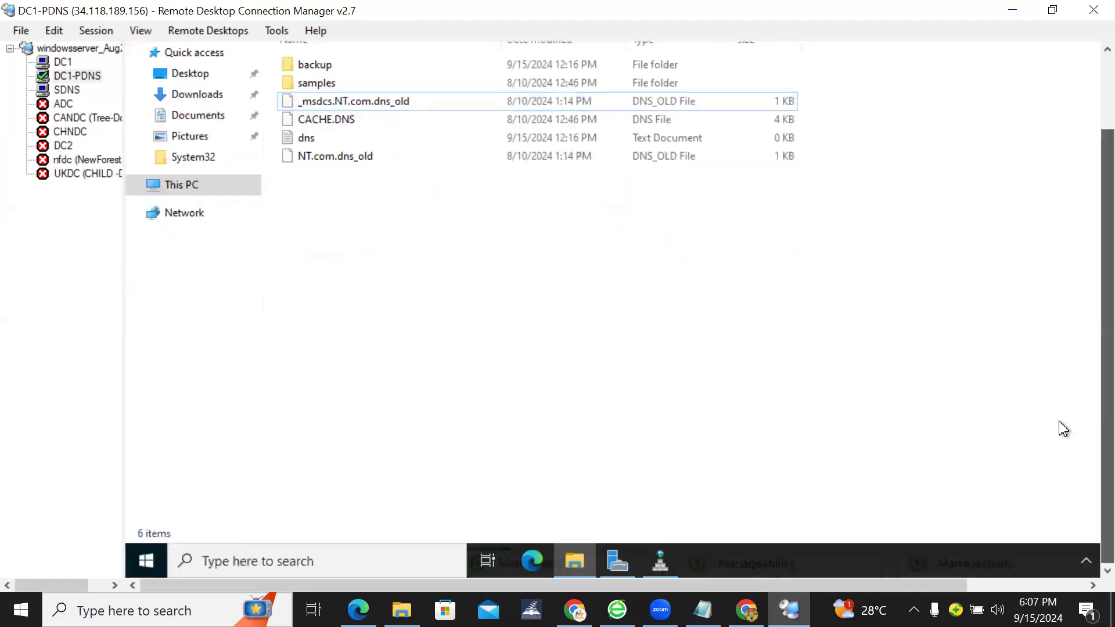
click(371, 561)
text(pow)
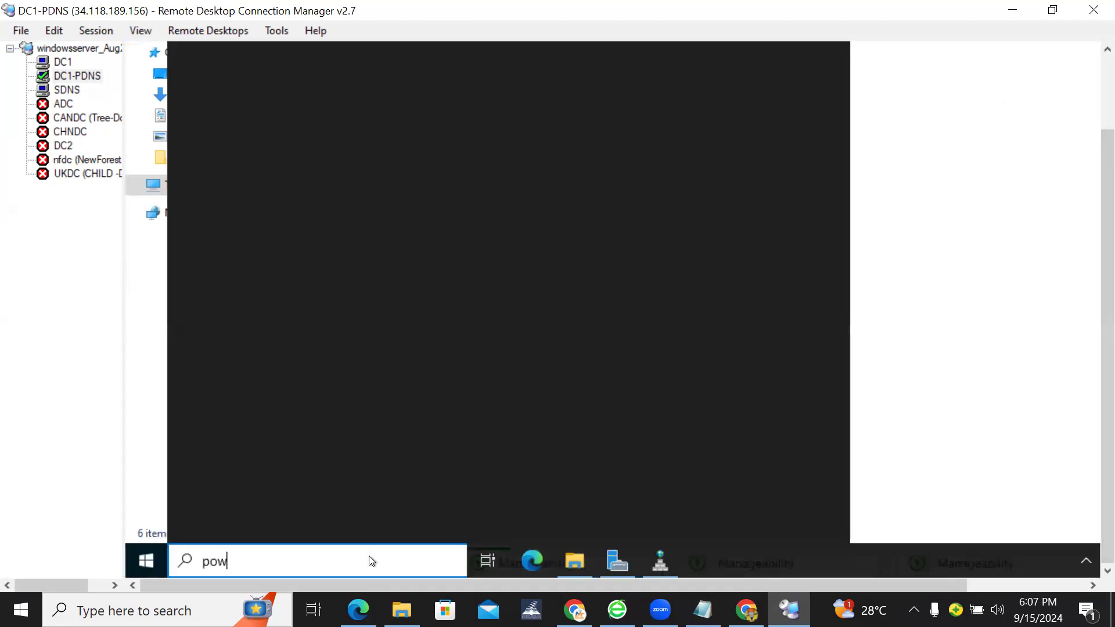
text(er)
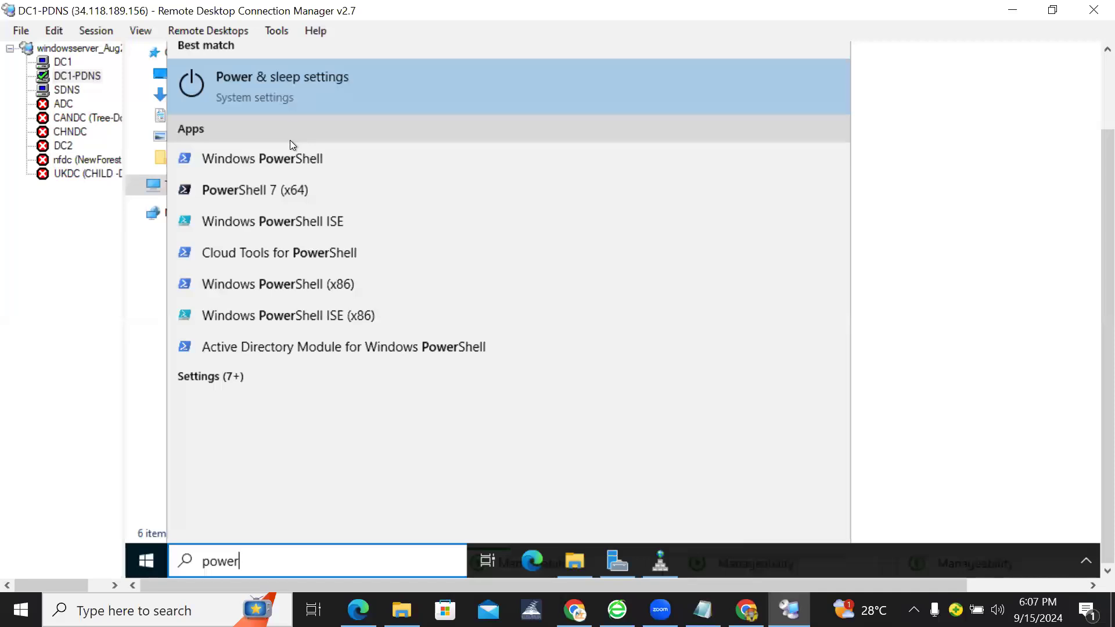
click(301, 223)
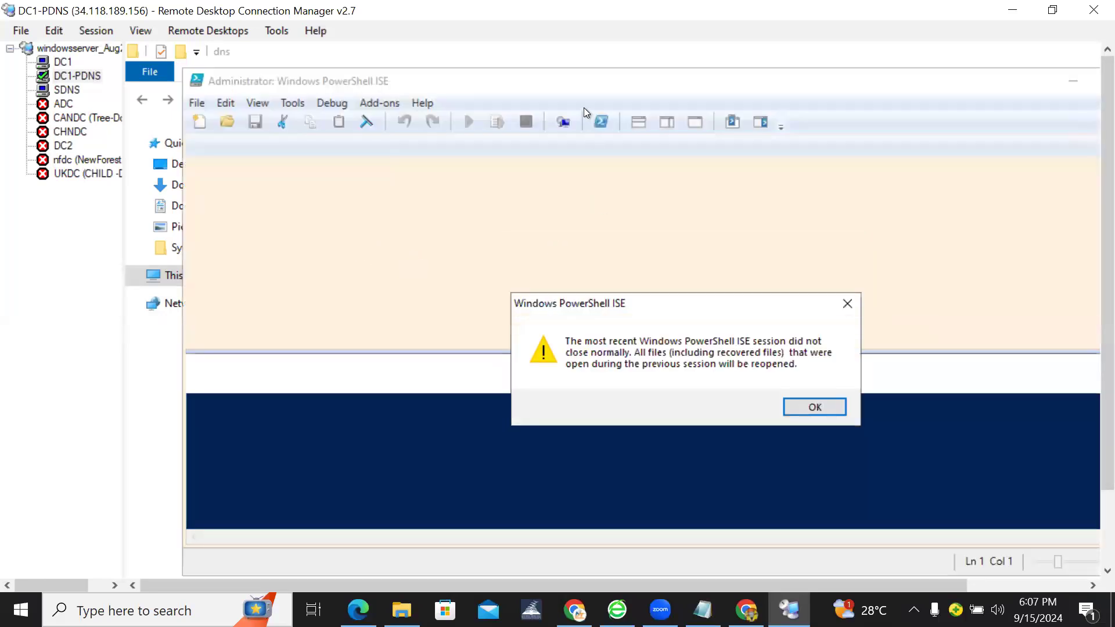
click(807, 406)
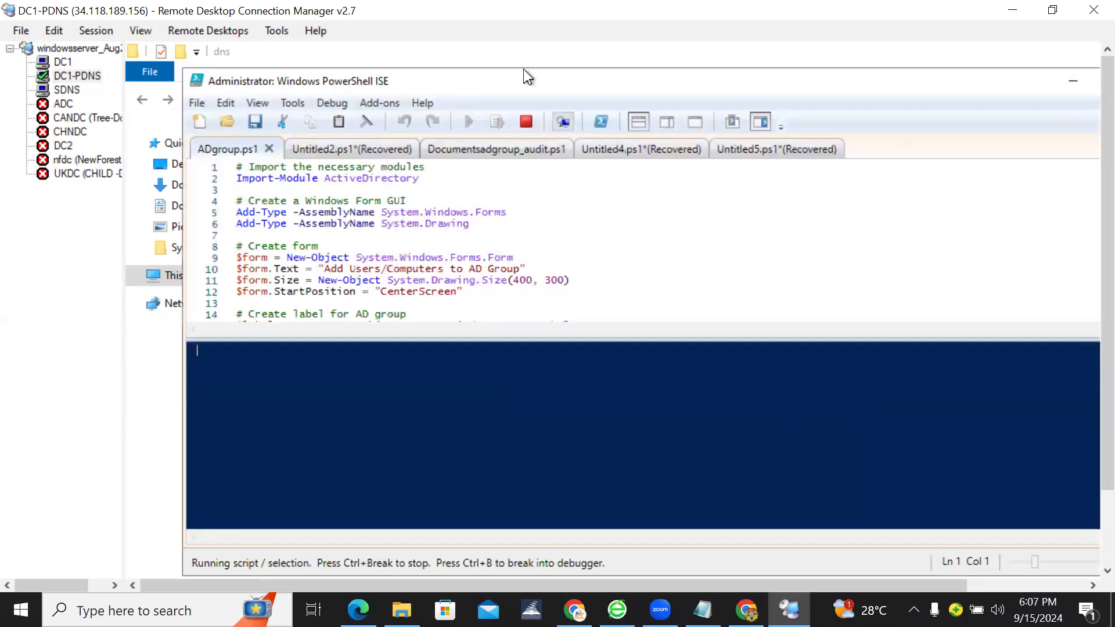
Reposition the PowerShell ISE window over the dns folder with its script and console panes in view.
drag(523, 79, 566, 202)
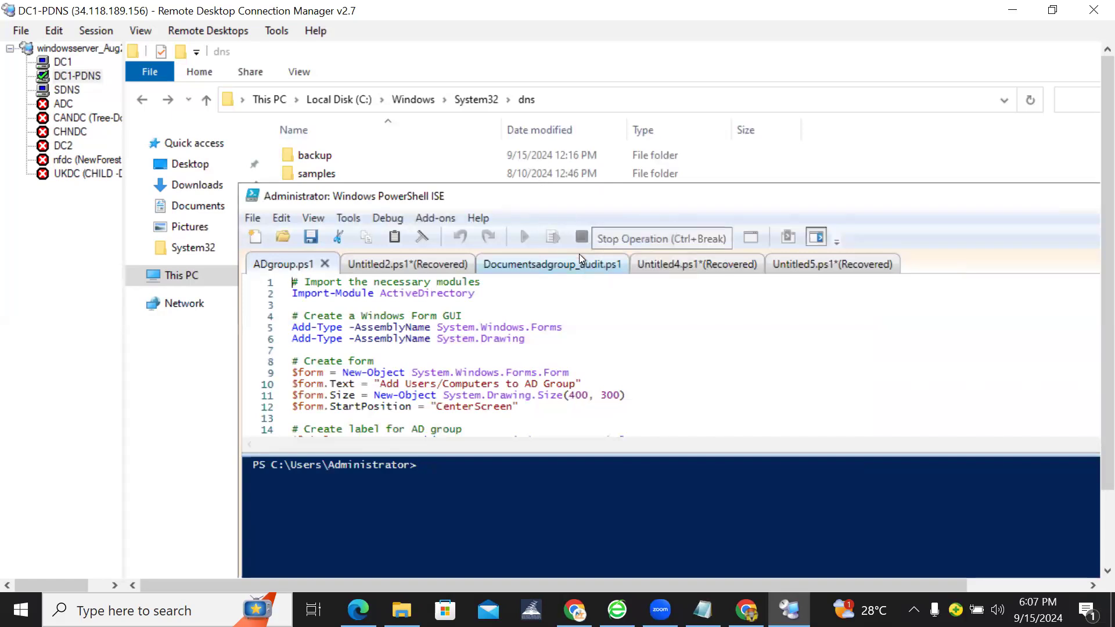
drag(517, 196, 463, 106)
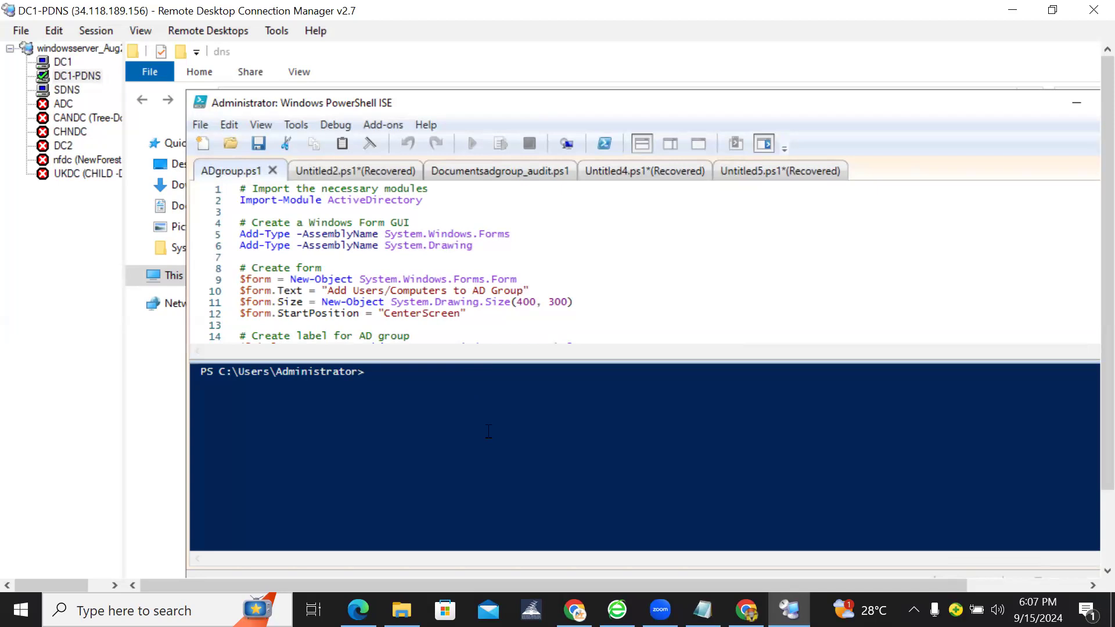
drag(1108, 215, 1108, 288)
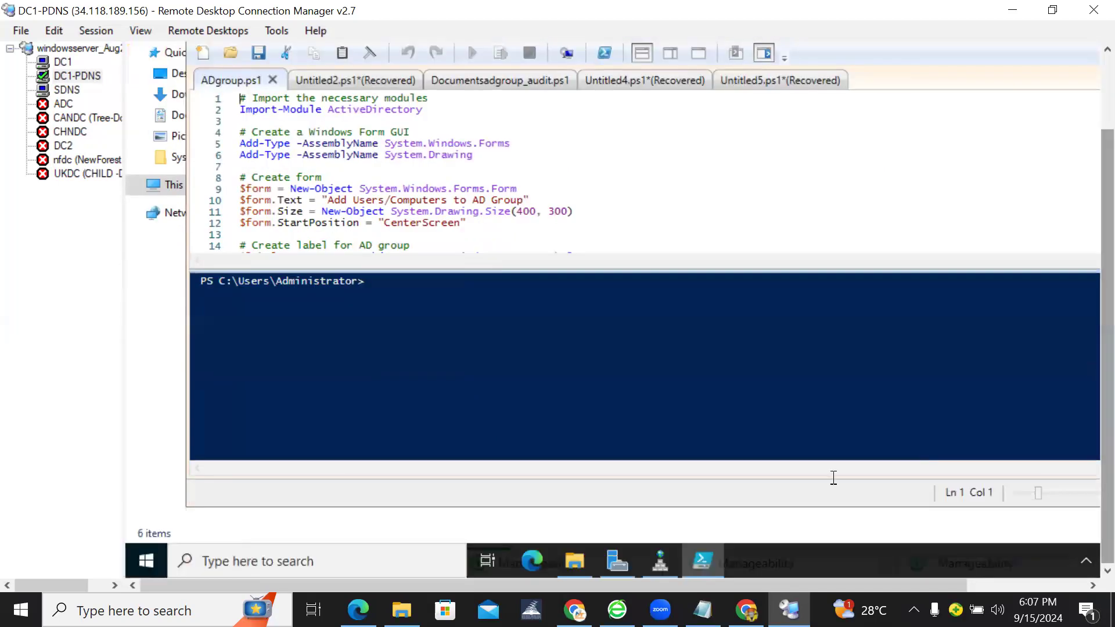
mouse_move(662, 568)
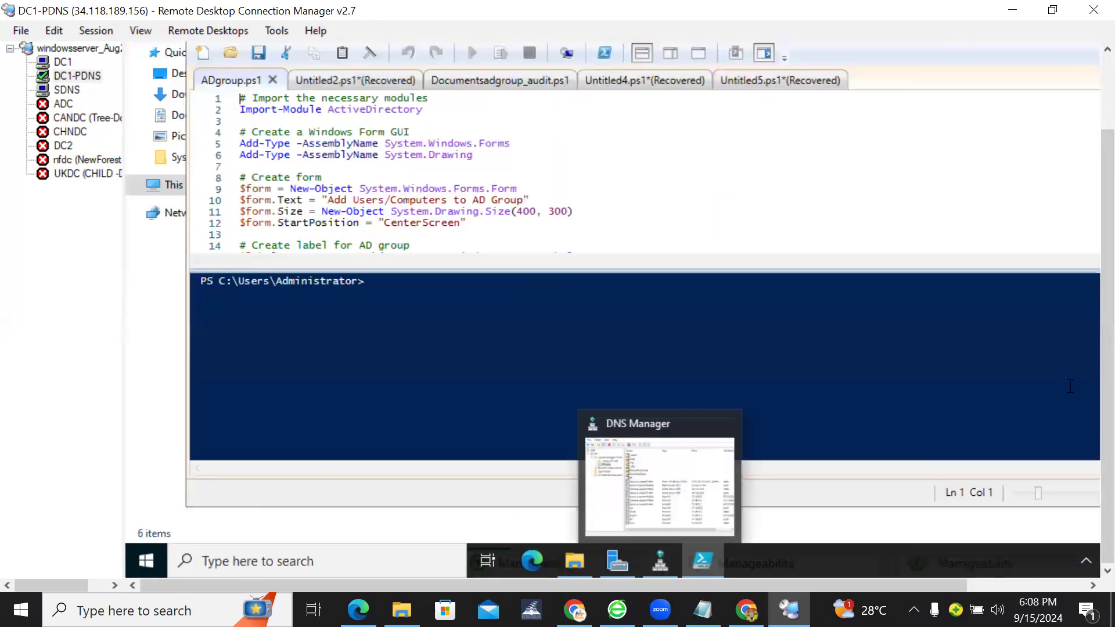
Create a new PowerShell script and start its first line with "dnssmd /zoneexport".
scroll(1086, 380, up, 2)
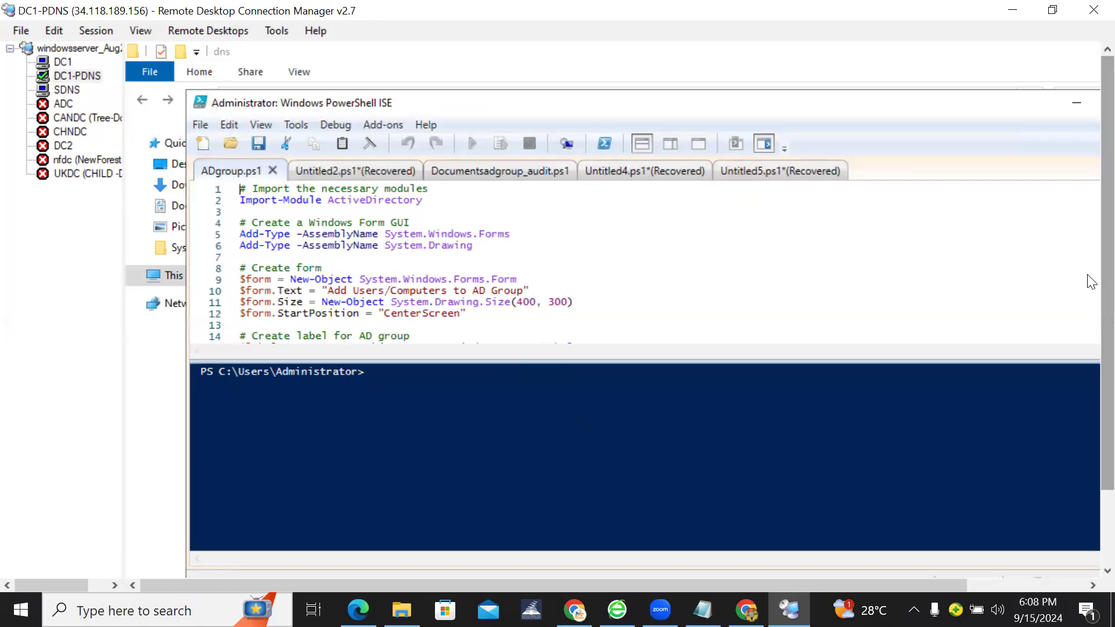
click(203, 143)
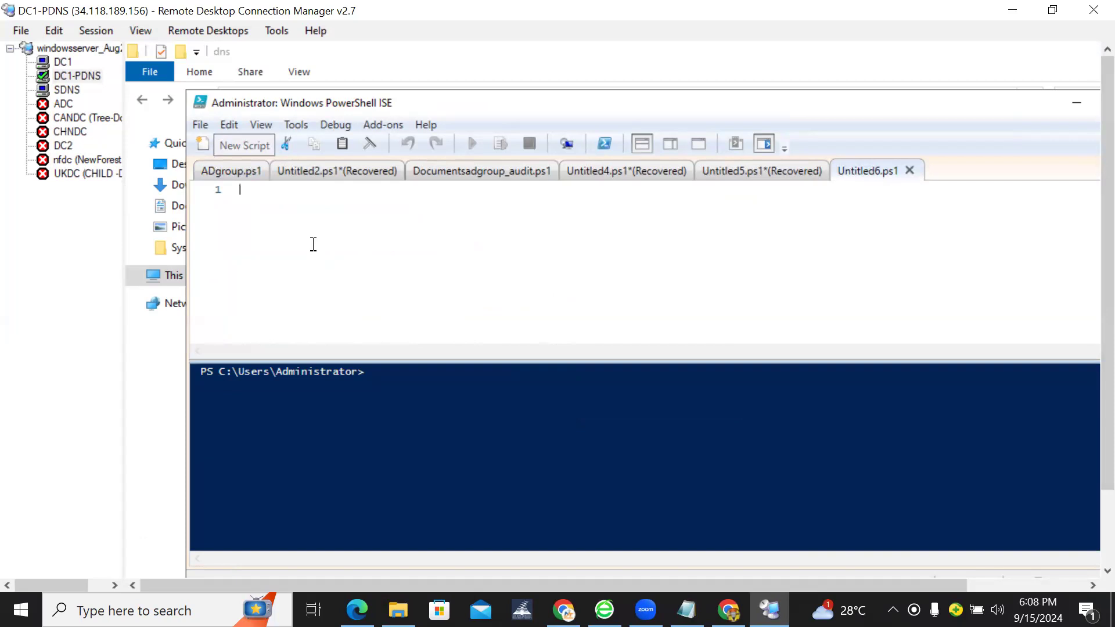
text(dn)
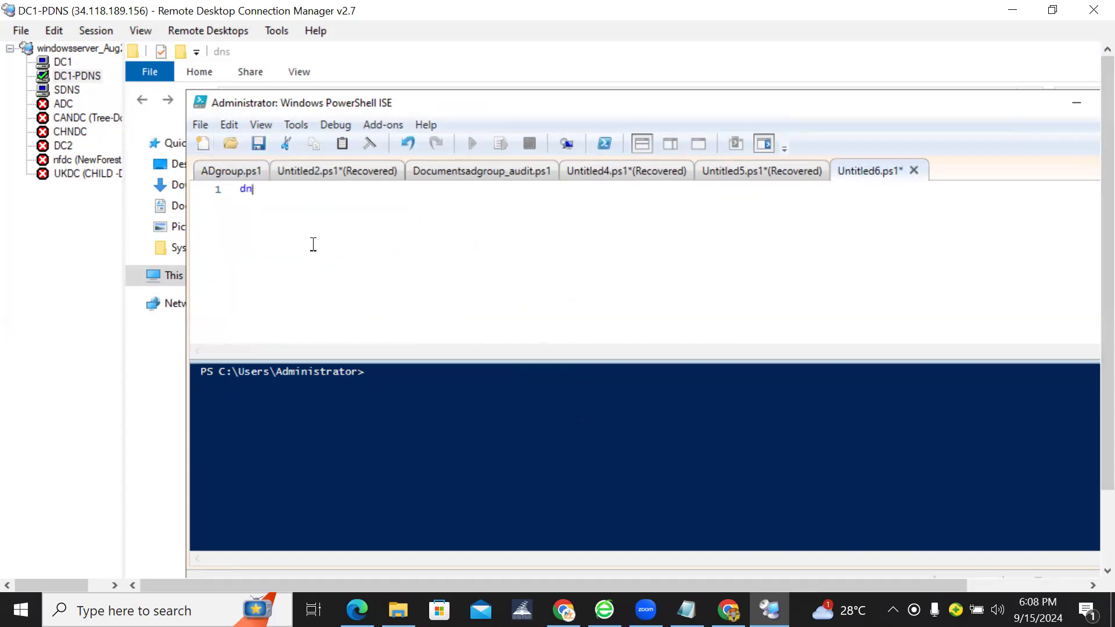
text(ssmd /zoneexport)
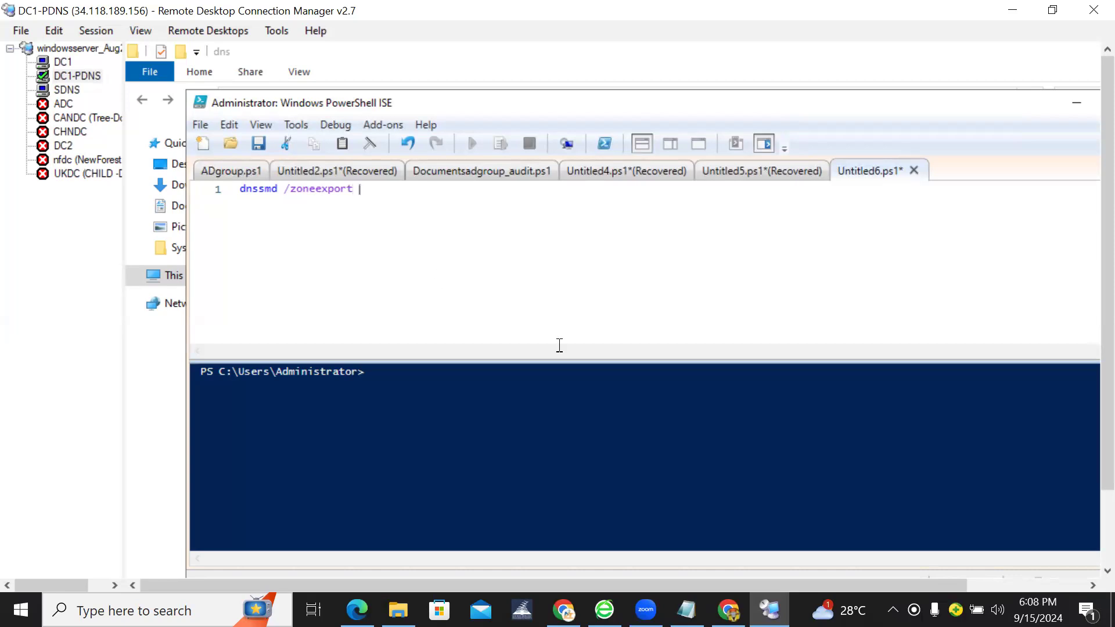
Copy the text "_msdcs.NT.com.dns" from the name of the _msdcs.NT.com.dns_old file in the dns folder.
scroll(1091, 392, down, 1)
scroll(1091, 392, down, 1)
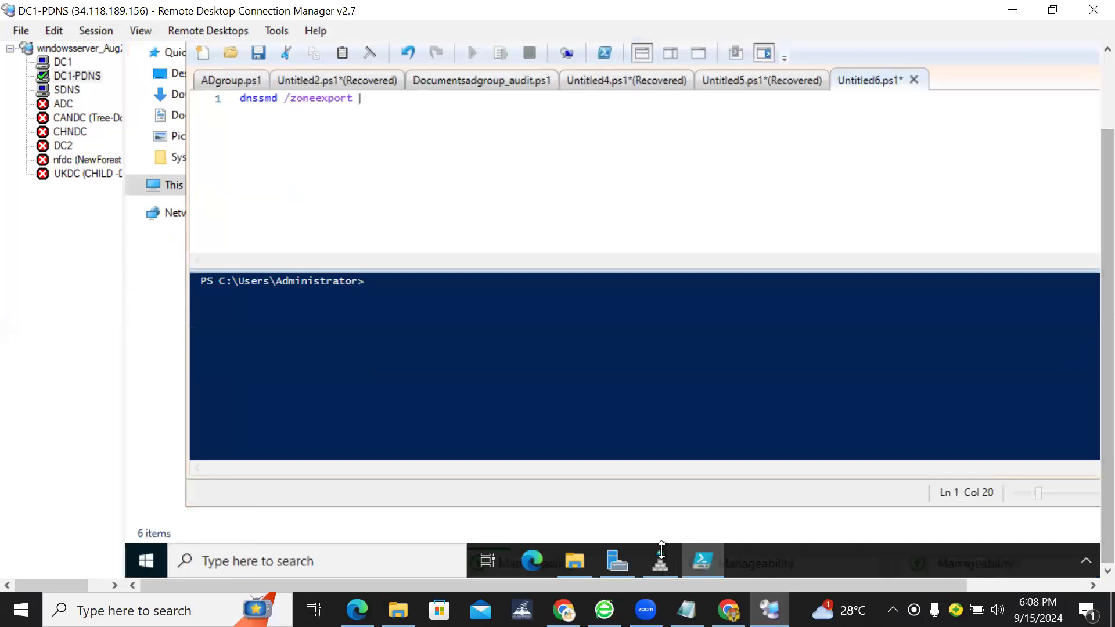
click(573, 563)
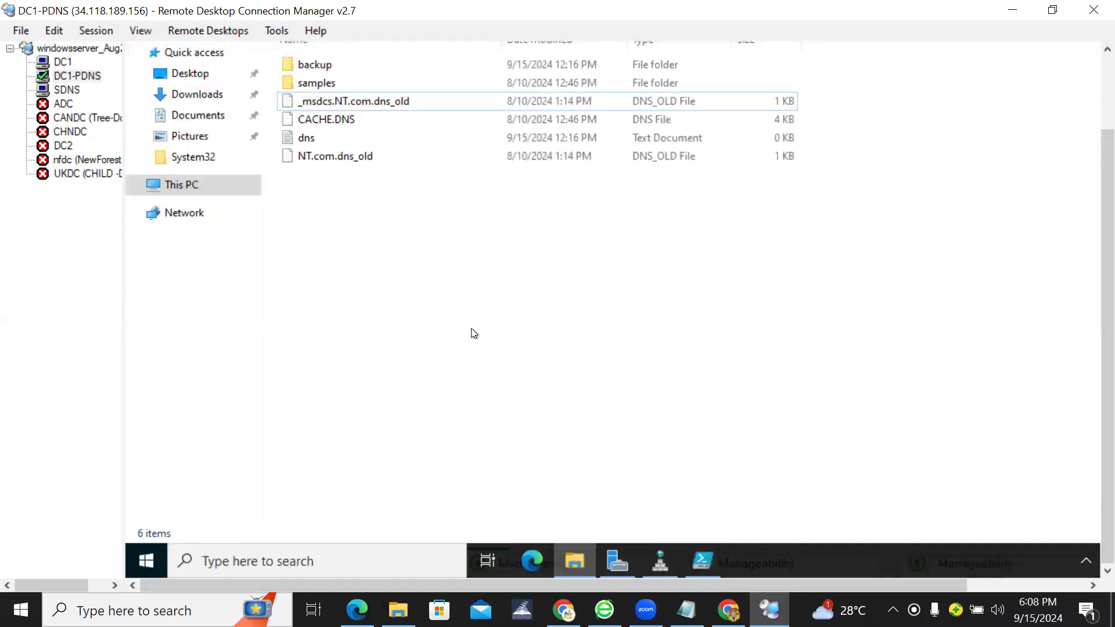
right_click(364, 103)
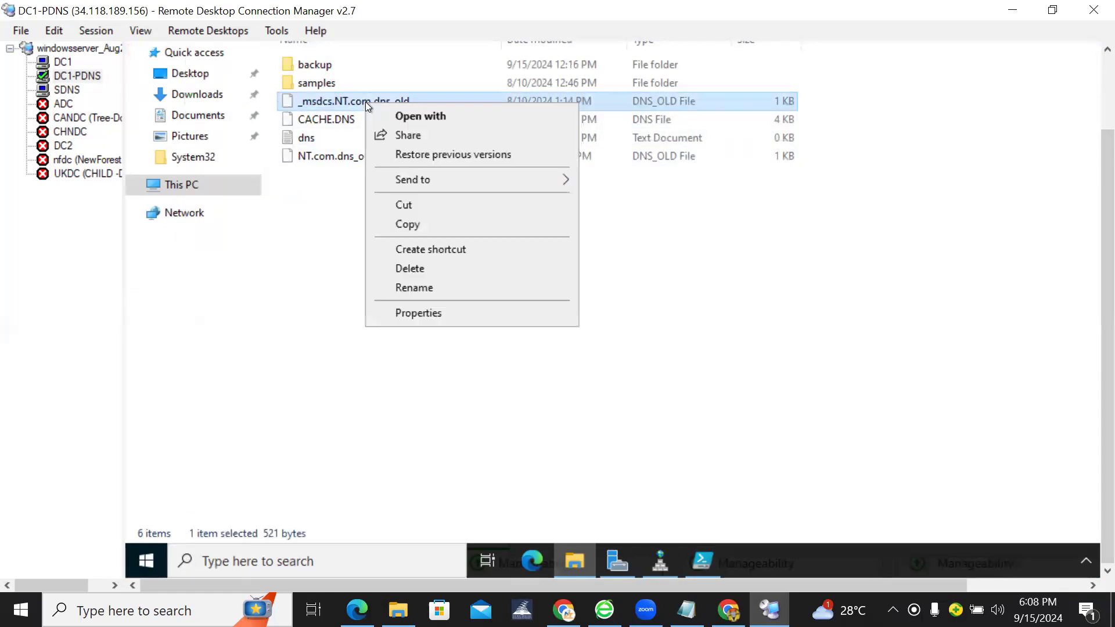
click(399, 290)
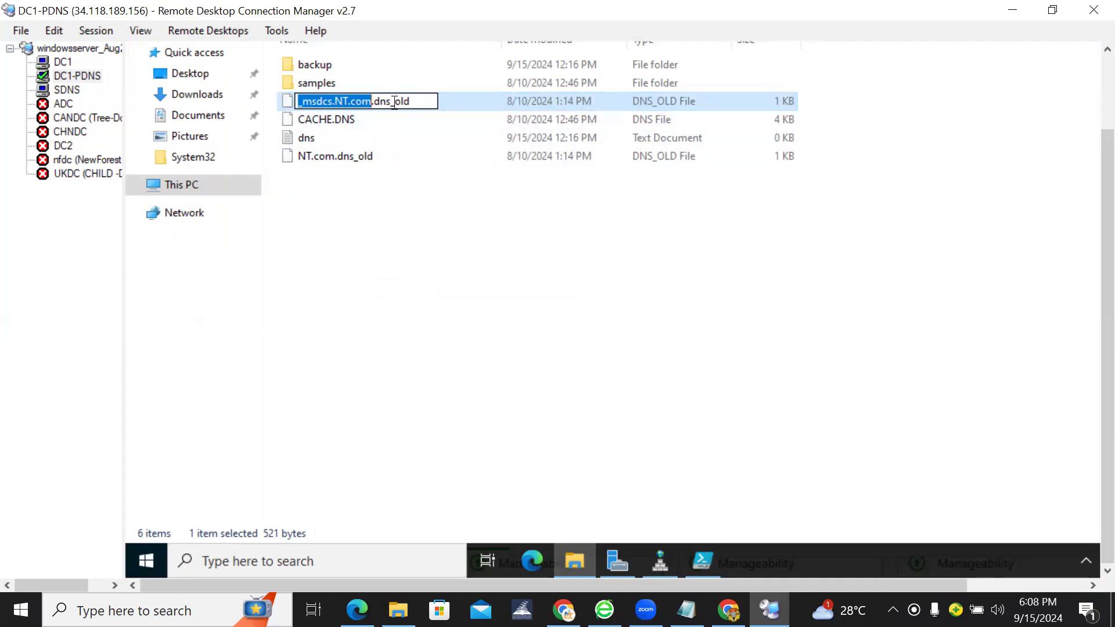
drag(392, 102, 297, 107)
key(ctrl+c)
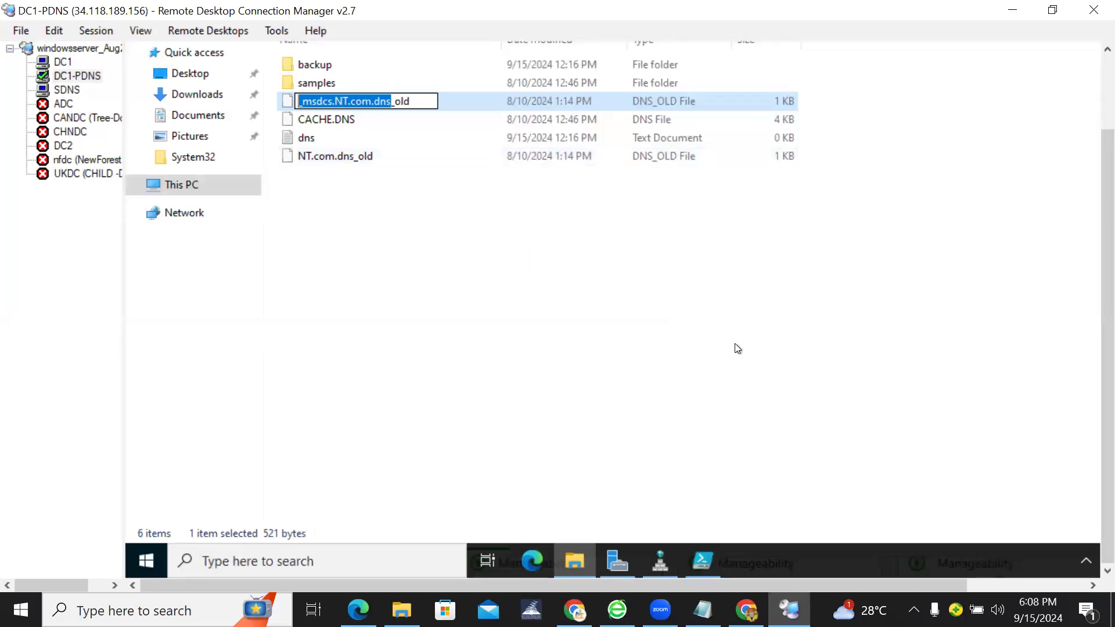
Complete the zone export line in the script with the arguments "_msdcs.NT.com.dns _msdcs.NT.com.dns_backup".
click(715, 559)
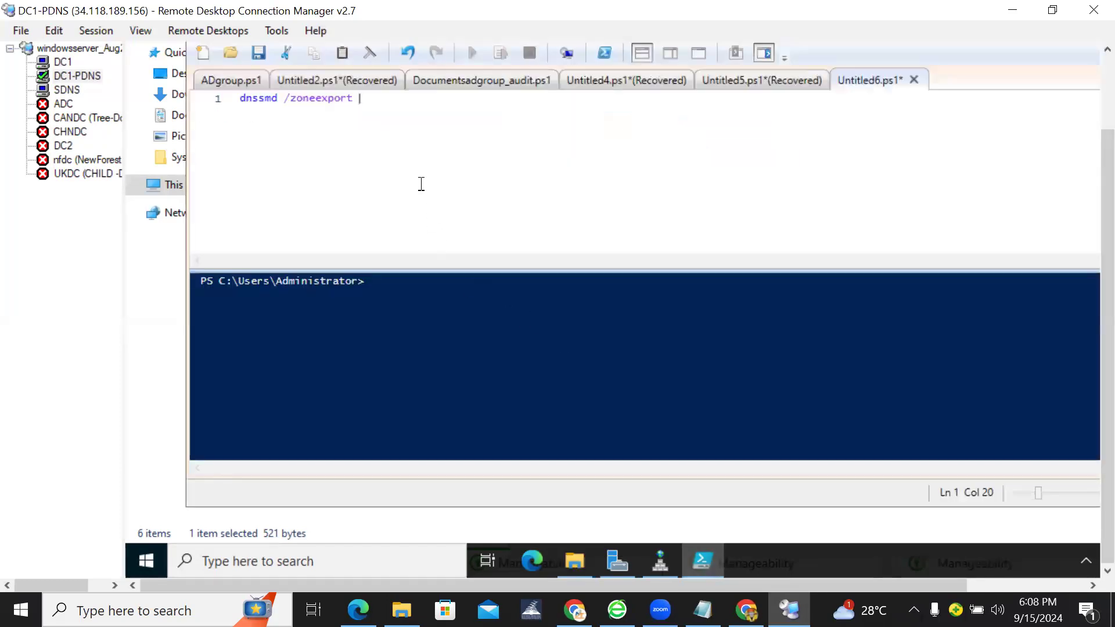
key(ctrl+v)
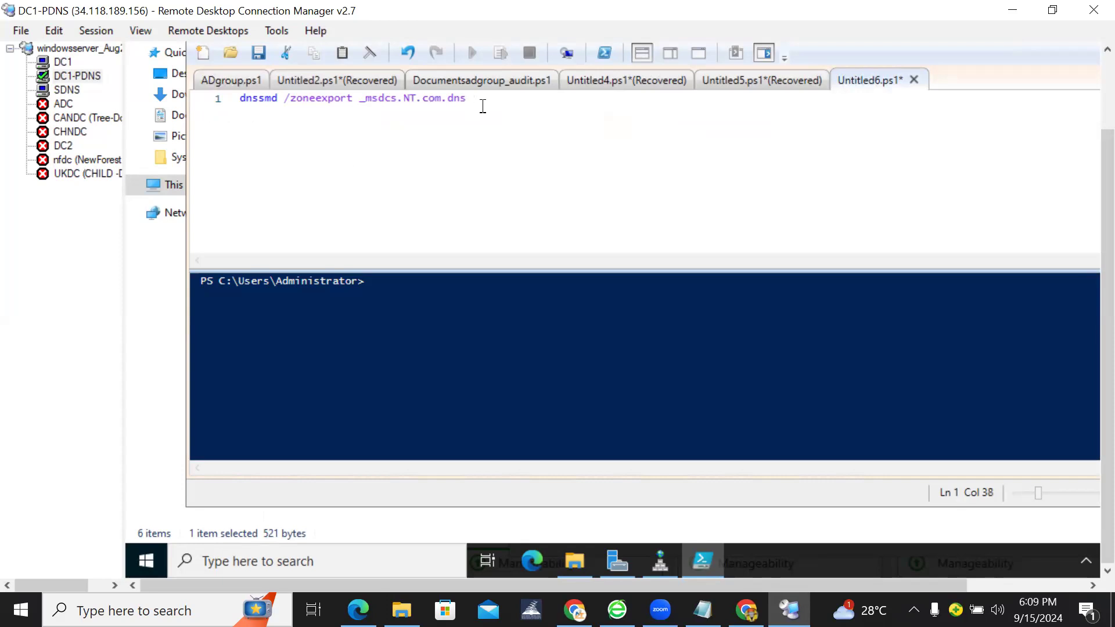
key(ctrl+v)
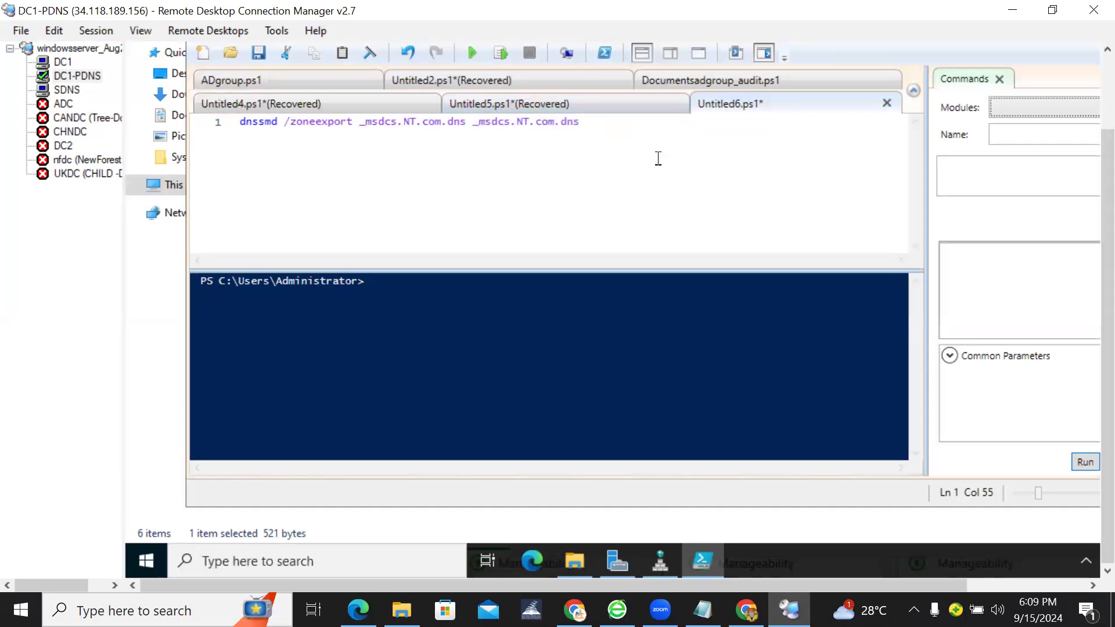
click(603, 128)
text(_backup)
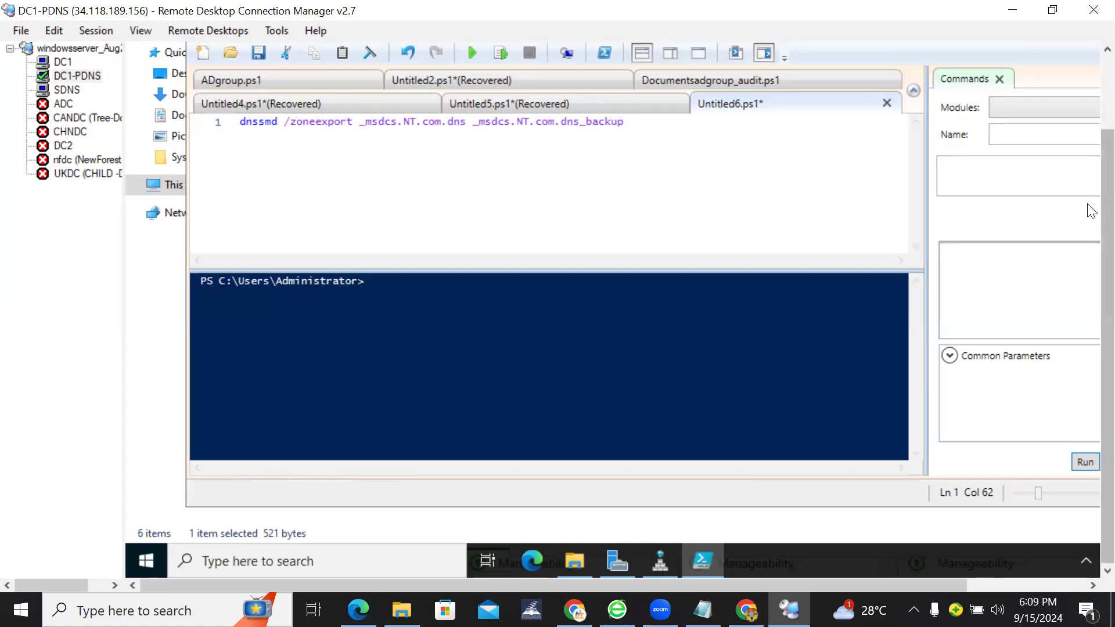
Review each part of the zone export line: the command name, source zone name and backup file name.
scroll(1107, 209, up, 1)
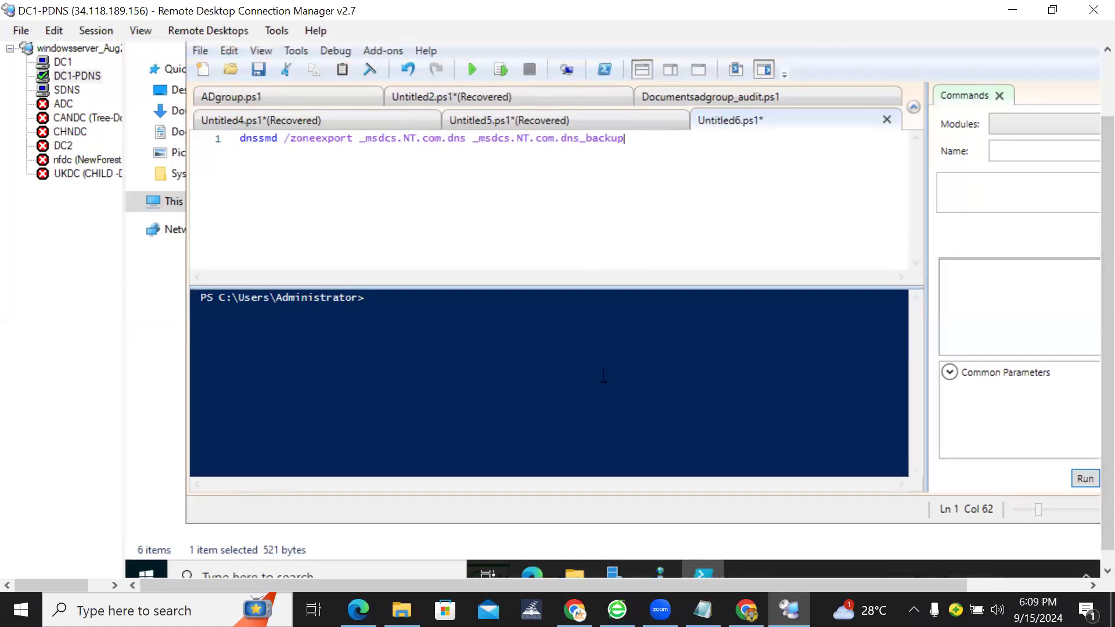
scroll(1091, 330, down, 1)
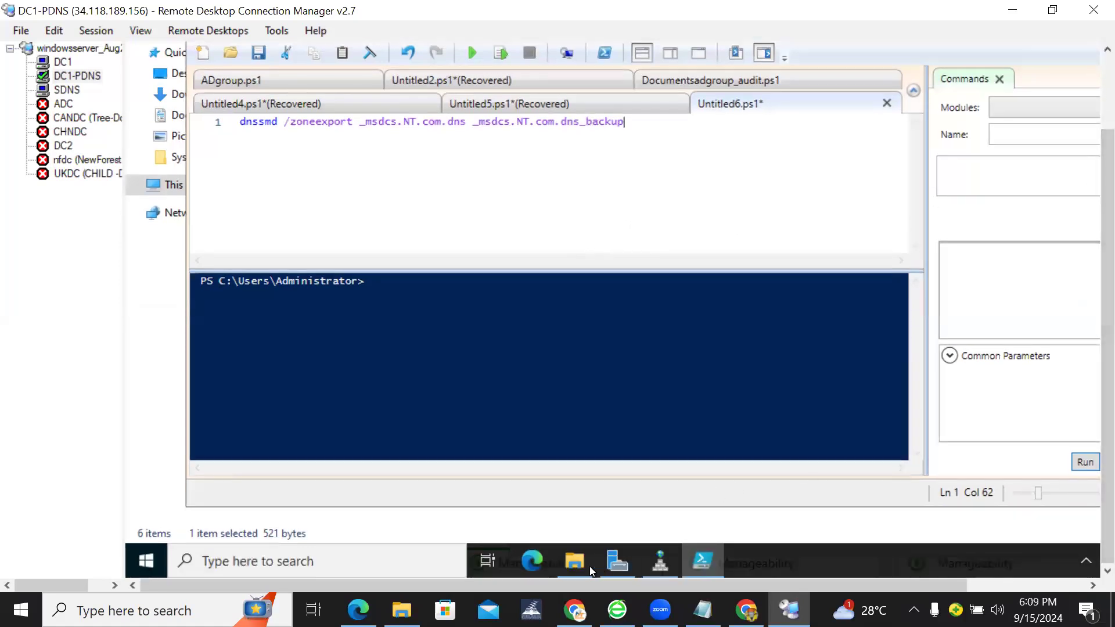
mouse_move(584, 566)
drag(241, 123, 277, 127)
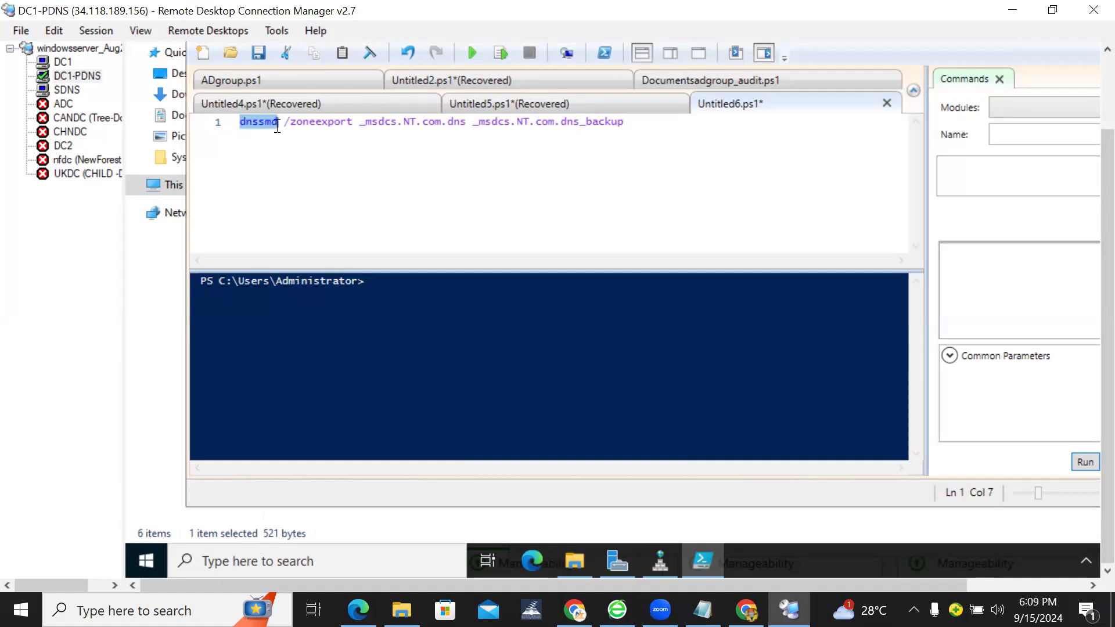
click(304, 124)
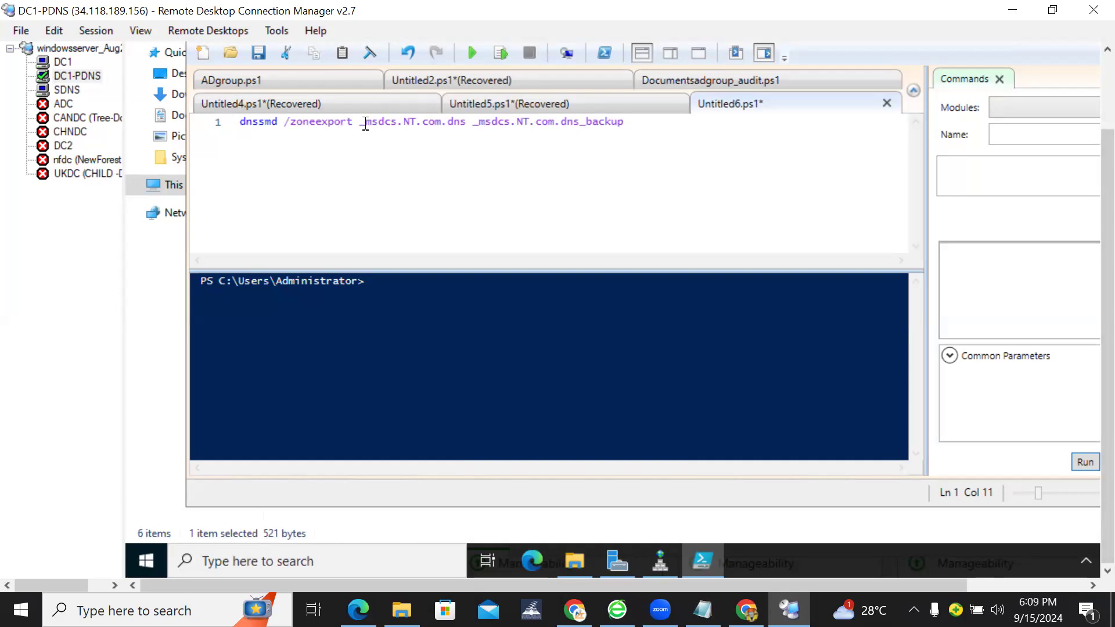
drag(362, 123, 466, 125)
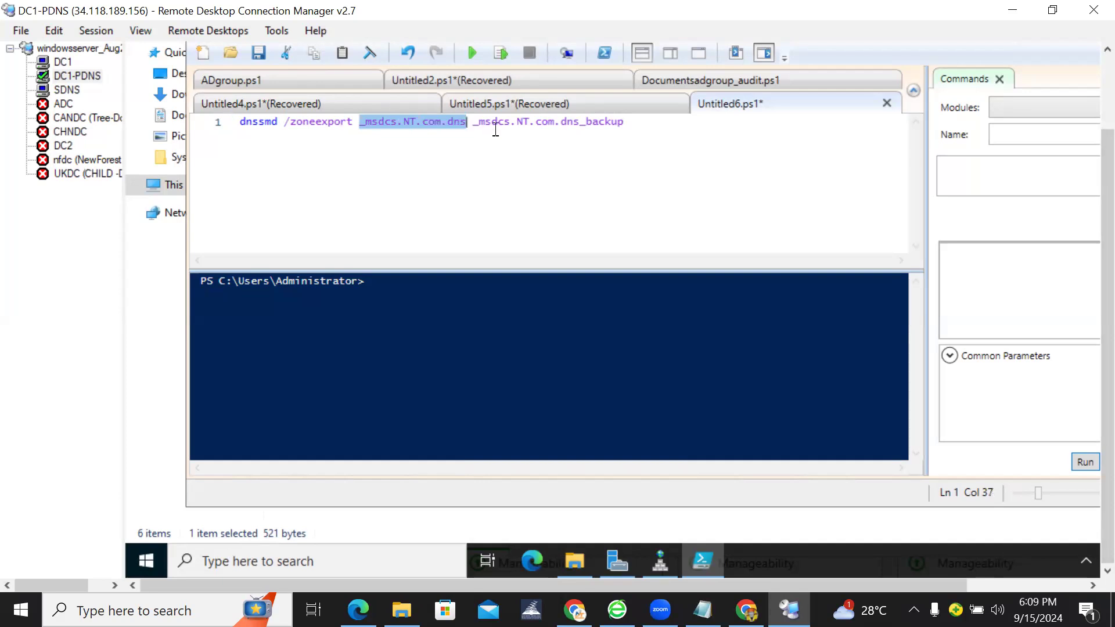
click(495, 129)
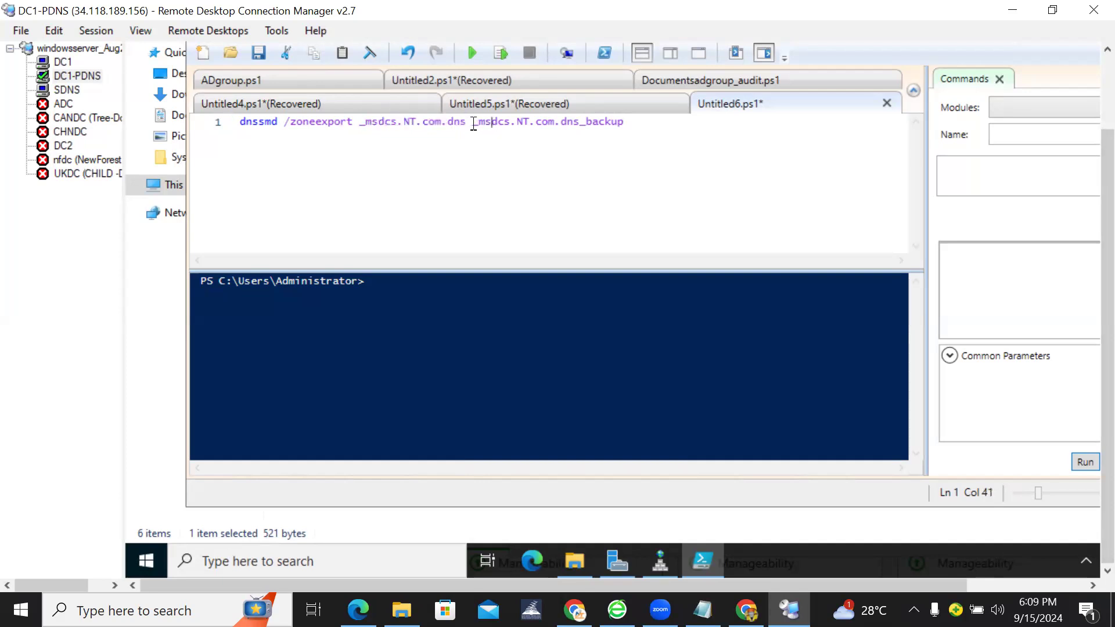
drag(474, 124, 623, 122)
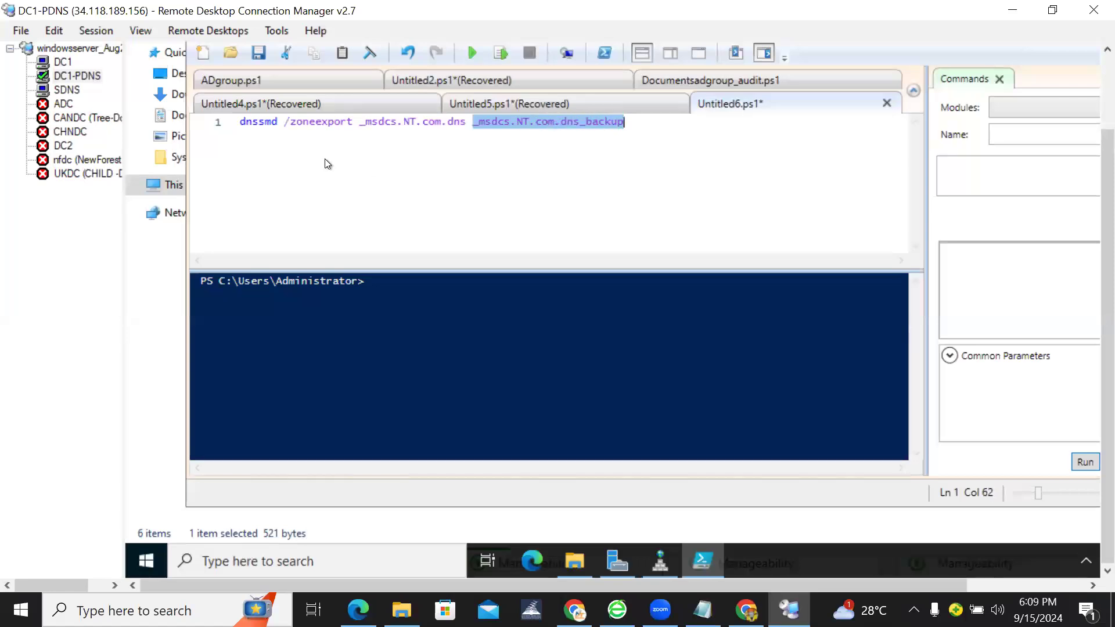
click(565, 126)
click(628, 129)
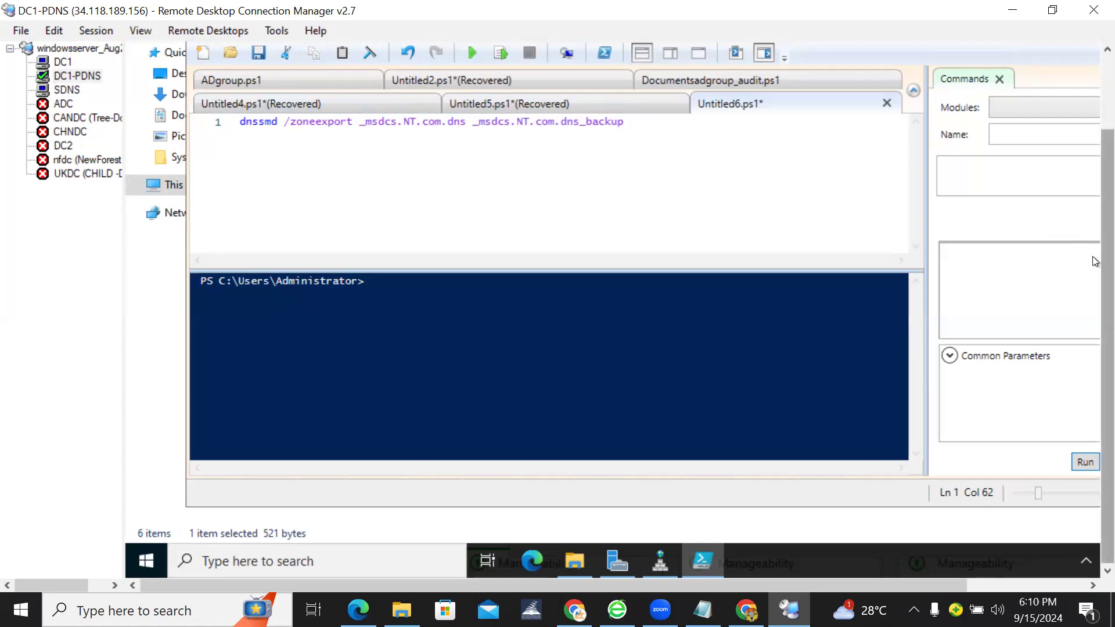
Check the dns folder's current files and try to run the zone export script in PowerShell ISE.
click(574, 555)
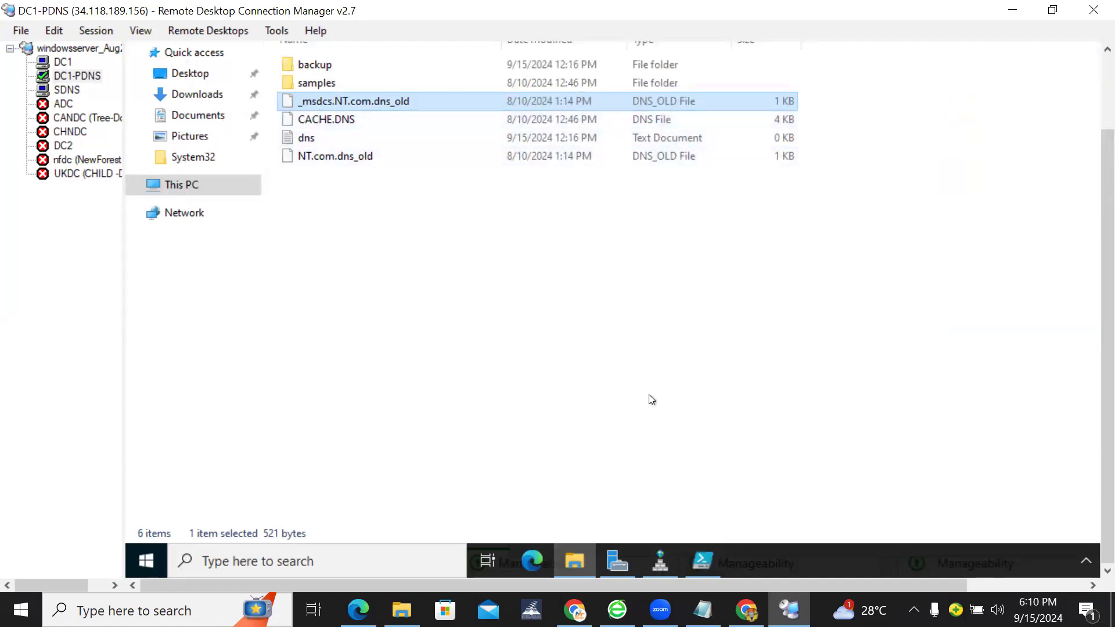
click(704, 561)
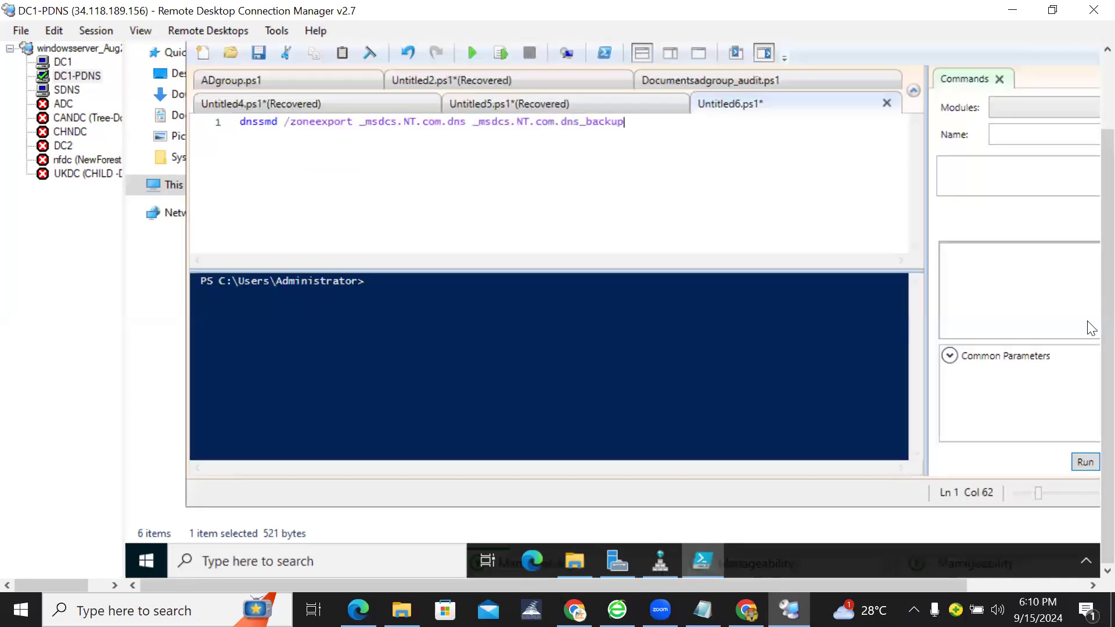
scroll(1091, 325, up, 2)
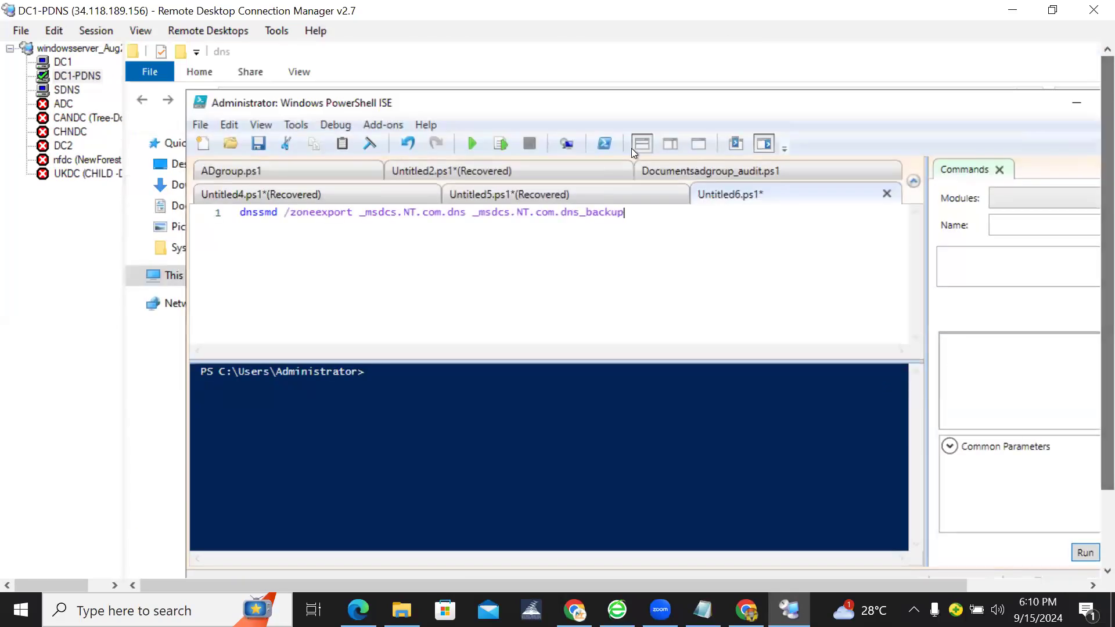
click(472, 145)
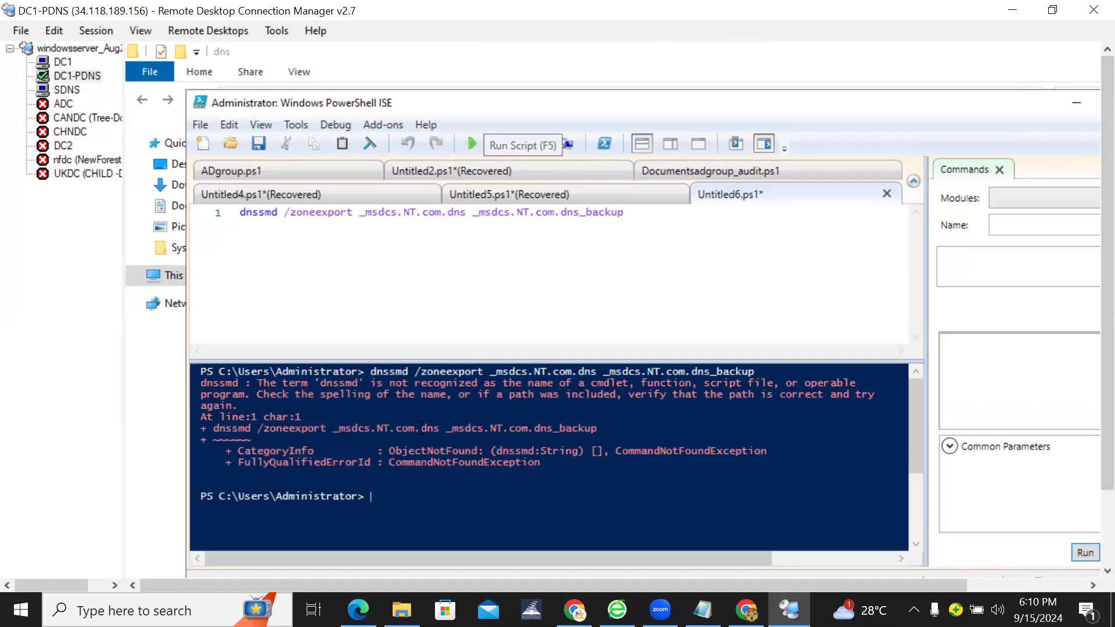
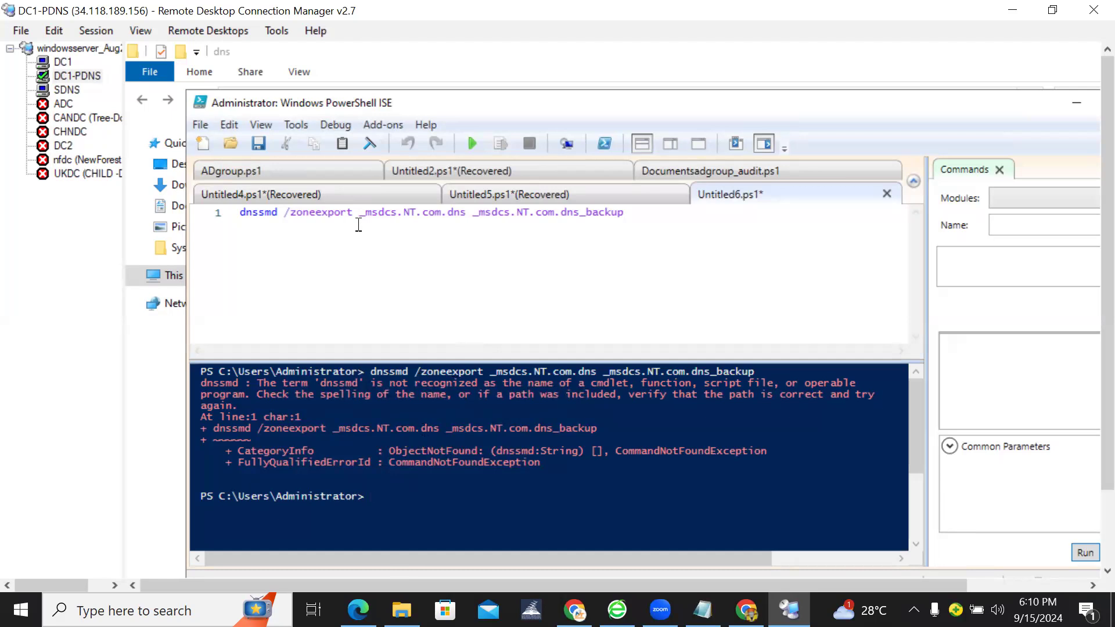
Correct the command name at the start of the script line to "dnscmd".
click(264, 212)
key(BackSpace)
text(c)
click(437, 224)
Copy the full dnscmd line into the Notepad notes below the zone export note and remove the extra blank lines.
drag(238, 212, 654, 213)
key(ctrl+c)
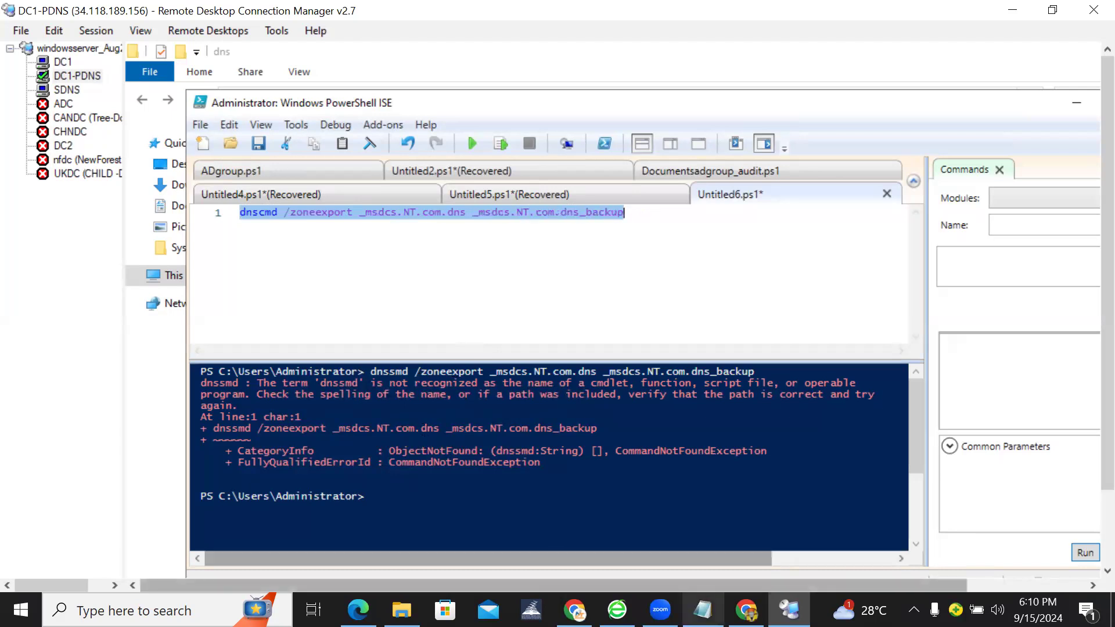
click(703, 609)
key(Return)
key(Return)
key(Return)
key(ctrl+v)
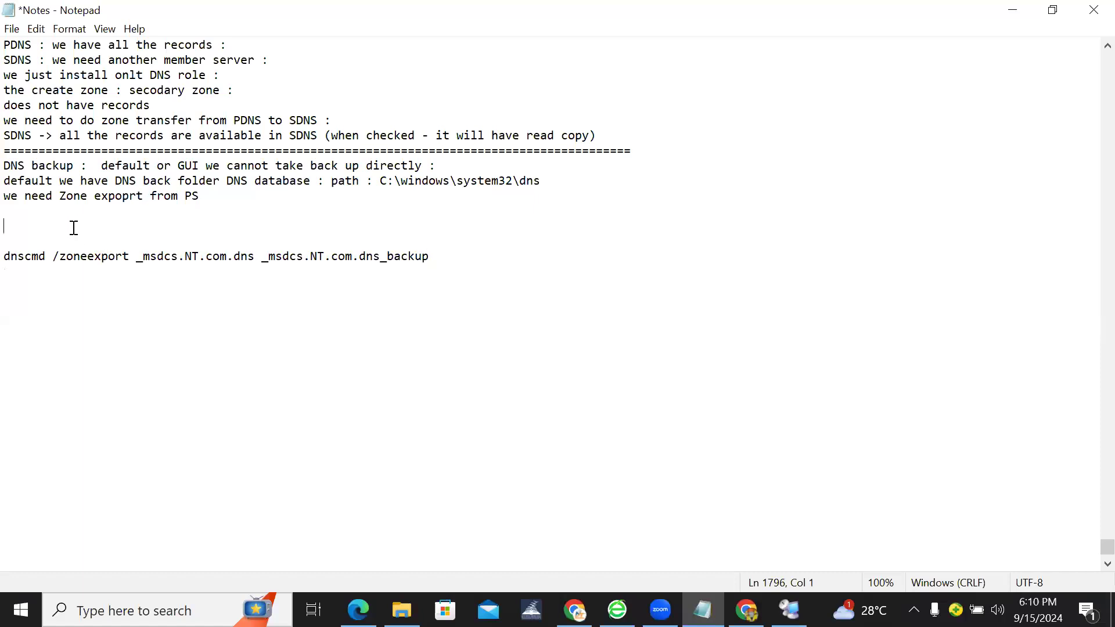
key(BackSpace)
key(BackSpace)
Return to the remote server's PowerShell ISE, run the dnscmd zone export script and view its console output.
click(790, 610)
click(436, 277)
click(472, 143)
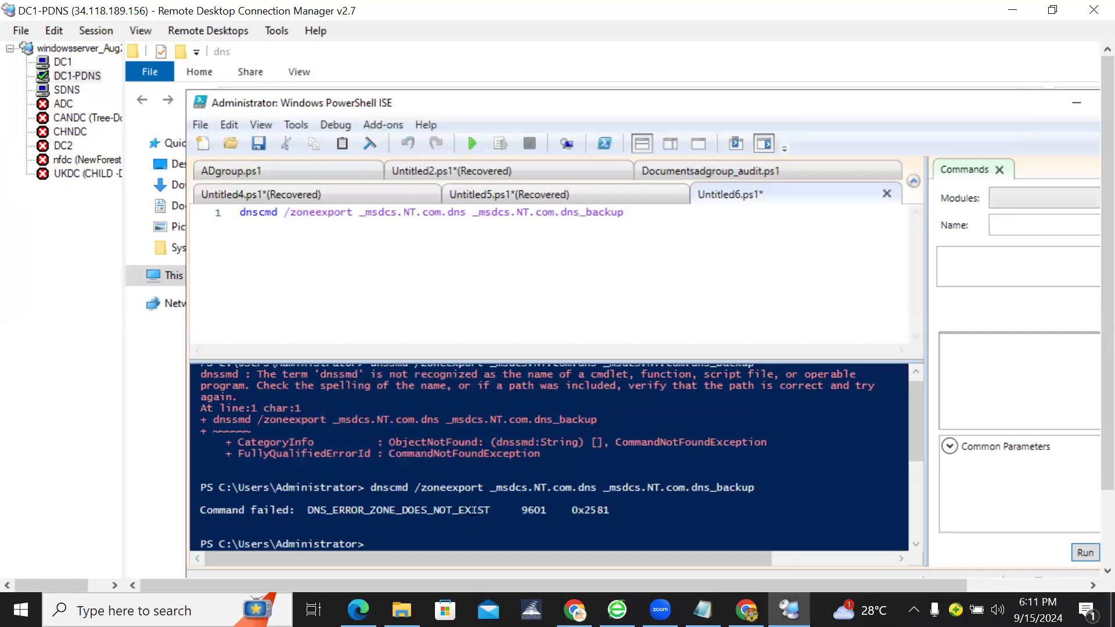
scroll(1092, 322, down, 2)
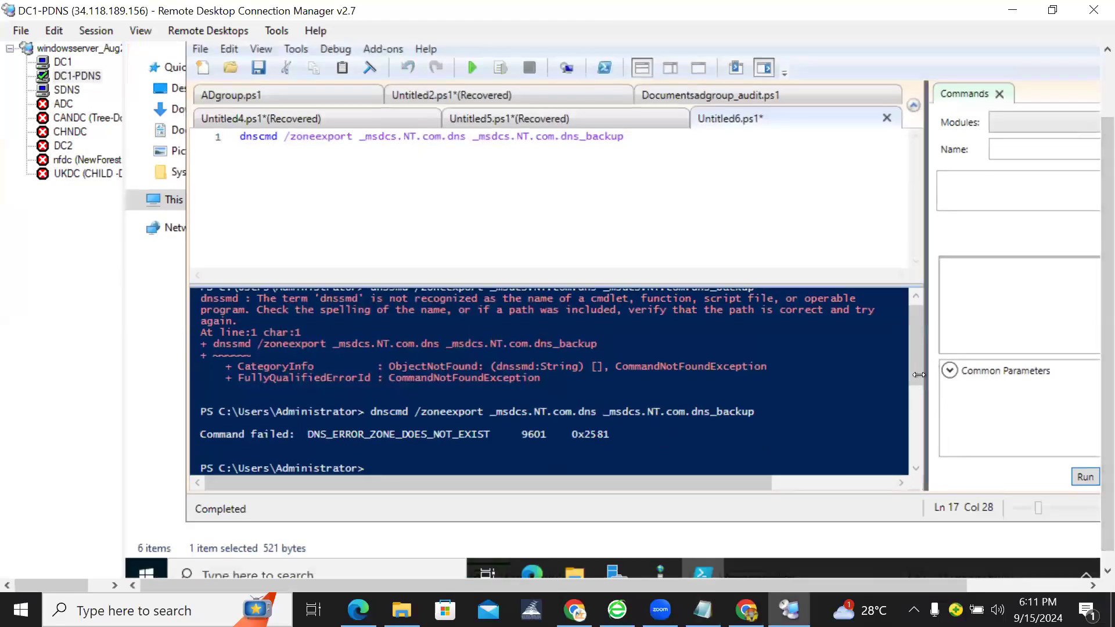
drag(918, 367, 919, 415)
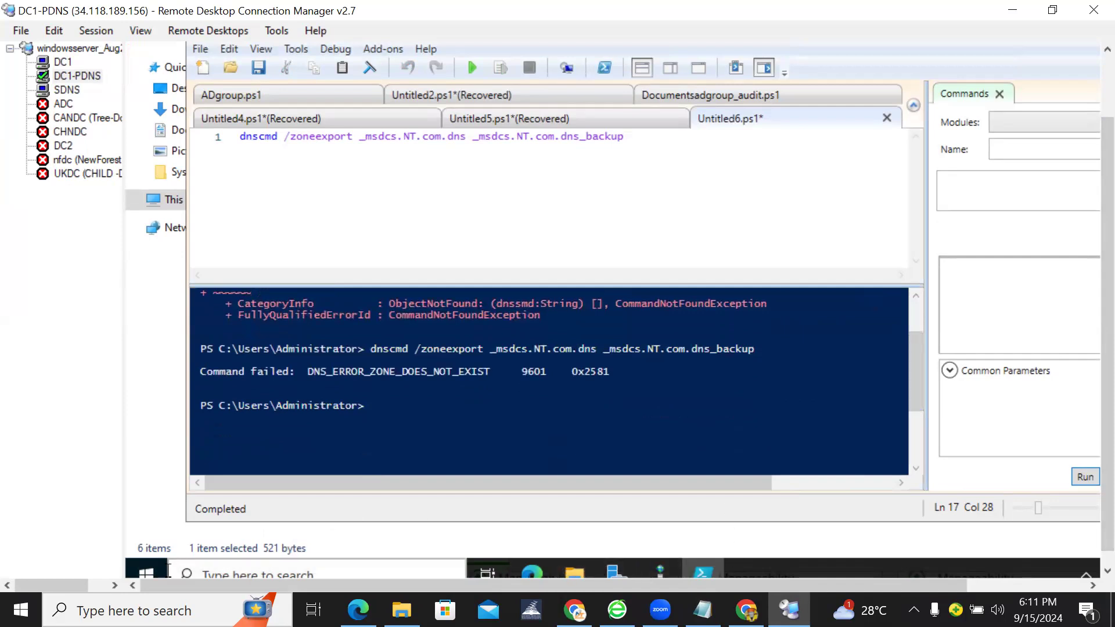
Switch to DNS Manager, refresh the NT.com zone and inspect the contents of the _msdcs.NT.com forward lookup zone.
click(660, 572)
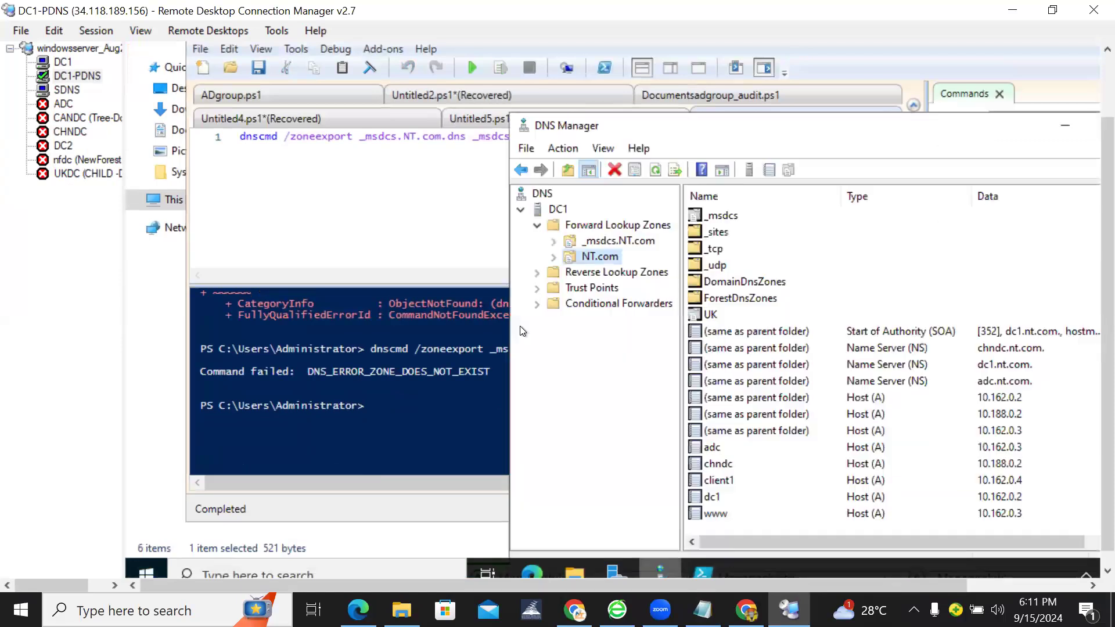
click(655, 170)
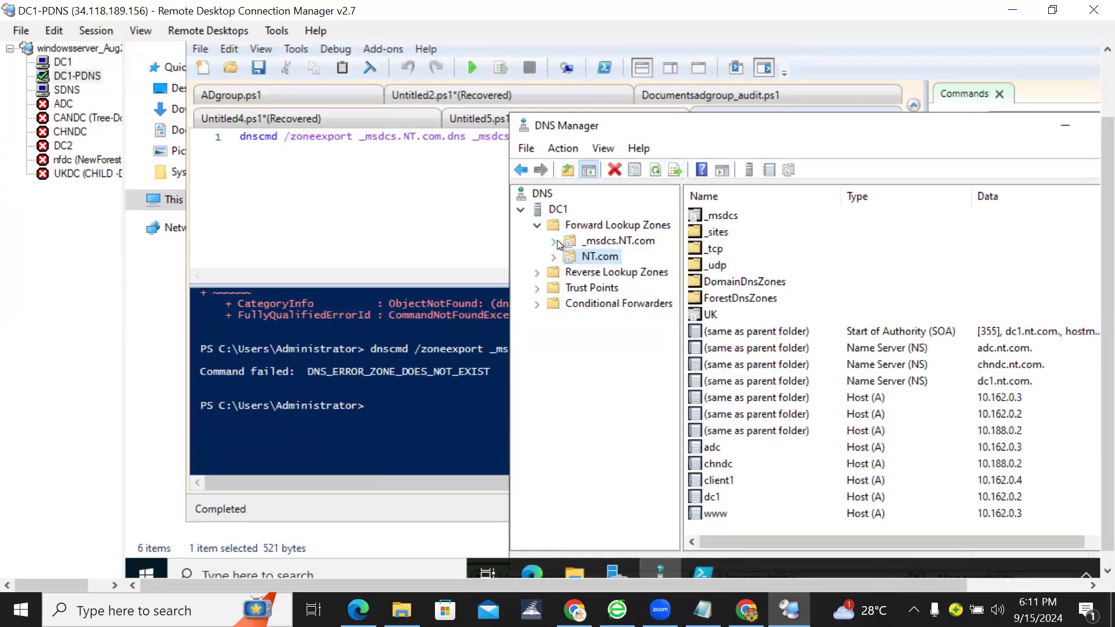
double_click(635, 243)
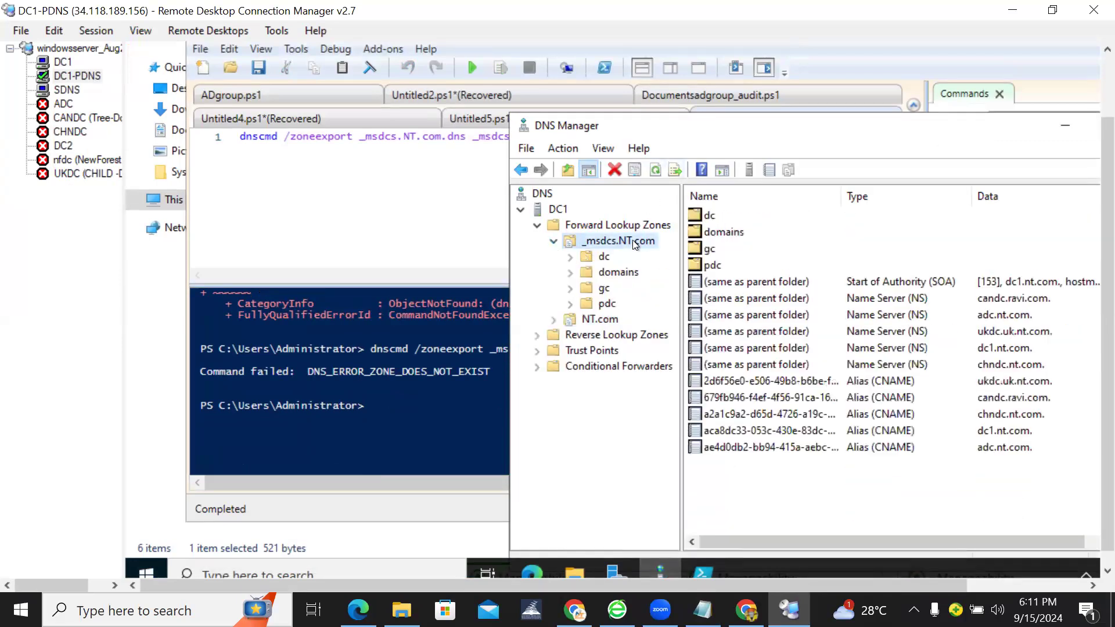
click(554, 241)
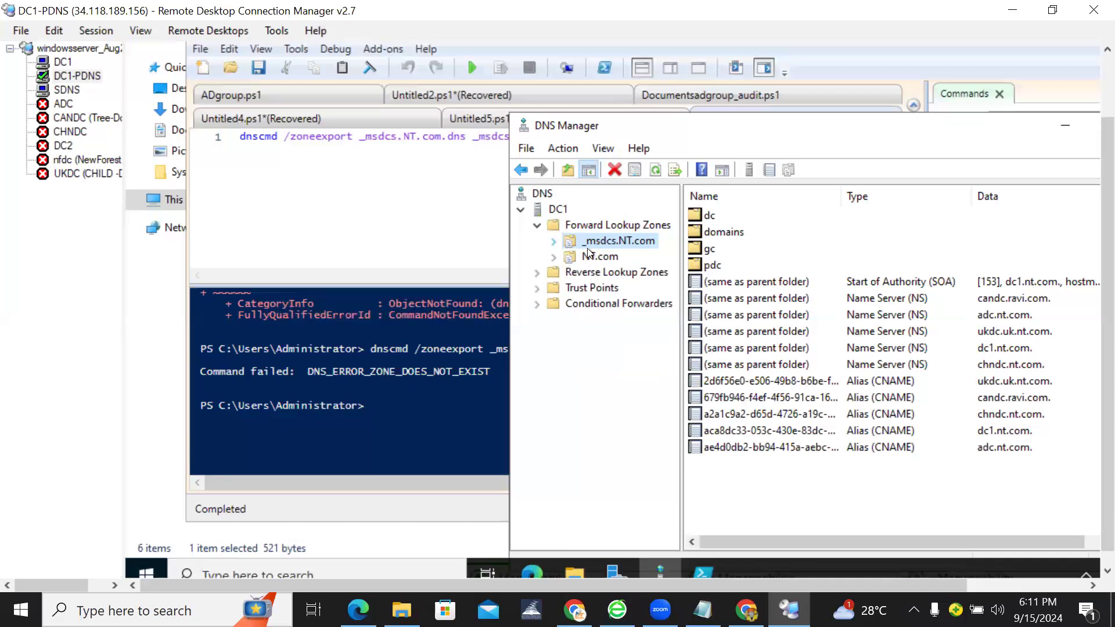
Edit the PowerShell ISE script line to read "dnscmd /zoneexport NT.com.dns NT.com.dns_backup".
click(439, 154)
click(538, 136)
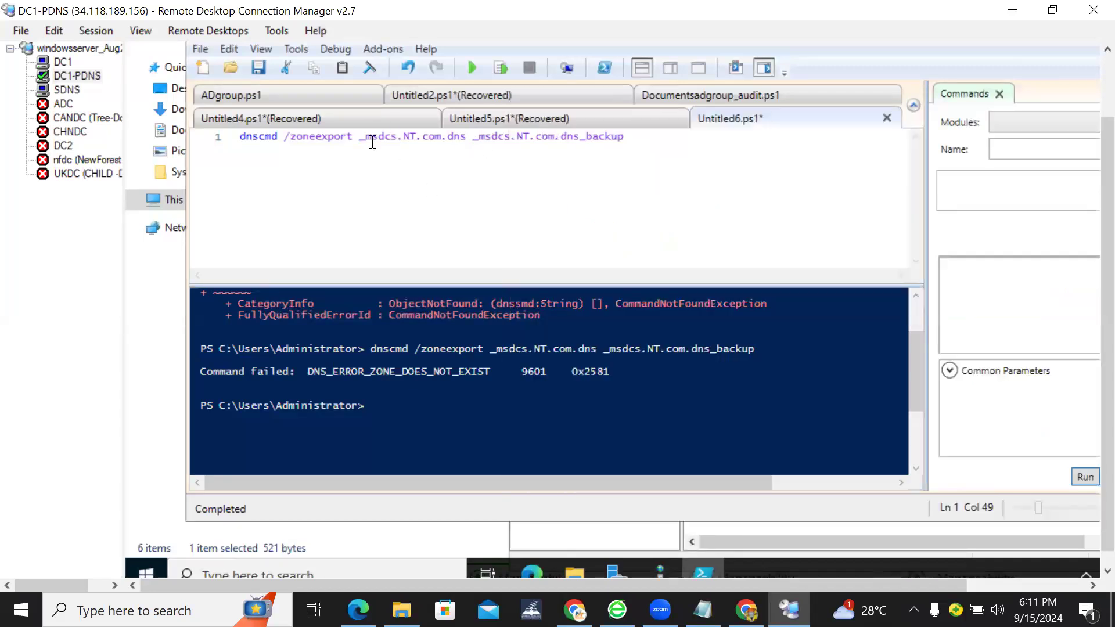
drag(359, 137, 409, 142)
key(Delete)
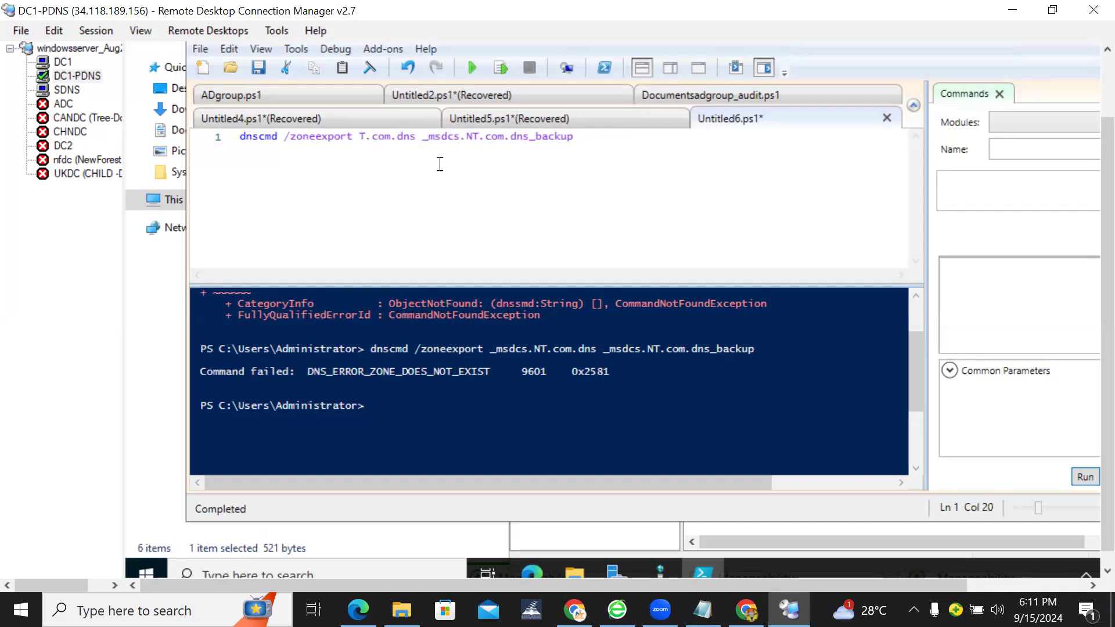
text(N)
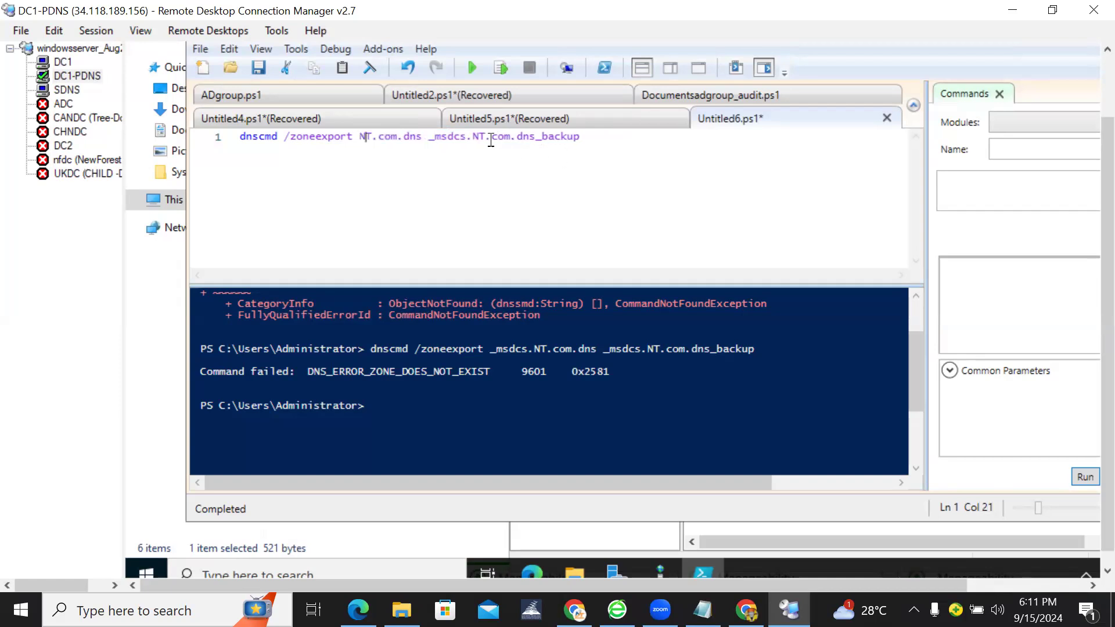
drag(430, 139, 477, 139)
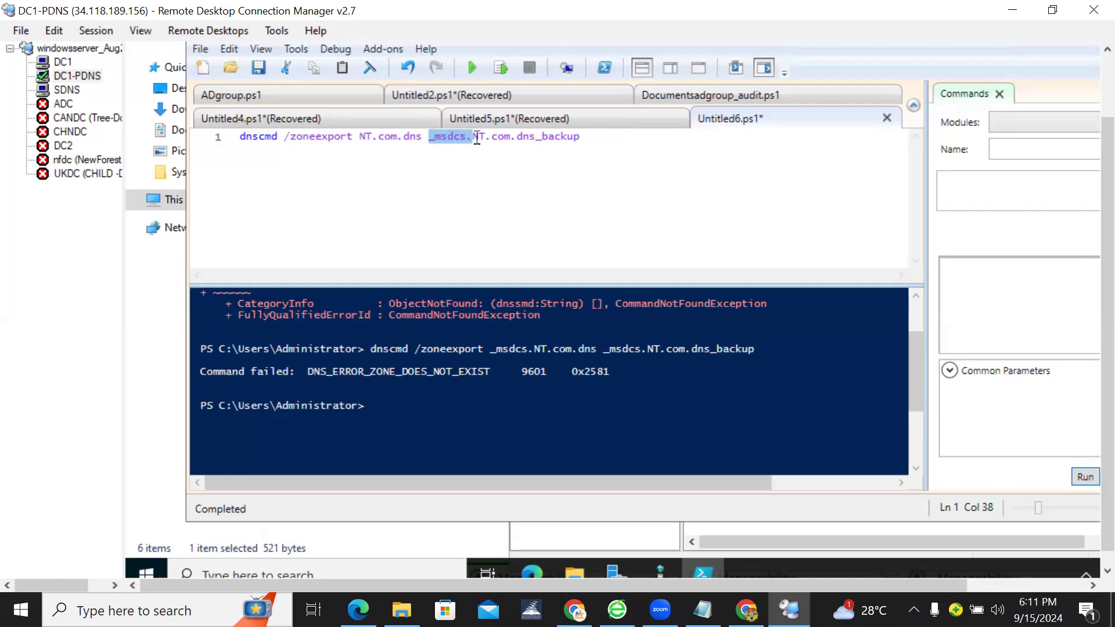
key(Delete)
Run the NT.com zone export script in PowerShell ISE.
click(523, 140)
scroll(1089, 190, up, 1)
click(472, 144)
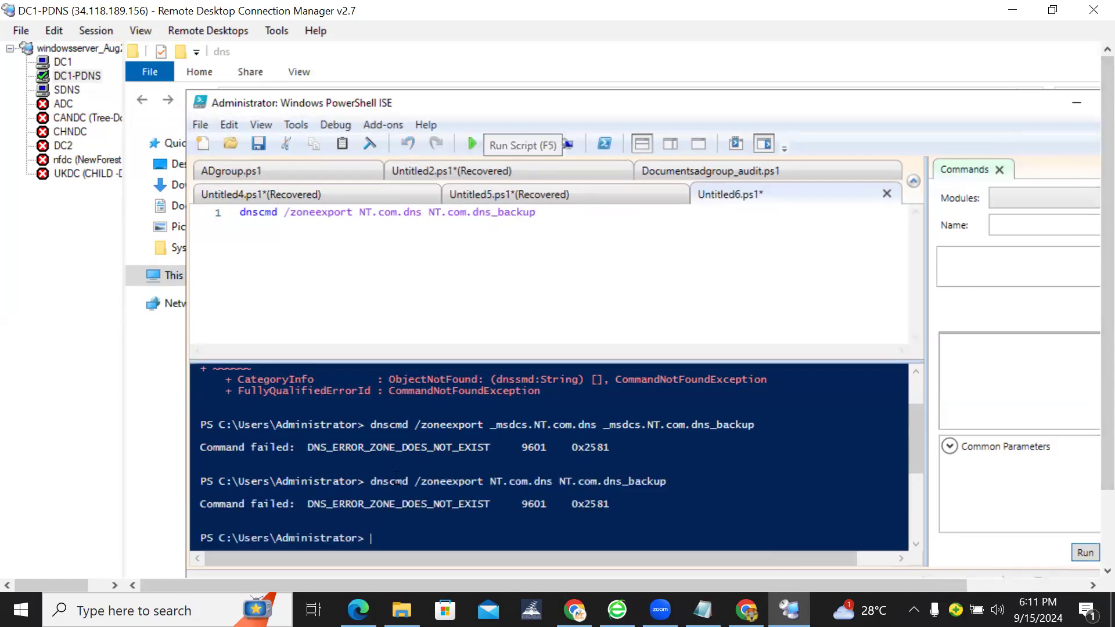
Switch to DNS Manager and restart the DNS Server service on DC1.
scroll(1089, 261, down, 1)
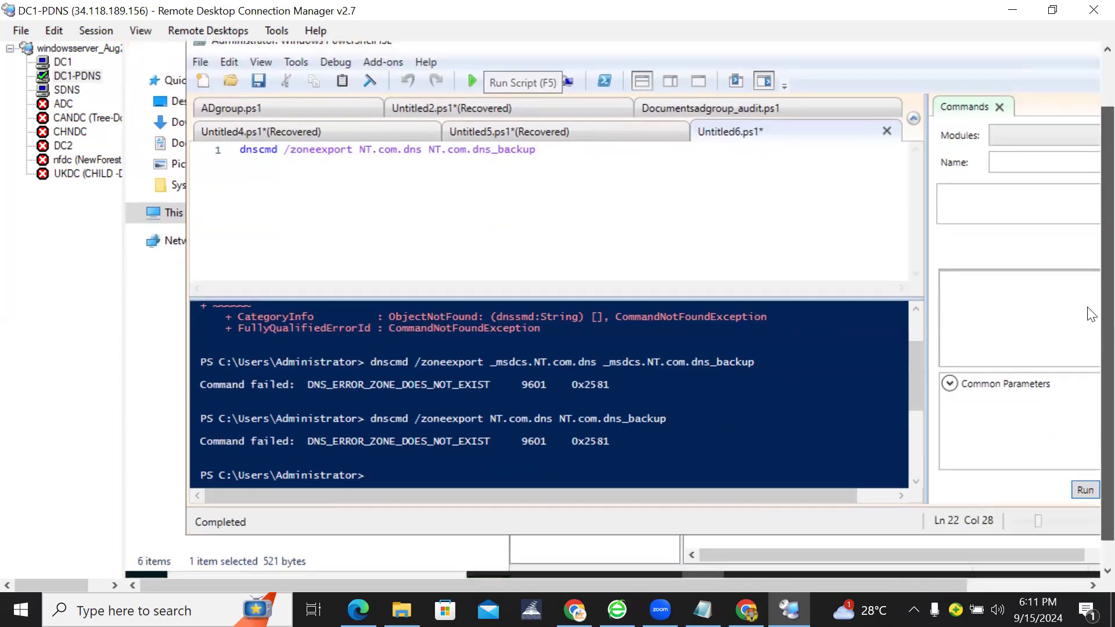
scroll(1053, 424, down, 1)
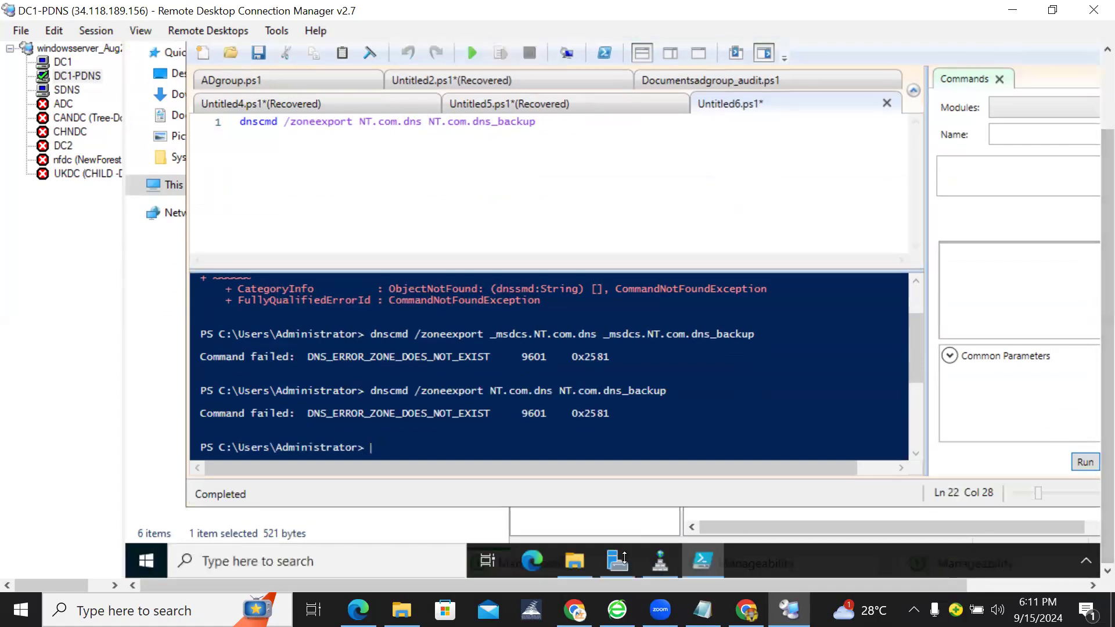
click(660, 561)
scroll(625, 307, up, 1)
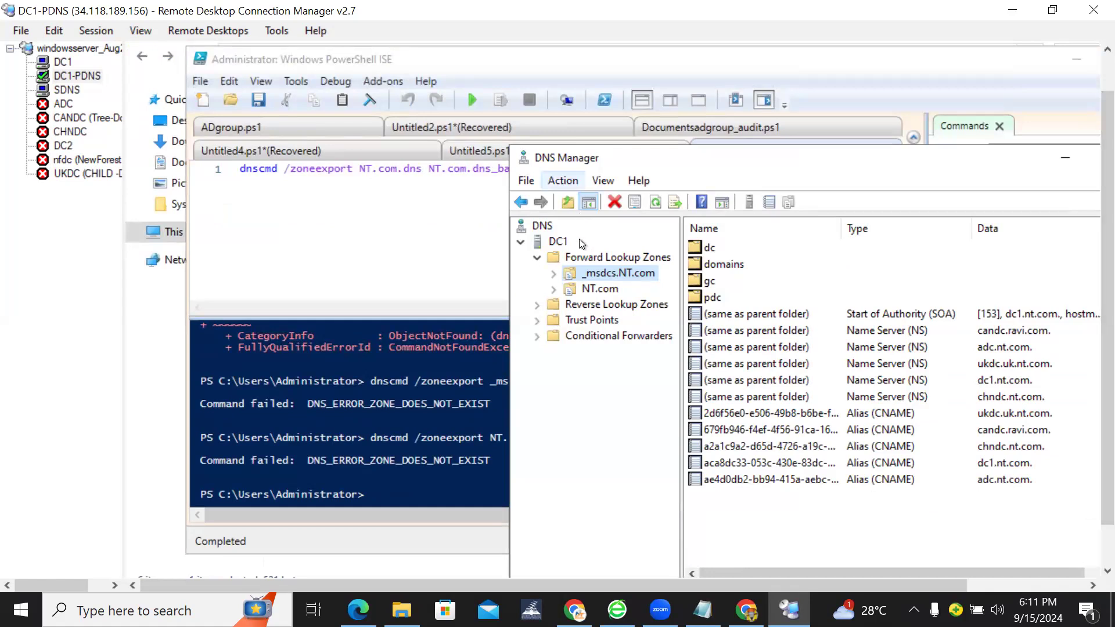
right_click(563, 245)
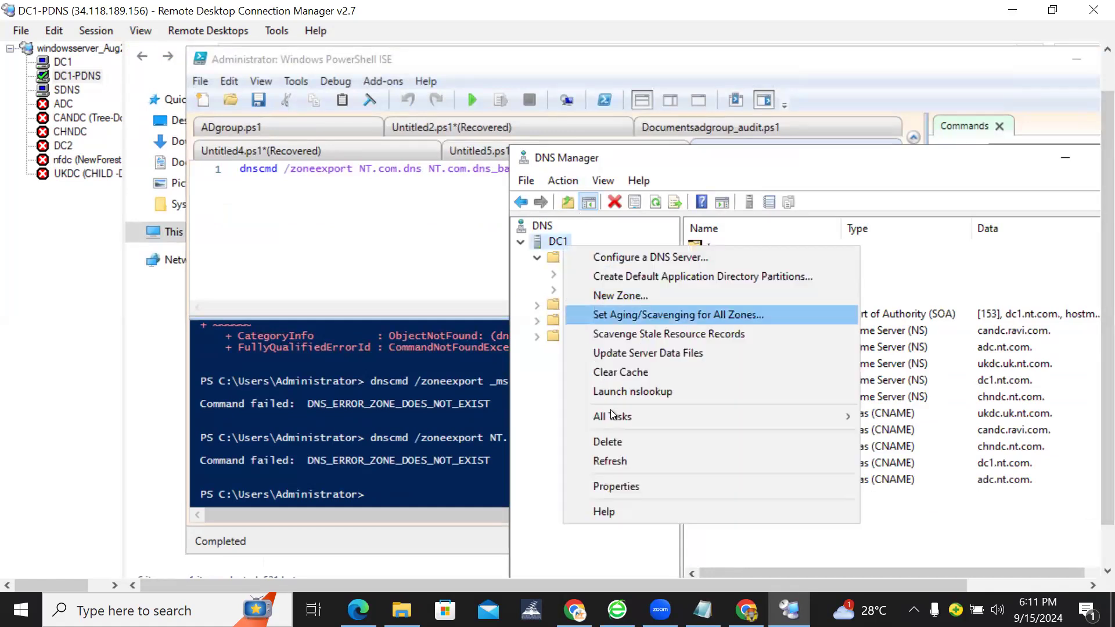
mouse_move(614, 418)
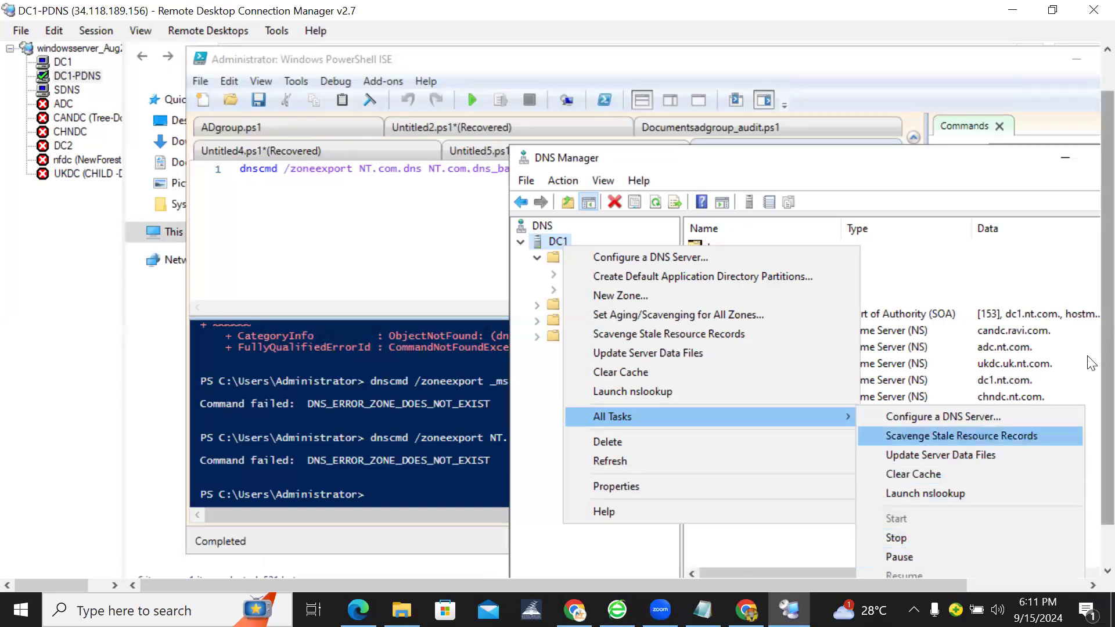
scroll(1092, 360, down, 1)
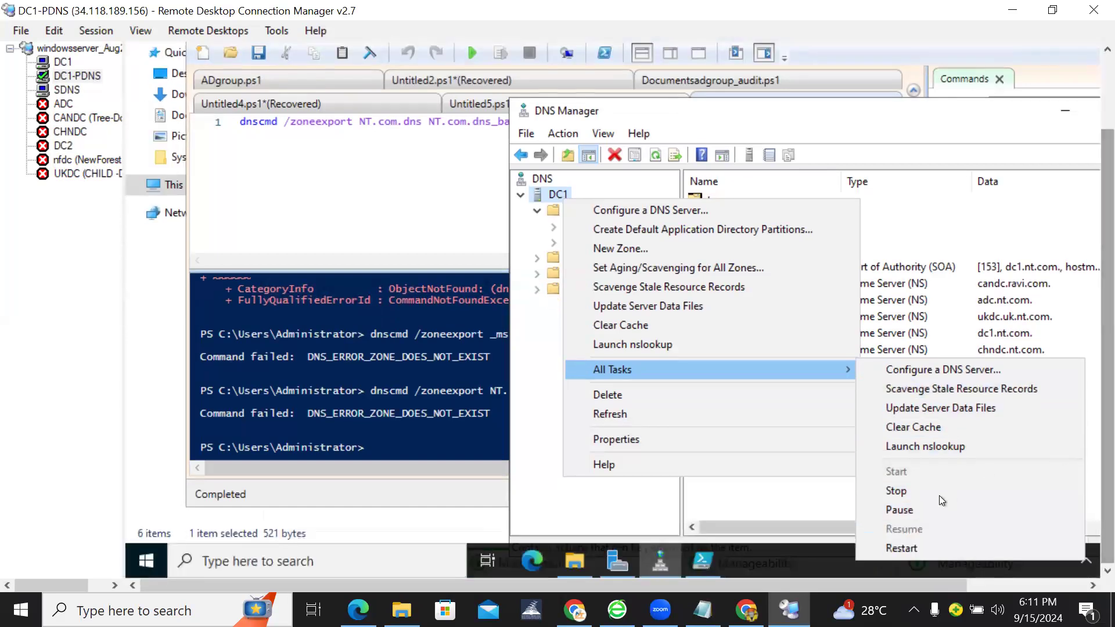
click(908, 549)
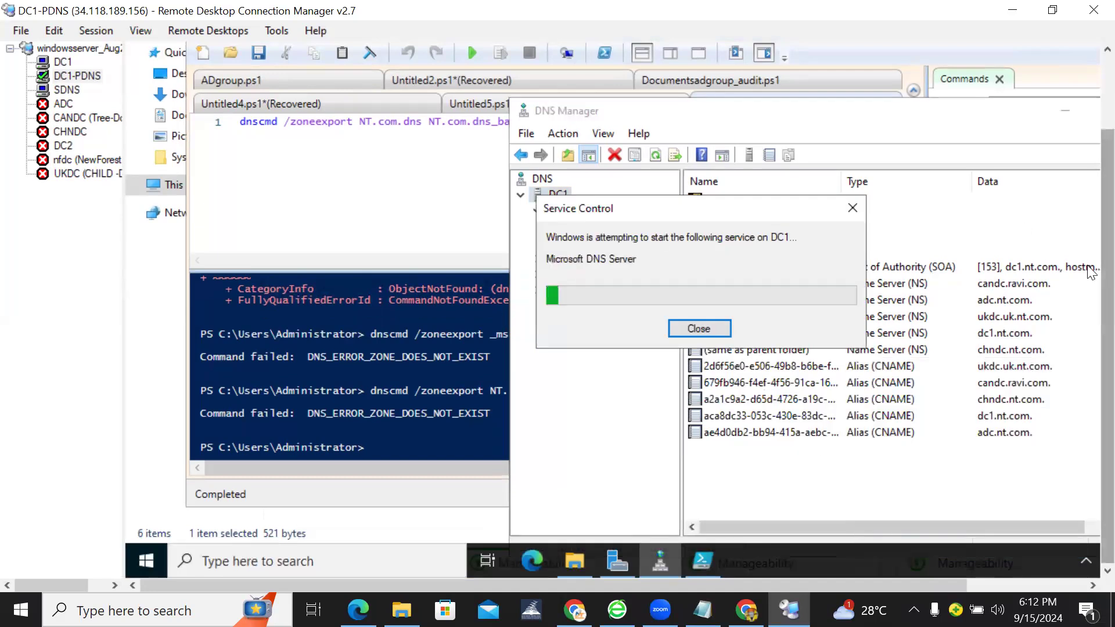
Switch to File Explorer's dns folder, open the dns text document to check its contents and close it.
click(441, 177)
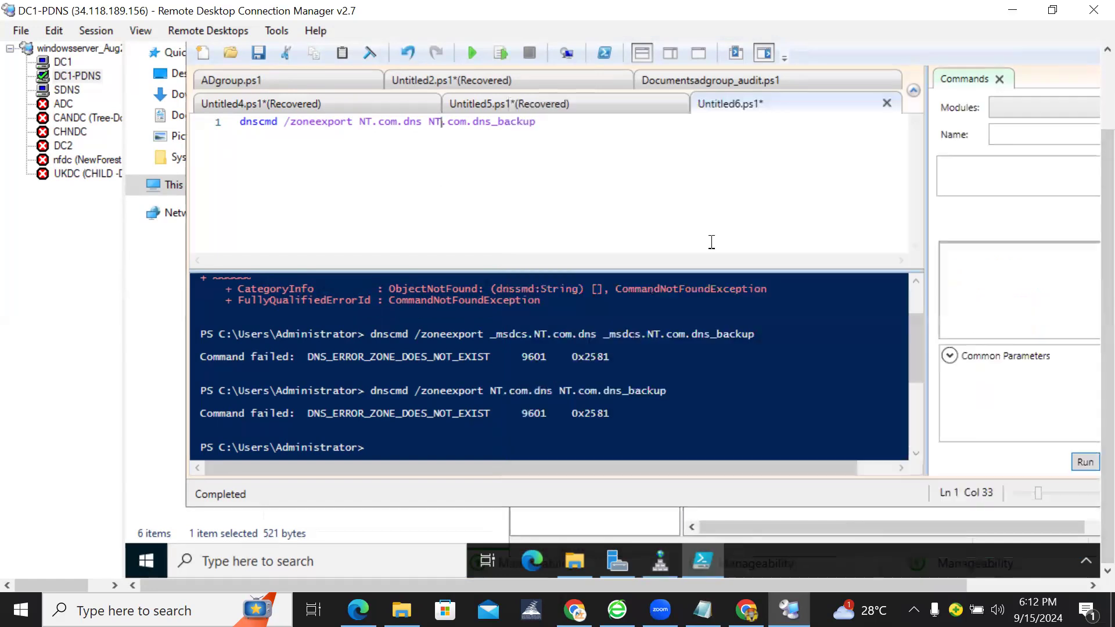
click(570, 567)
drag(1107, 341, 871, 231)
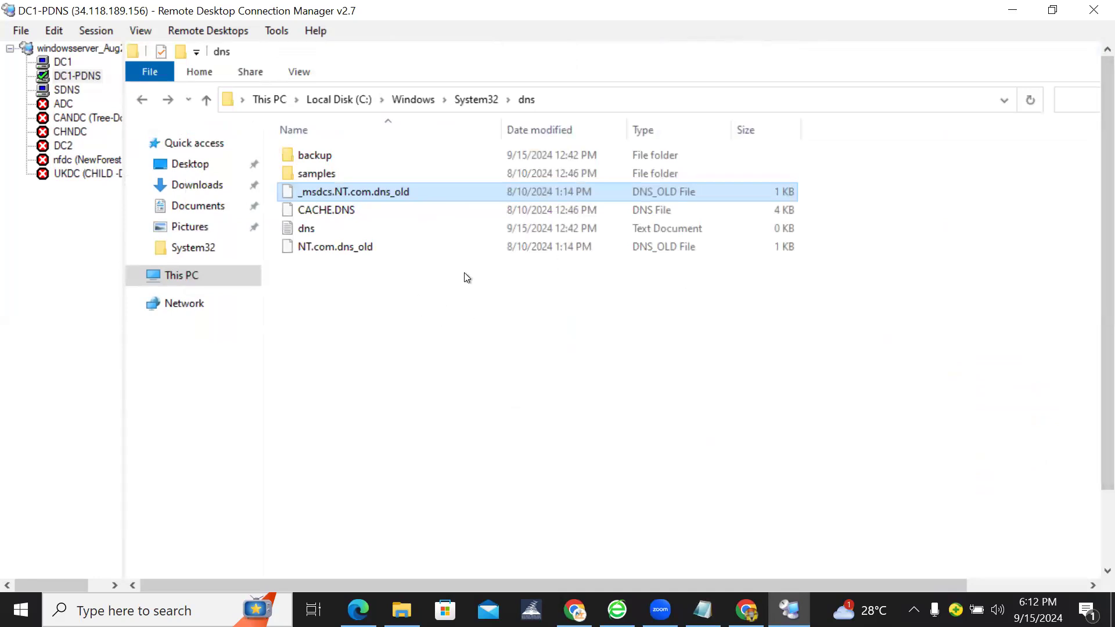
double_click(316, 231)
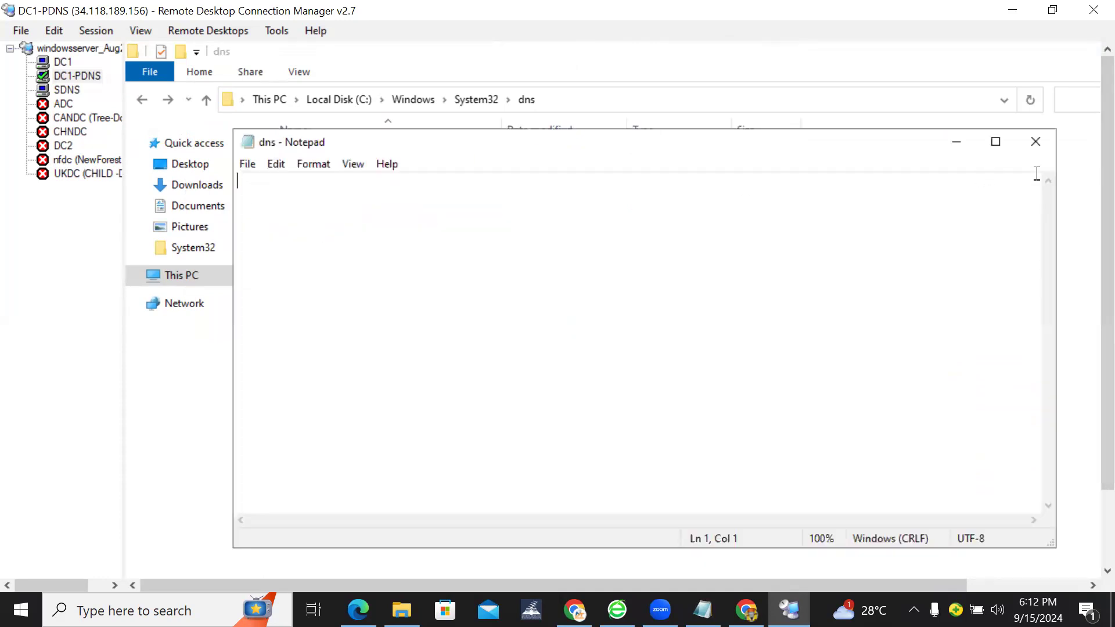
click(1036, 143)
Open the NT.com.dns_old file in Notepad, read through its zone records, close it and return to PowerShell ISE.
scroll(1092, 235, down, 2)
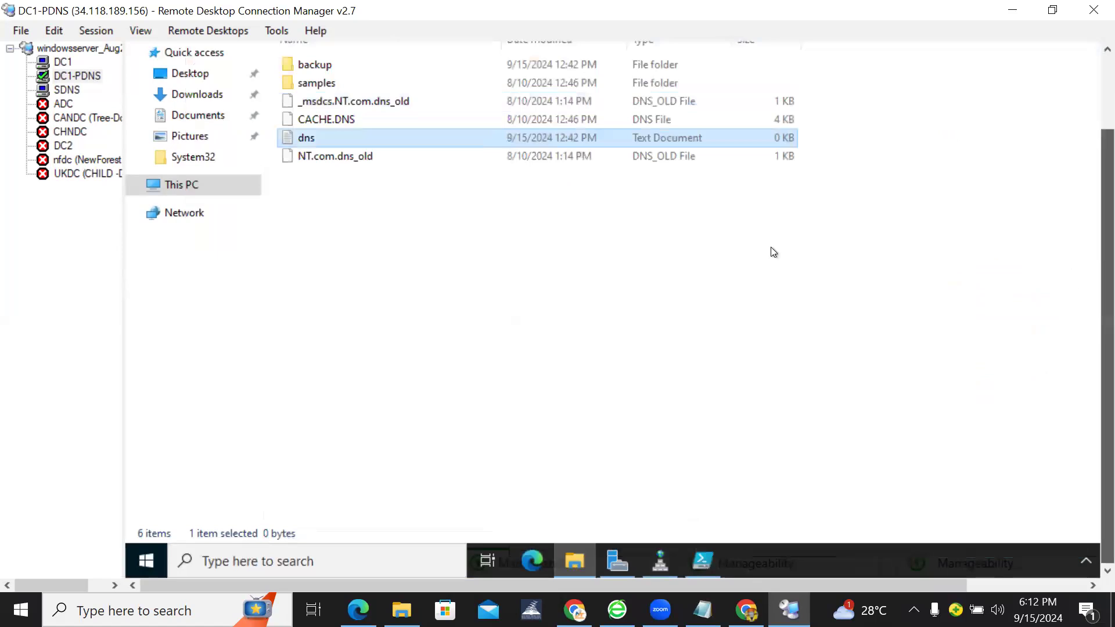
click(361, 160)
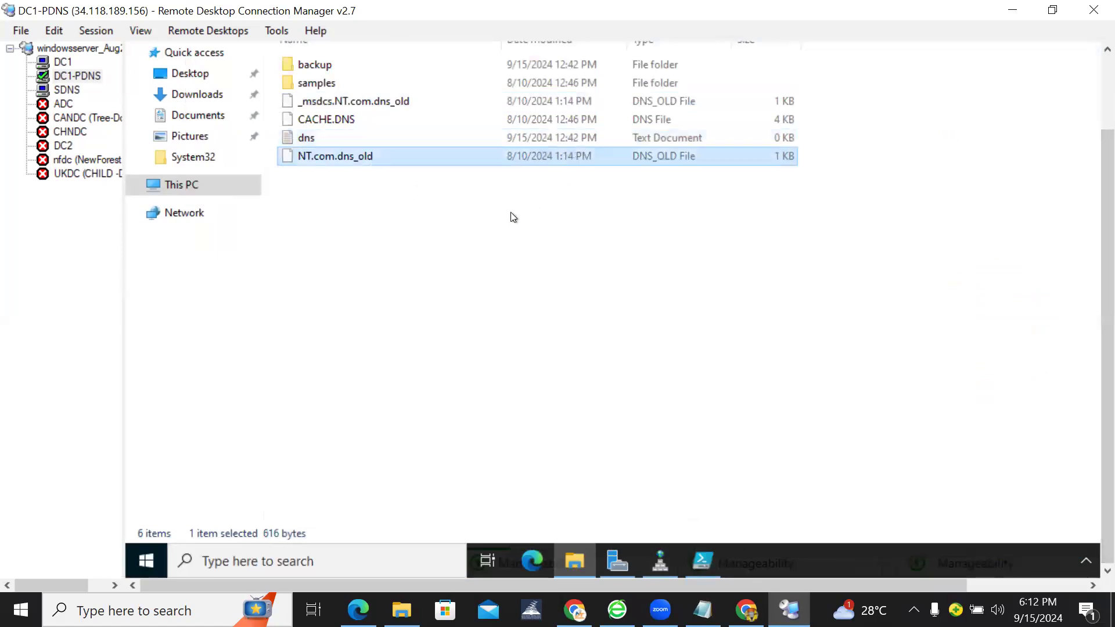
click(657, 197)
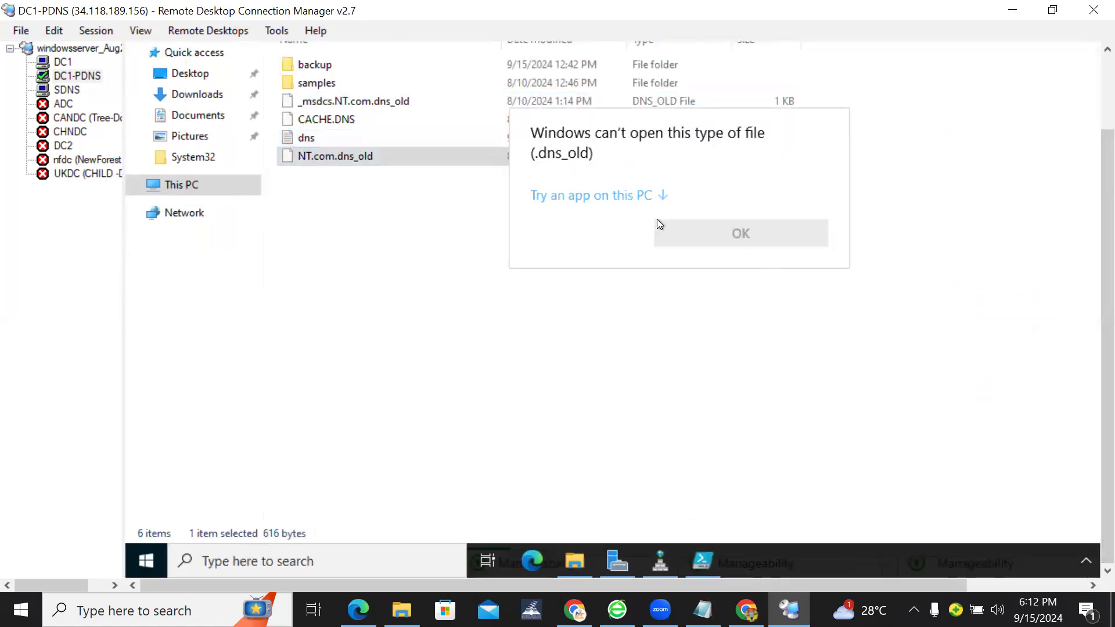
double_click(594, 221)
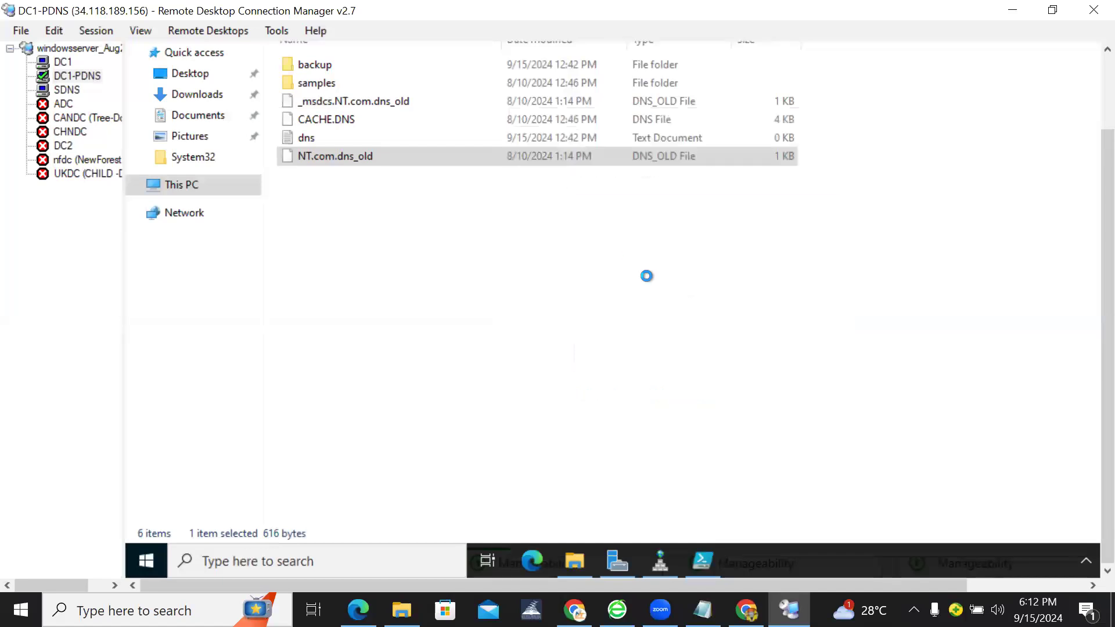
click(1039, 169)
drag(1051, 232, 1078, 87)
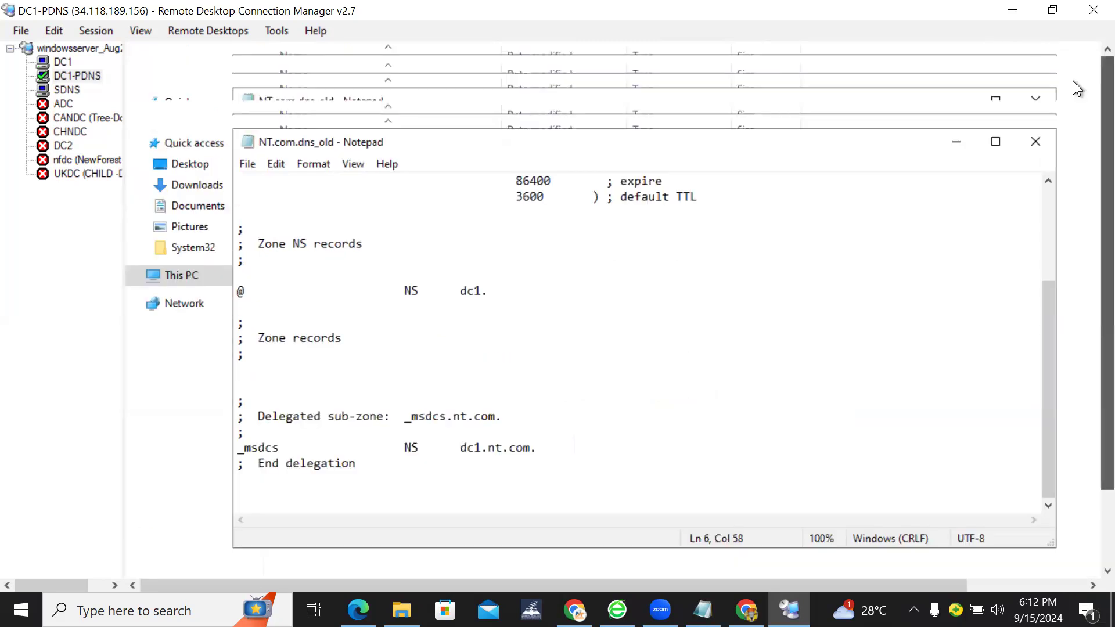
click(1041, 142)
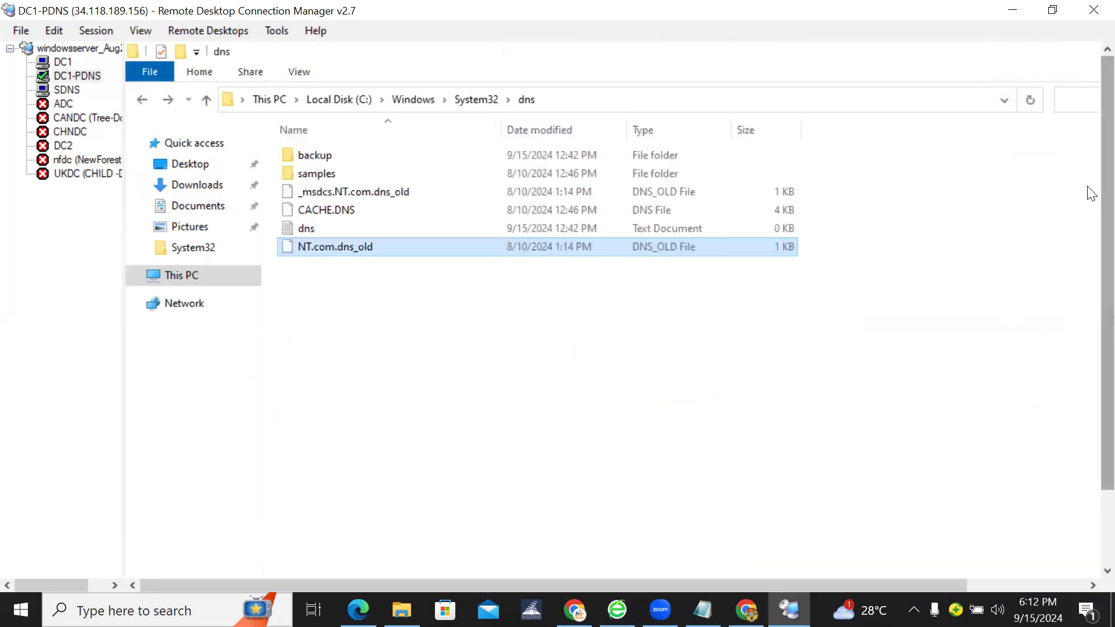
drag(1107, 191, 1108, 265)
click(703, 561)
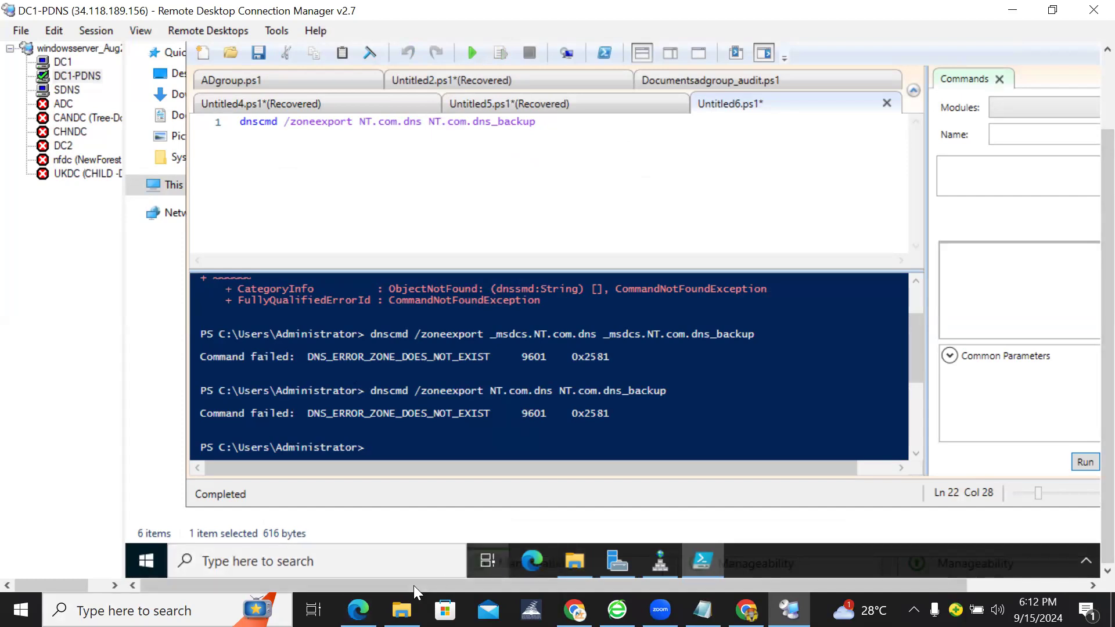
Switch to the local Microsoft Edge browser and open google.com in a new tab.
click(359, 610)
key(ctrl+t)
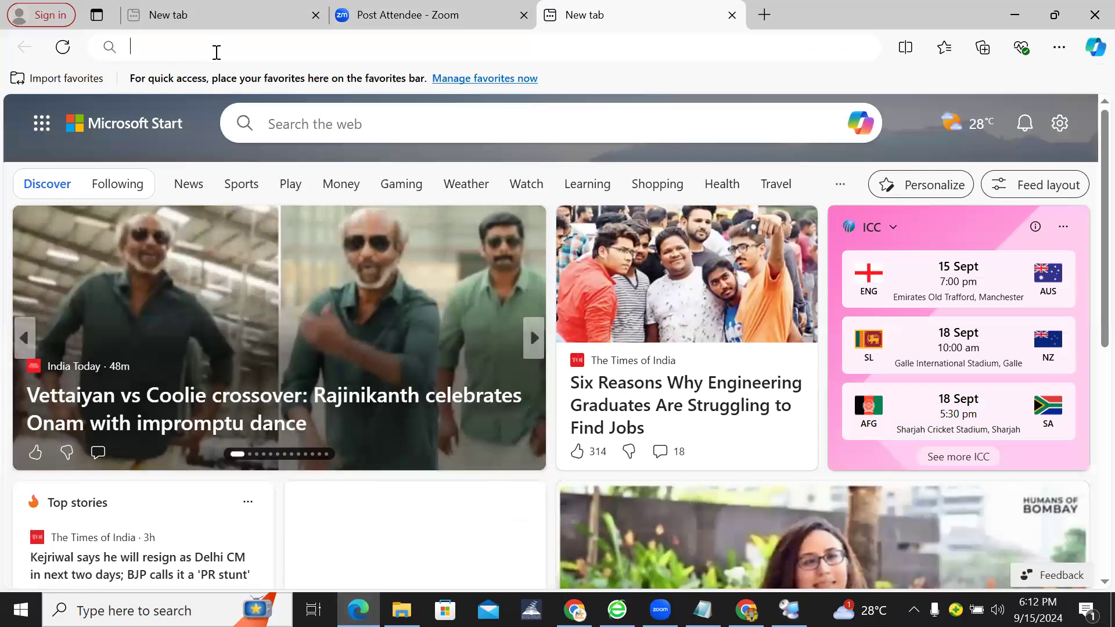
click(215, 51)
text(goo)
key(Return)
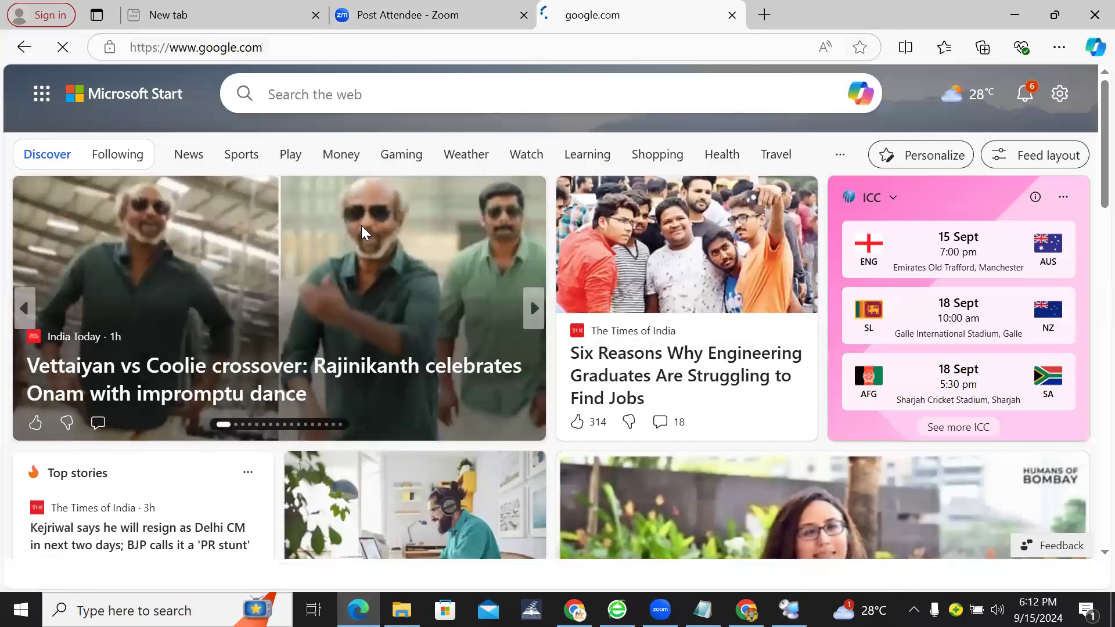
Search Google for "dnscmd export zone".
click(458, 247)
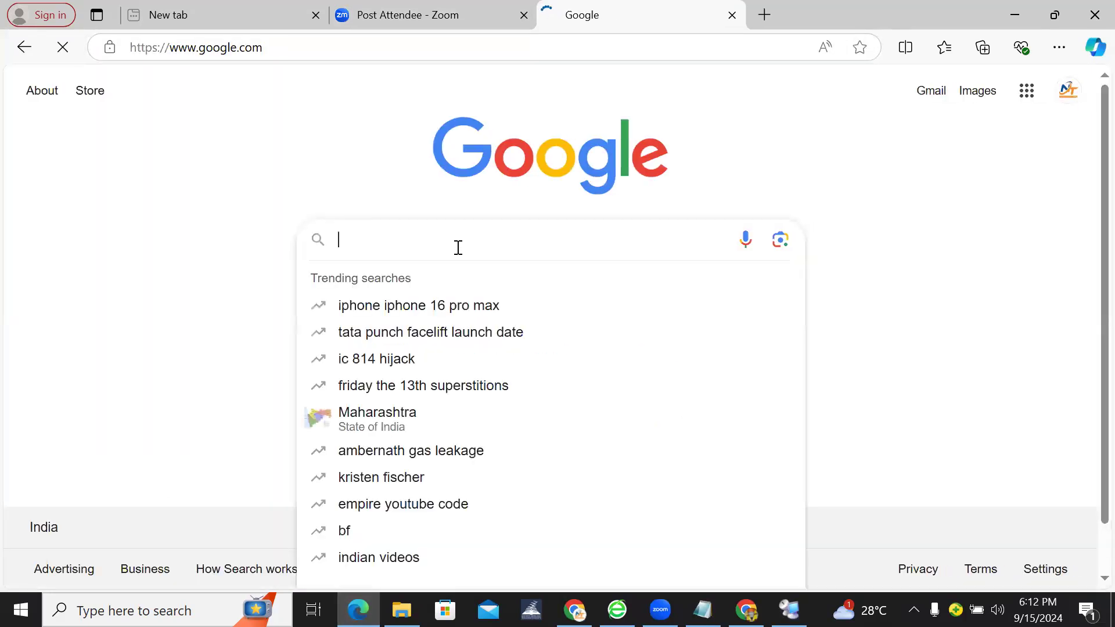
text(DNSscmd)
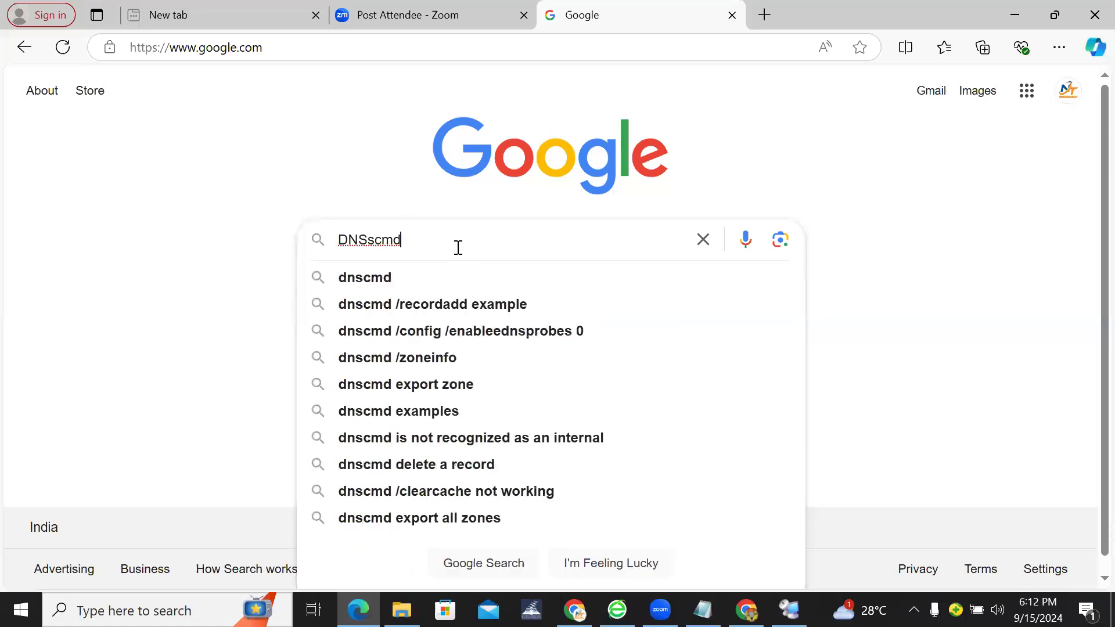
text( export)
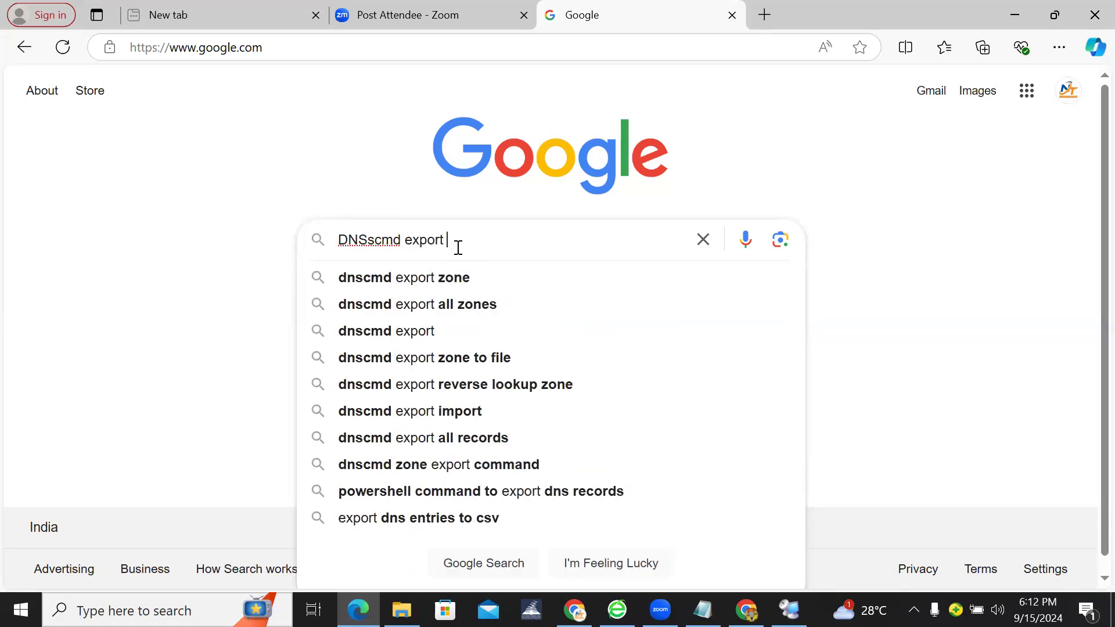
key(Down)
key(Return)
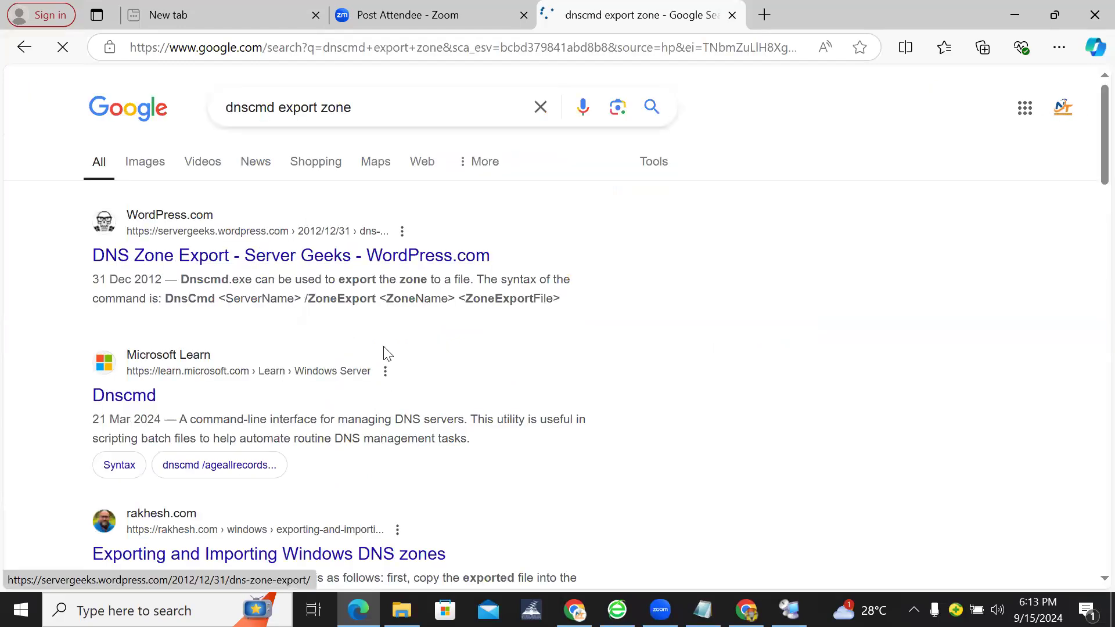
Look through the search results for zone export instructions, expanding the question "How do I export a zone file from DNS?".
scroll(1090, 199, down, 5)
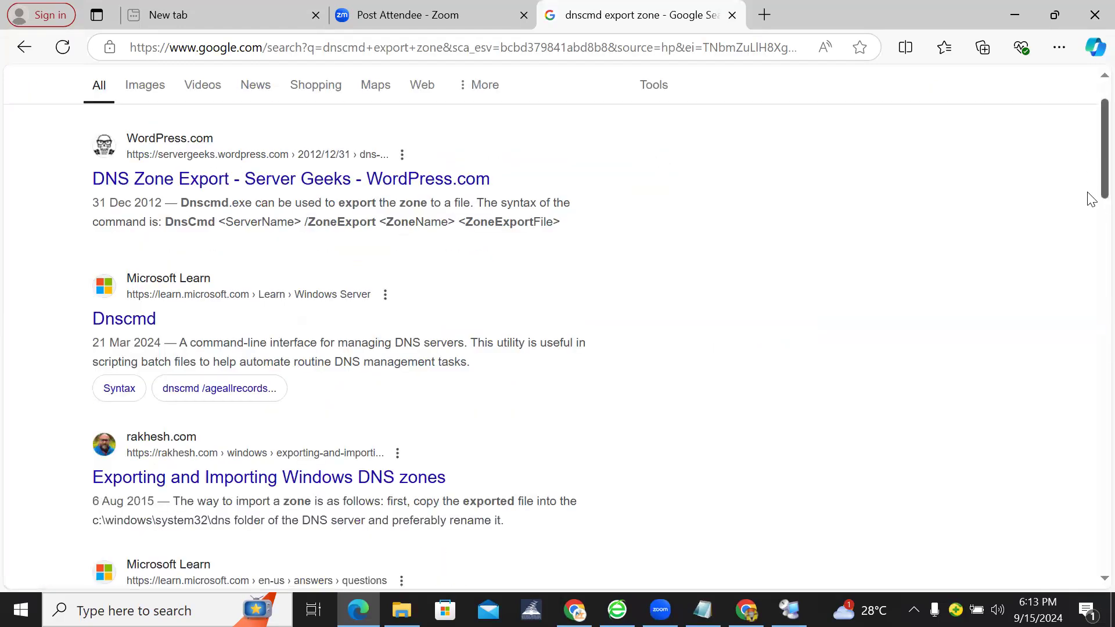
scroll(1089, 206, down, 1)
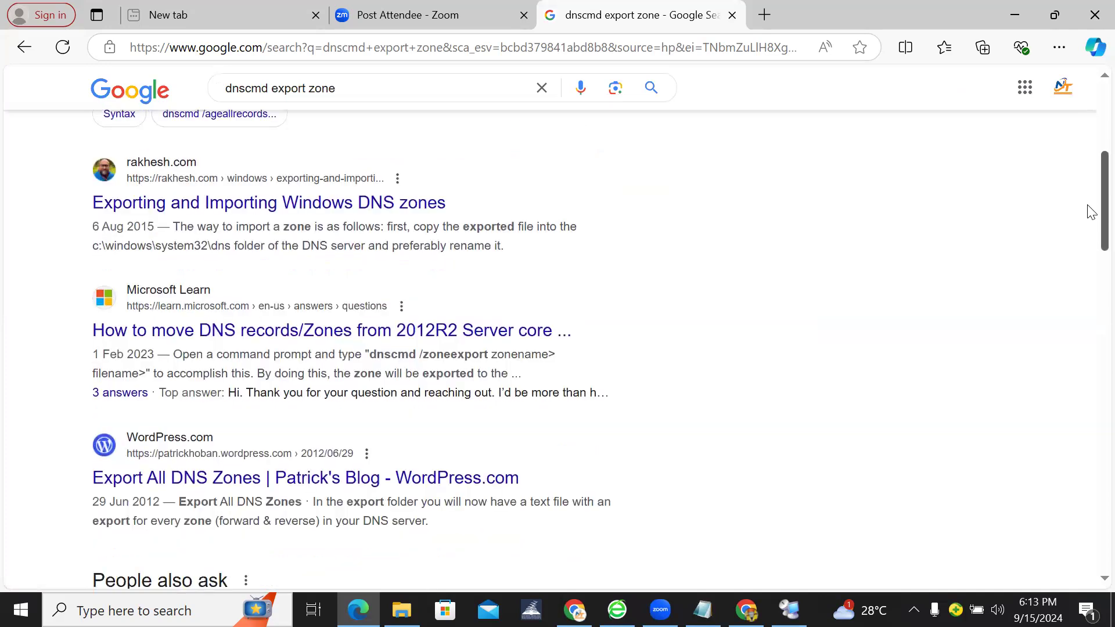
scroll(1088, 237, down, 4)
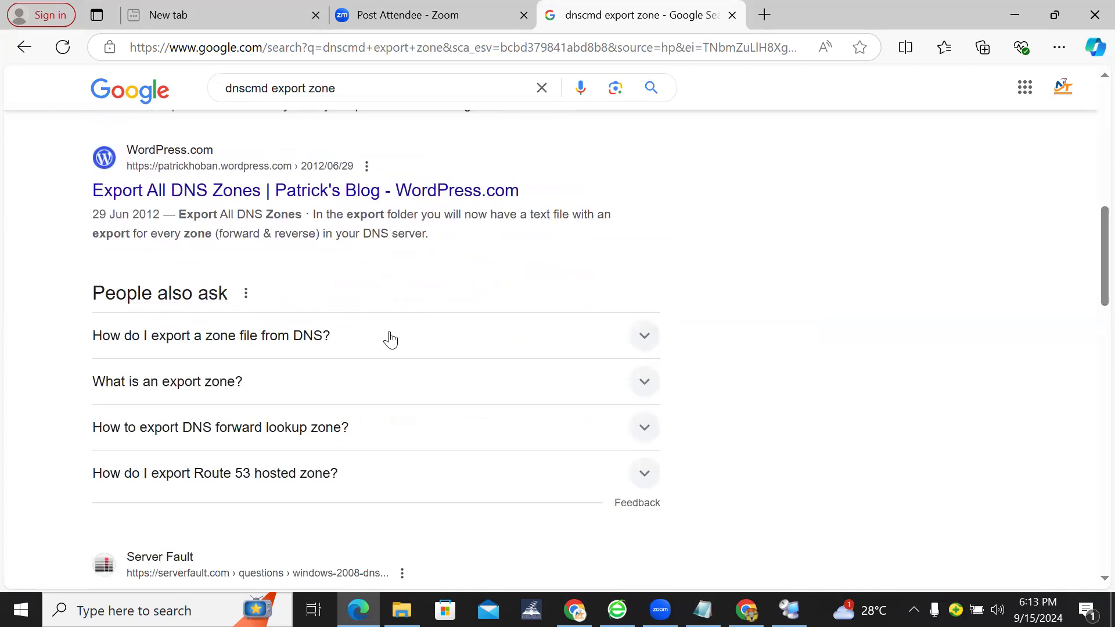
click(390, 340)
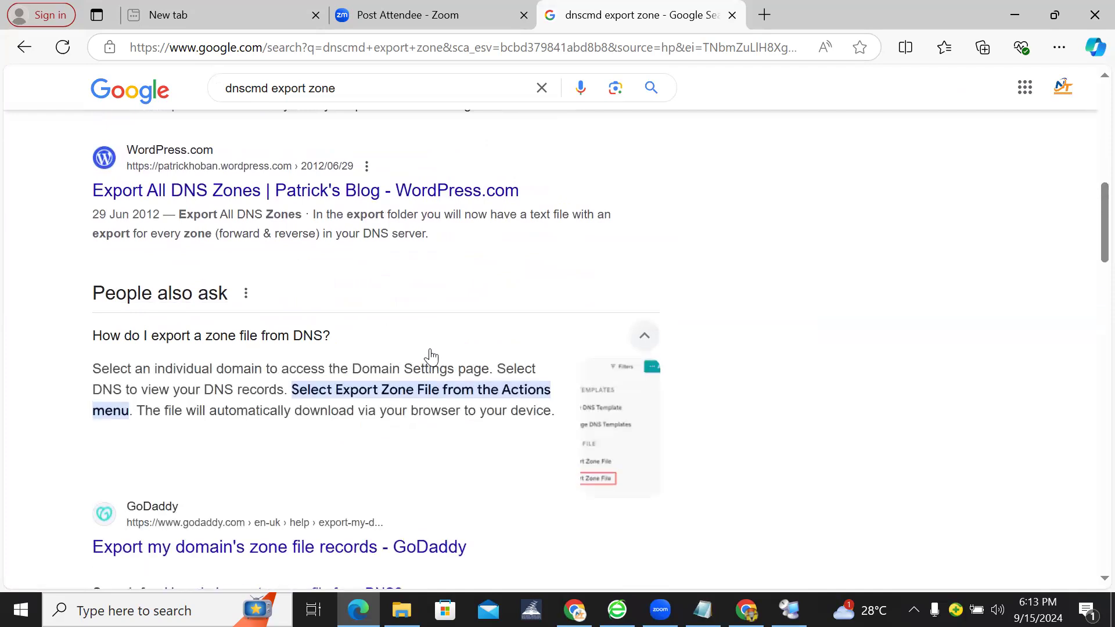
scroll(1088, 233, down, 8)
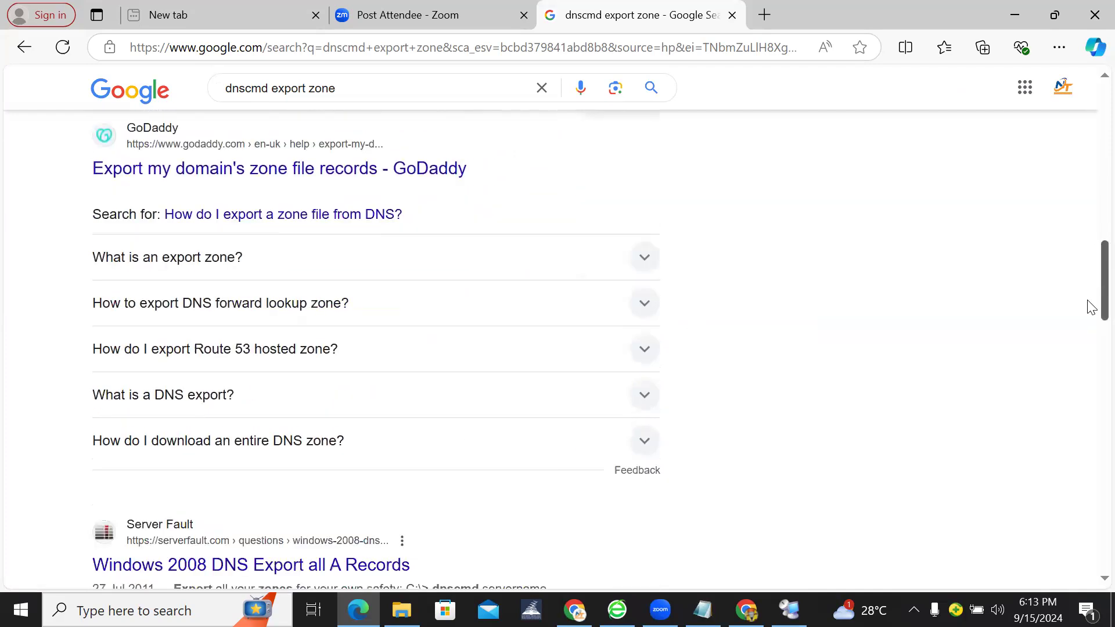
scroll(1090, 364, down, 6)
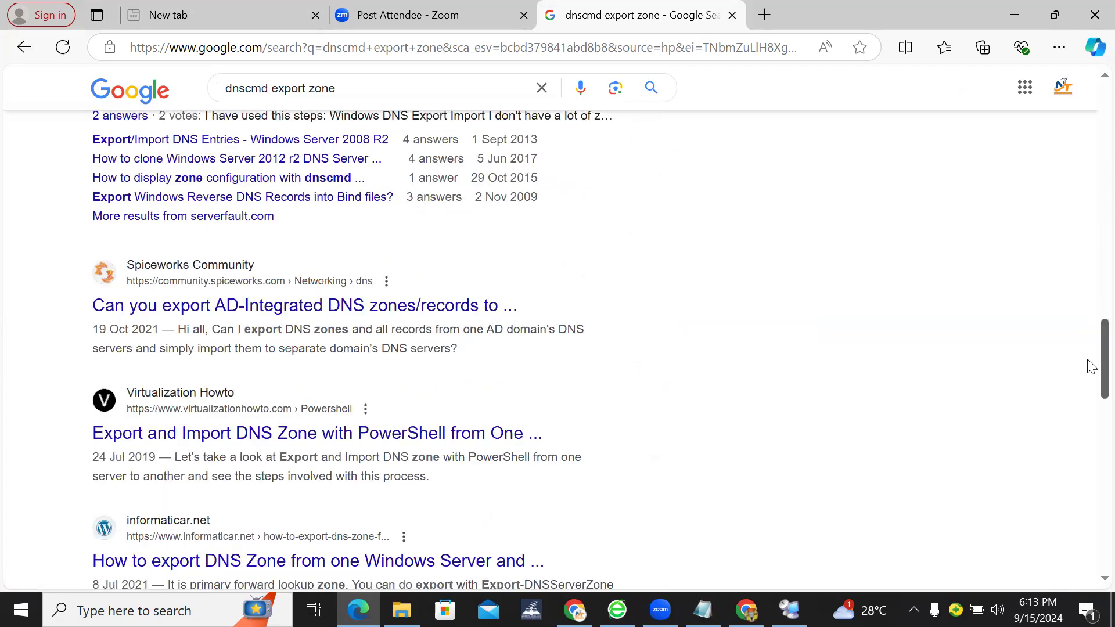
scroll(1090, 377, down, 3)
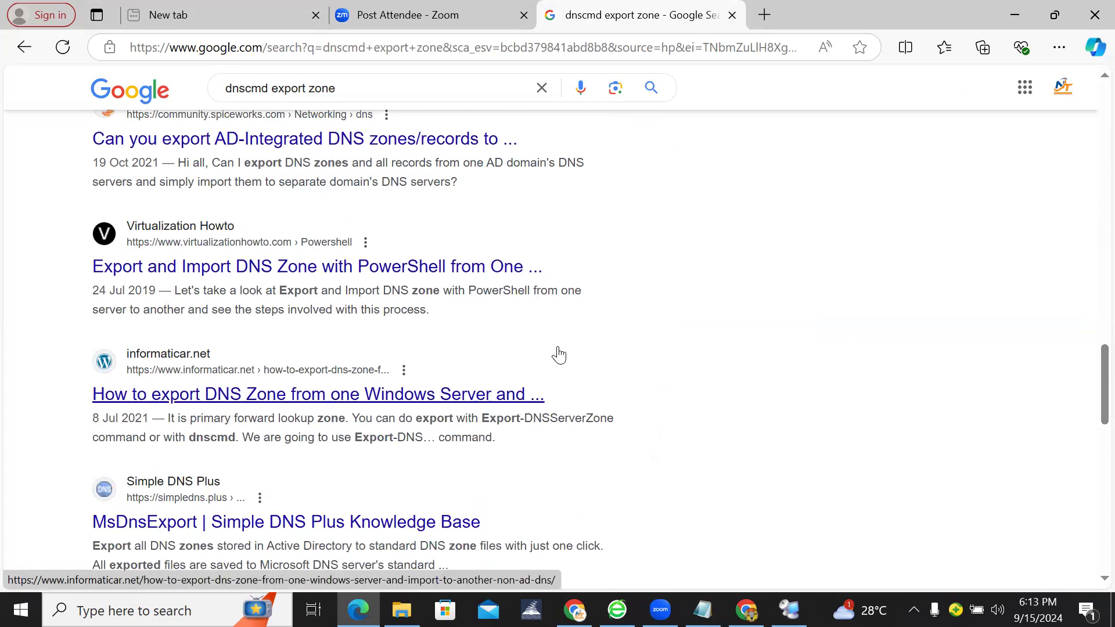
Open the Server Geeks article "DNS Zone Export" from the search results and read its dnscmd syntax, example and export screenshots.
scroll(1075, 269, up, 10)
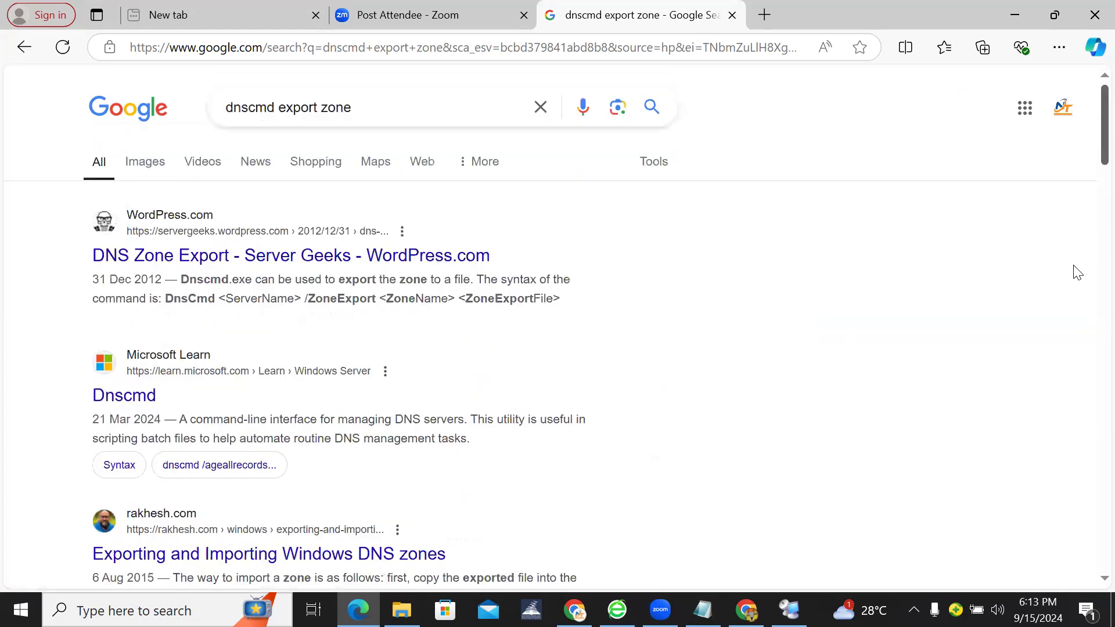
click(321, 260)
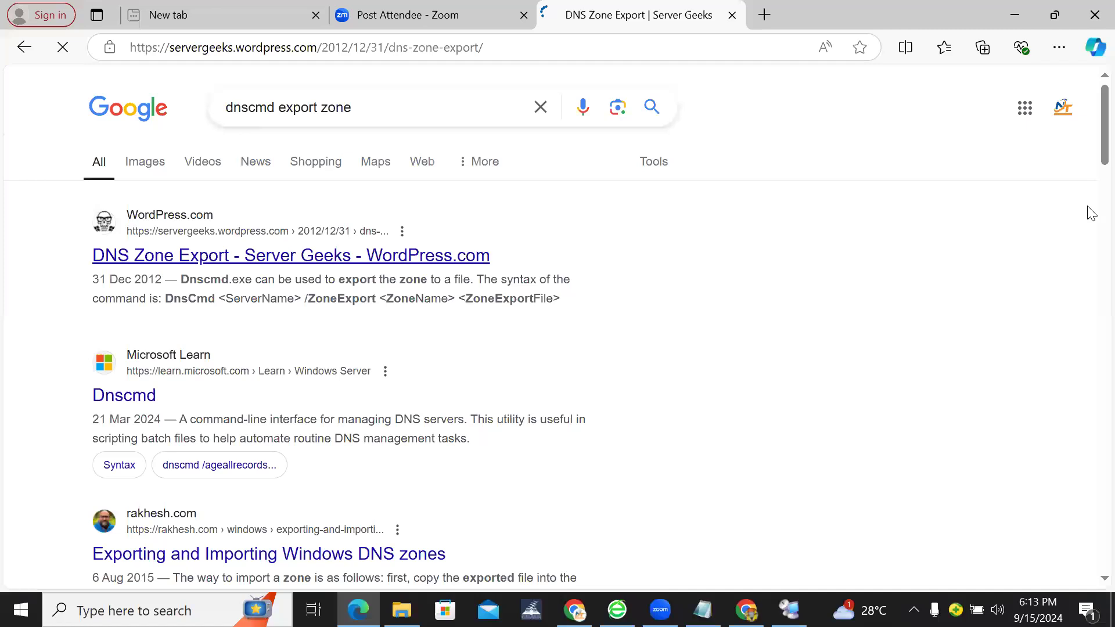
scroll(1088, 142, down, 10)
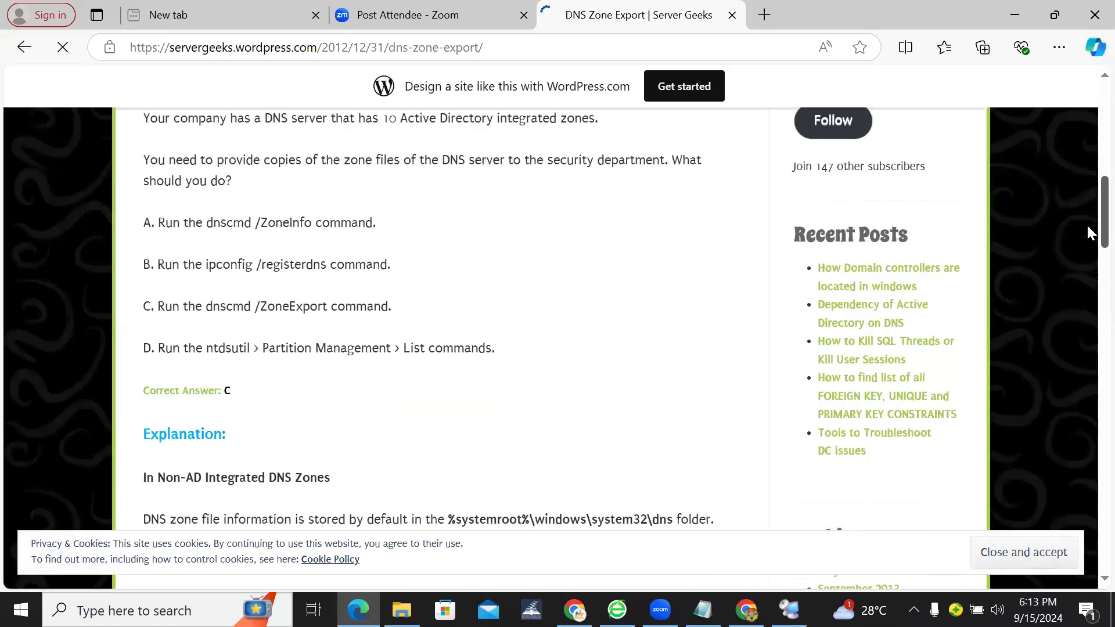
scroll(1088, 235, down, 1)
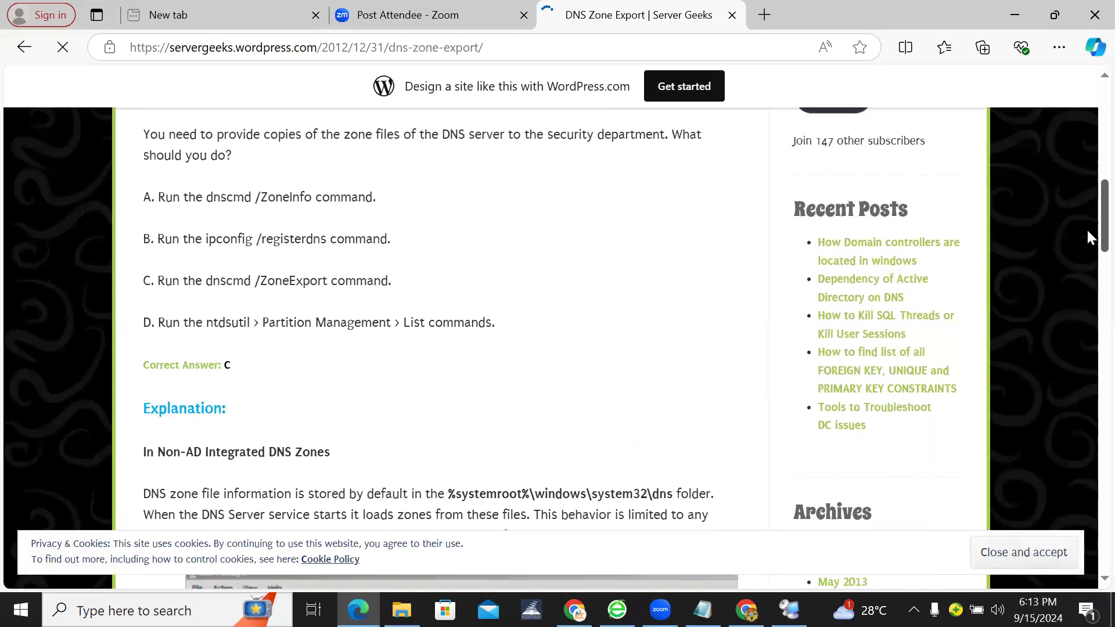
scroll(1088, 232, down, 4)
scroll(1088, 259, down, 5)
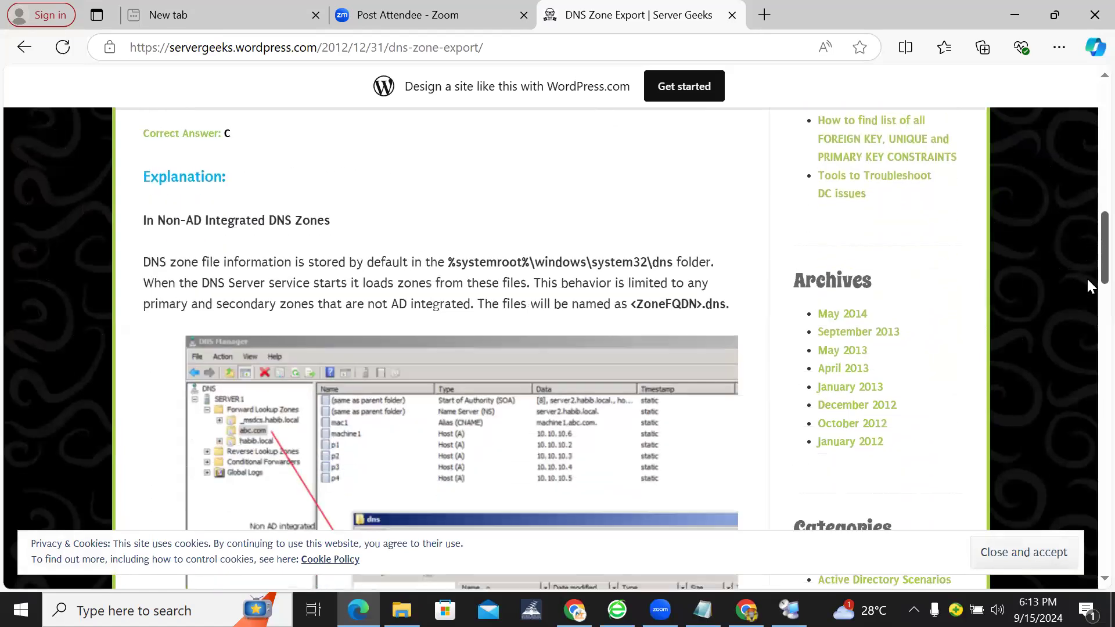
scroll(1088, 311, down, 3)
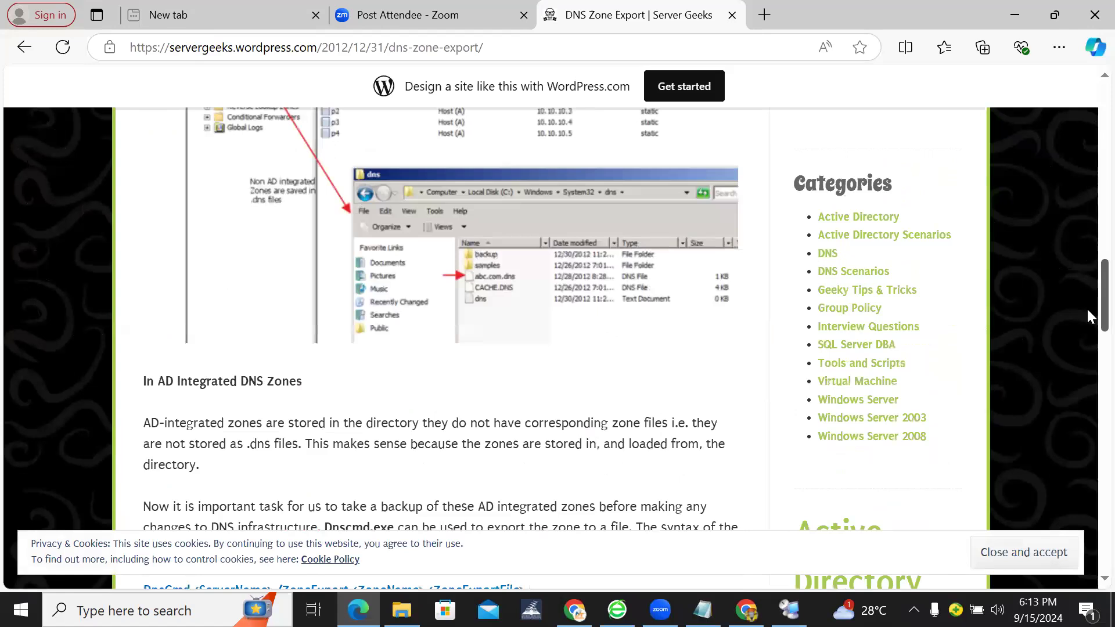
scroll(1088, 338, down, 2)
scroll(1088, 342, down, 5)
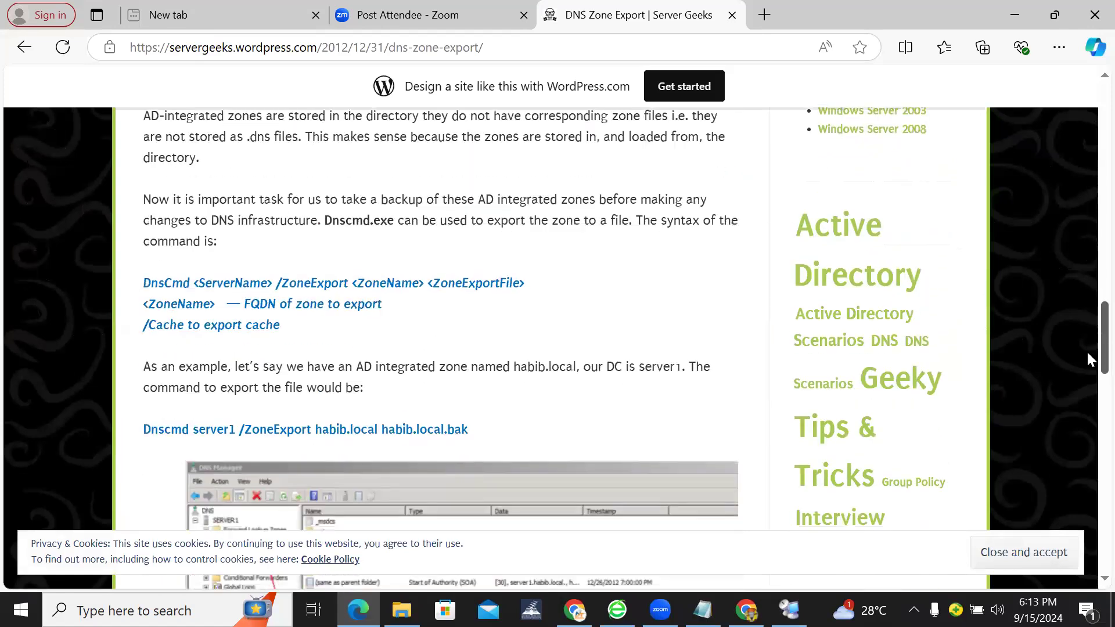
scroll(1087, 397, down, 3)
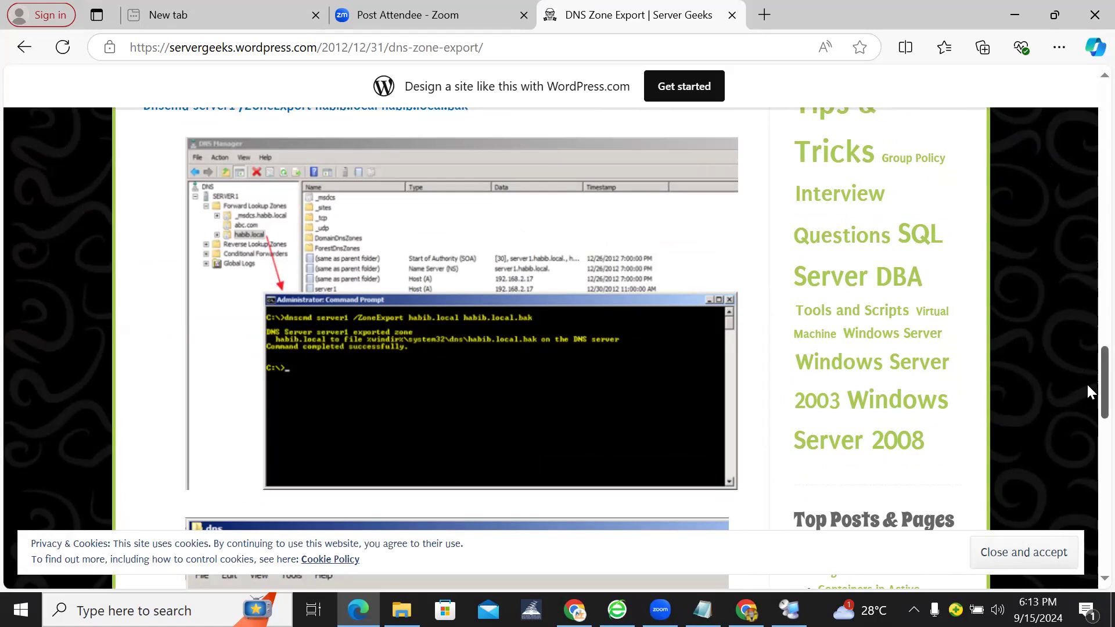
scroll(1089, 407, down, 1)
scroll(1088, 408, down, 3)
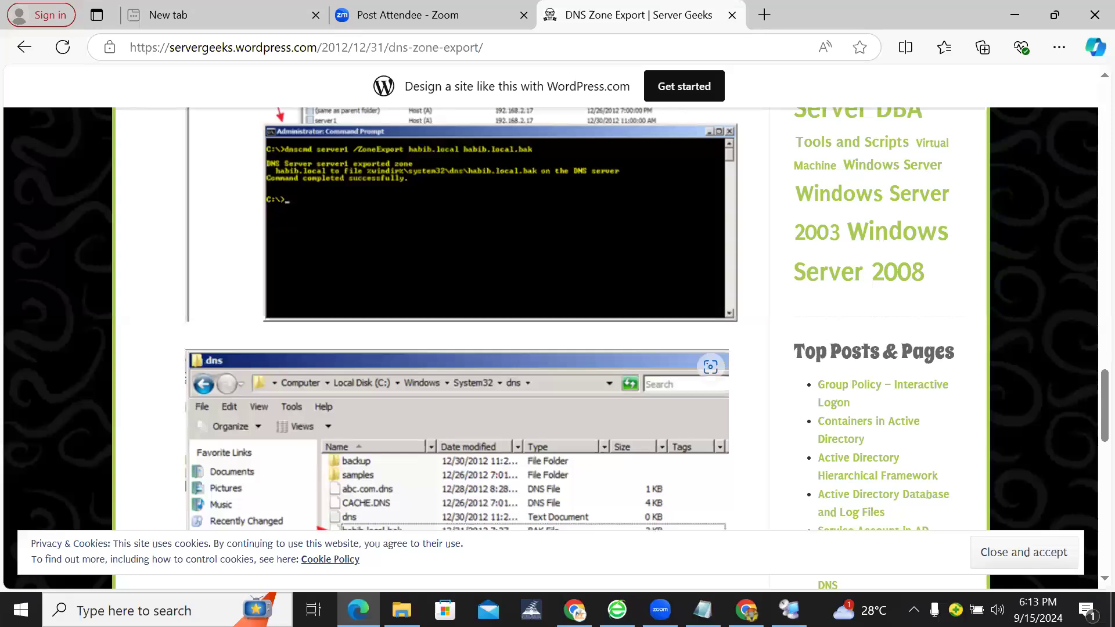
Switch to the DC1-PDNS remote session and check the zoneexport command in the PowerShell ISE script against the article's syntax.
click(732, 539)
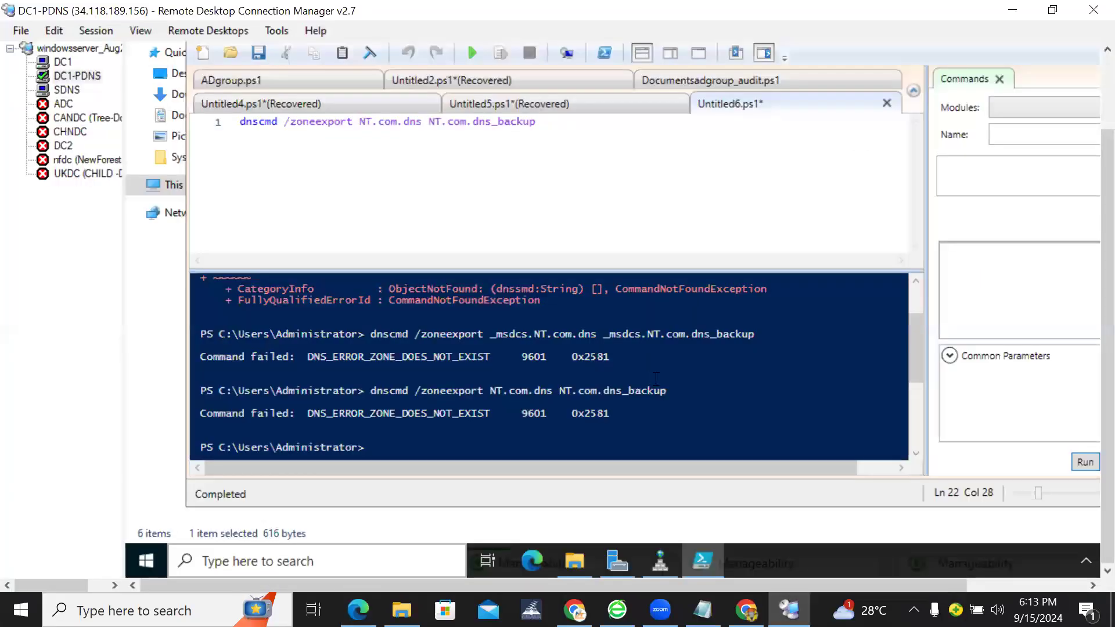
click(597, 425)
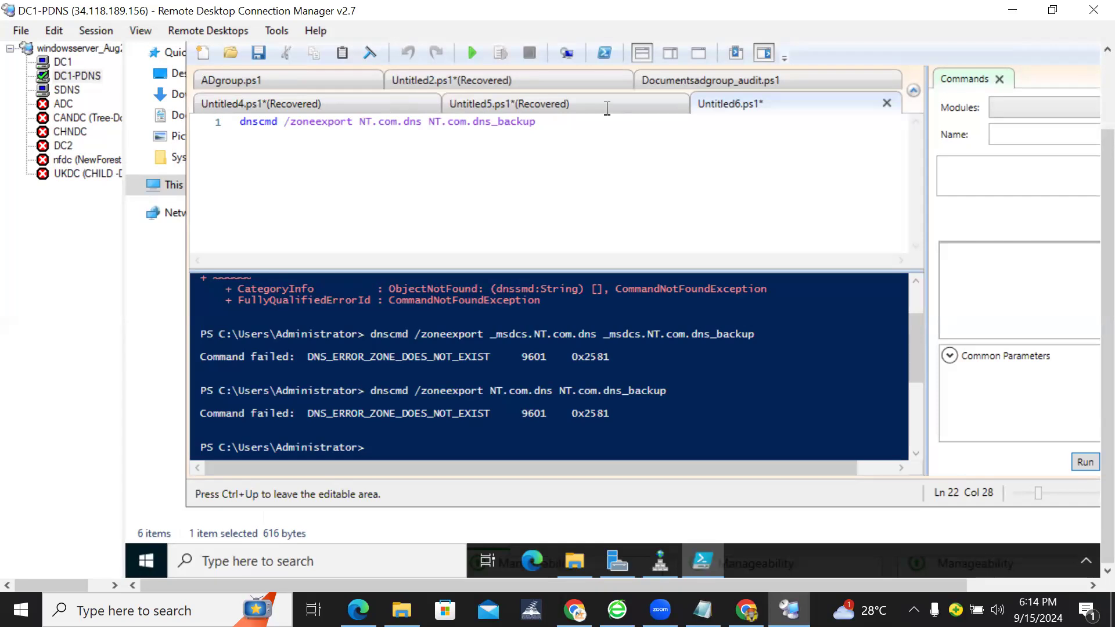
click(545, 122)
mouse_move(747, 610)
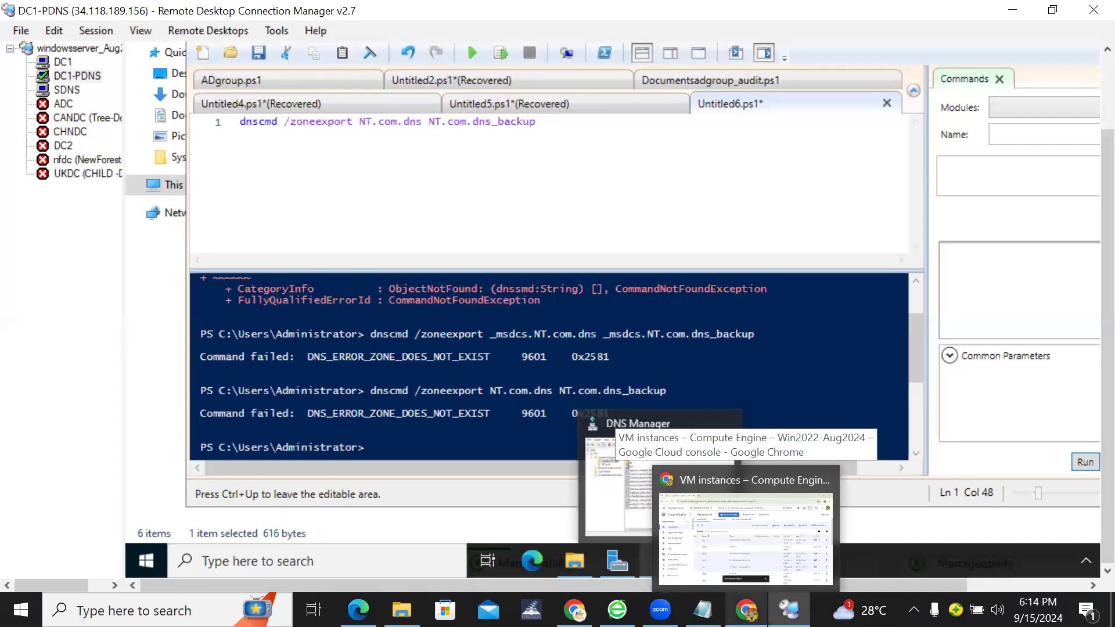
mouse_move(789, 610)
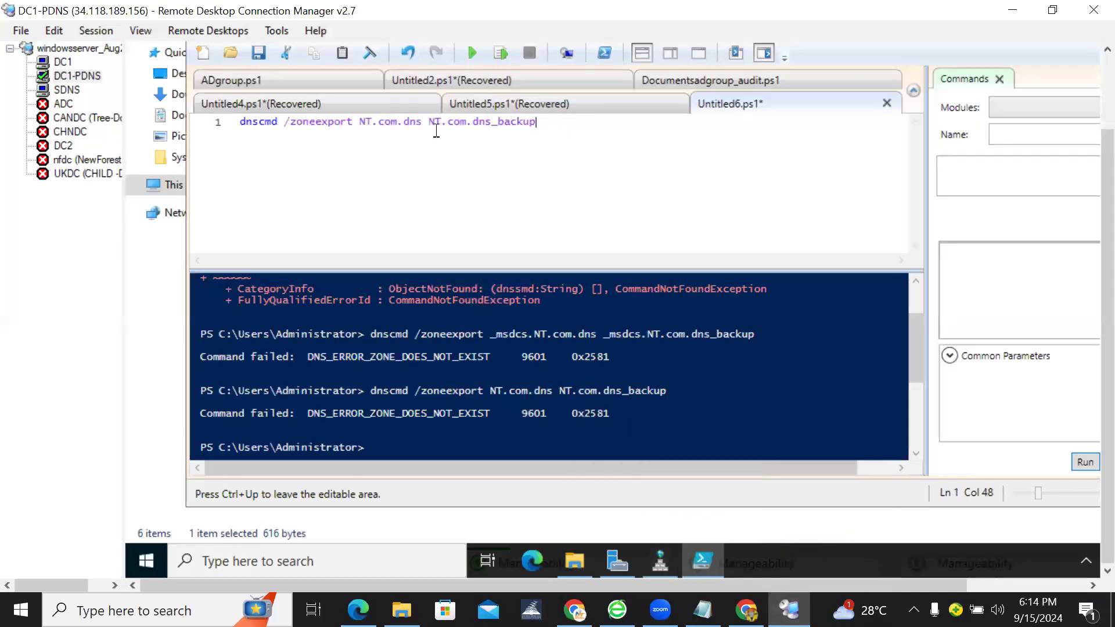
click(500, 123)
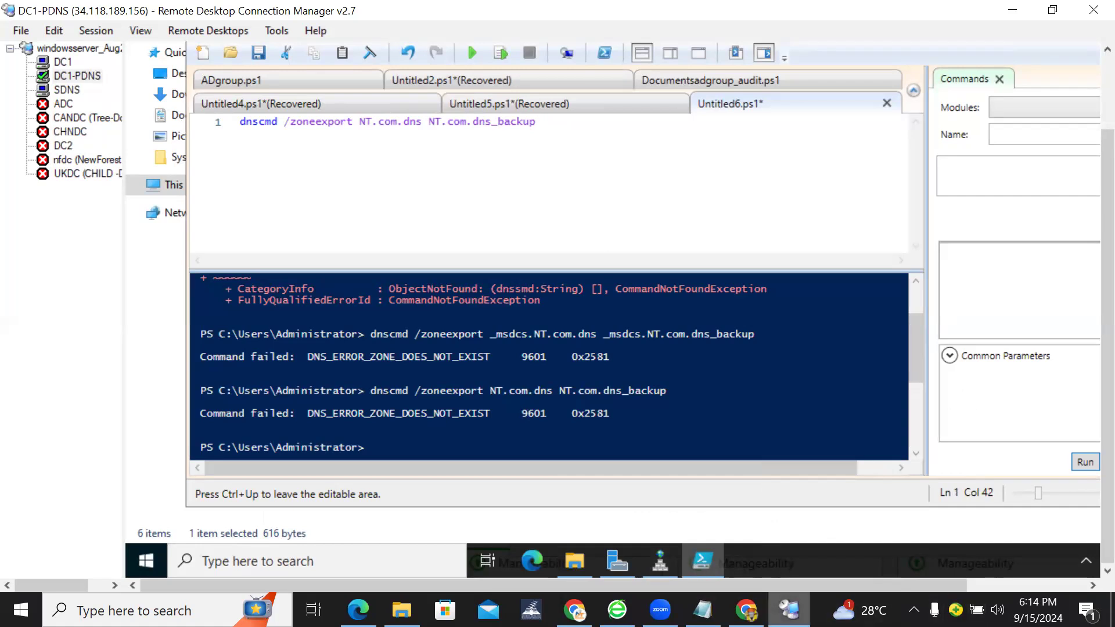
Return to the article in Edge and copy its example Dnscmd server1 /ZoneExport command.
click(746, 609)
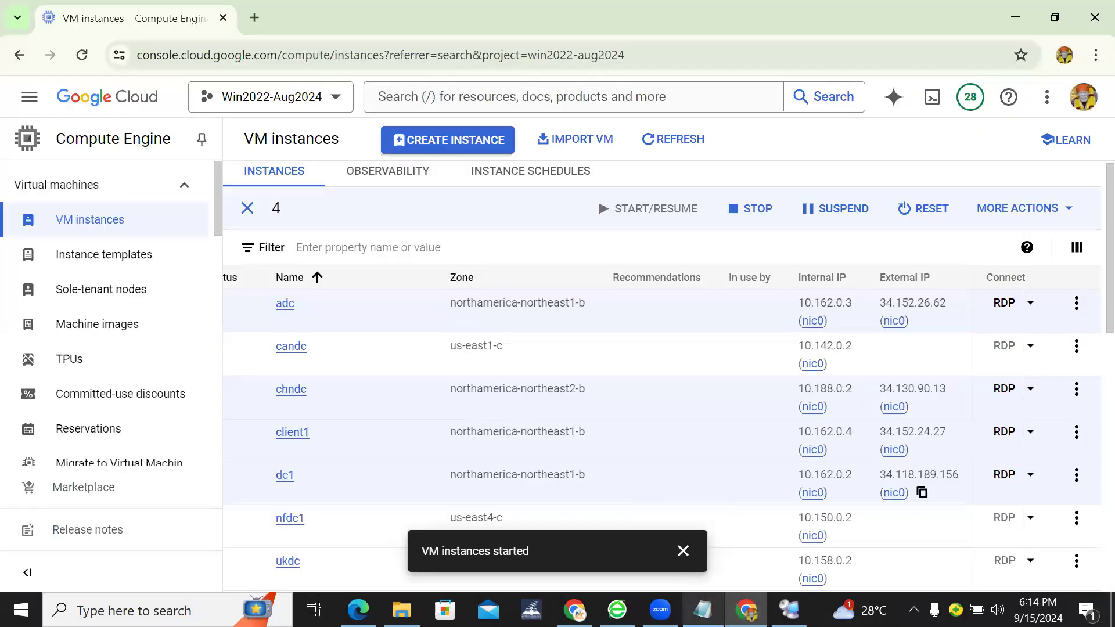
click(702, 609)
click(359, 610)
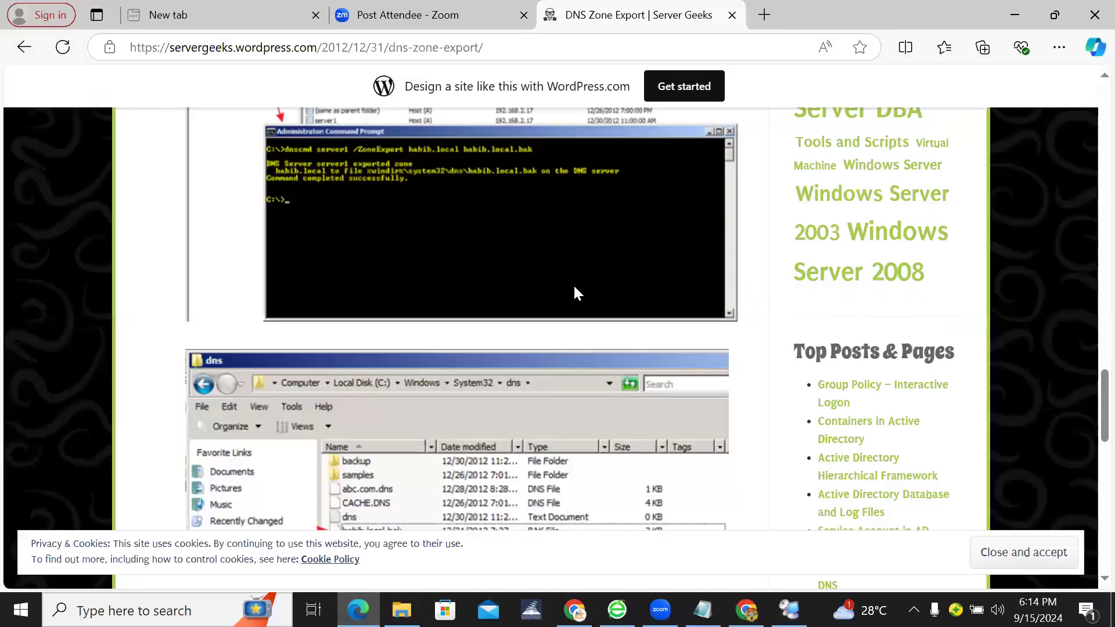
scroll(1089, 336, up, 5)
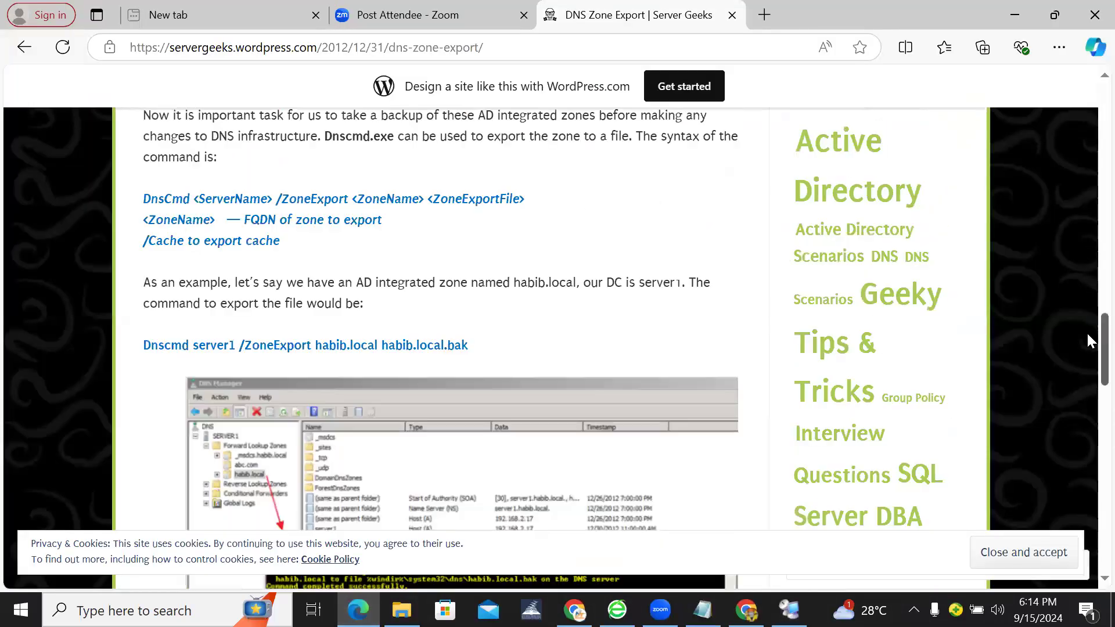
scroll(1088, 366, down, 4)
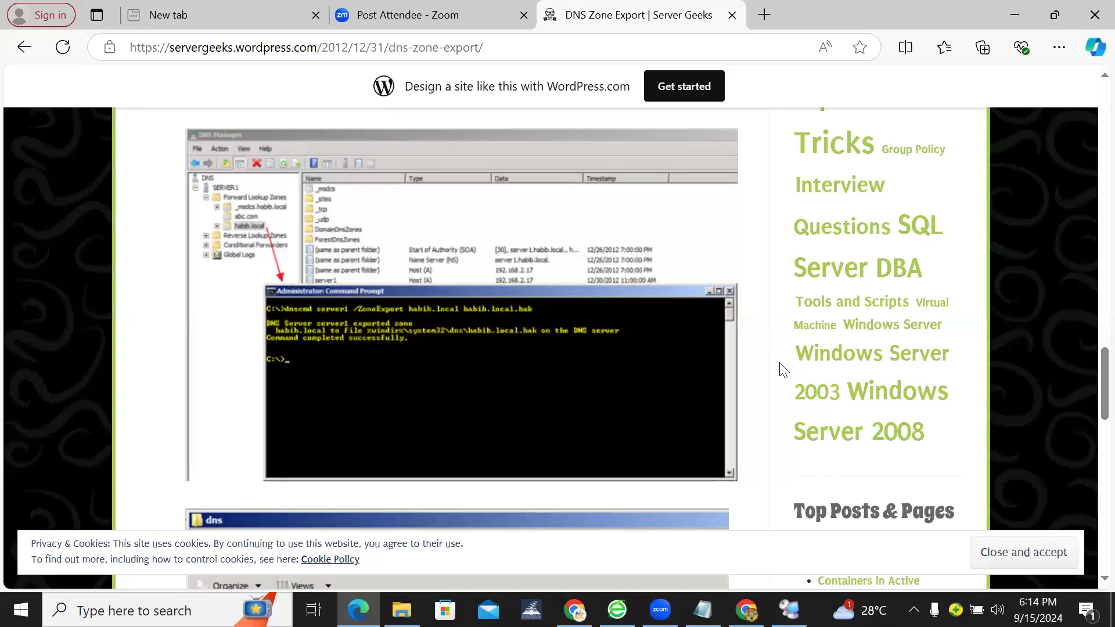
scroll(1087, 355, up, 4)
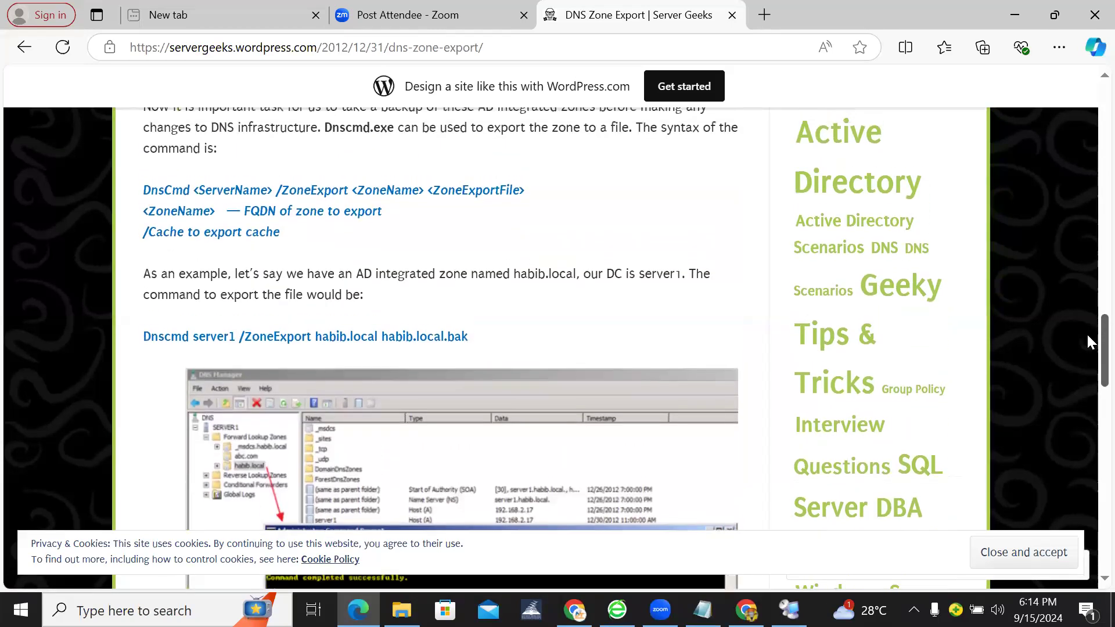
scroll(1087, 334, up, 1)
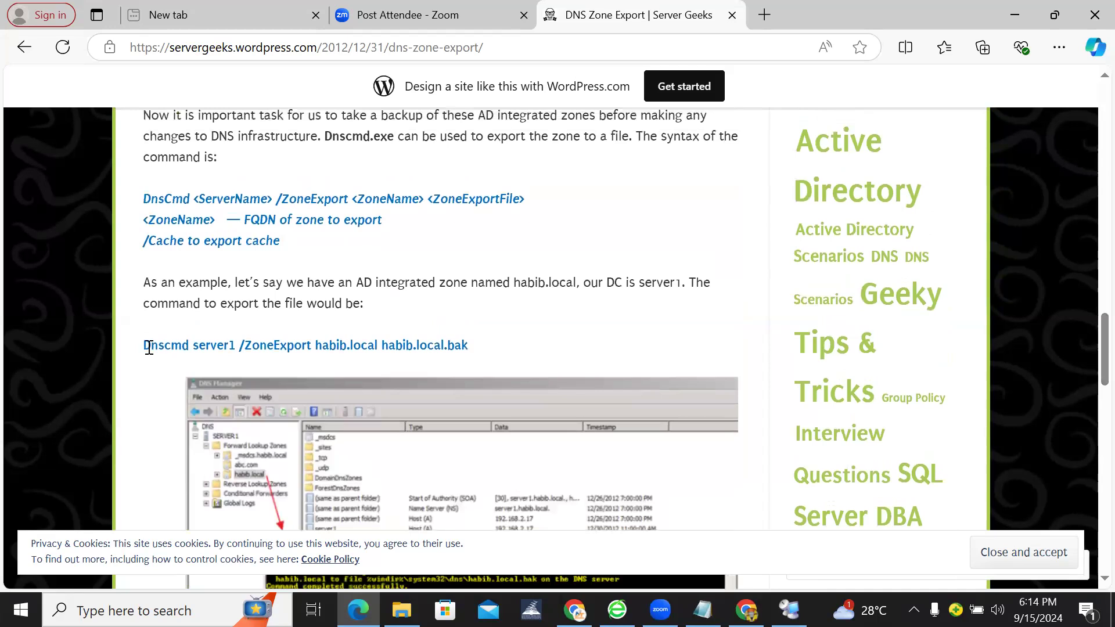
drag(144, 346, 477, 351)
key(ctrl+c)
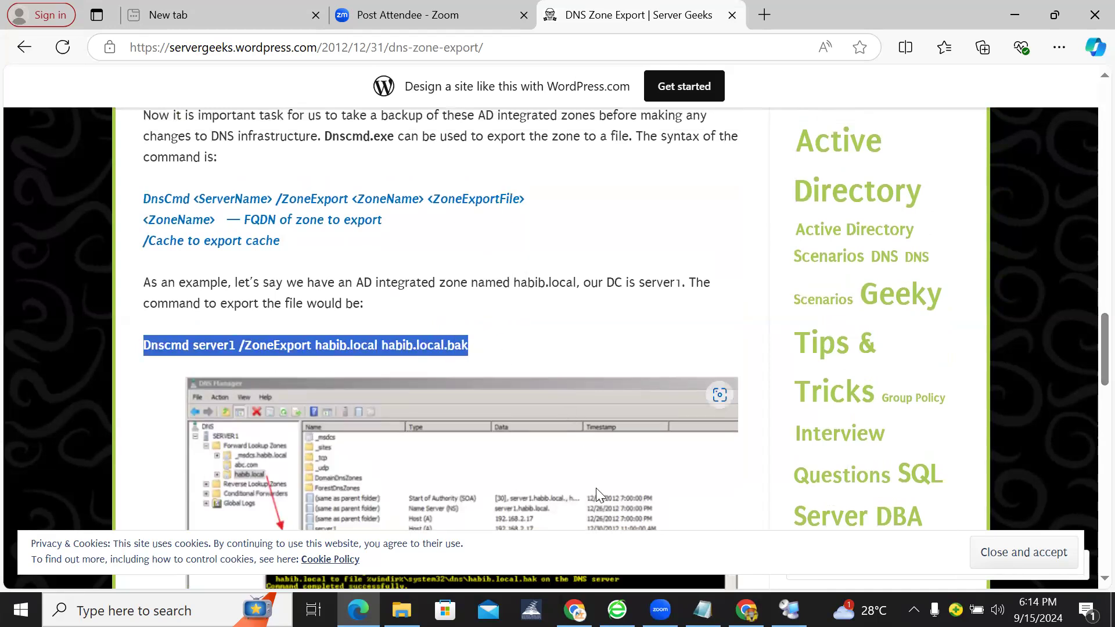
Paste the copied example command into the Notes file in Notepad, a few lines beneath the existing dnscmd line.
click(703, 609)
click(432, 241)
key(Return)
key(Return)
key(ctrl+v)
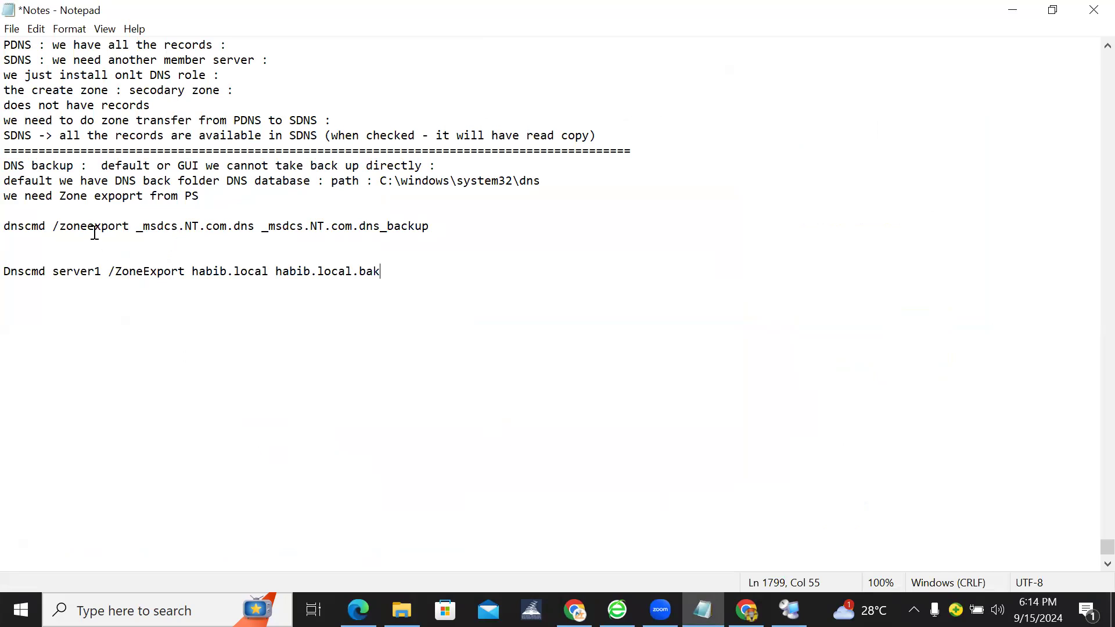
In the notes' own dnscmd line, remove "_msdcs." from the zone argument and put NT.com.dns into the export file name.
drag(140, 231, 186, 226)
key(BackSpace)
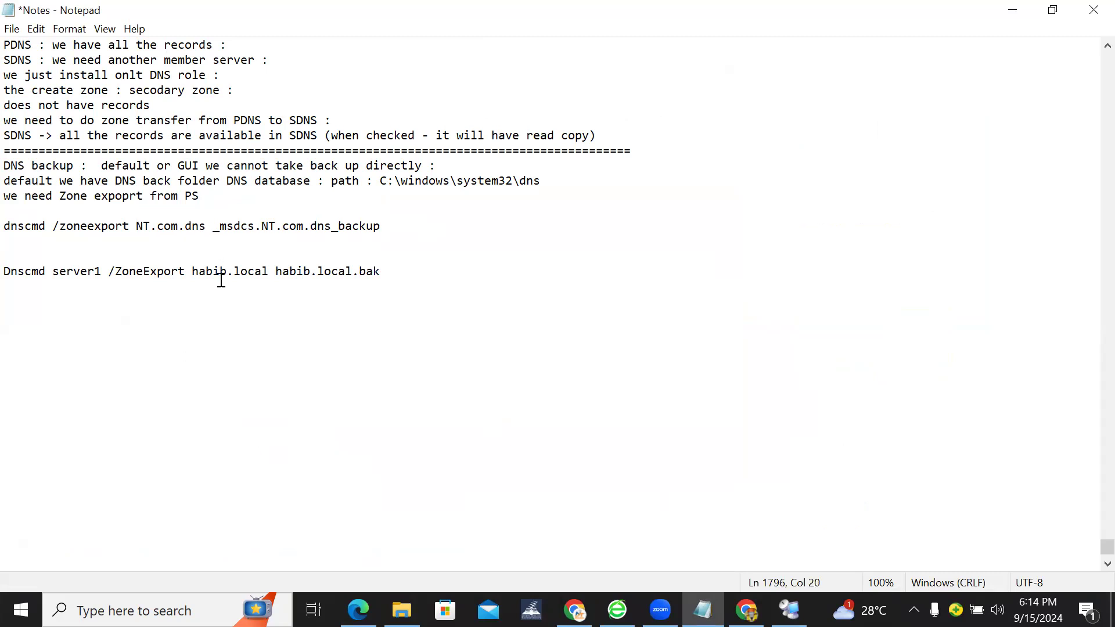
drag(137, 228, 208, 230)
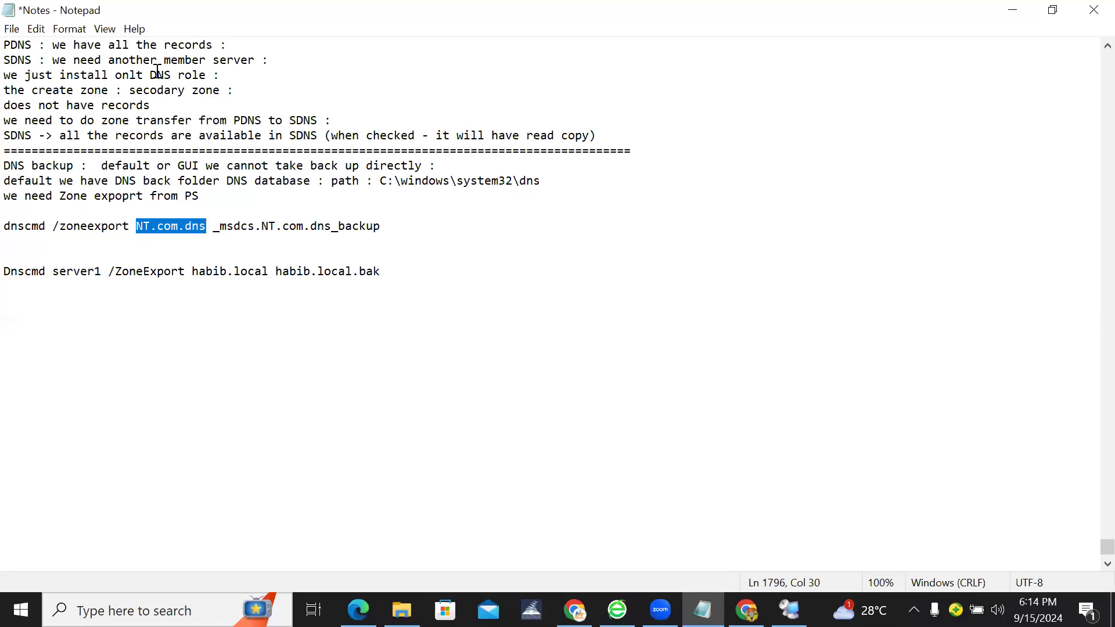
click(218, 227)
drag(217, 226, 311, 228)
key(ctrl+v)
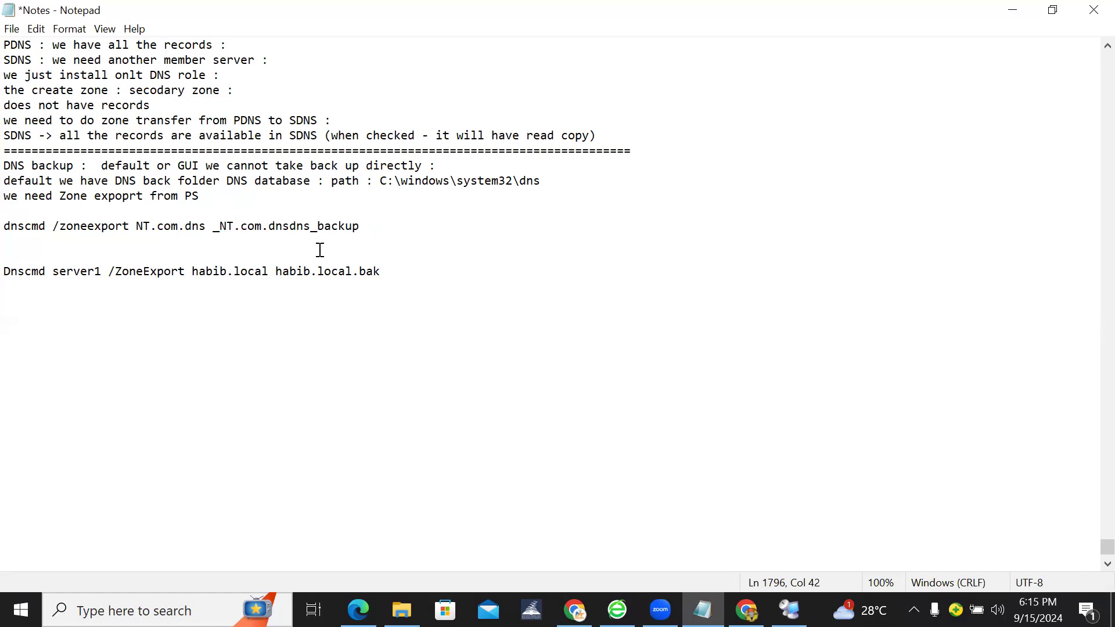
Clean up the ending of the export file name in the notes so it reads _NT.com.dns.backup.
text(_)
key(Delete)
key(Delete)
key(Delete)
key(Delete)
key(BackSpace)
text(.)
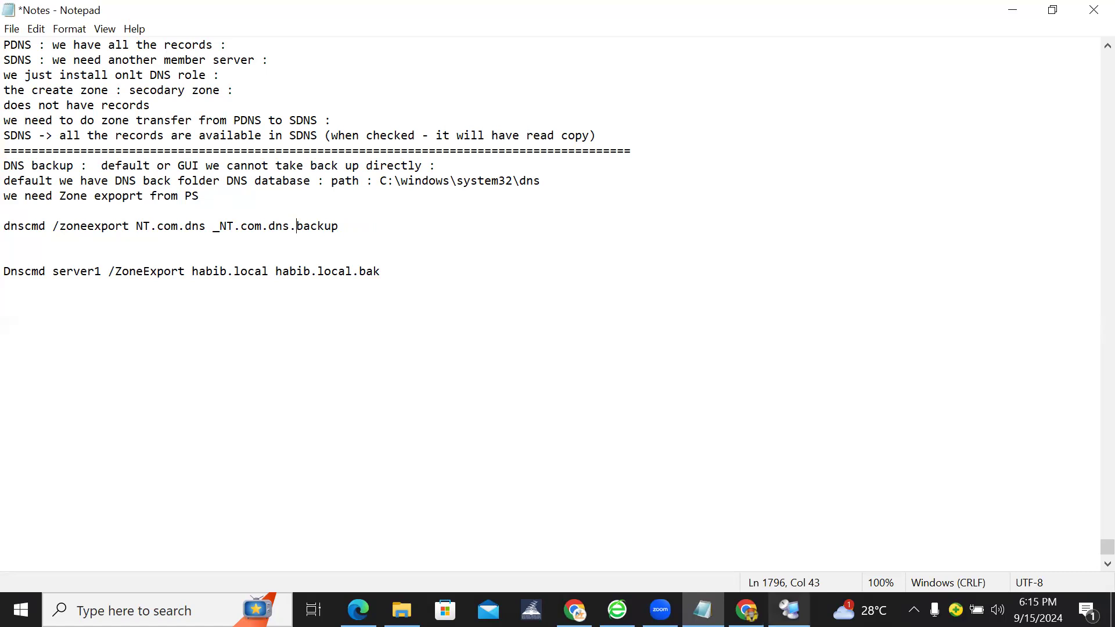
In the DC1-PDNS PowerShell ISE script, change the export file name to NT.com.dns.backup and run the script.
click(790, 610)
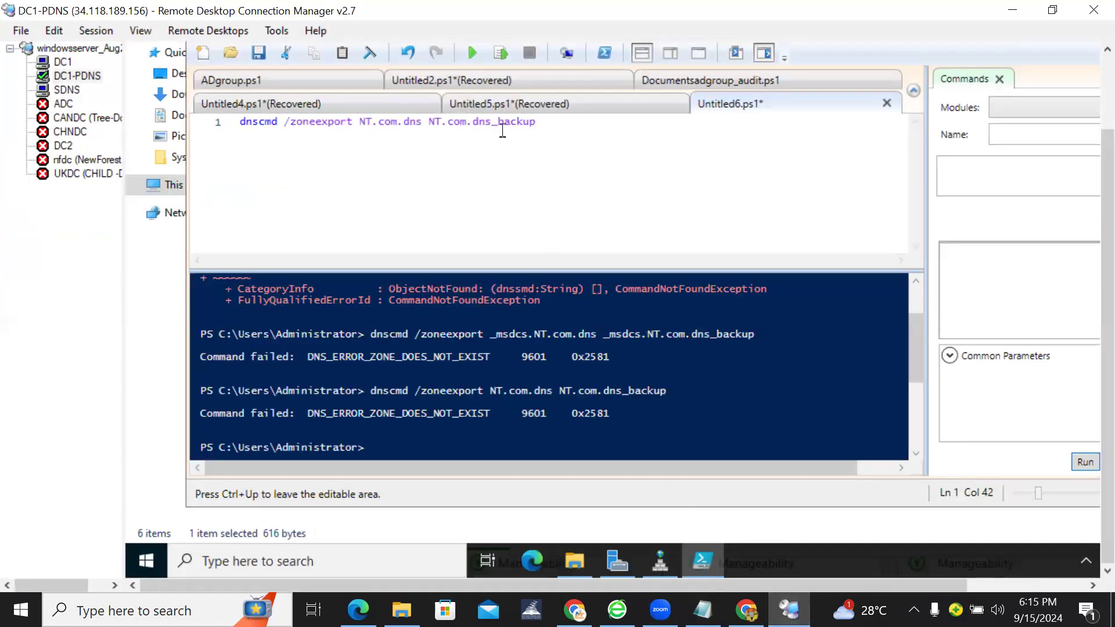
key(BackSpace)
text(.)
scroll(1092, 233, up, 2)
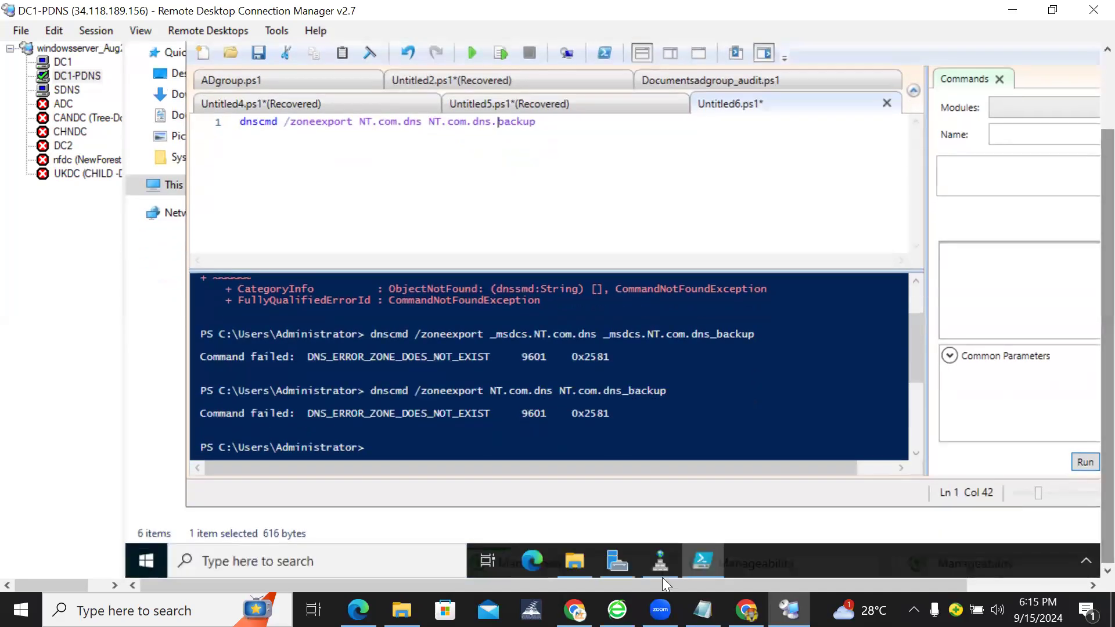
click(576, 562)
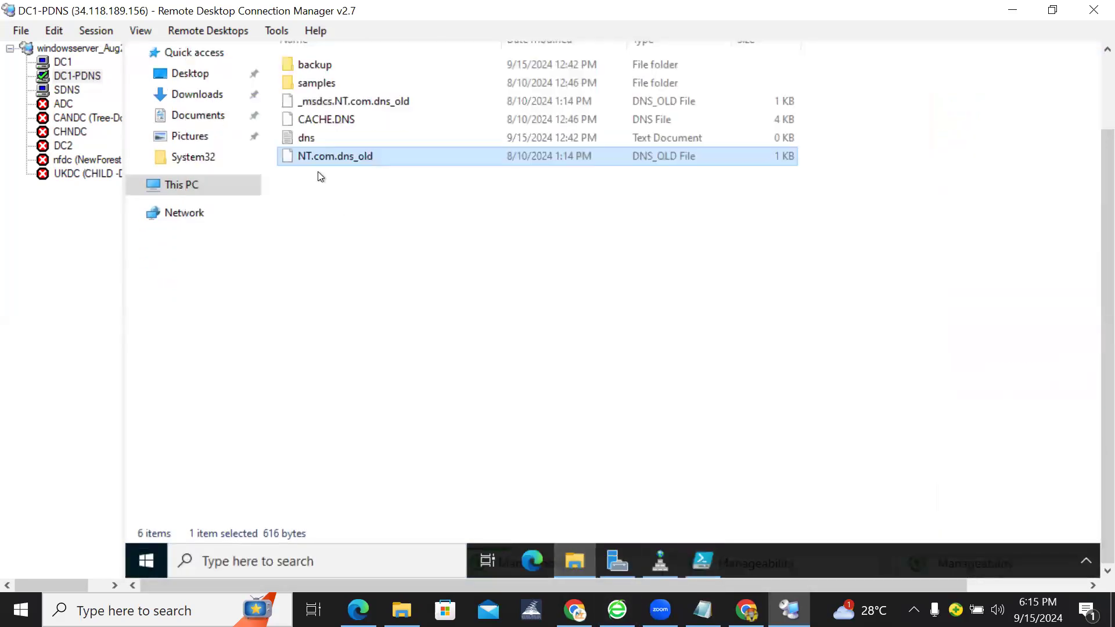
click(567, 552)
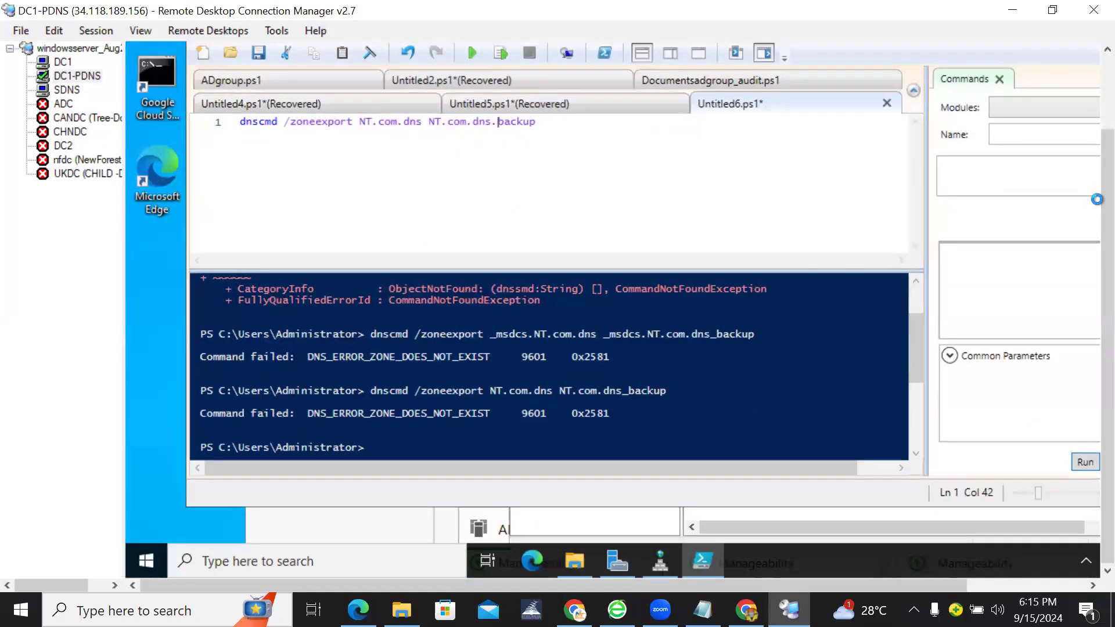
scroll(1092, 218, up, 3)
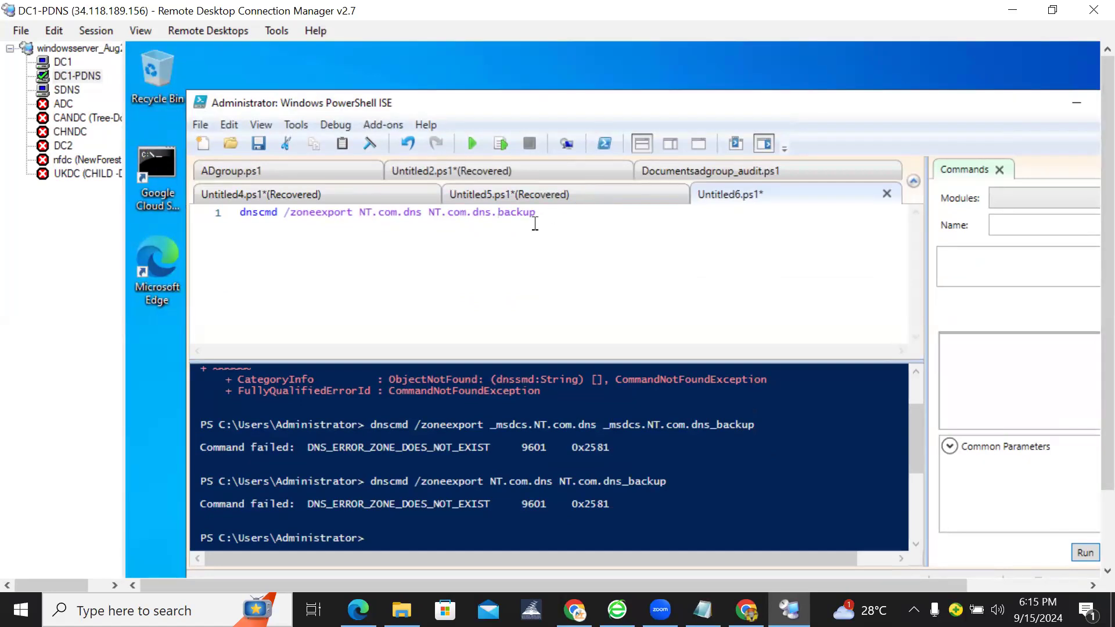
click(473, 146)
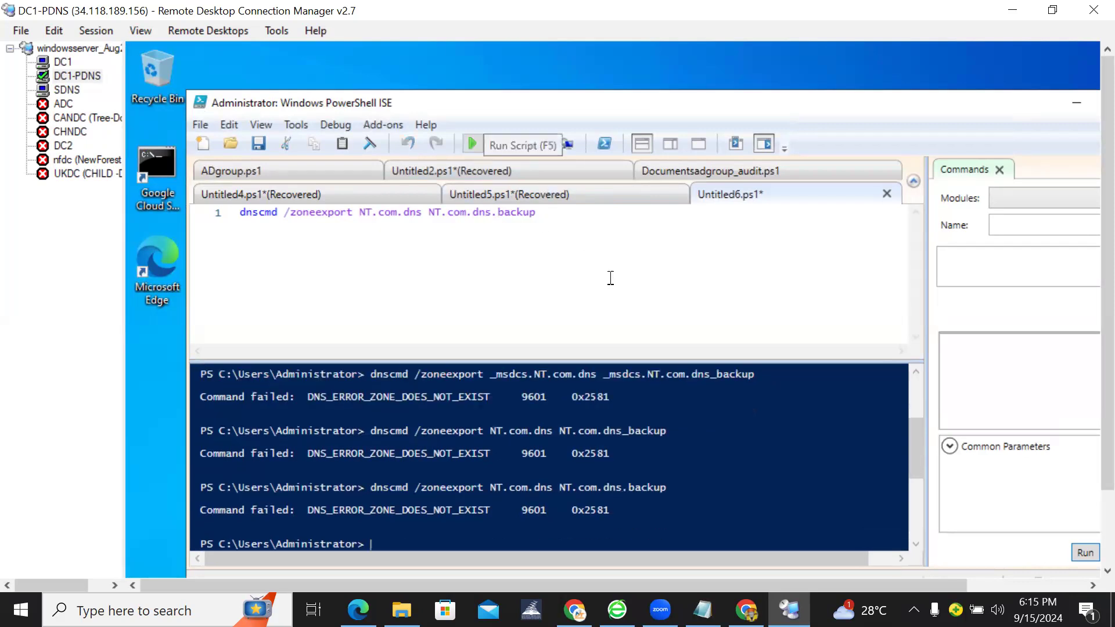
Run the hostname command in the PowerShell ISE console to find the DNS server's name.
click(539, 235)
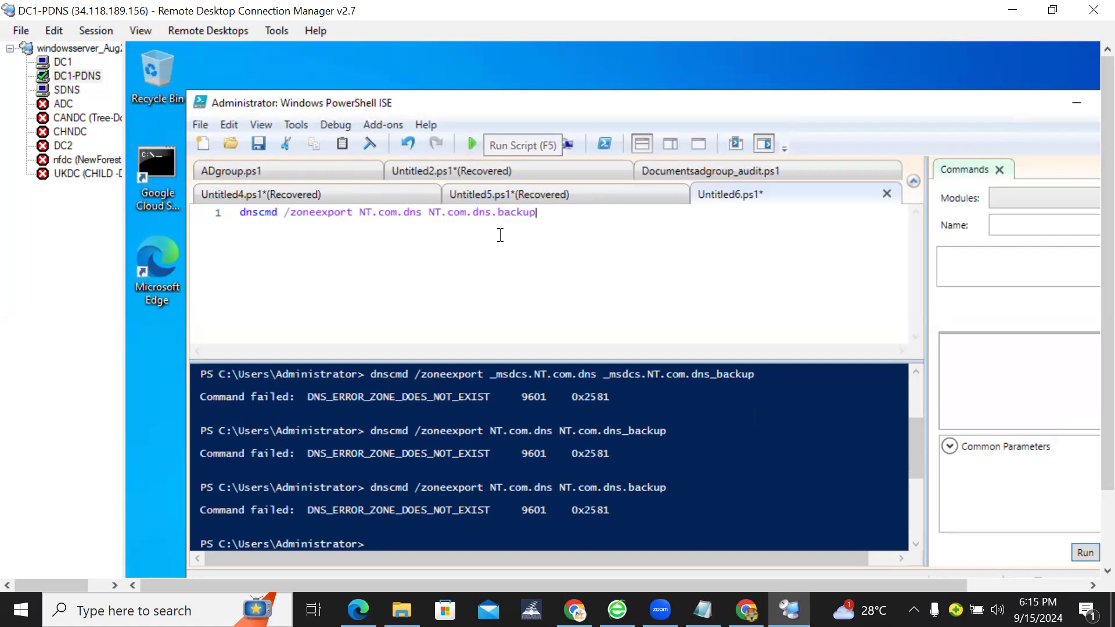
click(360, 214)
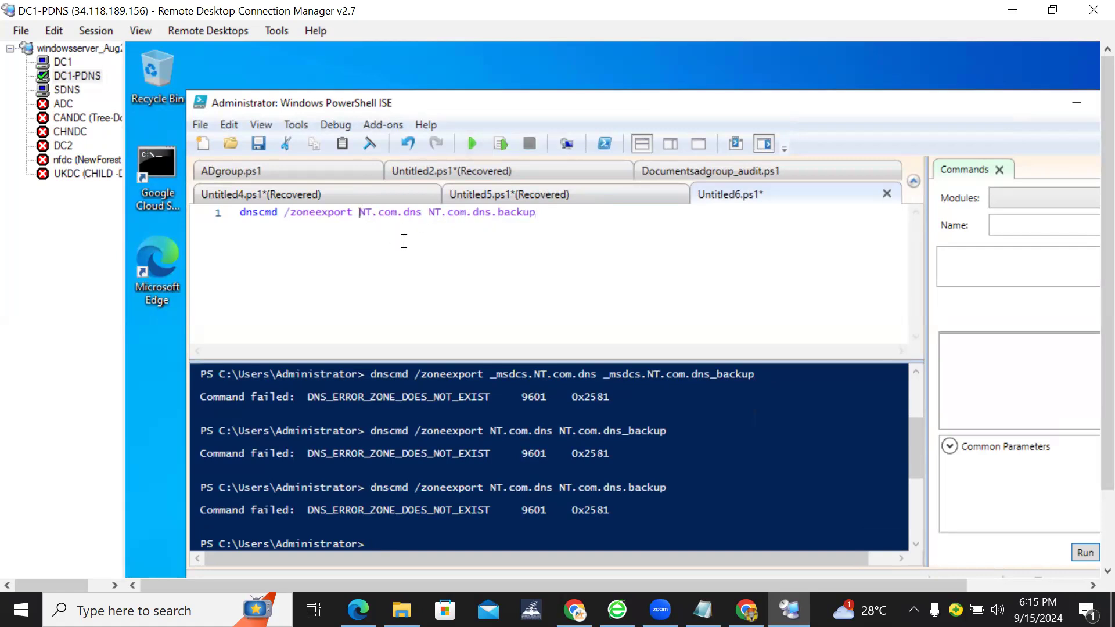
click(428, 549)
text(hostna,e)
key(Return)
text(hostna,e)
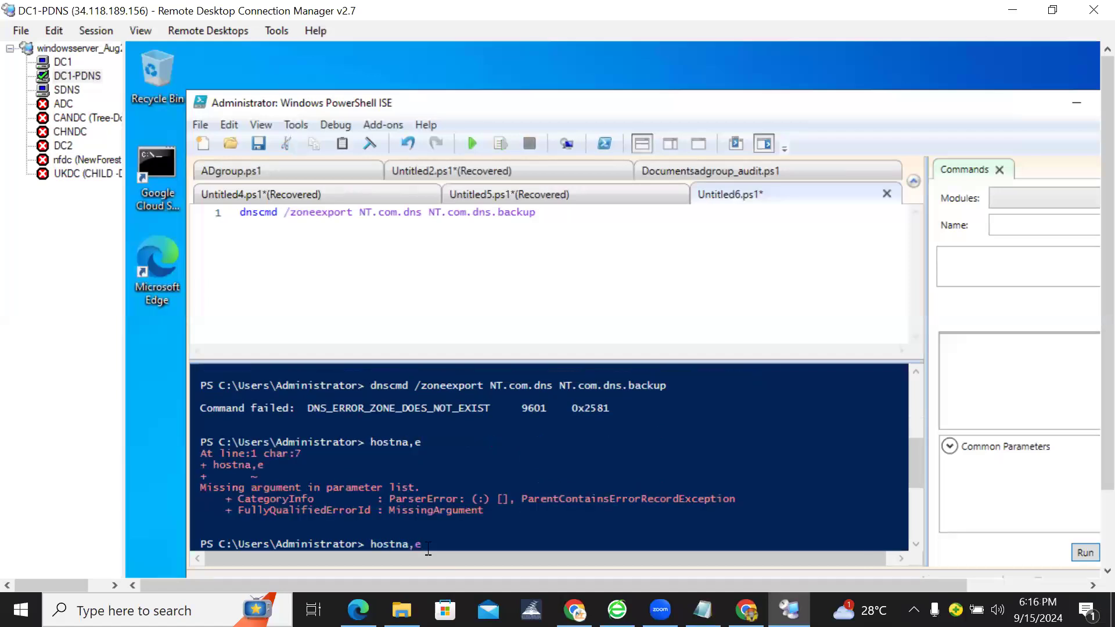
key(BackSpace)
key(BackSpace)
text(me)
key(Return)
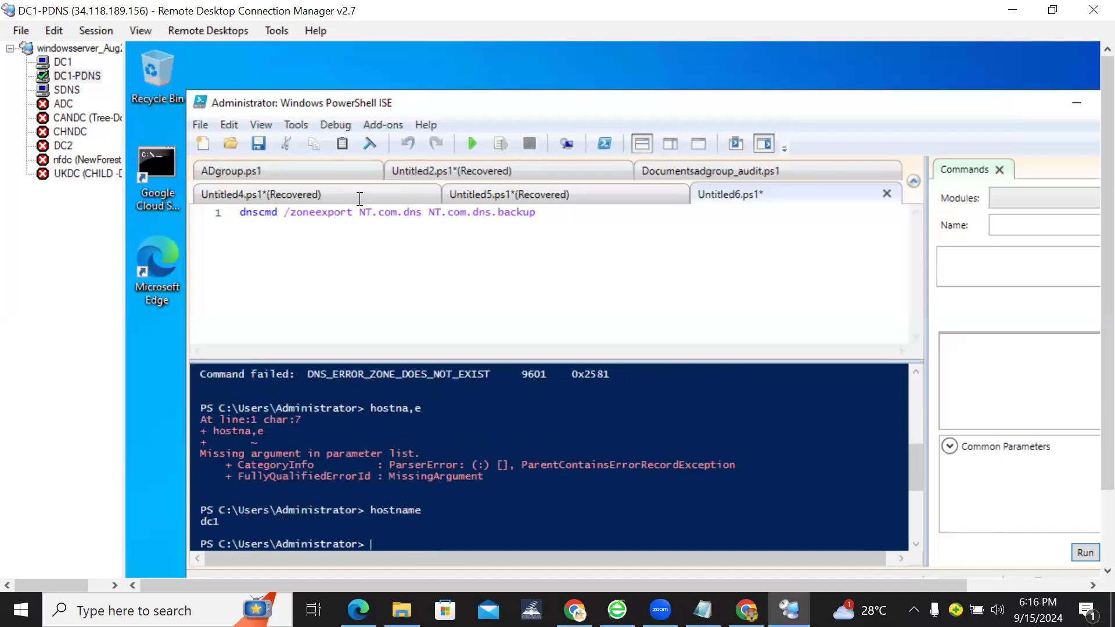
Insert dc1 before the NT.com.dns zone argument in the dnscmd script line and run the script.
click(368, 219)
text(-)
key(BackSpace)
text(dc1)
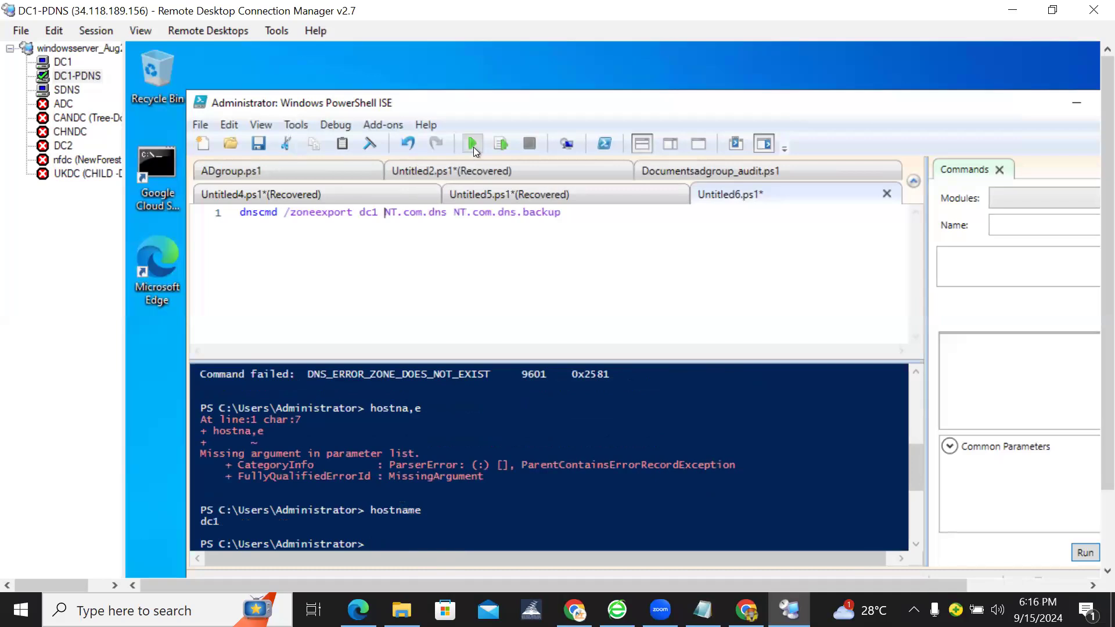
click(473, 147)
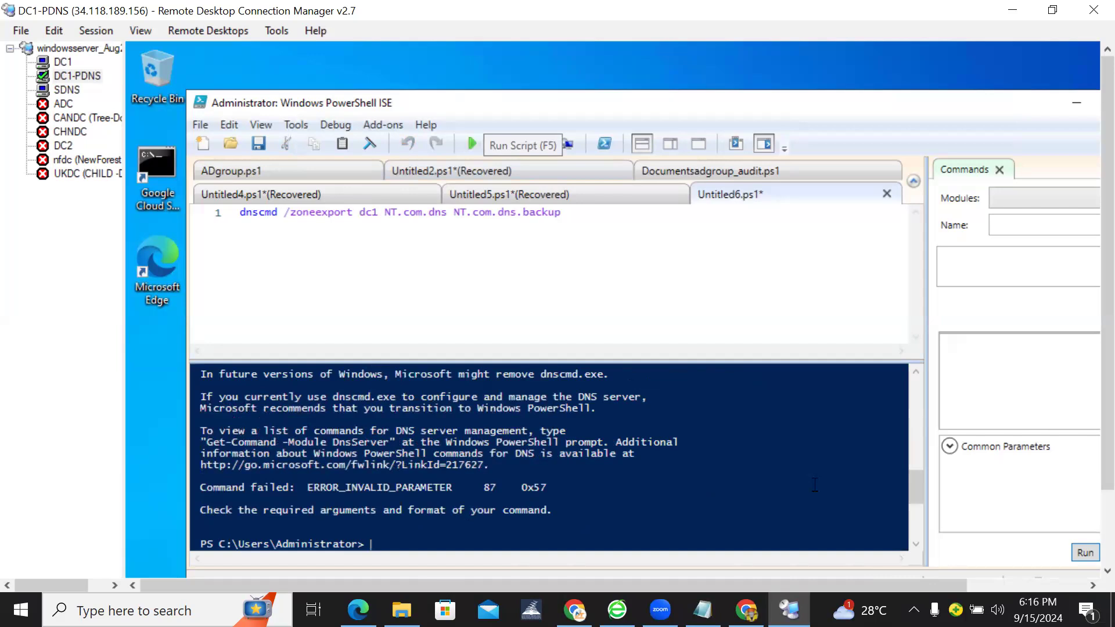
Examine the dnscmd output for the usage line and the expected order of the arguments.
drag(921, 493, 921, 476)
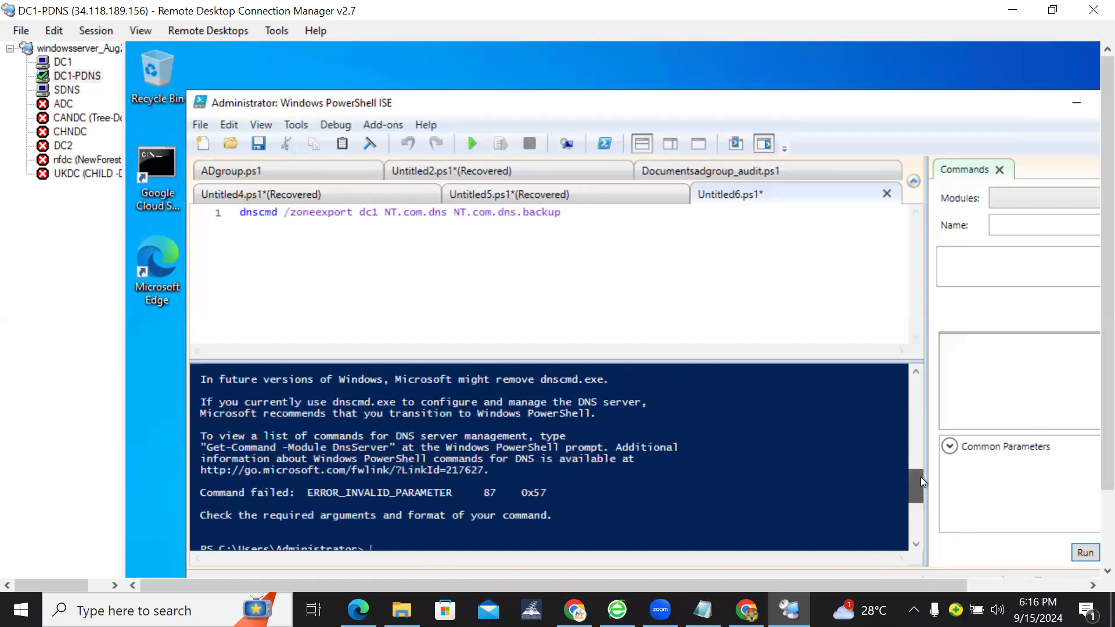
scroll(922, 476, up, 3)
scroll(921, 472, up, 1)
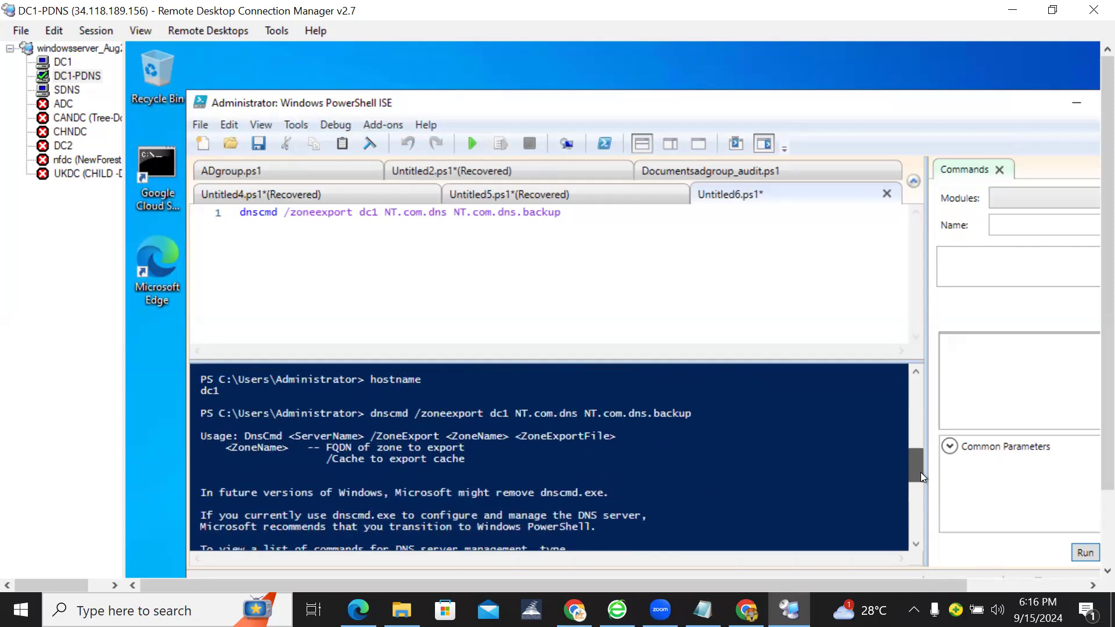
scroll(921, 476, down, 1)
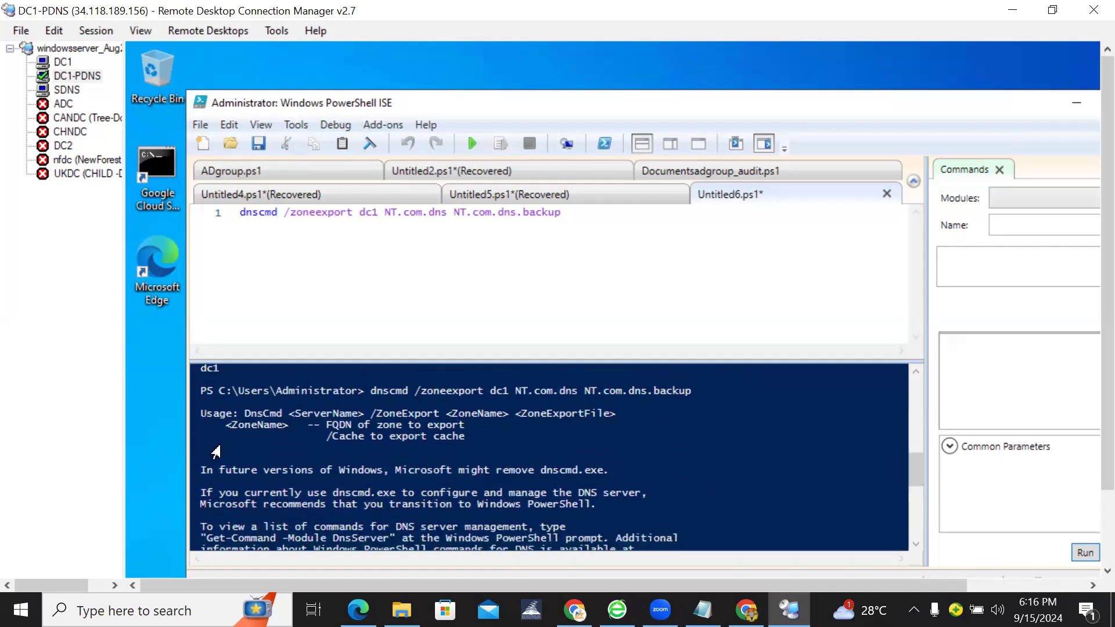
scroll(312, 415, down, 5)
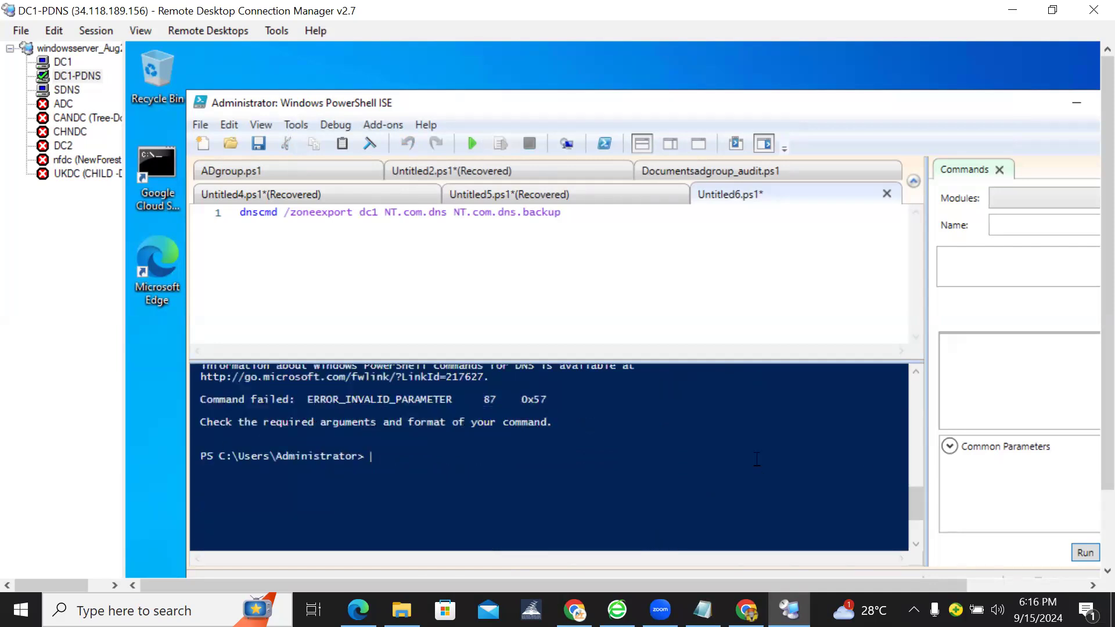
scroll(916, 483, up, 8)
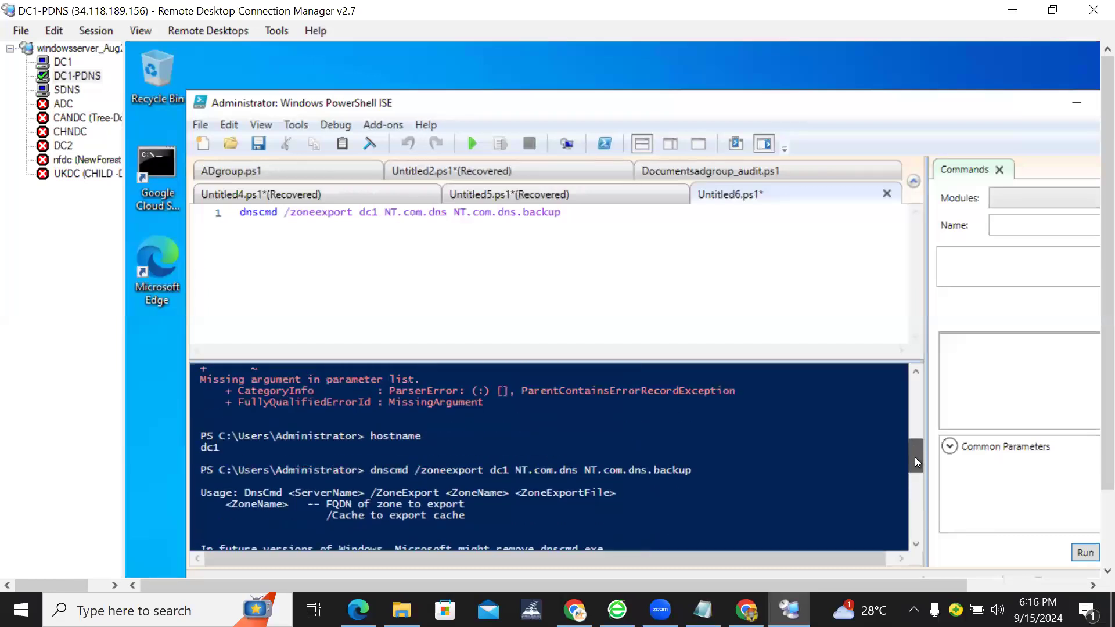
drag(915, 458, 915, 458)
drag(246, 481, 290, 481)
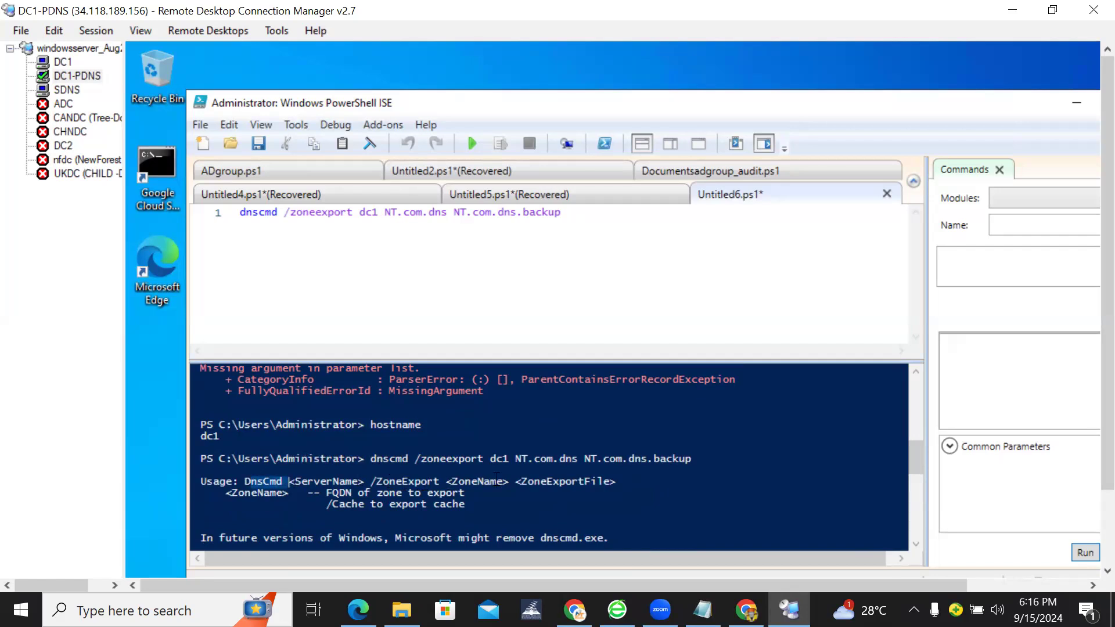
Copy the DnsCmd usage syntax from the console output and paste it at the end of the Notes file in Notepad.
click(610, 487)
drag(617, 481, 233, 482)
key(ctrl+c)
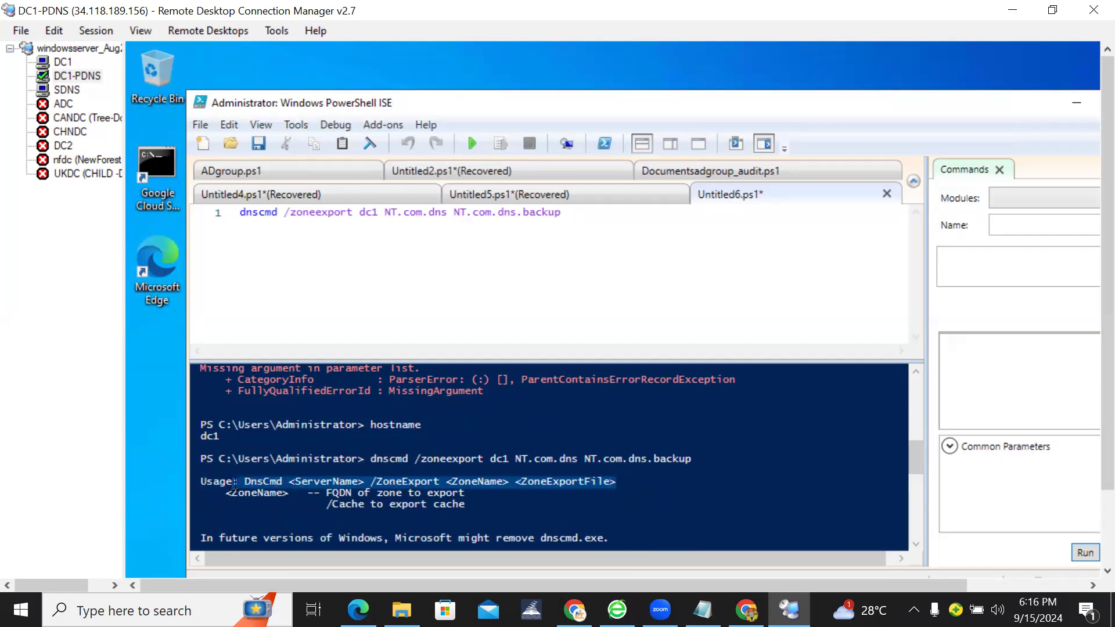
click(703, 610)
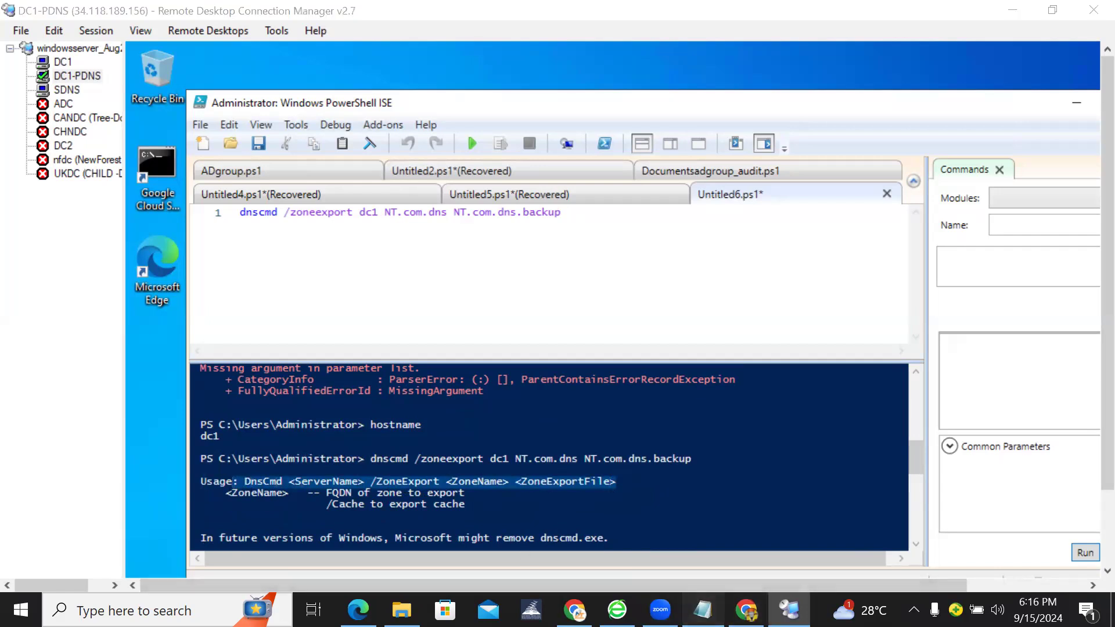
key(ctrl+End)
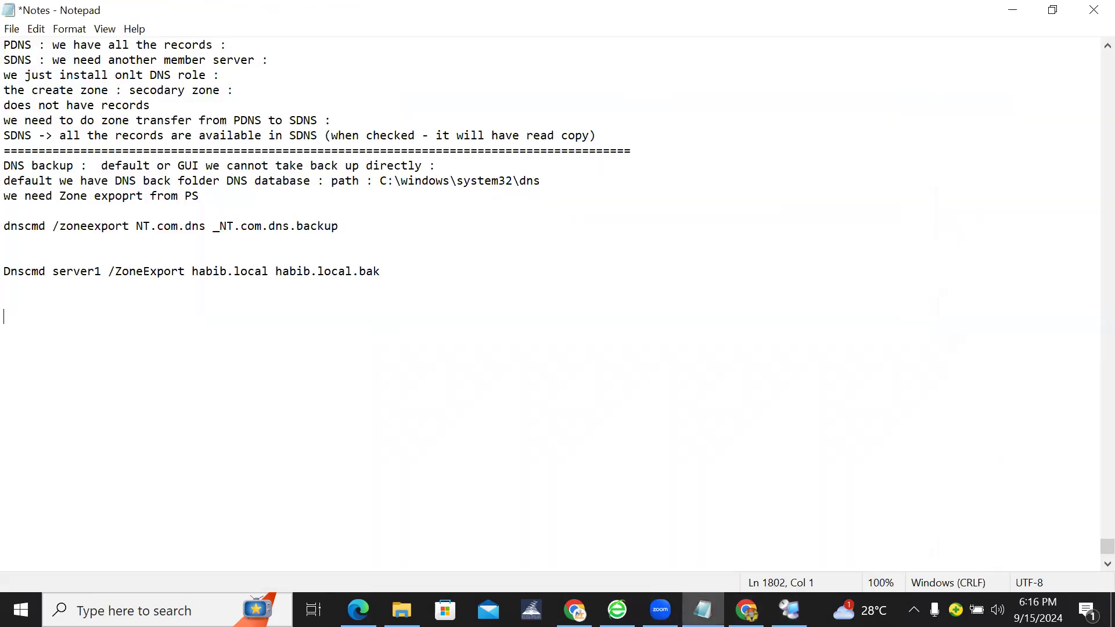
key(ctrl+v)
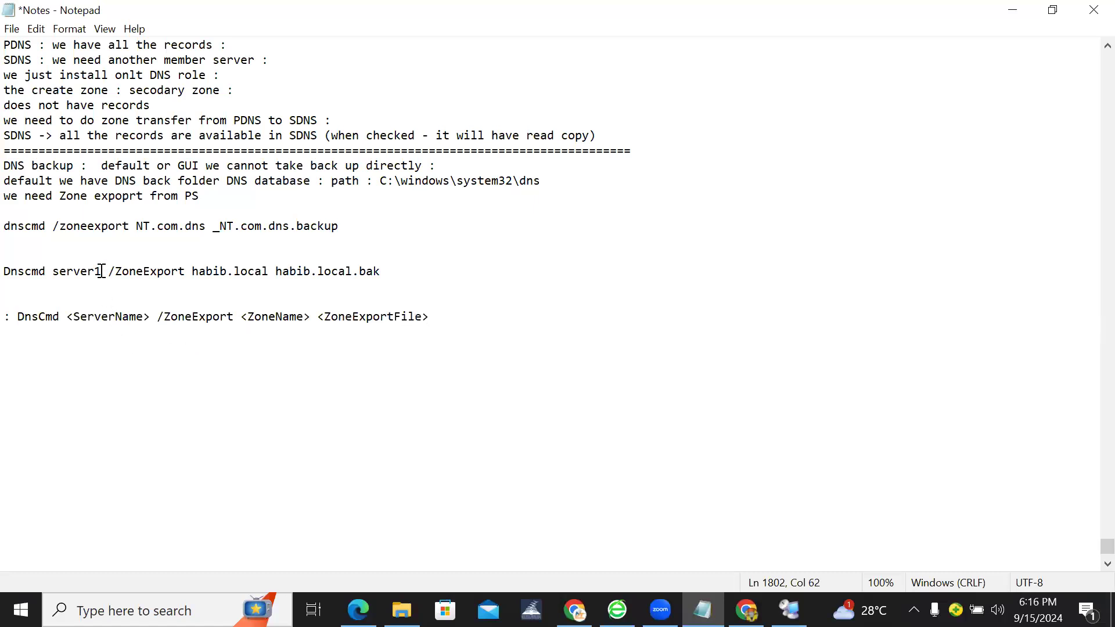
Replace the <ServerName> placeholder in the notes with dc1 and delete the Dnscmd server1 example line.
drag(150, 317, 69, 316)
text(1)
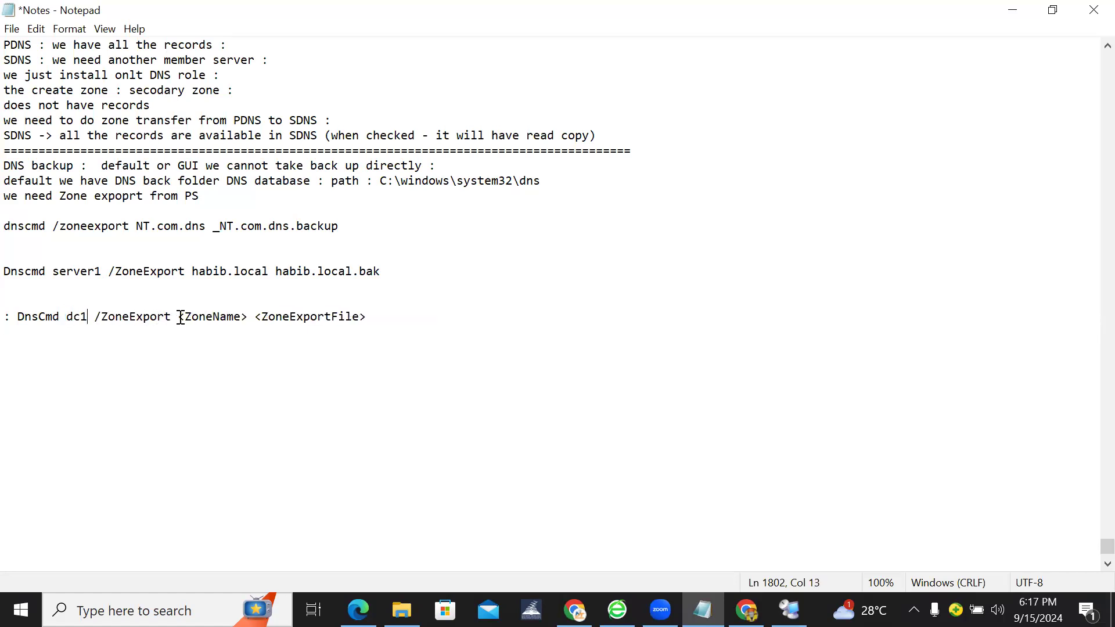
click(10, 281)
key(Up)
key(End)
key(shift+Home)
key(BackSpace)
key(BackSpace)
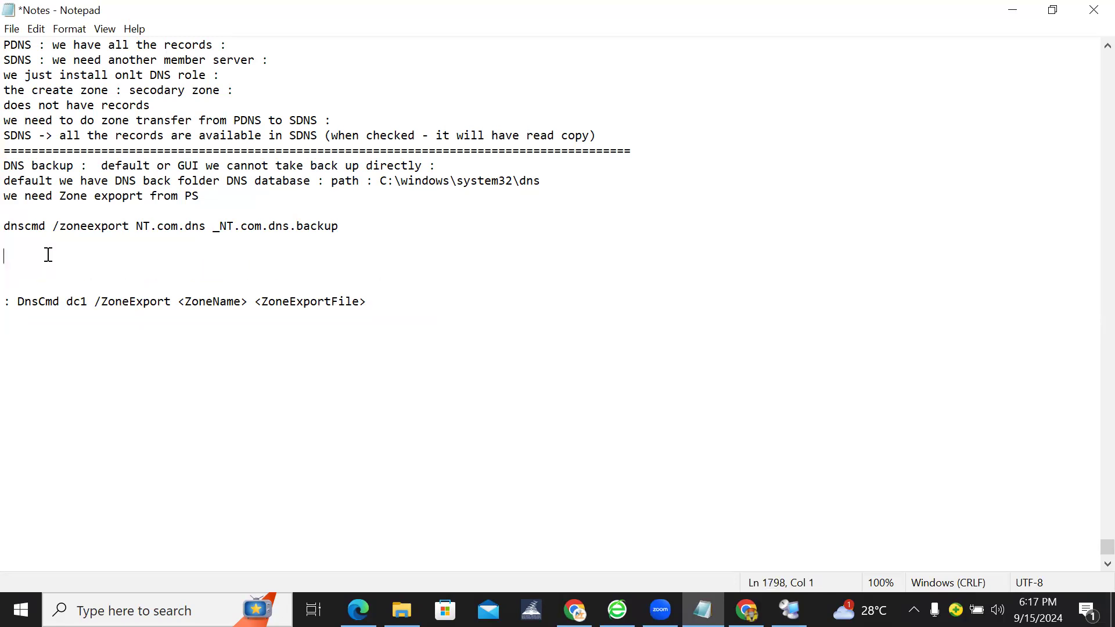
Replace the <ZoneName> placeholder in the notes' dc1 command with NT.com, leaving no angle bracket.
drag(136, 226, 206, 228)
key(ctrl+c)
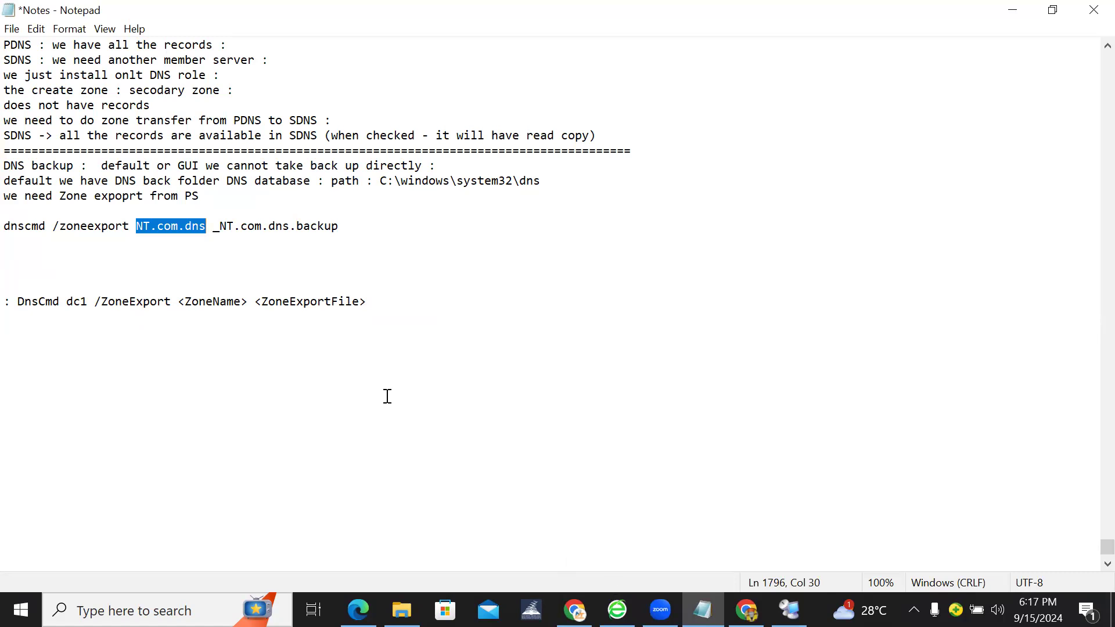
drag(251, 300, 184, 295)
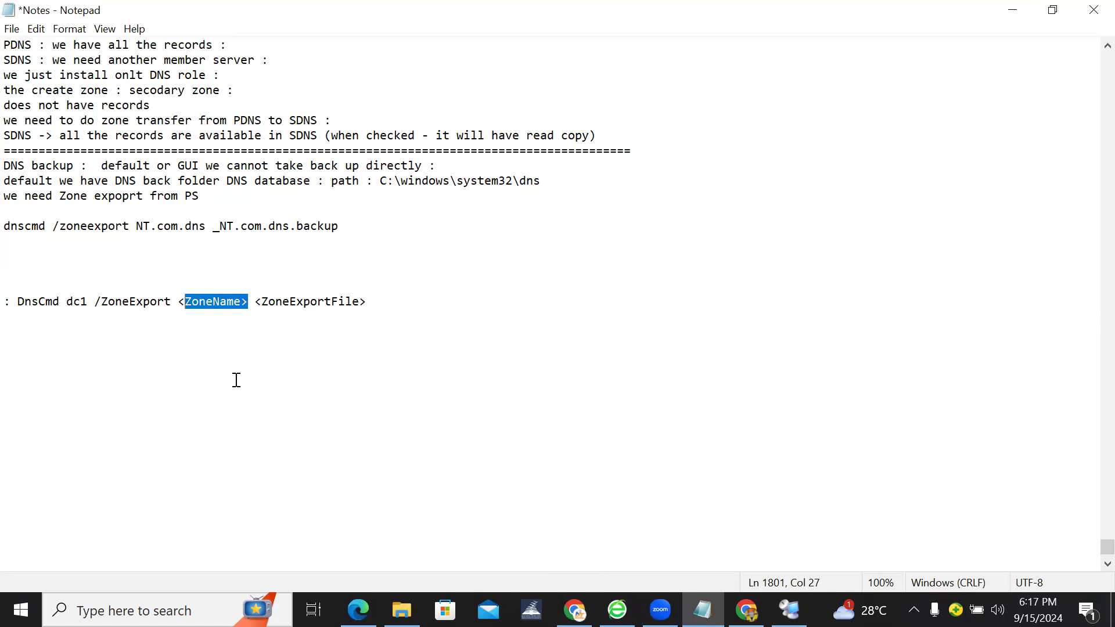
key(ctrl+v)
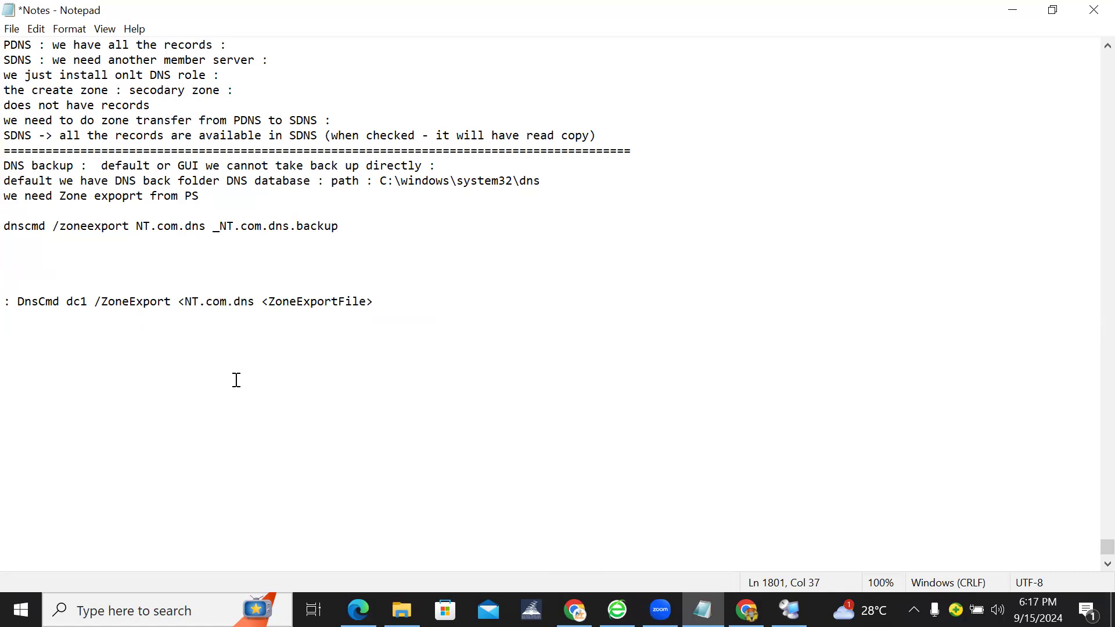
drag(228, 301, 256, 302)
key(BackSpace)
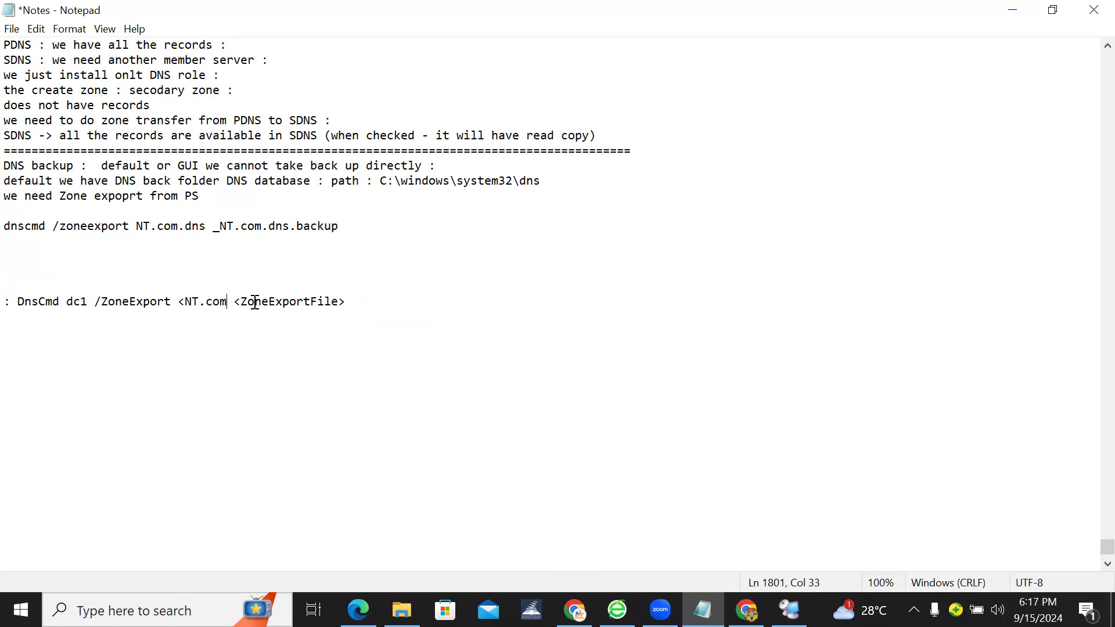
click(183, 301)
key(BackSpace)
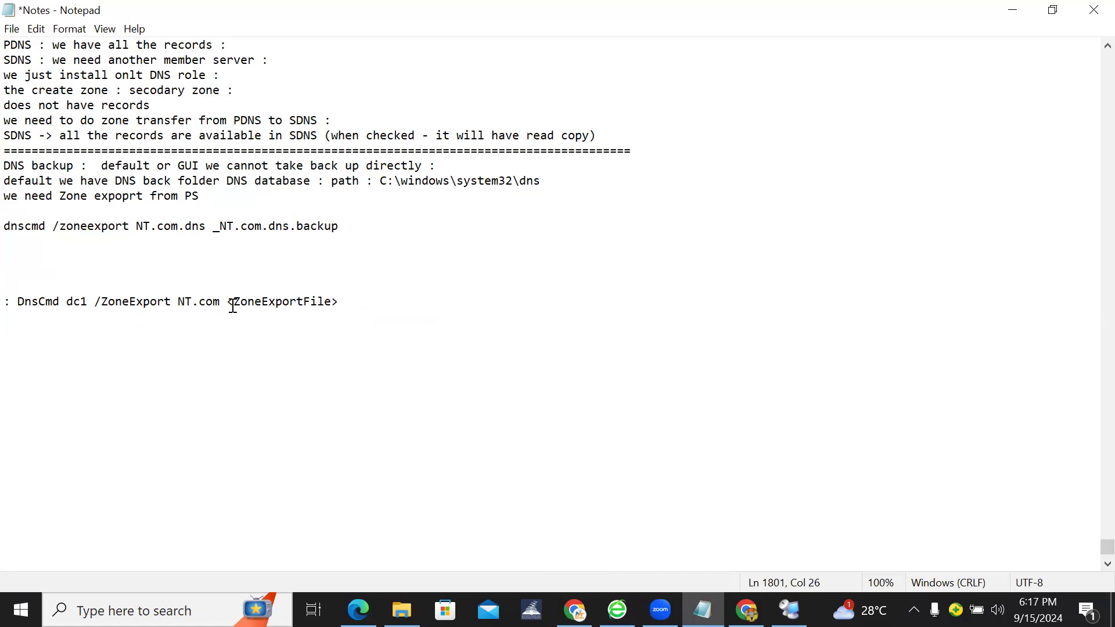
Replace the <ZoneExportFile> placeholder with NT.com.dns.backup, copied from the earlier dnscmd line in the notes.
drag(220, 226, 337, 220)
key(ctrl+c)
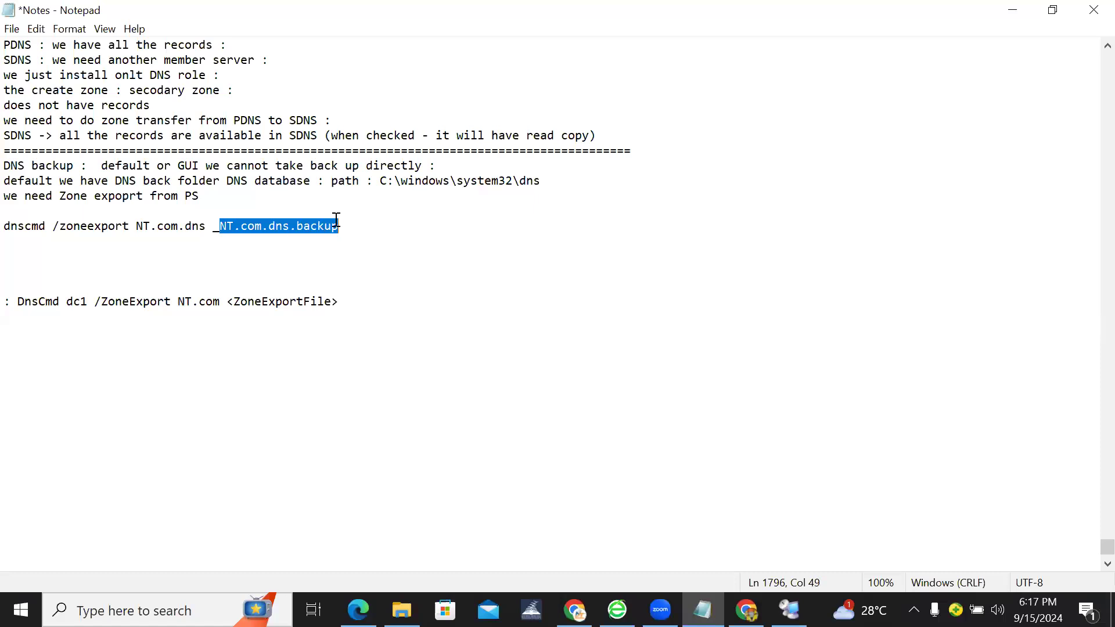
click(232, 303)
drag(229, 301, 17, 301)
key(ctrl+v)
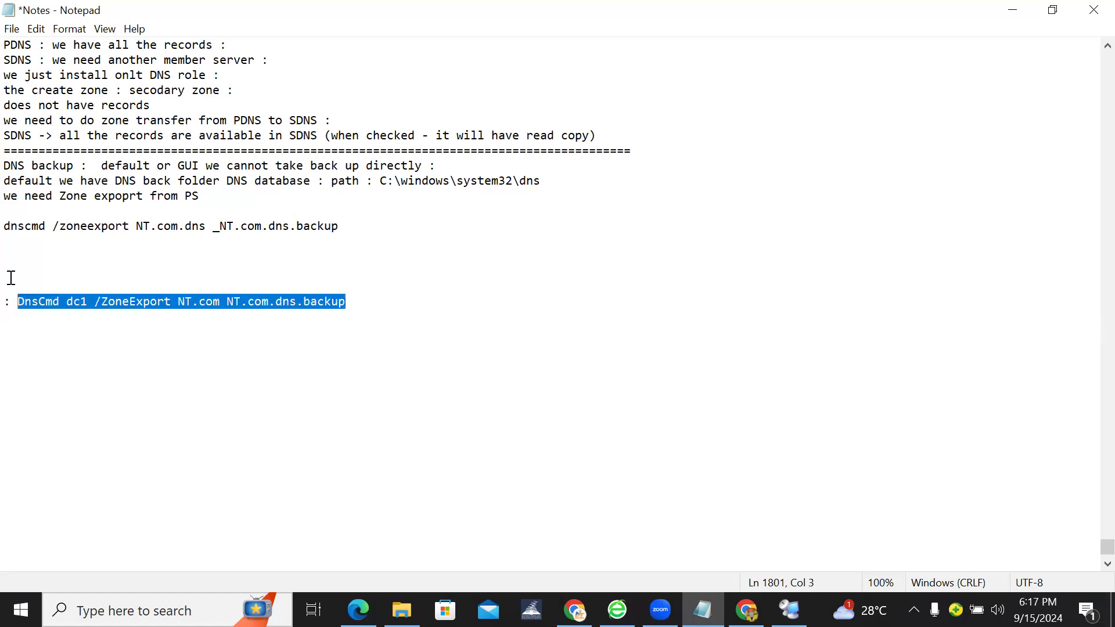
click(94, 348)
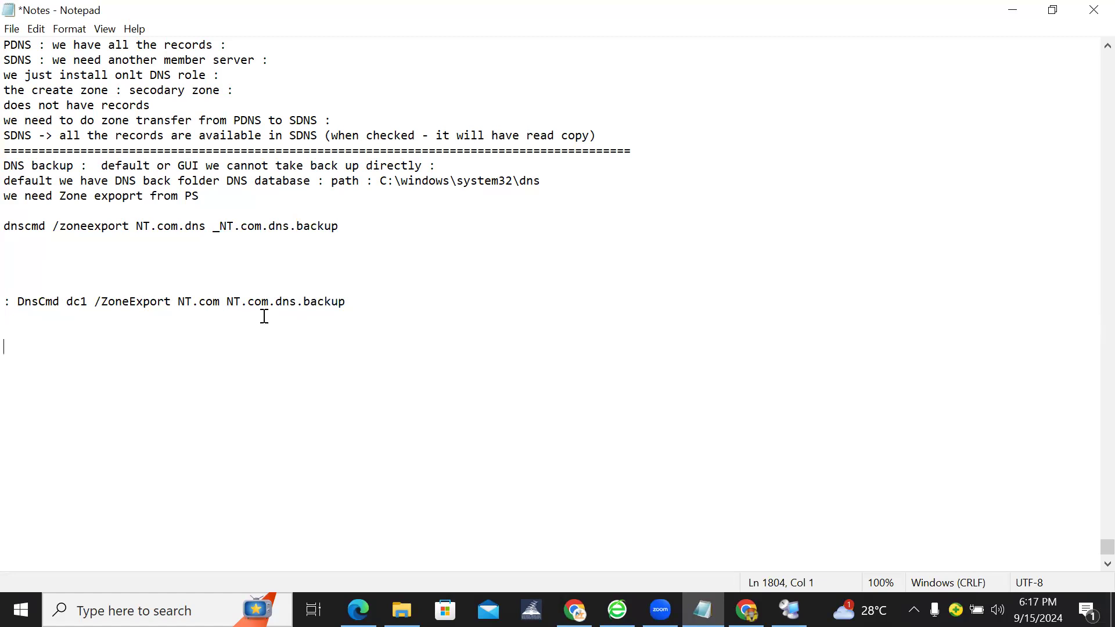
Shorten the zone argument in the notes' earlier dnscmd /zoneexport line to NT.com.
mouse_move(230, 301)
mouse_down()
mouse_move(353, 306)
mouse_move(229, 306)
mouse_up()
click(354, 306)
click(229, 303)
mouse_move(186, 227)
mouse_down()
mouse_move(208, 227)
mouse_move(150, 226)
mouse_move(186, 226)
mouse_up()
key(BackSpace)
key(BackSpace)
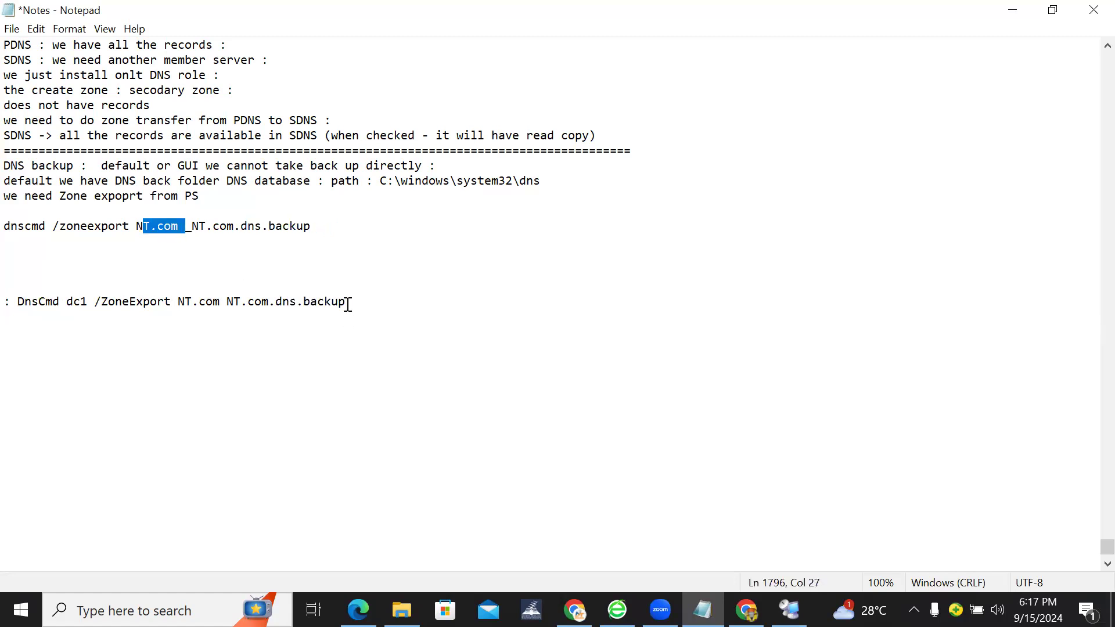
Replace the DC1-PDNS PowerShell ISE script line with DnsCmd dc1 /ZoneExport NT.com NT.com.dns.backup from the notes and run it.
click(349, 303)
shift+click(39, 303)
drag(39, 303, 17, 303)
key(ctrl+c)
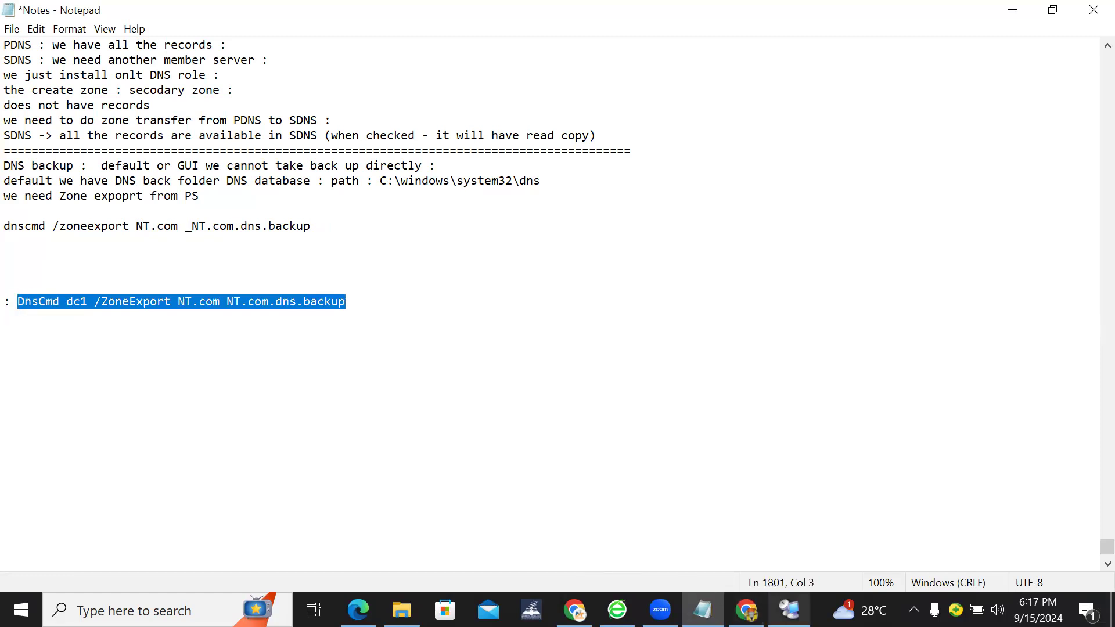
click(790, 610)
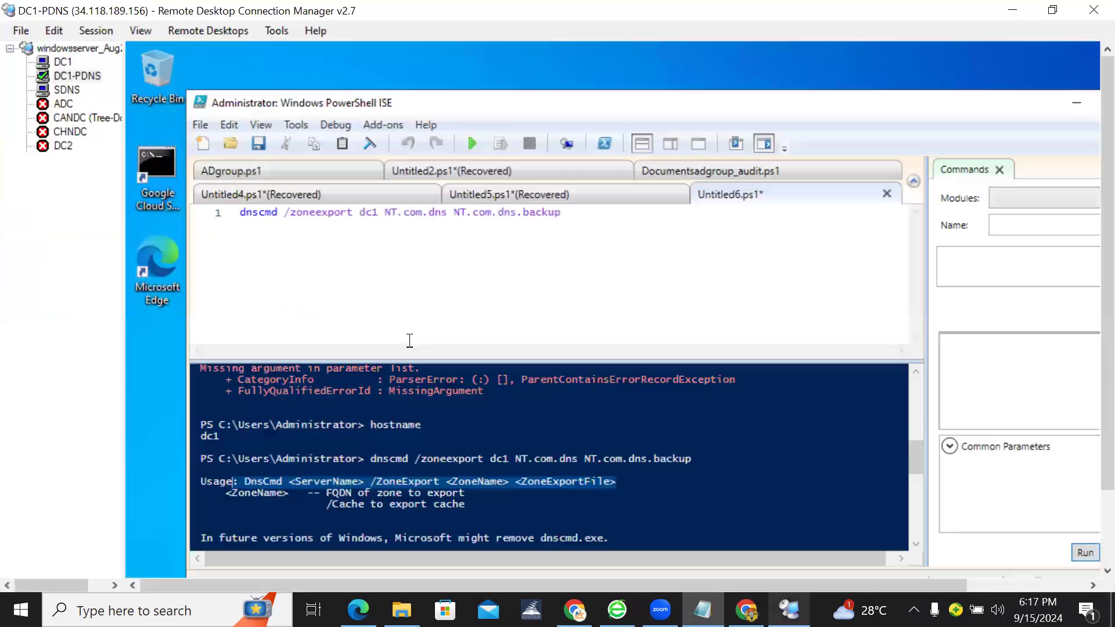
triple_click(309, 207)
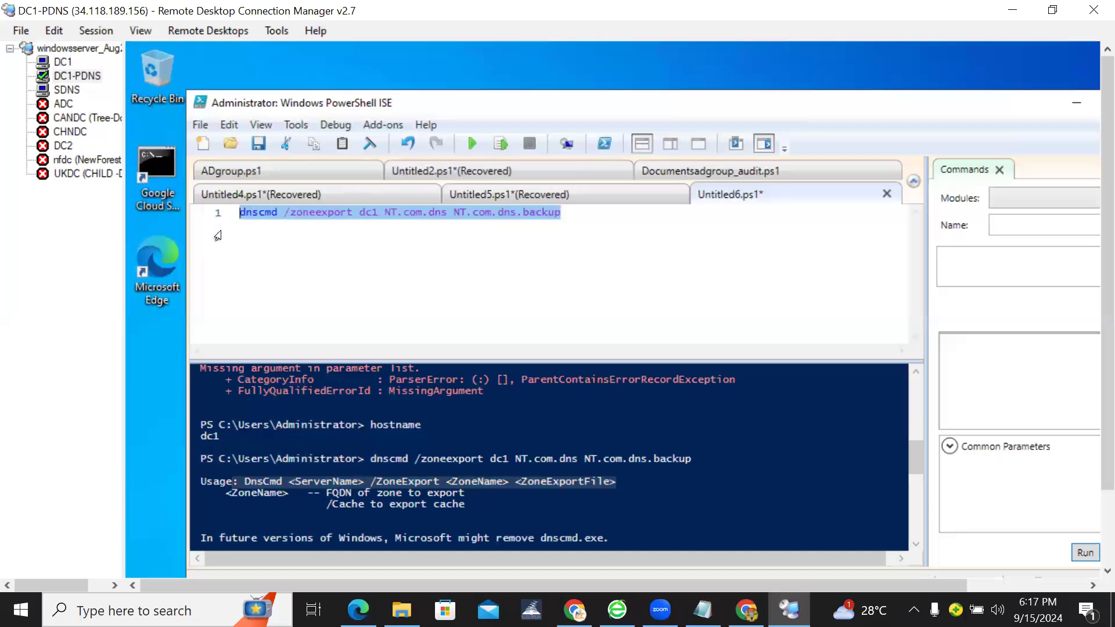
key(ctrl+v)
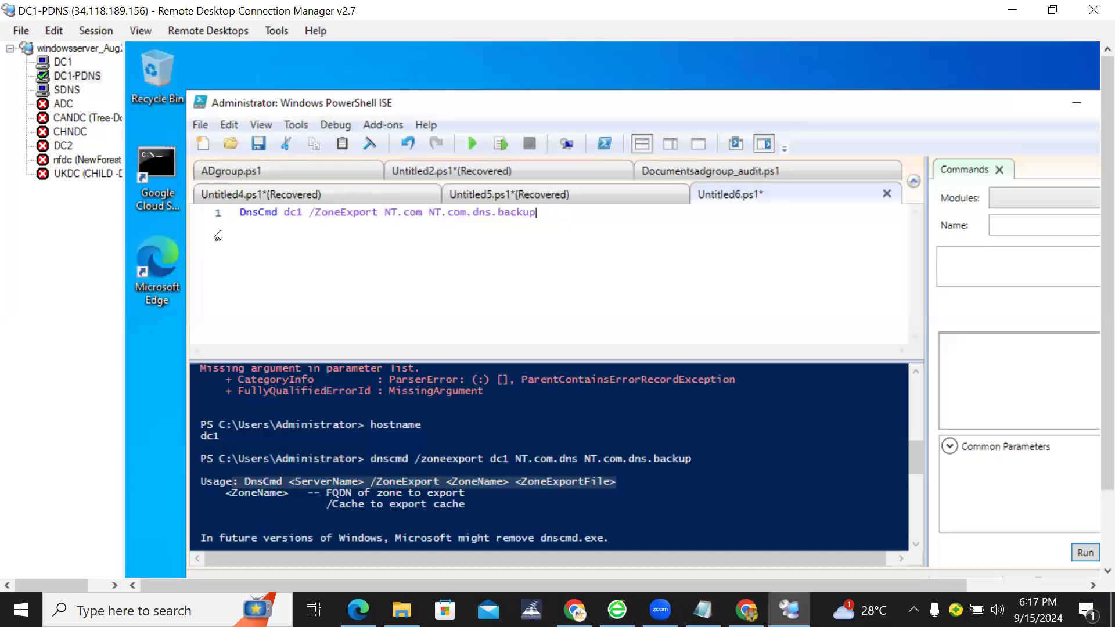
click(473, 148)
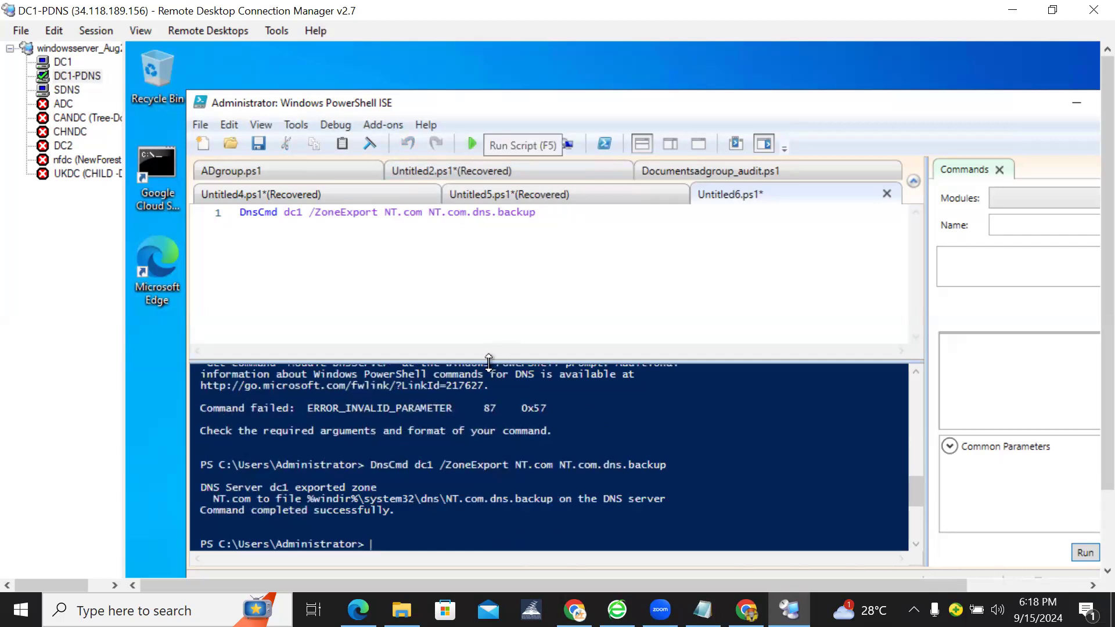
Enlarge the console pane beneath the script to review the zone export output.
drag(489, 357, 488, 251)
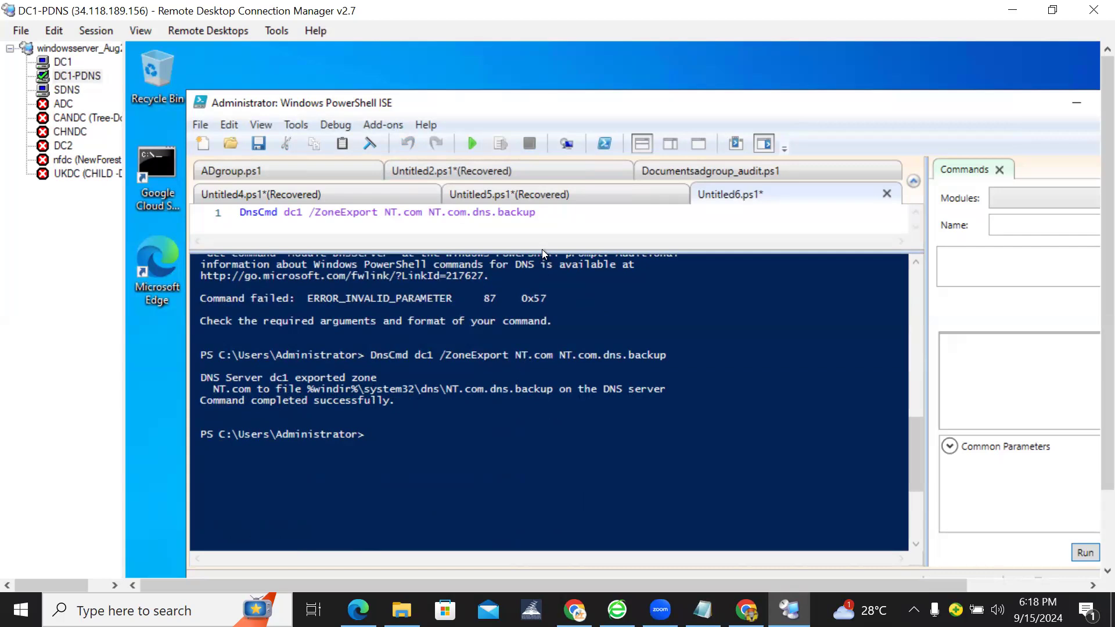
drag(542, 250, 506, 287)
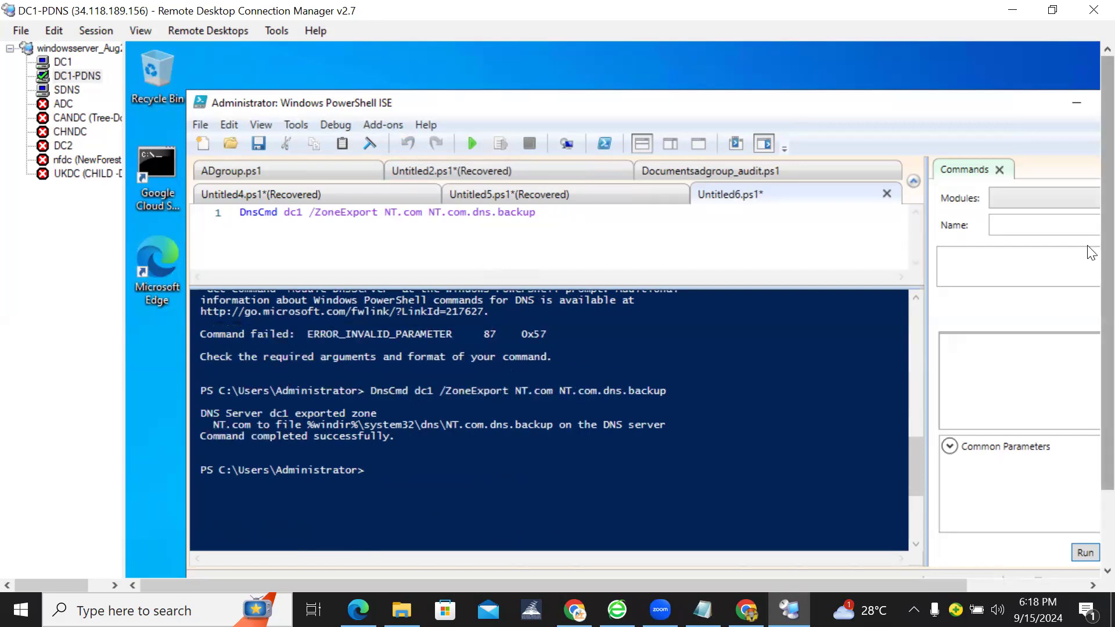
scroll(1092, 392, down, 3)
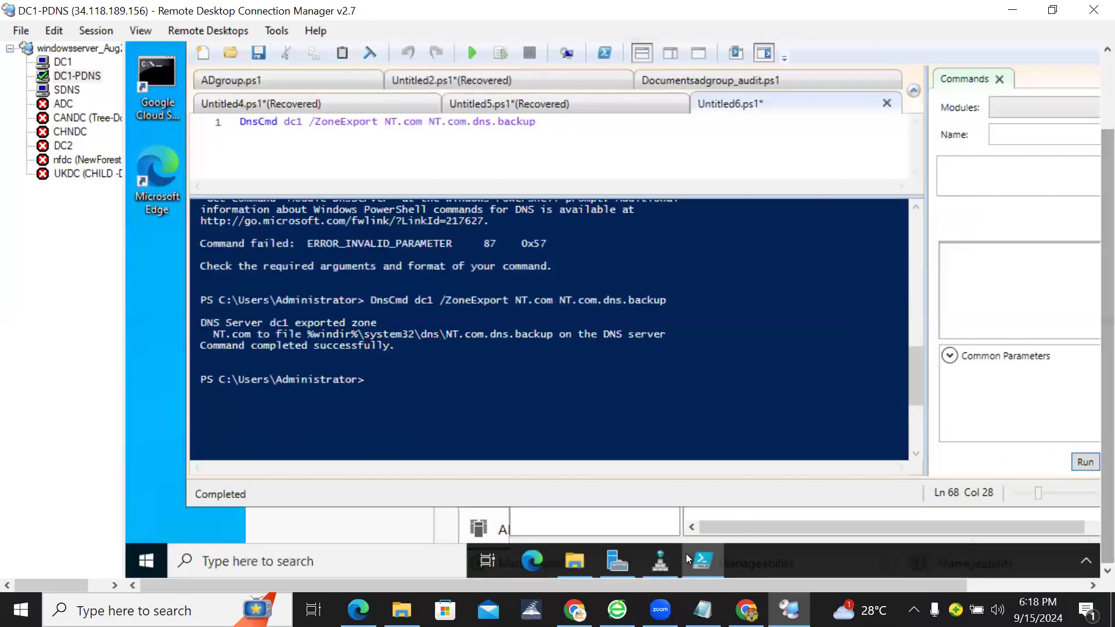
Copy the base name _msdcs.NT.com from the _msdcs.NT.com.dns_old file in the server's dns folder.
click(576, 559)
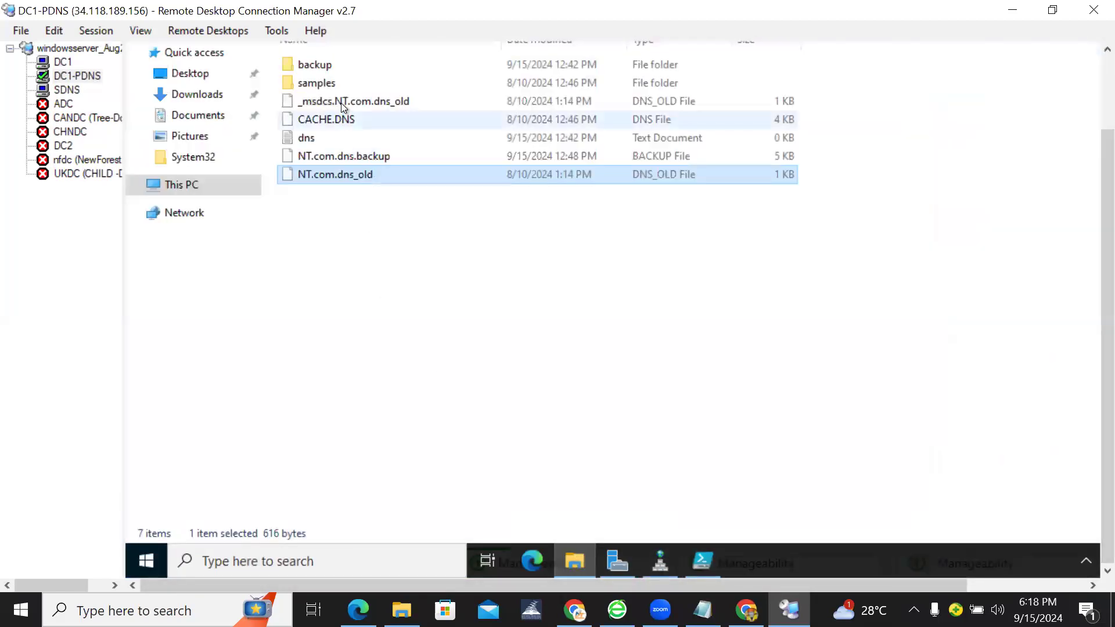
right_click(340, 103)
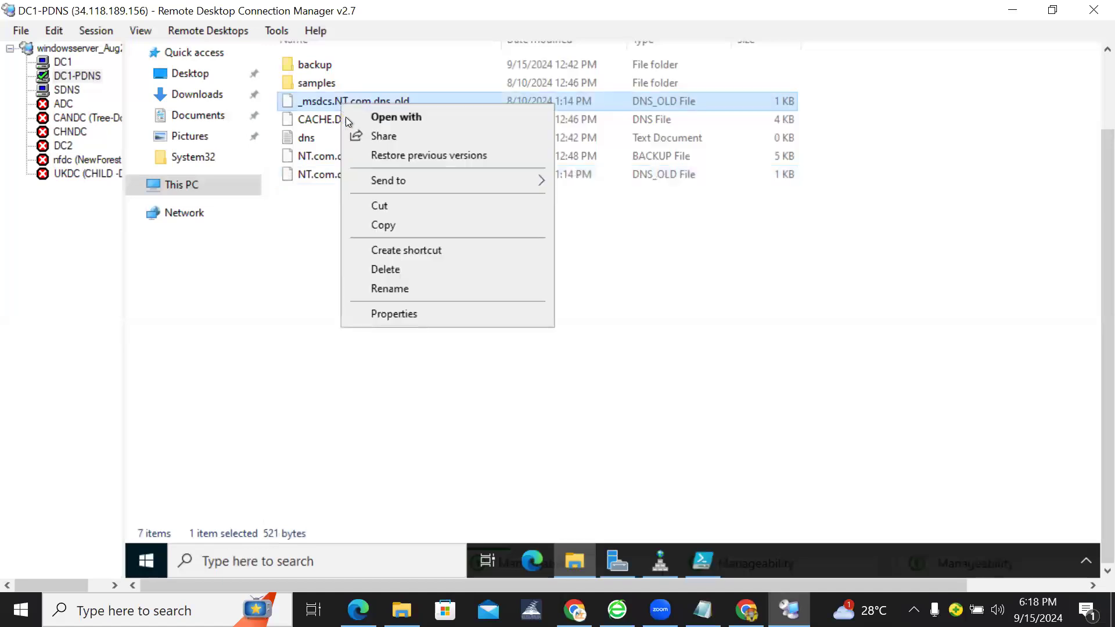
click(385, 292)
key(ctrl+c)
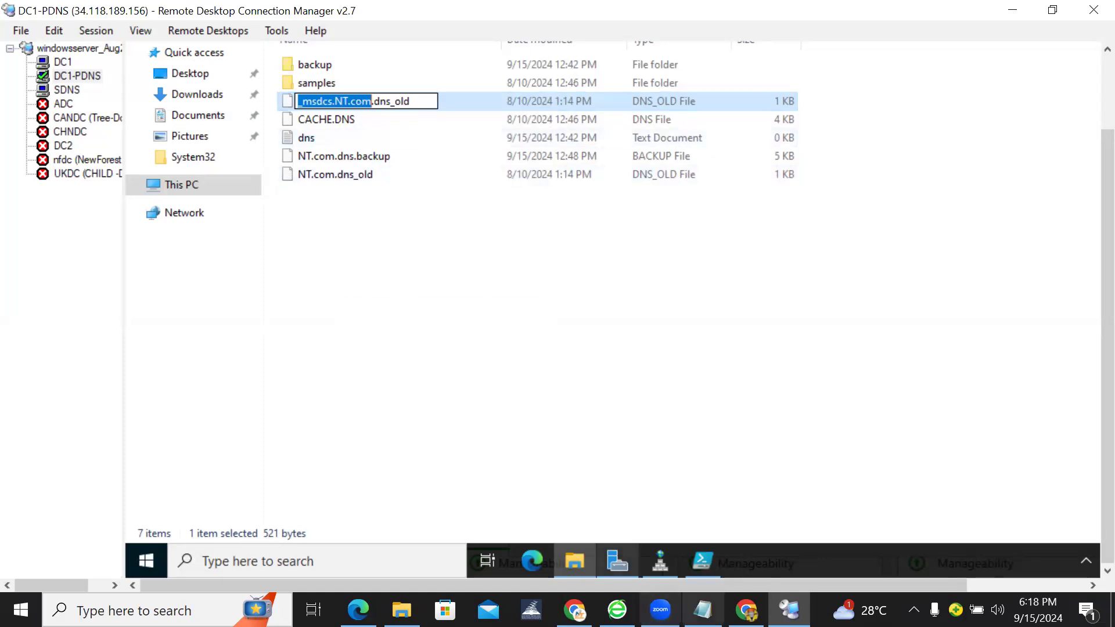
Replace the zone argument NT.com in the PowerShell ISE DnsCmd script line with the copied _msdcs.NT.com.
mouse_move(618, 560)
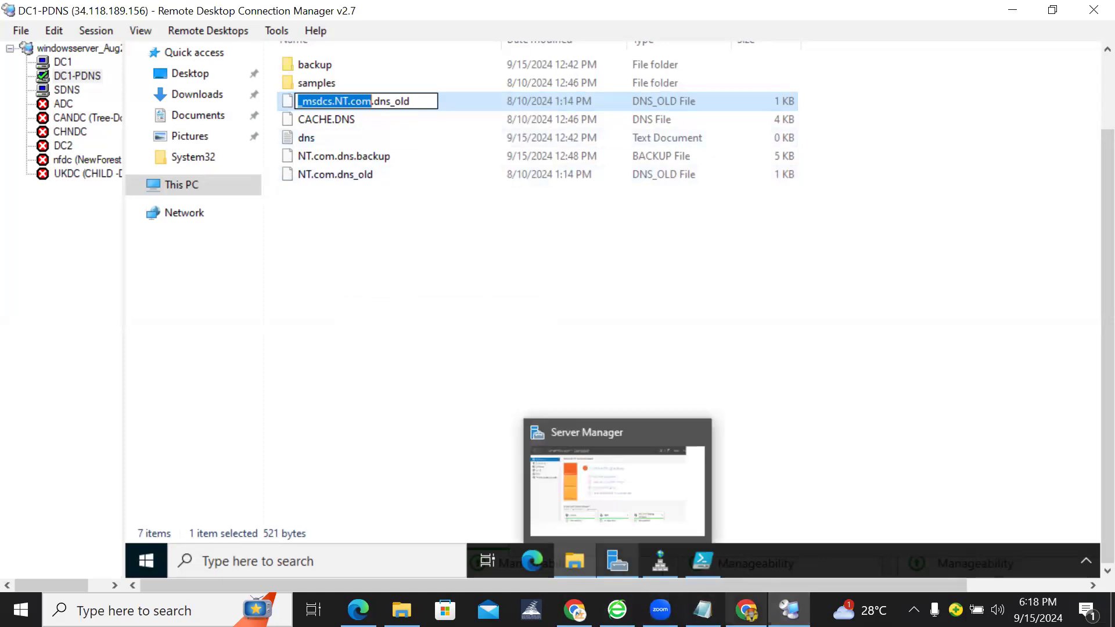
click(691, 563)
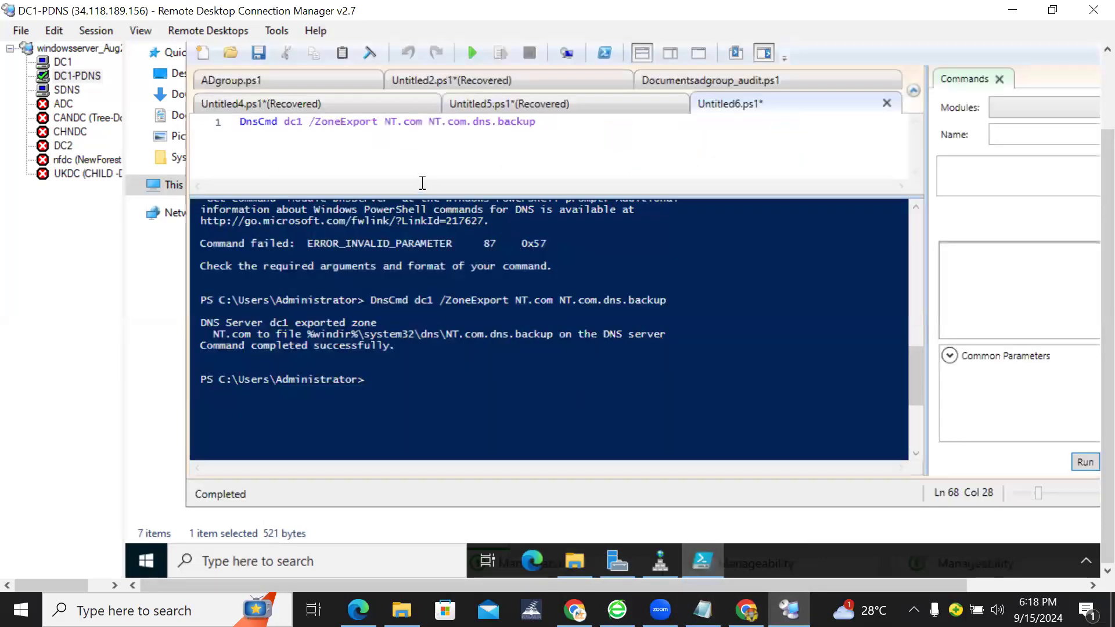
click(425, 122)
drag(424, 122, 379, 121)
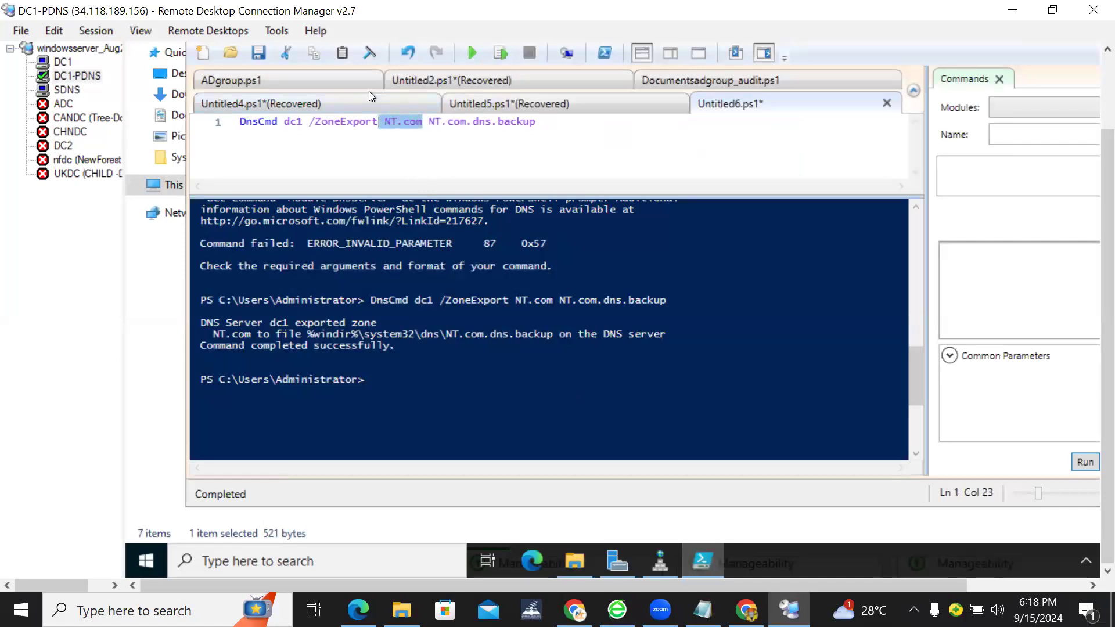
click(399, 102)
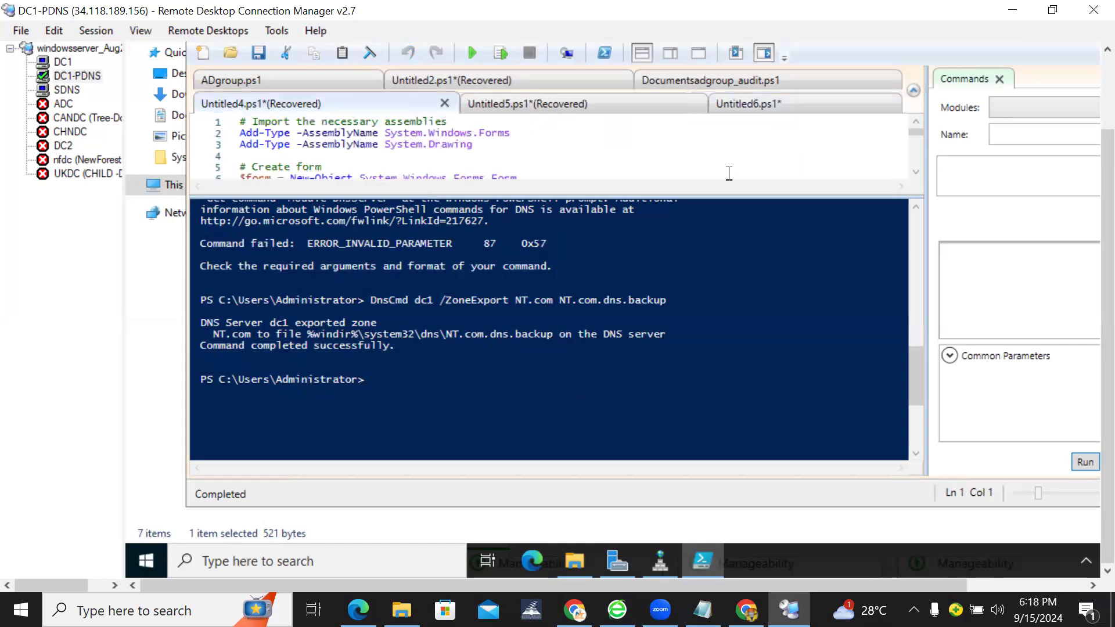
drag(1092, 194, 1092, 152)
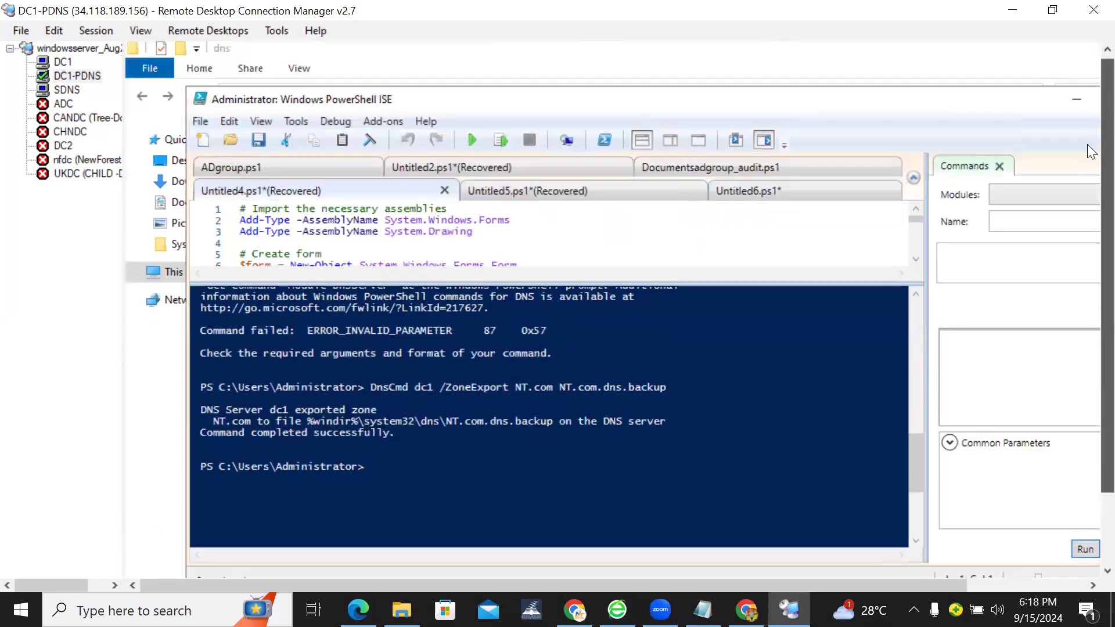
click(747, 169)
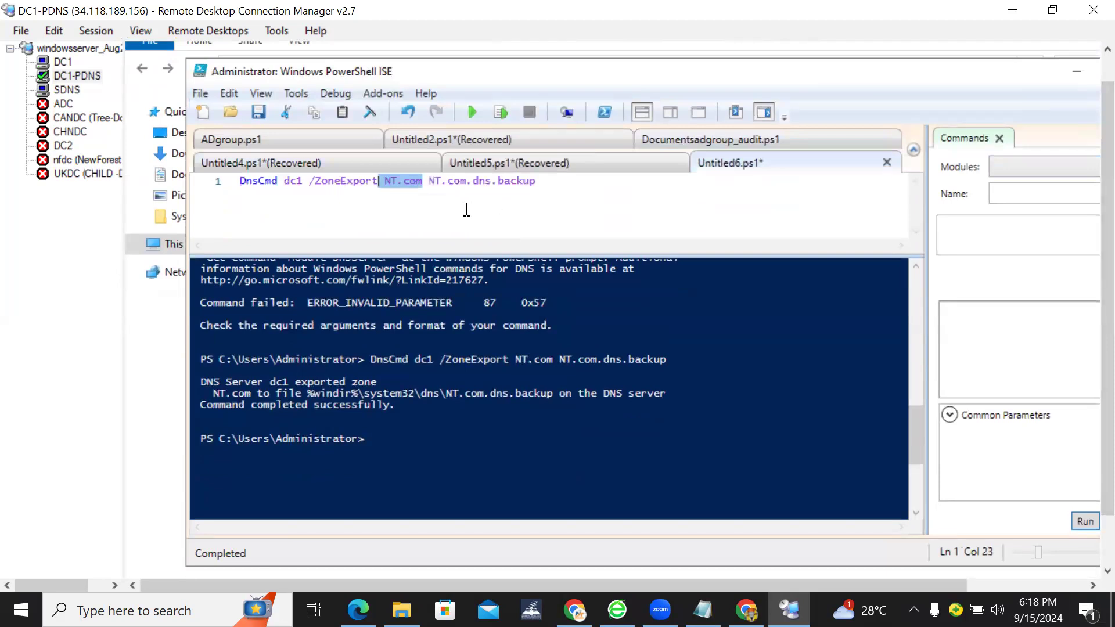
click(426, 182)
key(BackSpace)
key(BackSpace)
key(BackSpace)
key(BackSpace)
key(BackSpace)
key(BackSpace)
key(BackSpace)
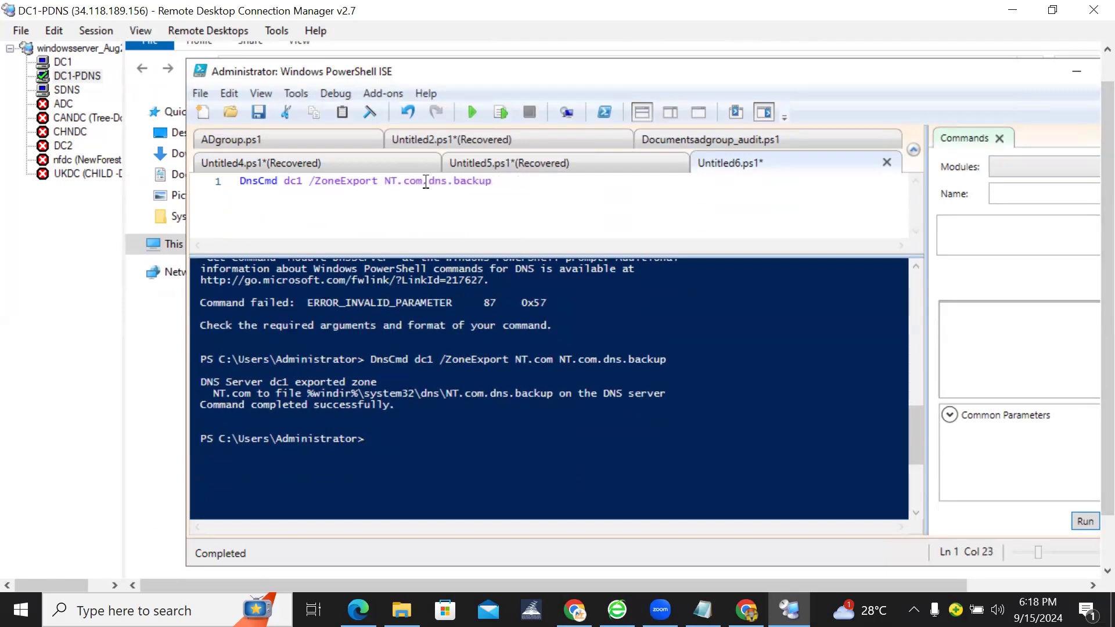
text(_msdcs.NT.com)
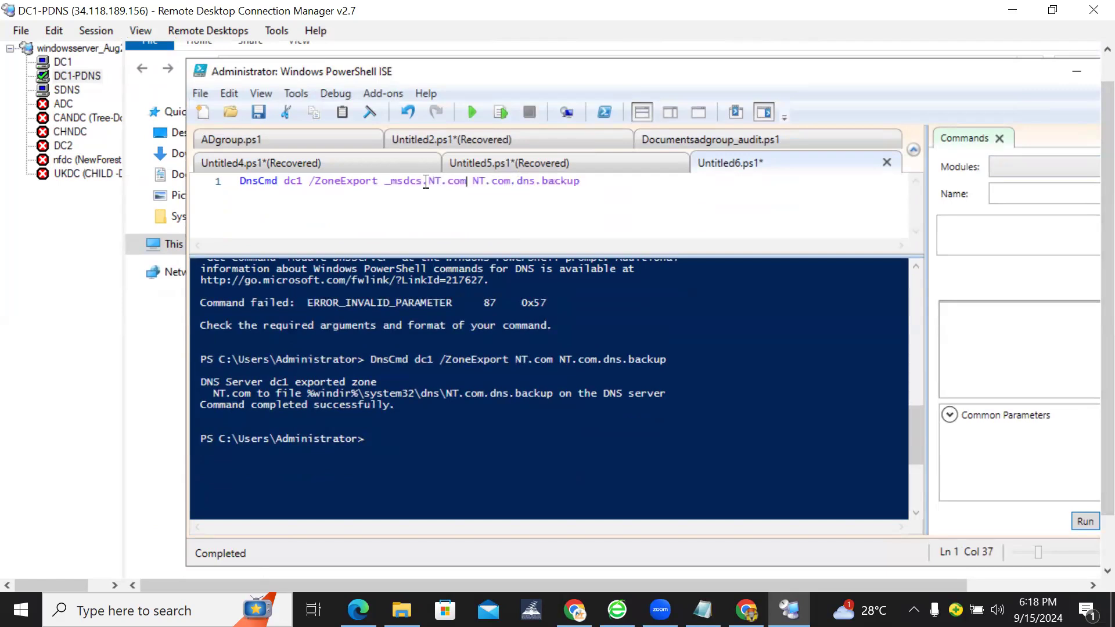
Change the export file name in the script line to _msdcs.NT.com.dns.backup and run the script.
drag(476, 180, 510, 183)
key(ctrl+v)
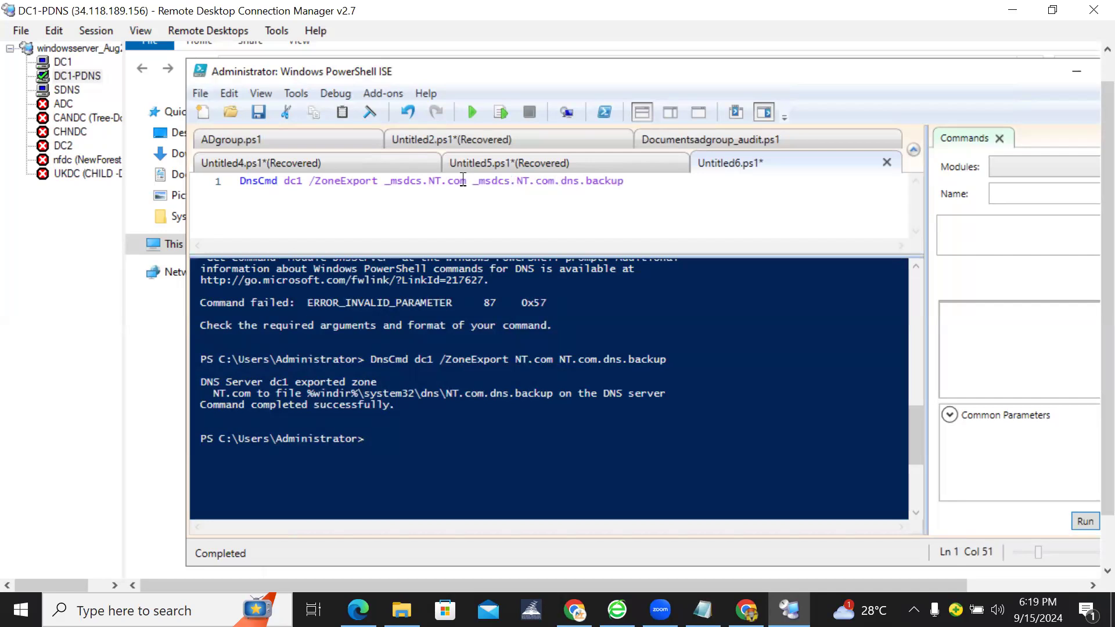
drag(467, 182, 394, 180)
click(602, 190)
click(472, 111)
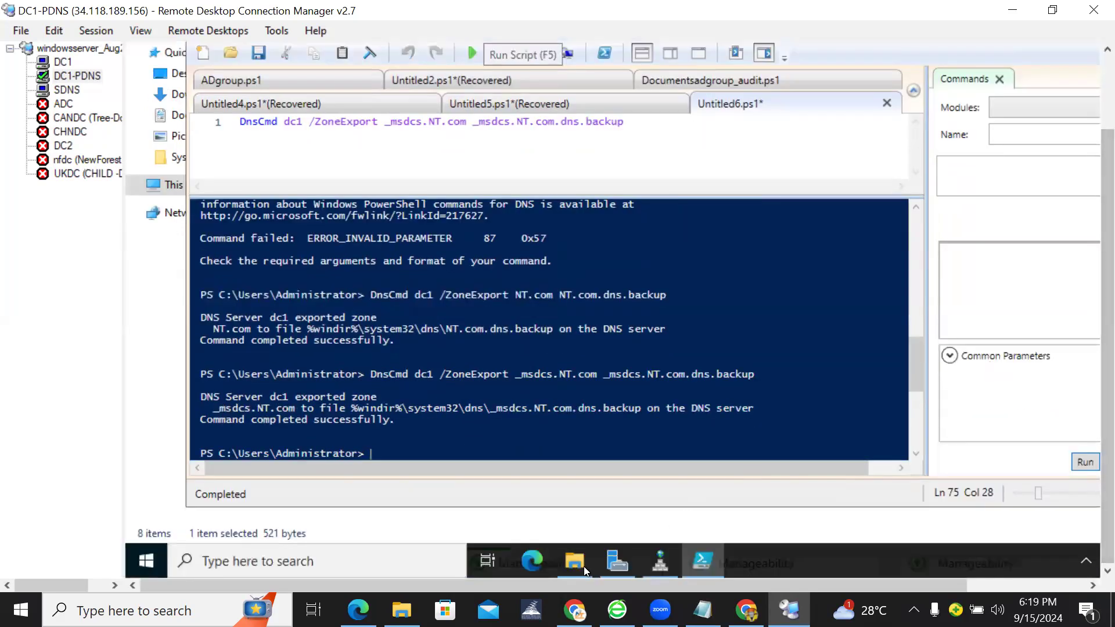
Check the dns folder in File Explorer for the _msdcs.NT.com.dns.backup and NT.com.dns.backup export files.
click(581, 566)
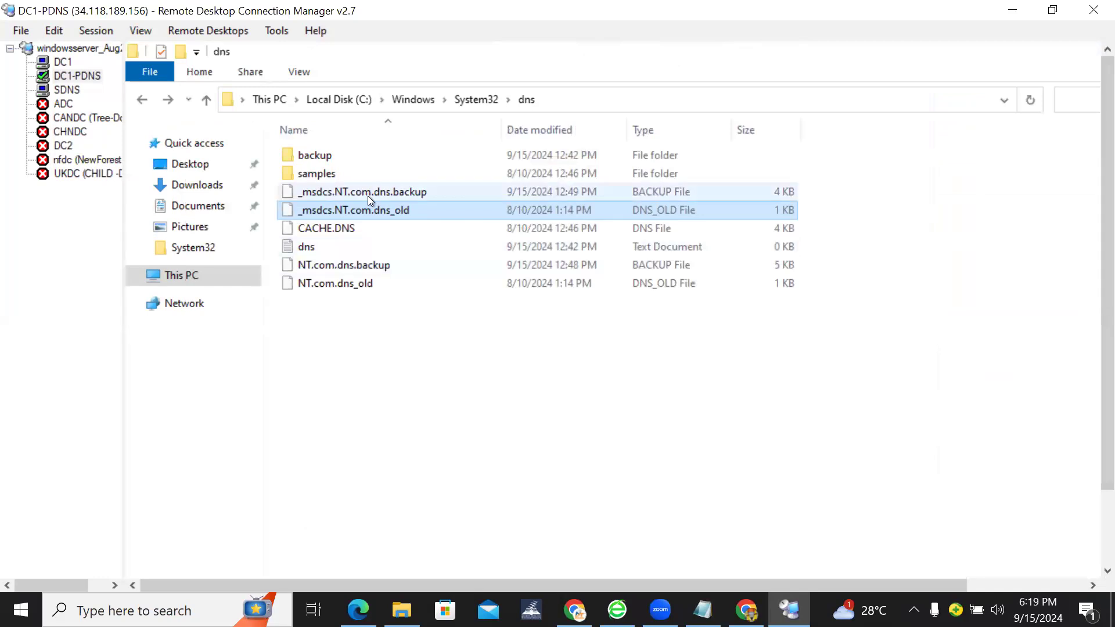
click(367, 193)
click(378, 270)
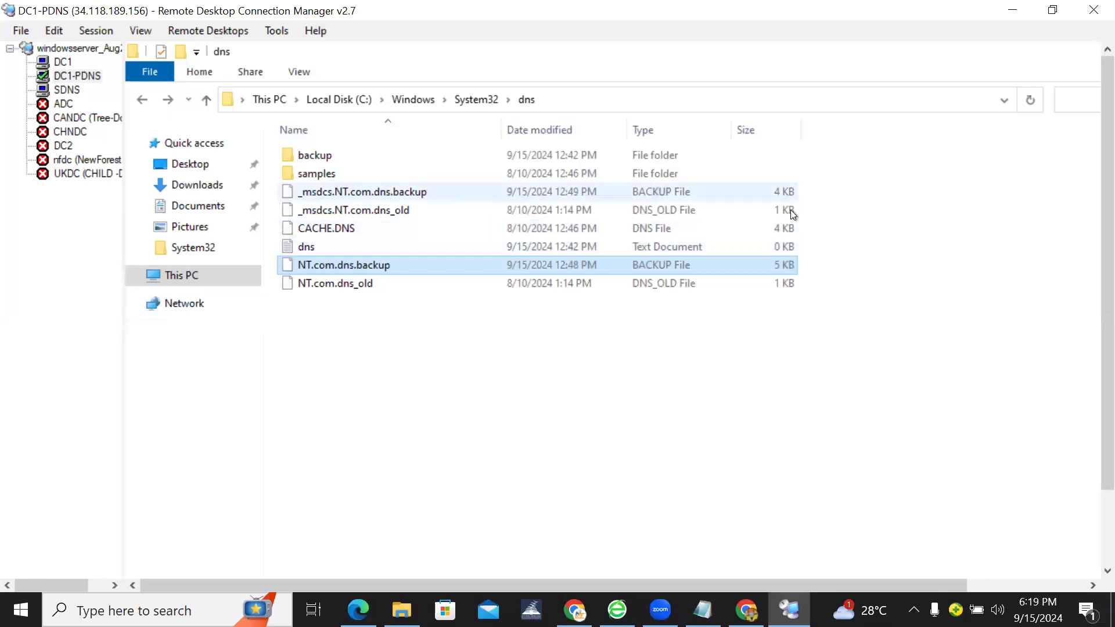
Launch Notepad on the server and open NT.com.dns.backup from the dns folder in it.
scroll(1086, 302, down, 2)
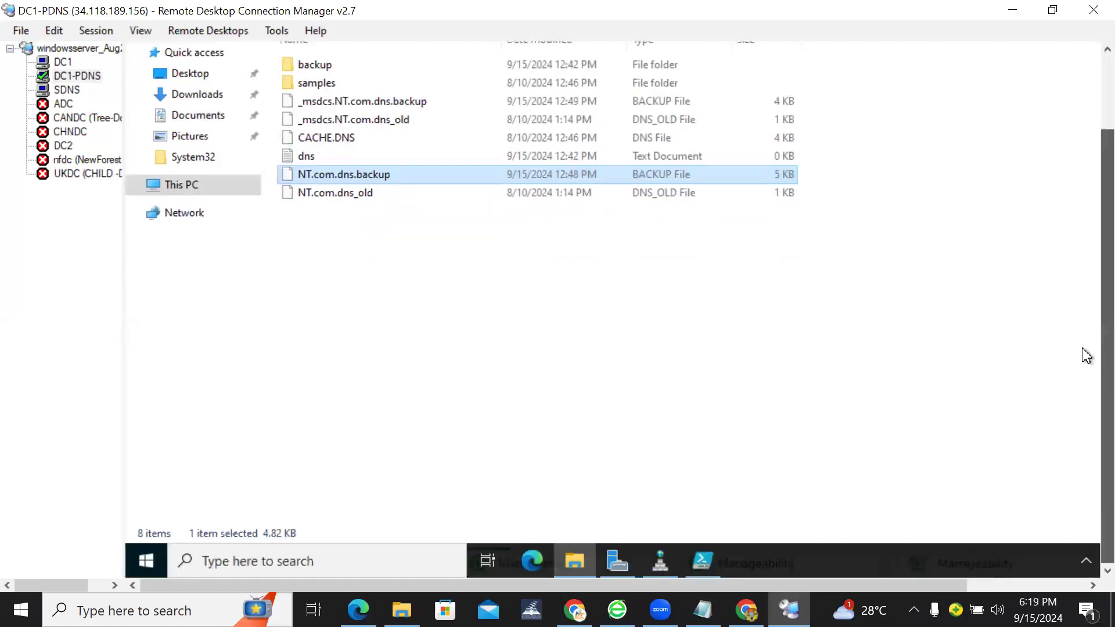
click(307, 562)
text(note)
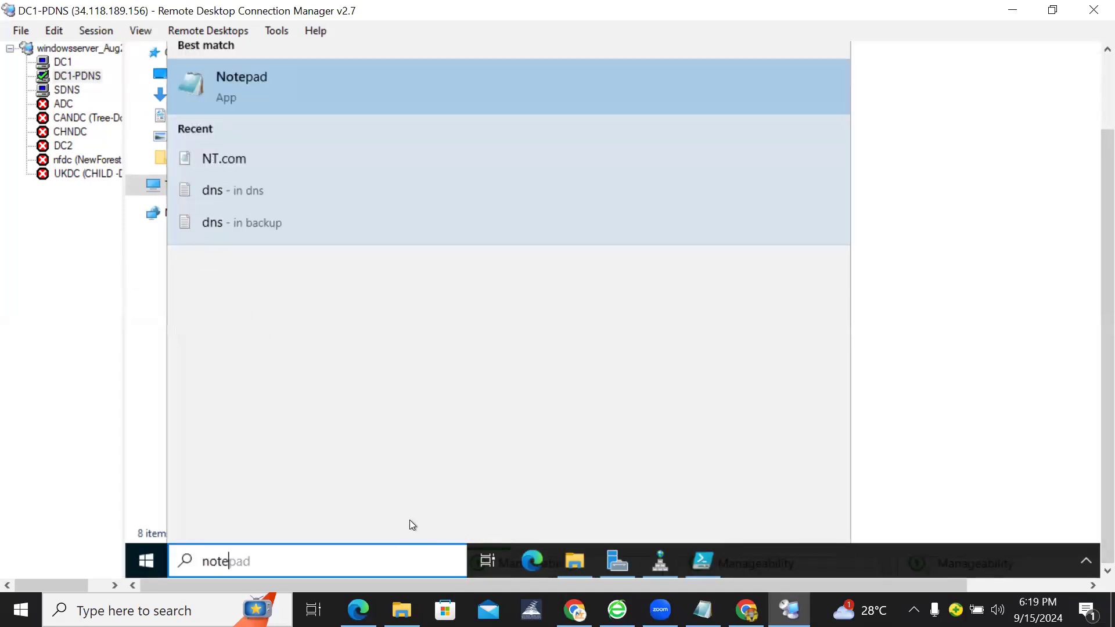
text(pad)
key(Return)
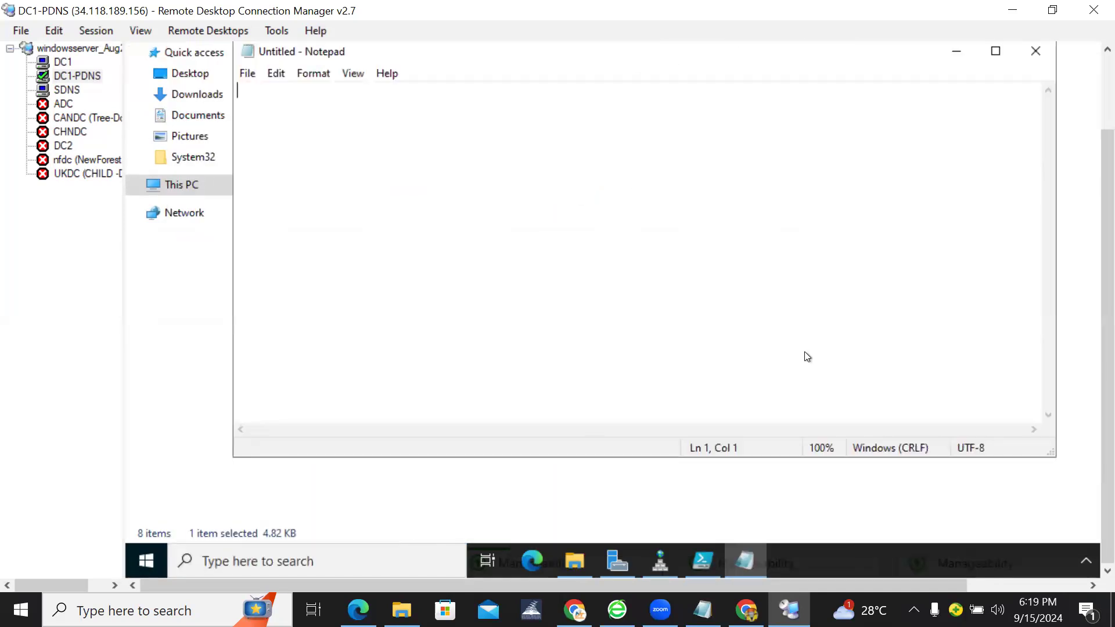
scroll(1089, 191, up, 2)
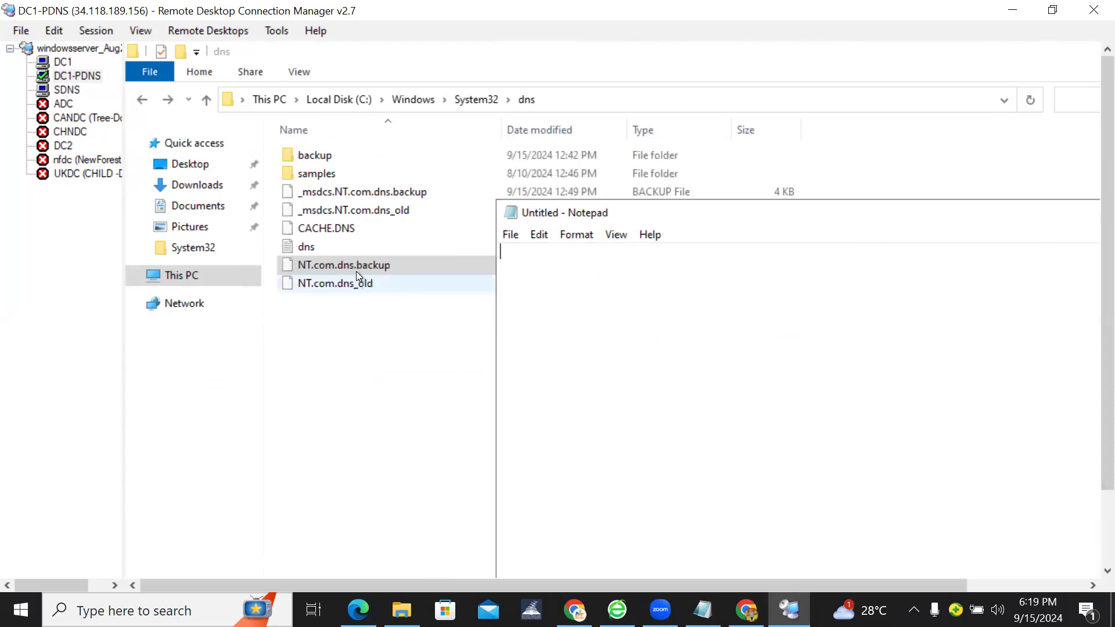
drag(357, 267, 636, 302)
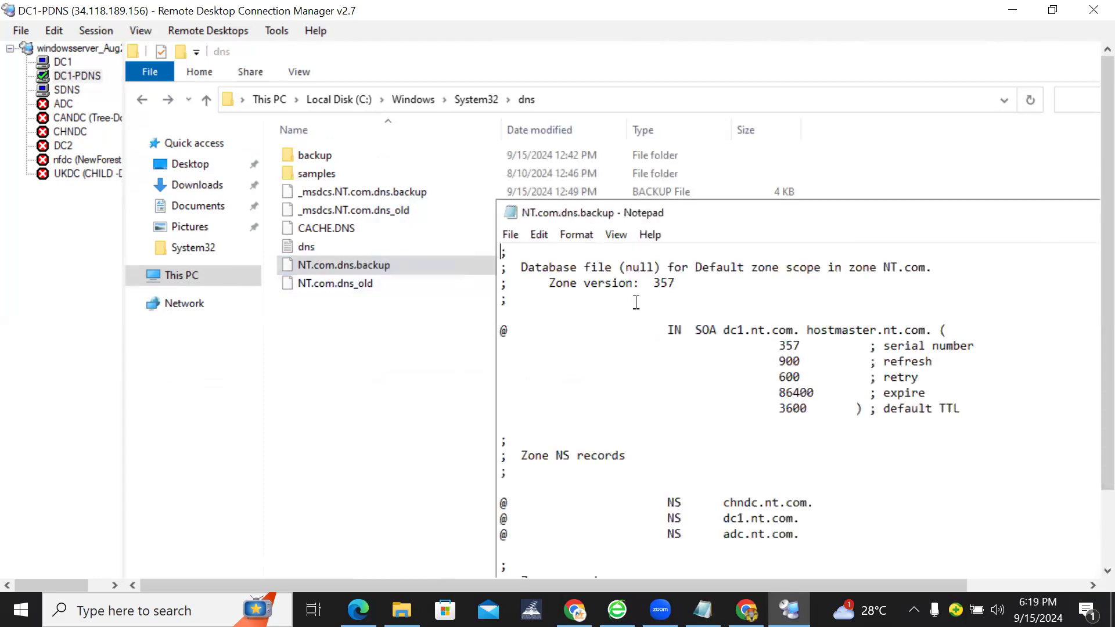
drag(706, 220, 545, 105)
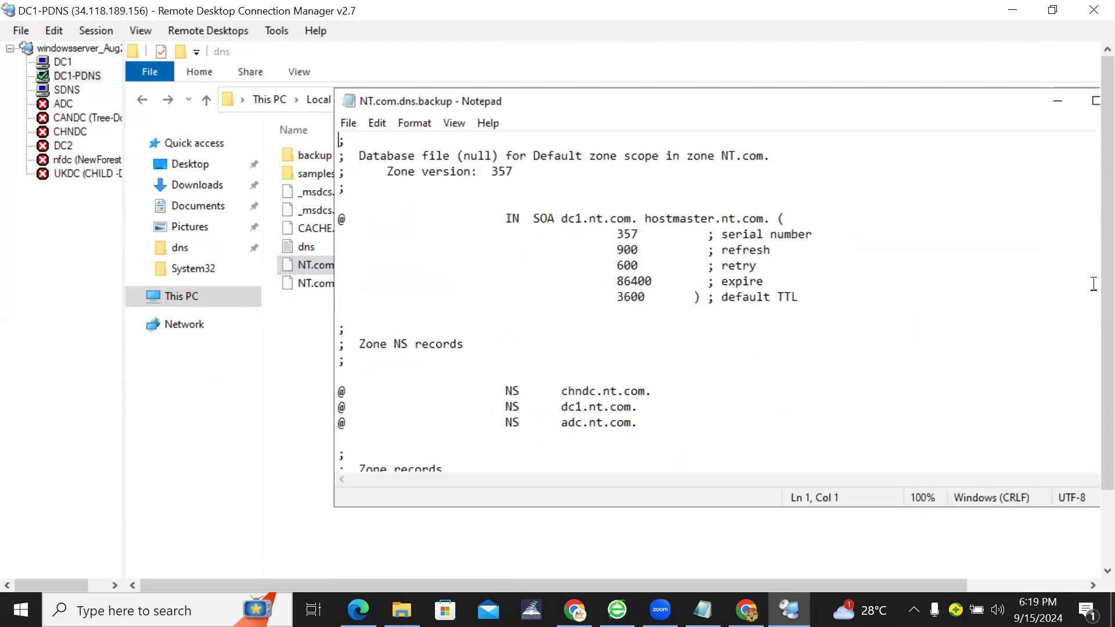
Read through the NS, A and SRV records in NT.com.dns.backup and close the file.
click(535, 401)
key(Up)
key(Up)
key(Up)
key(Up)
key(Up)
key(Up)
key(Down)
key(Down)
key(Down)
key(Down)
key(Down)
key(Down)
key(Down)
key(Down)
key(Down)
key(Down)
key(Down)
key(Down)
key(Down)
key(Down)
key(Down)
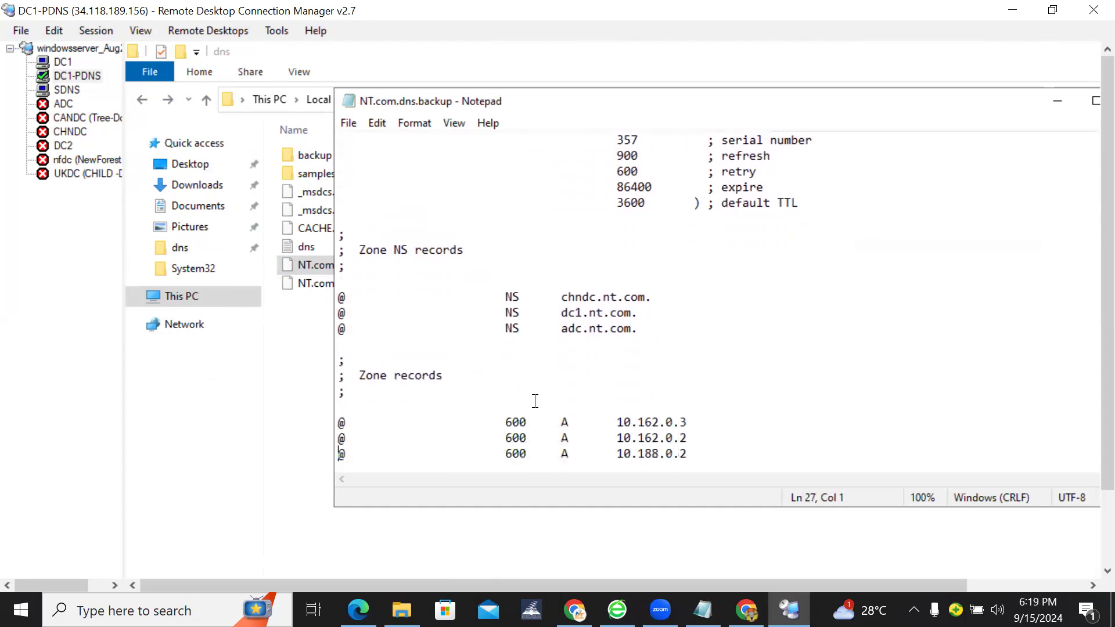
key(Down)
key(Down)
key(Down)
key(Down)
key(Down)
key(Down)
key(Down)
key(Down)
key(Down)
key(Down)
key(Down)
key(Down)
key(Down)
key(Down)
key(Down)
key(Down)
key(Down)
key(Down)
key(Down)
key(Down)
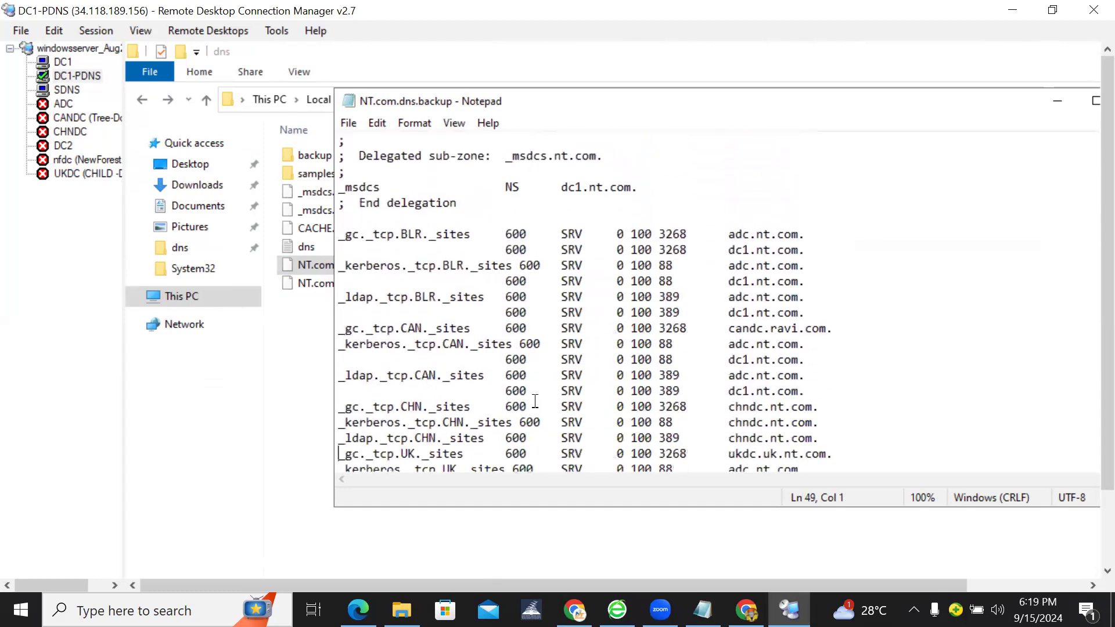
key(Down)
key(Down)
key(Down)
key(Down)
key(Down)
key(Down)
key(Down)
key(Down)
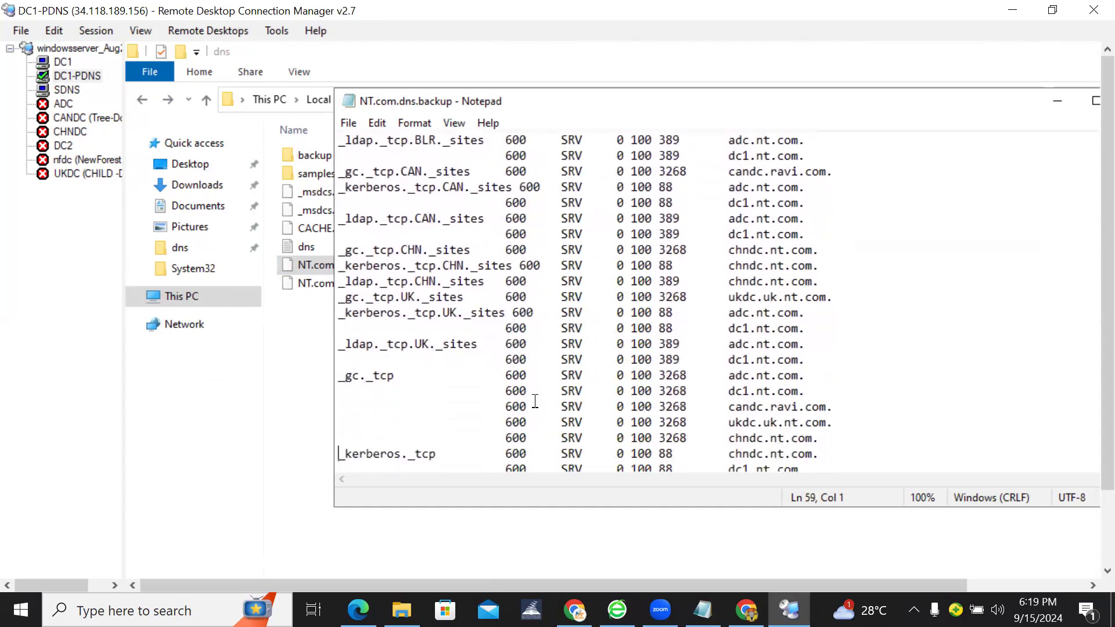
key(Down)
key(Down)
key(Down)
key(Down)
key(Down)
key(Down)
key(Down)
key(Down)
key(Down)
key(Down)
key(Down)
key(Down)
key(Down)
key(Down)
key(Down)
key(Down)
key(Down)
key(Down)
key(Down)
key(Down)
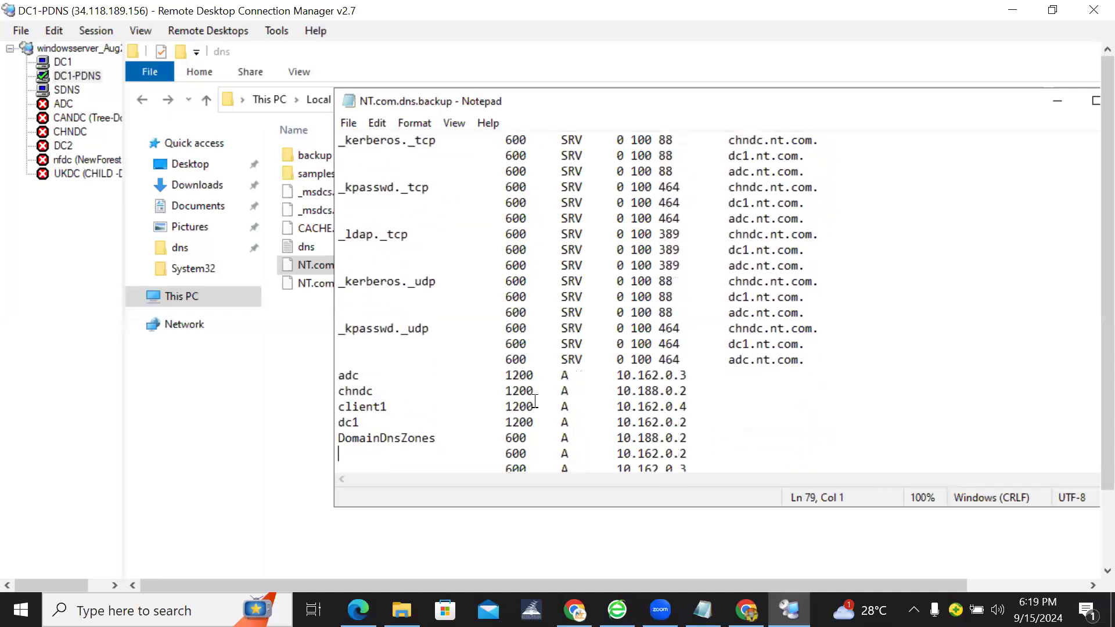
key(Down)
key(Down)
key(Down)
key(Down)
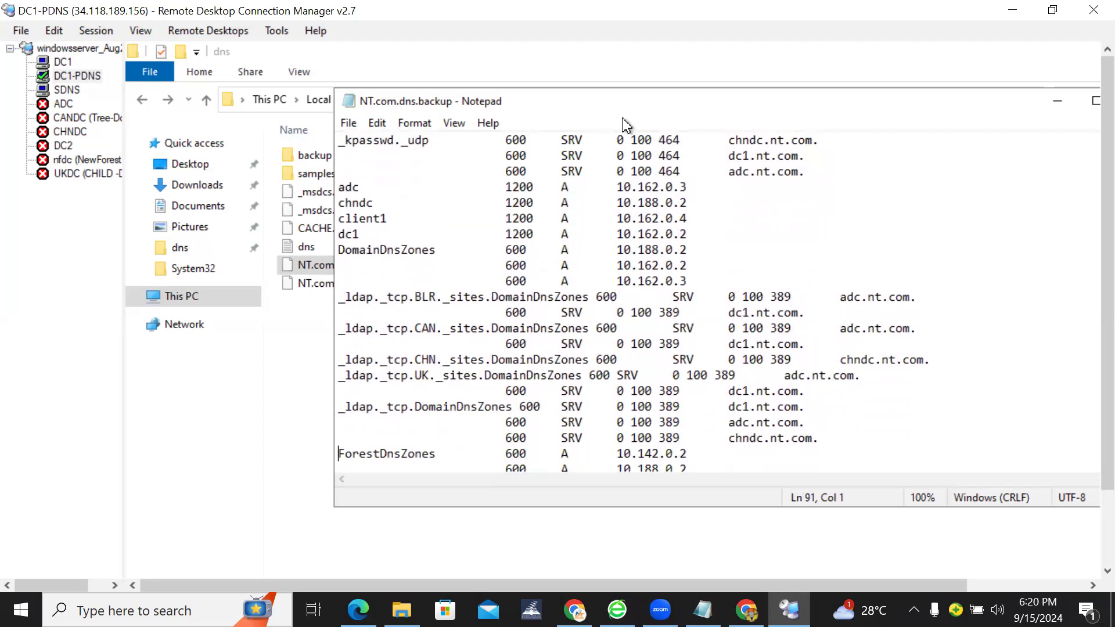
drag(1020, 96, 872, 191)
click(988, 196)
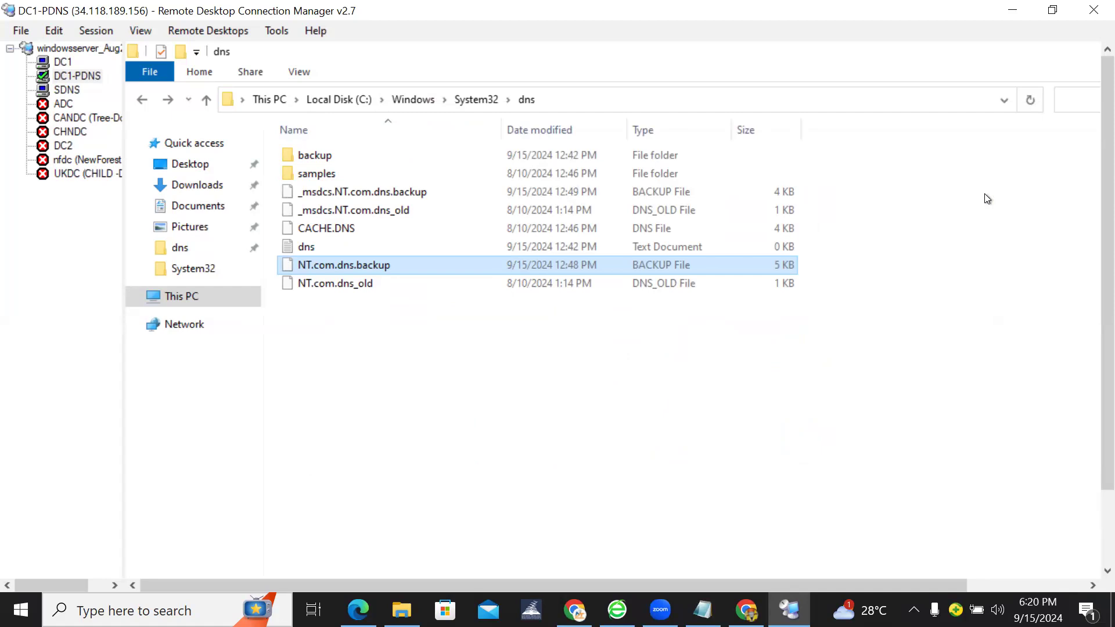
Switch to the local Notes file and remove the extra blank lines above the DnsCmd dc1 /ZoneExport line.
click(703, 610)
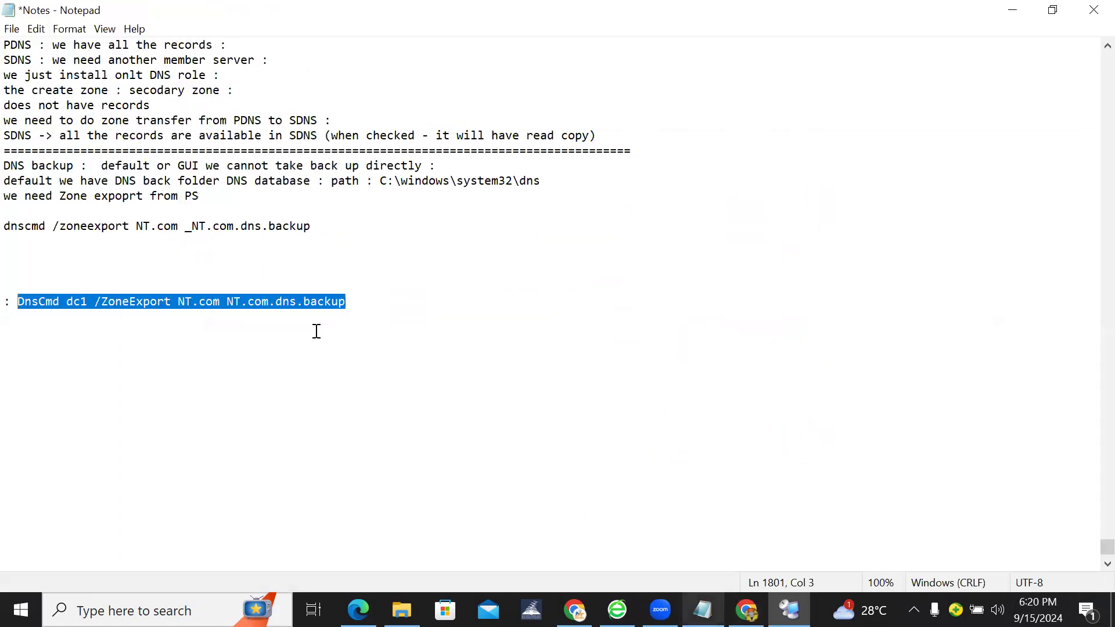
click(315, 331)
drag(347, 301, 290, 301)
drag(100, 287, 10, 267)
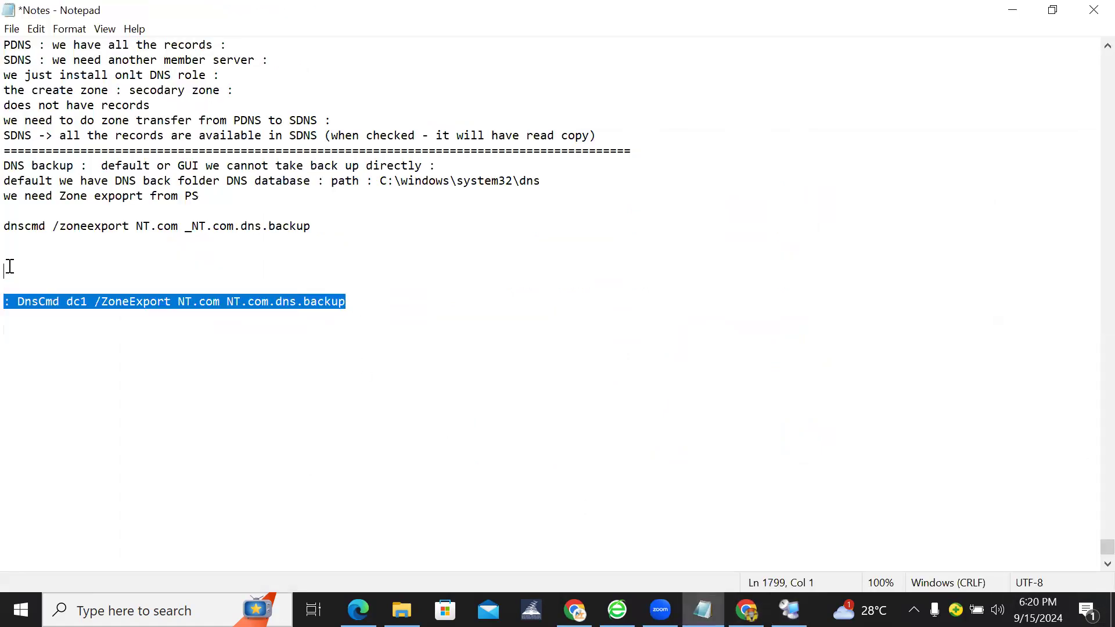
click(10, 267)
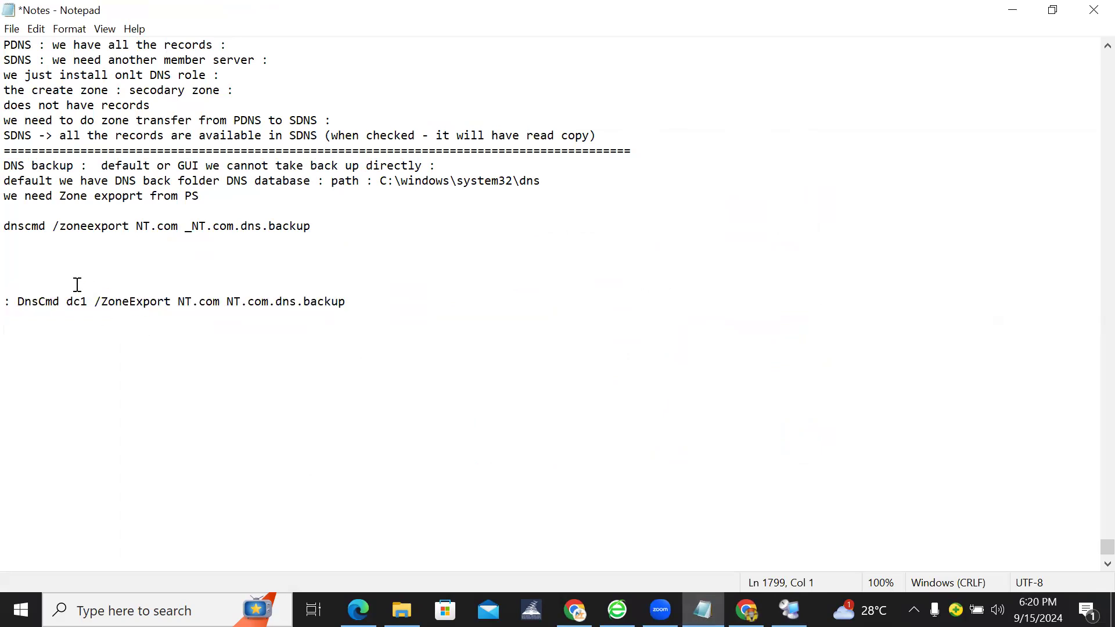
key(BackSpace)
key(BackSpace)
key(BackSpace)
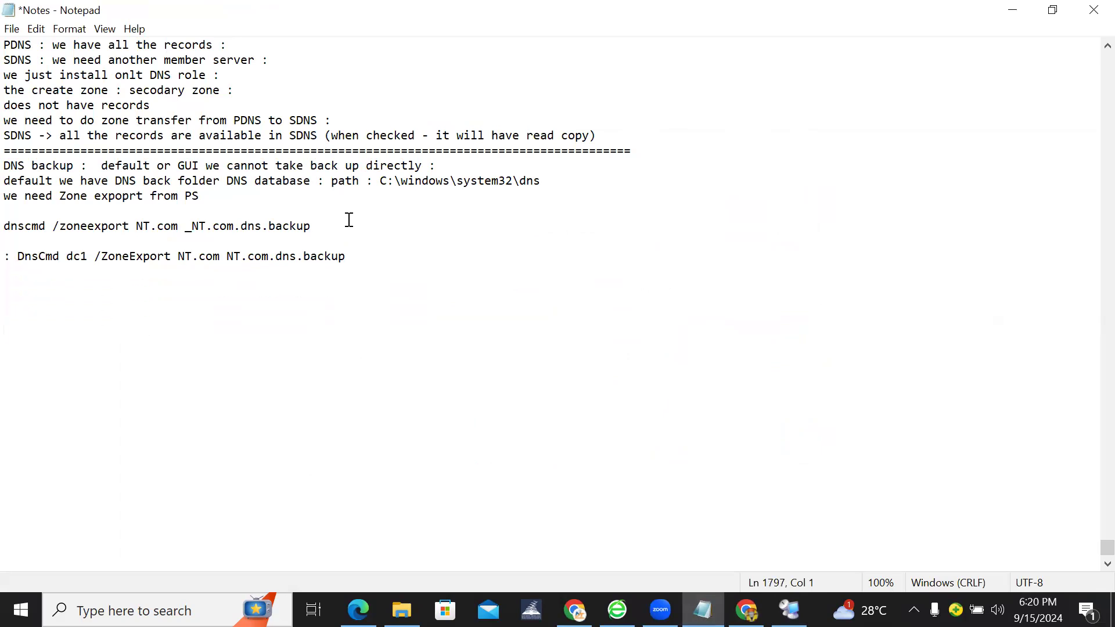
Delete the old dnscmd /zoneexport line and the colon before the DnsCmd dc1 line, and save the notes.
drag(344, 226, 43, 223)
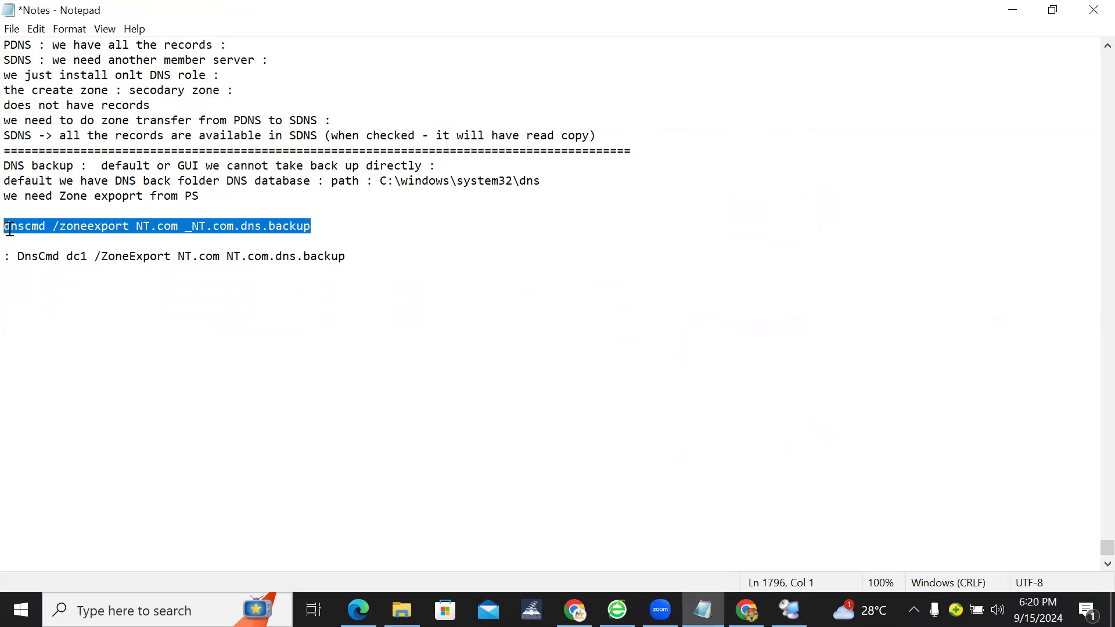
key(BackSpace)
drag(19, 256, 3, 256)
key(BackSpace)
key(BackSpace)
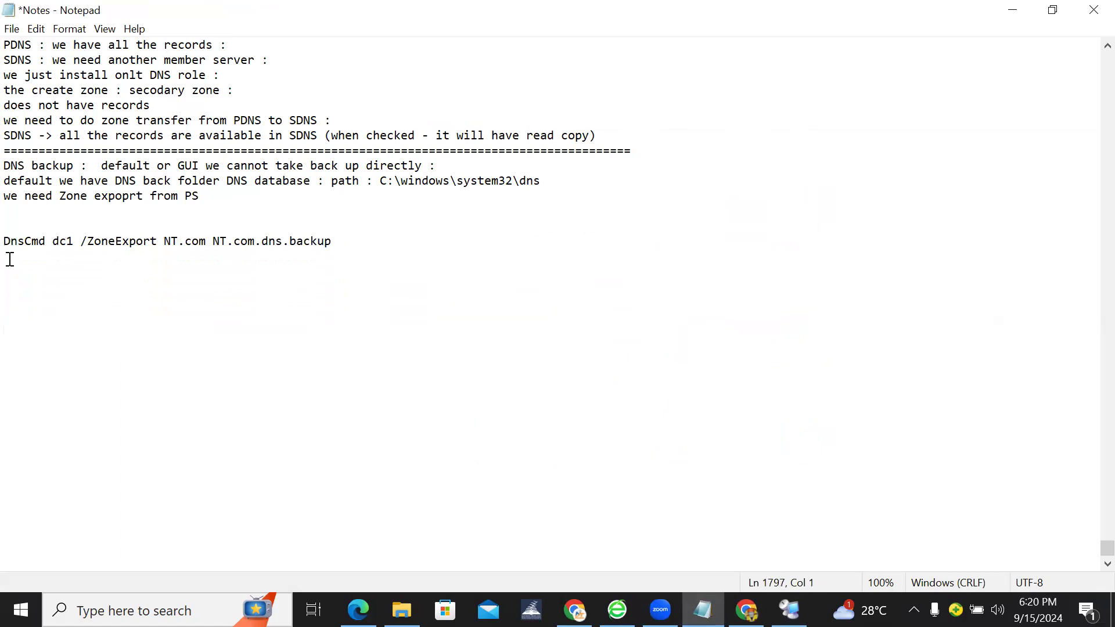
key(BackSpace)
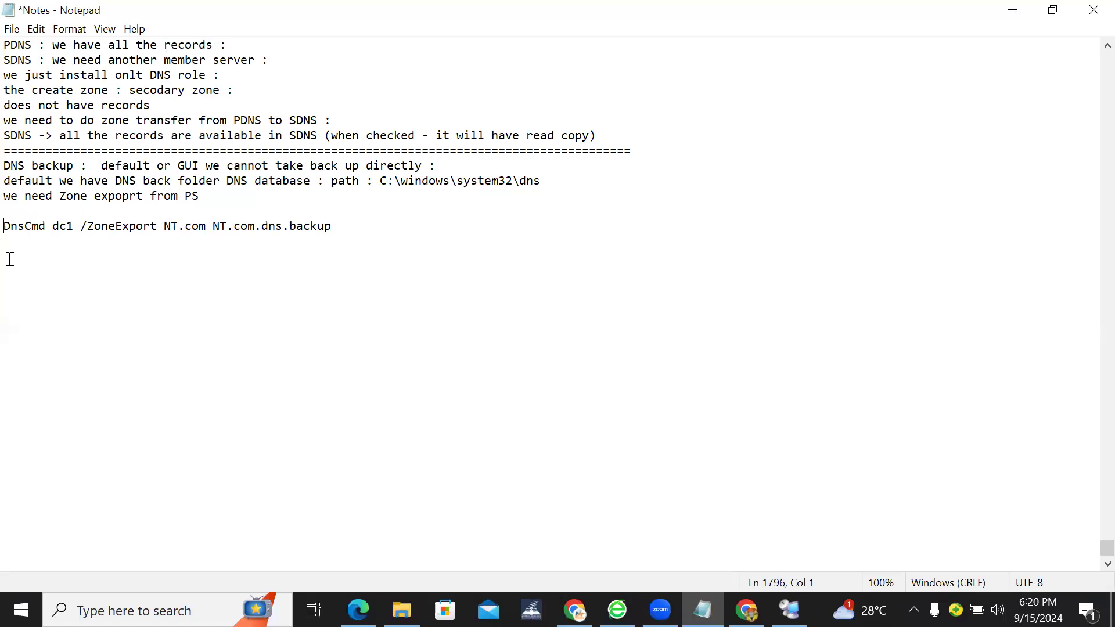
click(12, 29)
click(38, 102)
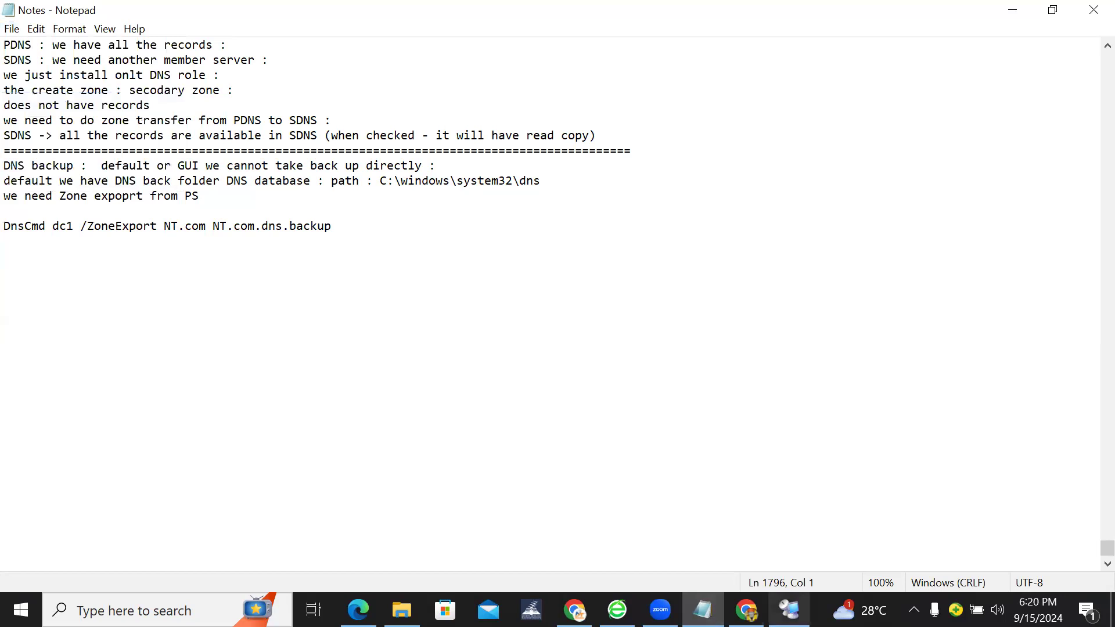
Switch to DNS Manager in the DC1-PDNS remote session and delete the NT.com forward zone from both the server and Active Directory.
mouse_move(789, 610)
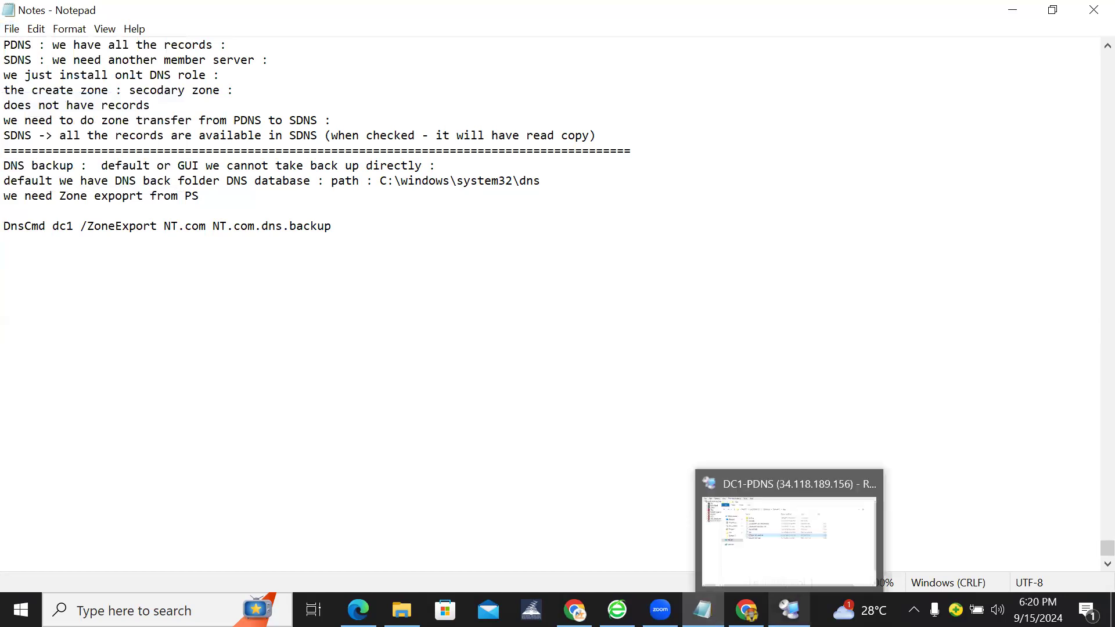
click(766, 538)
scroll(1088, 256, down, 1)
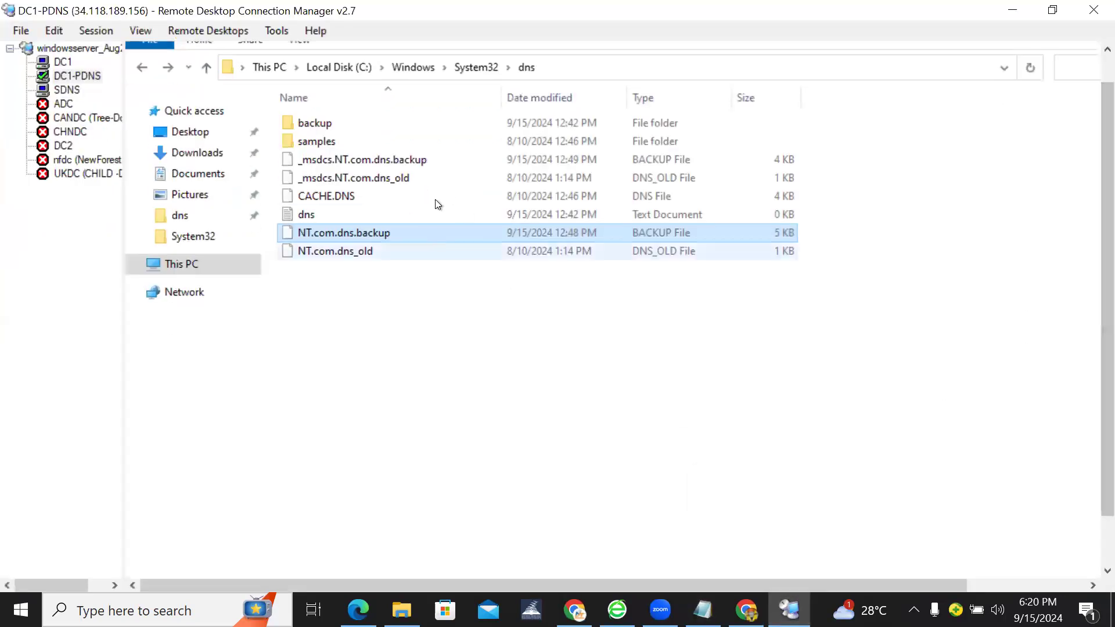
scroll(1091, 220, down, 2)
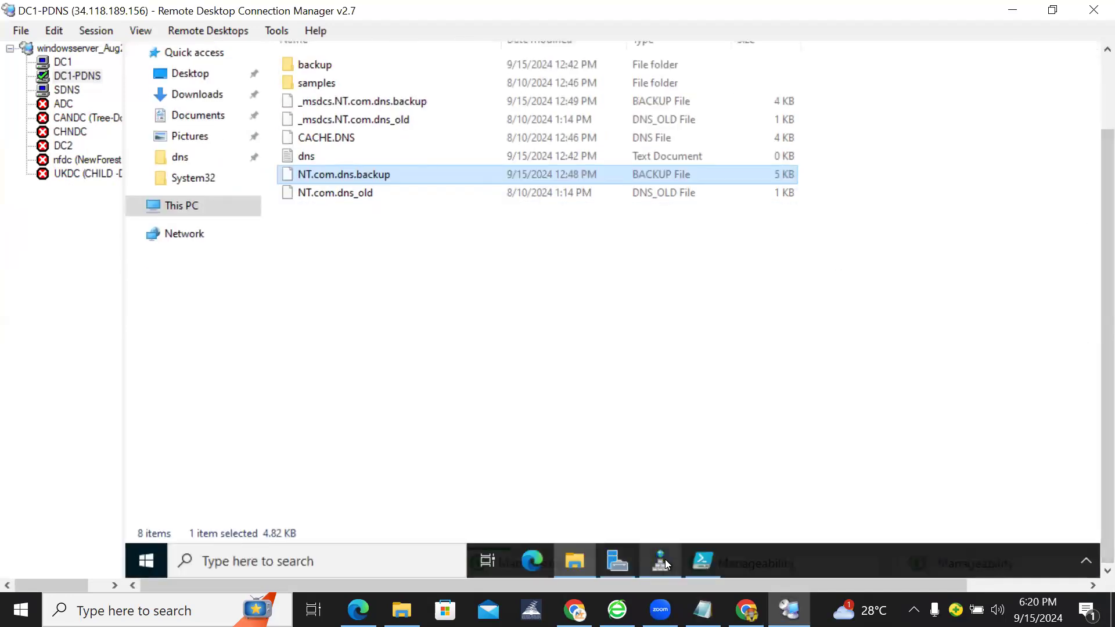
drag(893, 114, 592, 106)
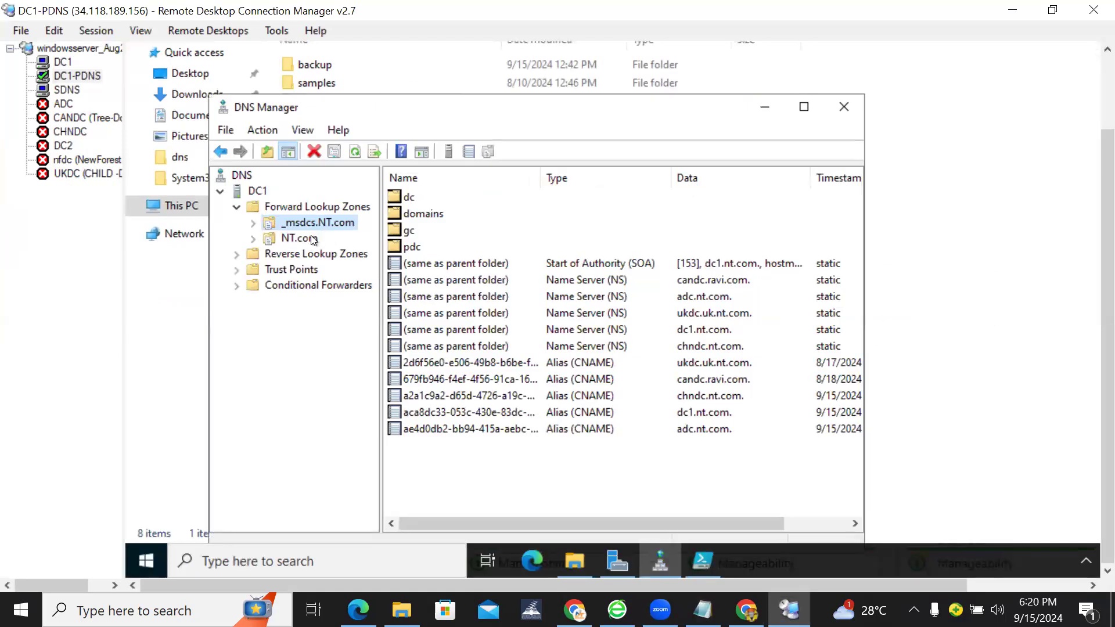
click(308, 236)
right_click(308, 236)
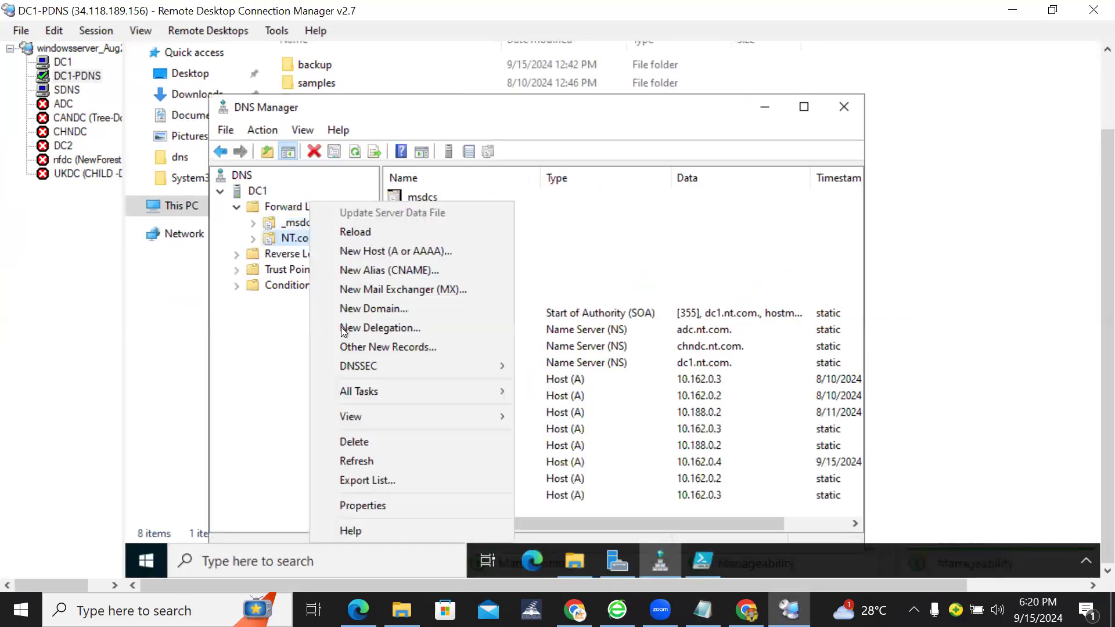
click(355, 442)
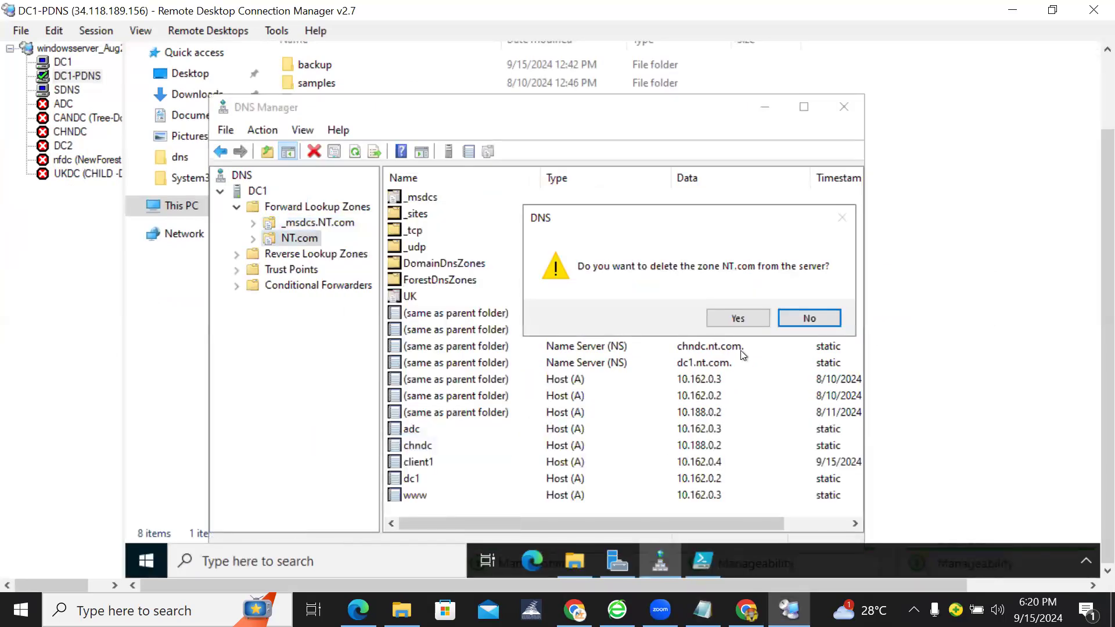
click(733, 325)
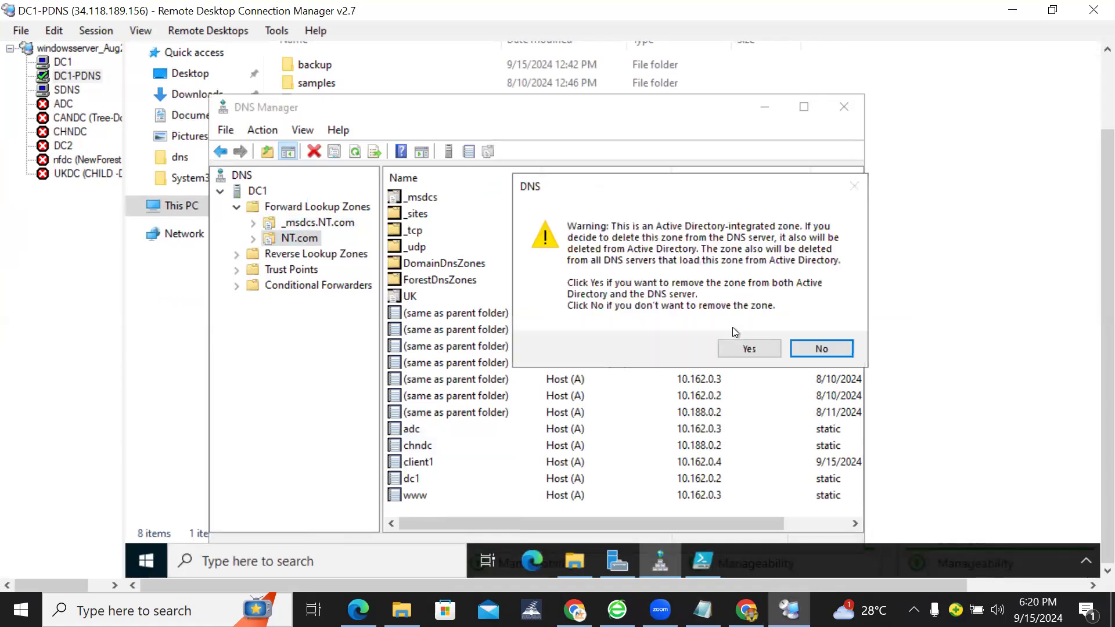
click(743, 347)
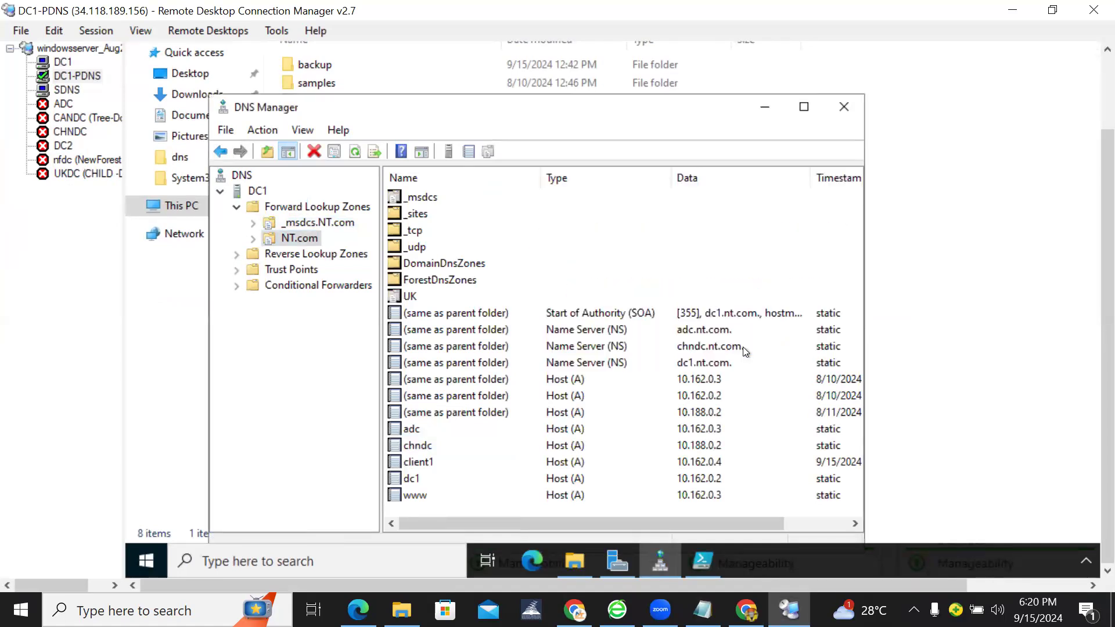
click(351, 154)
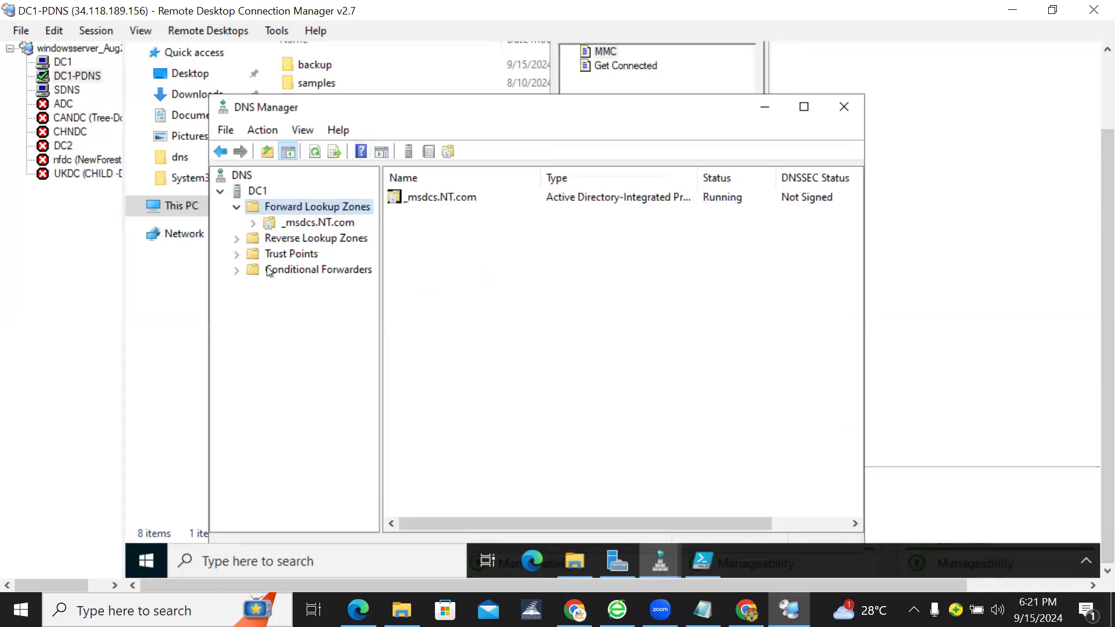
Delete the 0.162.10.in-addr.arpa reverse lookup zone from both the DNS server and Active Directory.
click(240, 242)
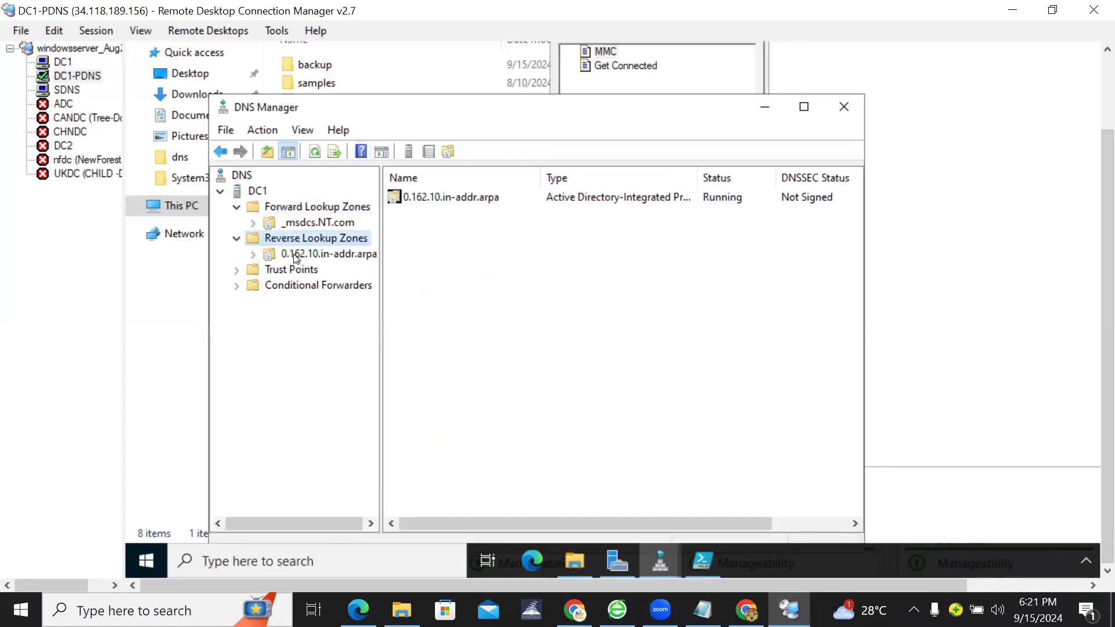
right_click(294, 258)
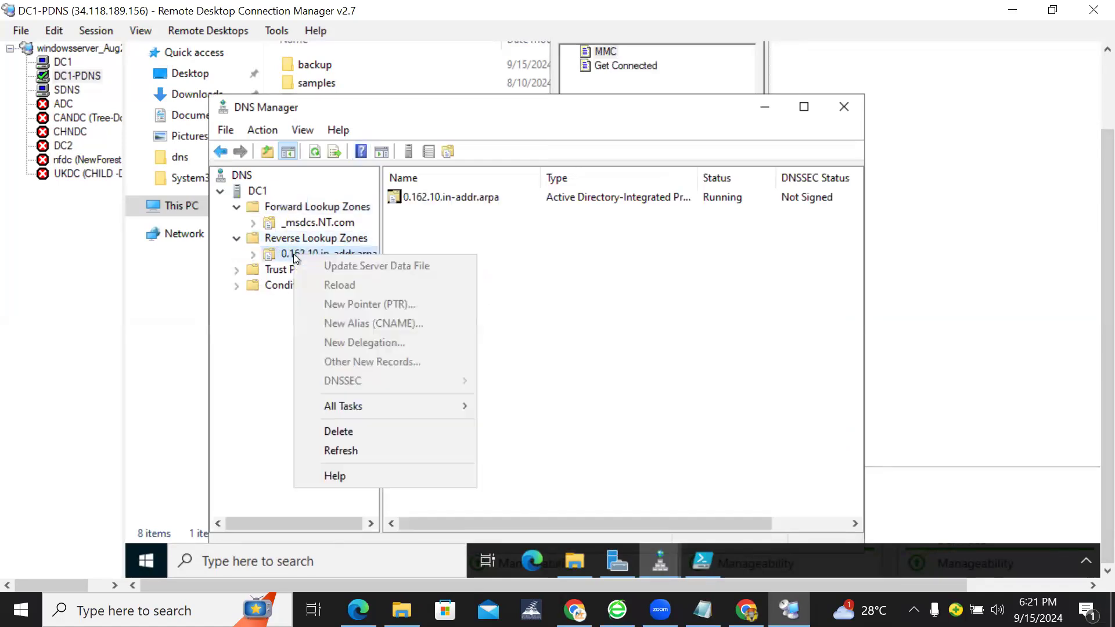
click(342, 432)
click(749, 319)
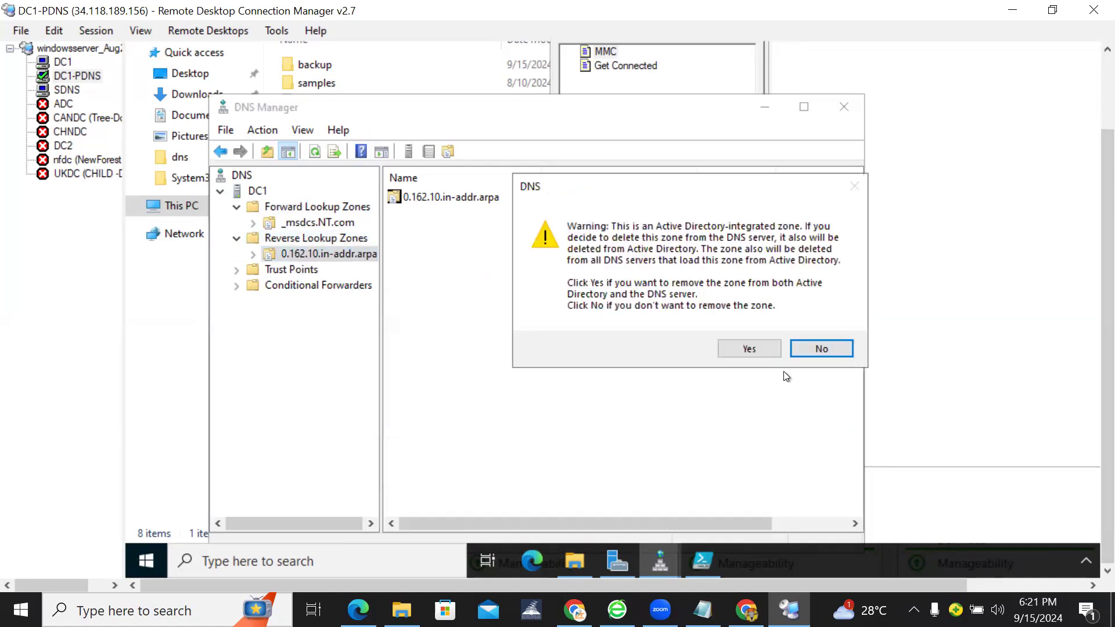
click(749, 348)
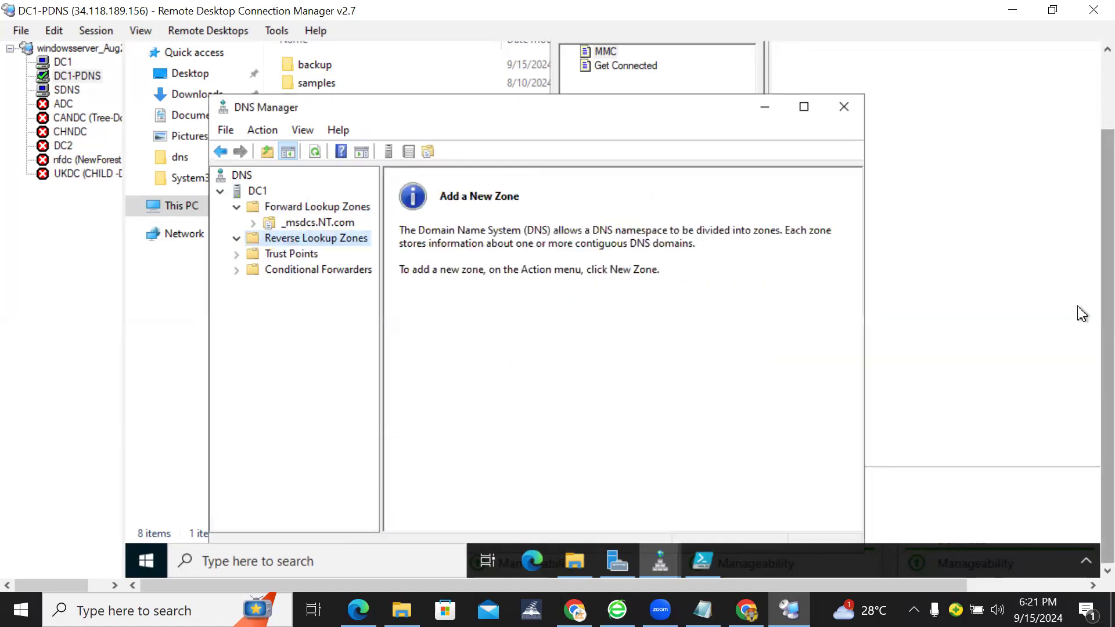
Maximize DNS Manager, then refresh the Reverse Lookup Zones and widen the console tree.
scroll(1078, 311, up, 2)
click(805, 198)
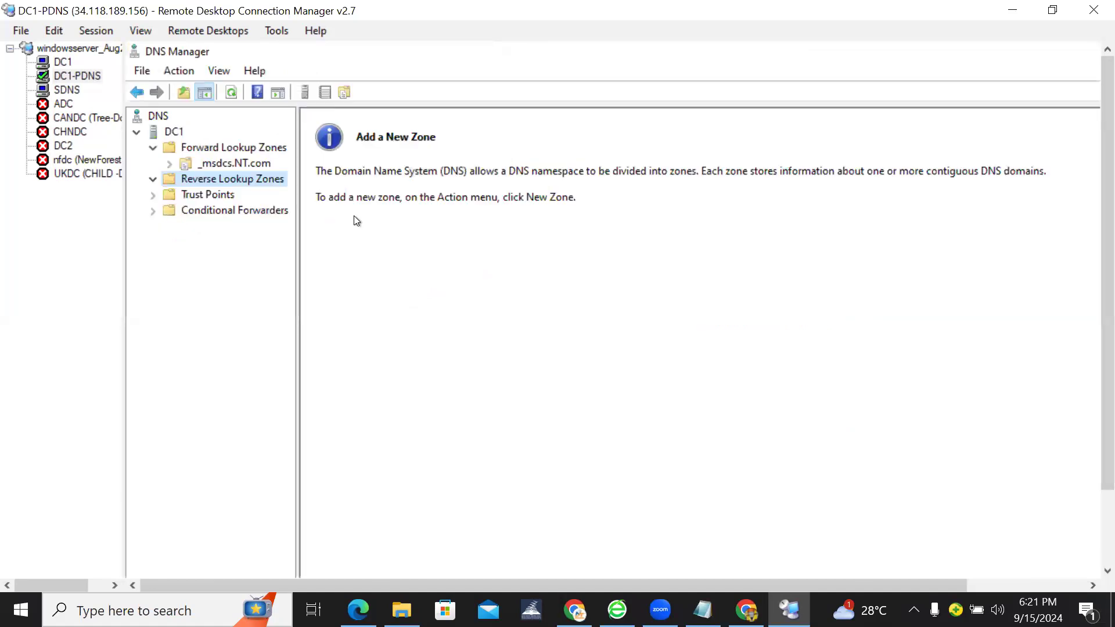
click(231, 92)
drag(298, 299, 356, 306)
scroll(1091, 302, down, 2)
scroll(1089, 232, up, 2)
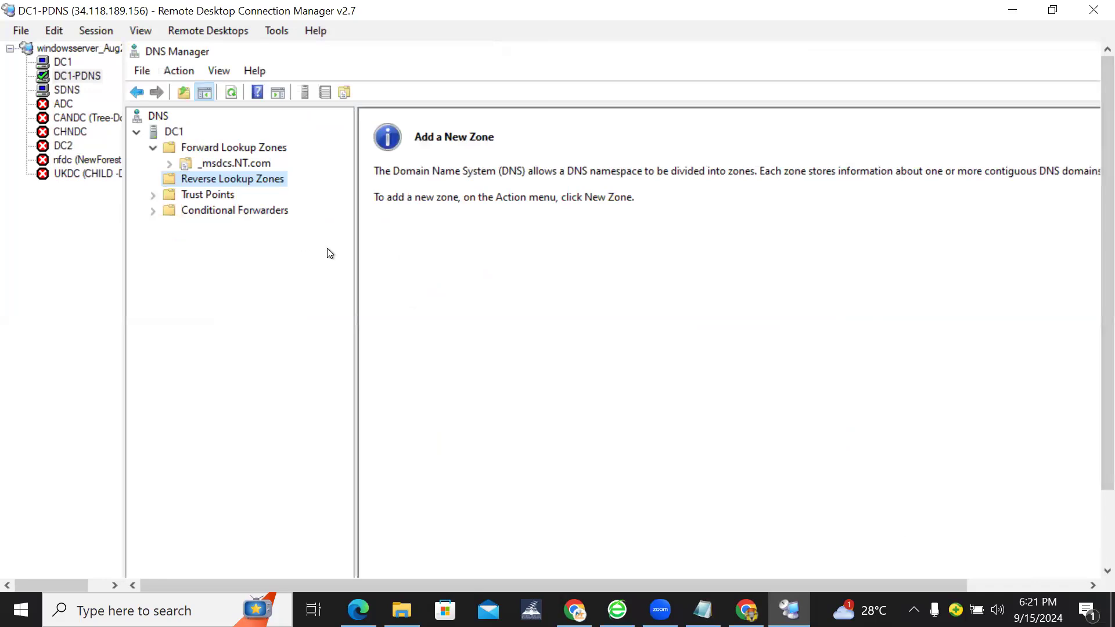
scroll(1088, 262, down, 2)
scroll(1087, 219, up, 2)
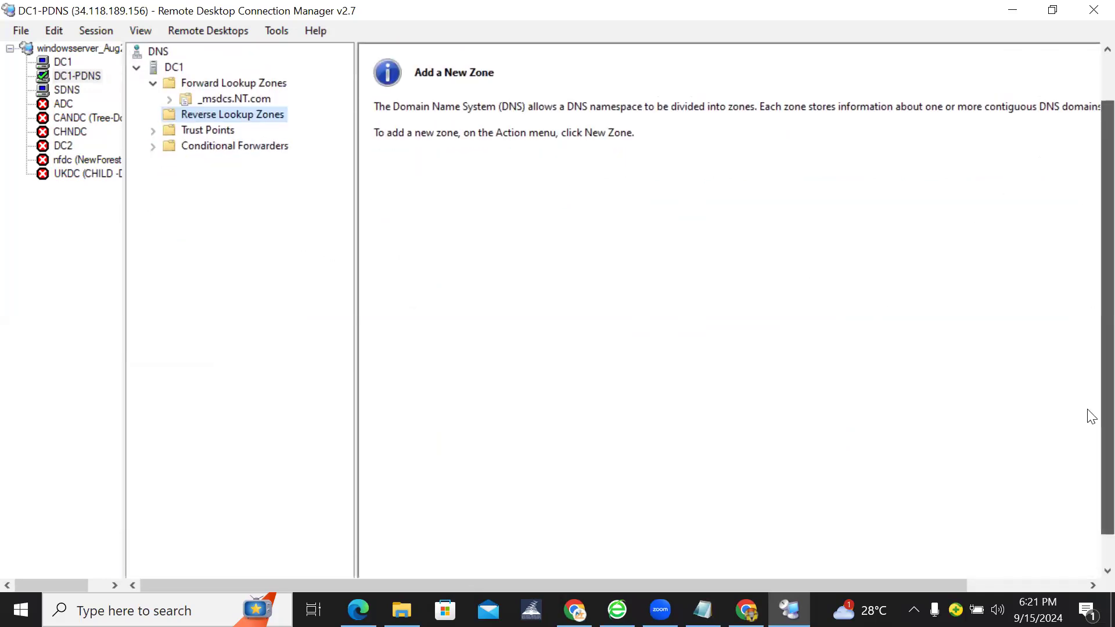
scroll(1088, 416, down, 2)
Switch to the local Notes file and add the line "After deletion of DNS zone :" below the DnsCmd command.
key(alt+Tab)
click(337, 228)
key(Return)
text(After detion of)
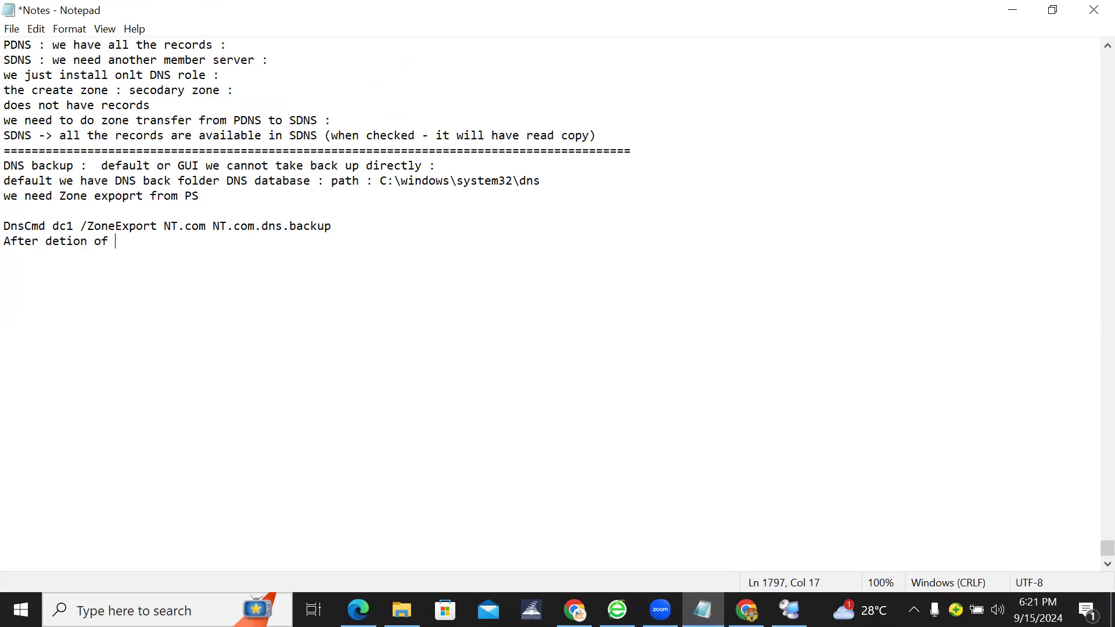
key(BackSpace)
key(BackSpace)
key(BackSpace)
key(BackSpace)
key(BackSpace)
key(BackSpace)
key(BackSpace)
key(BackSpace)
text(letuon o)
key(BackSpace)
key(BackSpace)
key(BackSpace)
key(BackSpace)
key(BackSpace)
text(ion of zo)
key(BackSpace)
key(BackSpace)
text(DNS zone :)
Add the line "make sure the export sucussfully copied in this path -C:\windows\system32\dns", copying the path from the line above.
key(Return)
text(make sure )
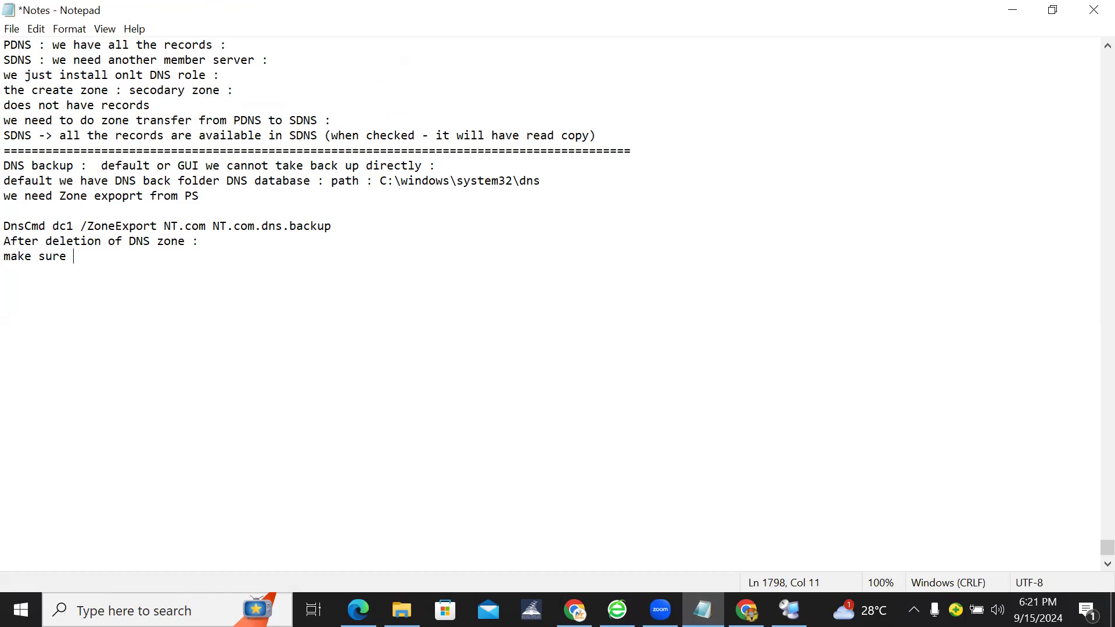
text(the export su)
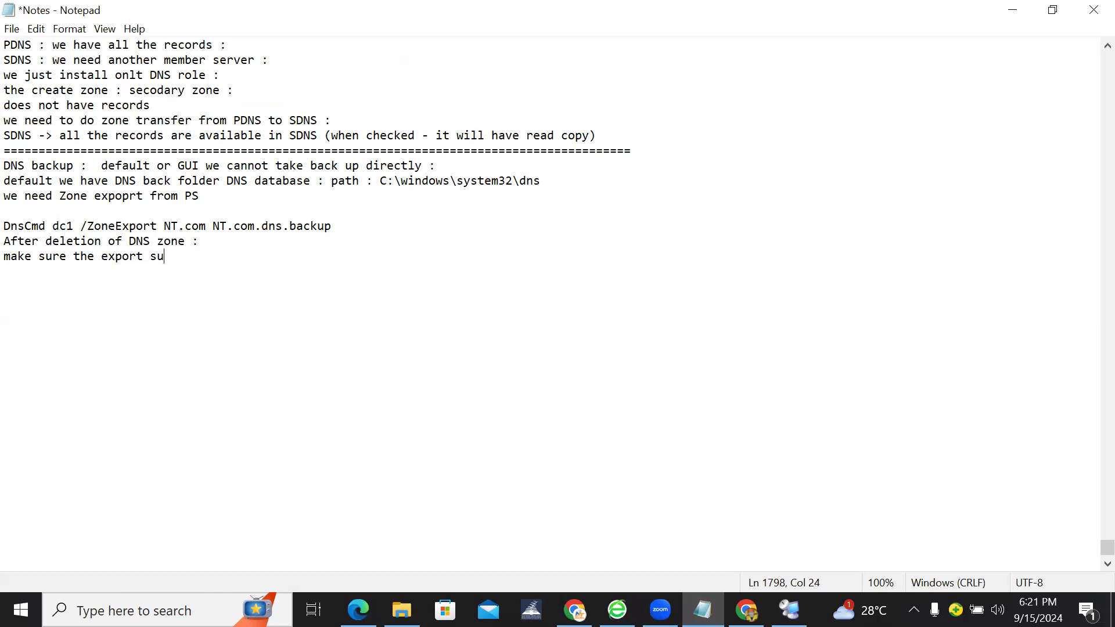
text(cussfully copied in)
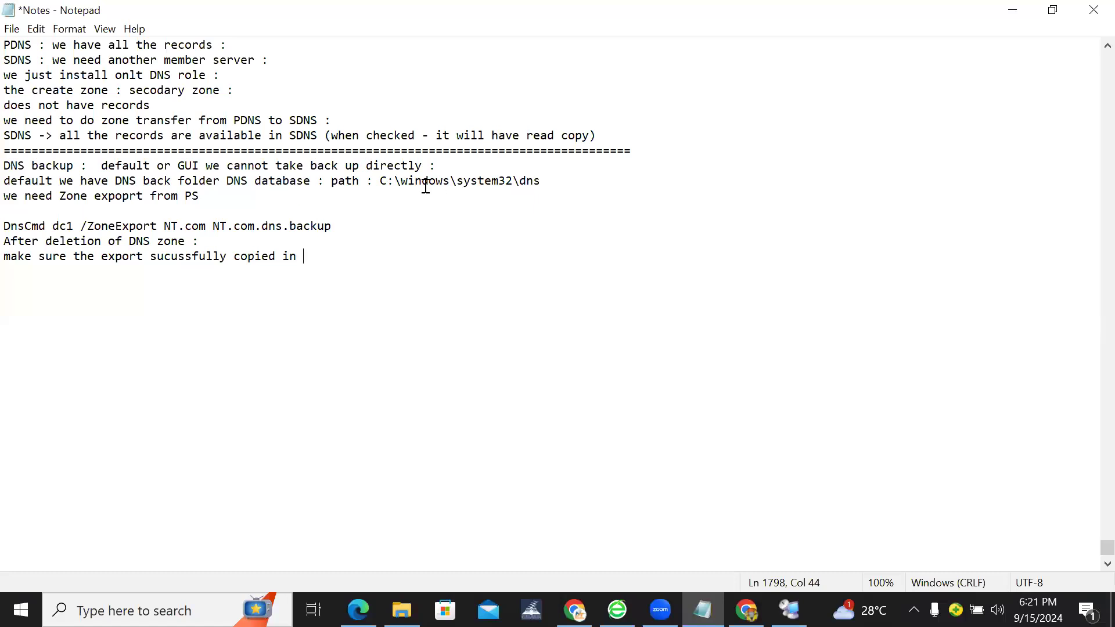
drag(381, 181, 541, 182)
key(ctrl+c)
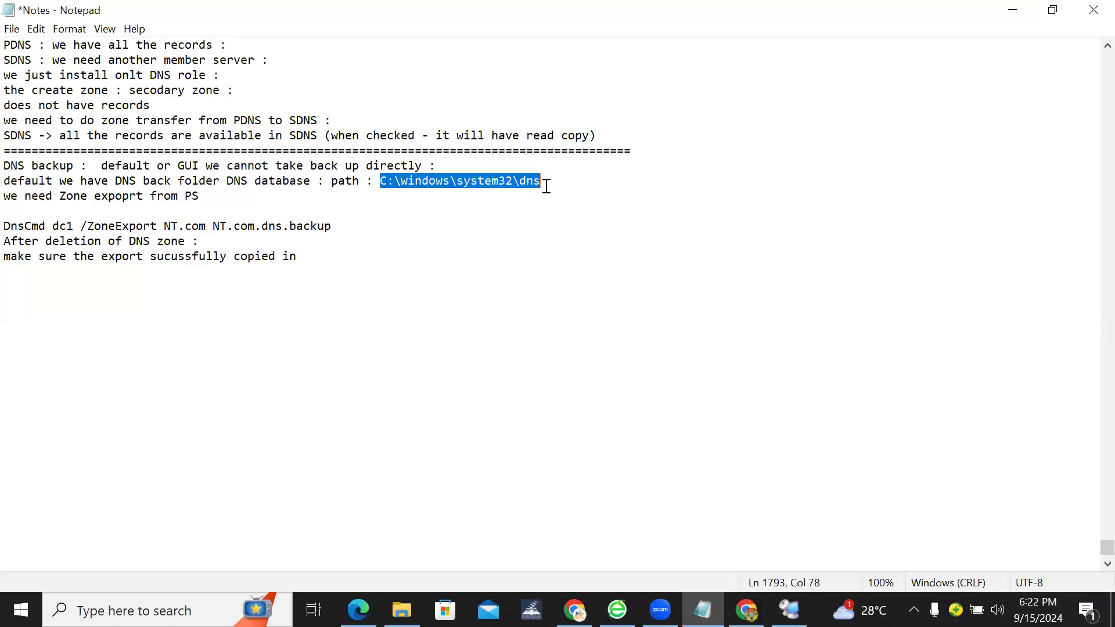
click(338, 253)
text(this path -)
key(ctrl+v)
key(Return)
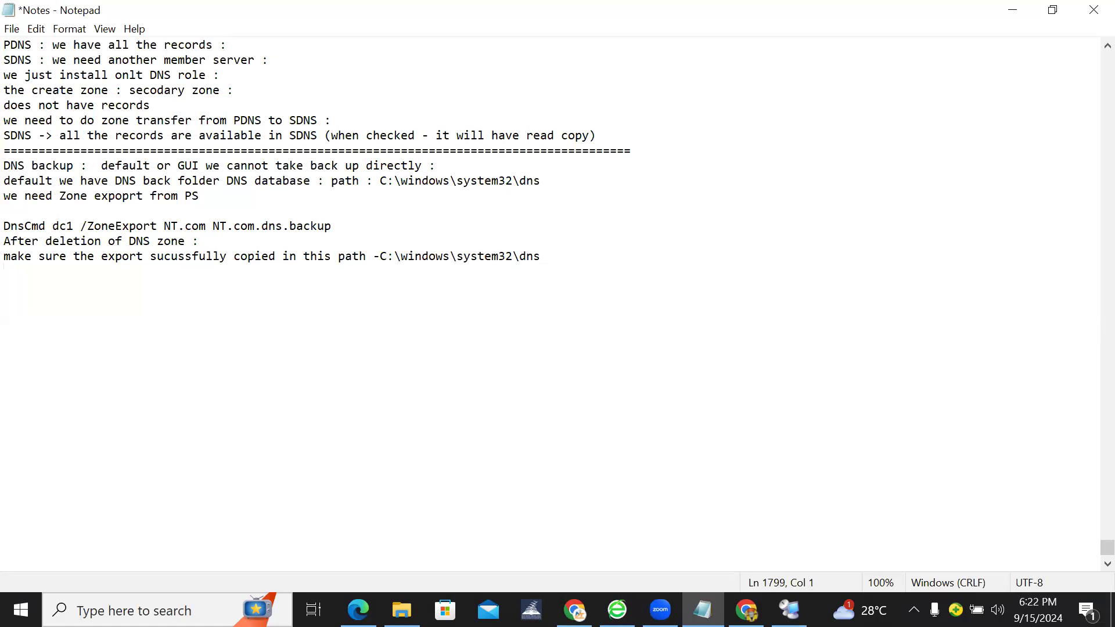
Add the heading "for restore - DNS zone :" to the notes with a row of equals signs above and below it.
text(=====================)
key(Return)
text(for resto)
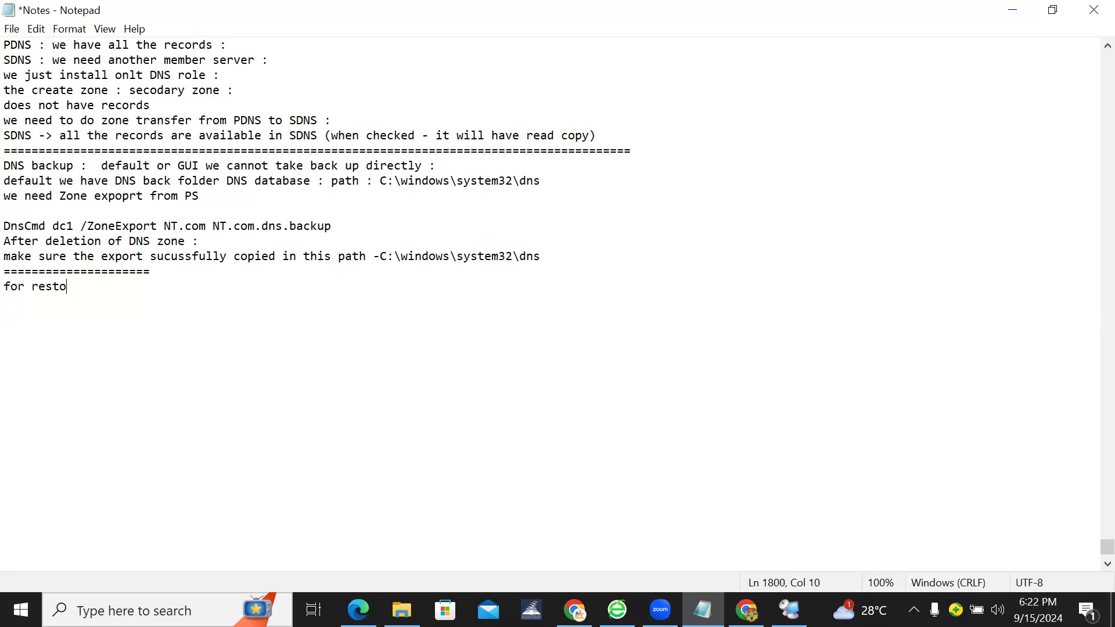
text(re - DNS zone :)
key(Return)
text(=)
scroll(316, 174, up, 1)
text(============================)
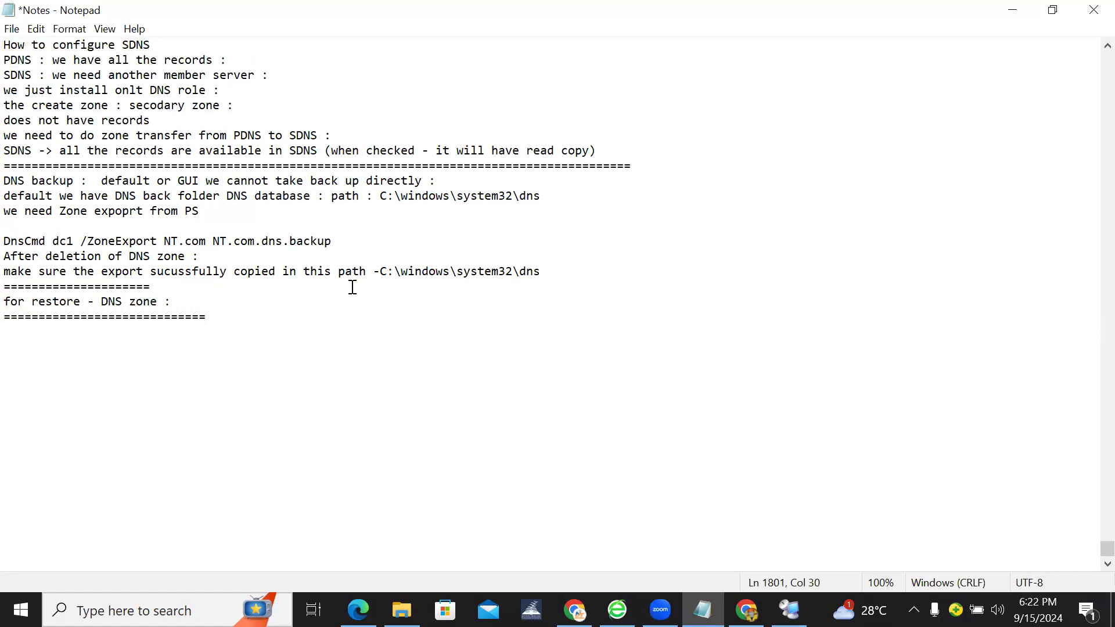
In DNS Manager on DC1-PDNS, start a new primary forward lookup zone named NT.com that is not stored in Active Directory.
click(789, 610)
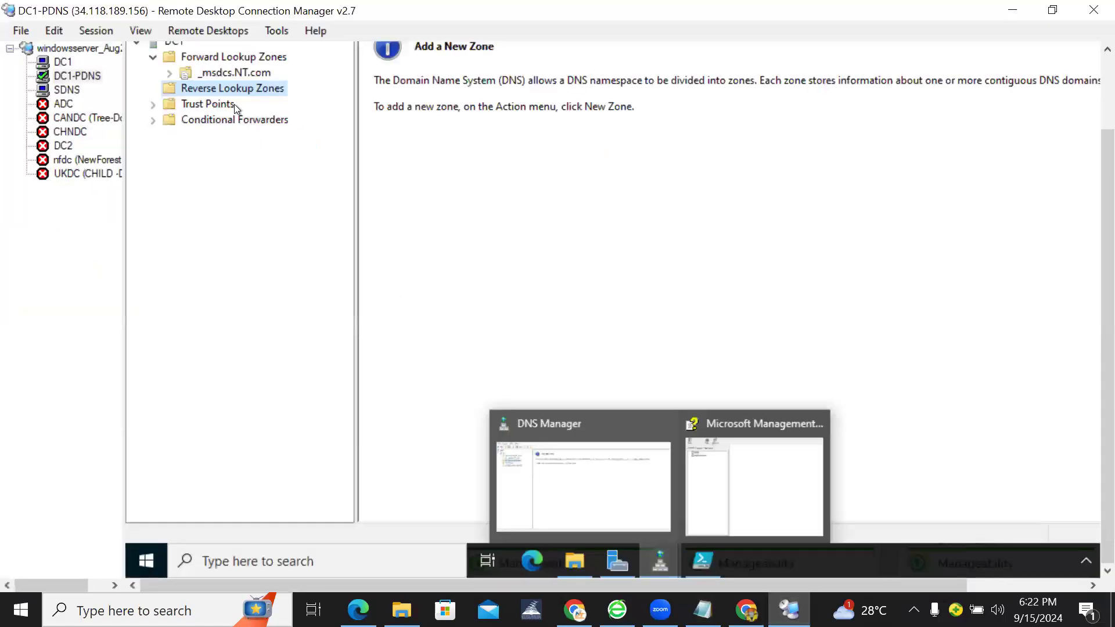
click(204, 57)
right_click(204, 56)
click(240, 68)
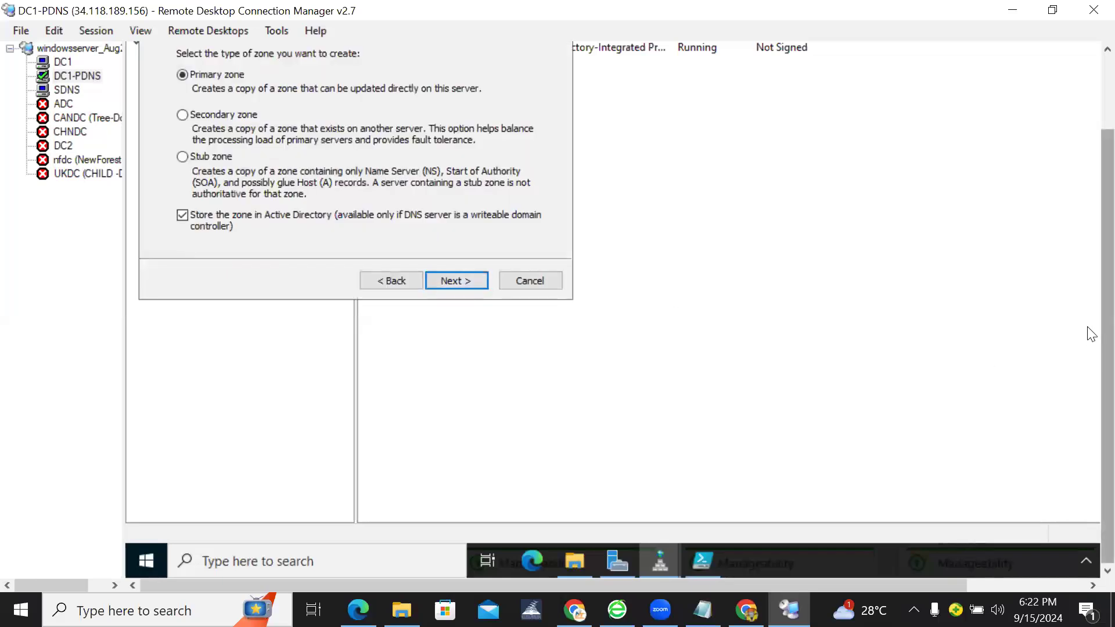
scroll(1087, 291, up, 2)
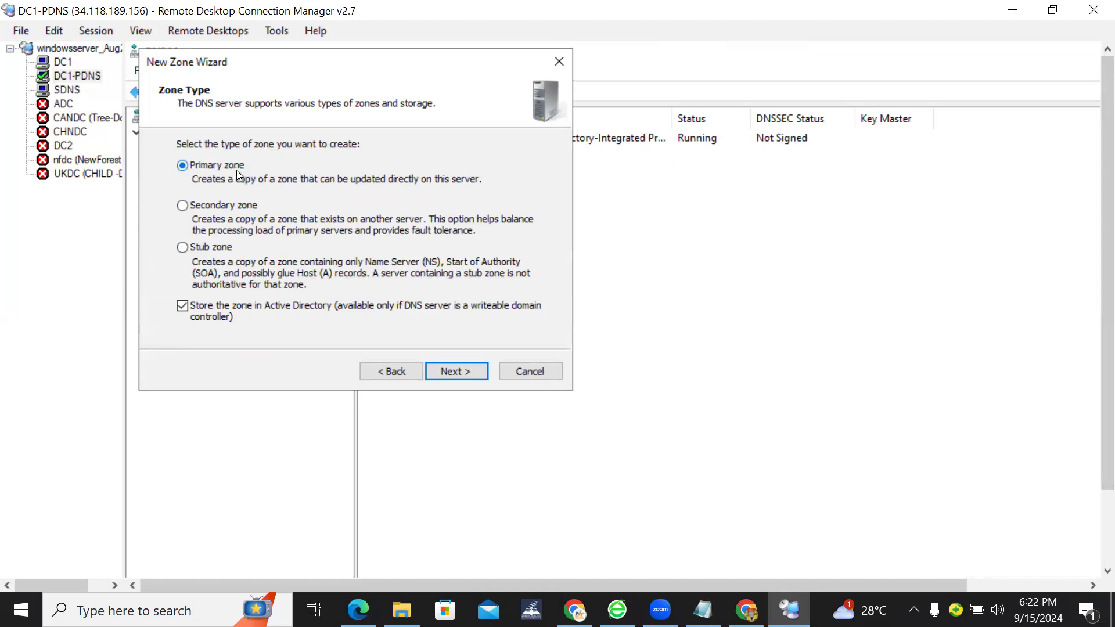
click(182, 309)
drag(260, 73, 300, 133)
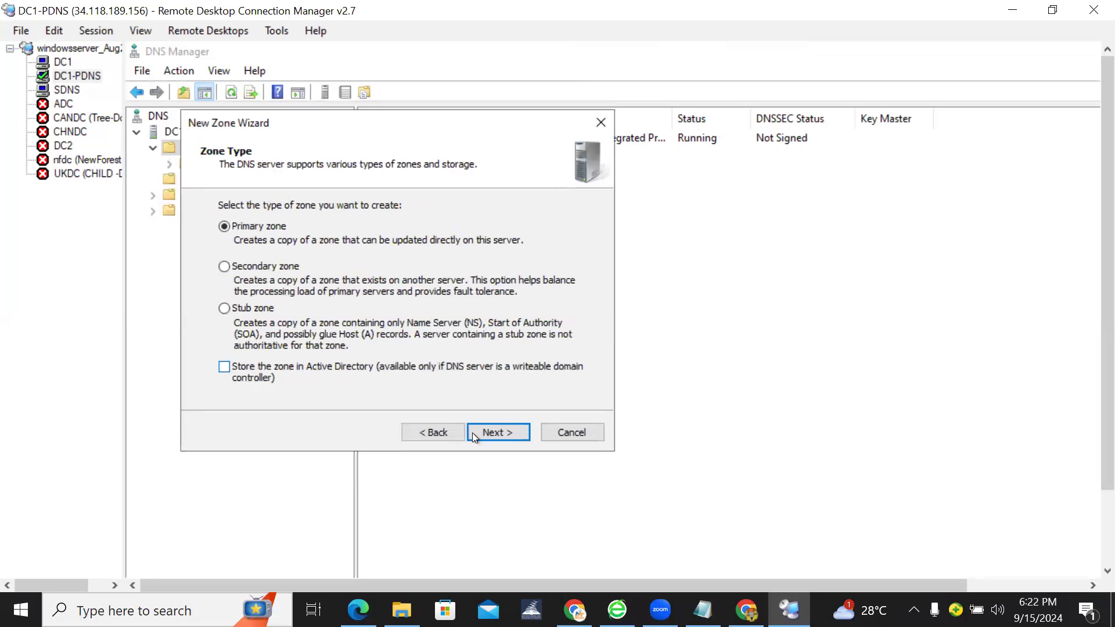
click(492, 435)
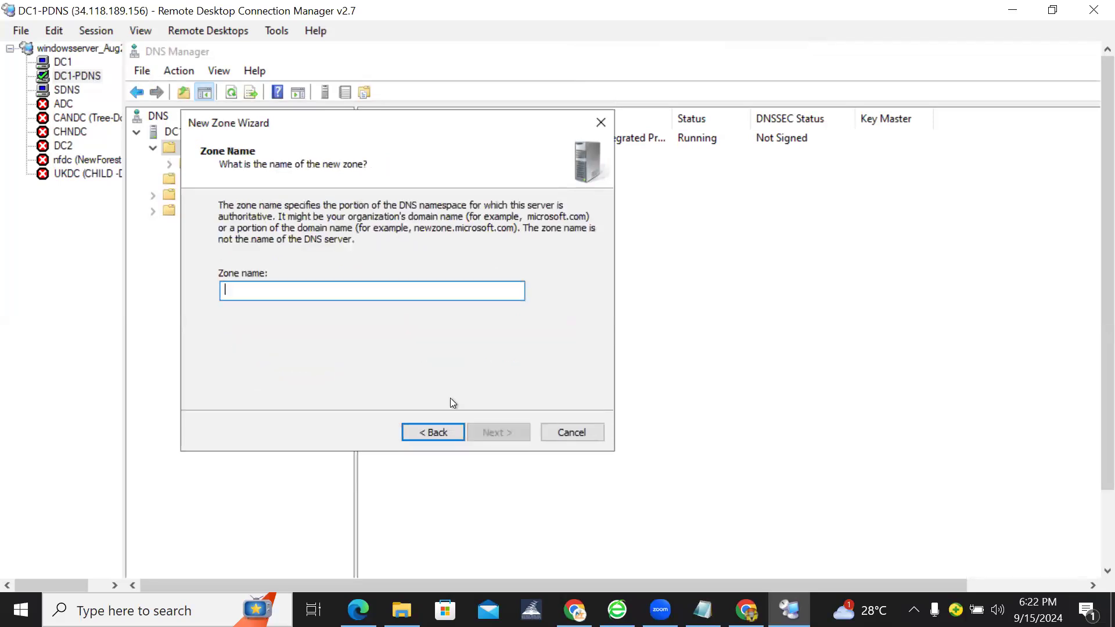
text(NT.com)
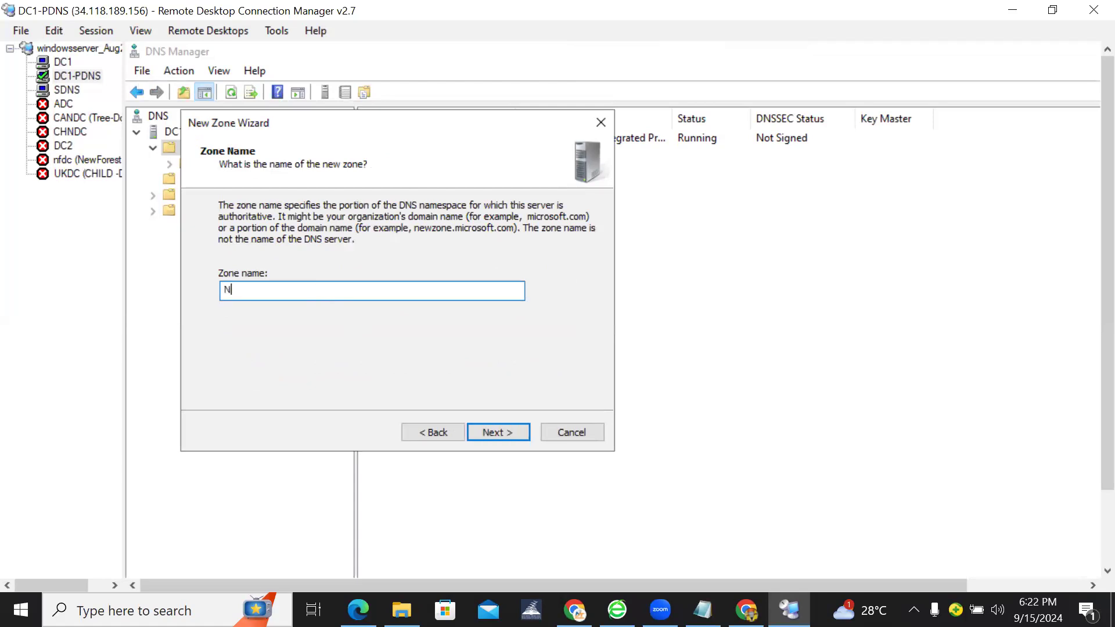
click(488, 436)
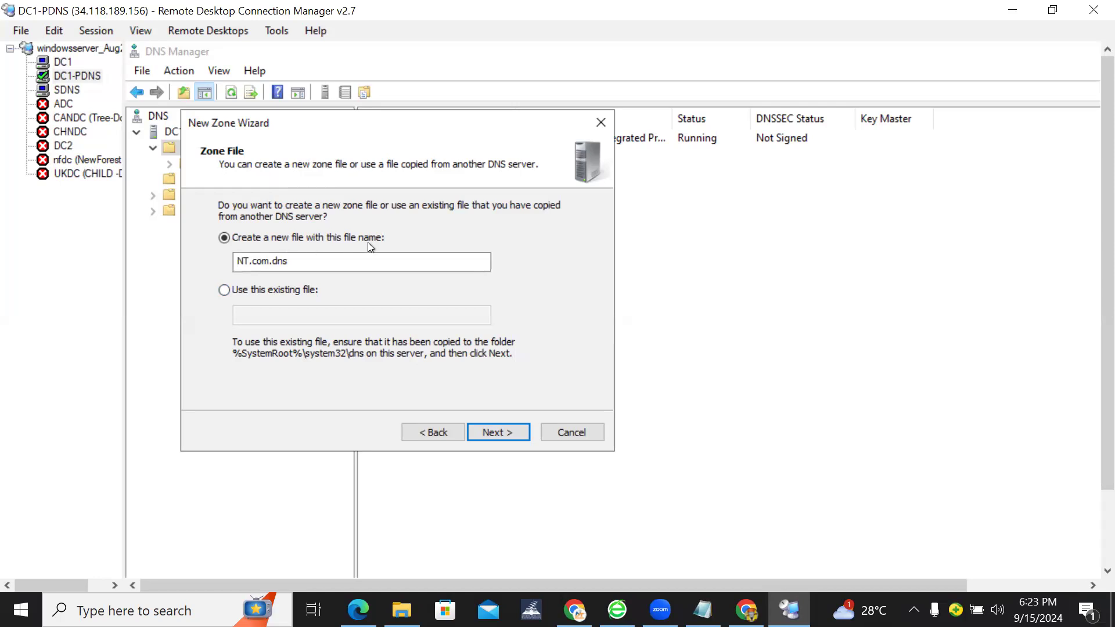
Have the new zone use the existing file NT.com.dns.backup and keep dynamic updates disallowed.
click(292, 292)
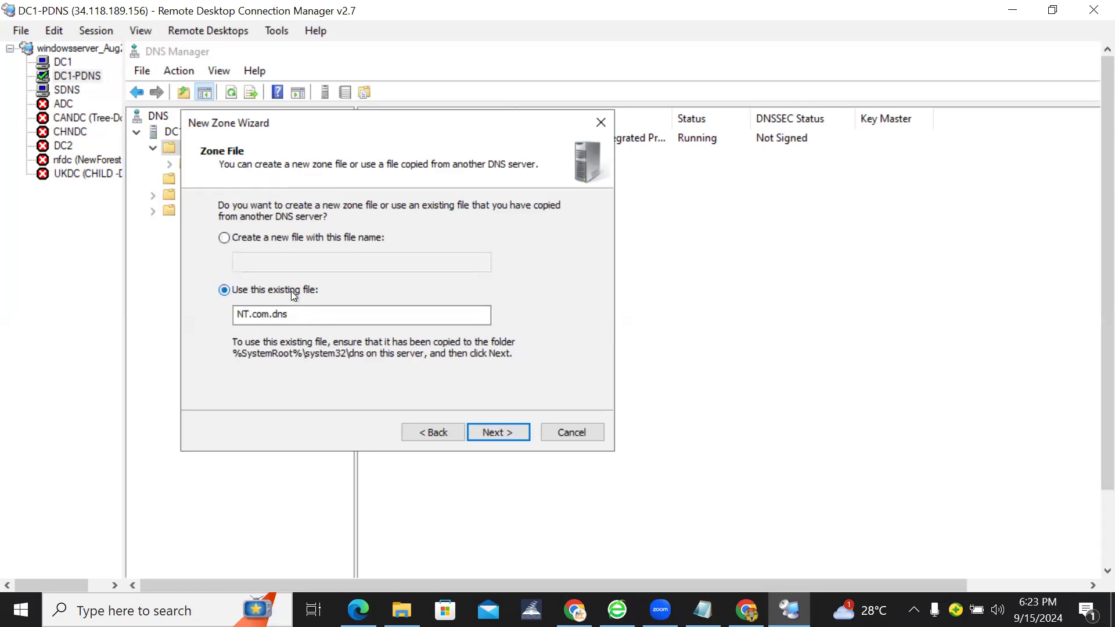
click(294, 321)
text(.)
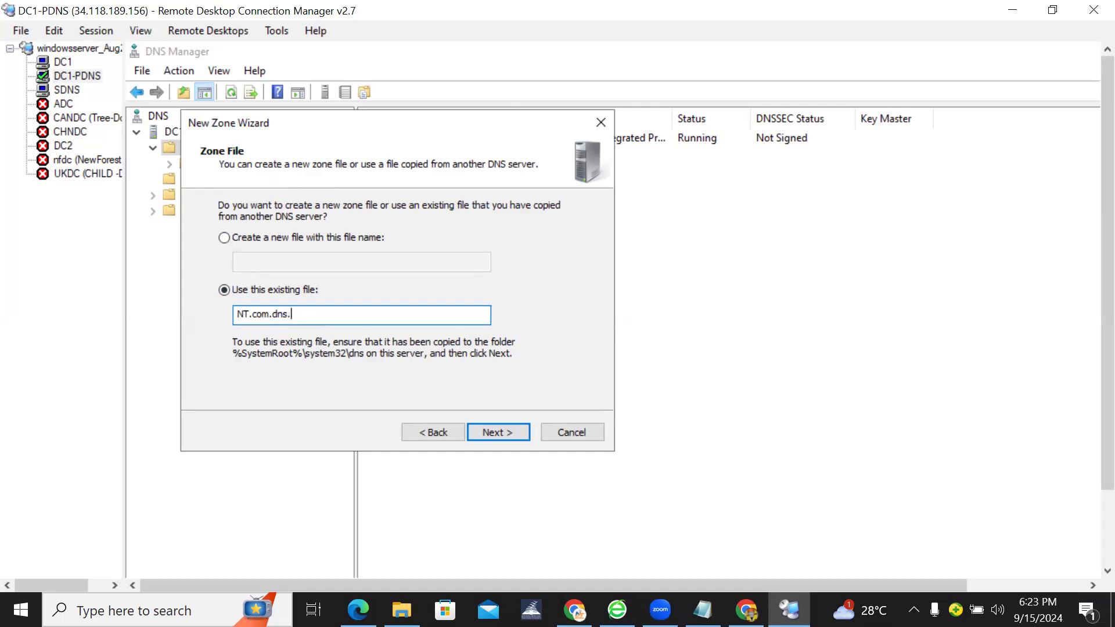
key(BackSpace)
text(.backup)
click(507, 437)
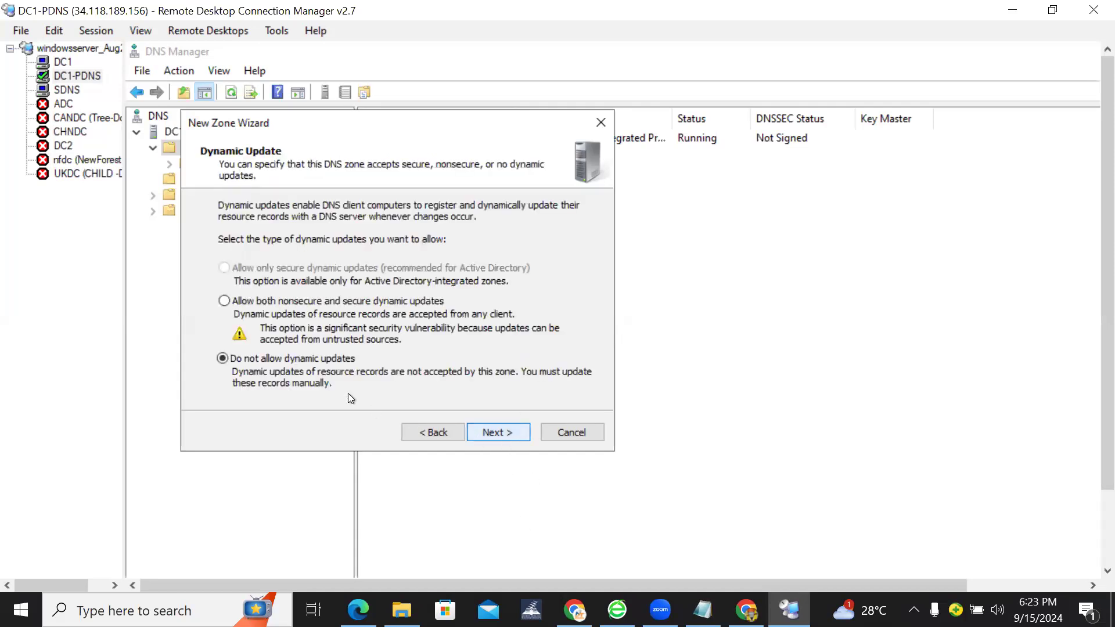
click(490, 433)
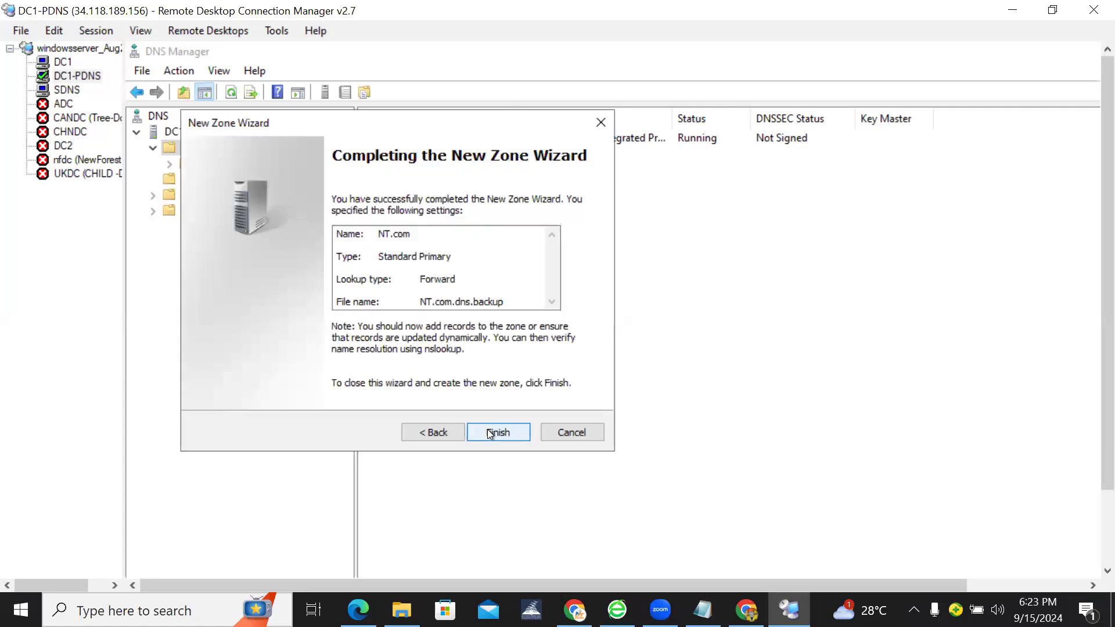
Finish creating the NT.com zone from its backup file and display the restored records.
click(490, 433)
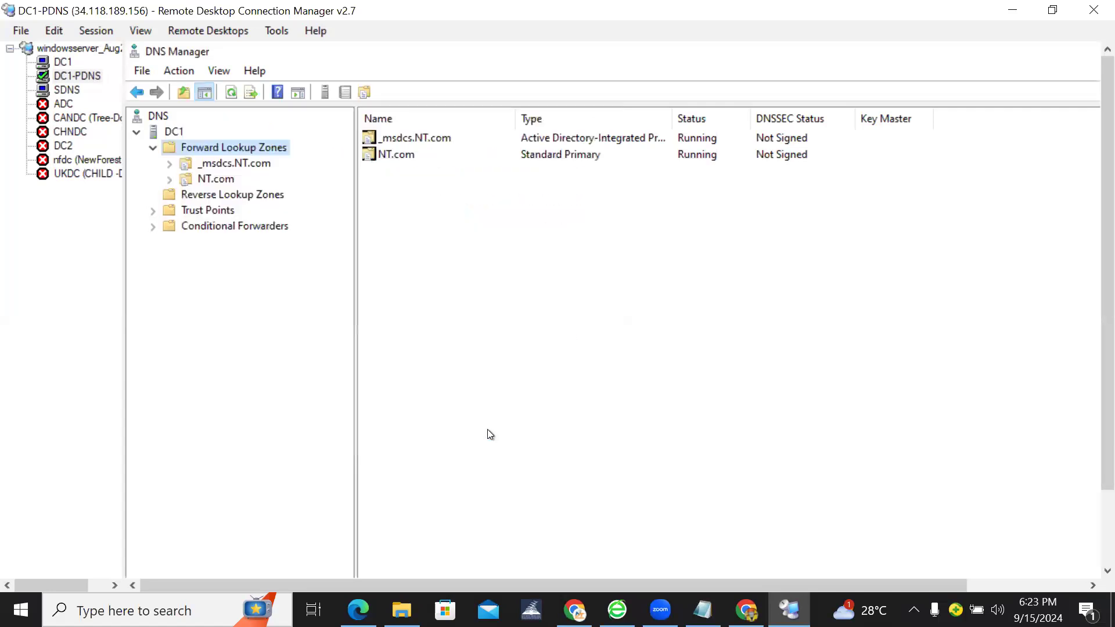
click(218, 180)
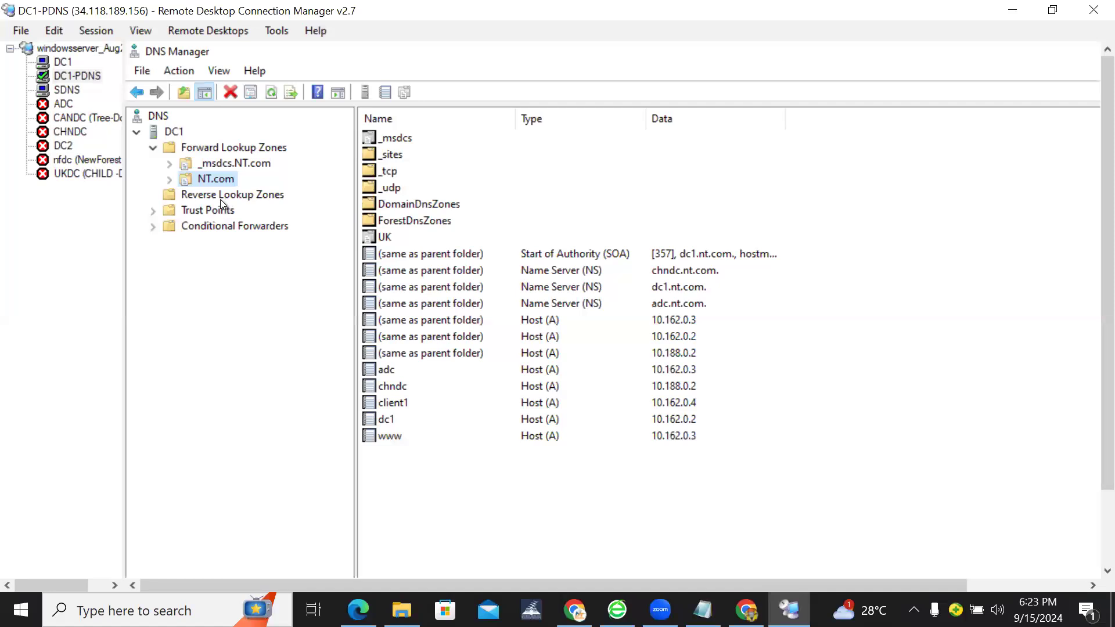
Start a new primary IPv4 reverse lookup zone with network ID 10.162.0 that is not stored in Active Directory.
click(221, 198)
right_click(221, 198)
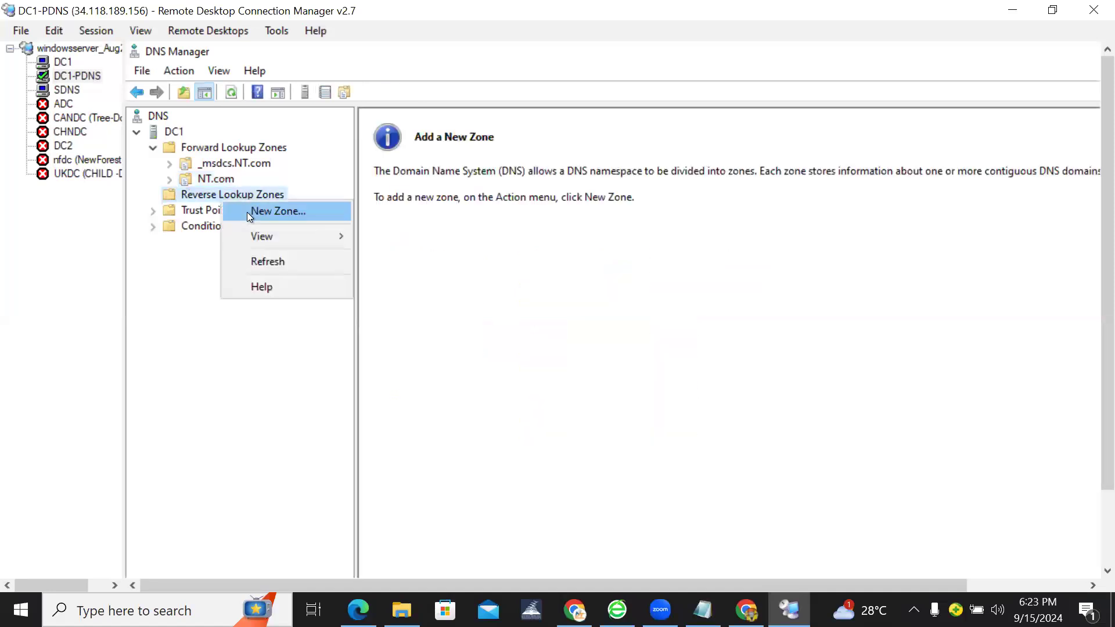
click(246, 212)
click(461, 369)
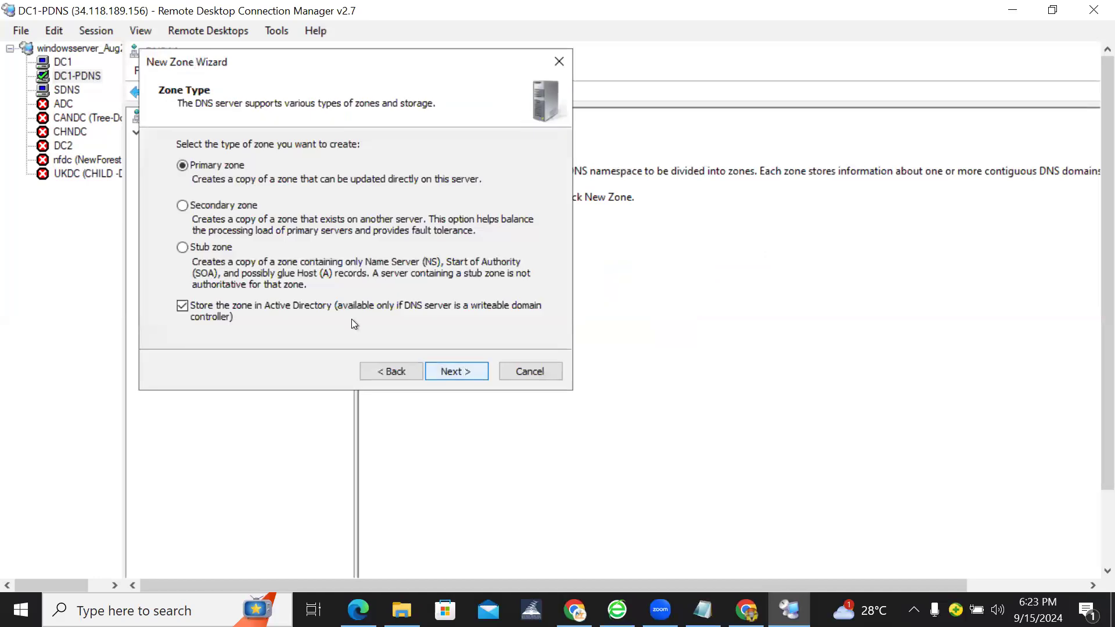
click(245, 304)
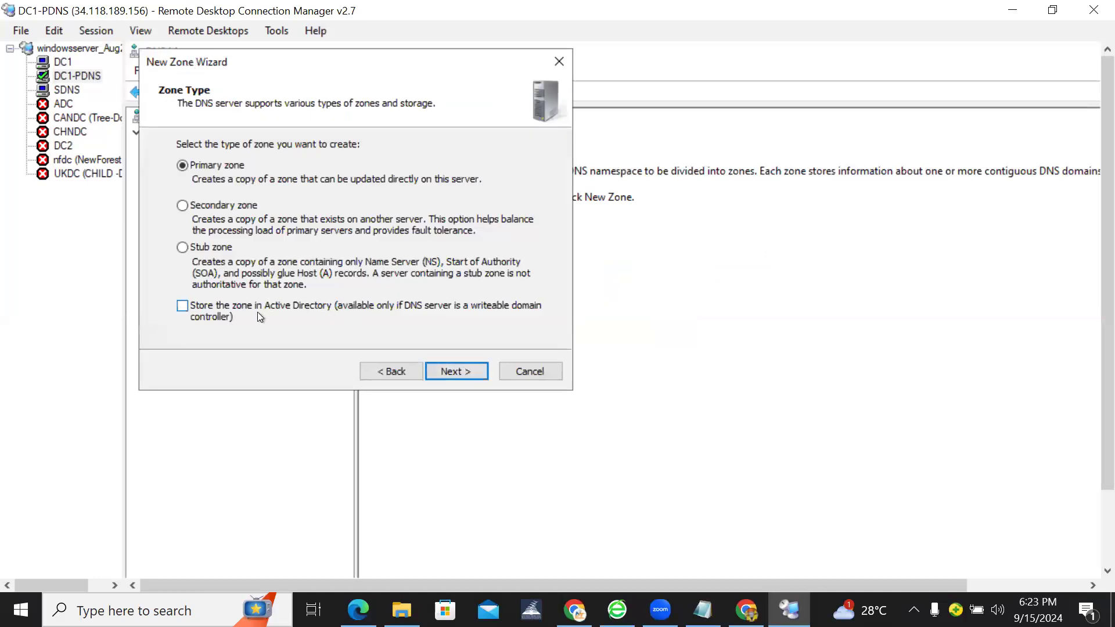
click(430, 371)
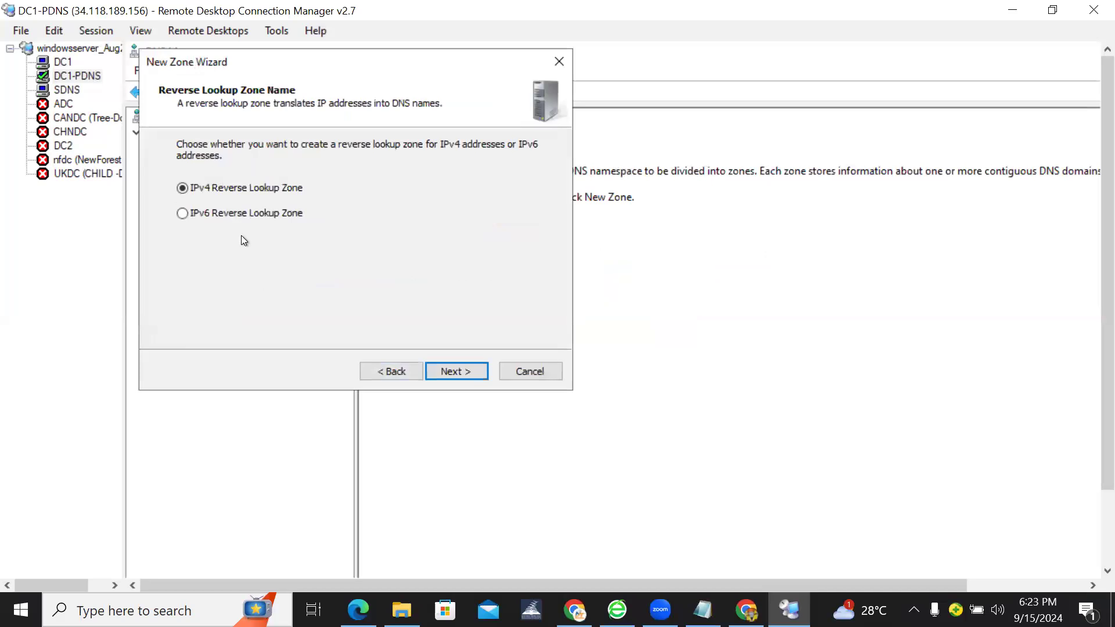
click(452, 370)
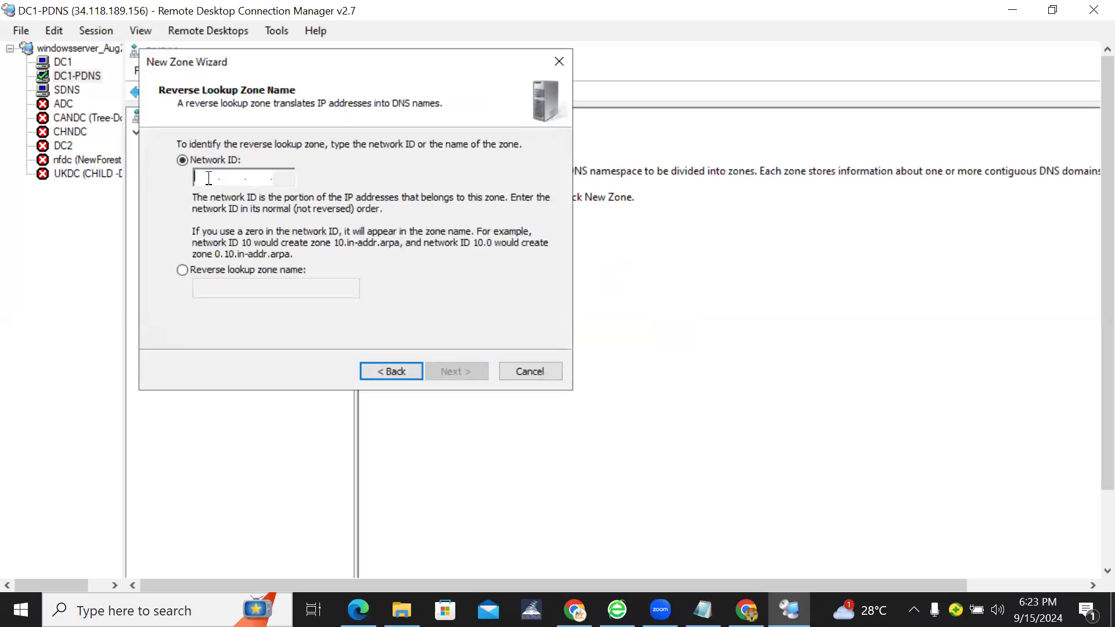
text(10)
text(620)
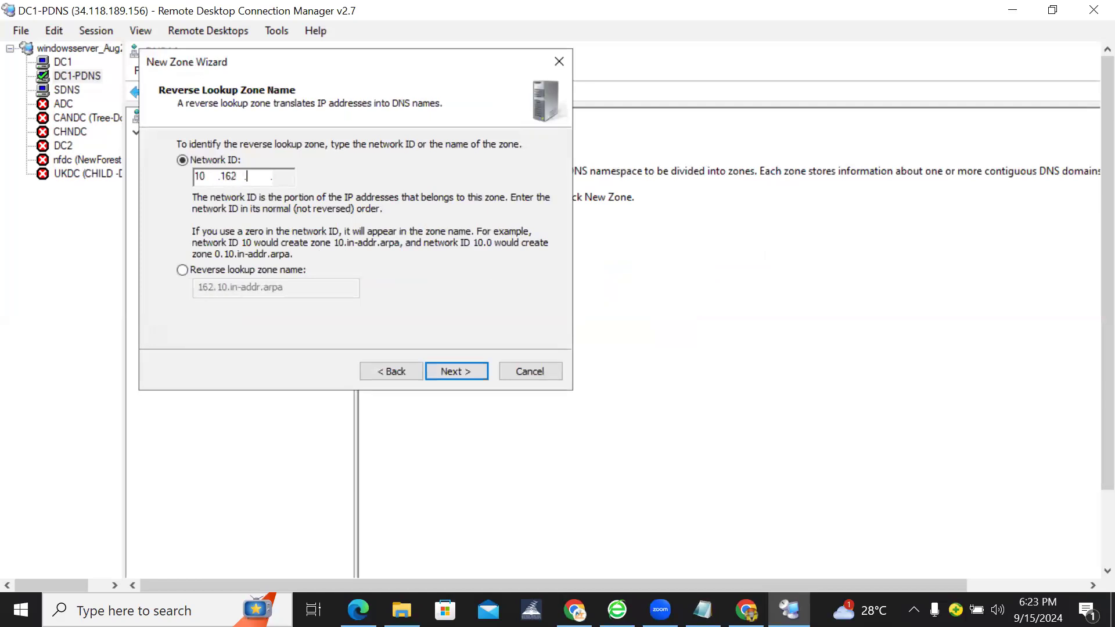
click(446, 372)
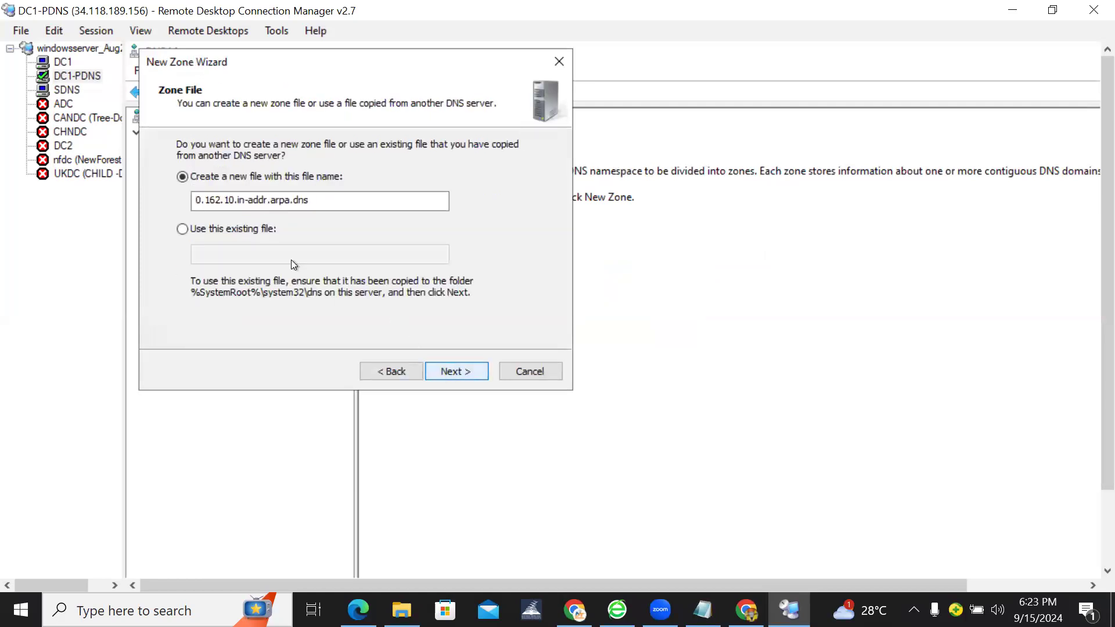
Try to create the reverse zone from the existing file 0.162.10.in-addr.arpa.dns, allowing both nonsecure and secure dynamic updates.
click(261, 230)
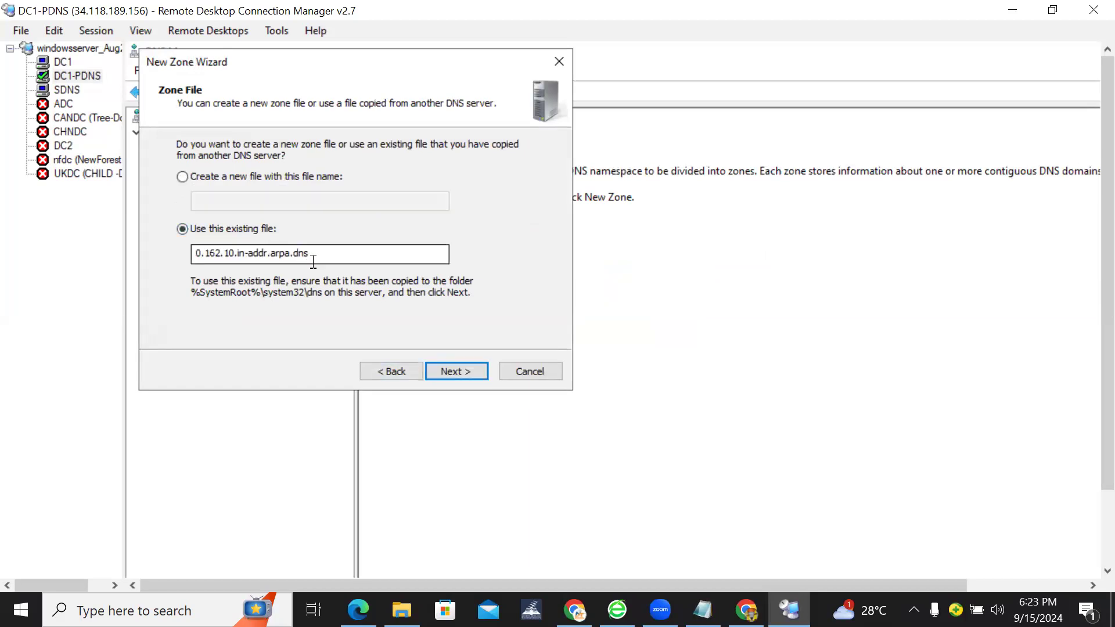
click(442, 372)
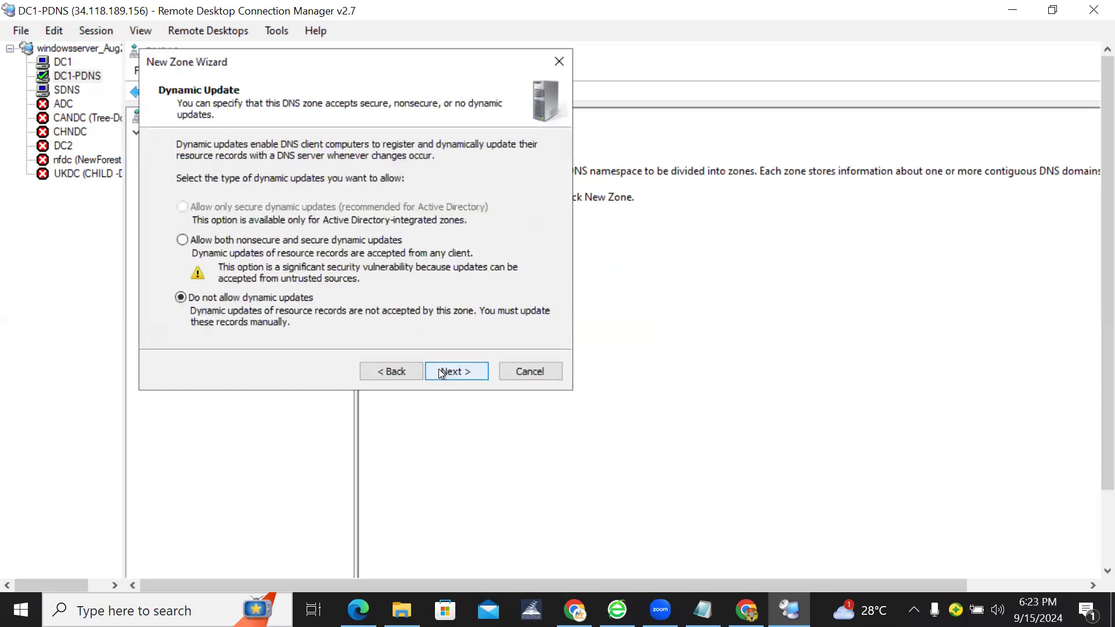
click(330, 240)
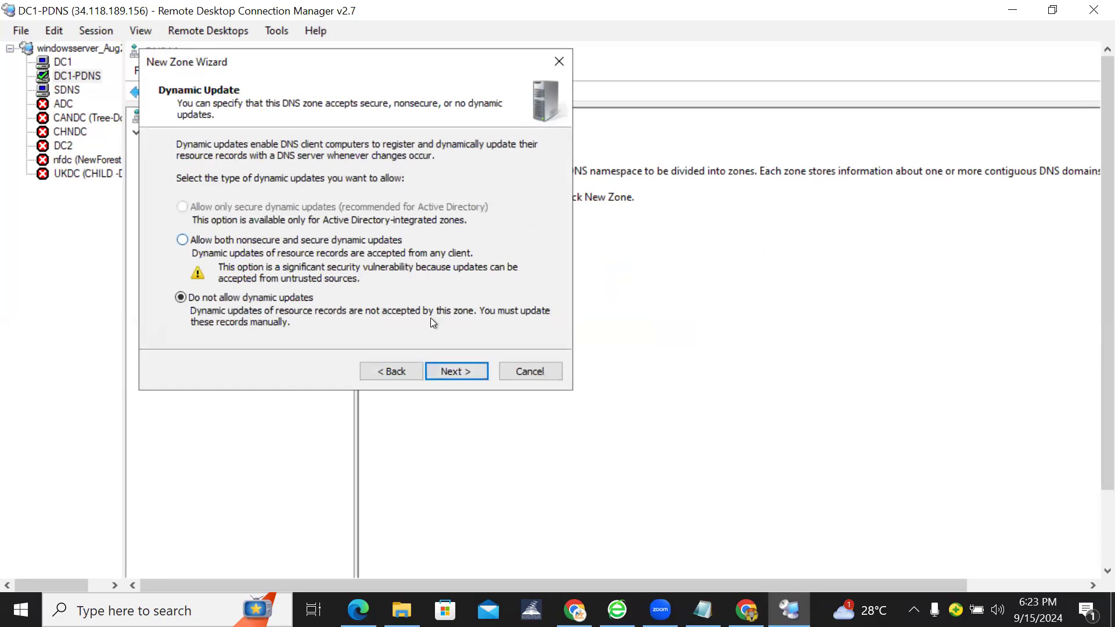
click(469, 370)
click(469, 370)
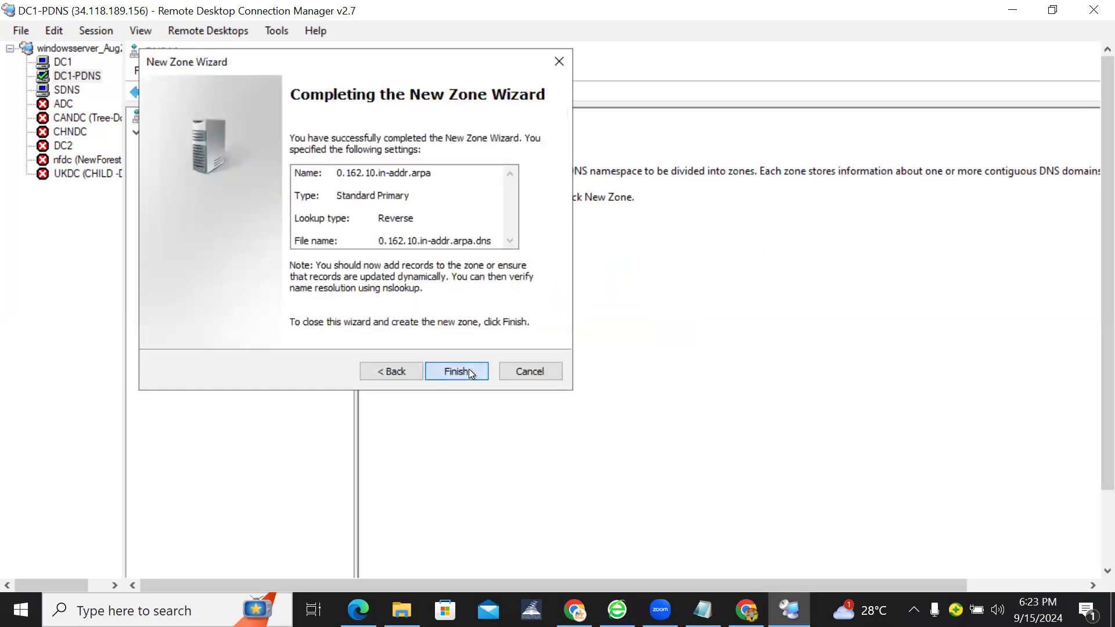
click(755, 408)
Go back and identify the zone by the reverse lookup zone name 0.162.10.in-addr.arpa, then try creating it again from the same file.
click(398, 375)
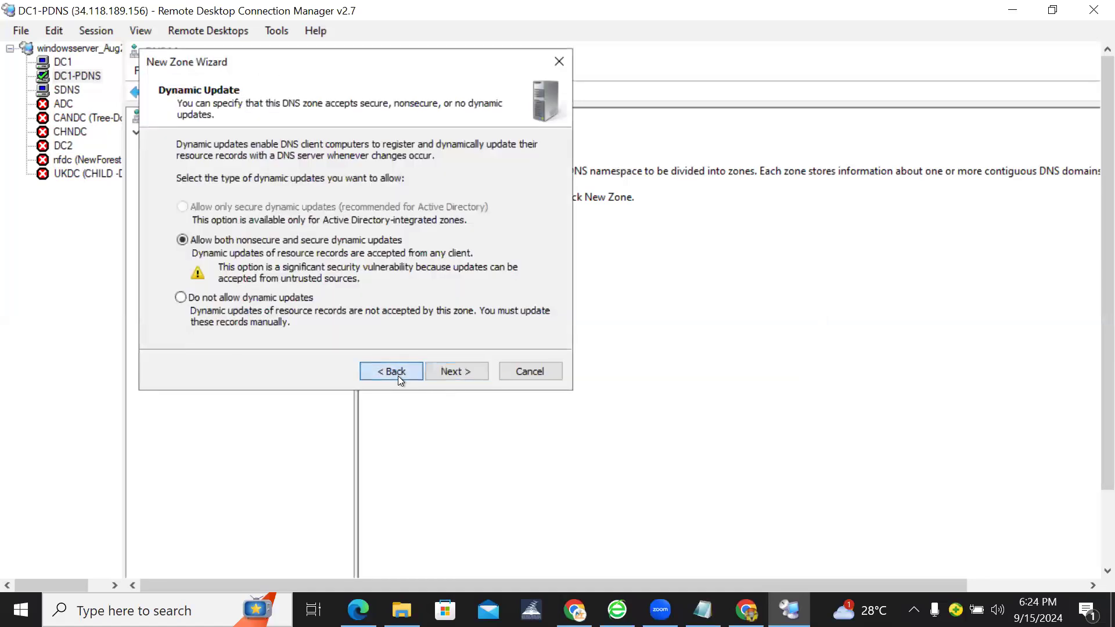
click(398, 375)
click(320, 257)
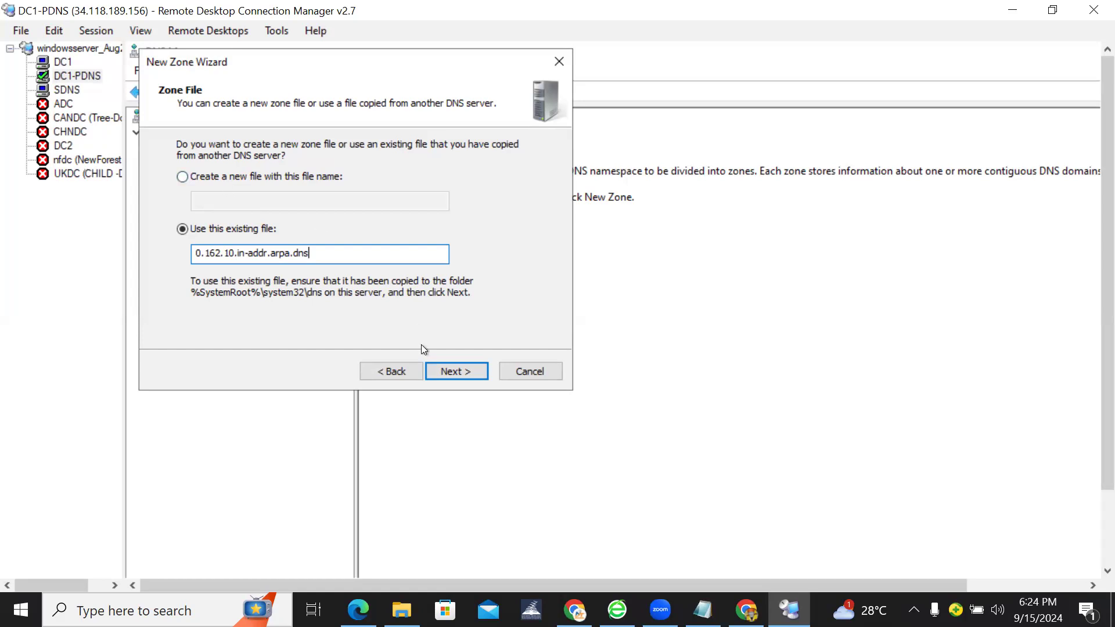
click(395, 371)
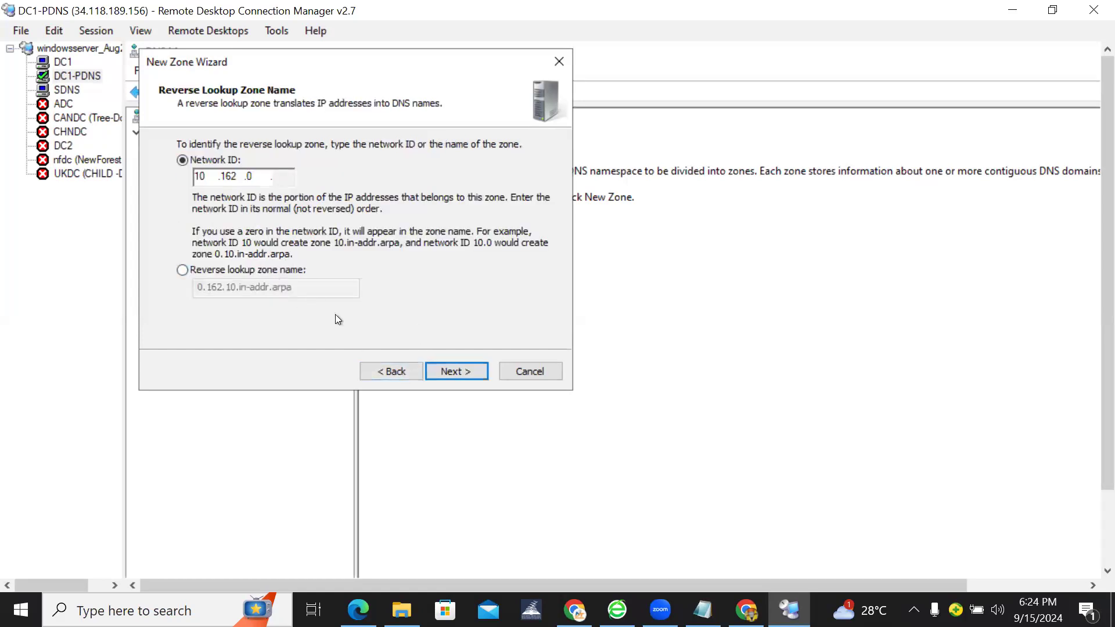
click(281, 271)
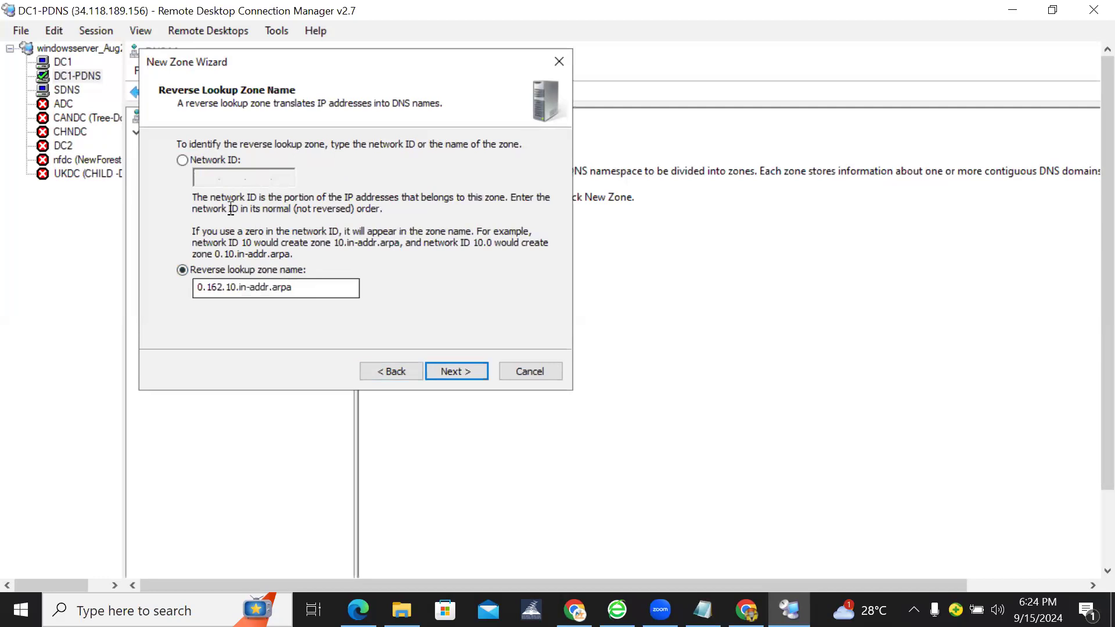
click(440, 375)
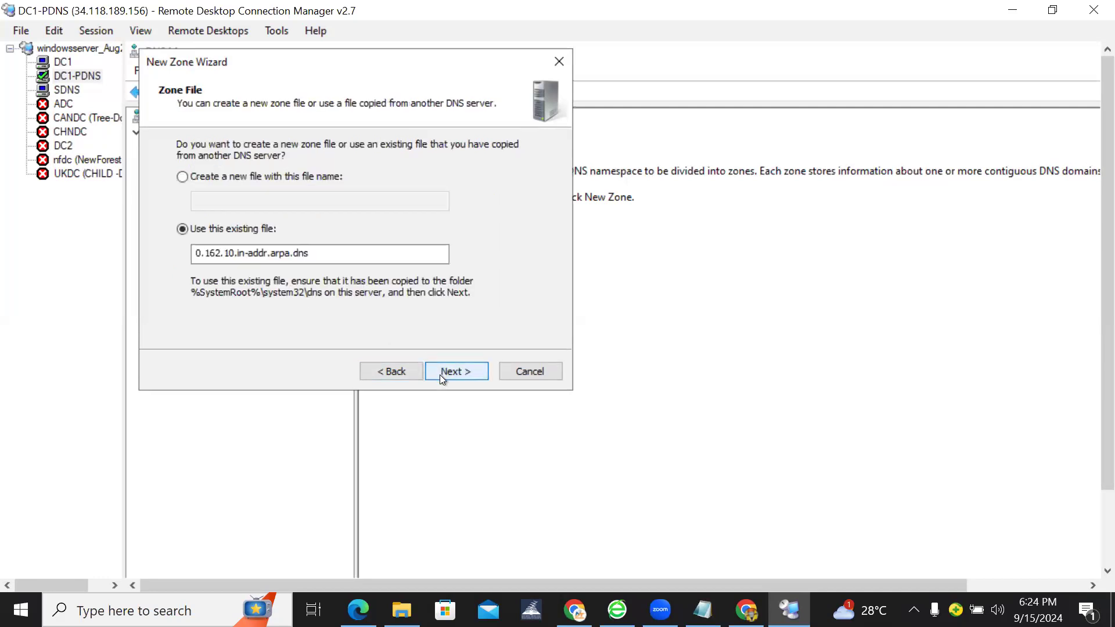
click(441, 375)
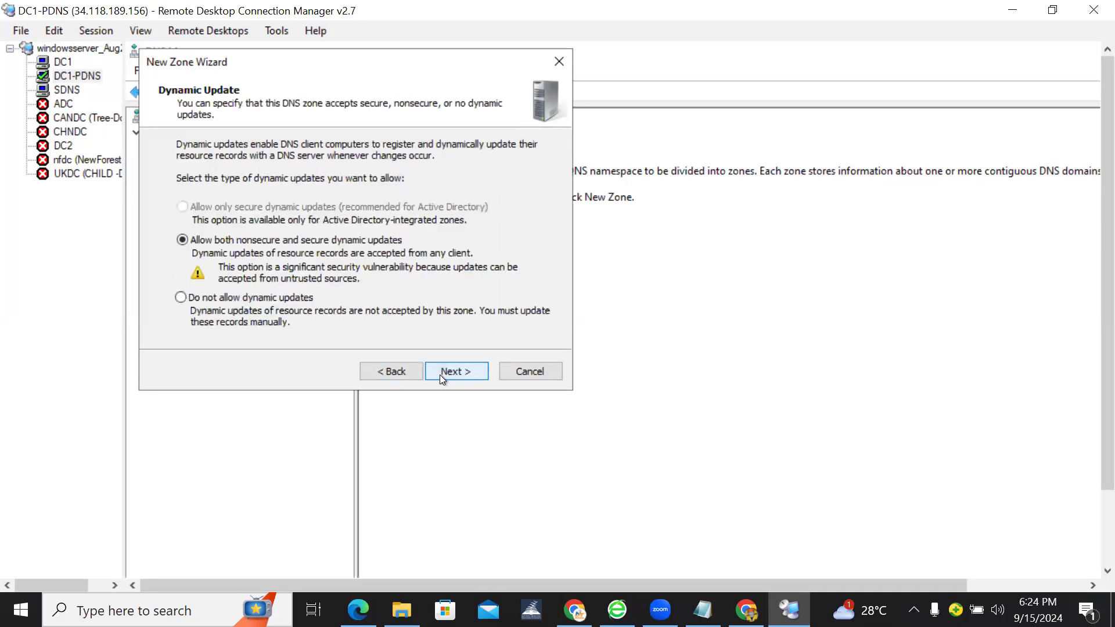
click(440, 375)
click(440, 374)
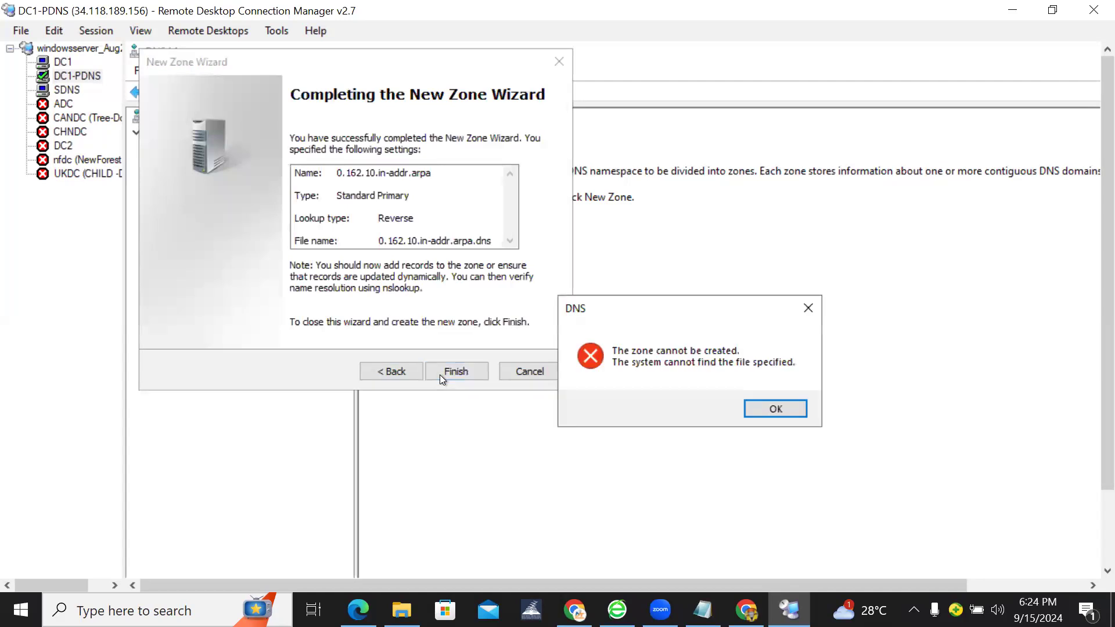
click(765, 409)
Go back to the zone type, keep an IPv4 primary zone outside Active Directory, and identify it again by network ID 10.162.0.
click(398, 380)
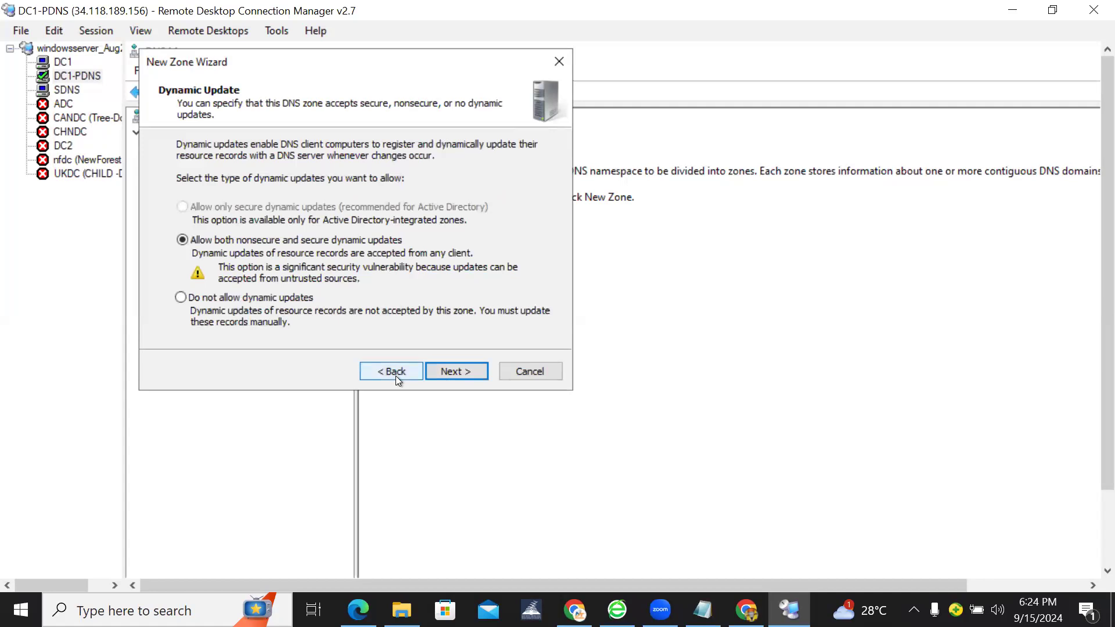
click(398, 381)
click(396, 375)
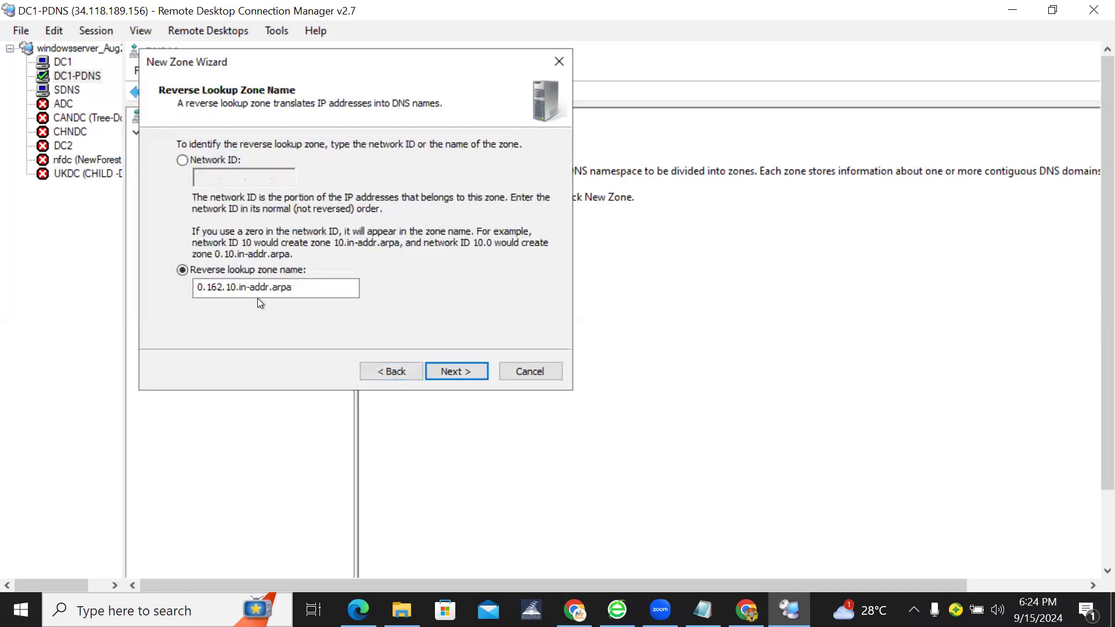
click(388, 377)
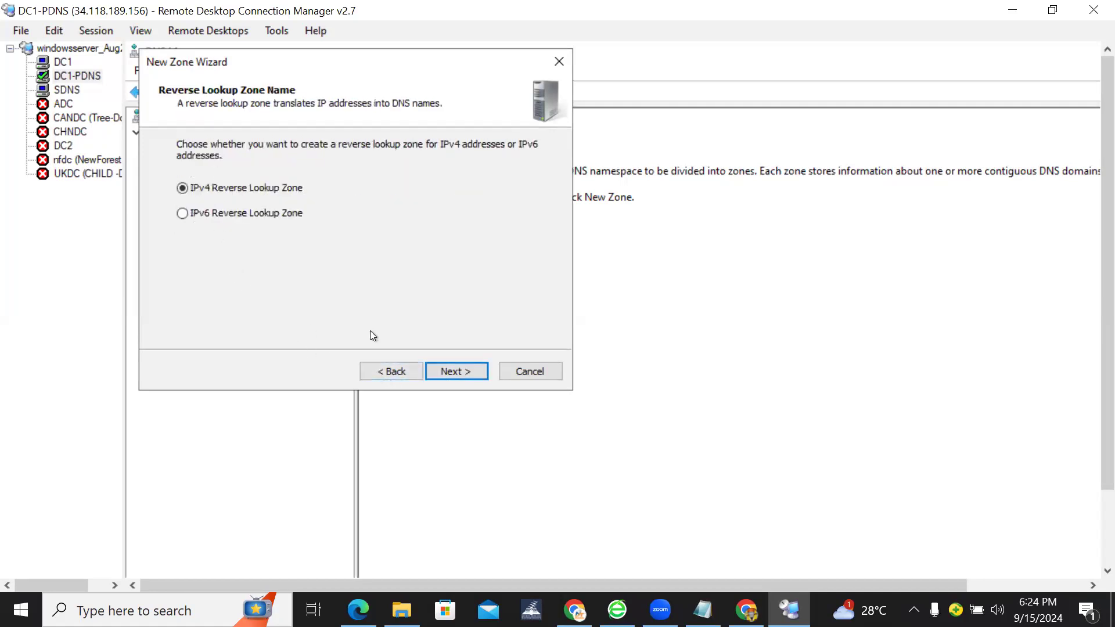
click(386, 370)
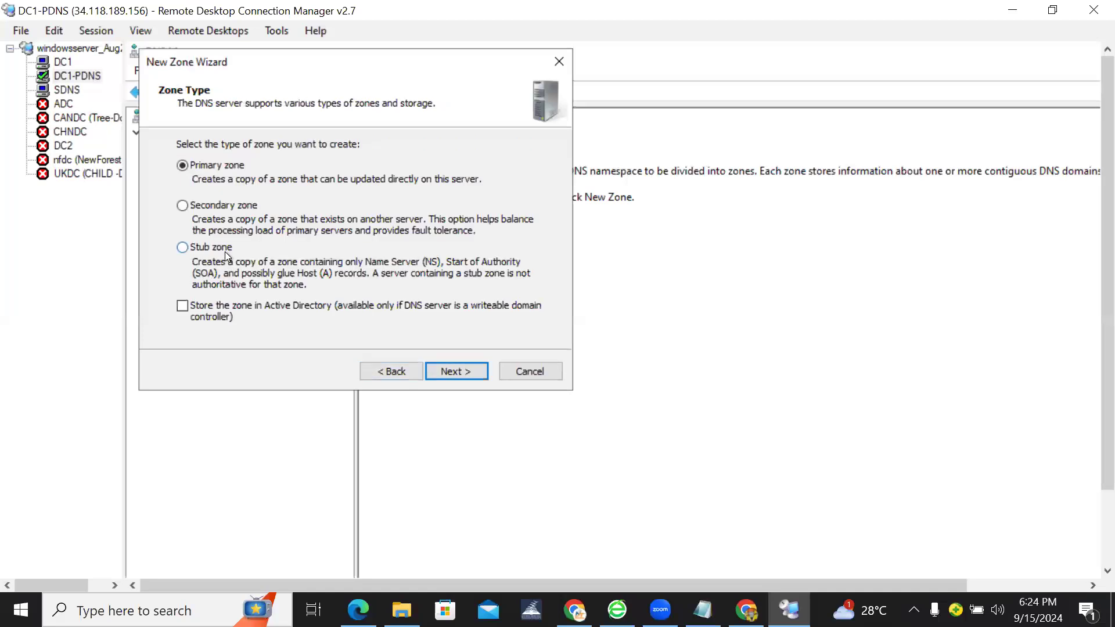
click(450, 375)
click(451, 375)
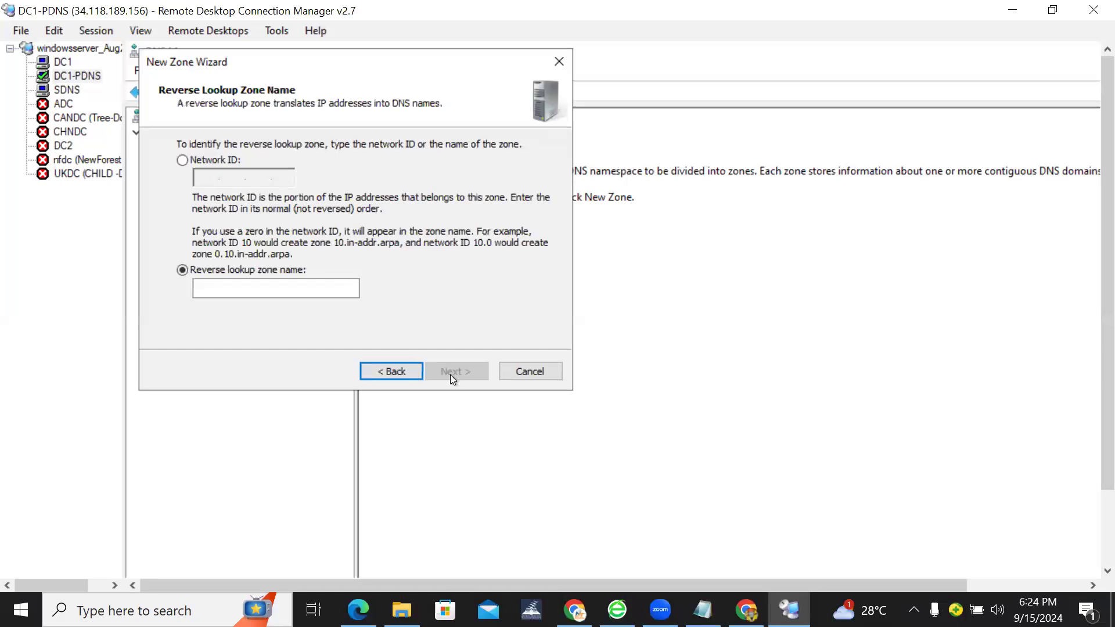
click(193, 161)
click(209, 178)
text(10 .162 . .)
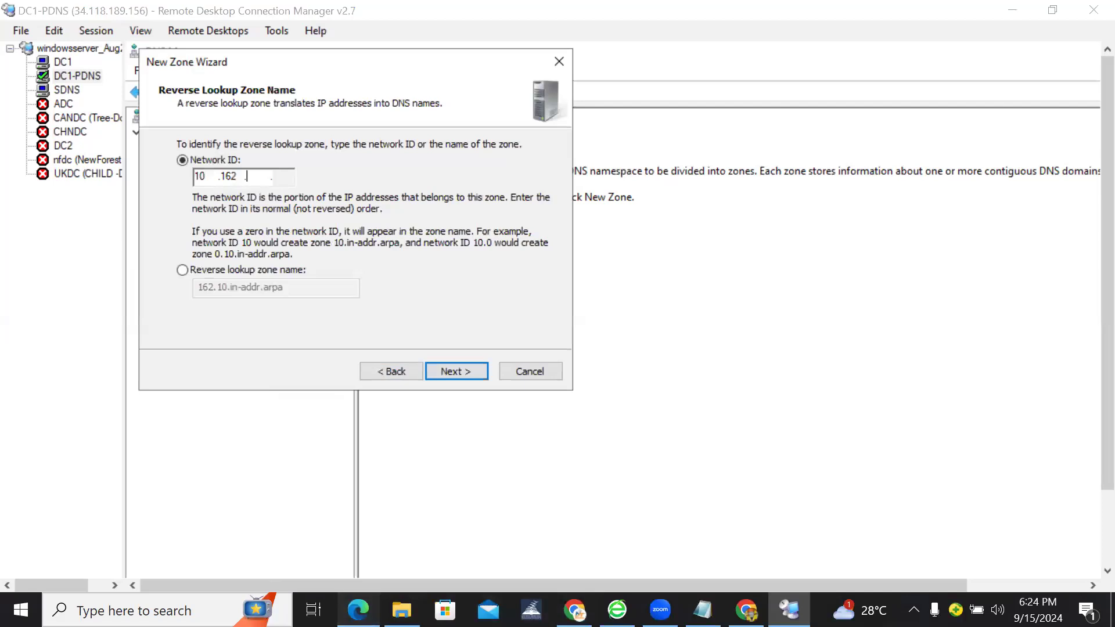
key(alt+Tab)
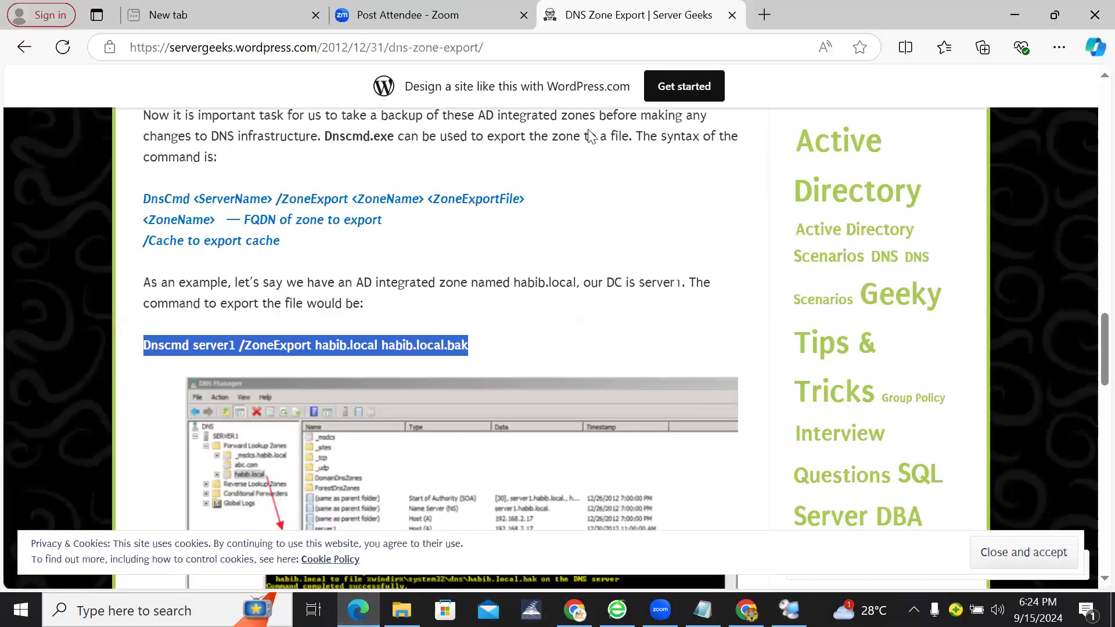
key(alt+Tab)
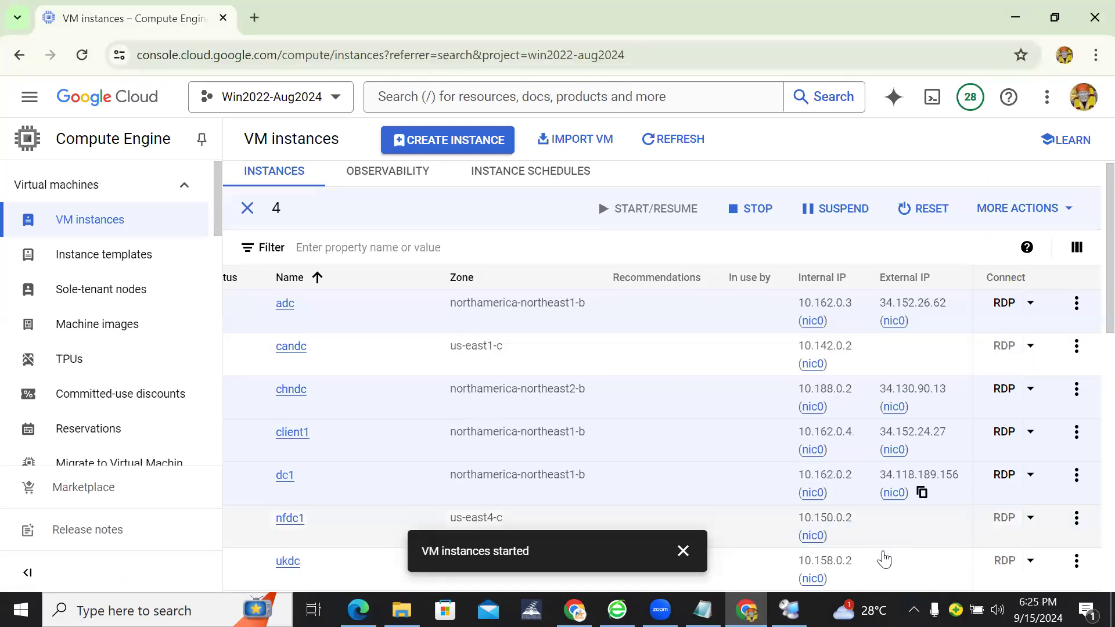
click(789, 610)
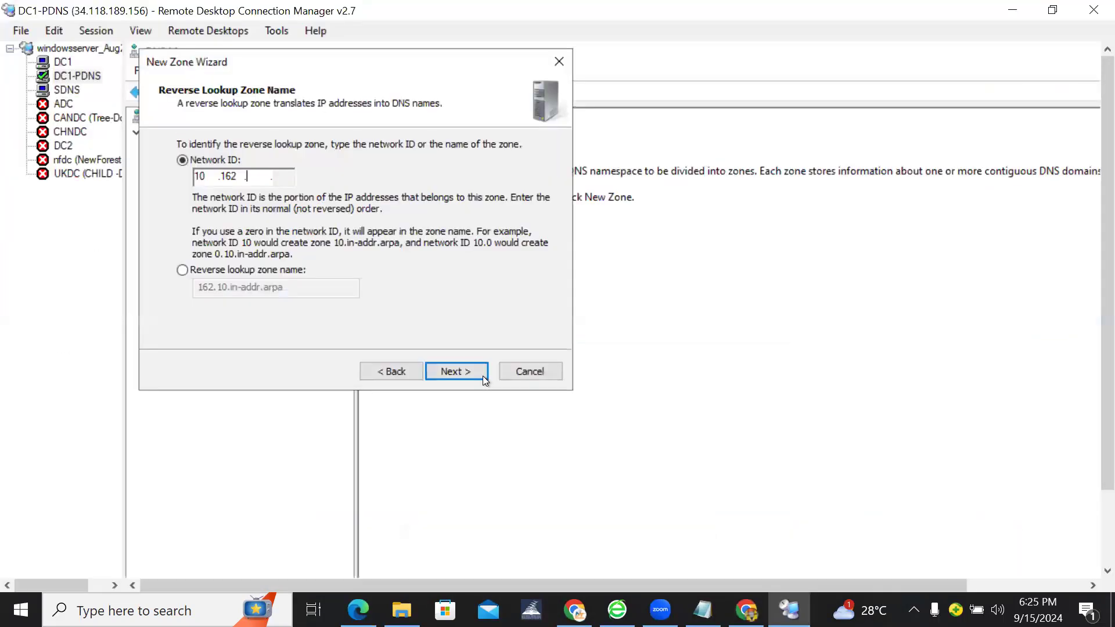
text(0)
click(482, 381)
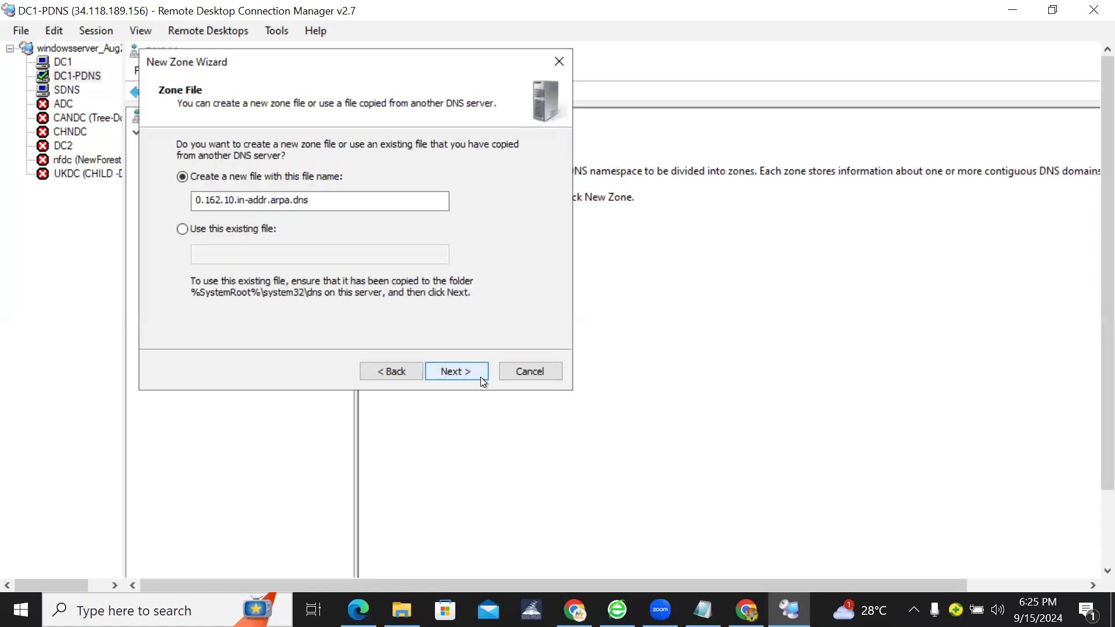
Try to create the reverse zone from the existing file 0.162.10.in-addr.arpa.dns.backup, and cancel the New Zone Wizard.
click(266, 232)
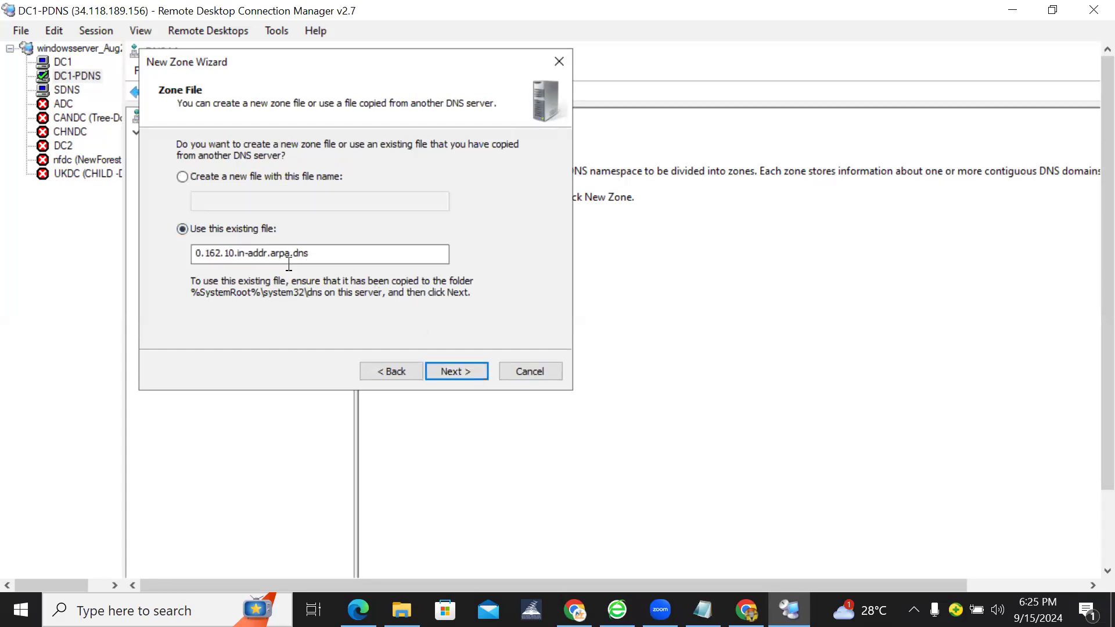
click(315, 255)
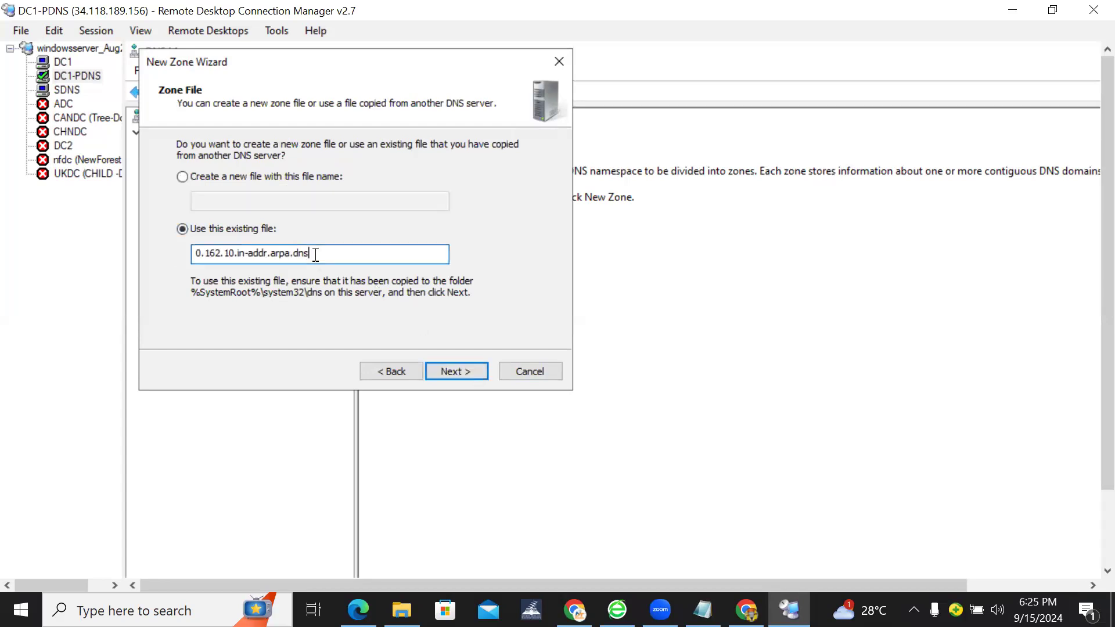
text(.backup)
click(467, 366)
click(467, 370)
click(467, 370)
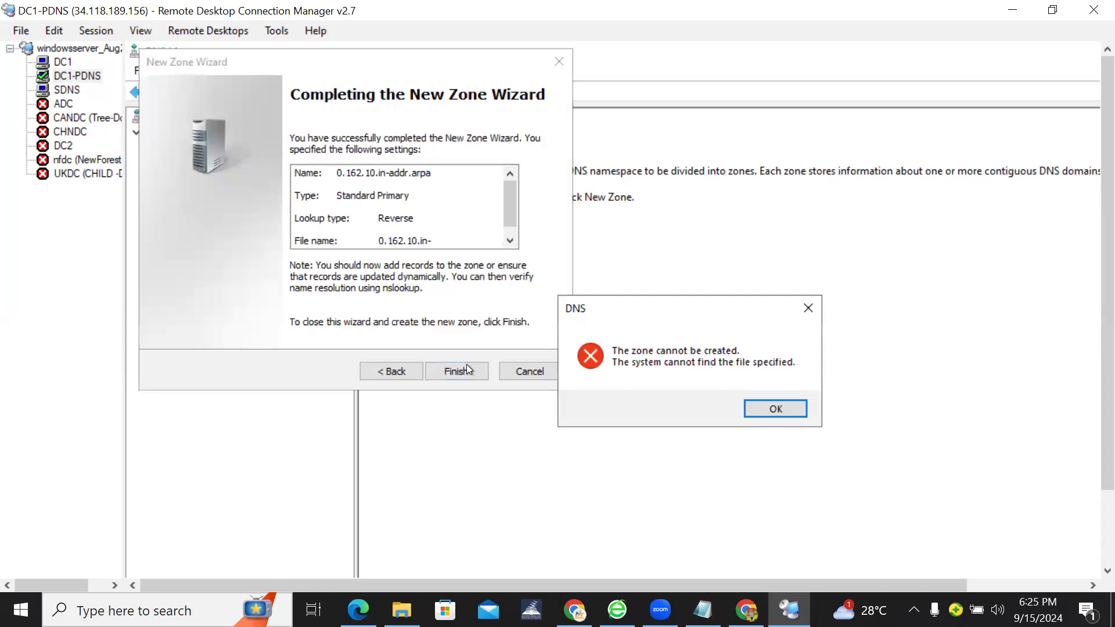
click(767, 406)
click(528, 374)
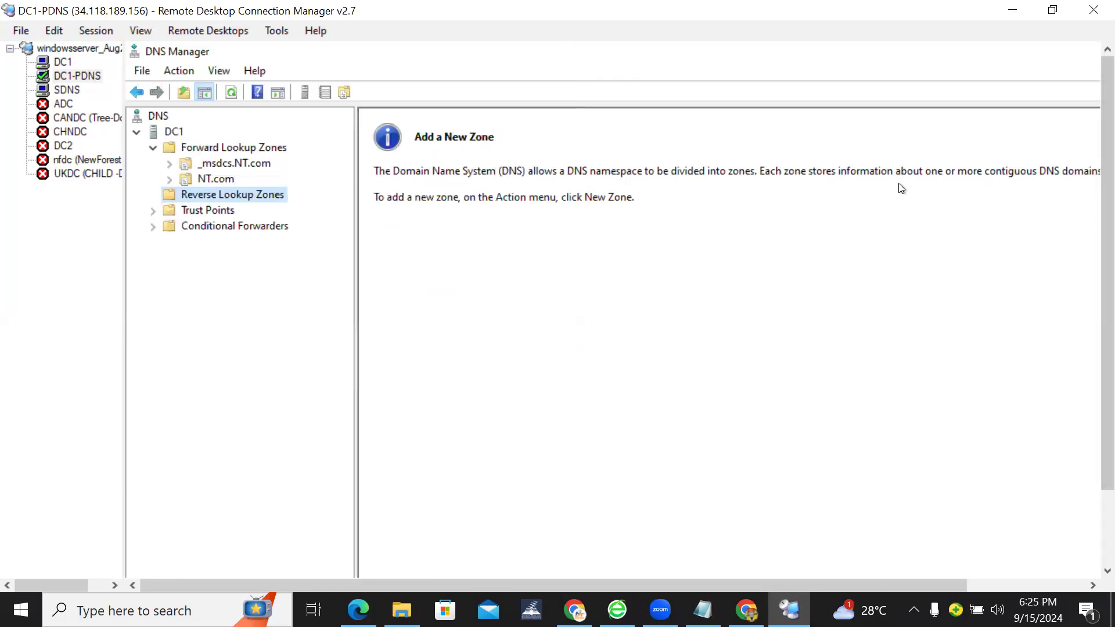
Reopen the NT.com forward lookup zone and refresh its records to check the restore.
click(218, 179)
click(272, 93)
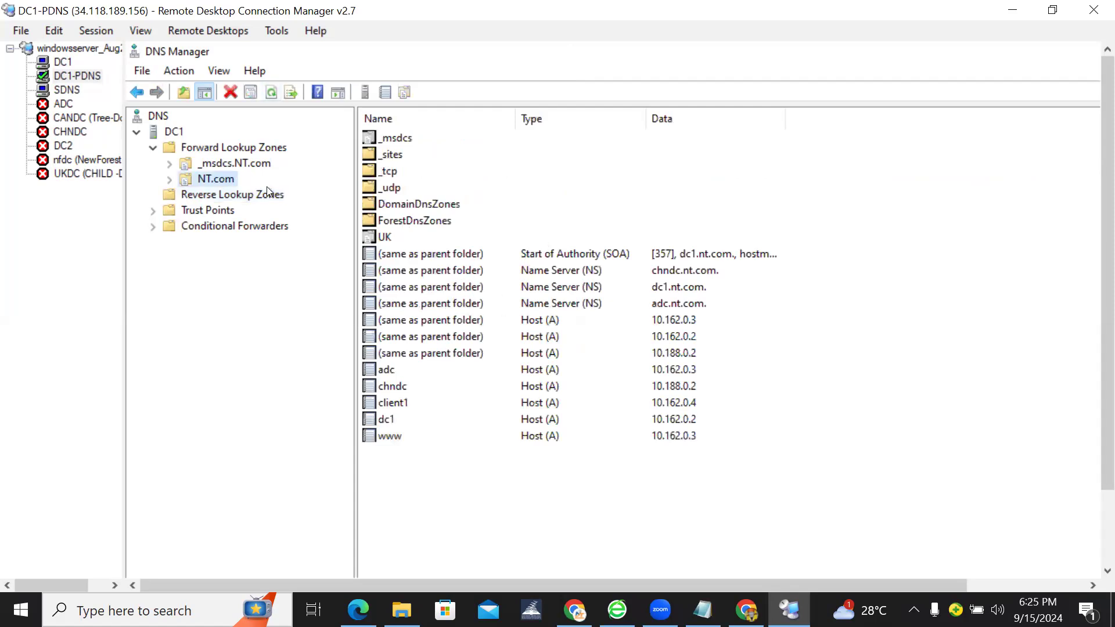
Open the NT.com zone's properties and review its dynamic update options and available zone types, keeping it a primary zone.
right_click(231, 179)
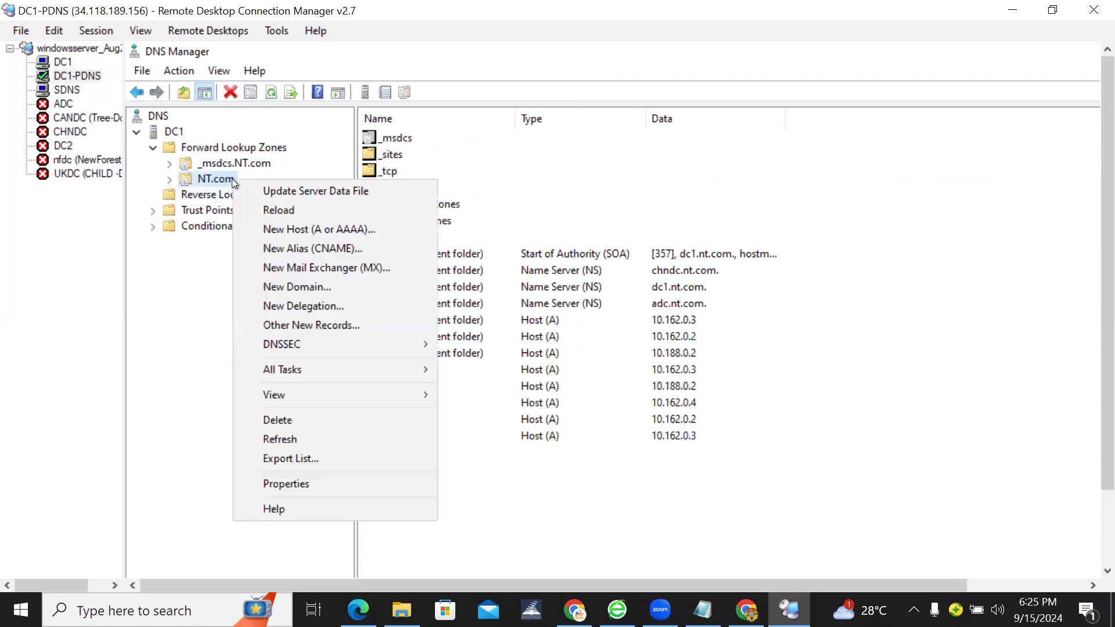
click(269, 490)
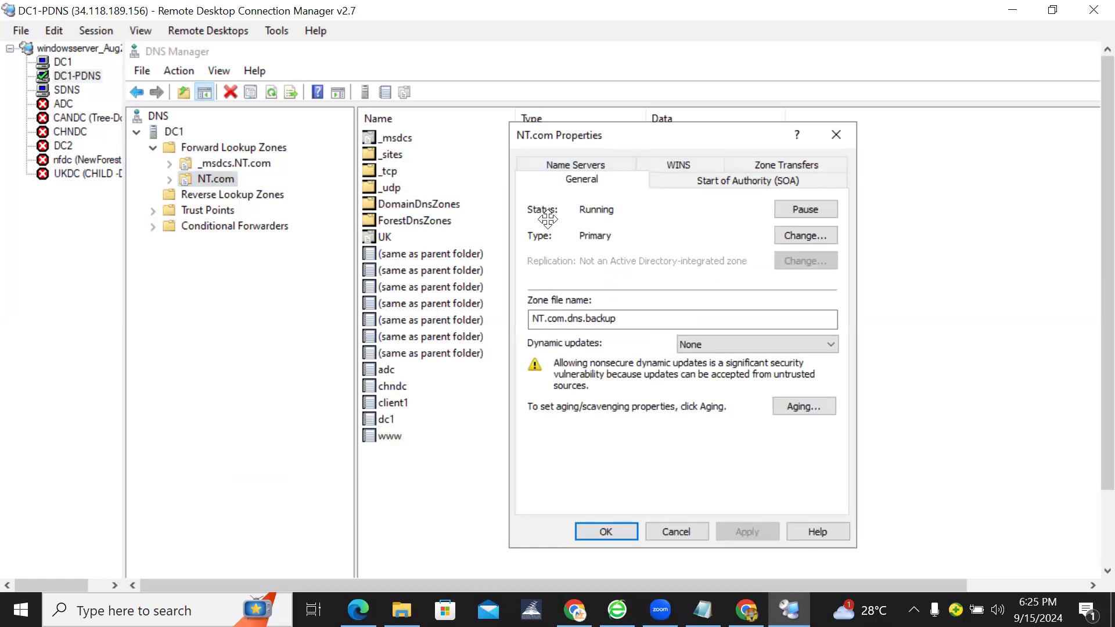
click(720, 346)
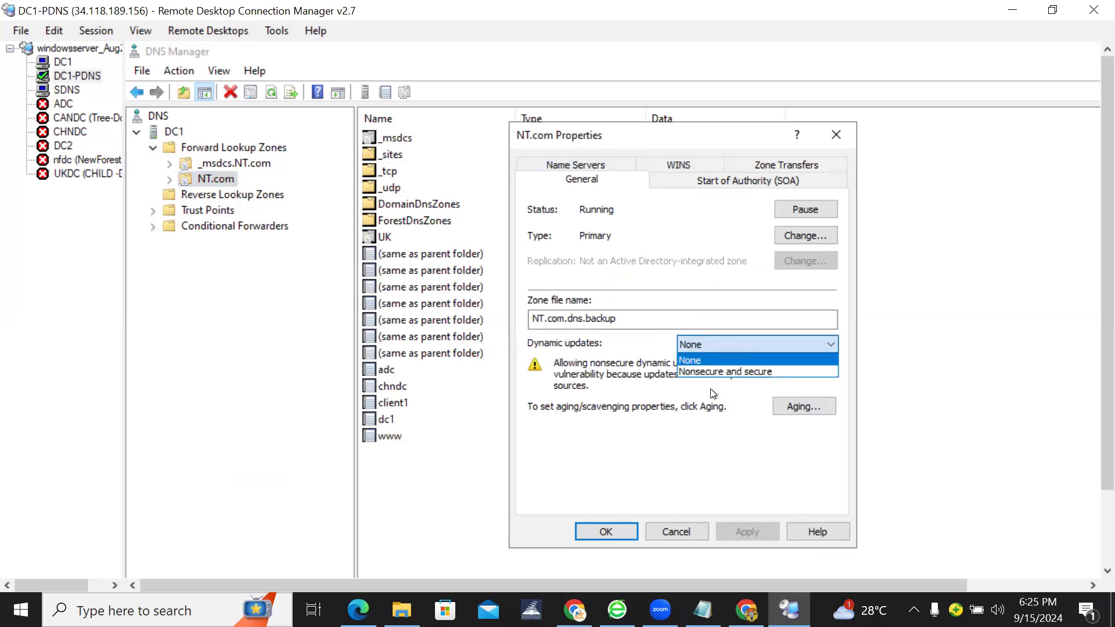
click(601, 354)
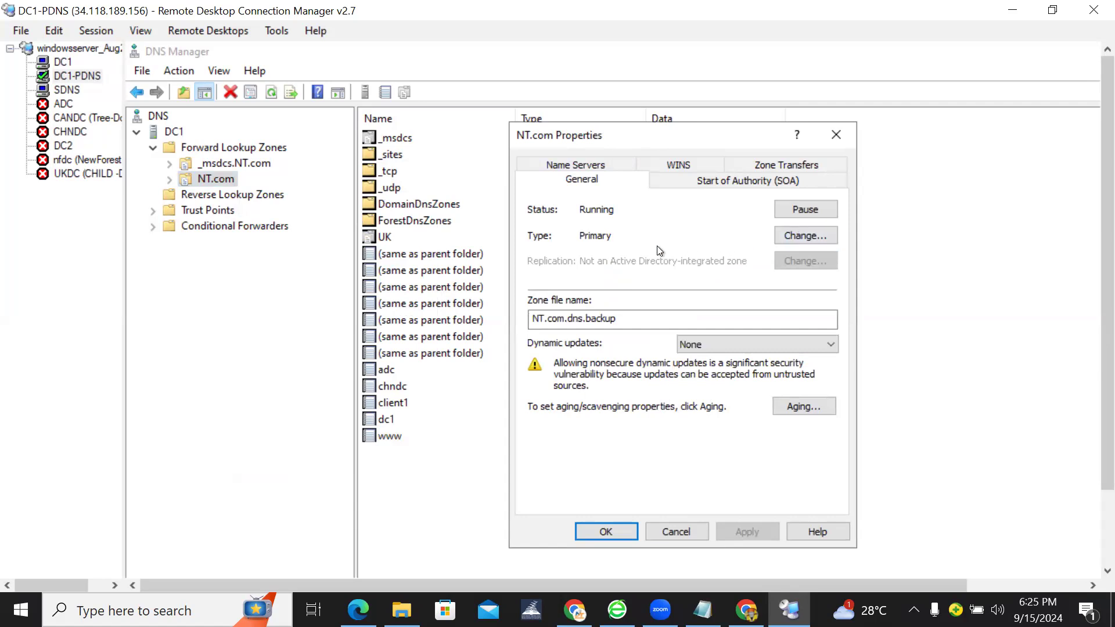
click(786, 238)
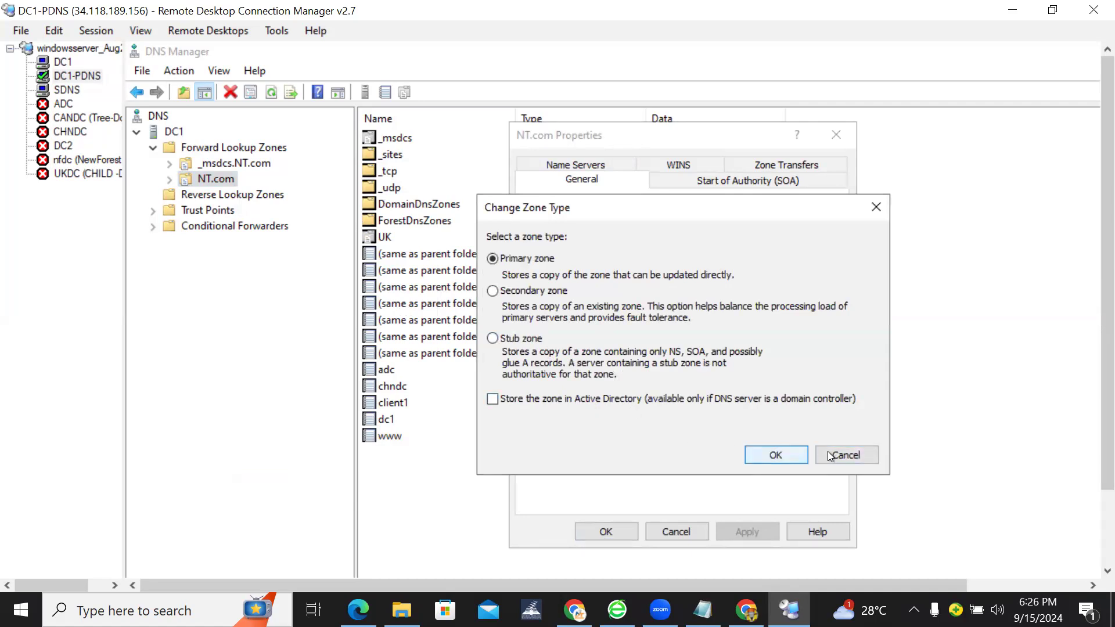
click(752, 456)
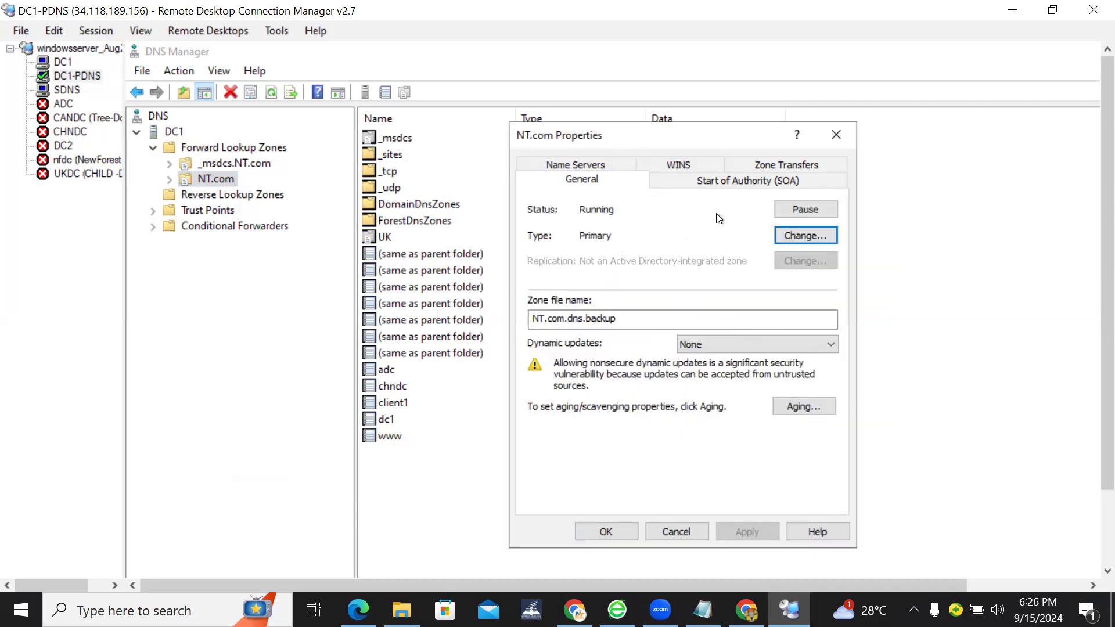
Pause and restart the NT.com zone, recheck its zone type and Active Directory storage options, and cancel the properties.
click(790, 214)
click(789, 215)
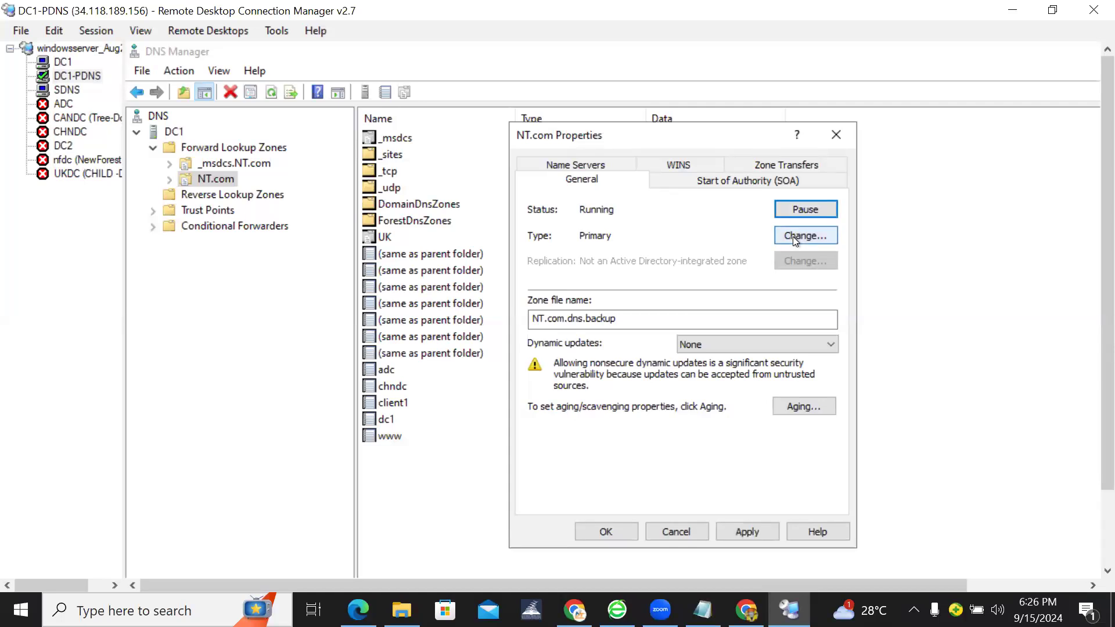
drag(695, 137, 586, 152)
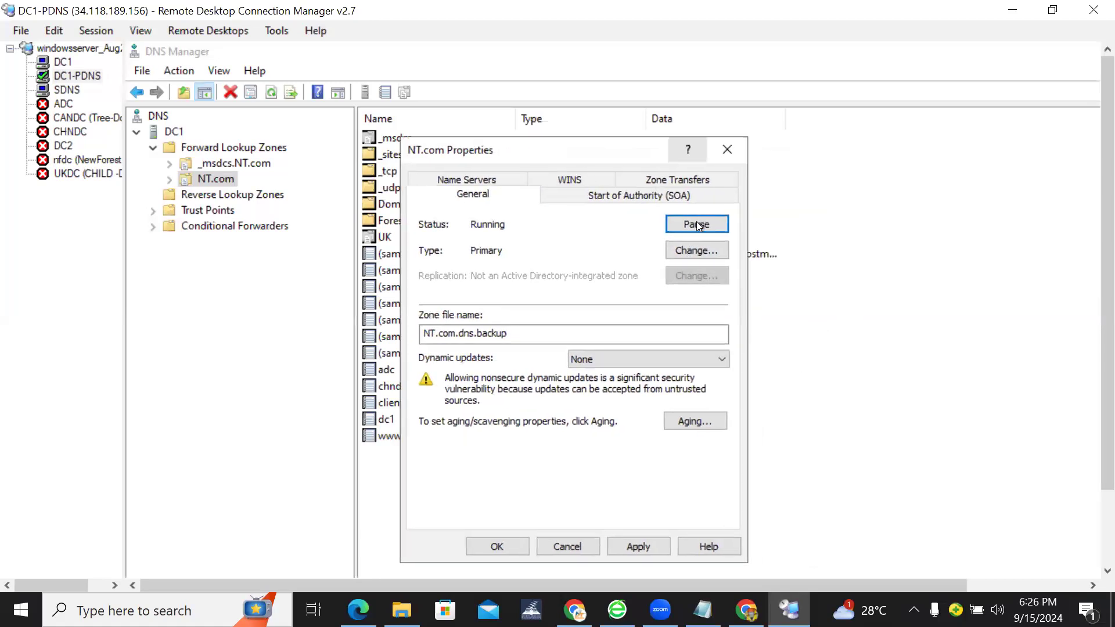
click(685, 250)
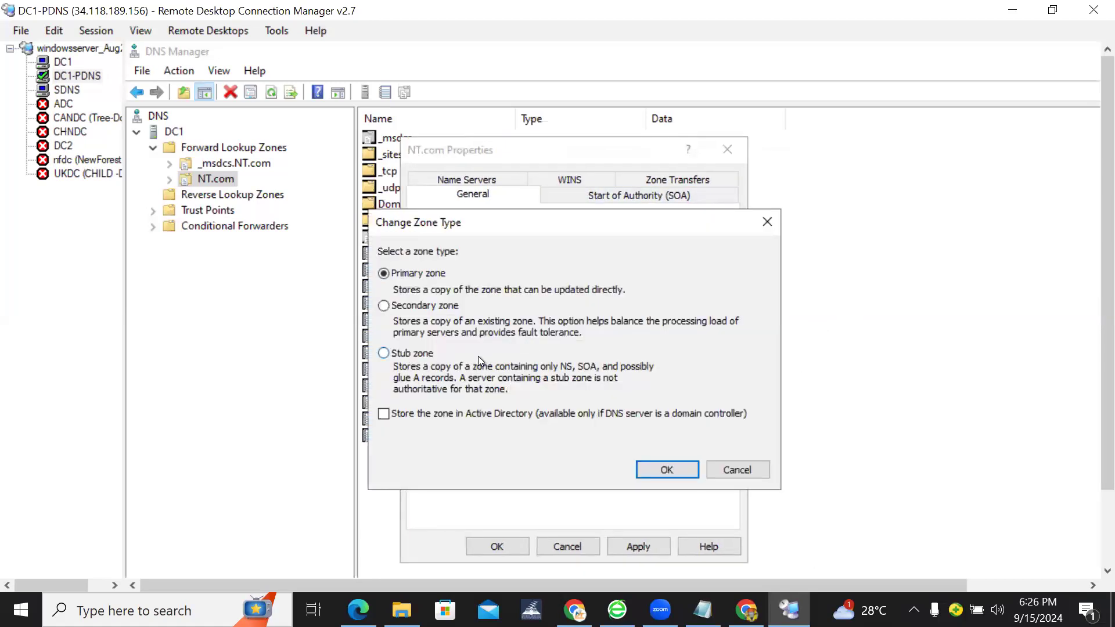
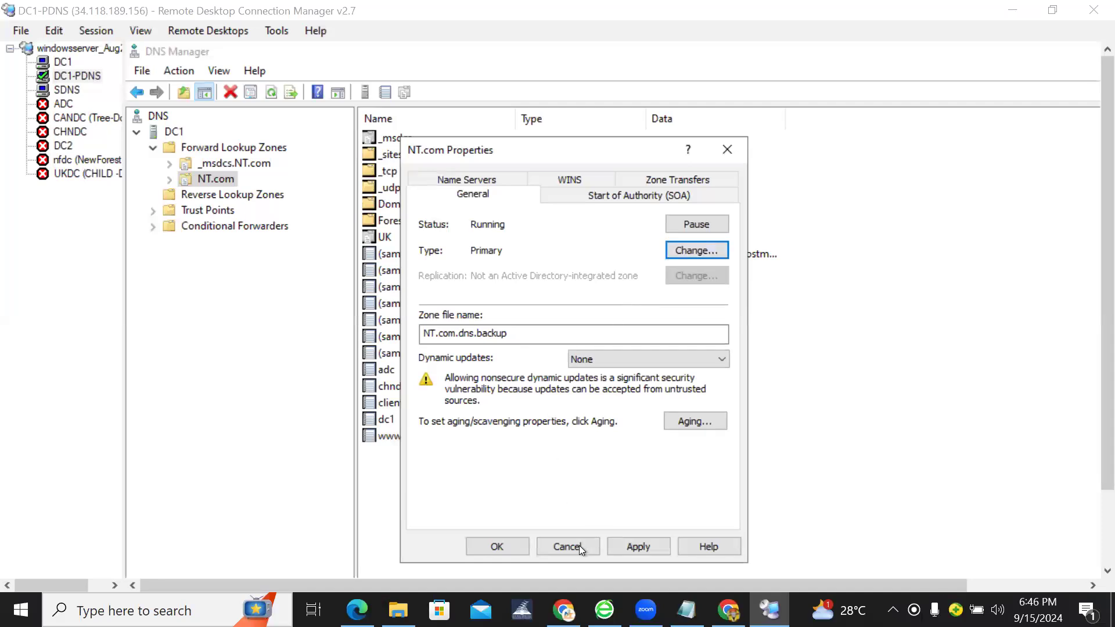
click(567, 547)
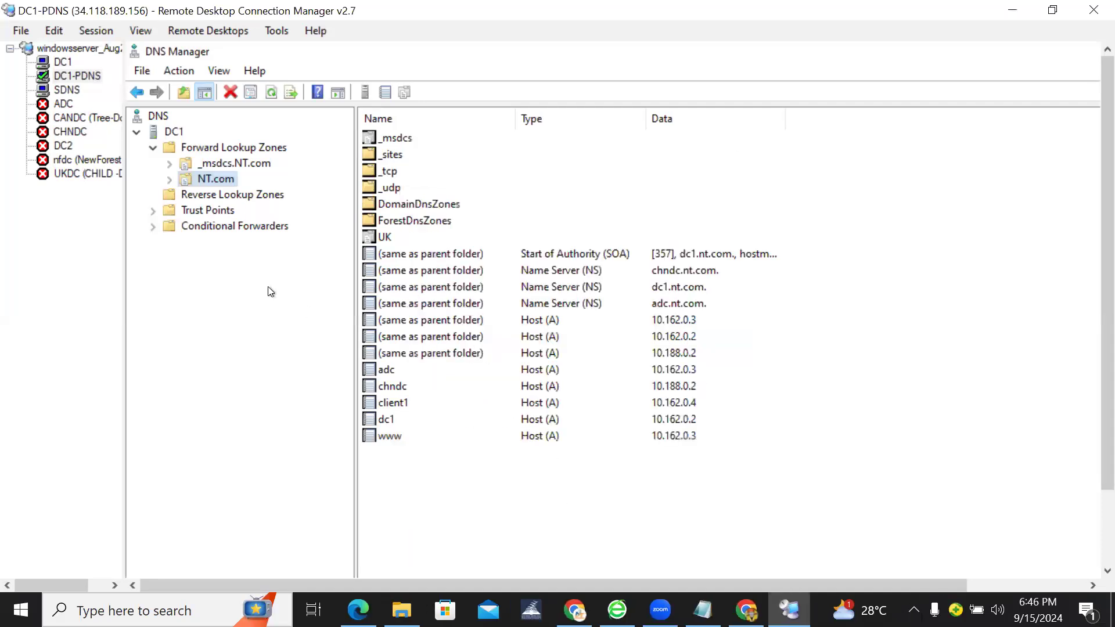
Open the NT.com zone's properties and review its dynamic update options and available zone types.
right_click(193, 179)
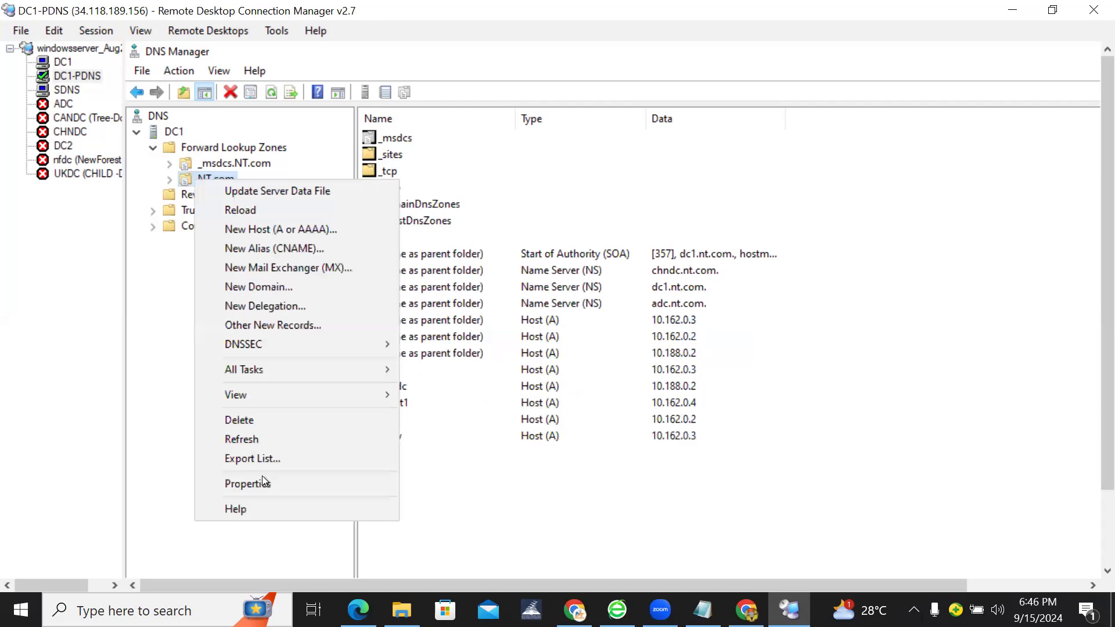
click(262, 486)
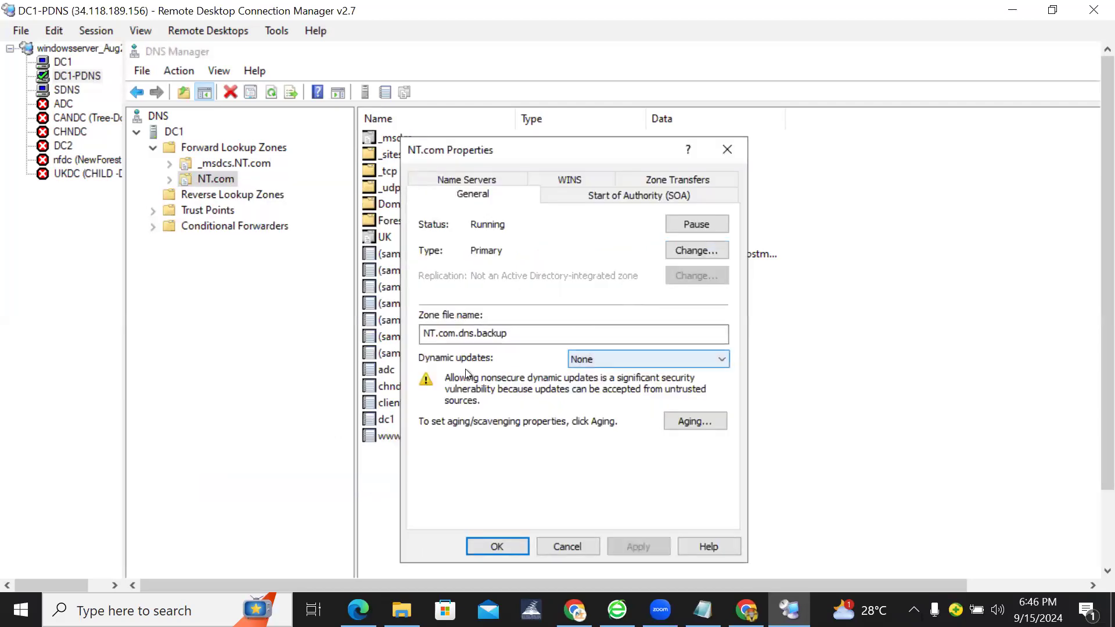
click(622, 361)
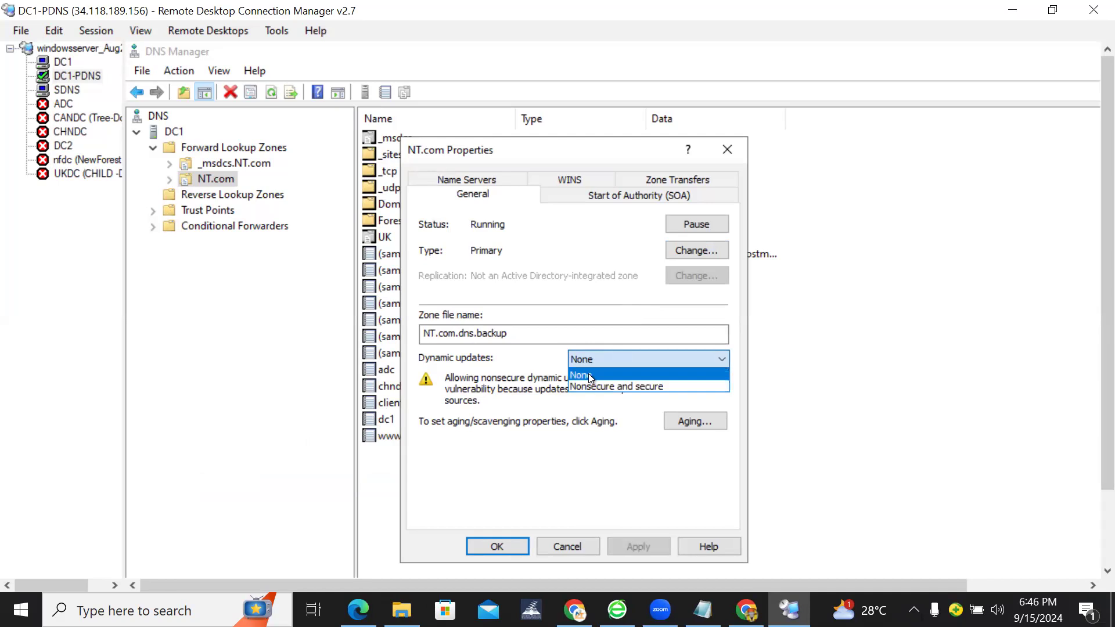
click(506, 402)
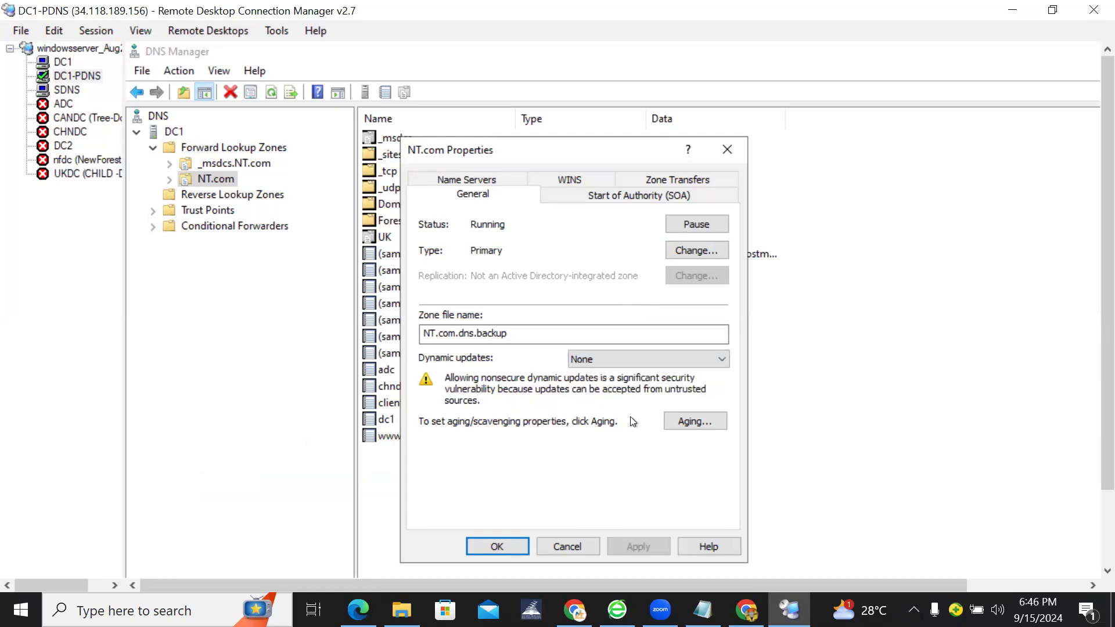
click(691, 253)
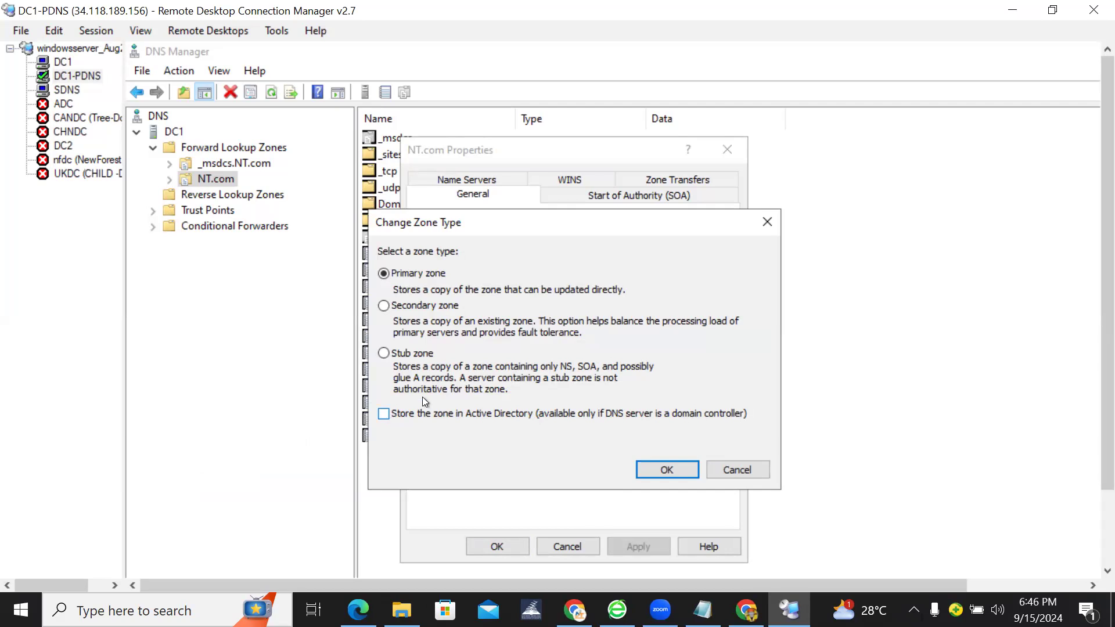
click(728, 470)
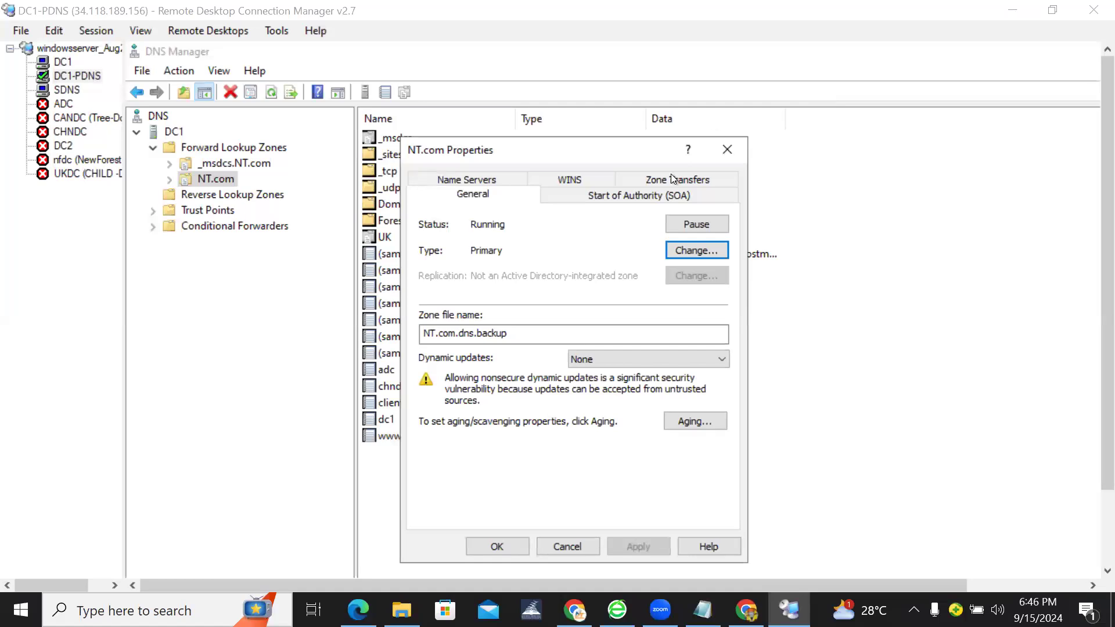
click(609, 138)
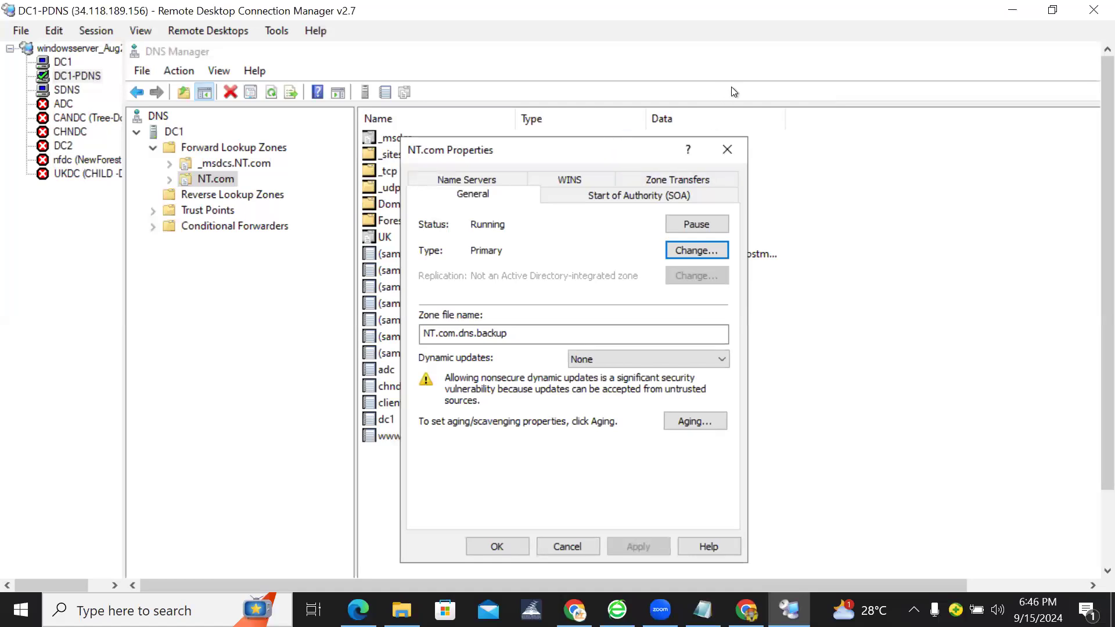
Store the NT.com primary zone in Active Directory and agree to make it Active Directory integrated.
click(686, 255)
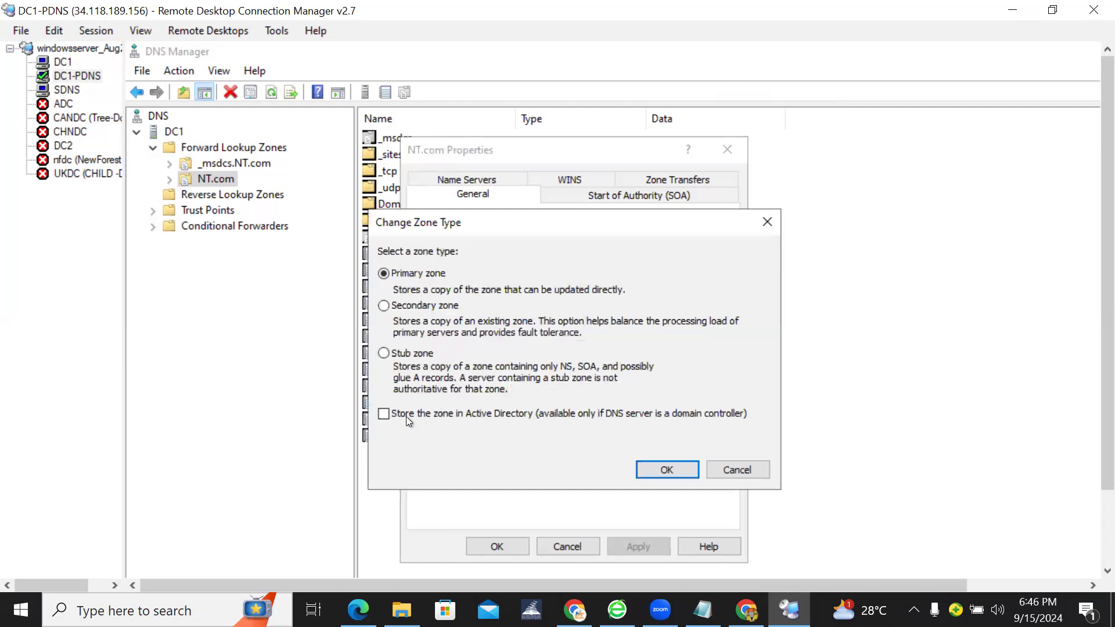
click(406, 416)
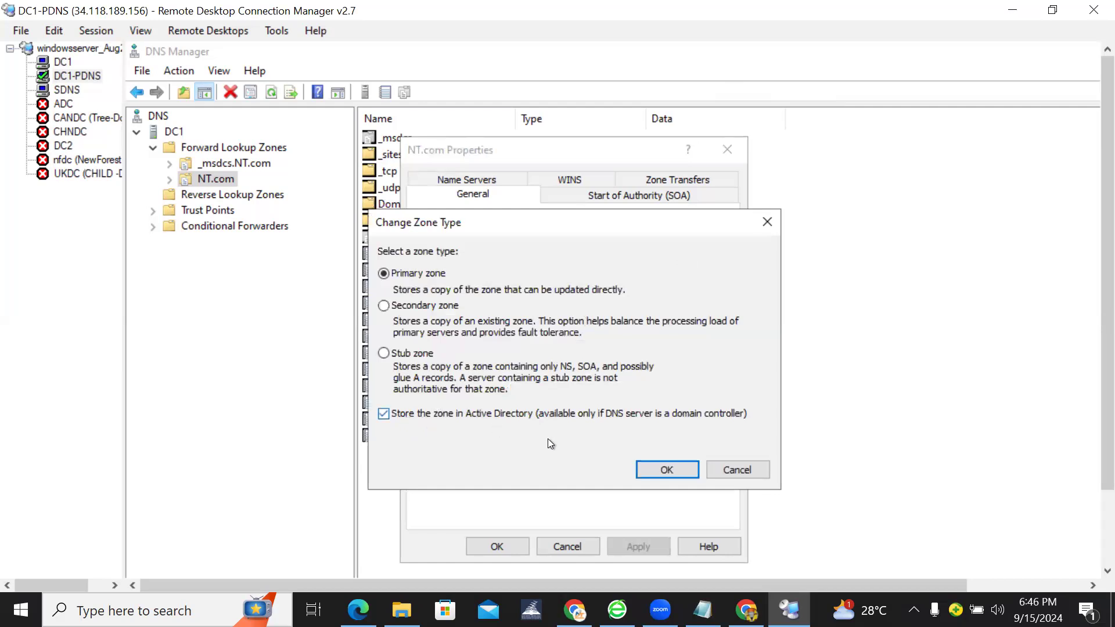
click(664, 471)
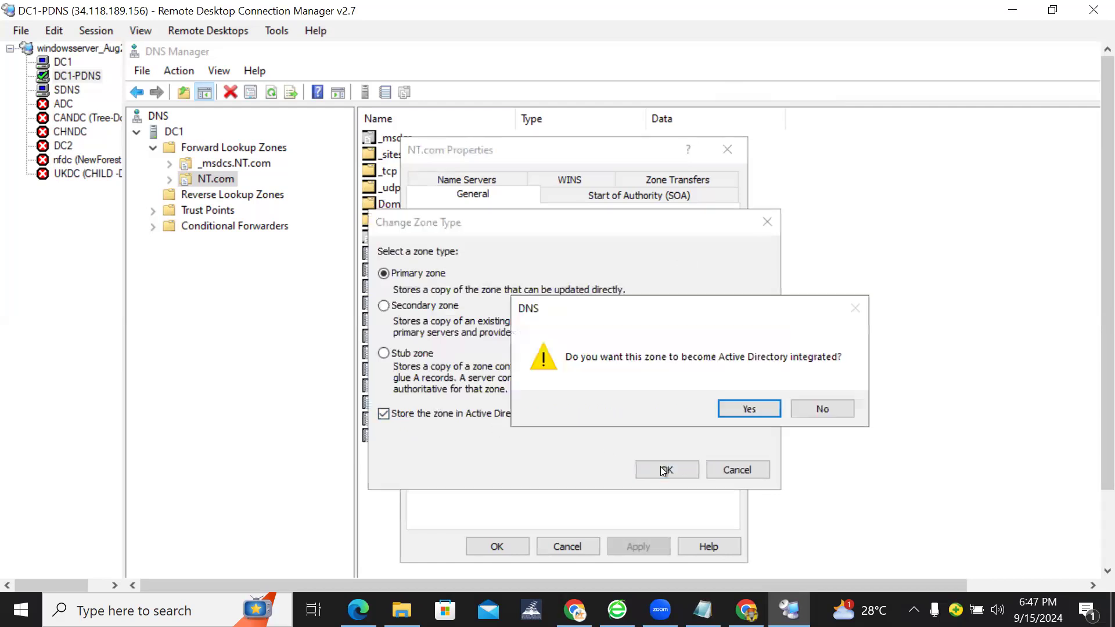
click(732, 410)
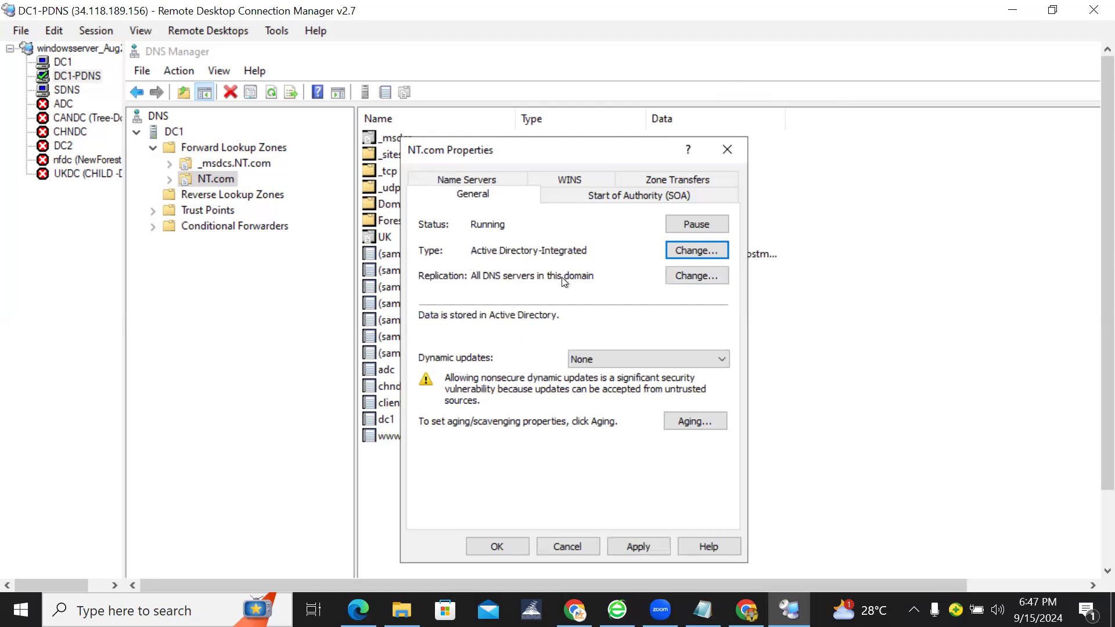
Set the NT.com zone's dynamic updates to Secure only and save its properties.
click(594, 358)
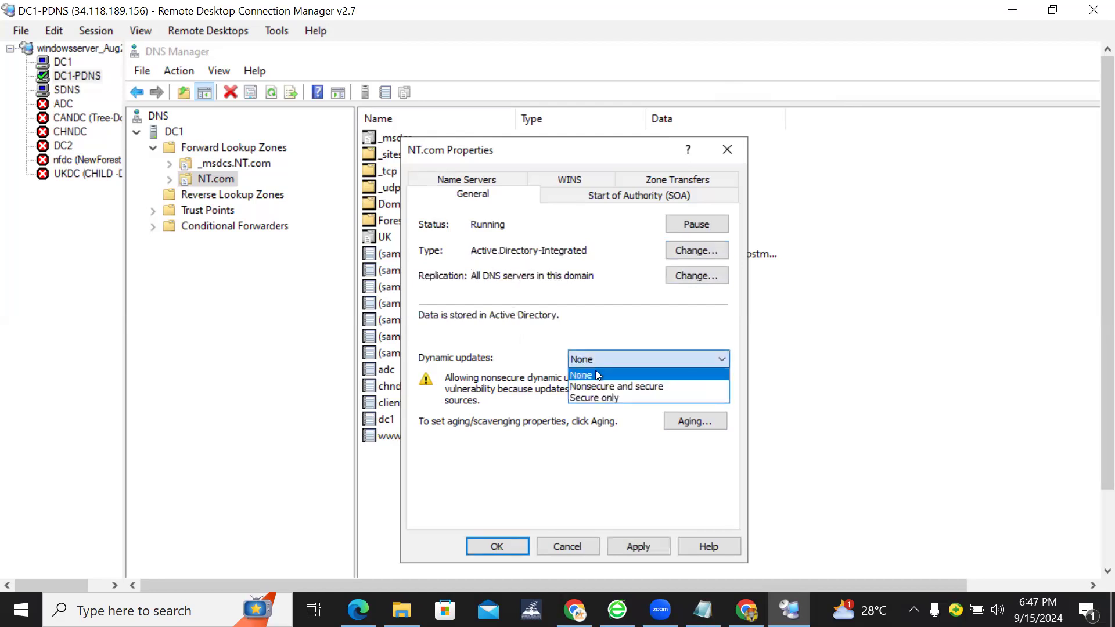
click(595, 397)
click(646, 549)
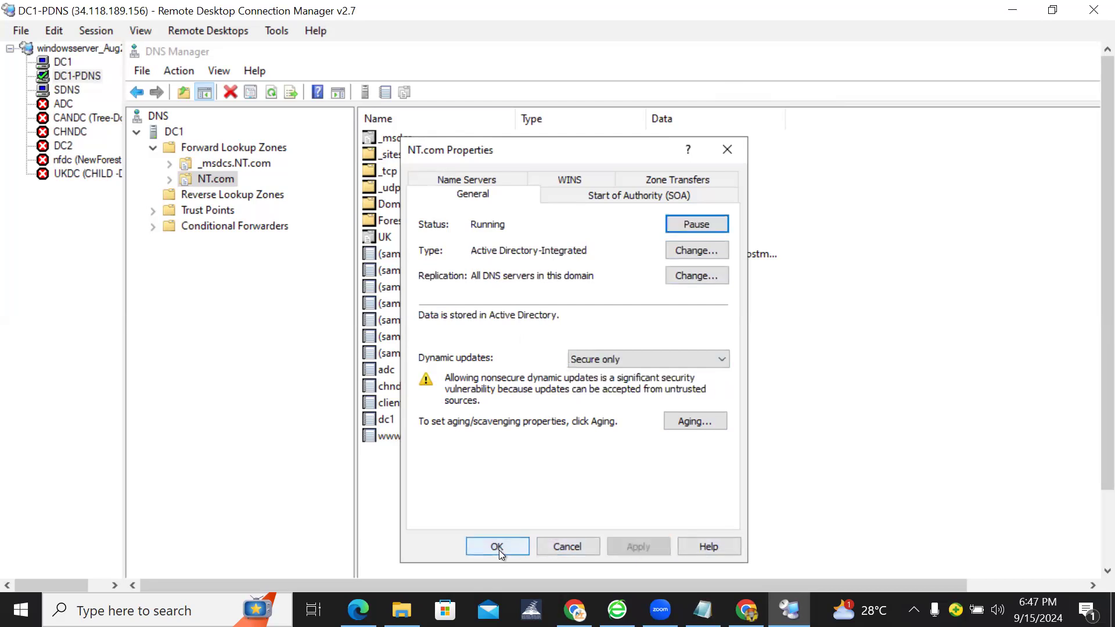
click(498, 548)
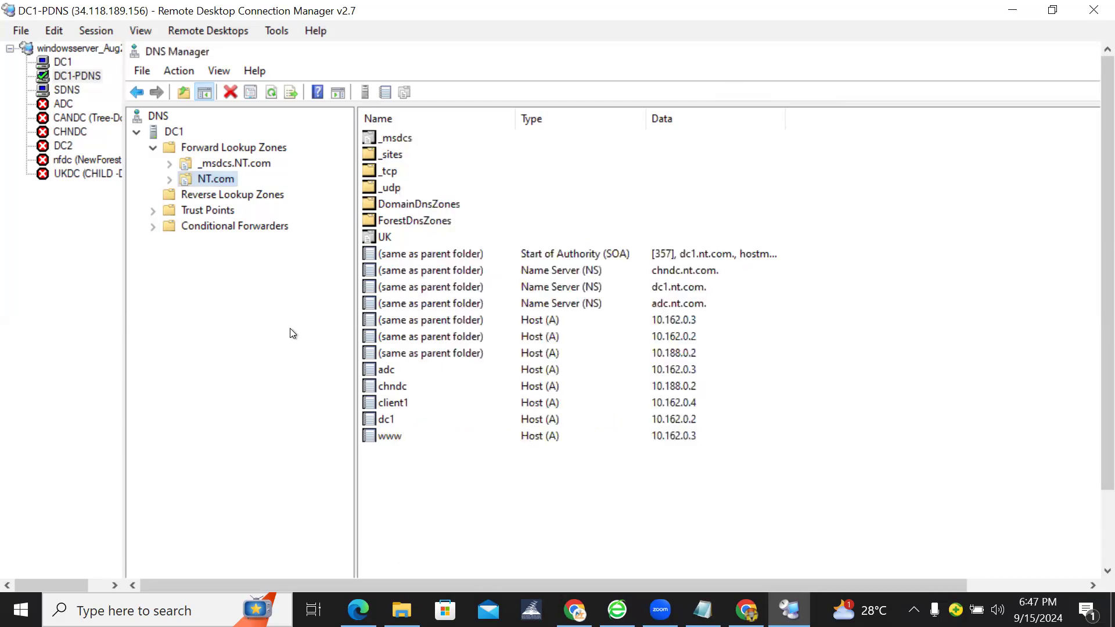
Start a new Active Directory-integrated primary reverse lookup zone, replicated to all DNS servers on domain controllers in the NT.com domain.
click(219, 196)
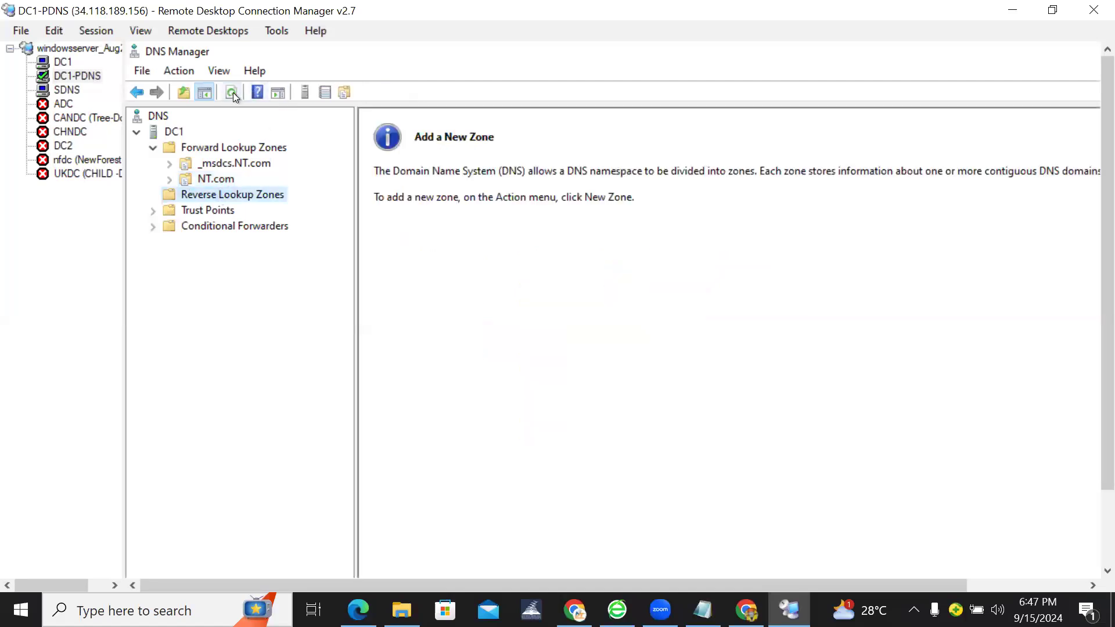
click(221, 185)
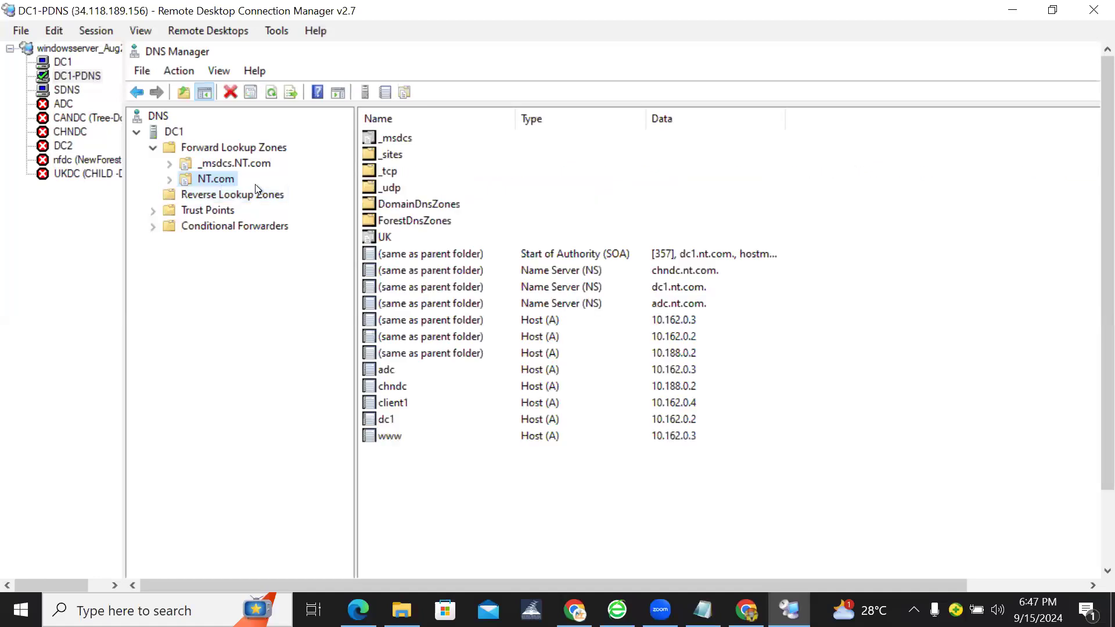
click(238, 198)
right_click(238, 198)
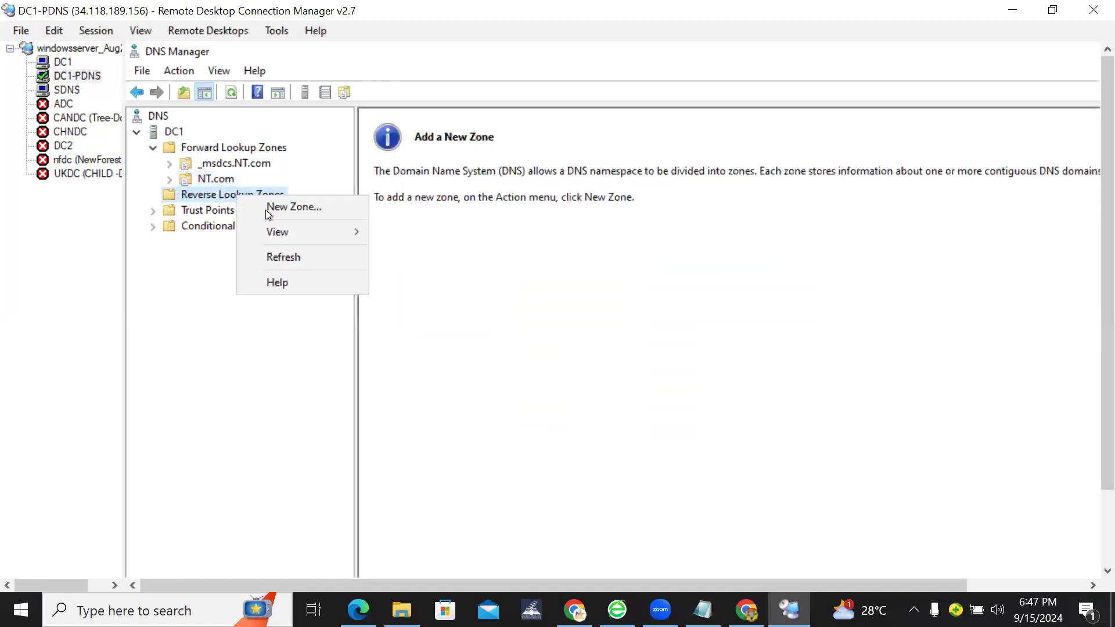
click(336, 207)
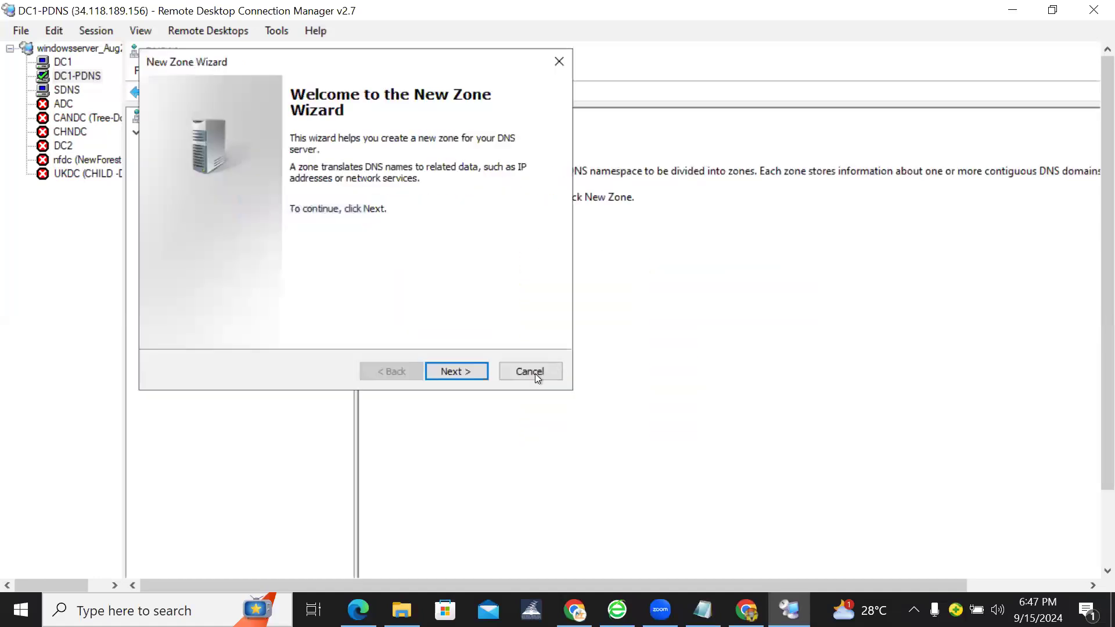
click(479, 371)
click(479, 371)
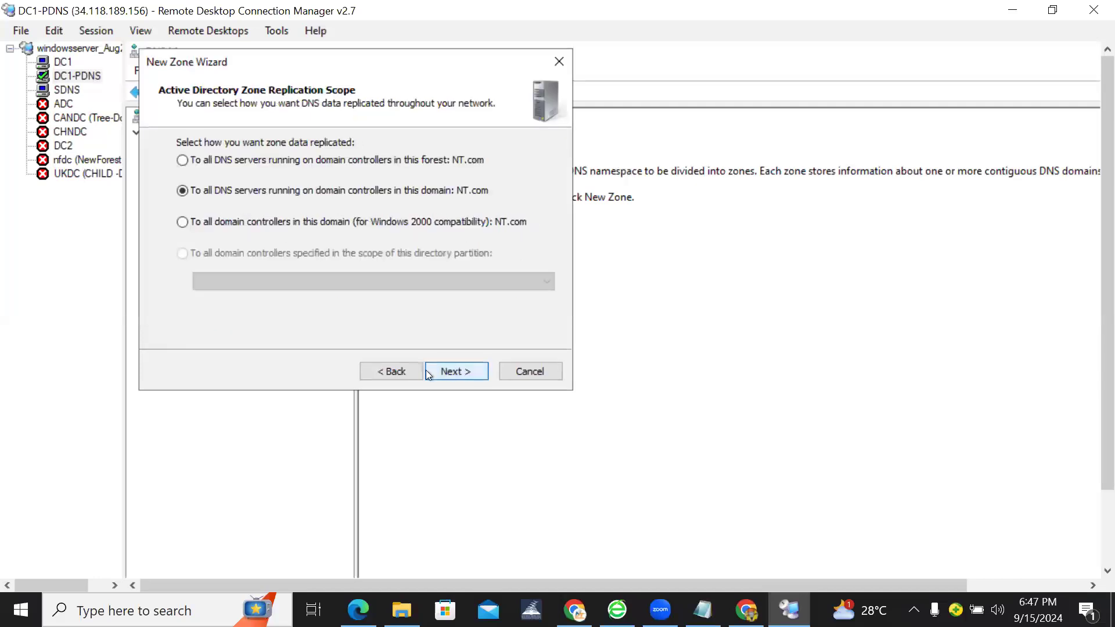
click(452, 370)
click(451, 371)
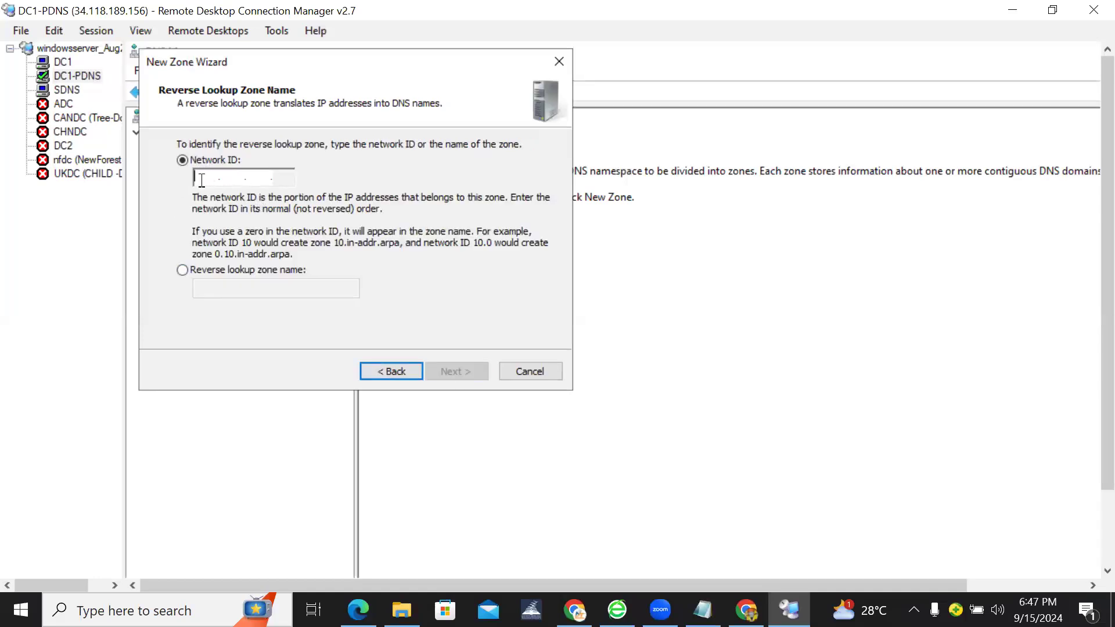
Give the reverse lookup zone the network ID 10.162.0, allow only secure dynamic updates, and finish creating it.
text(10.)
text(162.02.)
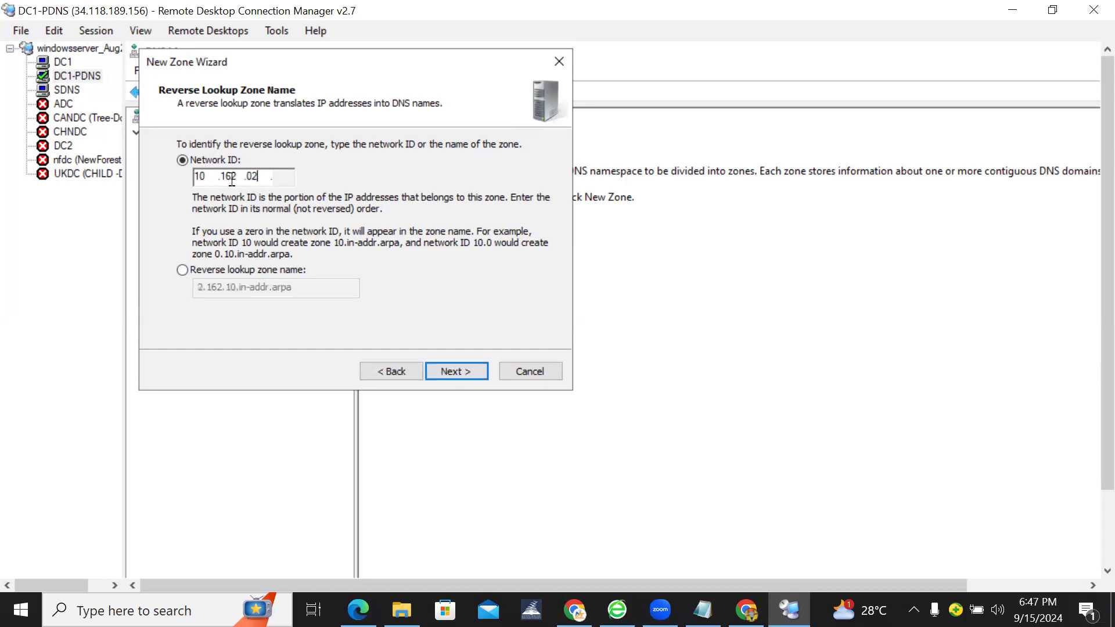
key(BackSpace)
click(466, 372)
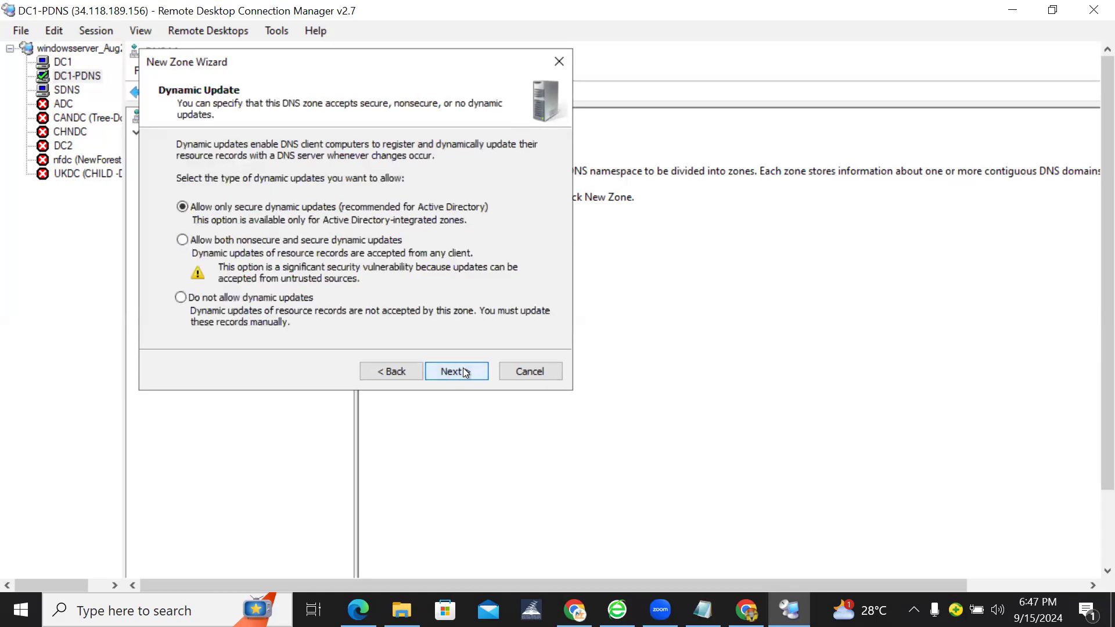
click(465, 373)
click(466, 373)
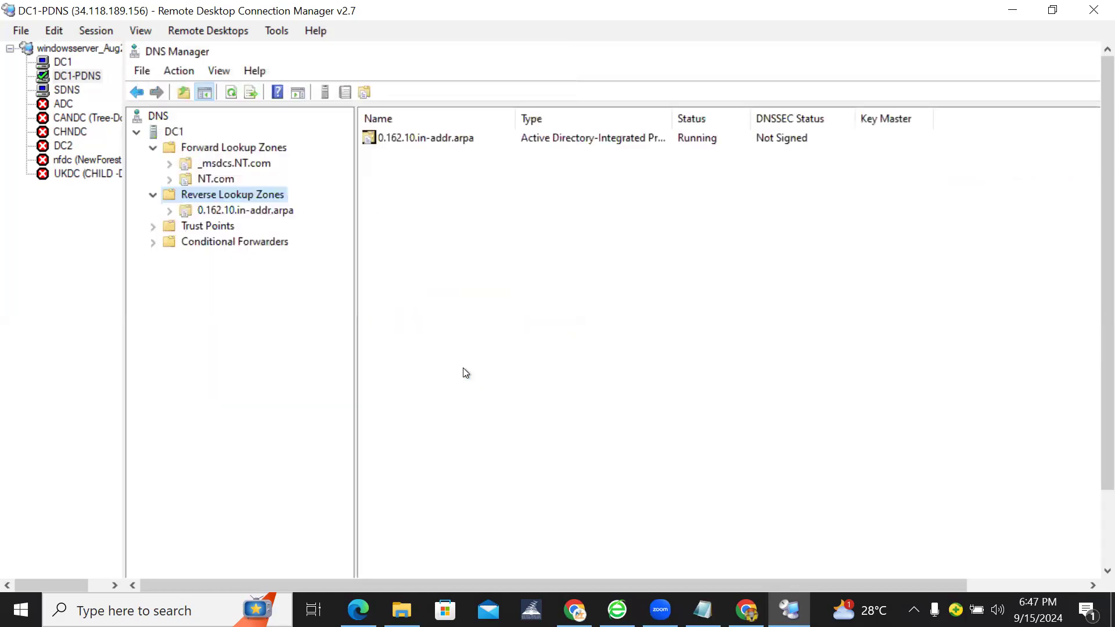
Start a new pointer (PTR) record in the 0.162.10.in-addr.arpa zone with host IP address 10.162.0.2.
click(253, 213)
right_click(253, 214)
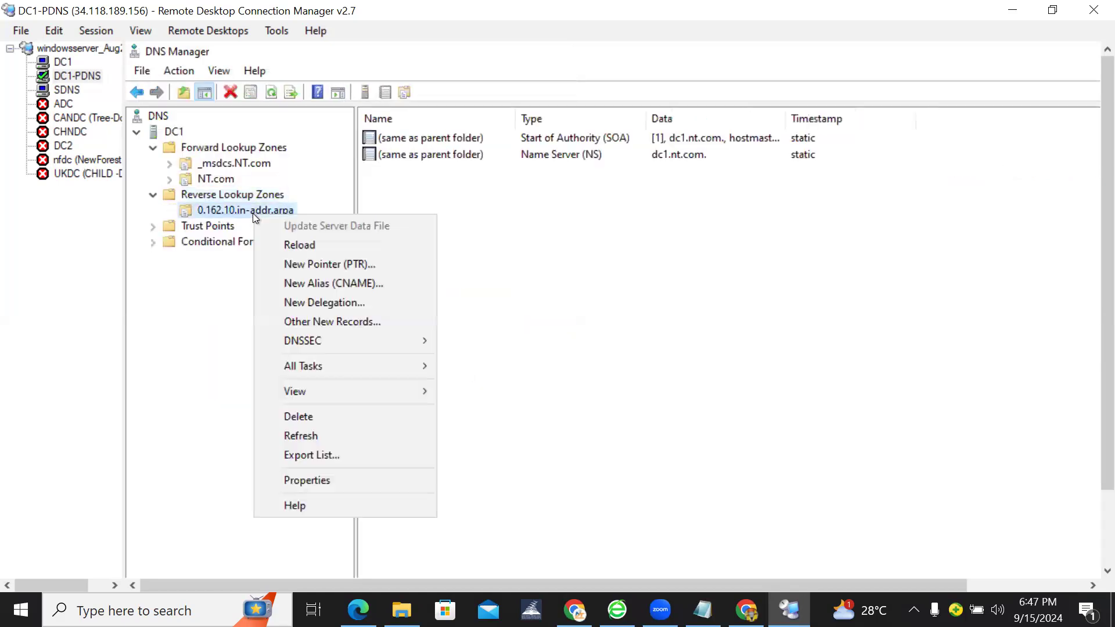
click(302, 271)
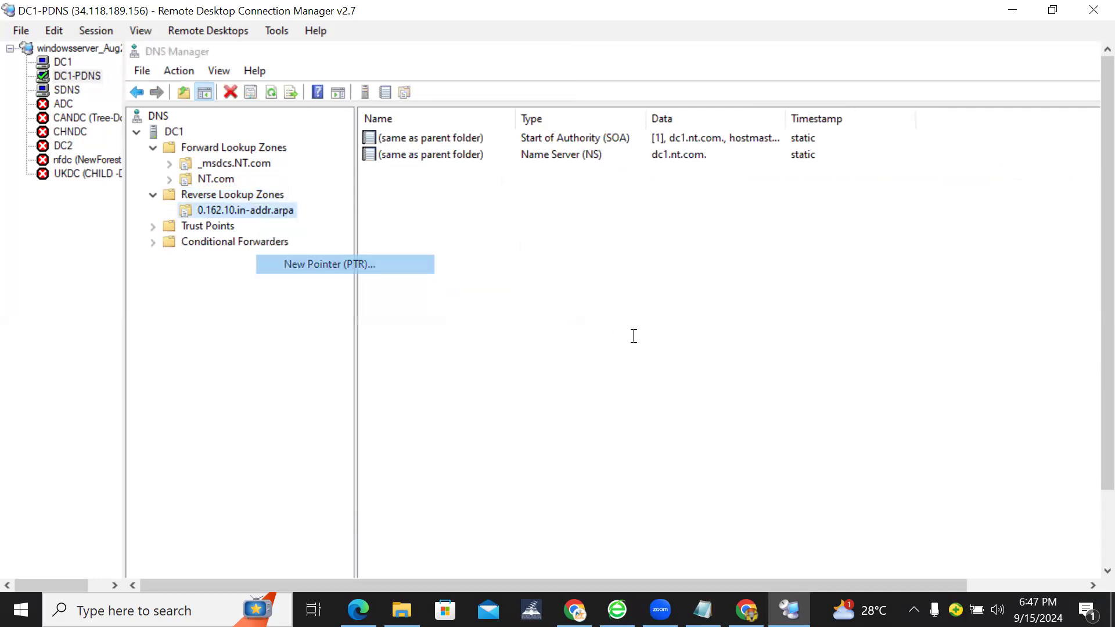
click(589, 222)
text(2.0.2)
Choose the dc1 host record from DC1's NT.com forward lookup zone as the pointer's host name and create the record.
click(803, 309)
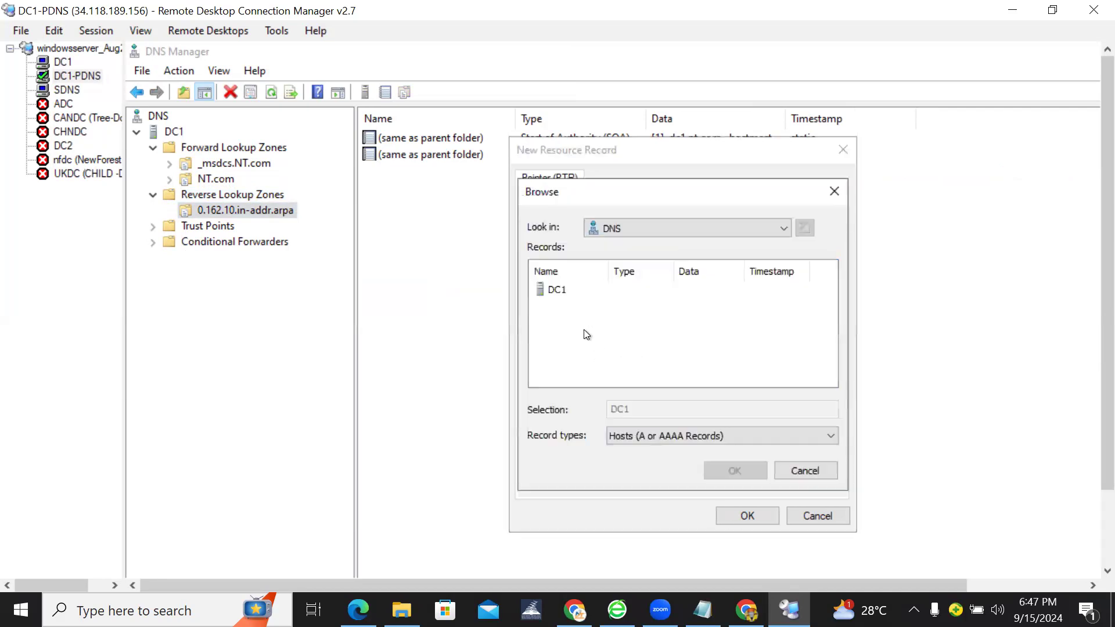
double_click(563, 289)
click(563, 290)
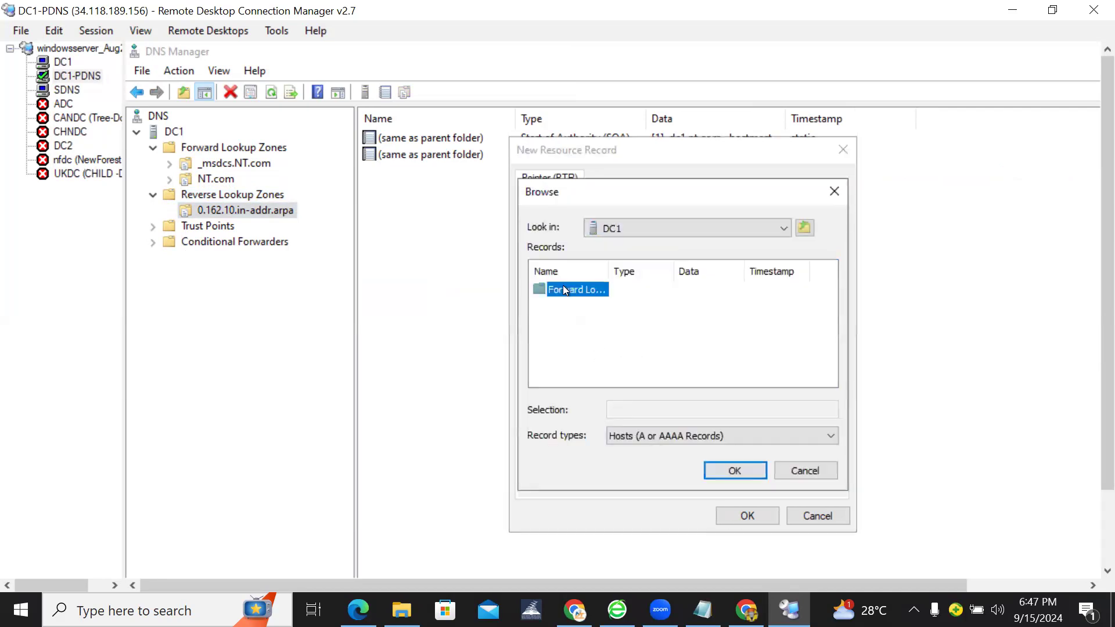
double_click(564, 288)
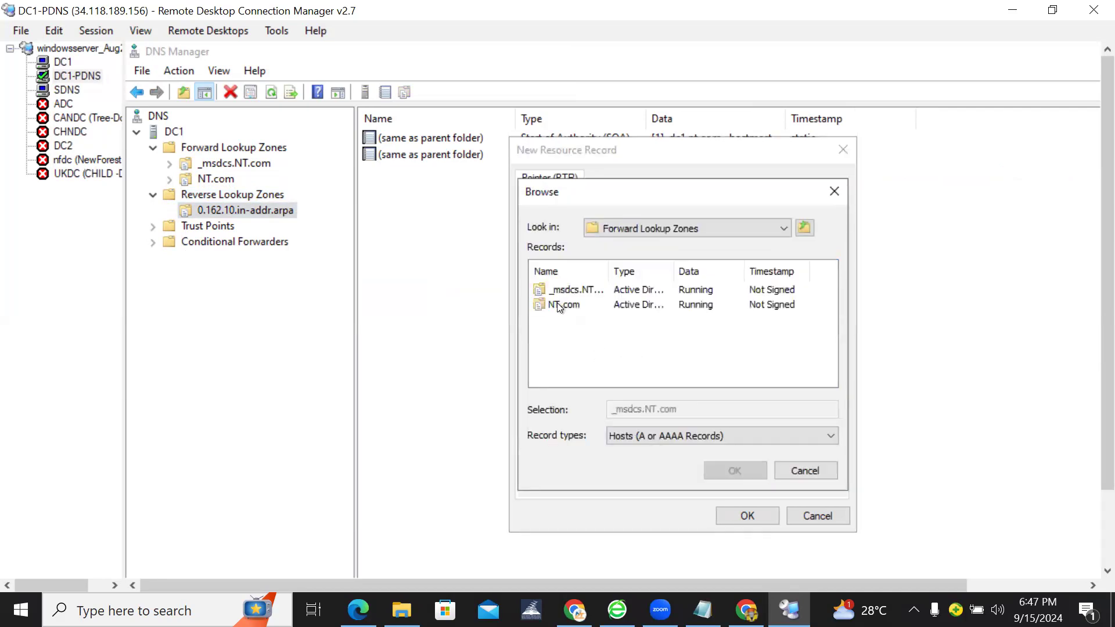
double_click(557, 303)
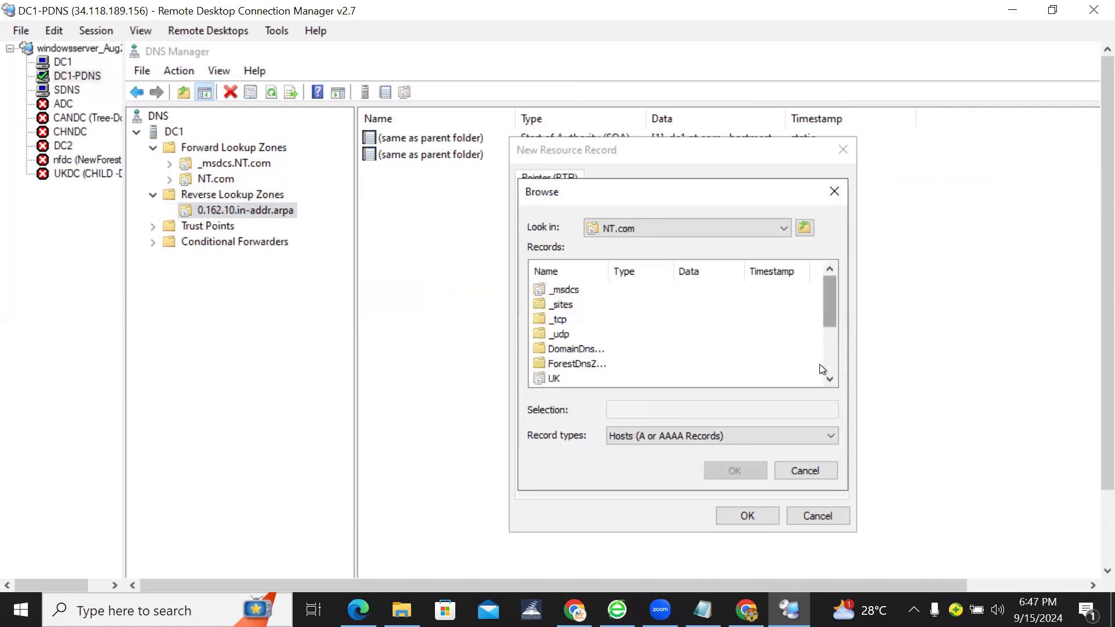
scroll(821, 372, down, 2)
click(538, 363)
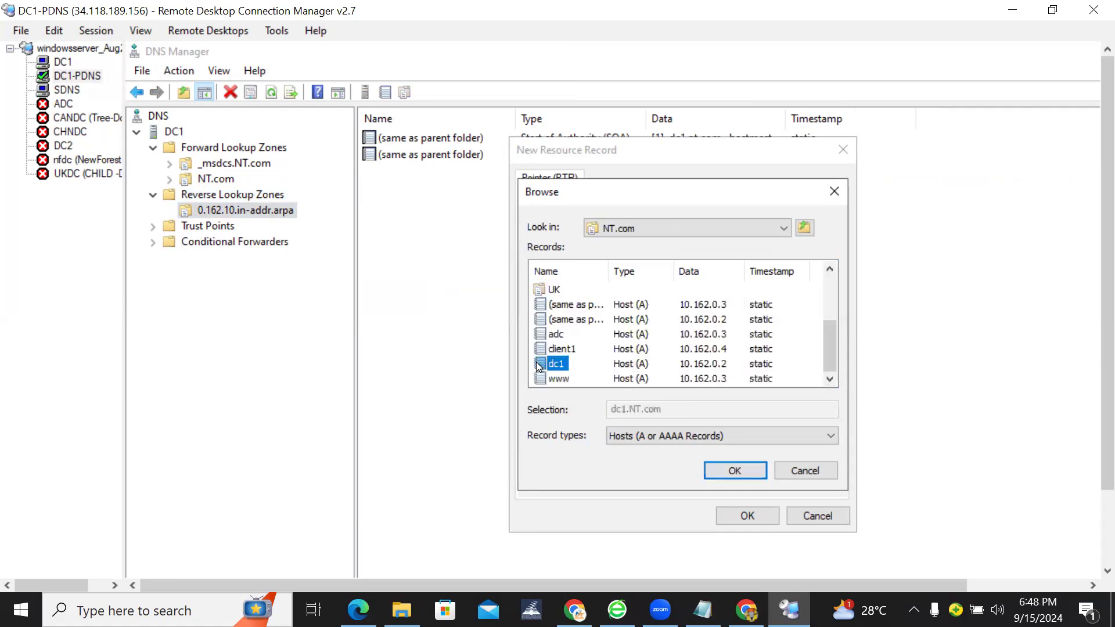
click(754, 471)
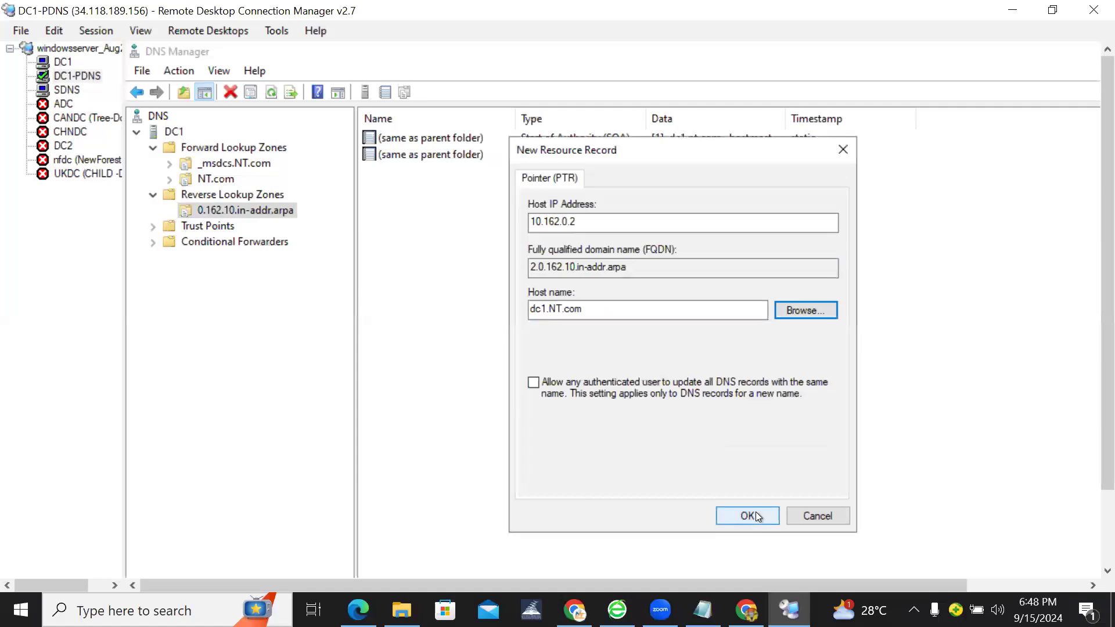
click(756, 516)
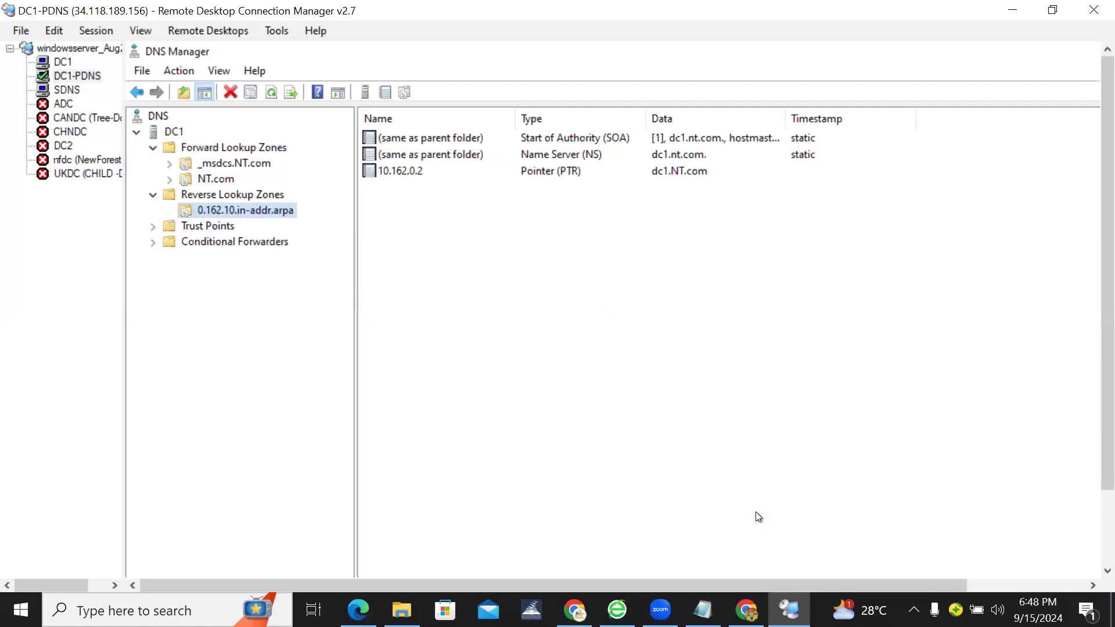
Check the general properties of the 0.162.10.in-addr.arpa zone and refresh its record list.
right_click(275, 211)
click(331, 479)
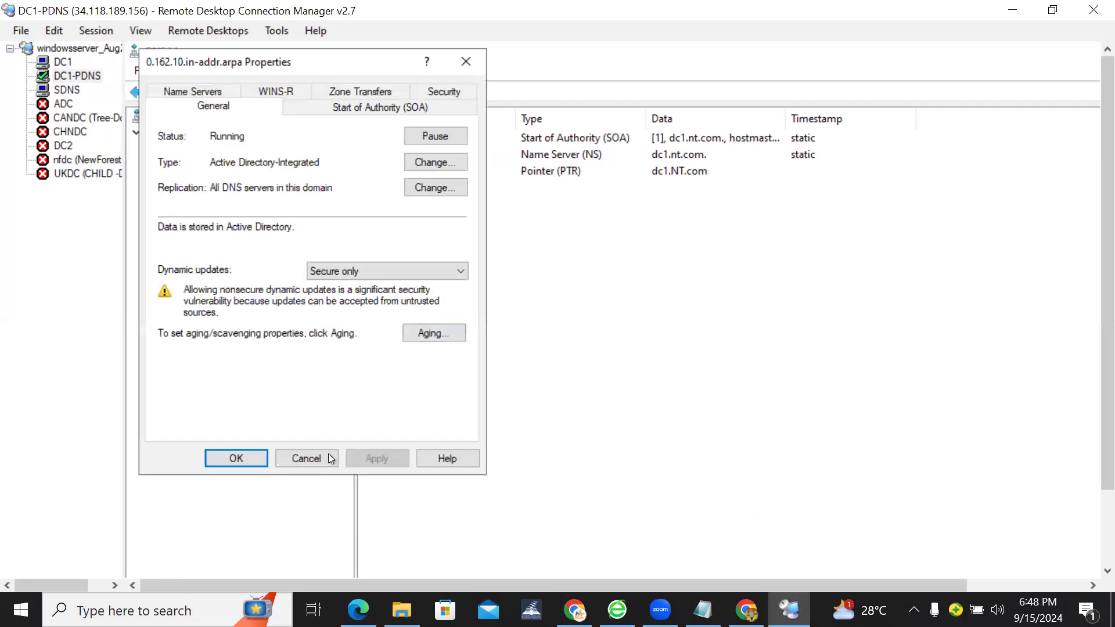
click(237, 459)
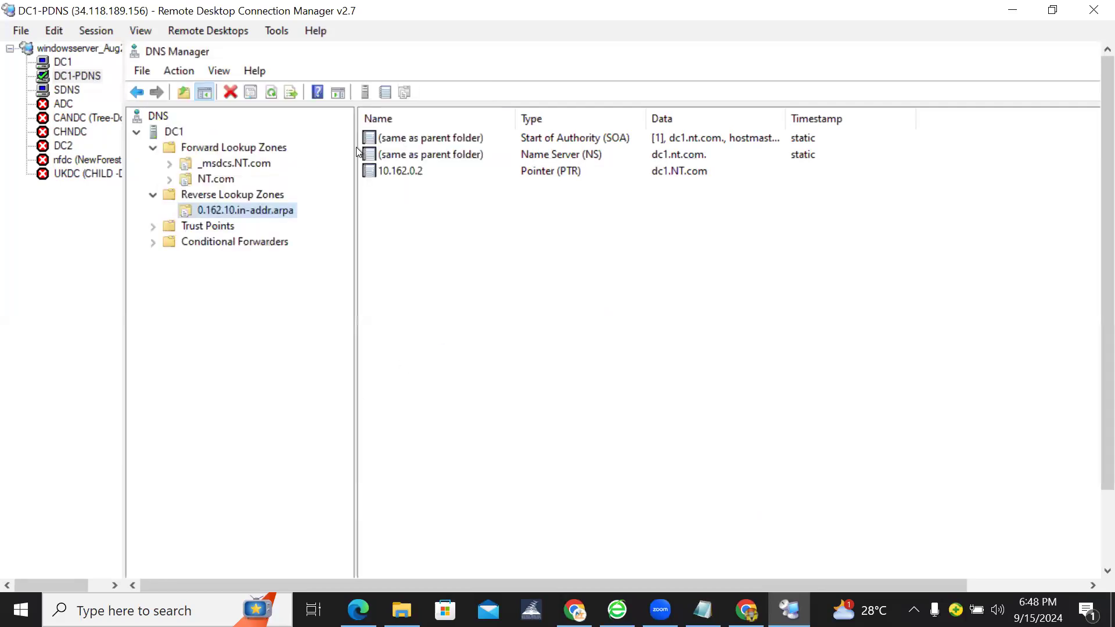
click(269, 95)
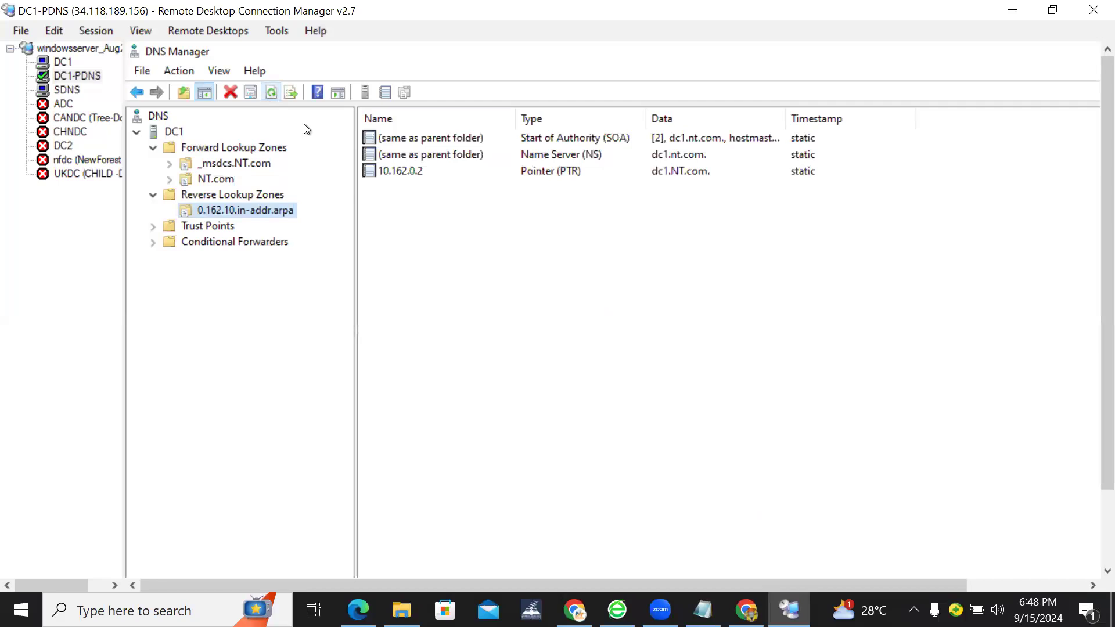
Check the general and name server properties of the 0.162.10.in-addr.arpa zone, and refresh the NT.com record list.
right_click(261, 210)
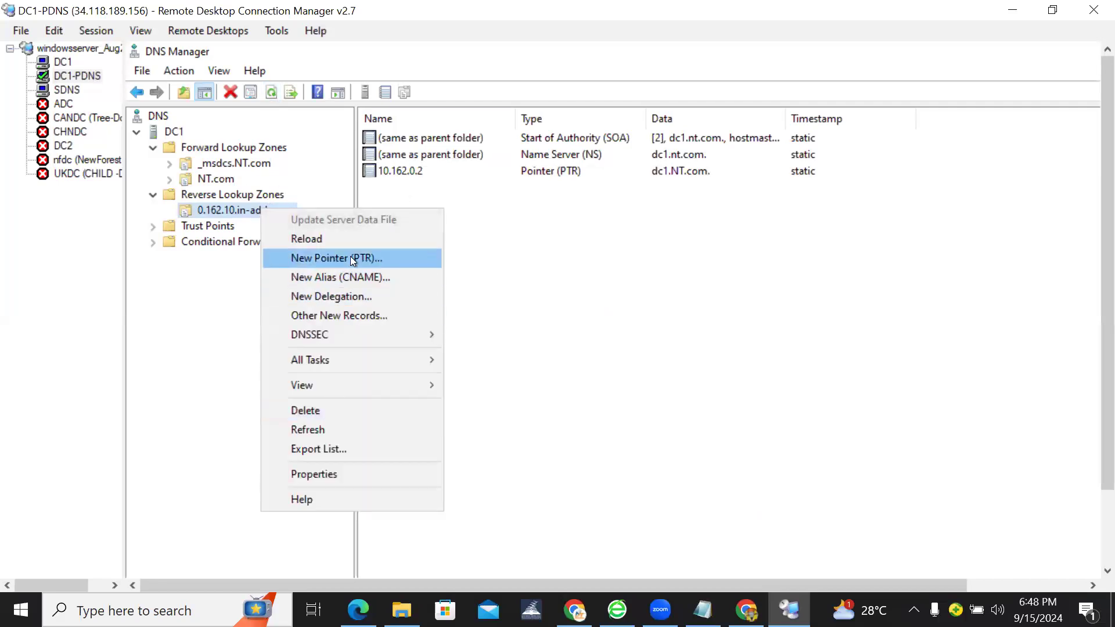
click(311, 472)
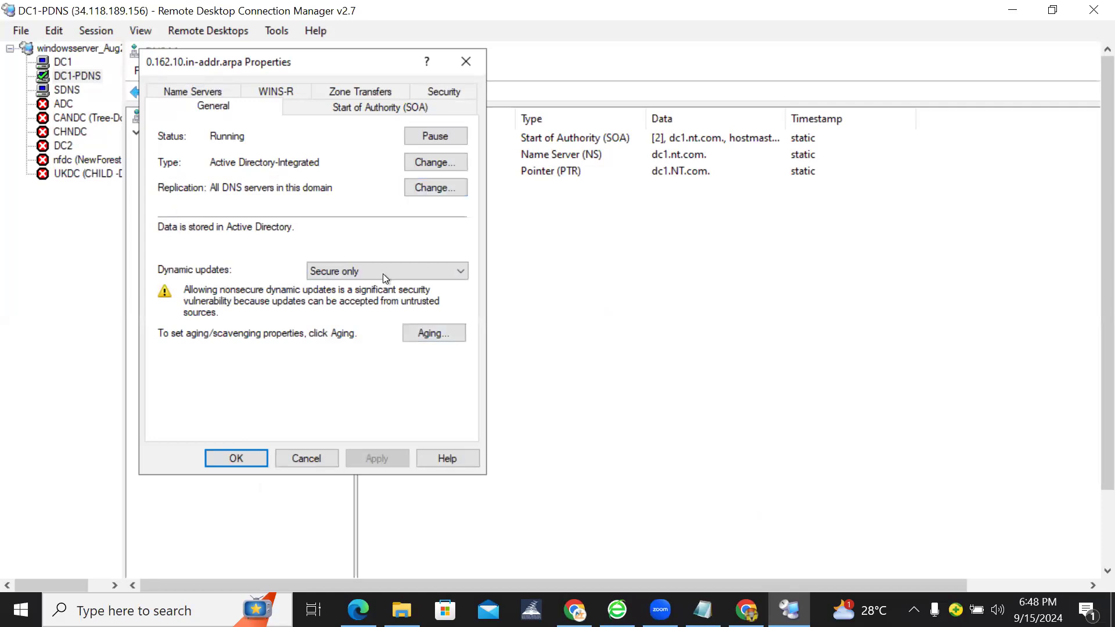
click(204, 92)
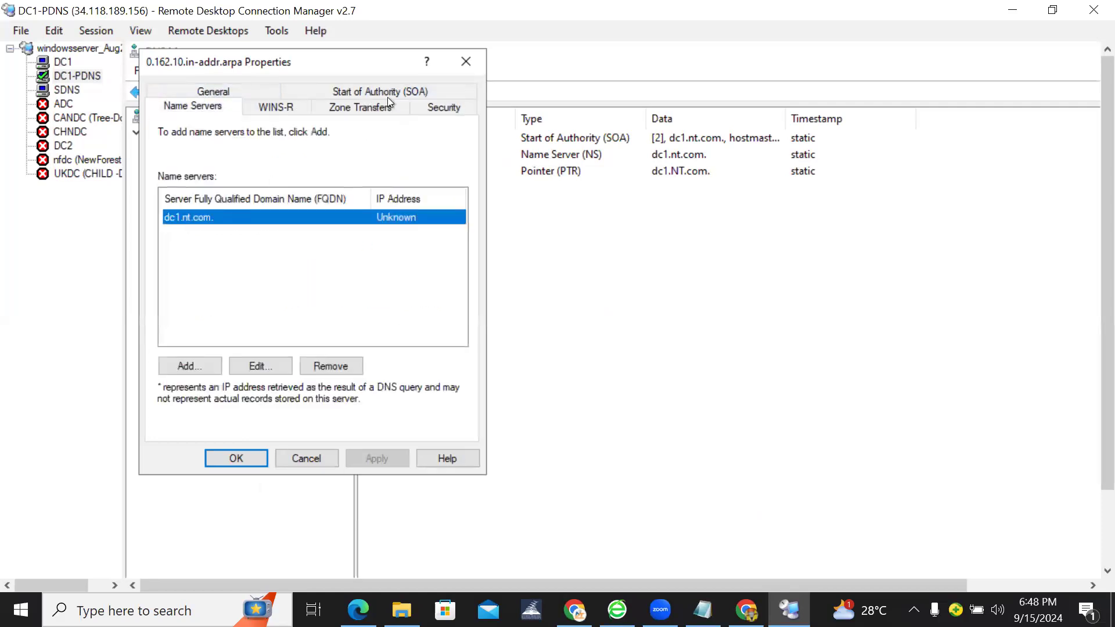
click(319, 455)
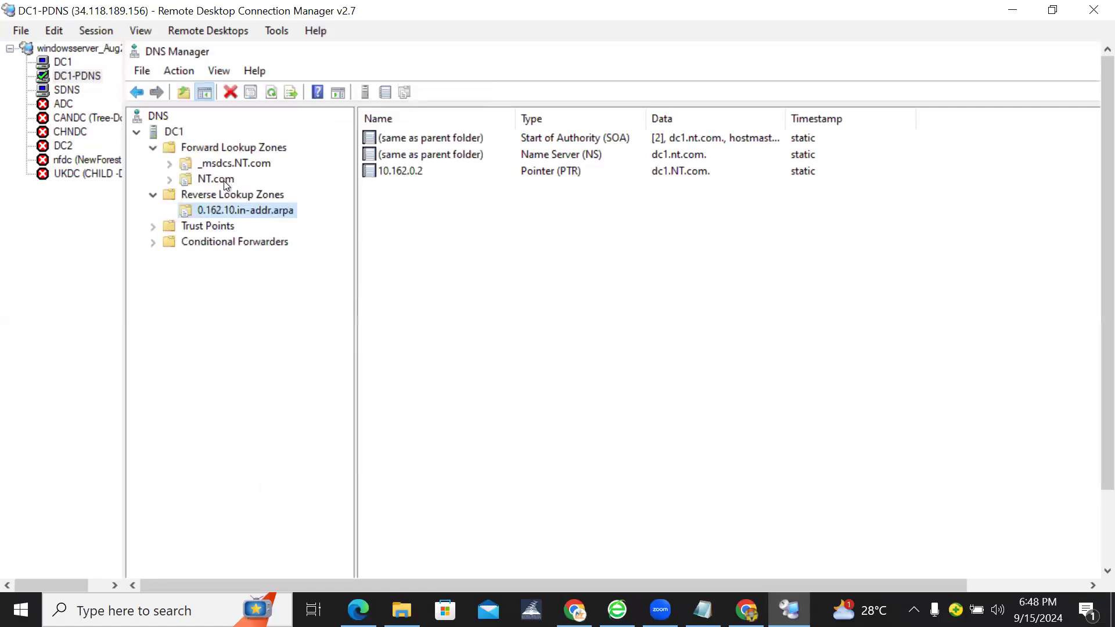
click(216, 178)
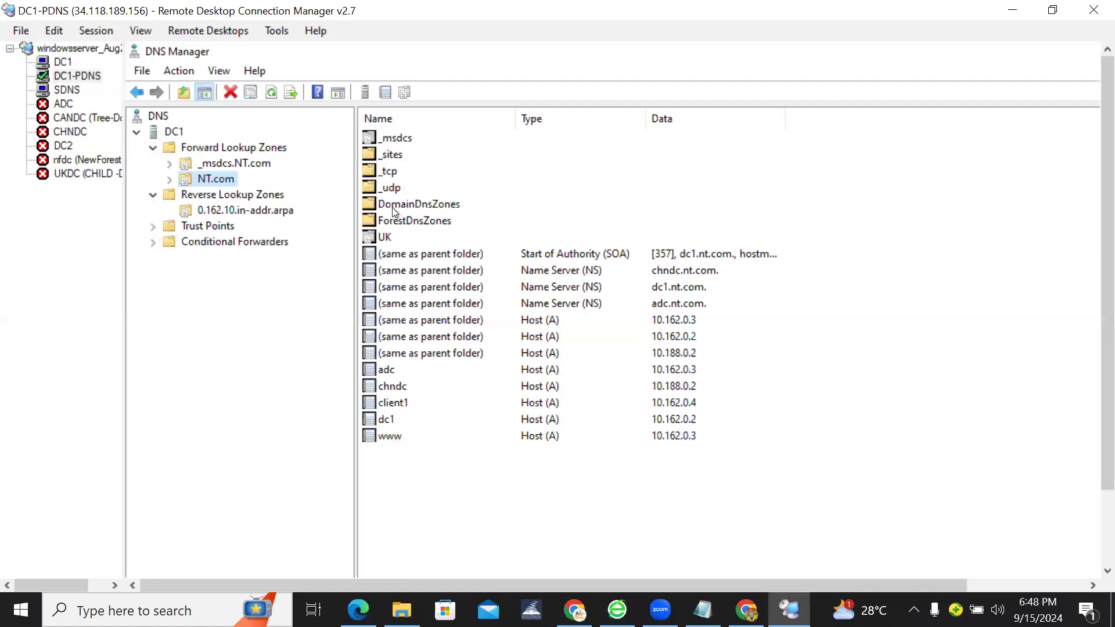
click(272, 93)
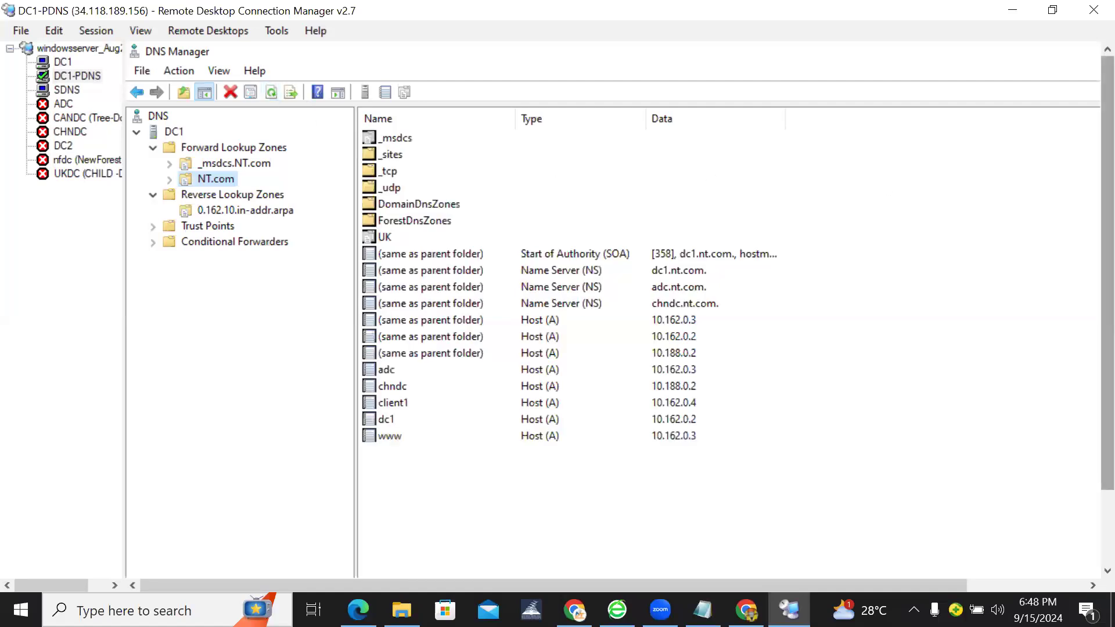
Switch to the Notepad notes and review the DnsCmd zone export command for NT.com.
click(703, 610)
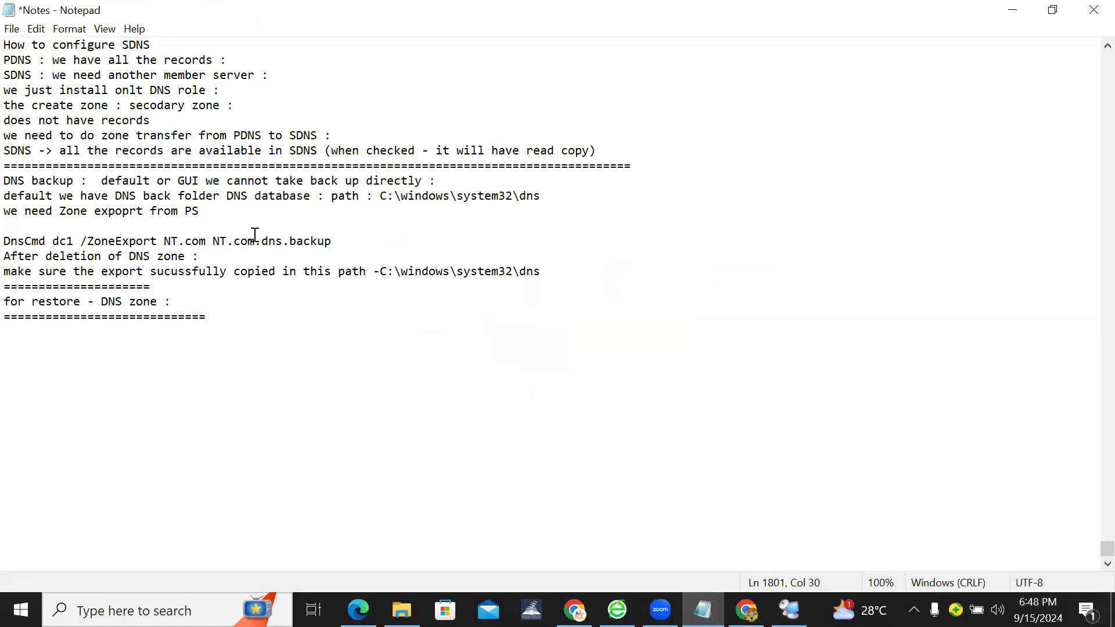
drag(4, 241, 333, 242)
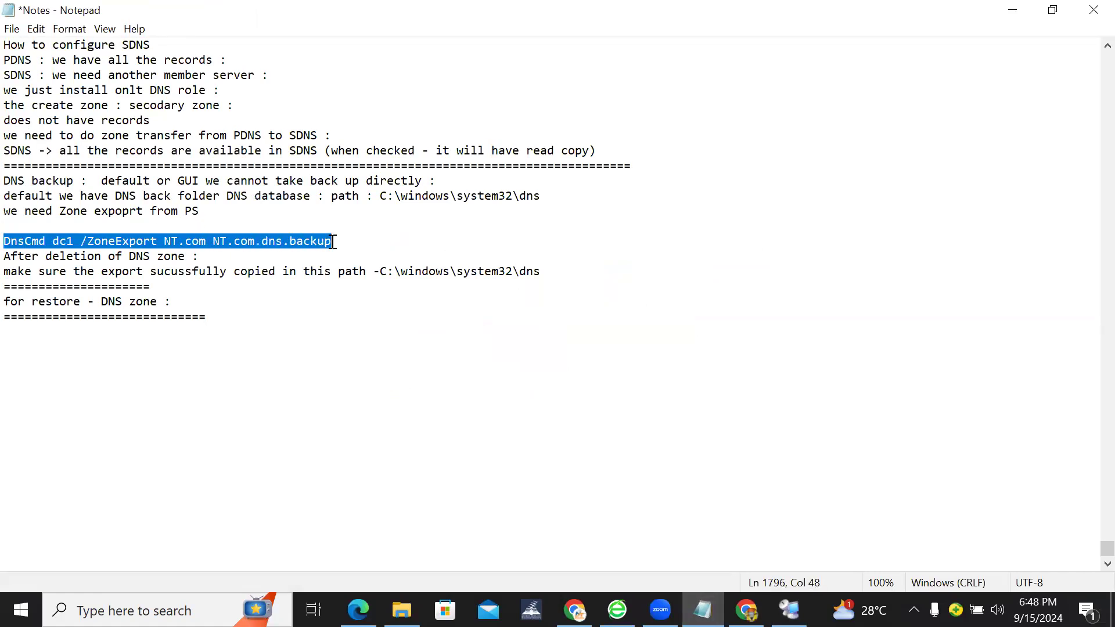
click(332, 241)
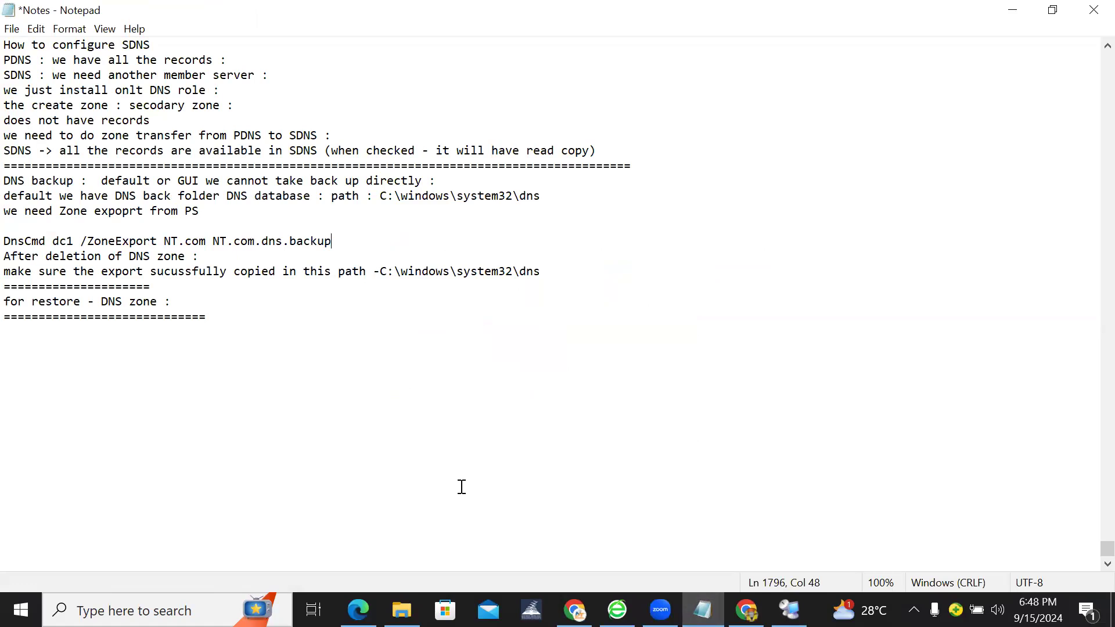
Switch back to the DC1-PDNS remote session and check the NT.com.dns.backup file in the System32\dns folder.
click(789, 610)
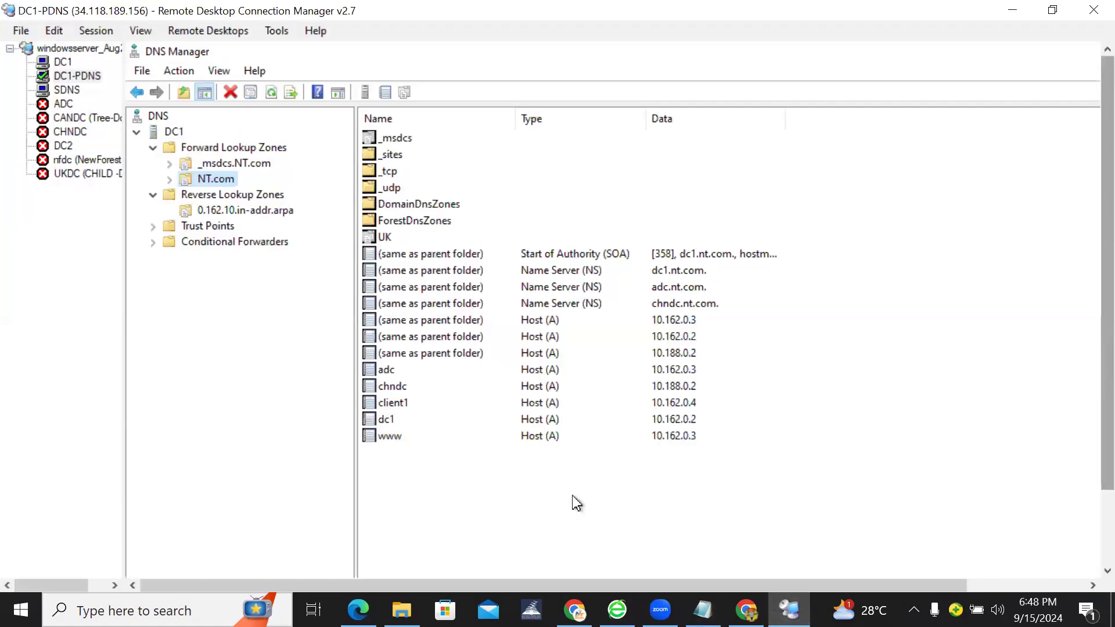
click(574, 561)
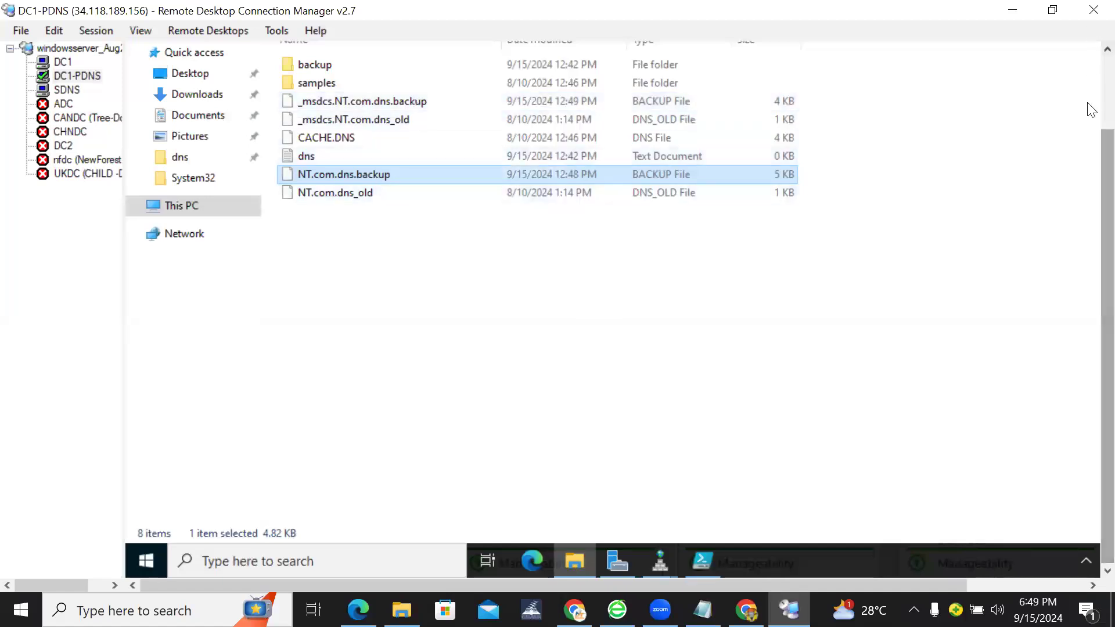
scroll(1091, 134, up, 1)
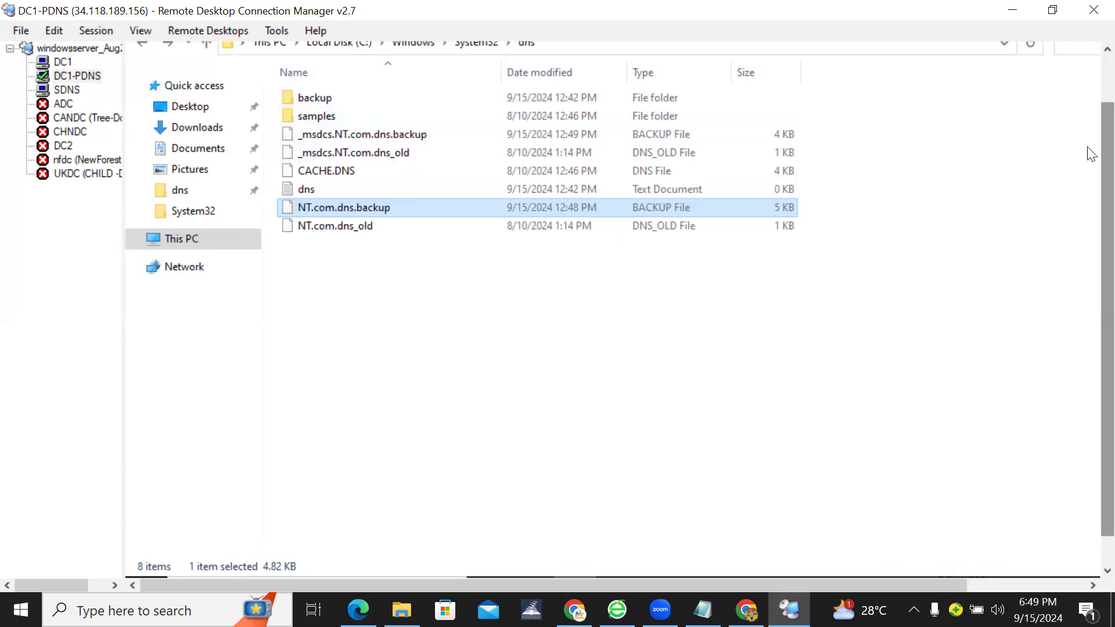
scroll(1091, 197, down, 1)
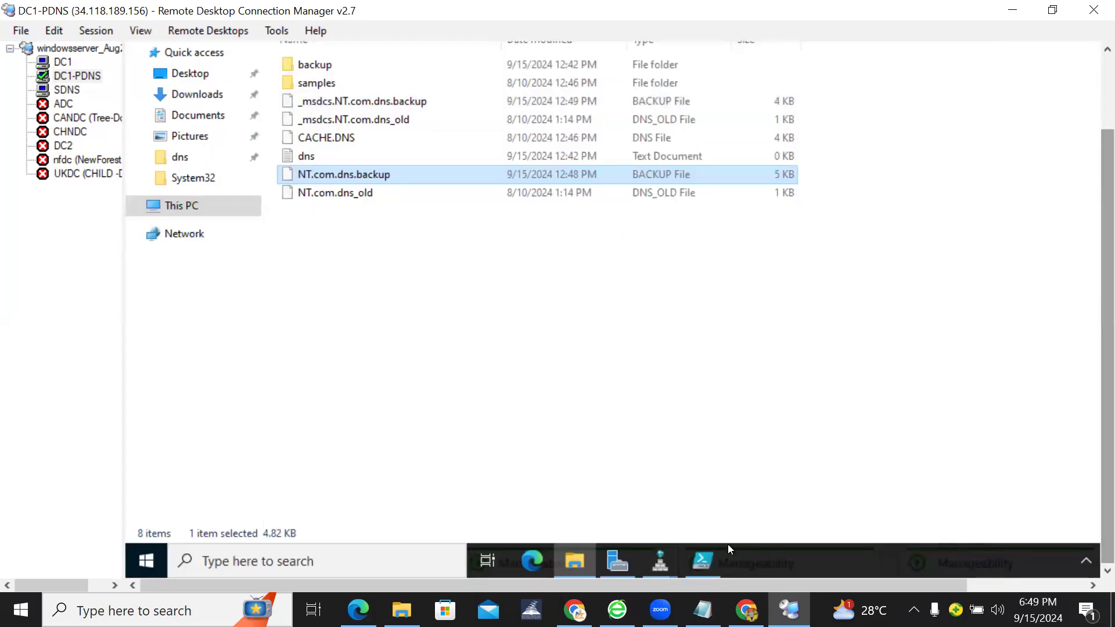
mouse_move(702, 560)
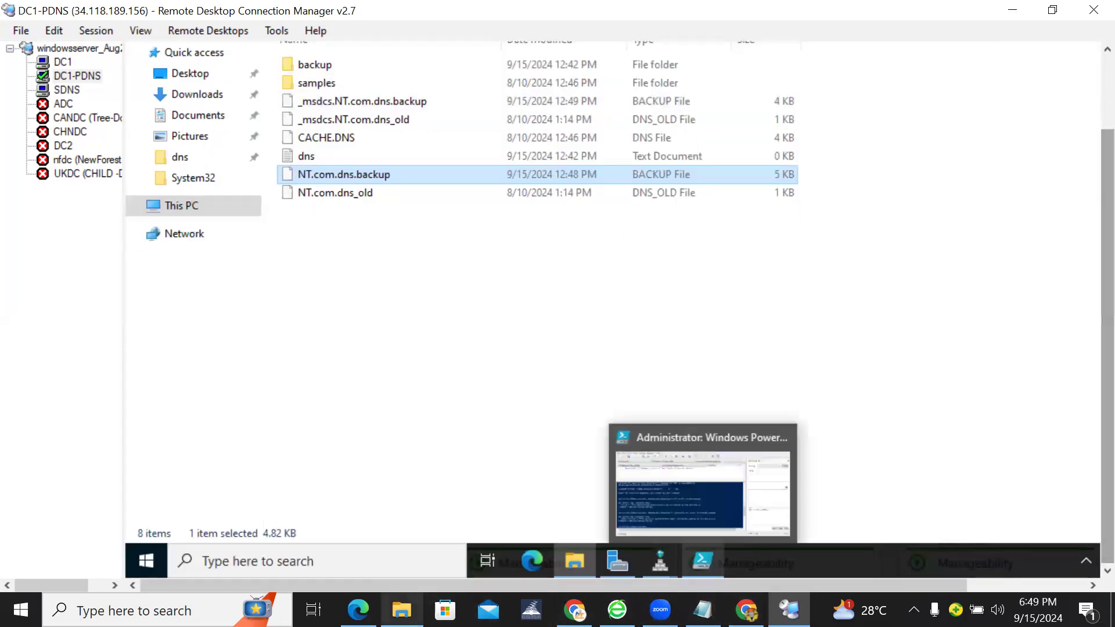
mouse_move(660, 560)
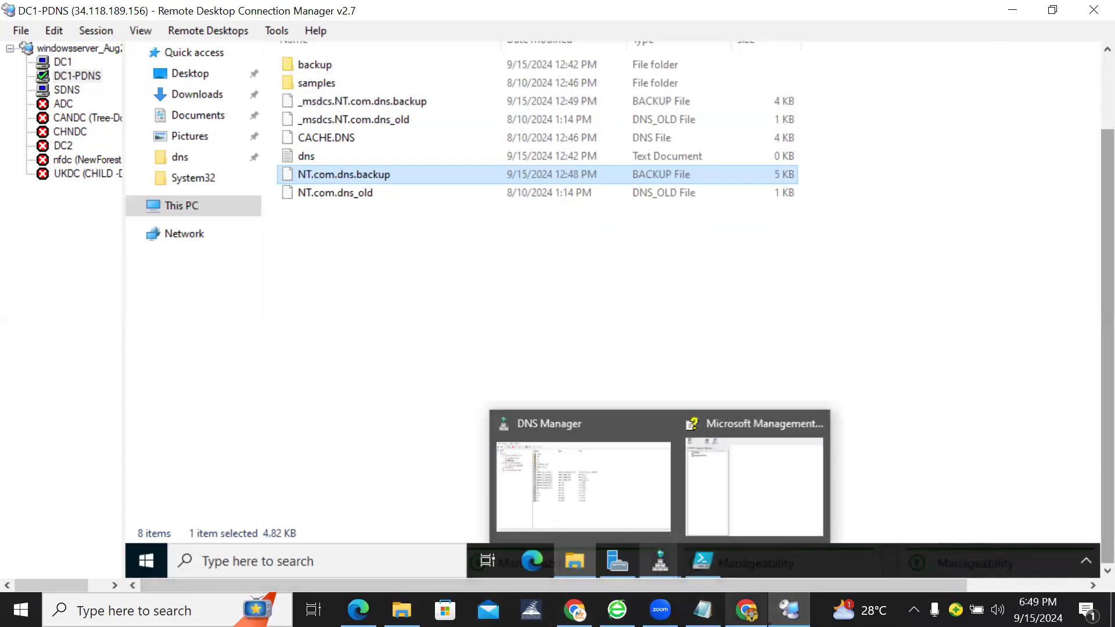
mouse_move(789, 610)
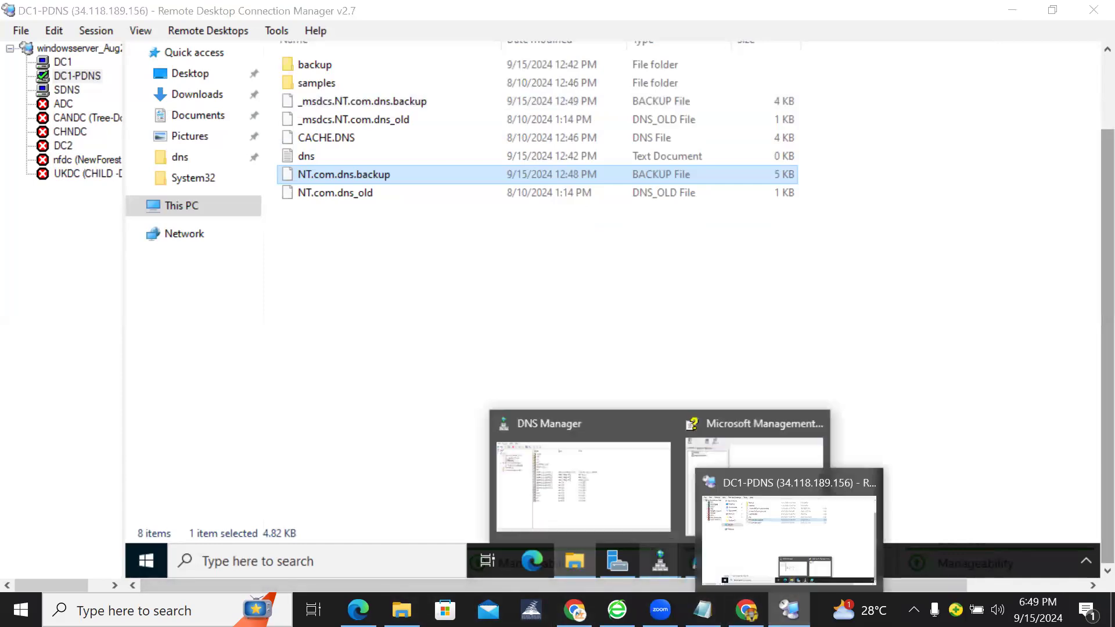
Add the line "Make sure : uncheck : AD database" below the DNS zone restore heading in the Notepad notes.
click(703, 610)
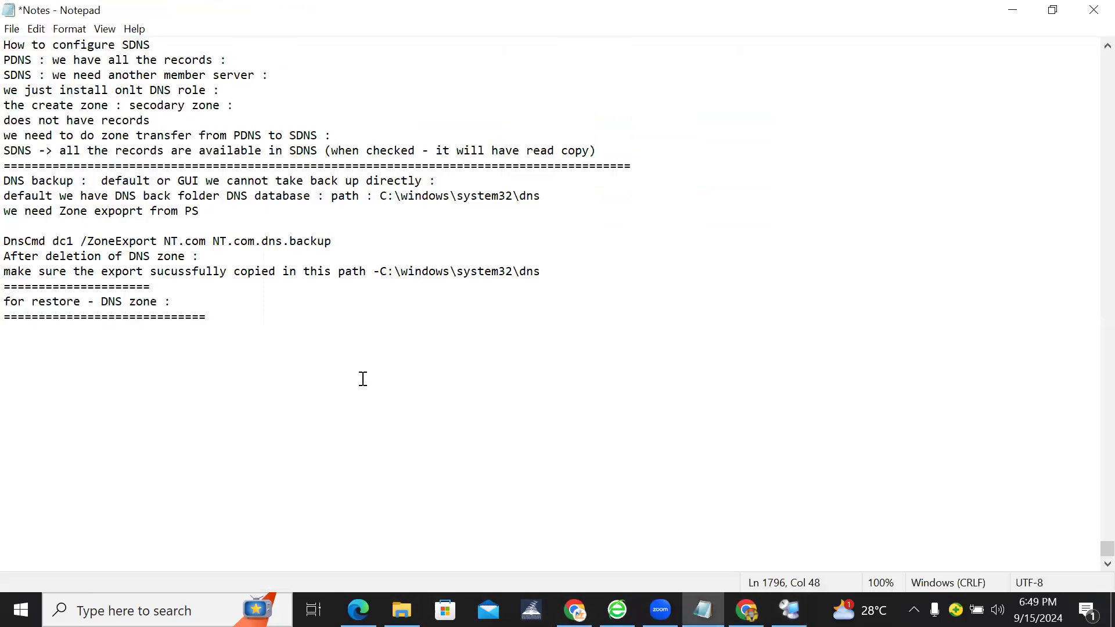
click(209, 317)
key(Return)
text(Make sure : unchec)
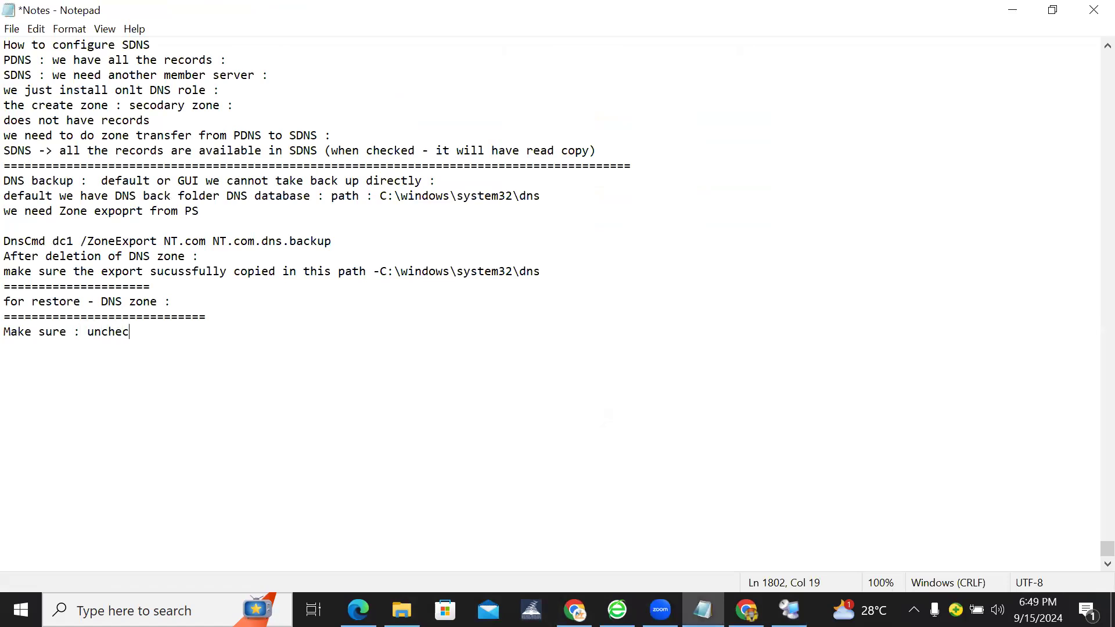
text(k : )
text(AD d)
text(at)
key(BackSpace)
text(tabase)
key(BackSpace)
In DNS Manager on DC1-PDNS, view the zone type options for a new forward lookup zone and cancel the wizard.
key(alt+Tab)
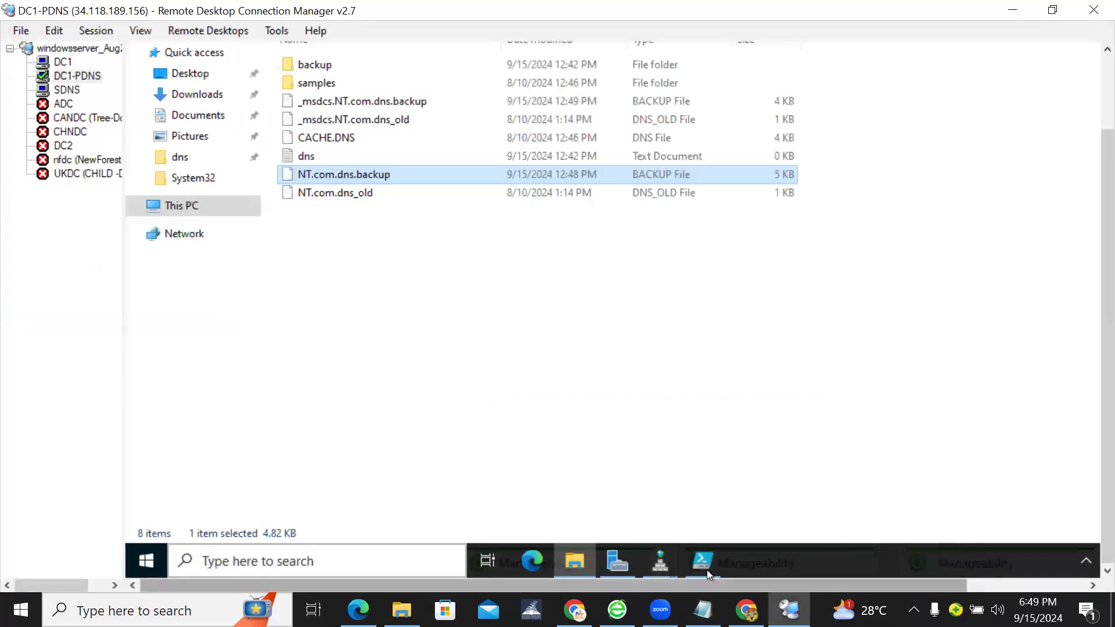
mouse_move(621, 556)
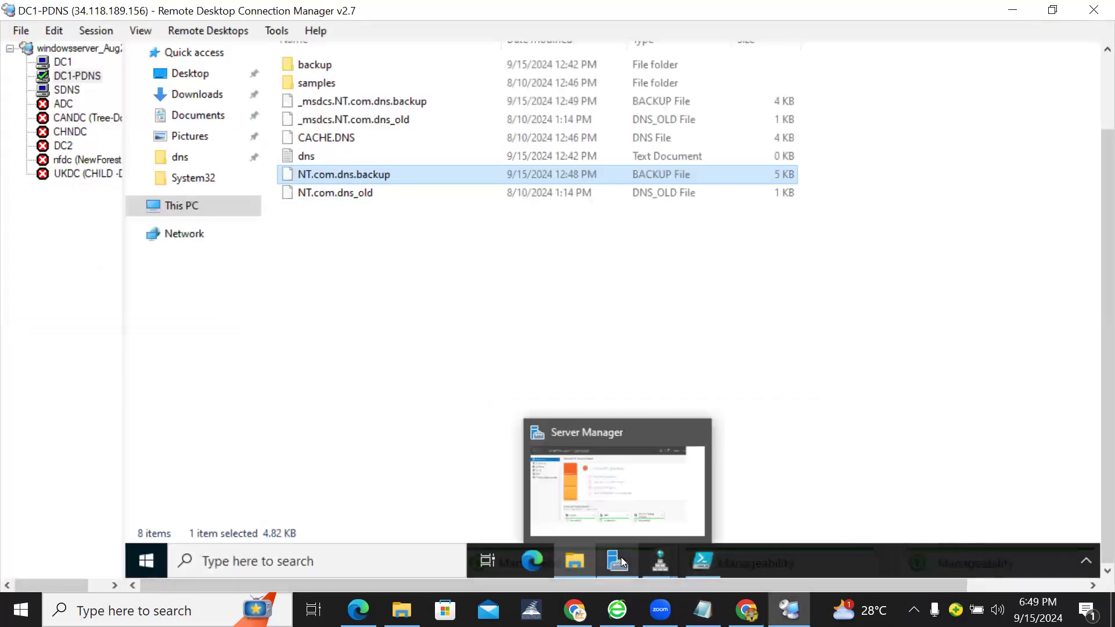
click(667, 567)
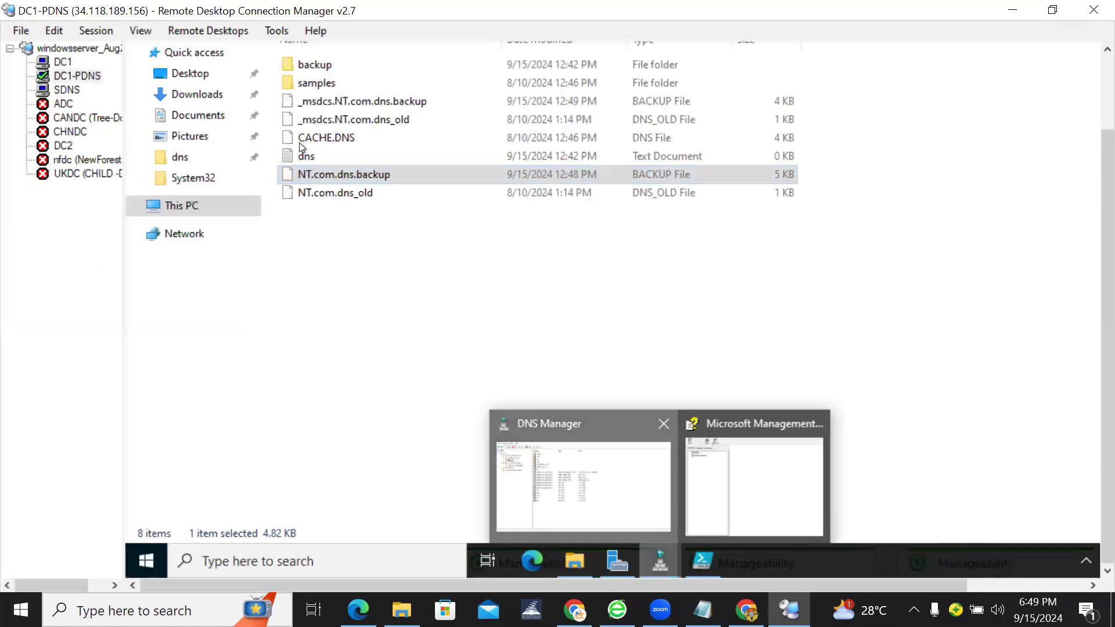
click(583, 485)
right_click(224, 89)
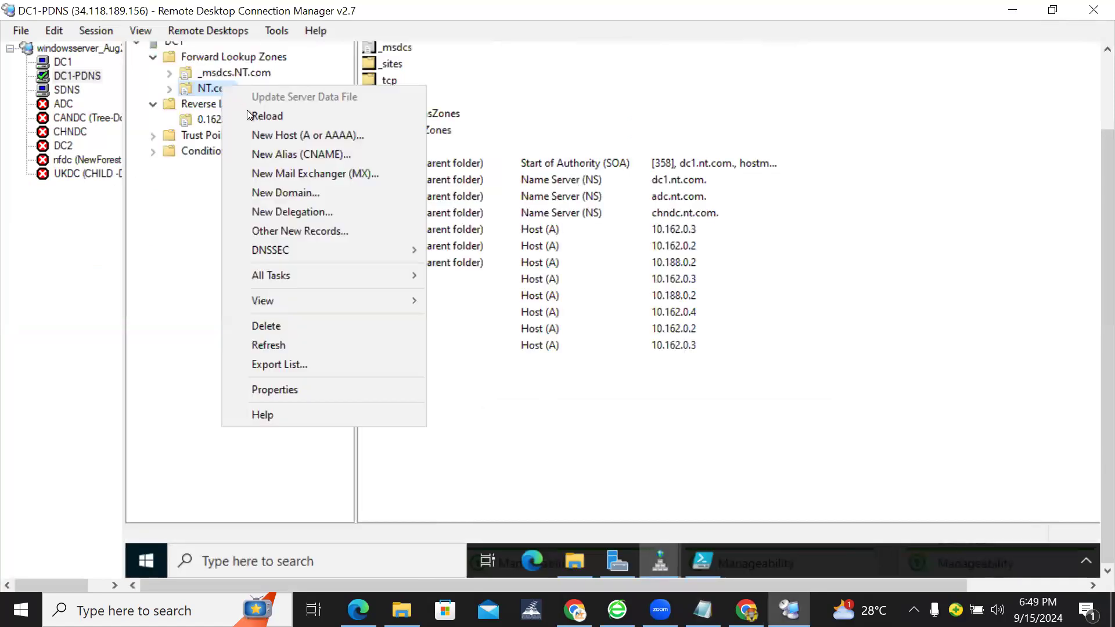
click(560, 116)
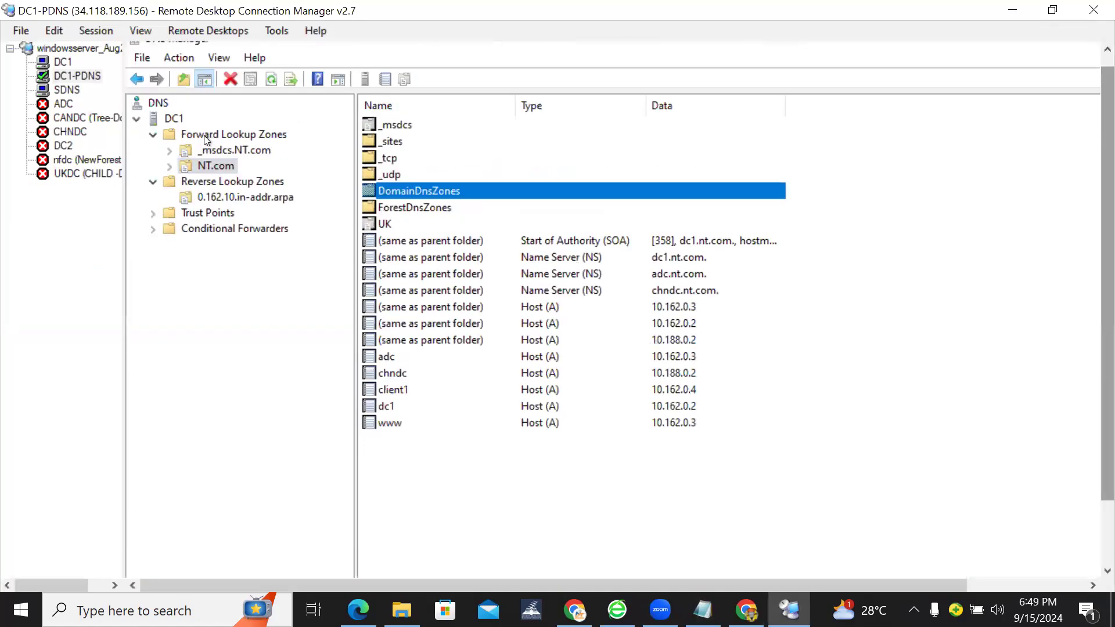
right_click(204, 134)
click(234, 152)
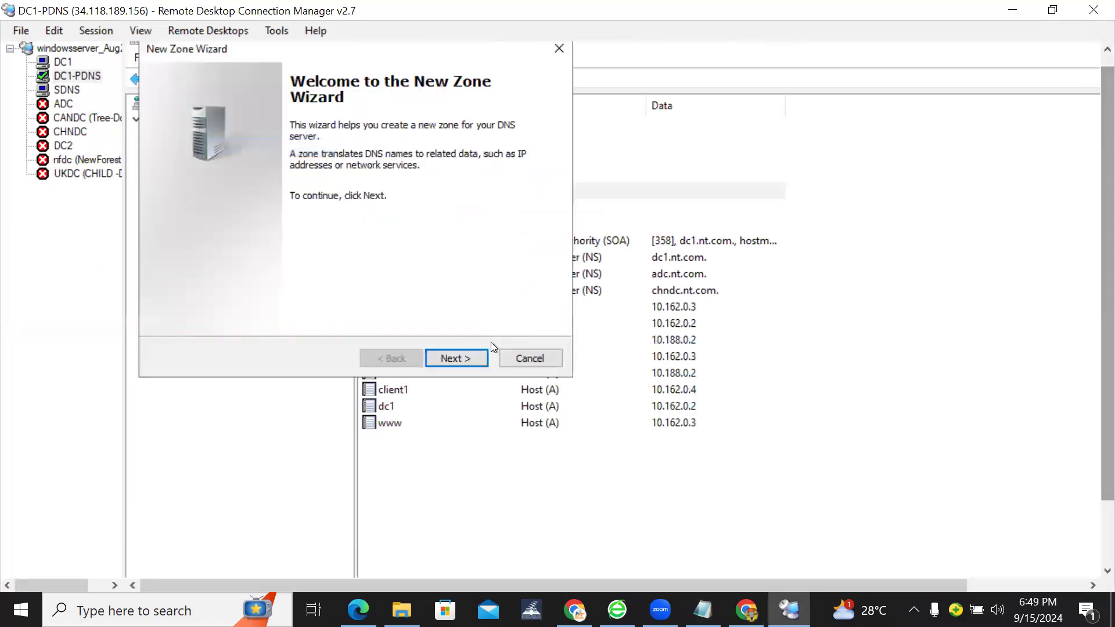
click(467, 358)
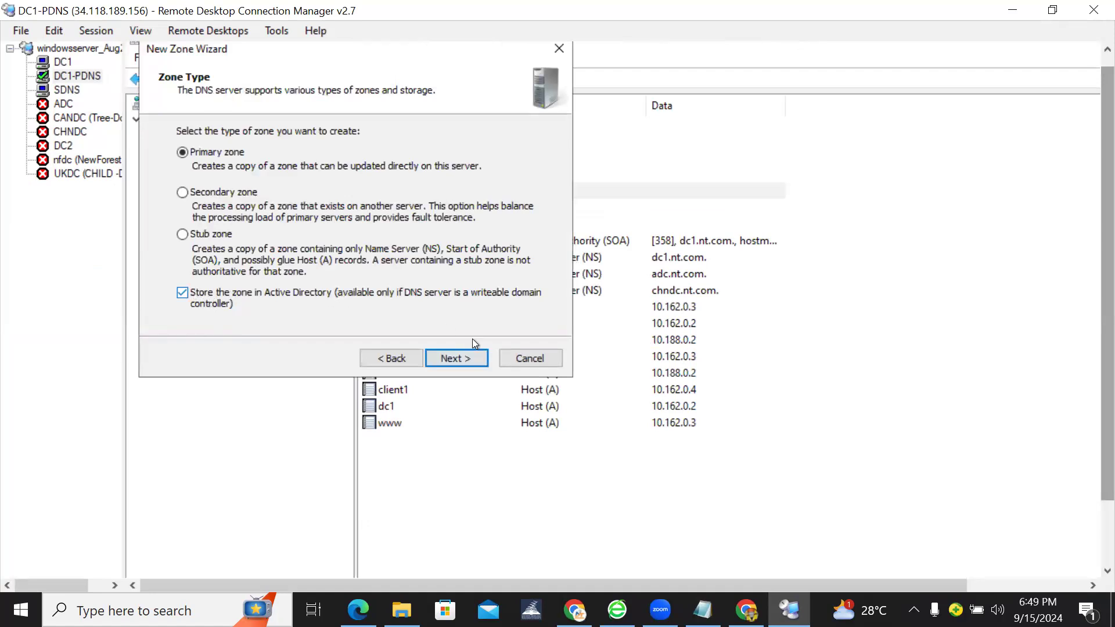
click(525, 361)
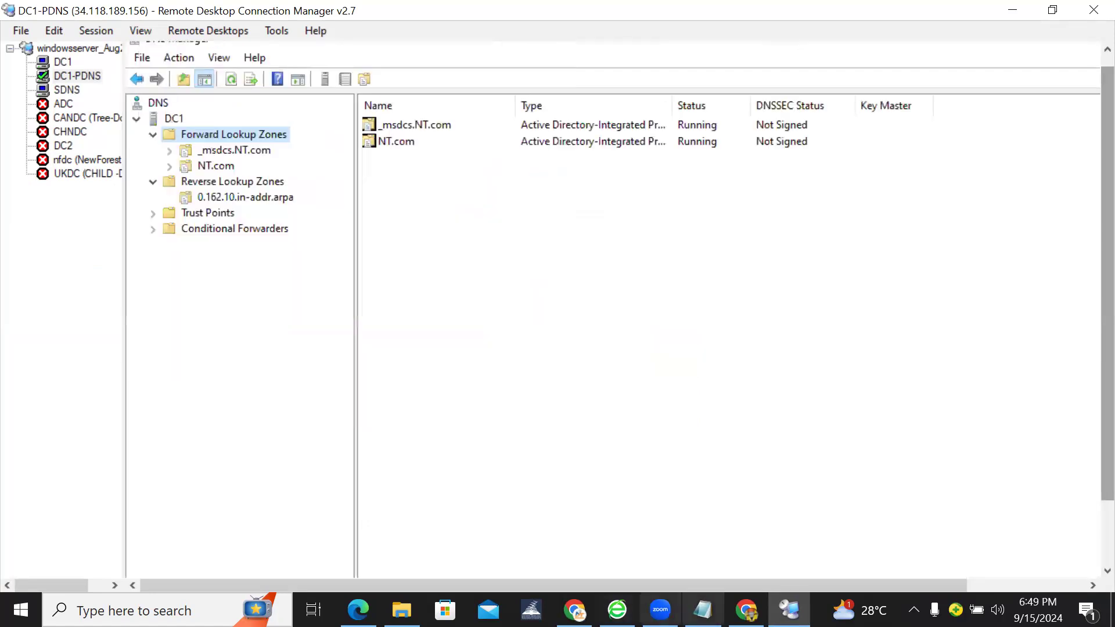
In the Notepad restore note, replace "AD database" with "store AD".
click(703, 610)
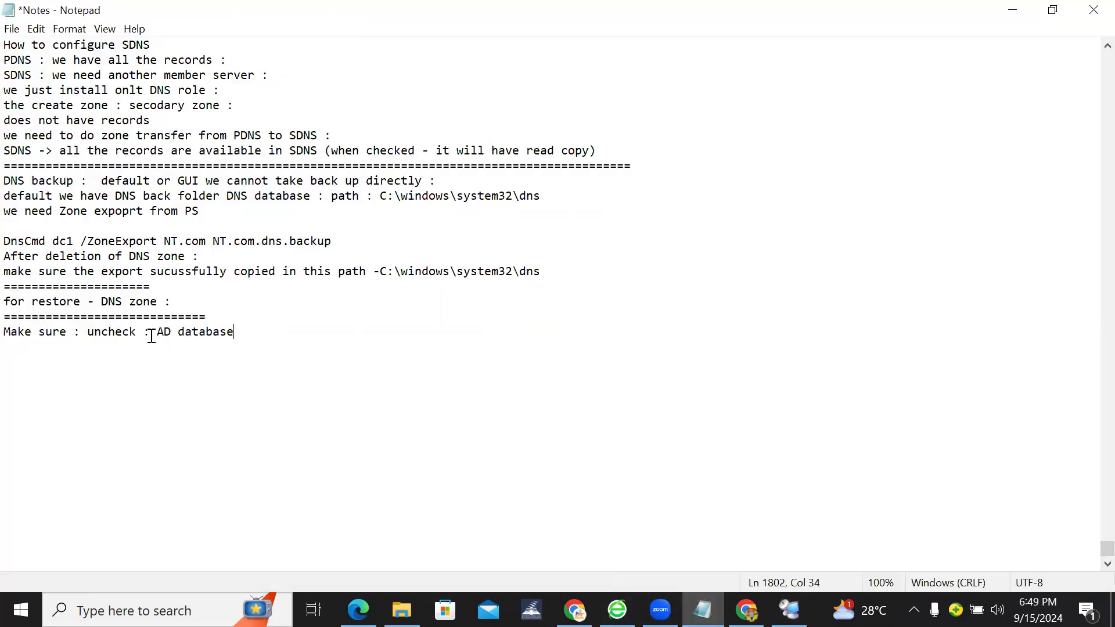
drag(159, 331, 281, 341)
text(A)
key(BackSpace)
text(store AD)
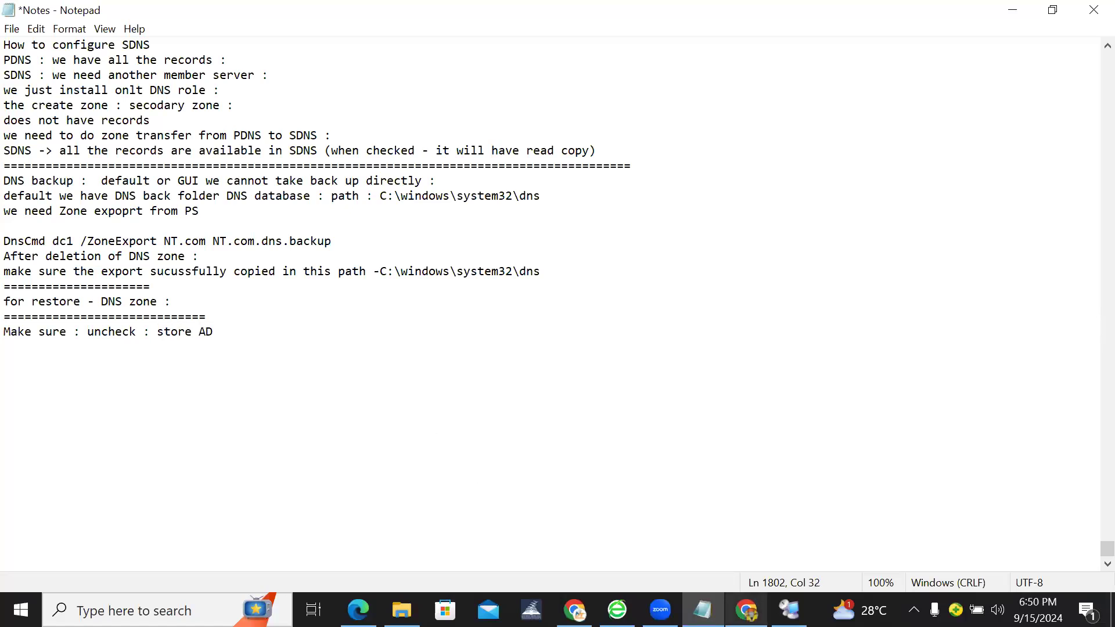
Recheck the wording of the Active Directory storage option in DNS Manager's New Zone Wizard for forward lookup zones, and cancel the wizard.
click(790, 610)
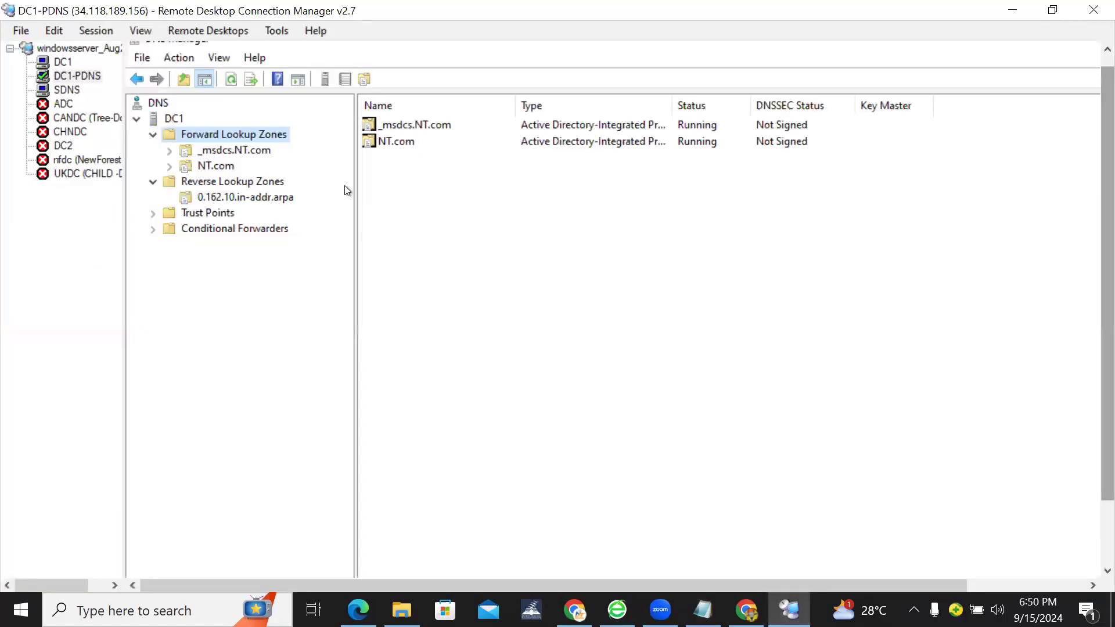
right_click(221, 167)
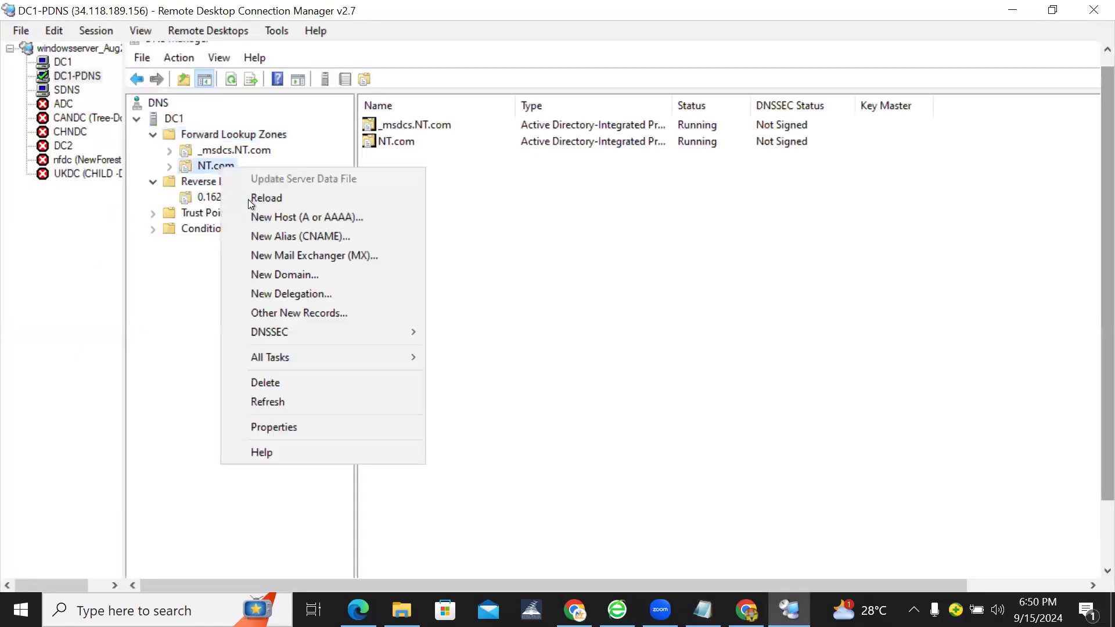
click(240, 151)
right_click(240, 151)
click(235, 133)
right_click(236, 133)
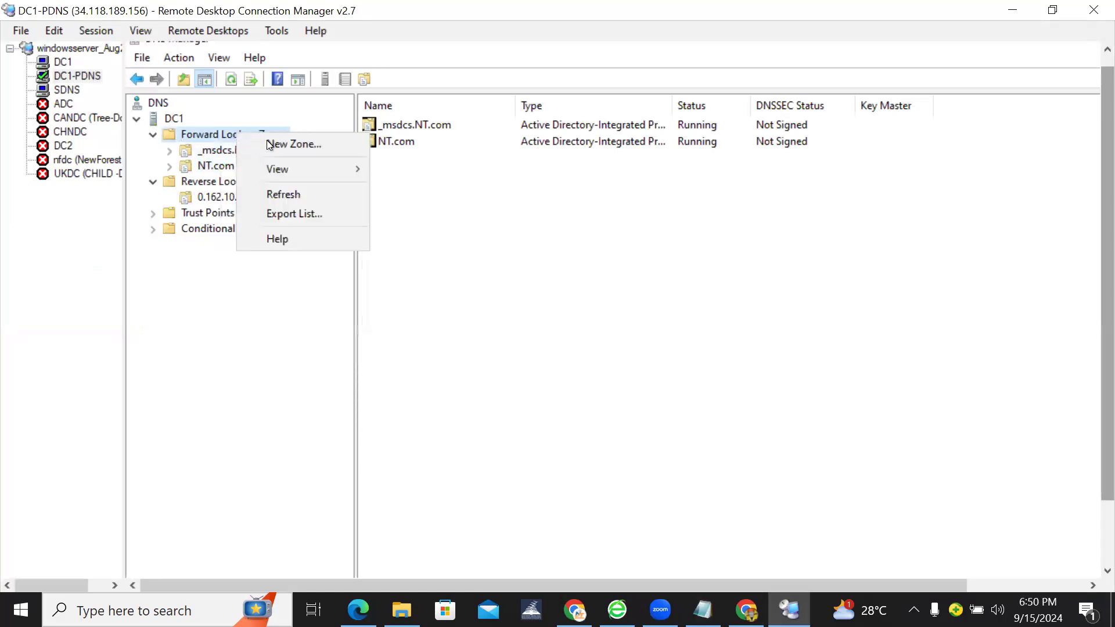
key(Return)
click(457, 358)
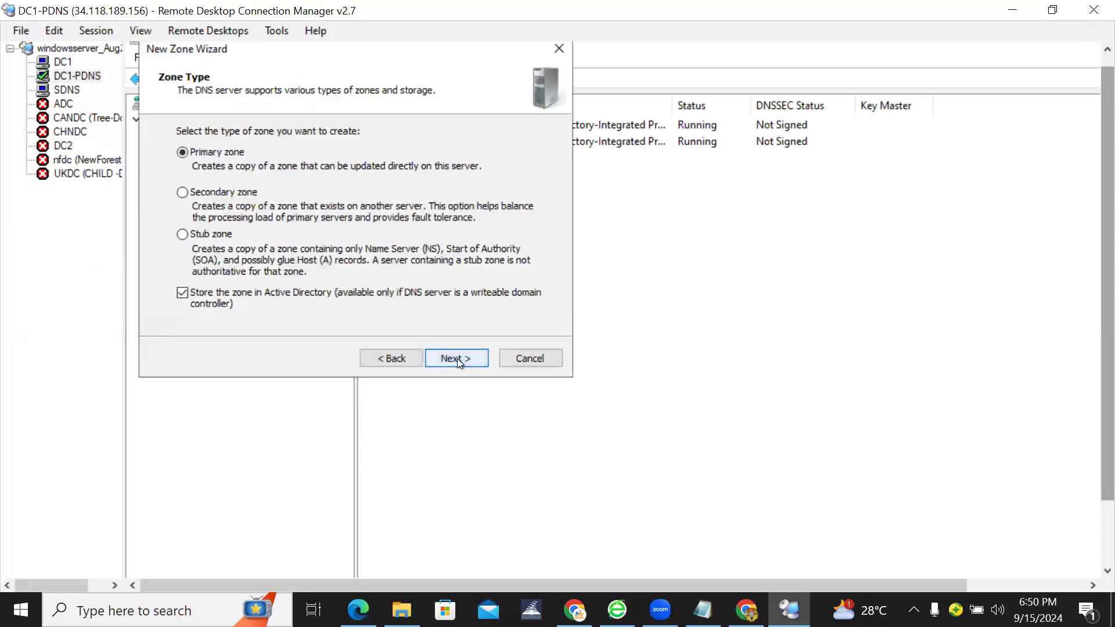
click(524, 356)
Return to the Notepad notes and complete the restore instruction so it reads "store the zone in AD".
key(alt+Tab)
click(198, 332)
text(the zone )
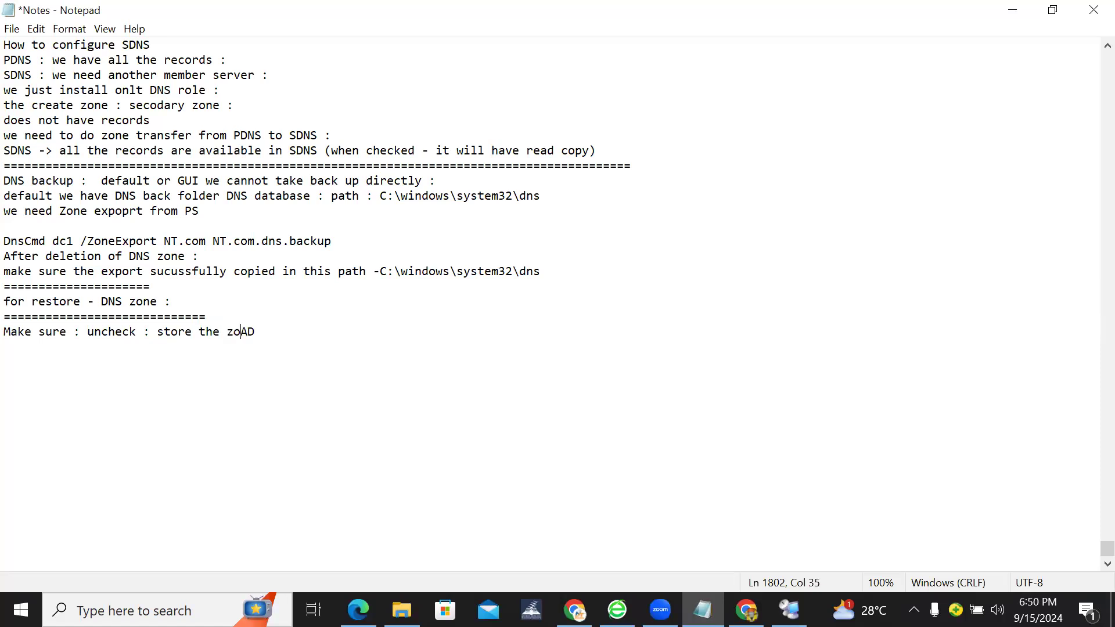
text(in)
Prefix the restore instruction in the notes with "While create new primary zone -".
click(6, 331)
text(While create n)
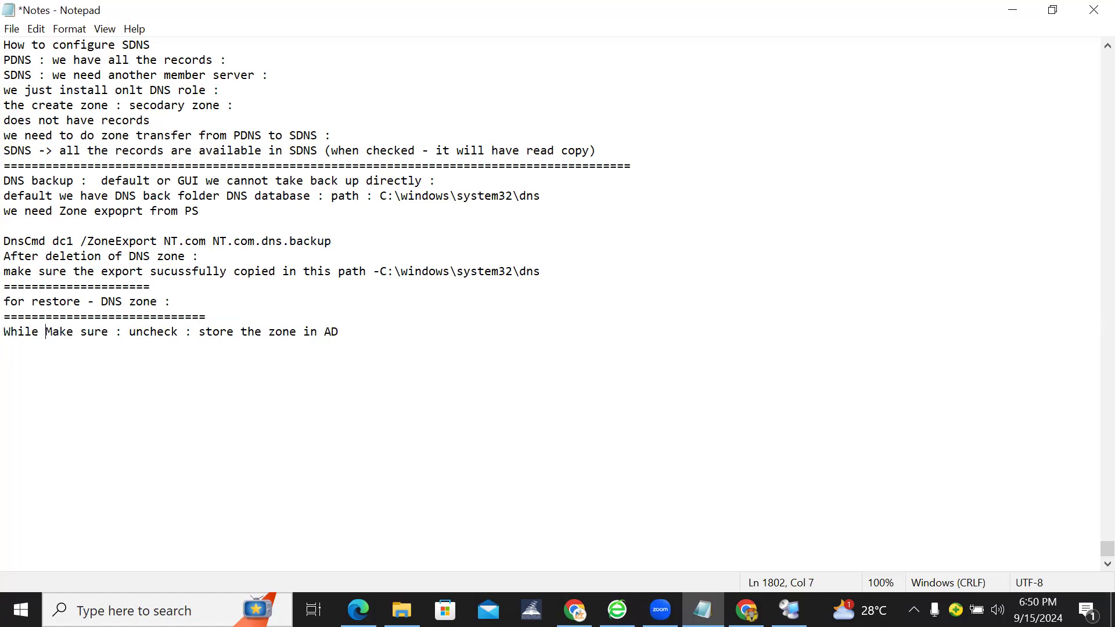
text(ew )
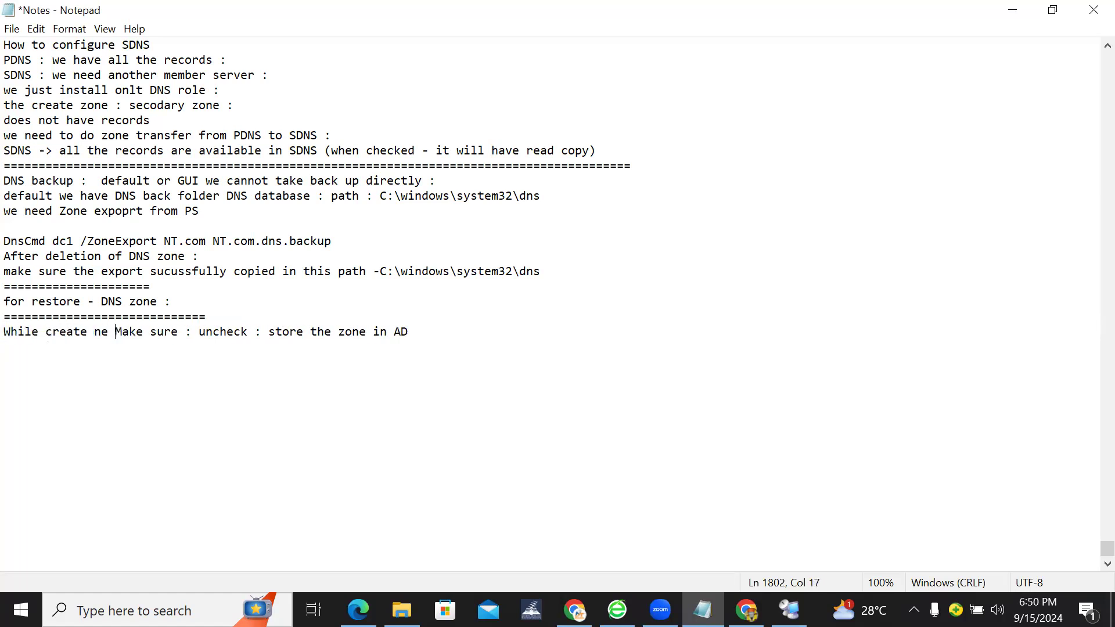
text(zone)
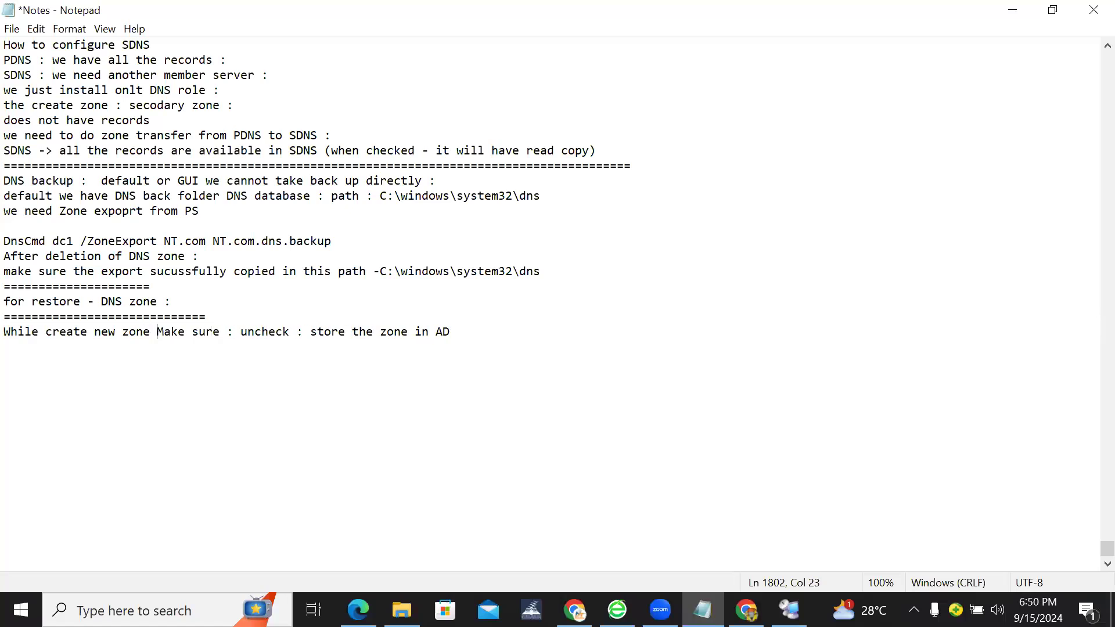
key(BackSpace)
key(BackSpace)
key(BackSpace)
key(BackSpace)
text(primary )
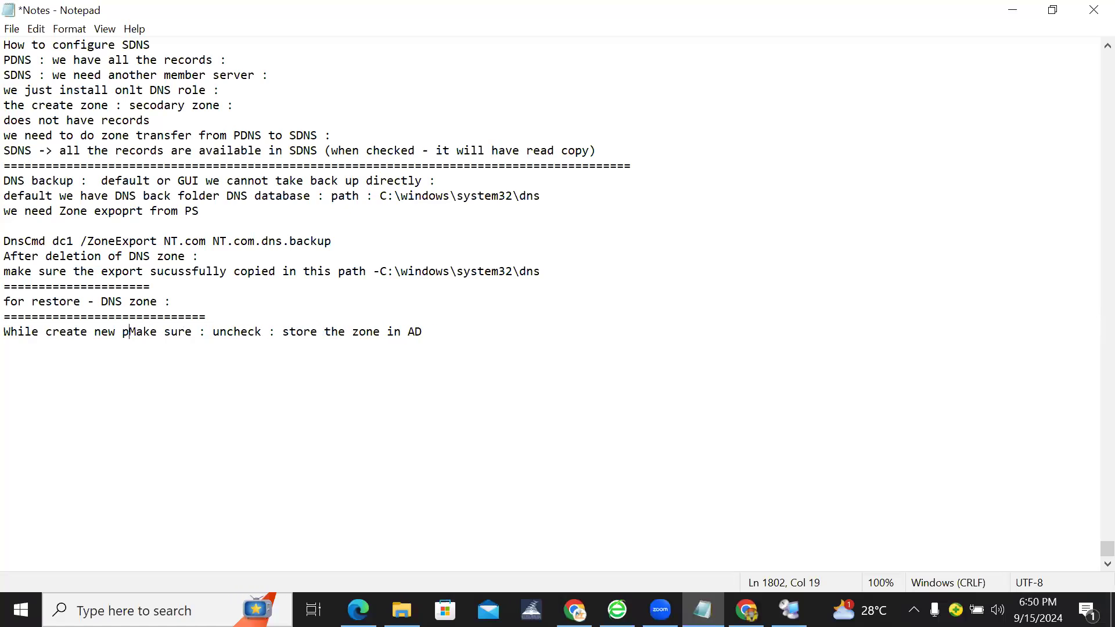
text(zone -)
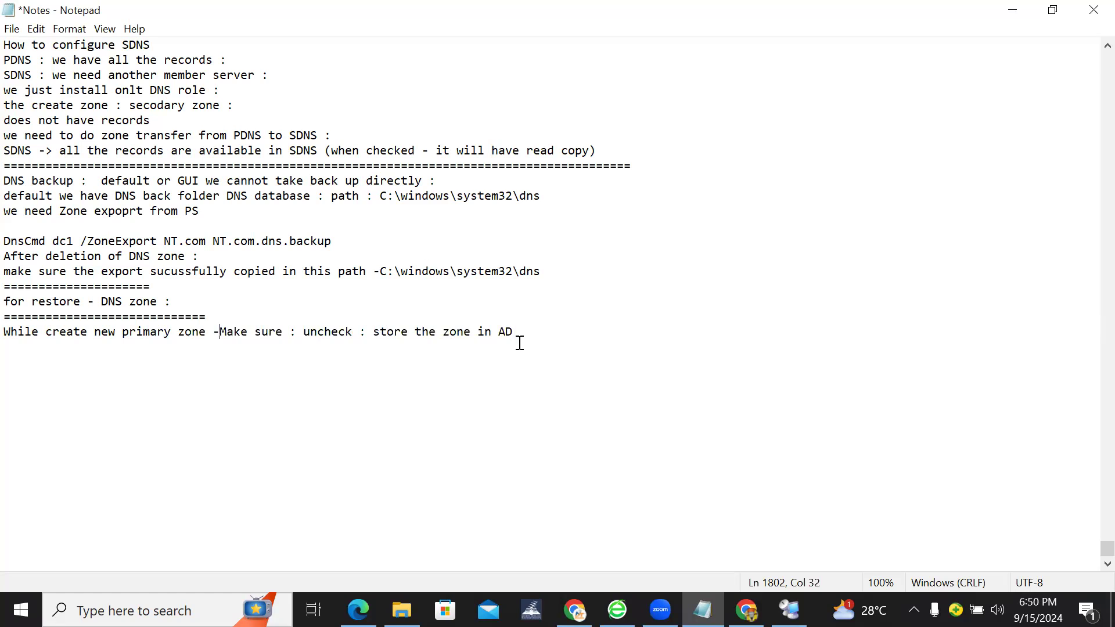
Add a "Note :" line directly above the "While create new primary zone" instruction.
key(Home)
key(Return)
key(Up)
text(Note)
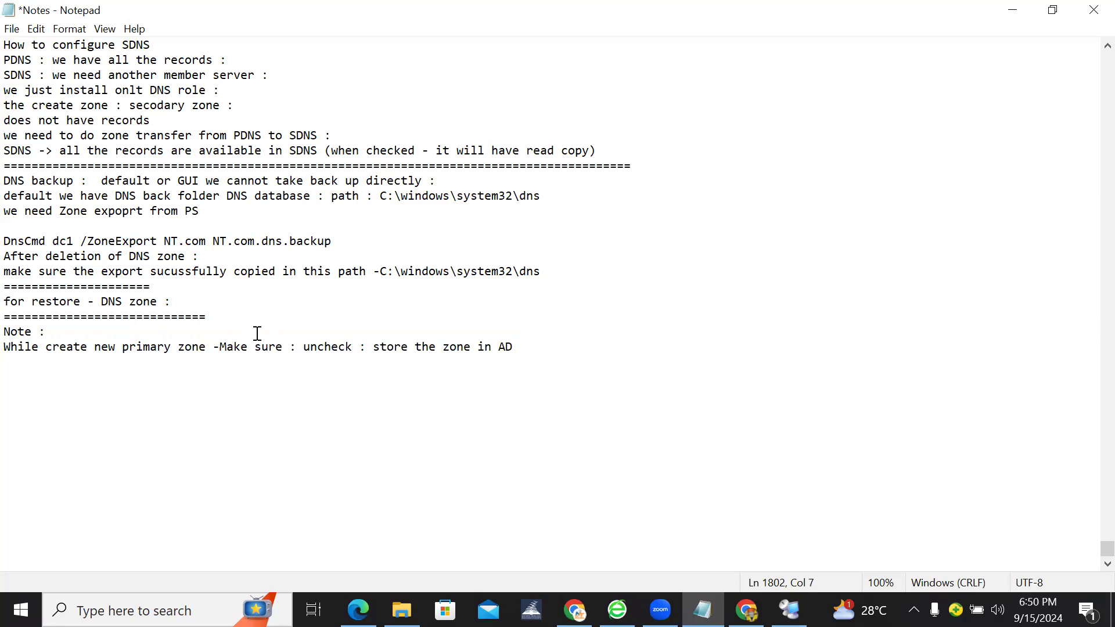
Move "-Make sure : uncheck : store the zone in AD" from the primary zone line to the end of the "Note :" line.
drag(213, 348, 310, 347)
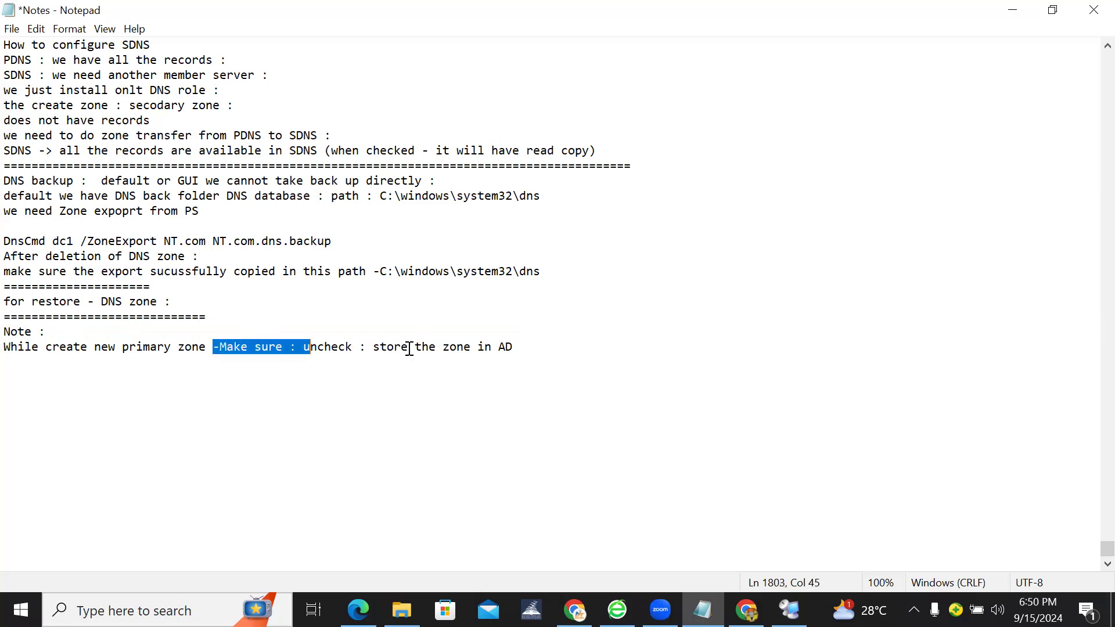
drag(409, 348, 525, 347)
key(ctrl+c)
key(Delete)
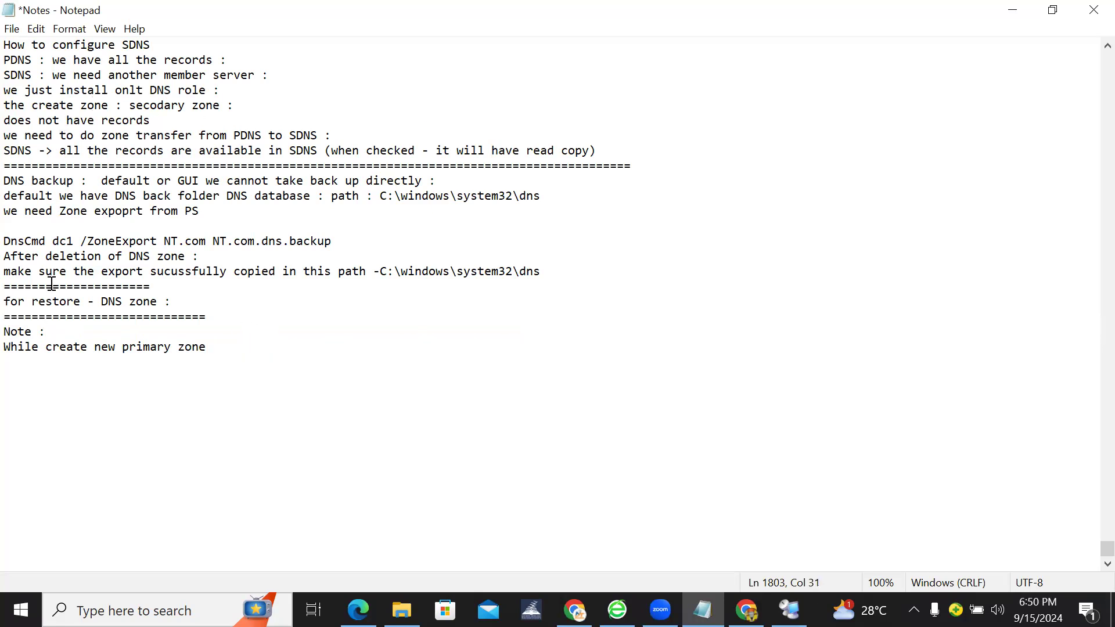
click(62, 331)
key(ctrl+v)
Move the whole "Note :-Make sure" text below "While create new primary zone", leaving a blank line between them.
drag(373, 328, 9, 330)
key(ctrl+c)
key(Delete)
click(226, 354)
key(Return)
key(Return)
key(ctrl+v)
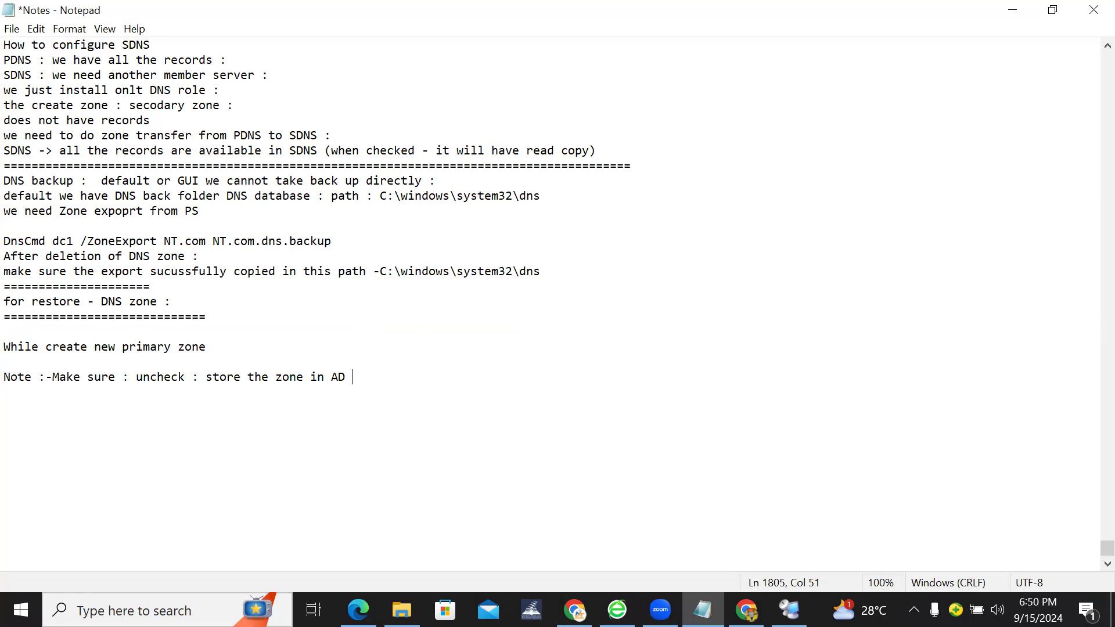
Below the note, add the line "once zone records are available :" and begin the following line with "we need to".
key(Return)
text(once zone recor)
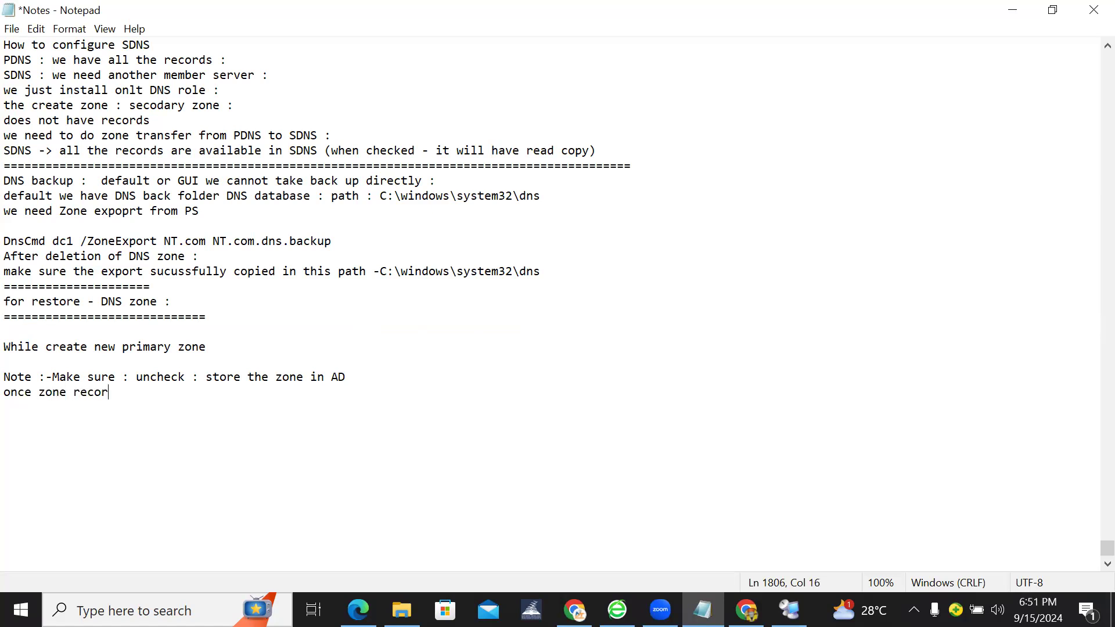
text(ds are availab)
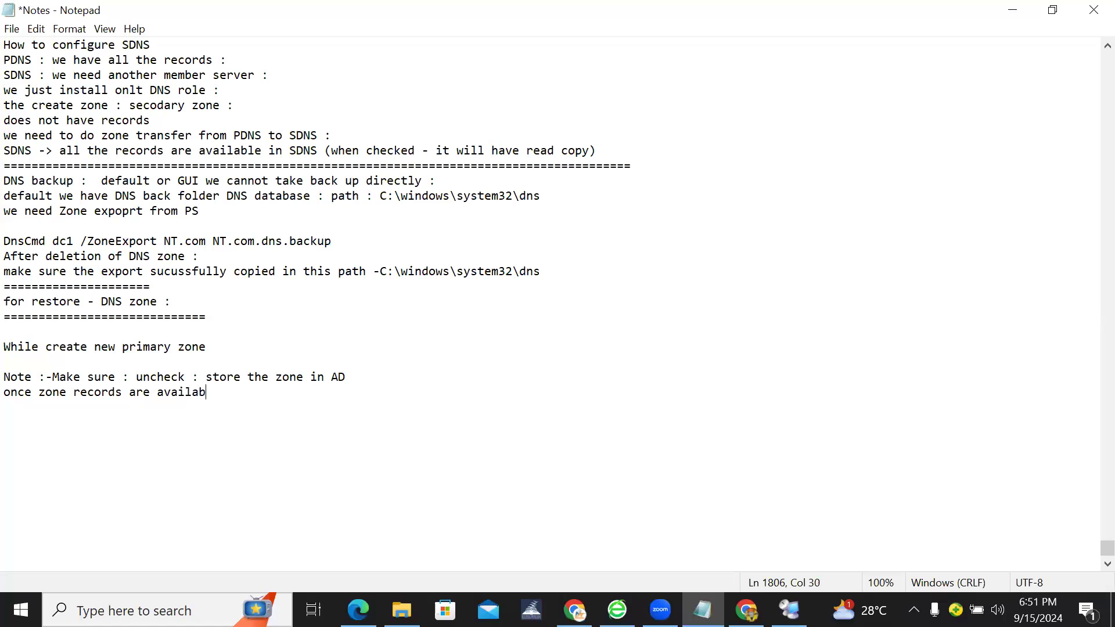
text(le :)
key(Return)
text(we need to)
Switch to DNS Manager on DC1-PDNS and open the properties of the NT.com forward lookup zone.
click(790, 610)
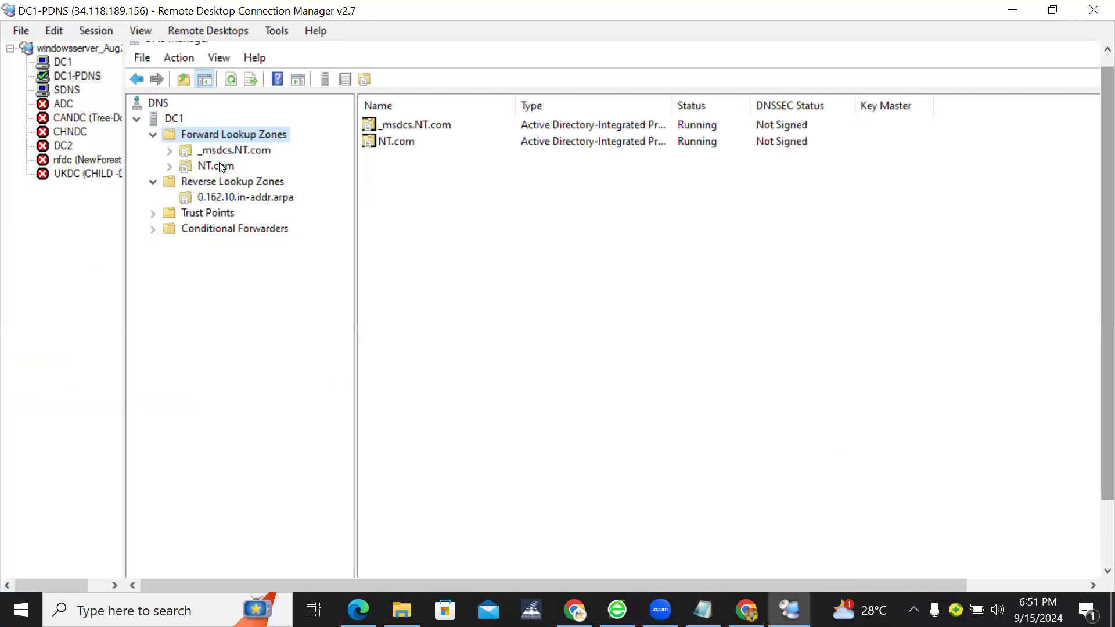
right_click(221, 168)
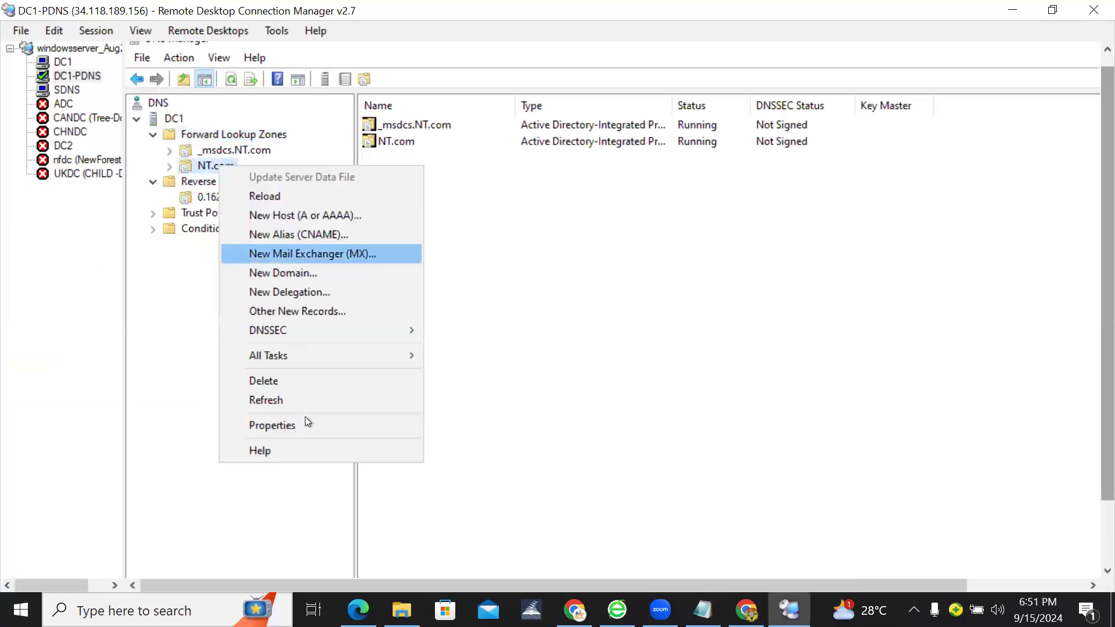
key(Return)
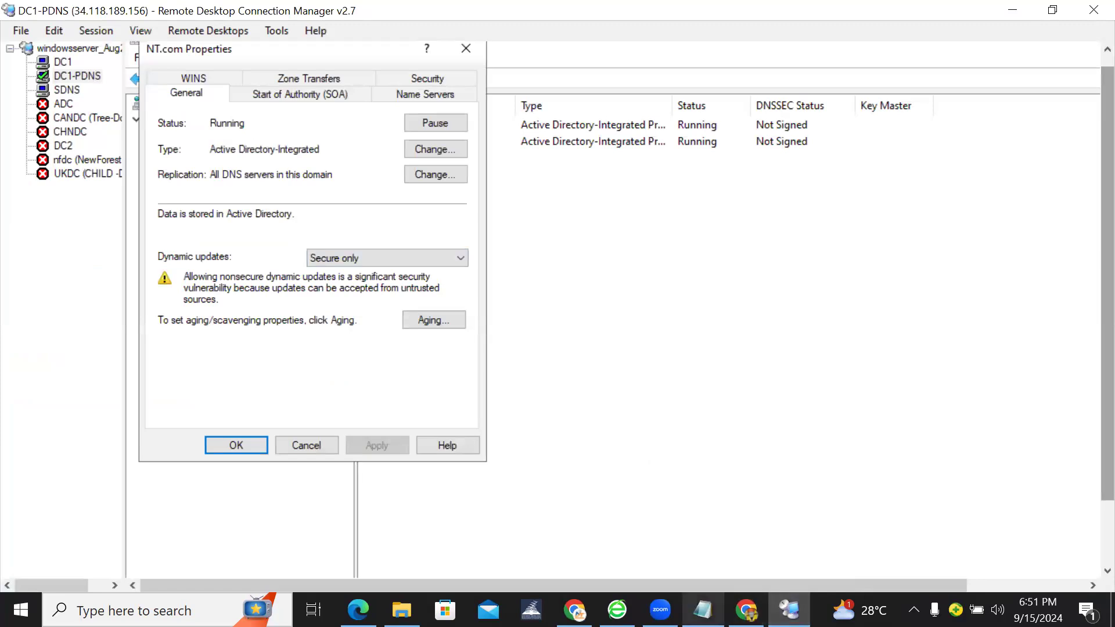
Return to the Notepad notes and complete the last line as "we need to update dynamic update (secure)".
click(703, 610)
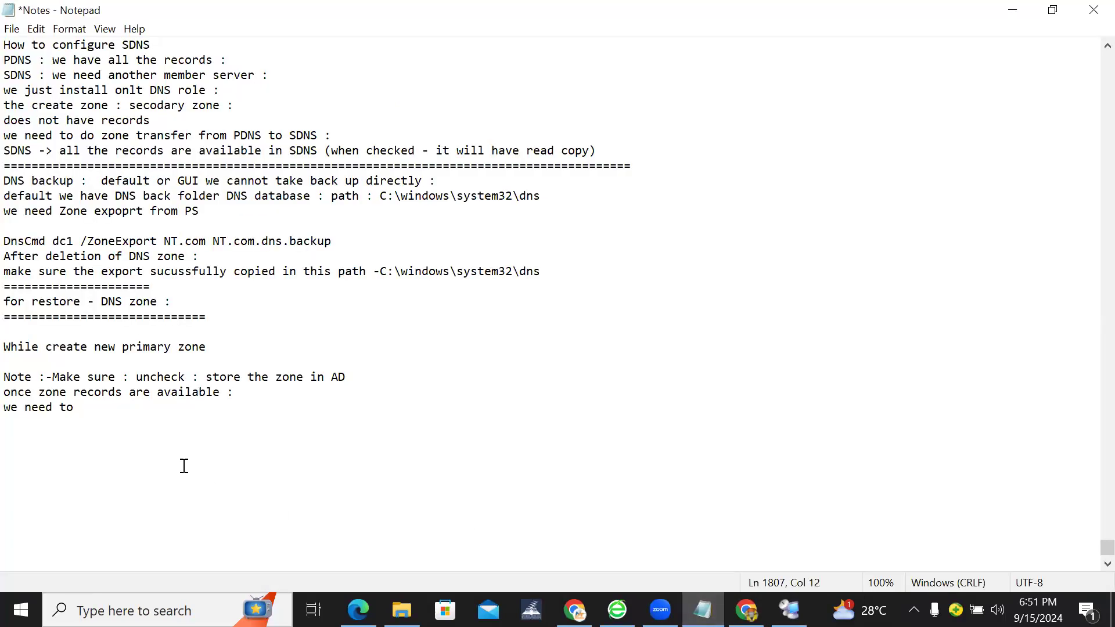
text(update dymnami)
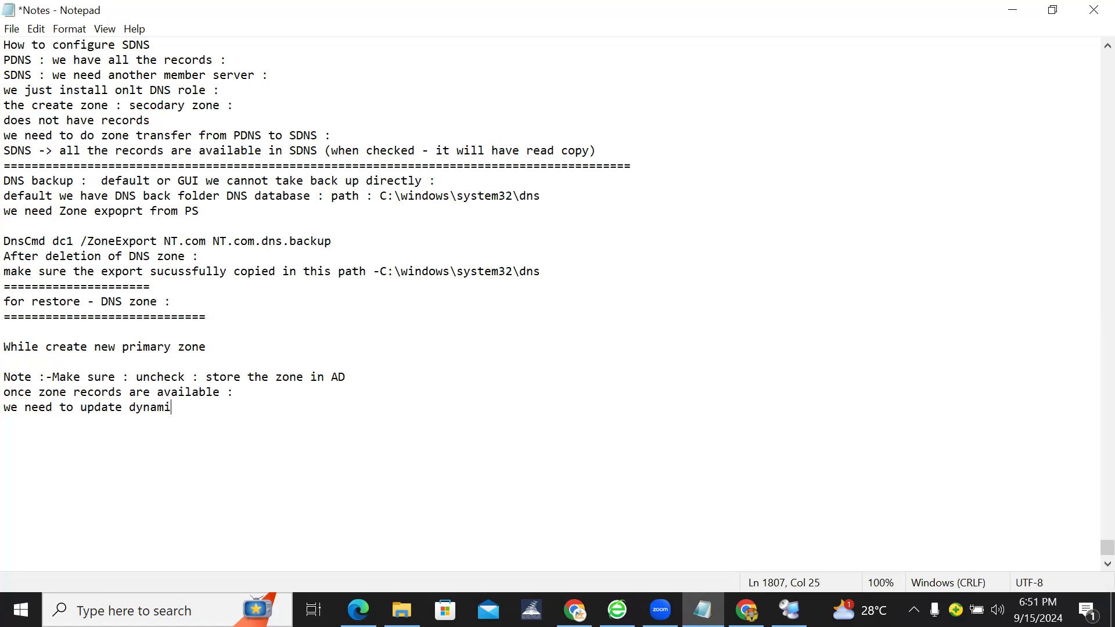
text(c update (secure))
key(Return)
Add the line "we need click type (Primary) -change enable", checking the zone type setting in the NT.com properties for the wording.
text(we need )
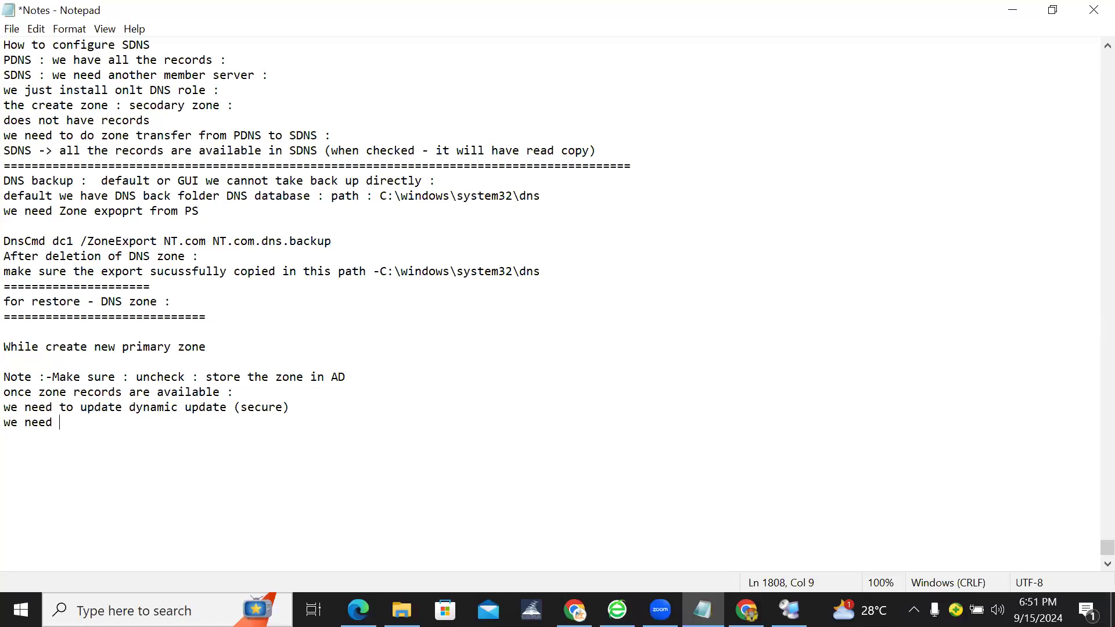
text(cl)
key(BackSpace)
key(BackSpace)
text(click)
click(789, 610)
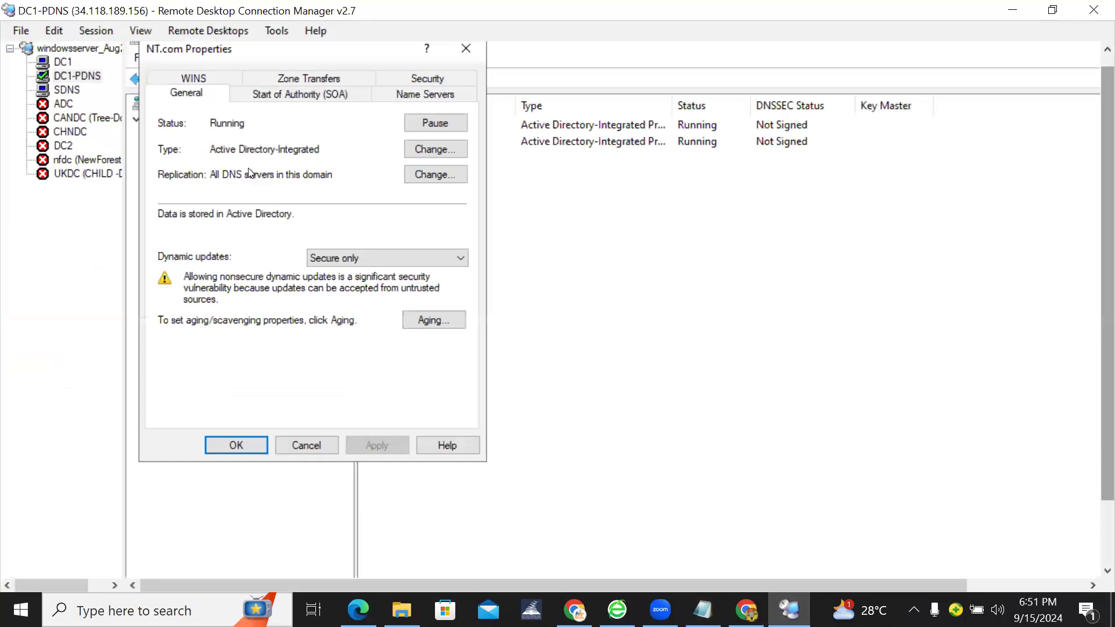
click(703, 610)
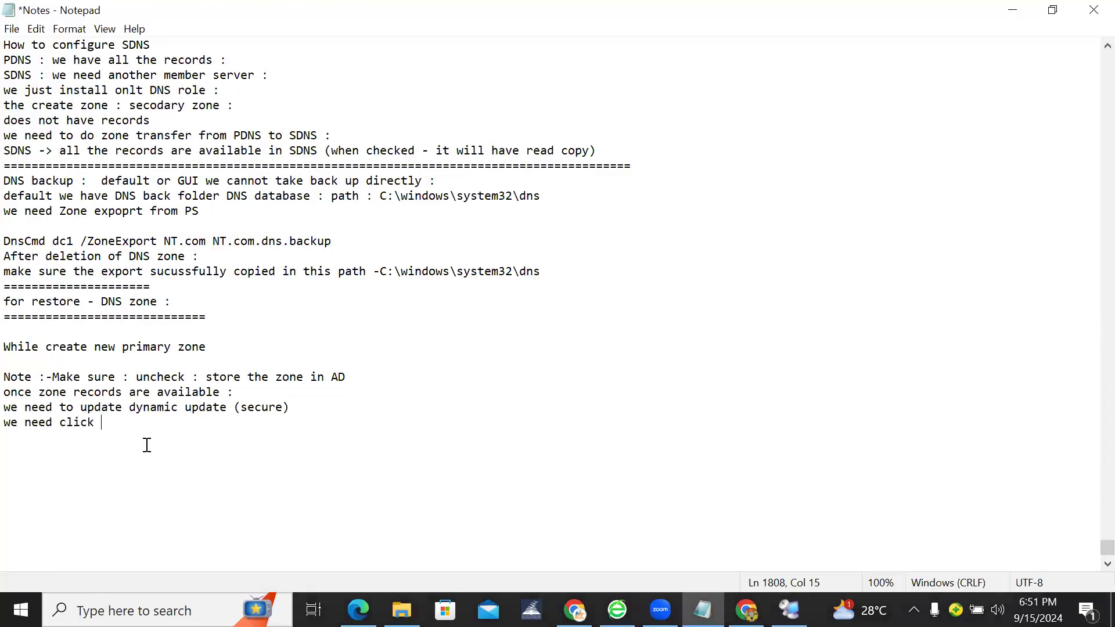
text(type (Primary)
click(215, 424)
text(-chang)
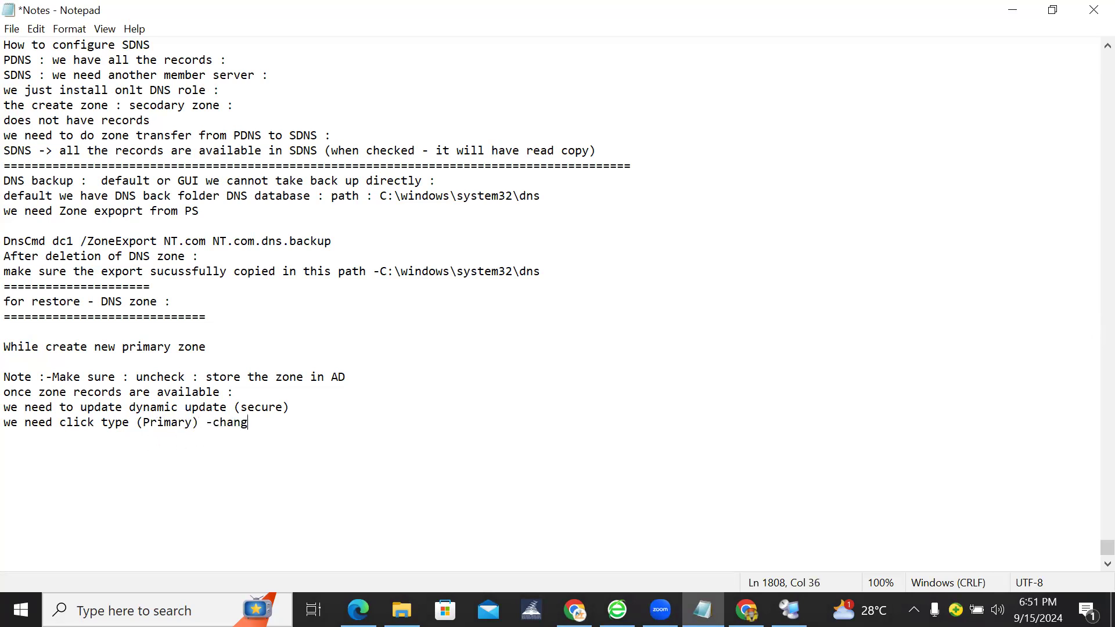
text(e enable)
Copy "store the zone in AD" from the note and append it after "-change enable".
drag(137, 378, 353, 384)
click(208, 378)
key(ctrl+c)
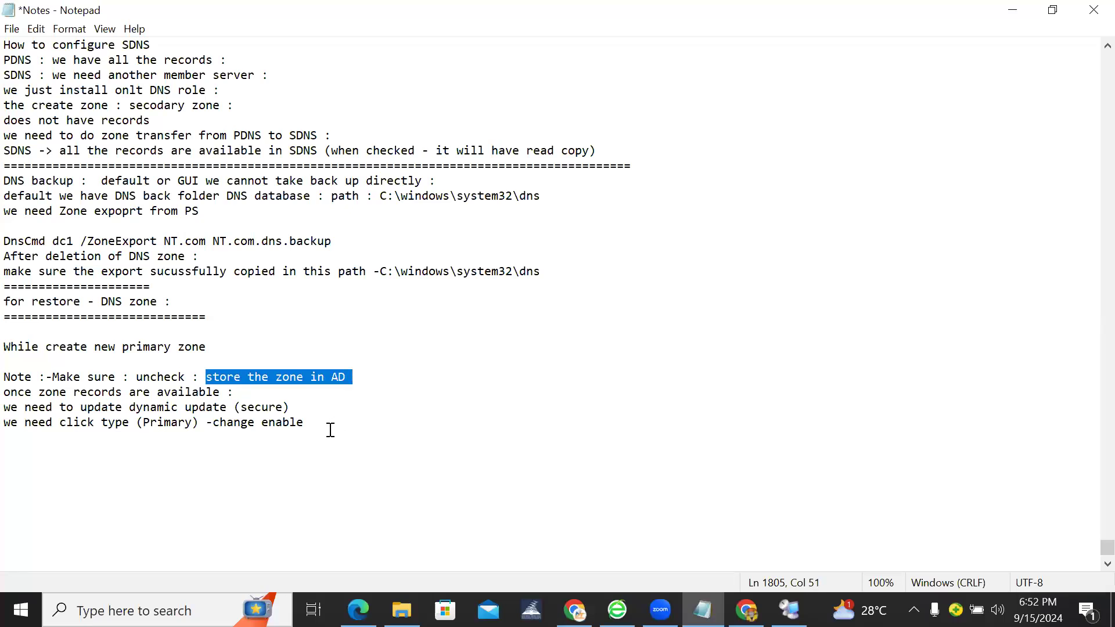
click(329, 427)
key(ctrl+v)
click(306, 422)
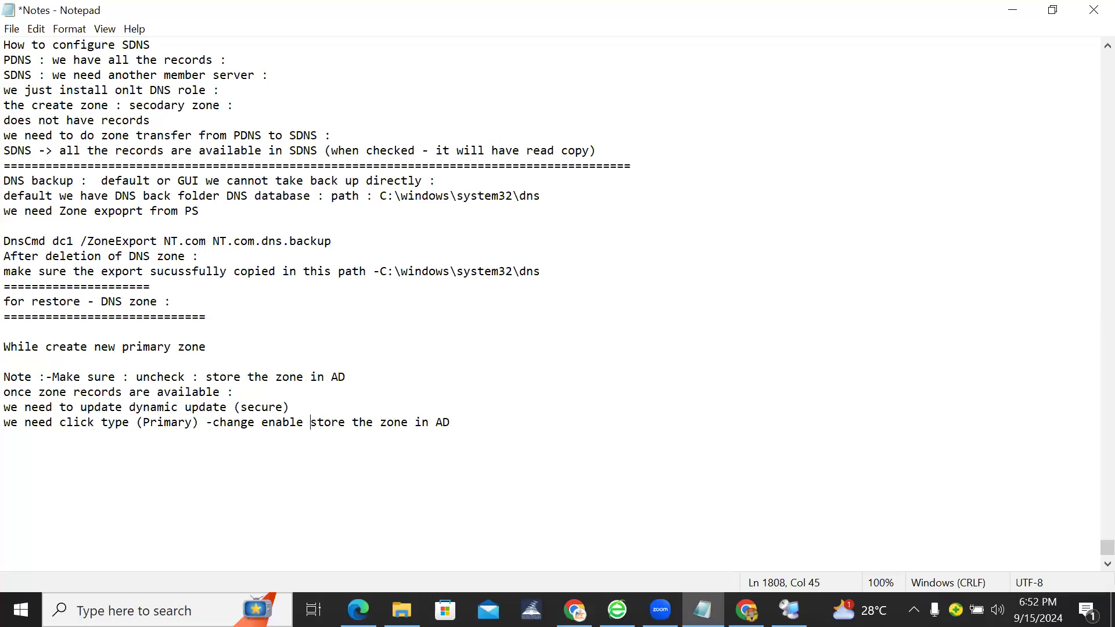
Move the line "we need to update dynamic update (secure)" below the "we need click type (Primary)" line.
click(481, 423)
key(Home)
shift+click(172, 423)
drag(125, 413, 8, 408)
click(5, 422)
drag(290, 412, 5, 410)
key(Delete)
key(BackSpace)
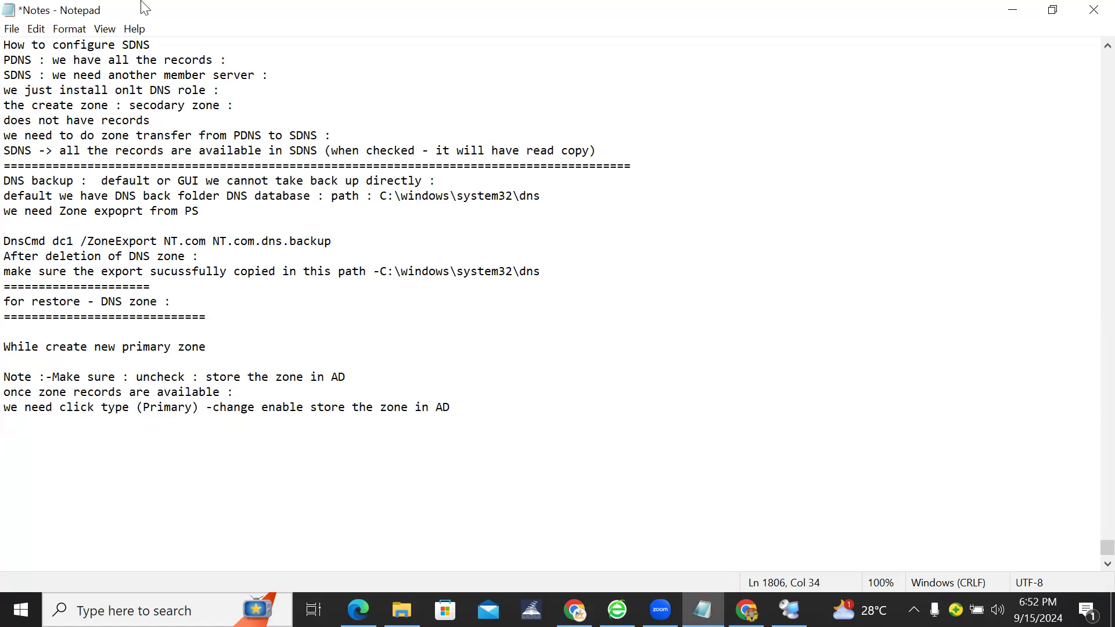
click(462, 406)
key(Return)
key(ctrl+v)
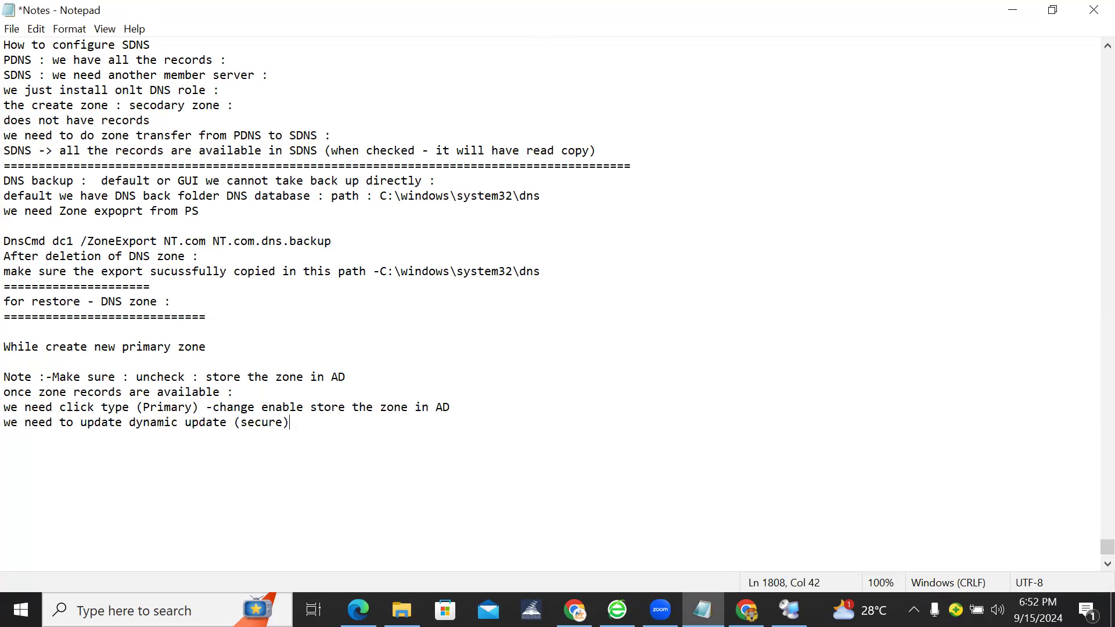
Close the restore section with a separator line of equals signs and save the notes.
click(12, 28)
click(25, 103)
key(Return)
text(==================)
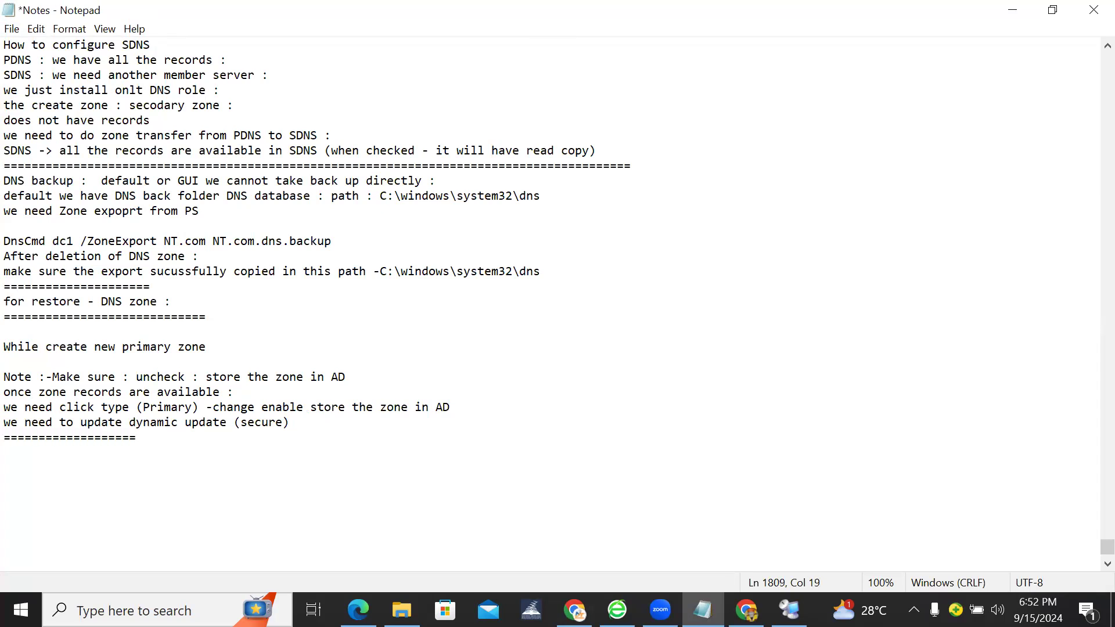
text(==========================)
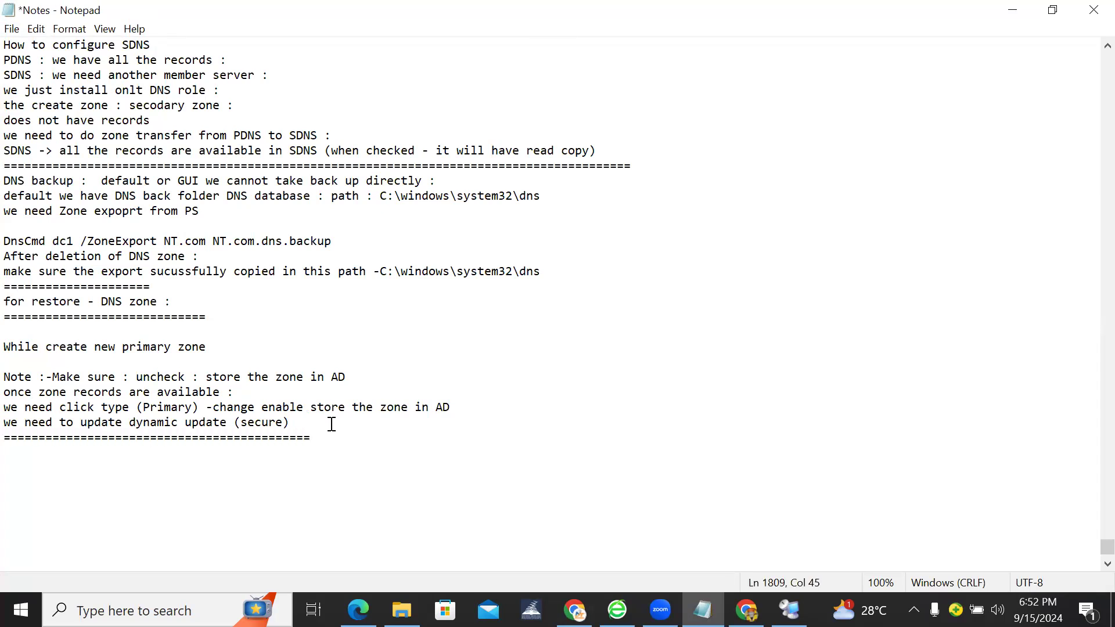
click(11, 28)
click(39, 105)
click(13, 31)
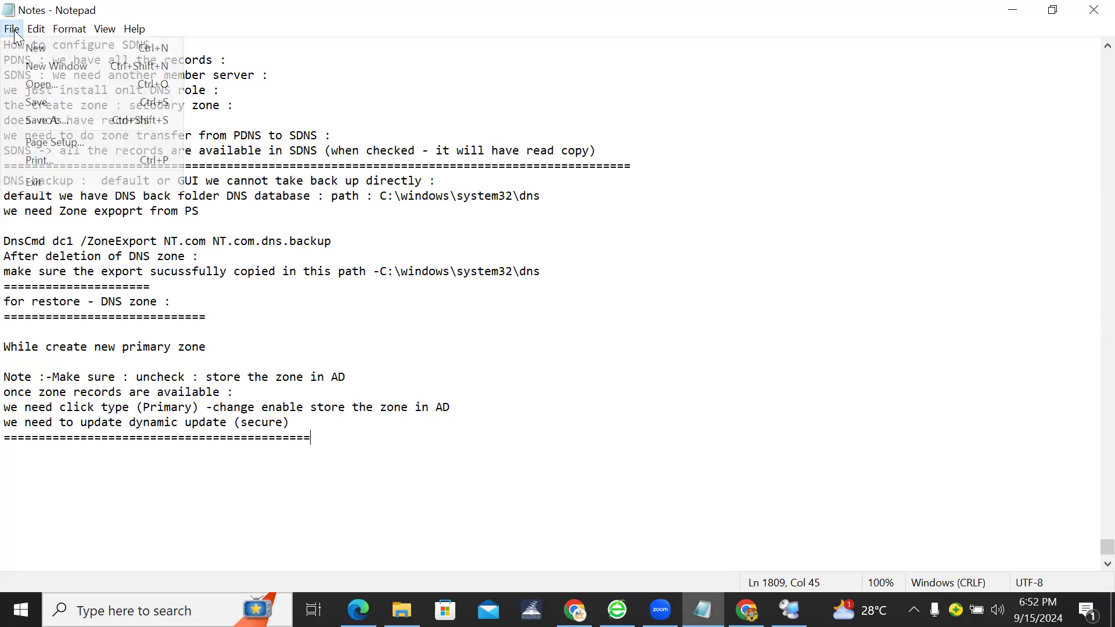
click(36, 102)
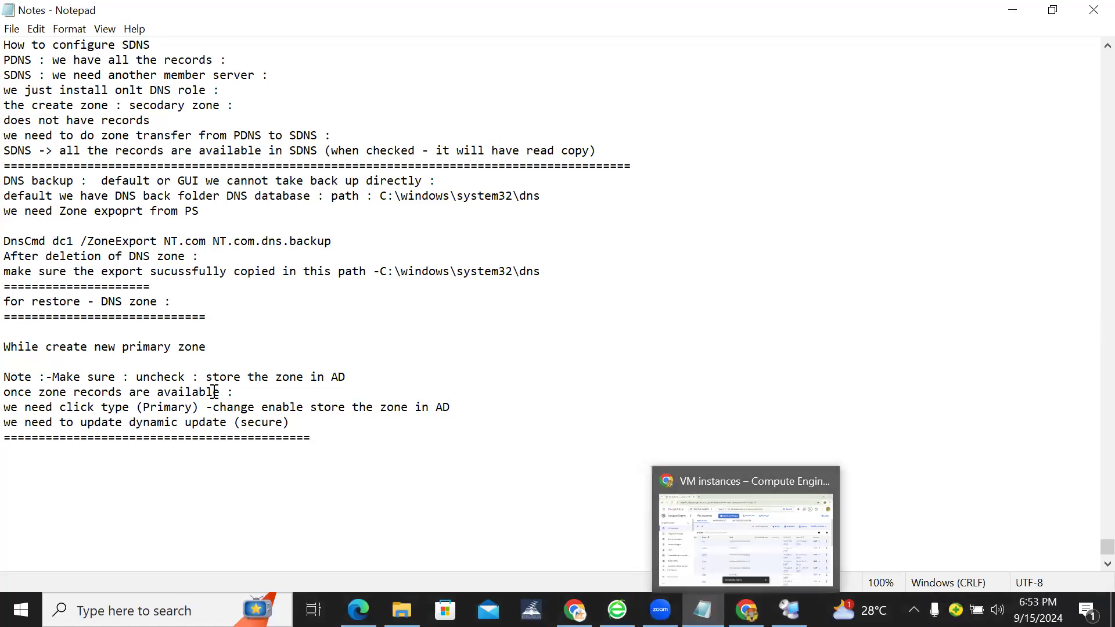
Highlight the DnsCmd zone export command for NT.com in the DNS backup notes, and save the file.
drag(5, 241, 337, 241)
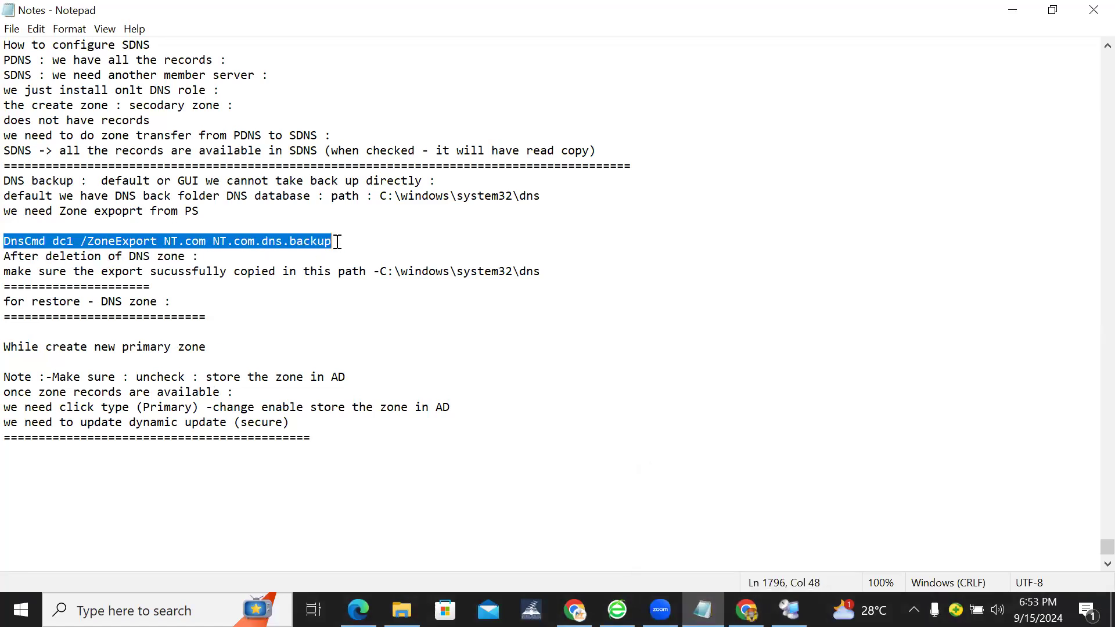
drag(337, 242, 10, 239)
click(10, 239)
drag(10, 240, 47, 238)
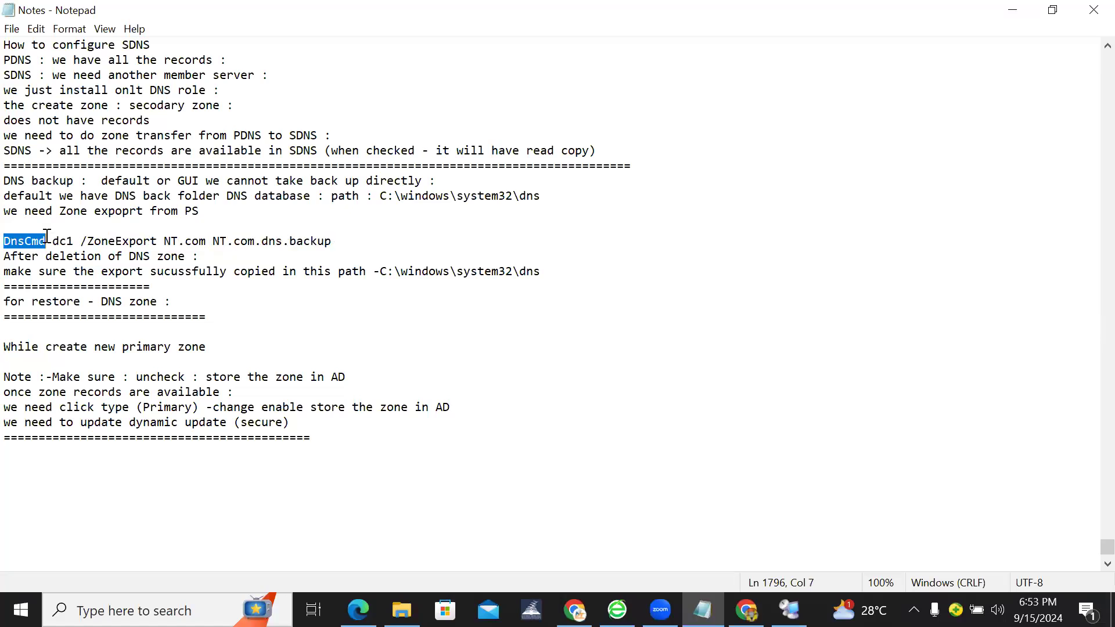
click(48, 237)
double_click(49, 237)
click(42, 233)
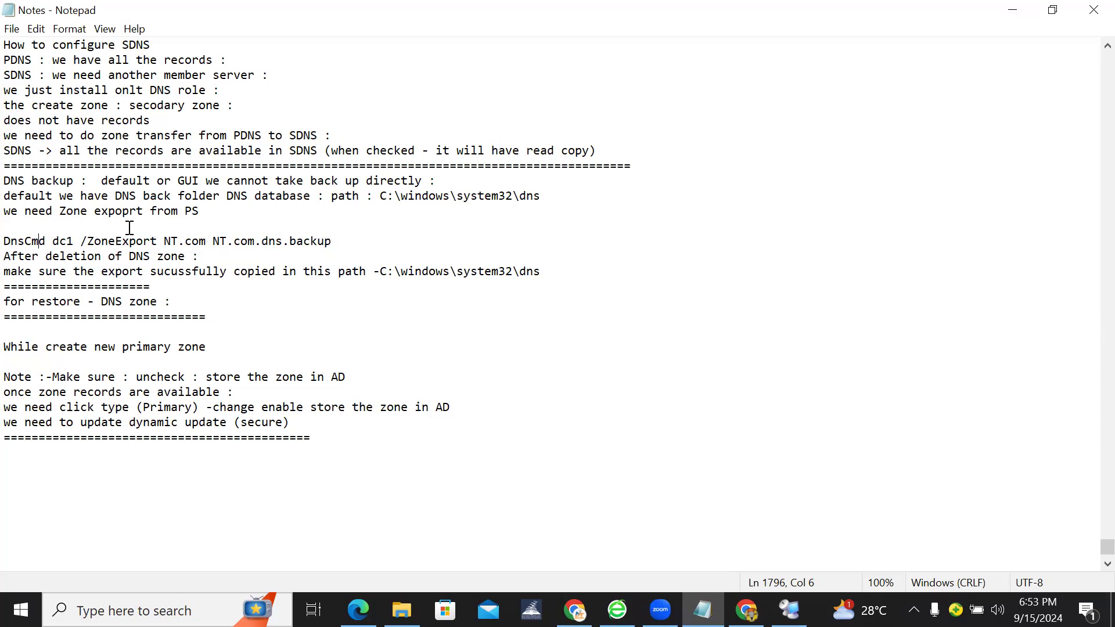
click(335, 241)
drag(332, 241, 9, 248)
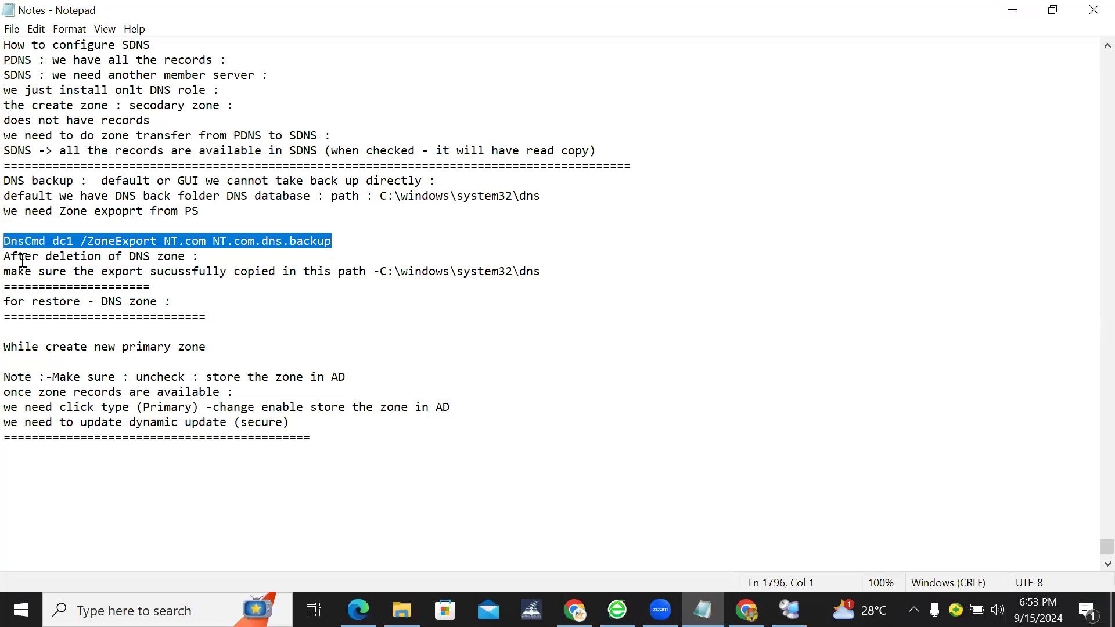
click(10, 30)
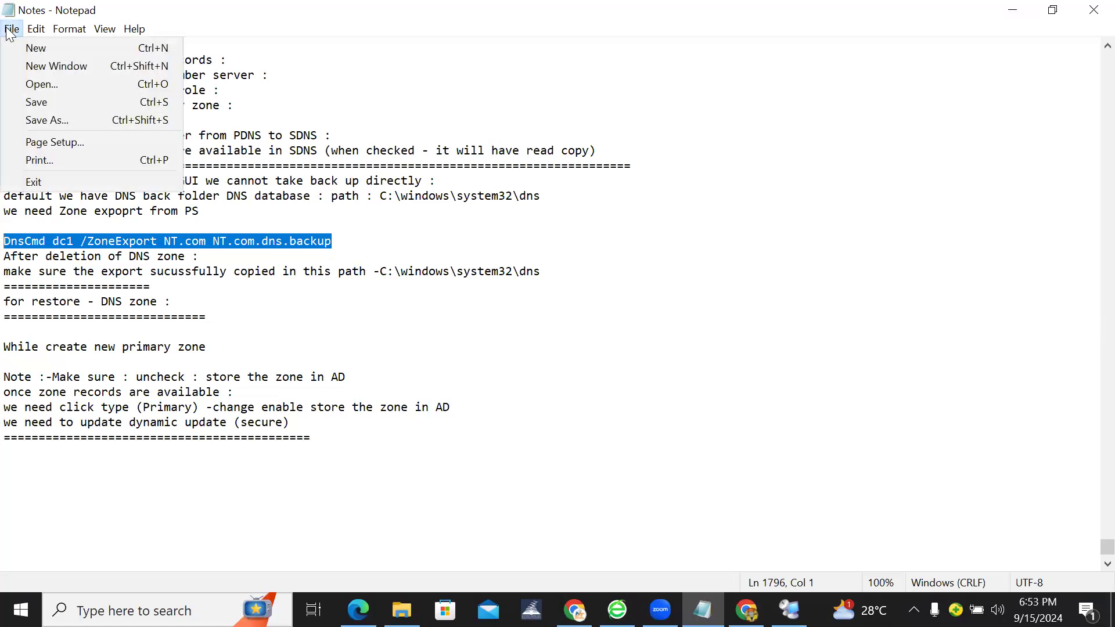
click(29, 99)
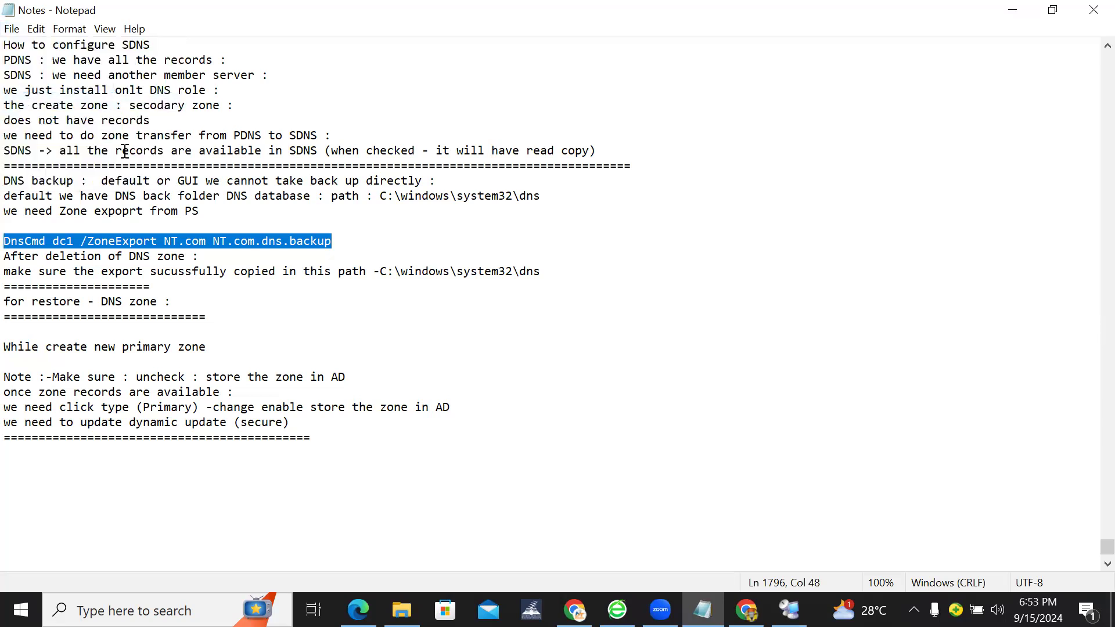
Review the notes above the SDNS configuration section.
click(150, 102)
key(Up)
key(Up)
key(Up)
key(Up)
key(Up)
key(Up)
key(Up)
key(Up)
key(Up)
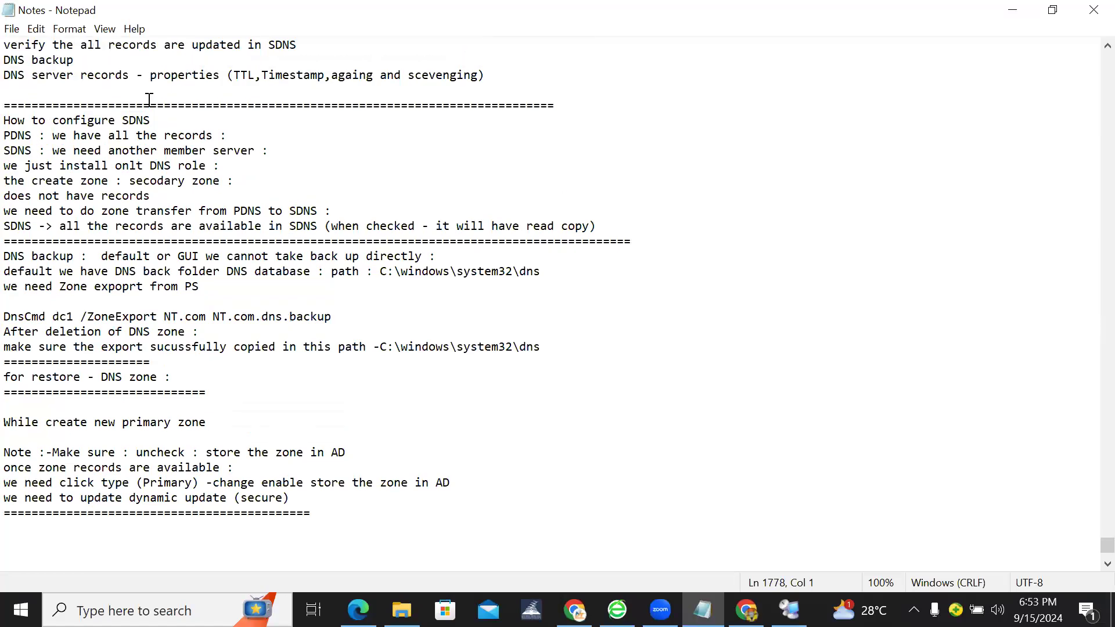
Review the notes above the SDNS section and highlight the word DnsCmd in the NT.com zone export command.
key(Up)
key(Up)
key(Up)
key(Up)
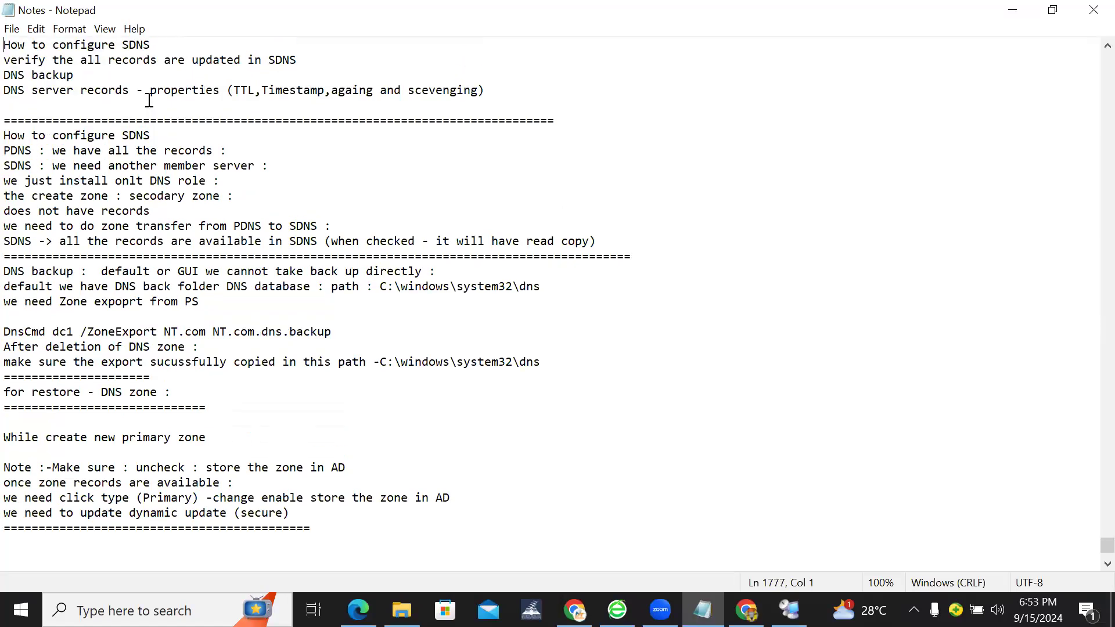
key(Up)
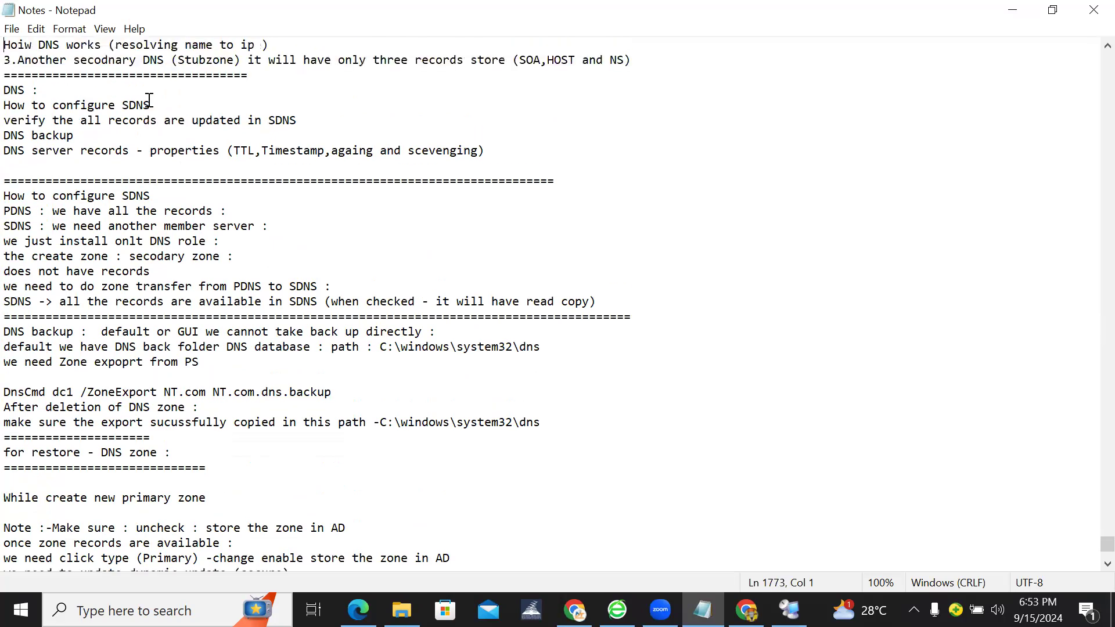
click(51, 392)
drag(51, 392, 3, 392)
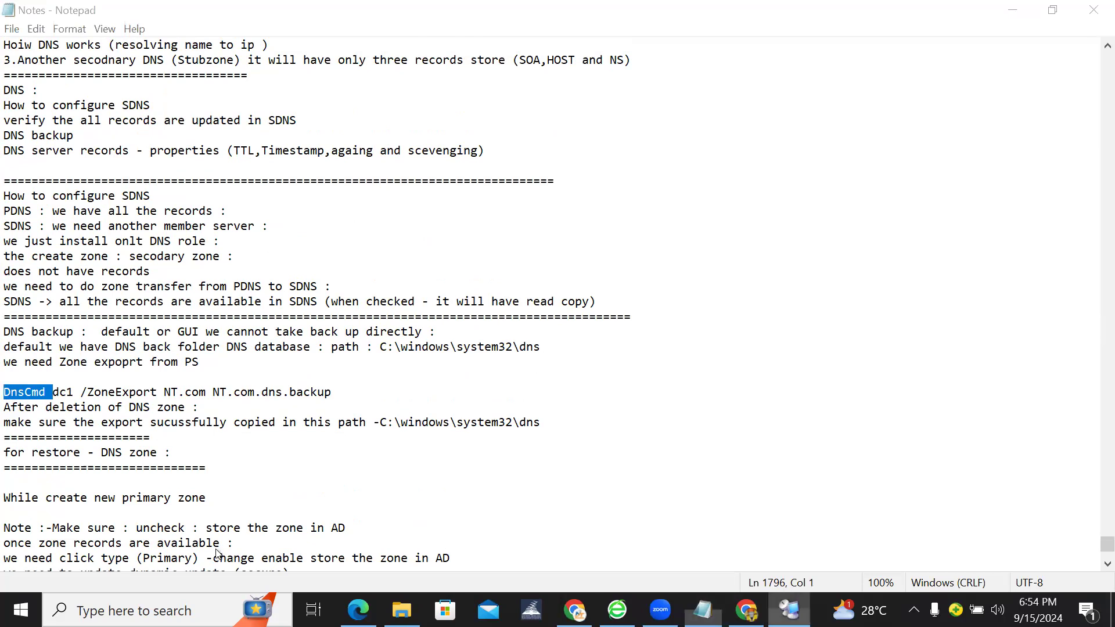
Switch to Remote Desktop Connection Manager, launch a local Command Prompt with cmd, and minimize its window.
click(789, 610)
right_click(21, 610)
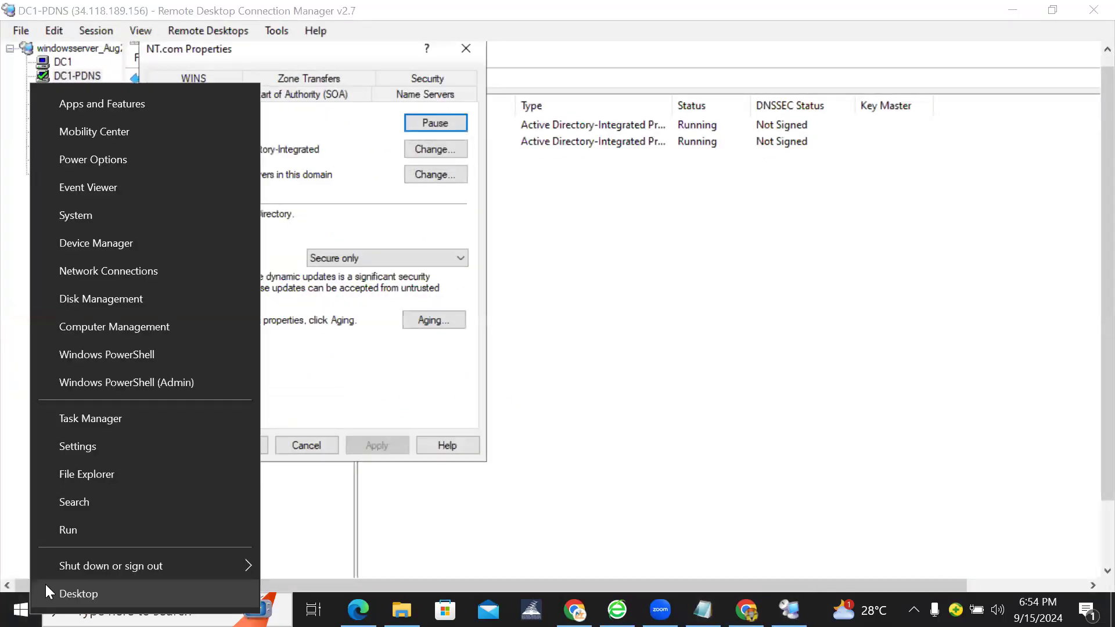
click(60, 530)
text(cmd)
key(Return)
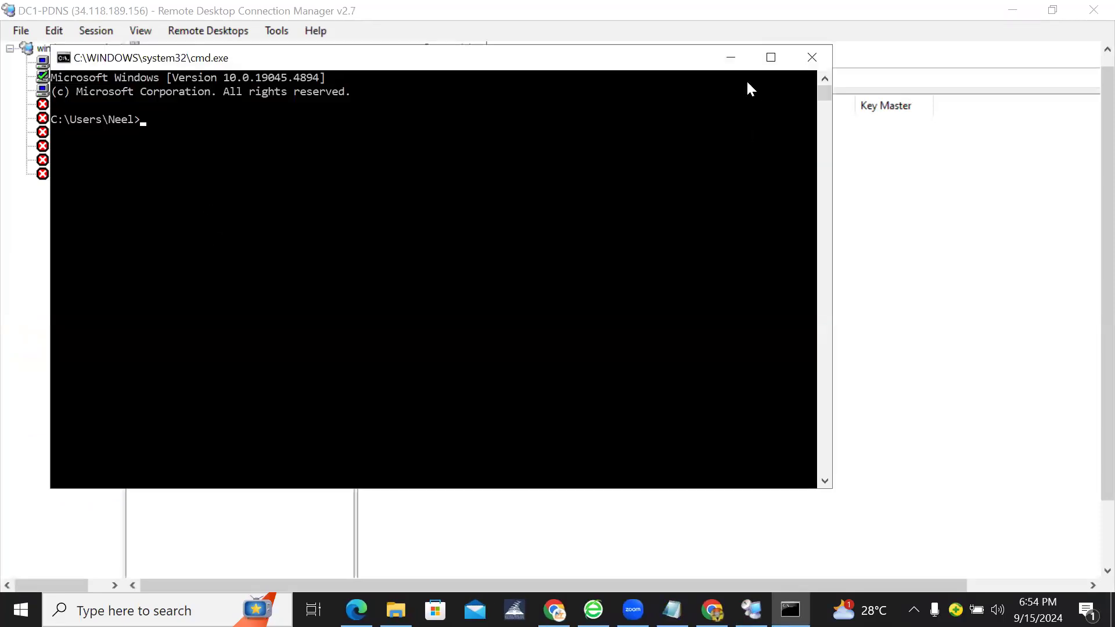
click(732, 57)
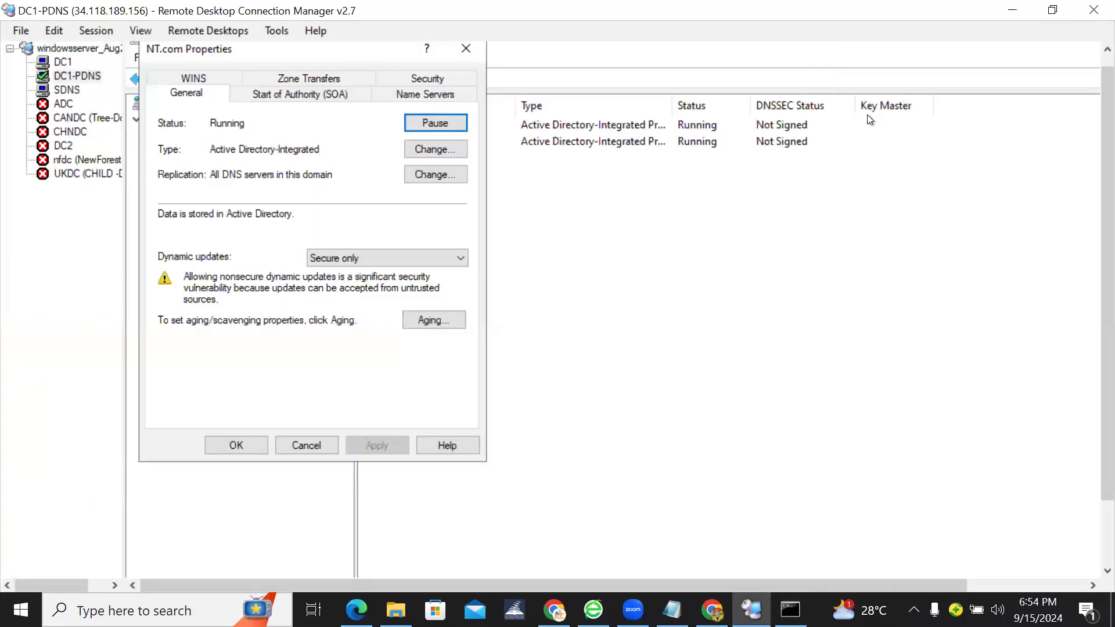
In the notes, copy the line "DNS server records - properties (TTL,Timestamp,againg and scevenging)" below the final separator of the restore section.
key(alt+Tab)
click(298, 212)
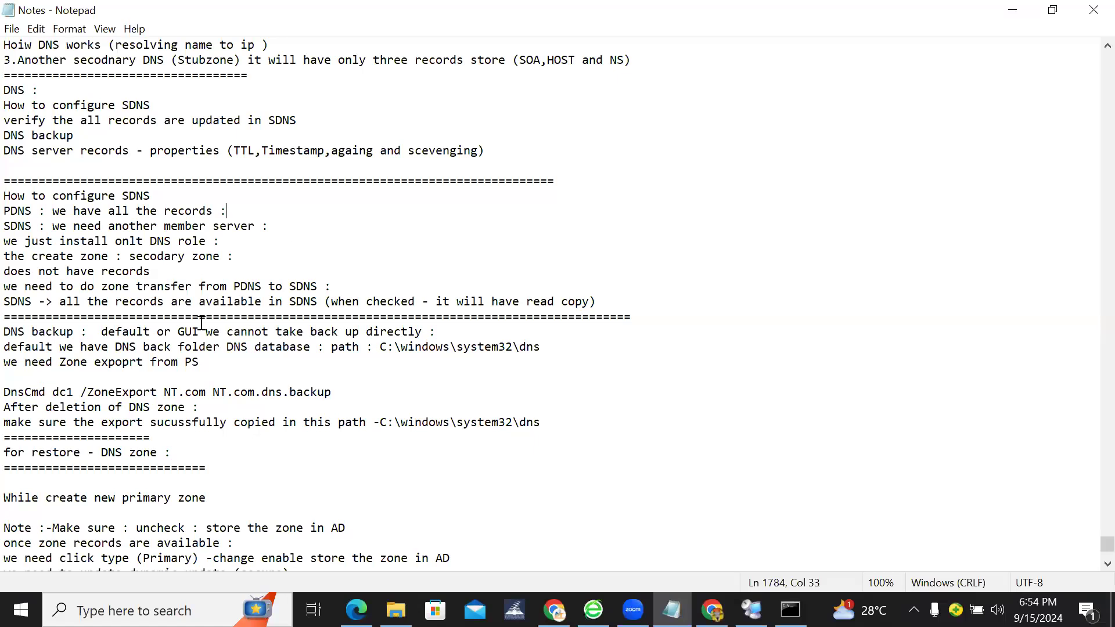
double_click(10, 151)
drag(205, 152, 497, 152)
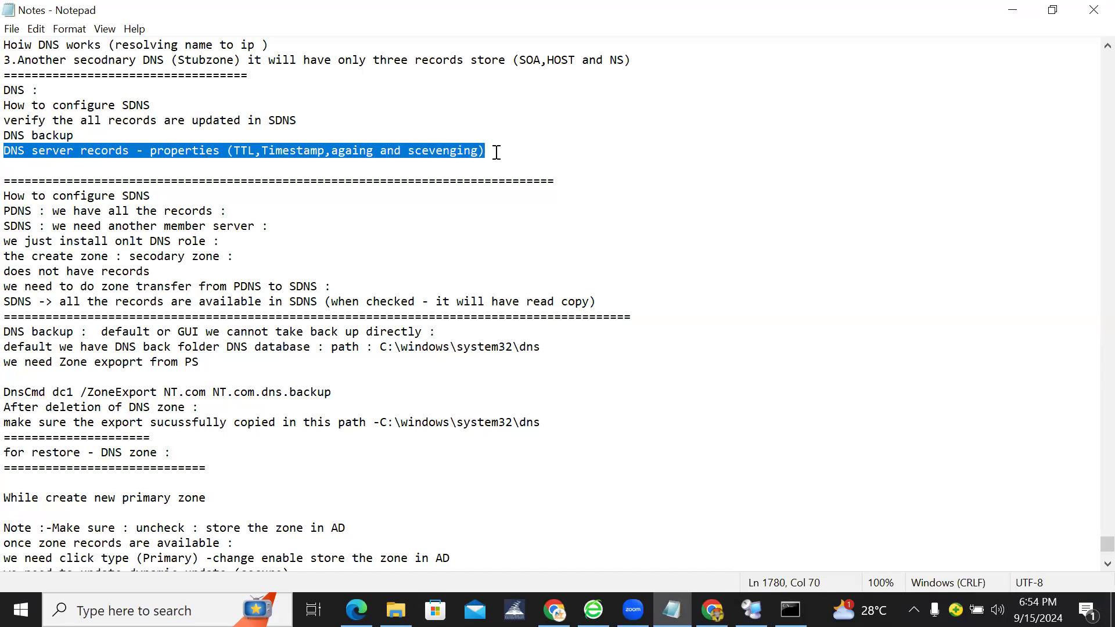
click(499, 548)
key(Down)
key(Down)
key(Down)
key(Down)
key(Down)
key(Down)
key(Down)
key(Down)
key(Down)
key(Down)
key(Down)
click(337, 438)
key(Return)
key(ctrl+v)
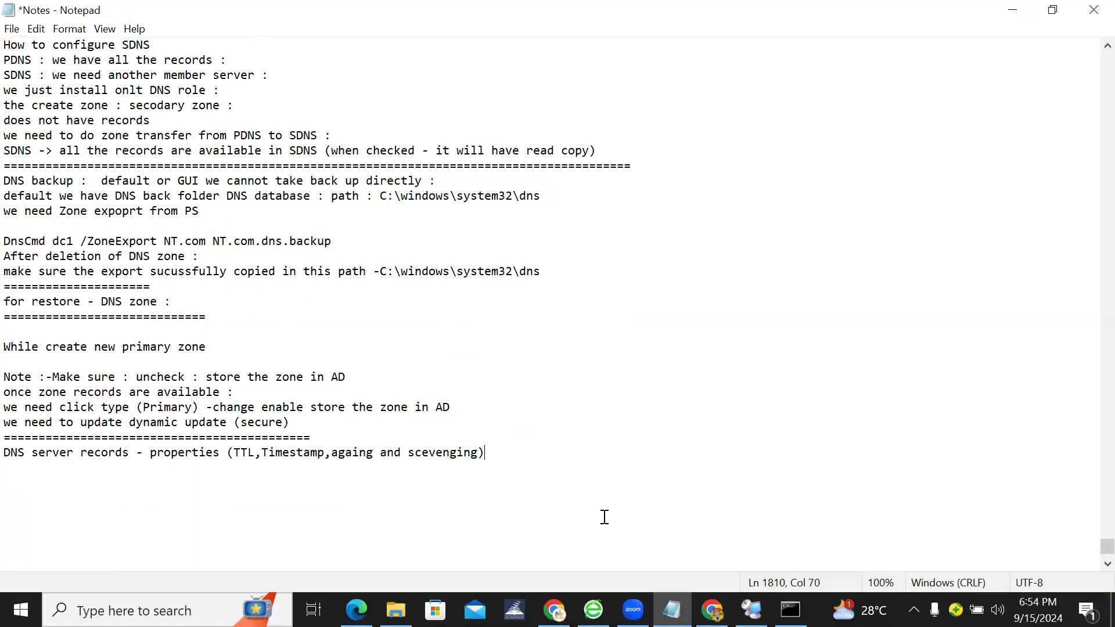
Switch to the DC1-PDNS remote session, dismiss the NT.com properties, and display the NT.com zone's records.
drag(751, 610, 473, 521)
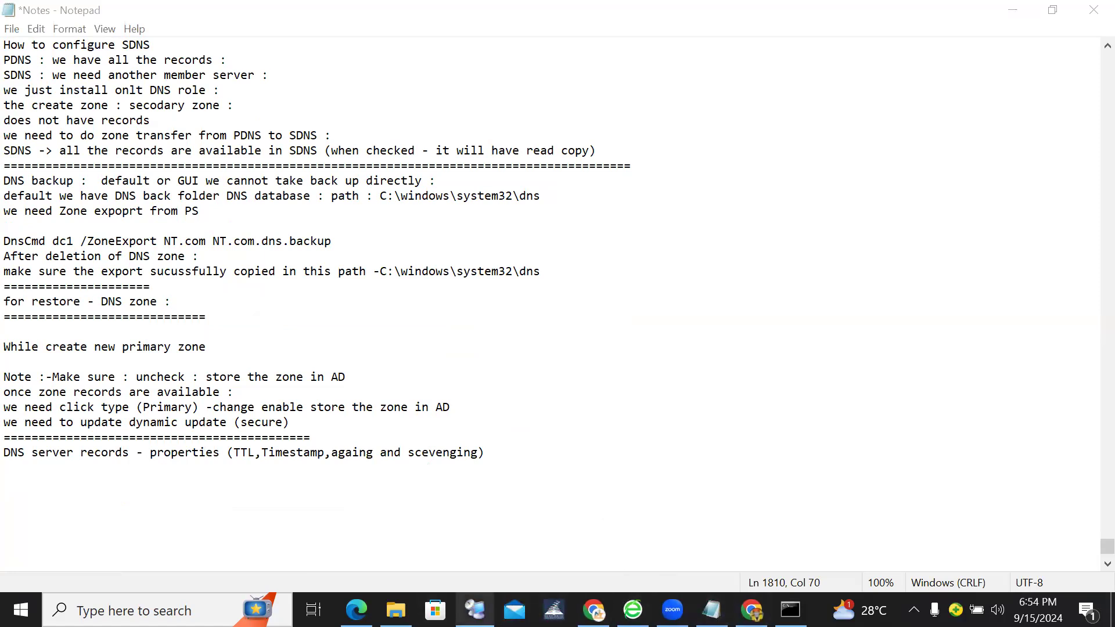
click(475, 610)
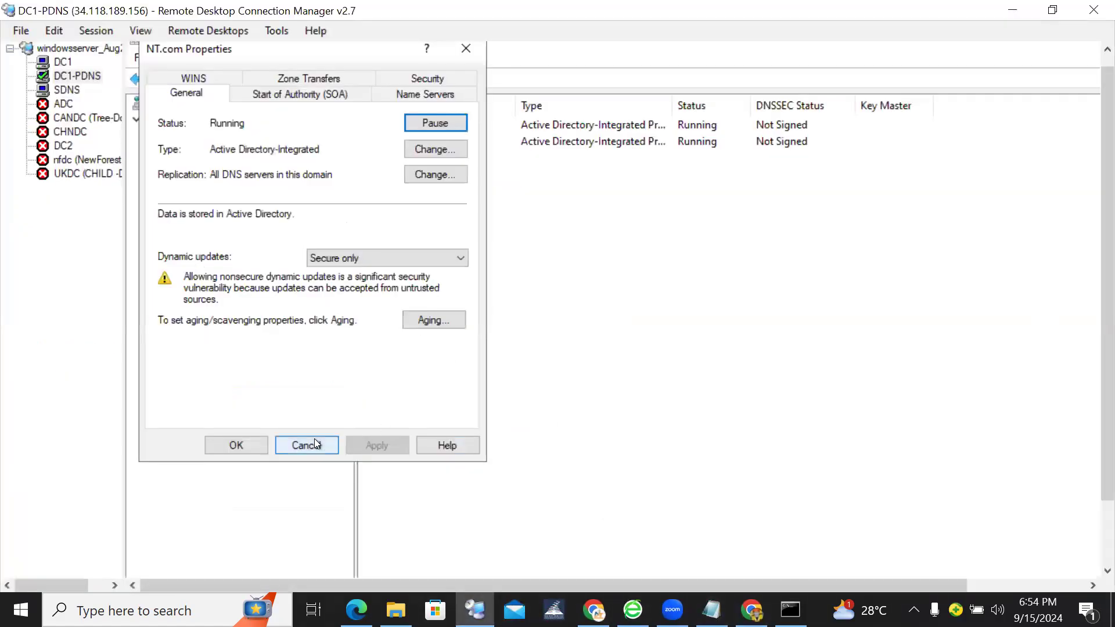
click(315, 439)
click(215, 167)
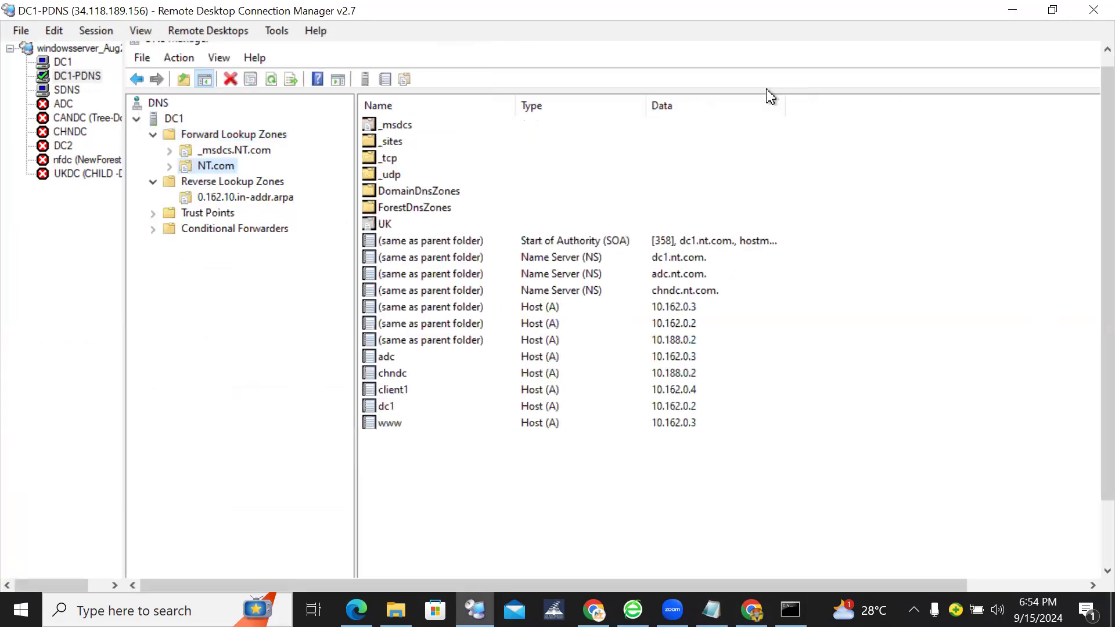
Fit the Data column to its contents and expand the NT.com zone in the DNS tree.
double_click(785, 105)
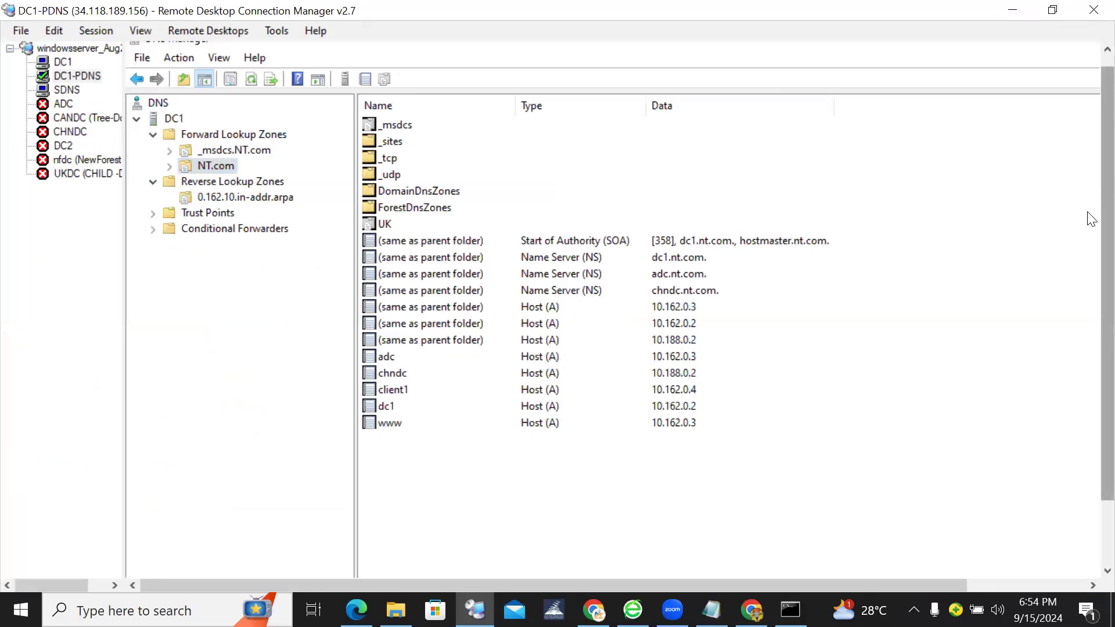
scroll(1092, 217, down, 1)
click(205, 137)
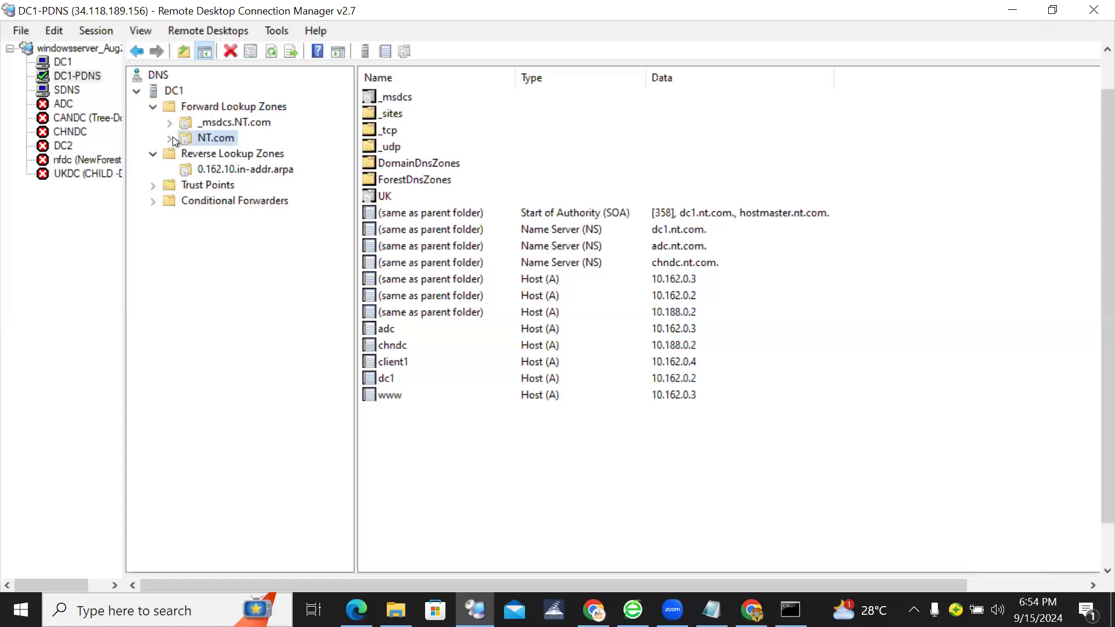
click(173, 139)
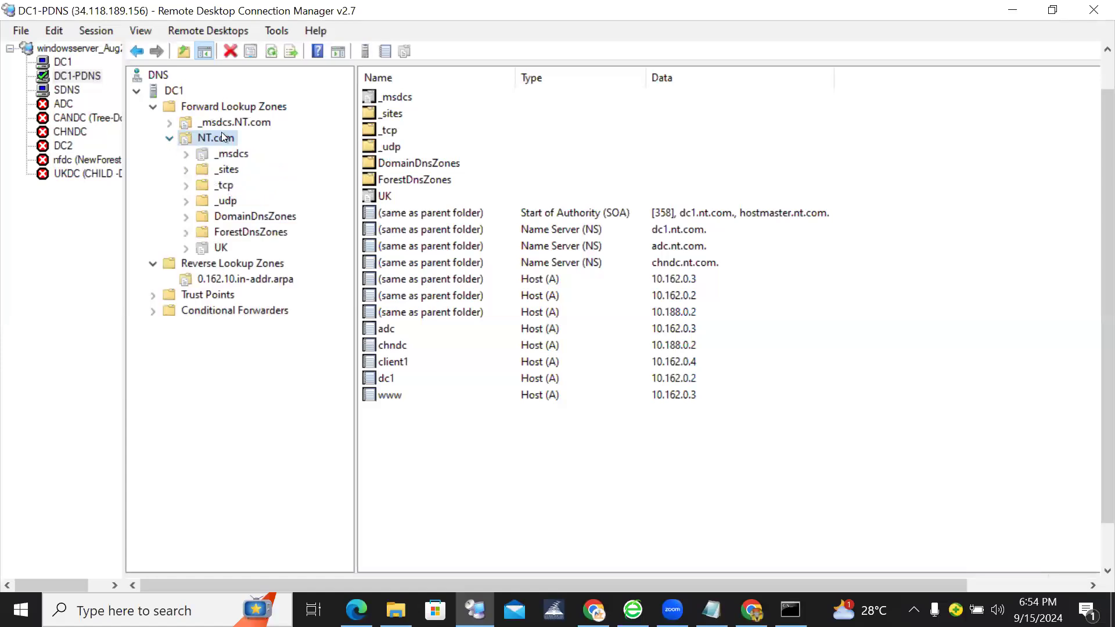
scroll(1092, 250, up, 1)
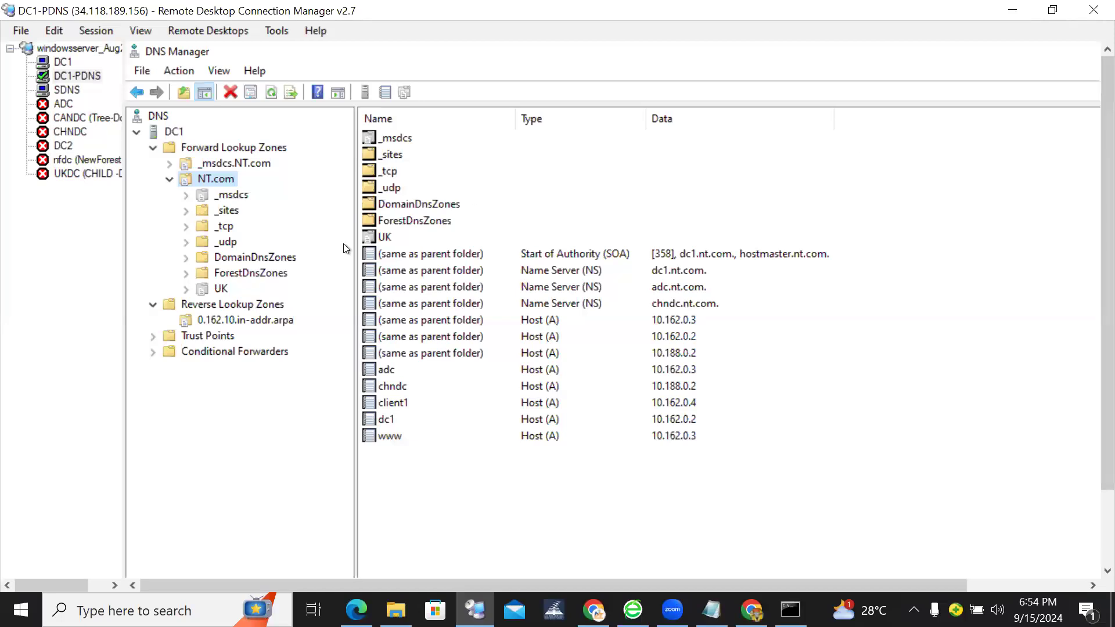
Examine the general properties of the NT.com zone and close them without changes.
right_click(233, 194)
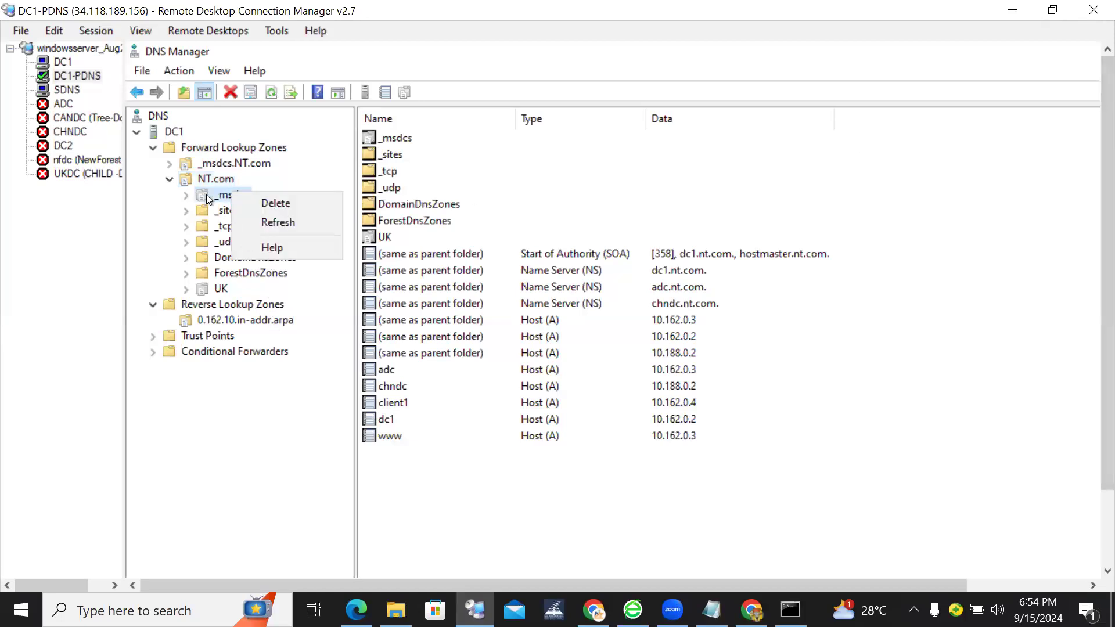
right_click(203, 177)
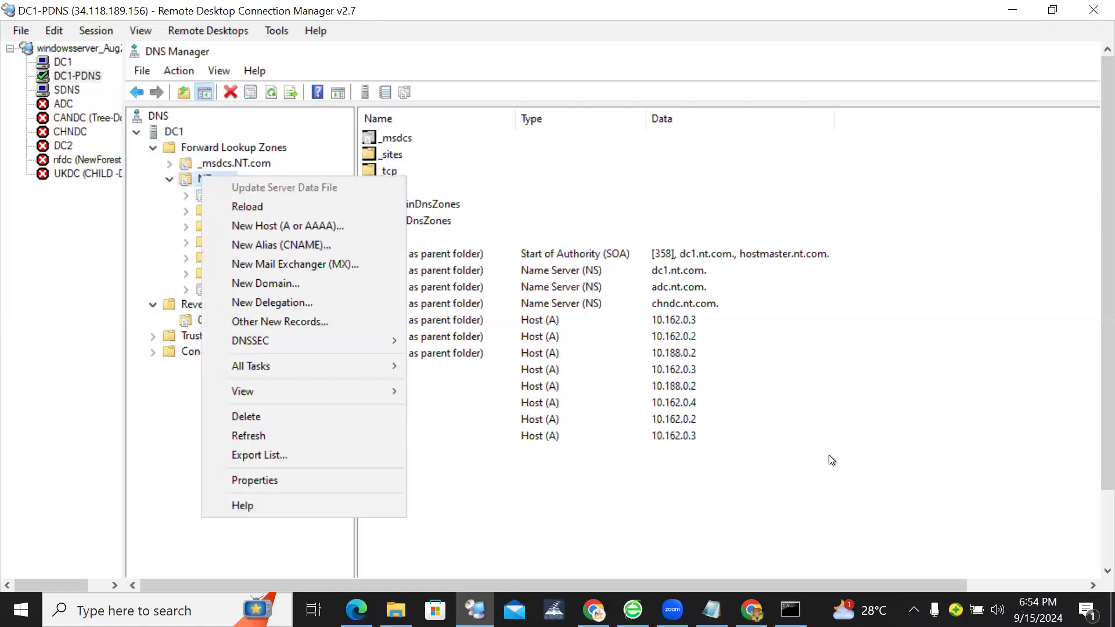
scroll(1090, 369, down, 2)
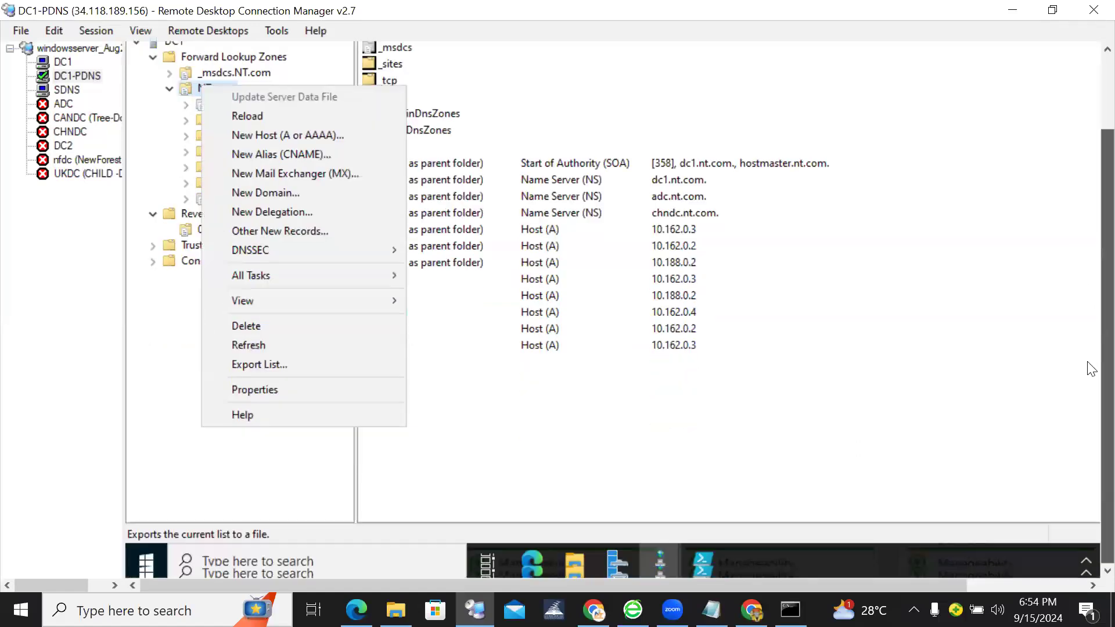
click(245, 396)
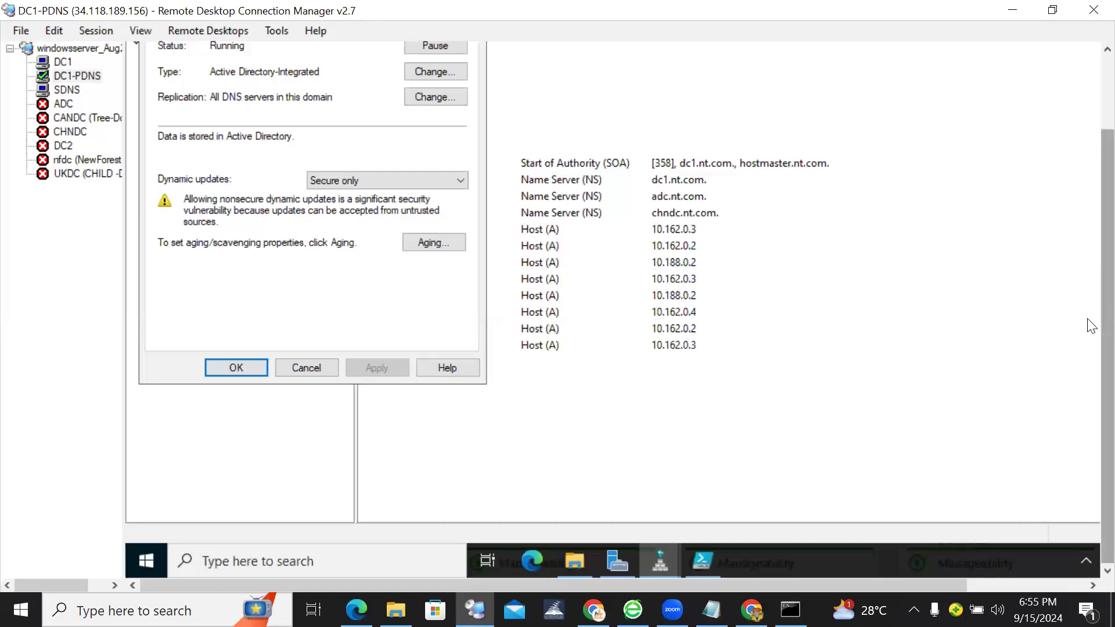
scroll(1090, 212, up, 2)
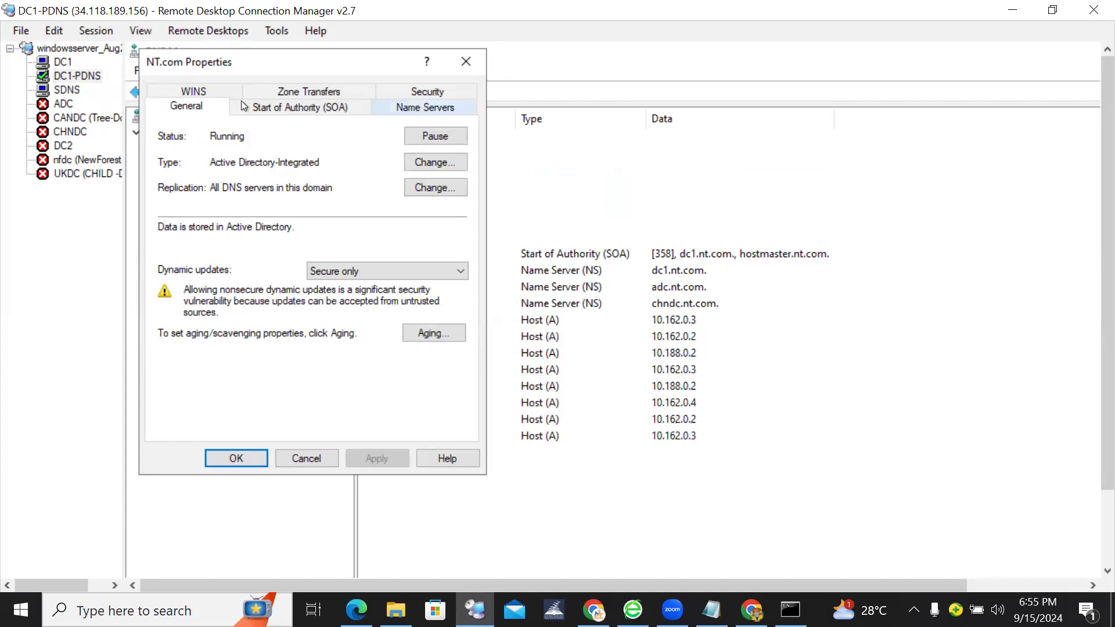
click(466, 62)
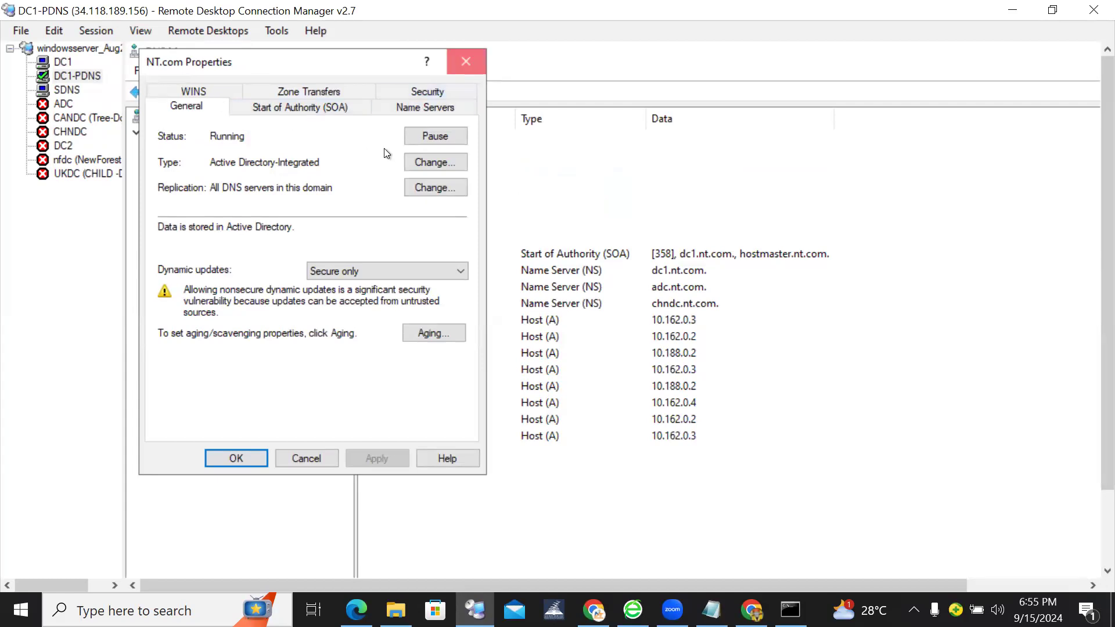
Examine the DC1 server's advanced properties, including server options and automatic scavenging of stale records, and cancel out.
right_click(185, 133)
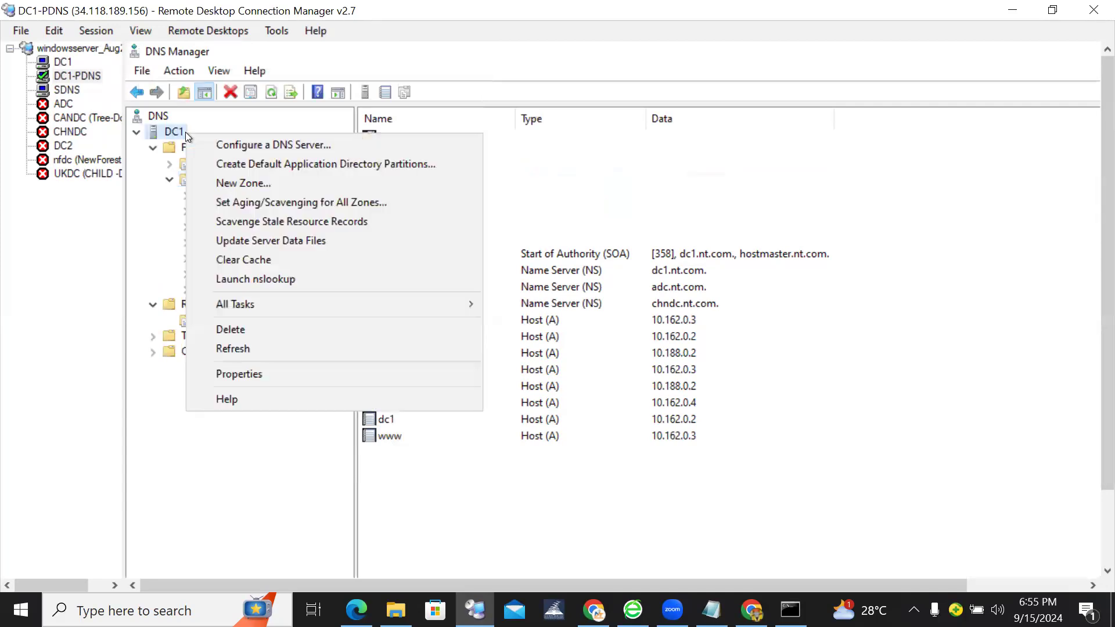
click(228, 374)
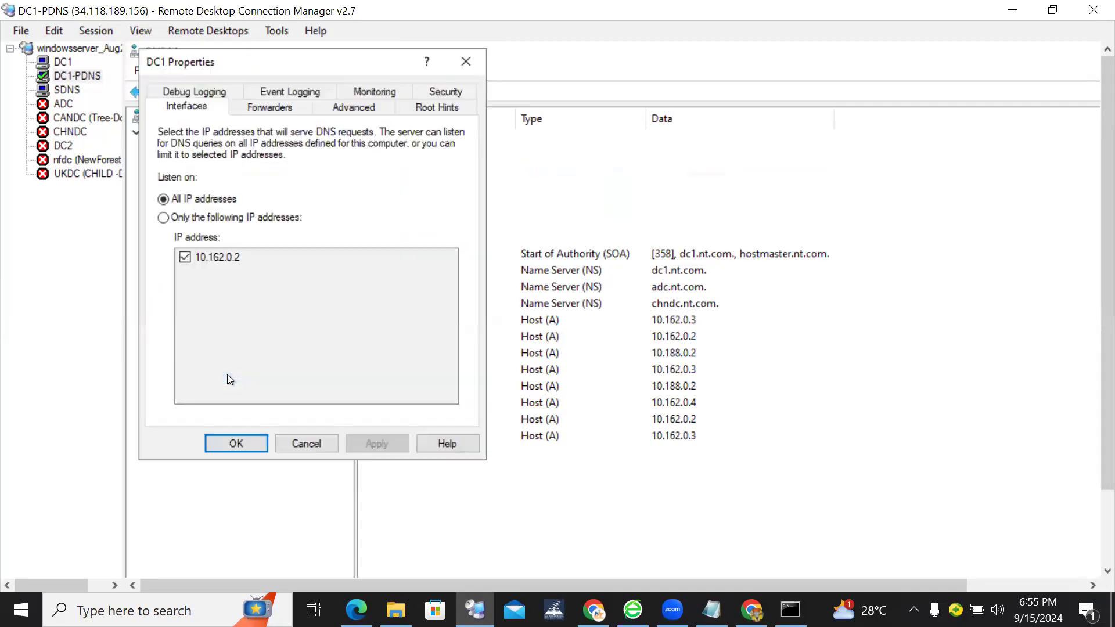
click(360, 106)
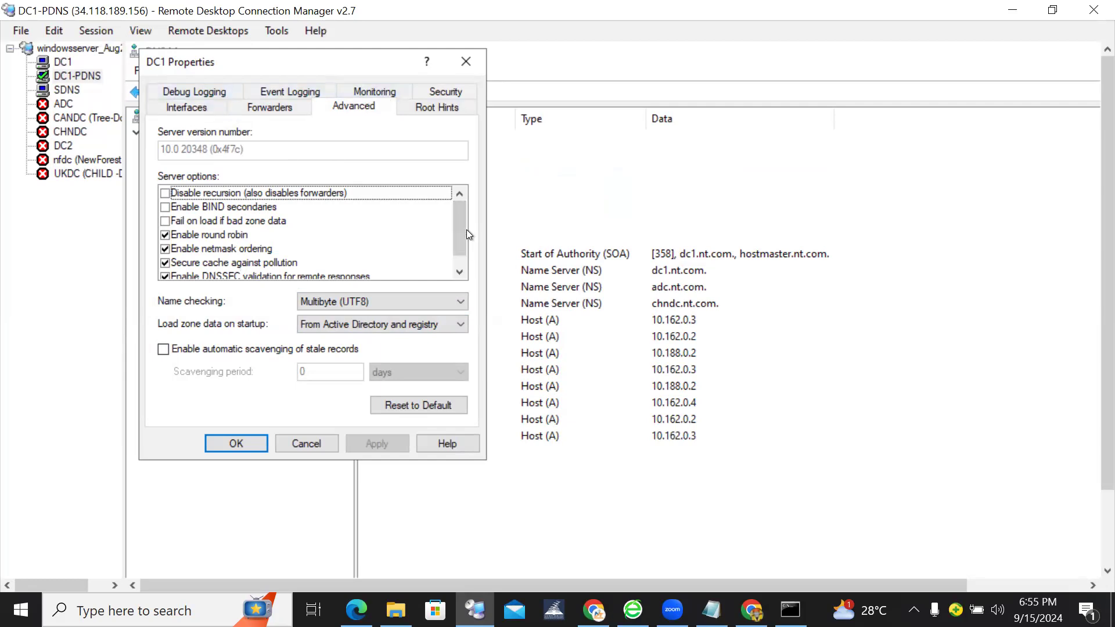
click(465, 267)
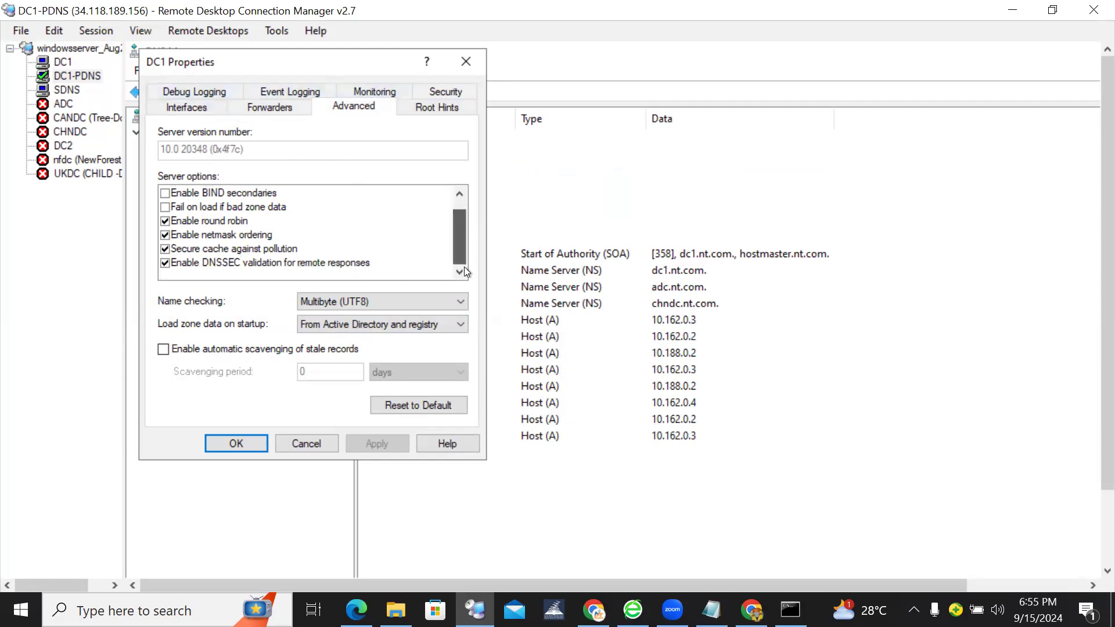
click(323, 353)
click(322, 444)
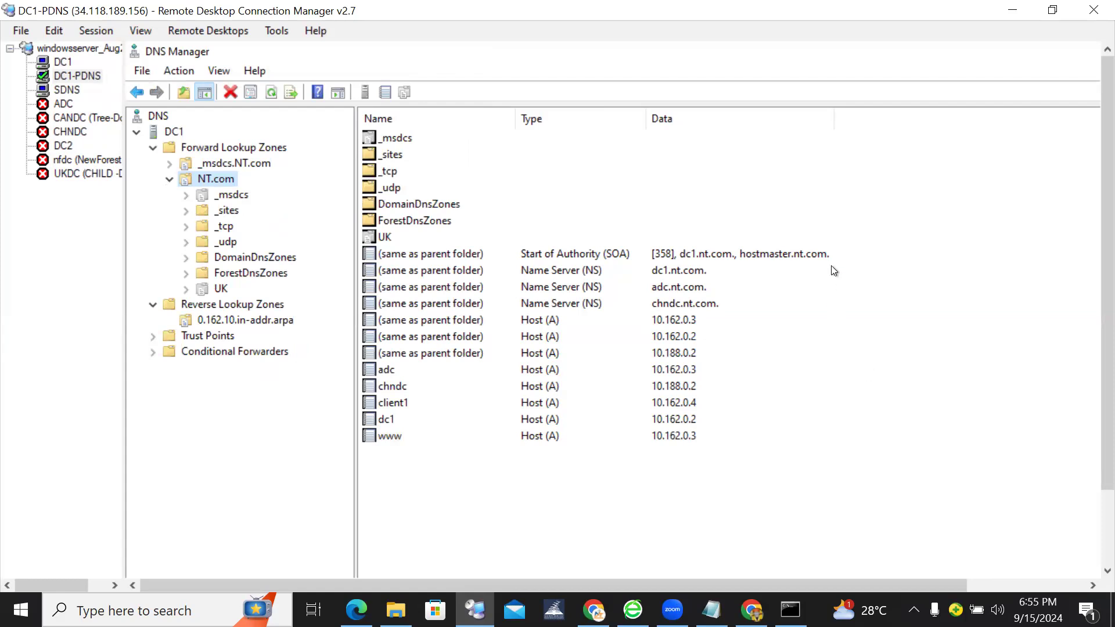
Turn on the Advanced view in DNS Manager for DC1.
scroll(1091, 234, down, 3)
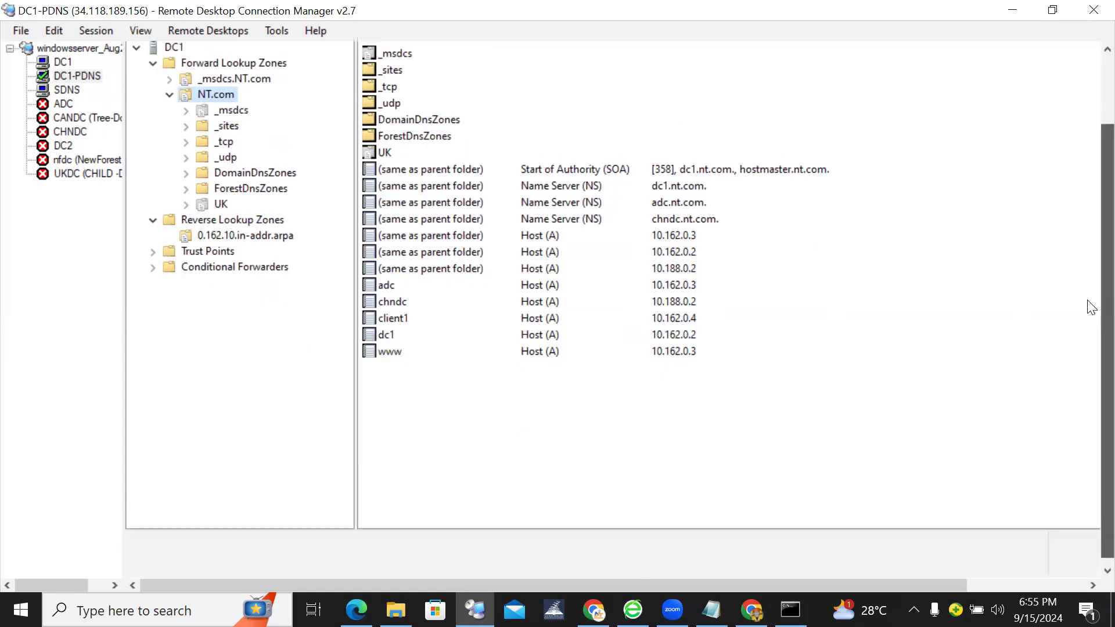
scroll(1091, 308, up, 3)
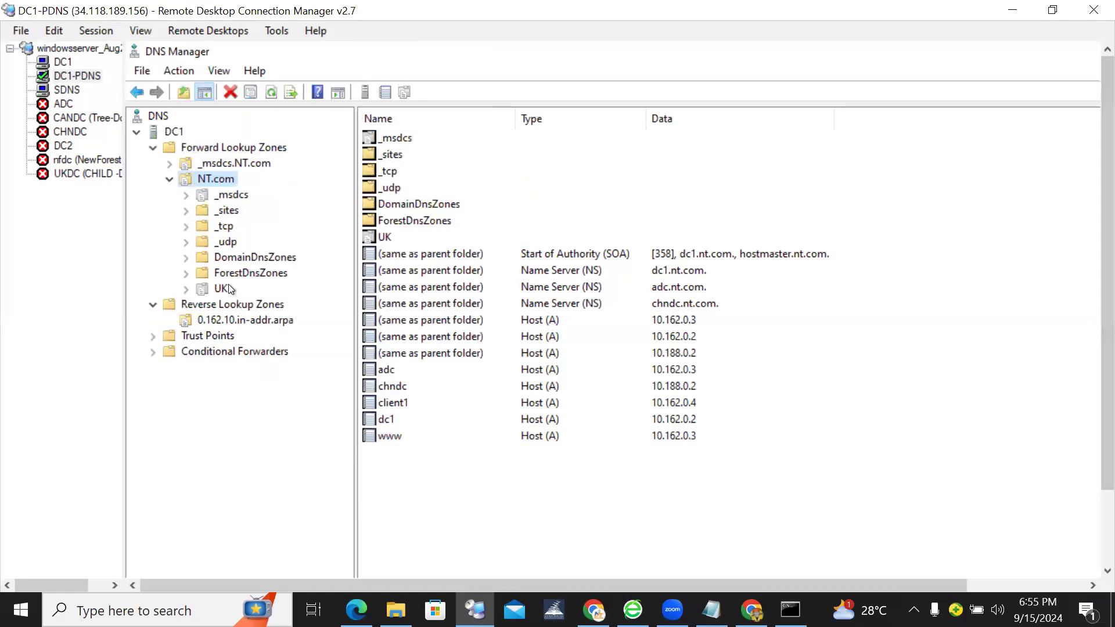
click(217, 75)
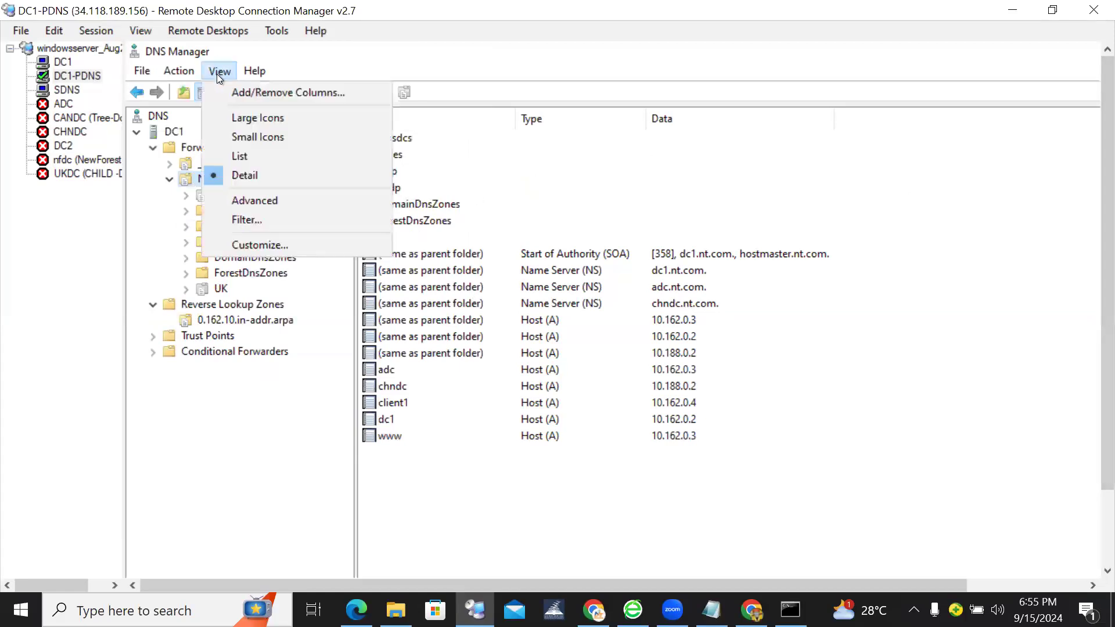
click(235, 204)
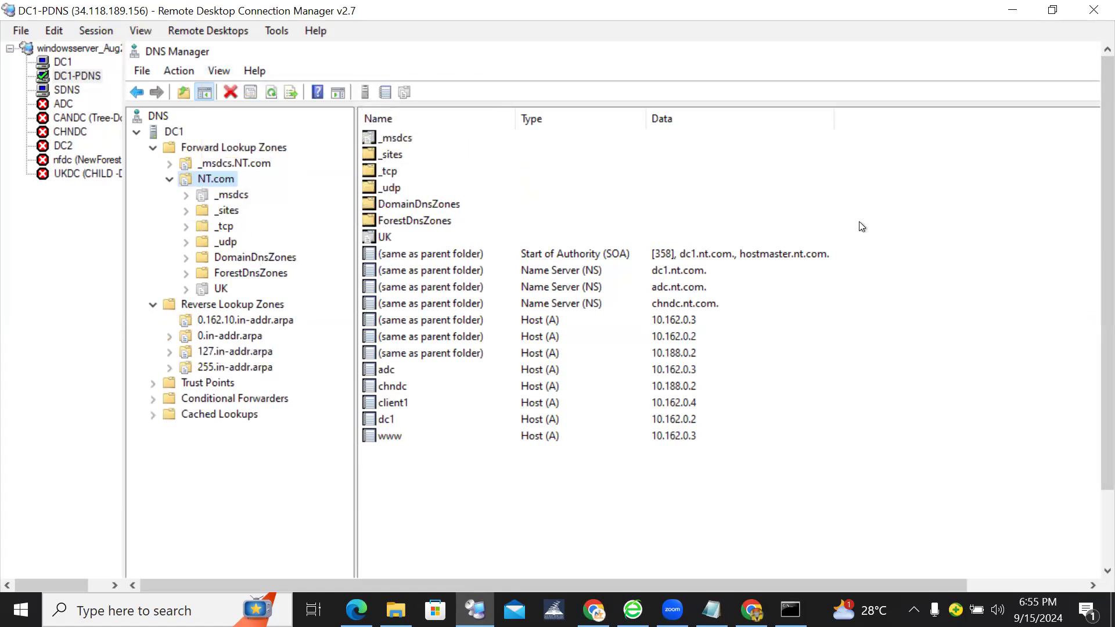
View the Reverse Lookup Zones list, return to the NT.com zone and refresh its records.
scroll(1091, 224, down, 1)
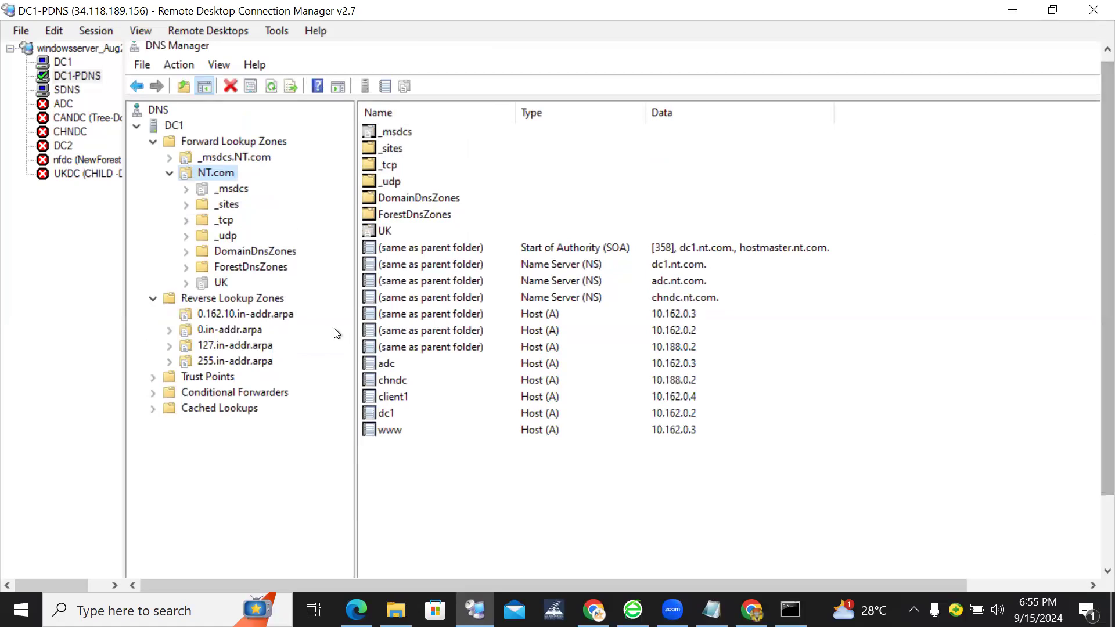
click(259, 301)
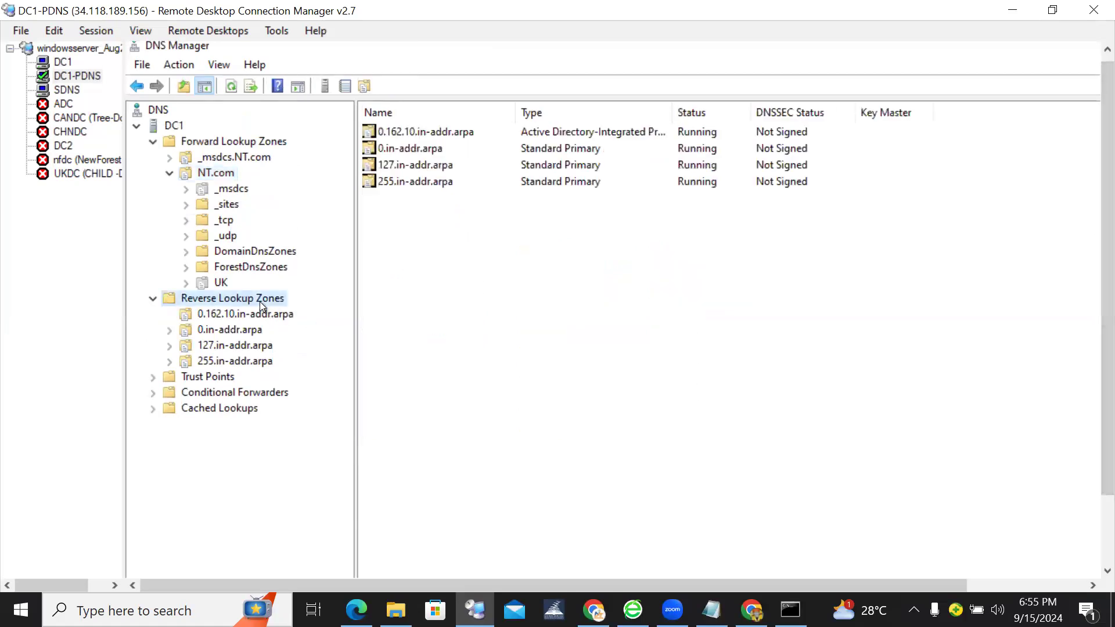
click(213, 172)
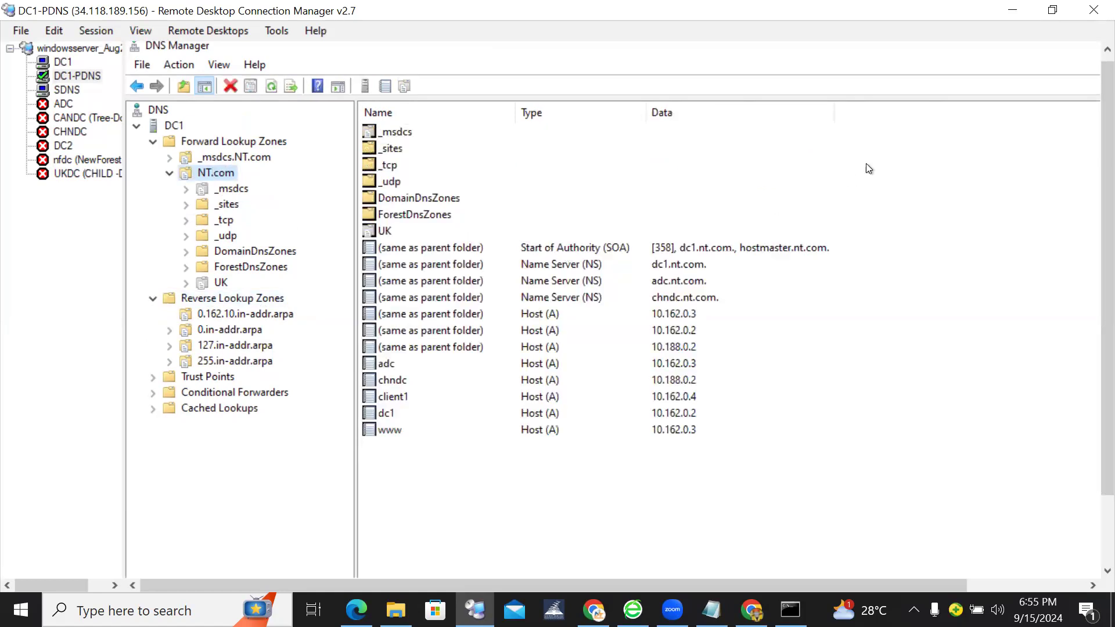
right_click(888, 162)
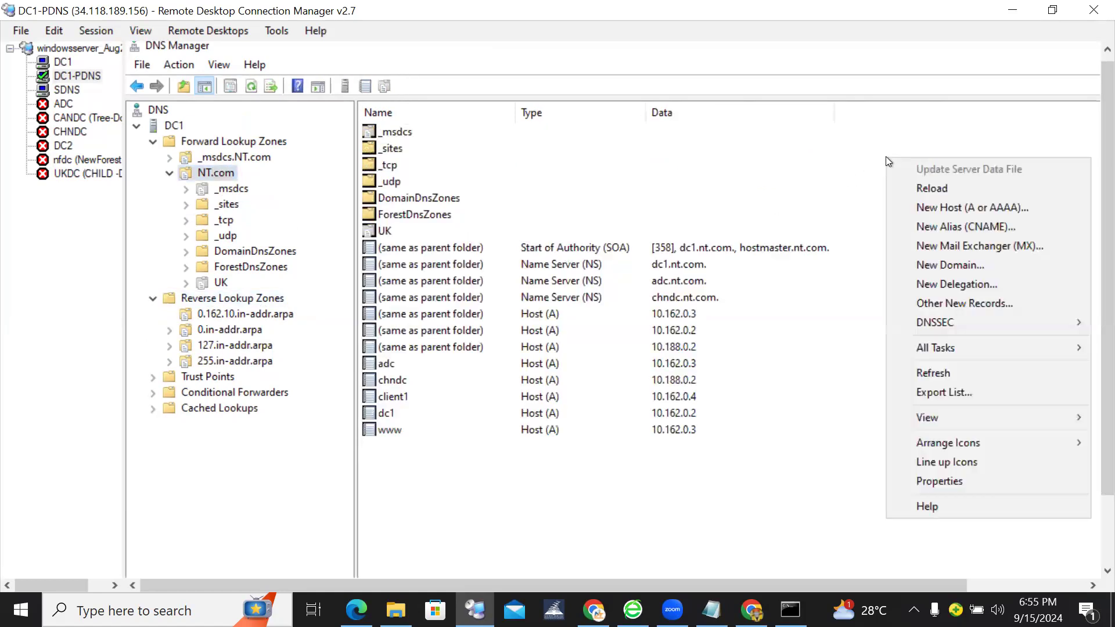
click(932, 375)
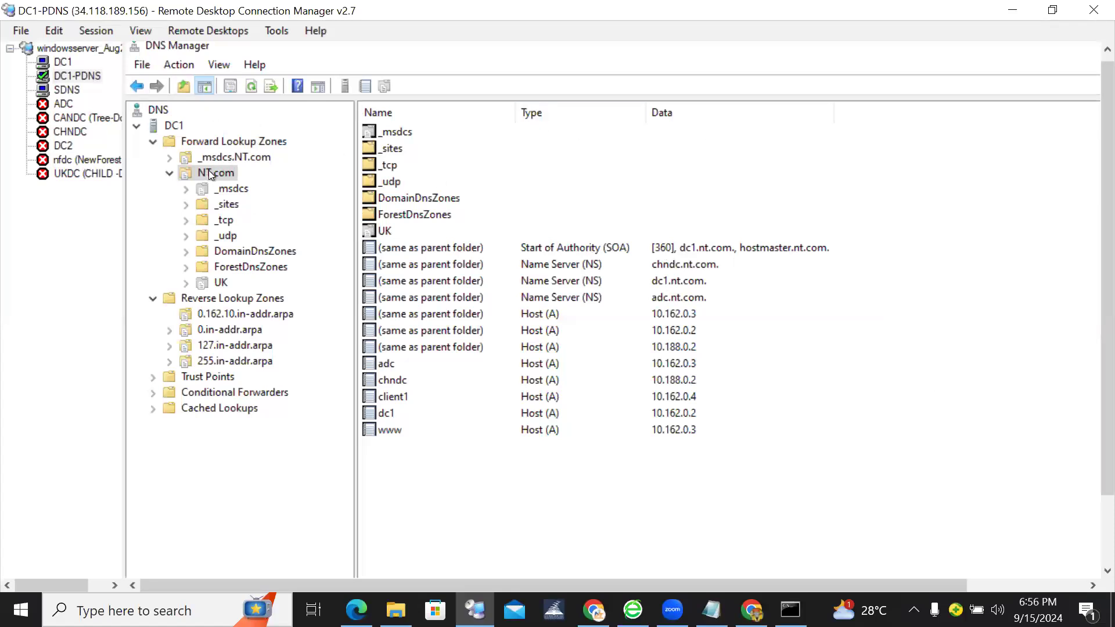
Examine the DC1 server's advanced properties, including the startup zone loading and name checking choices, and cancel out.
click(176, 127)
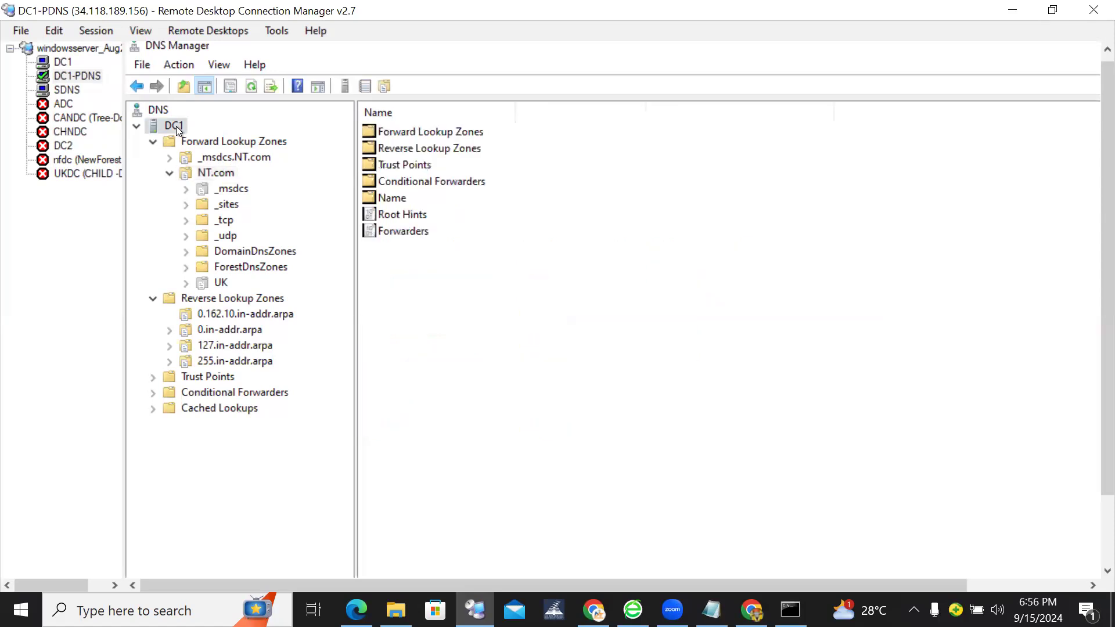
right_click(176, 127)
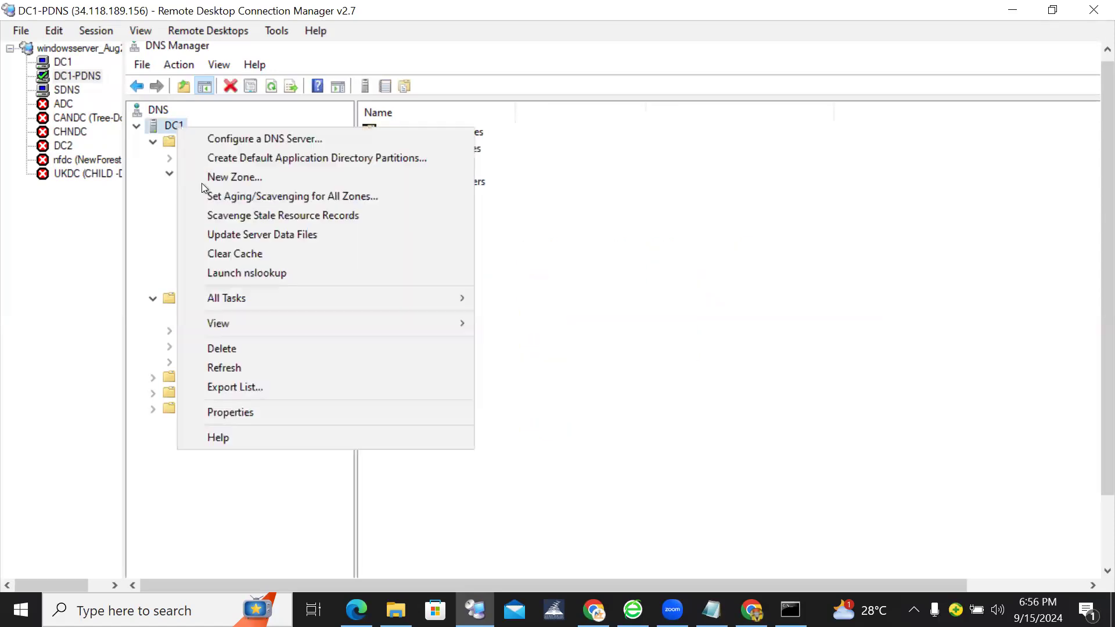
click(244, 411)
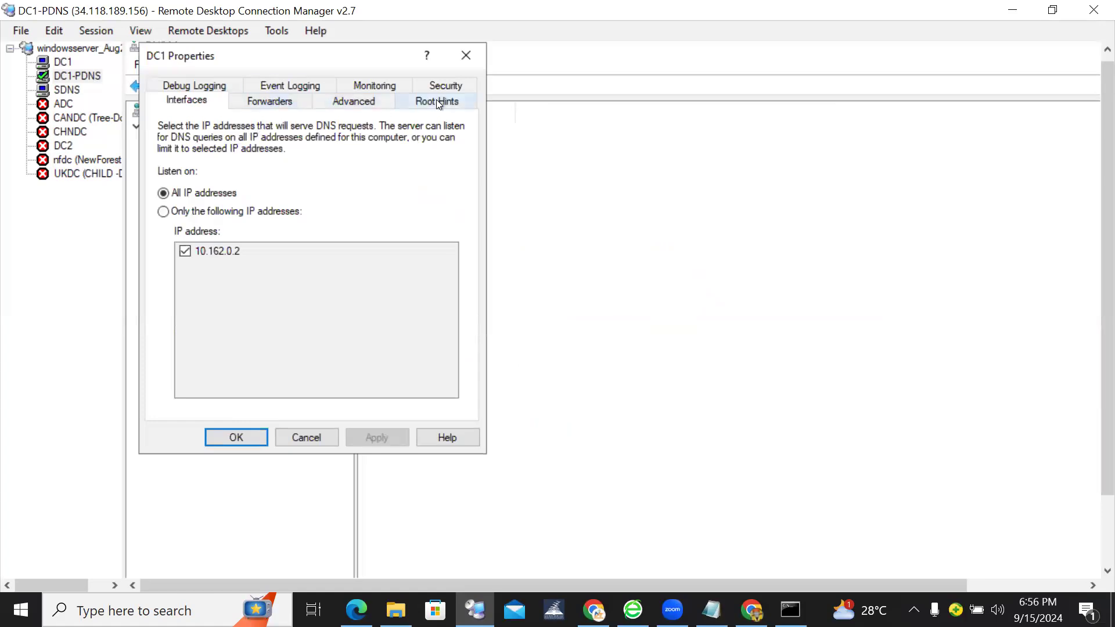
click(375, 103)
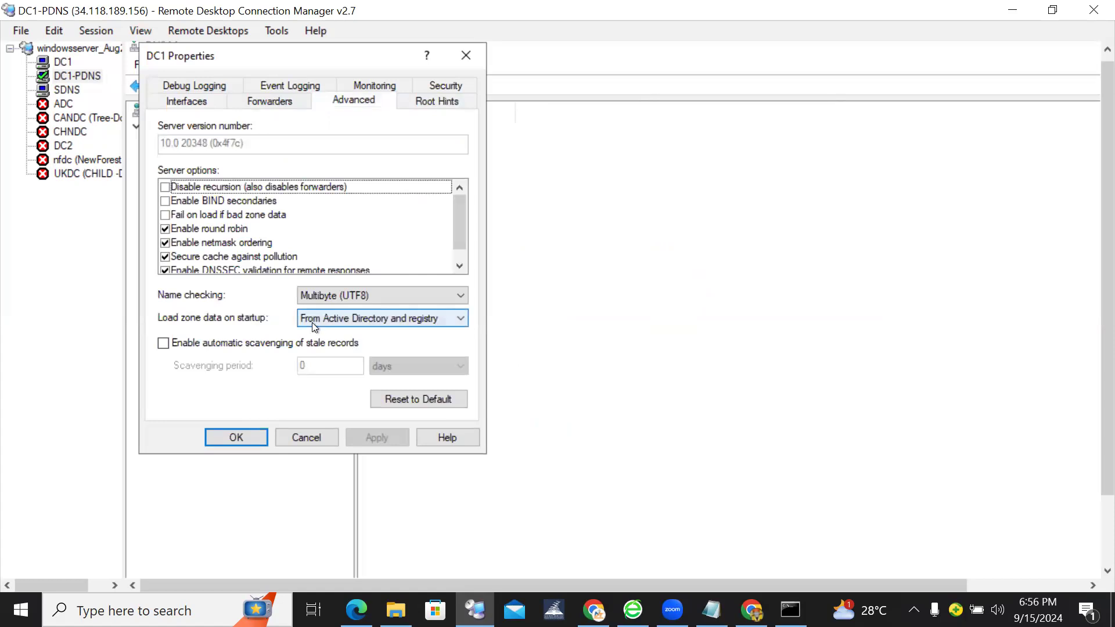
click(312, 322)
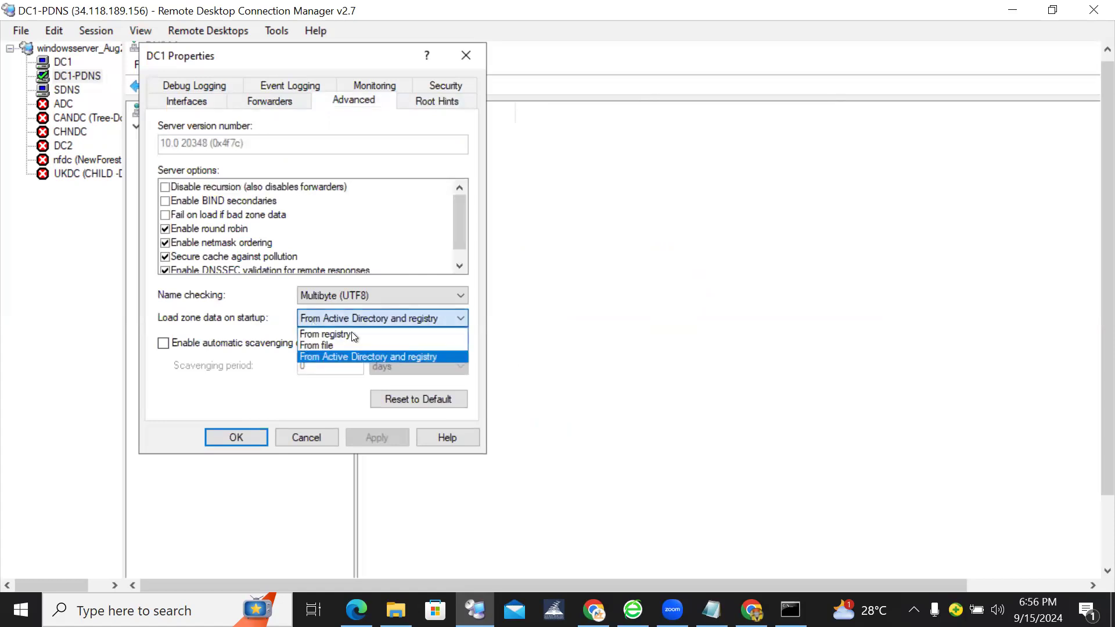
click(359, 300)
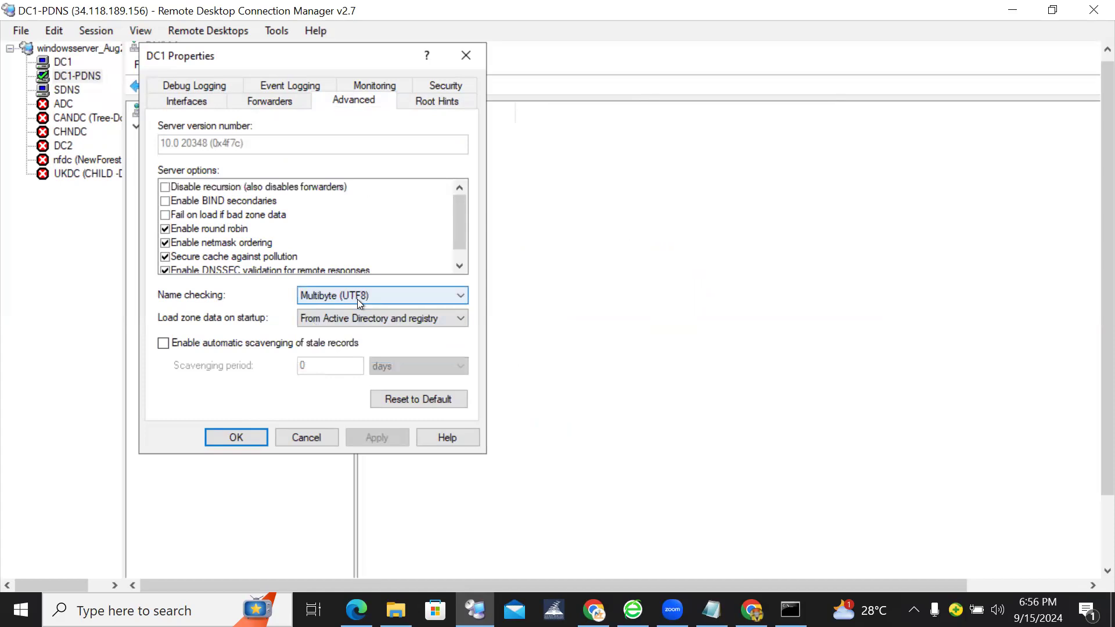
click(357, 298)
click(359, 394)
click(309, 437)
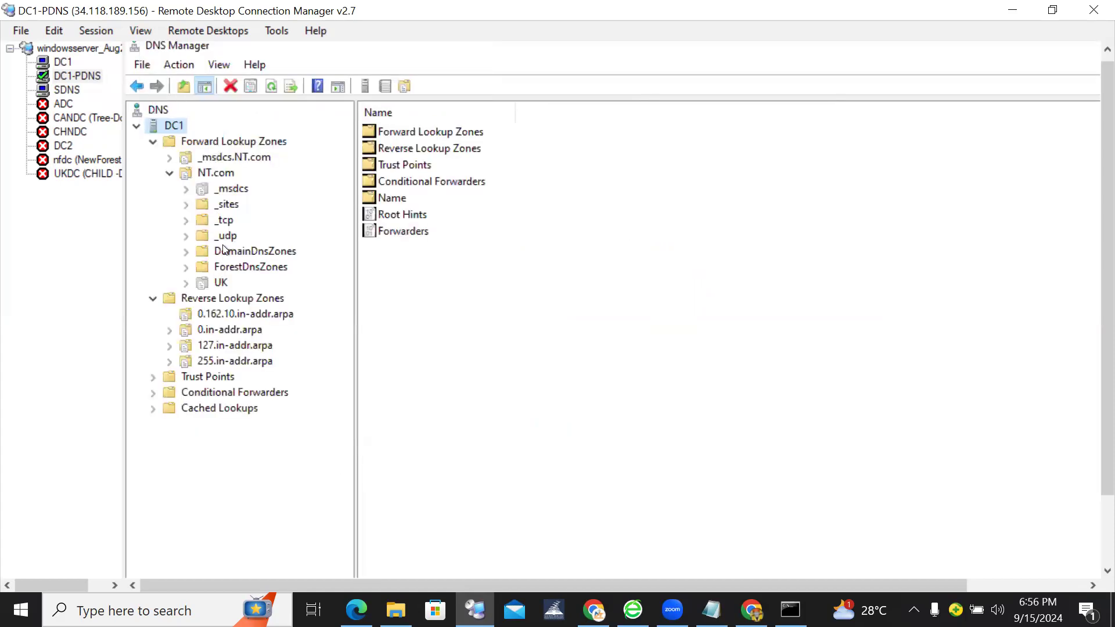
Open the dc1 Host (A) record's properties in the NT.com zone and examine its record time stamp and time to live.
click(222, 173)
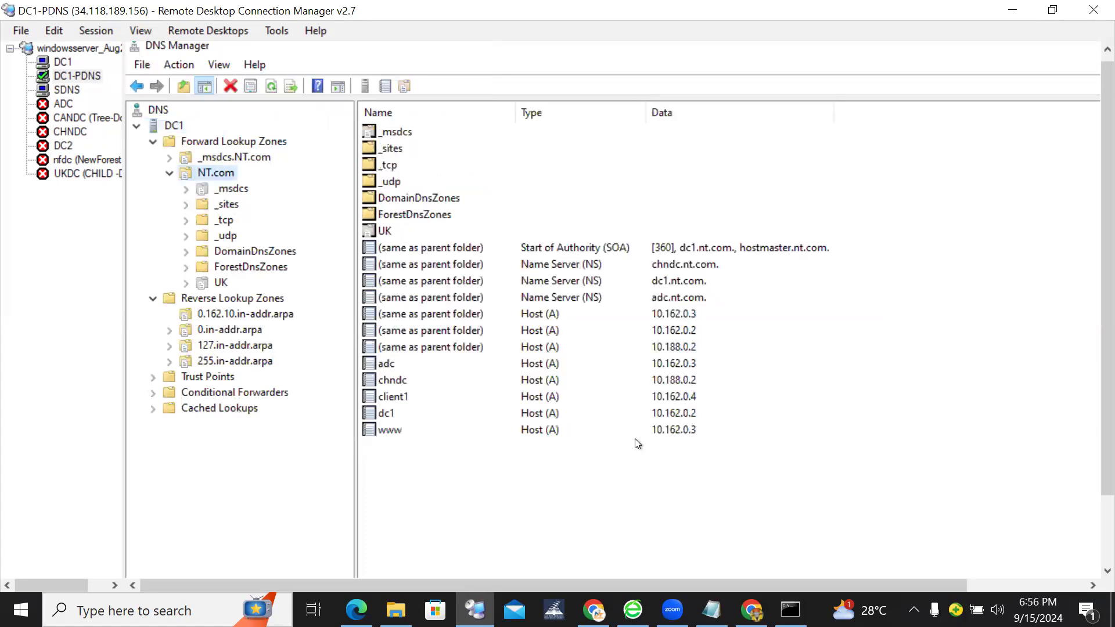
right_click(399, 414)
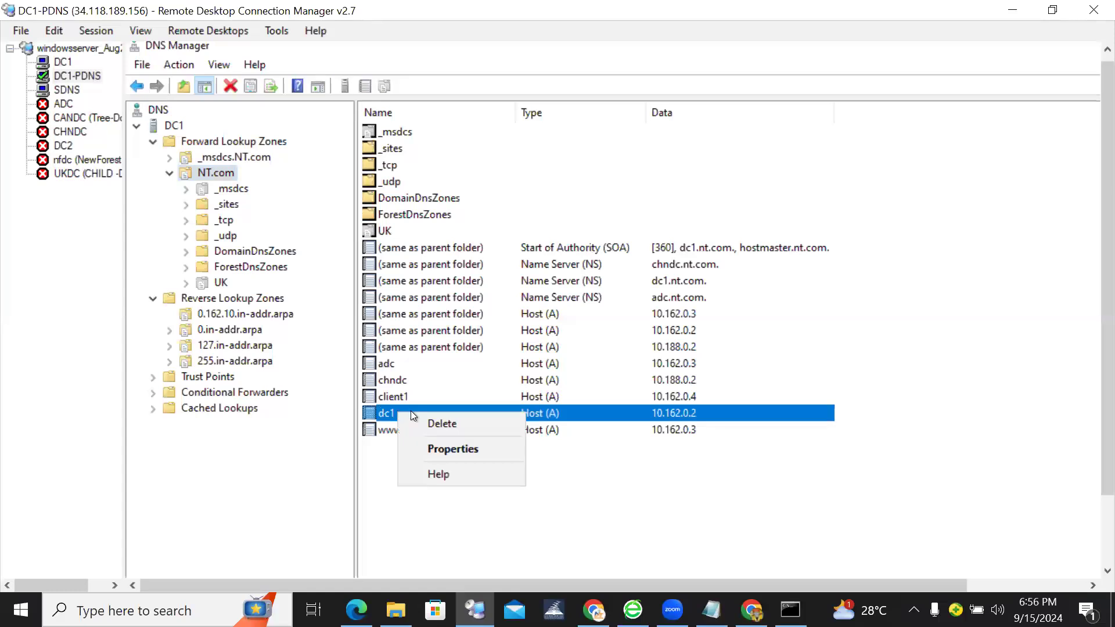
click(450, 448)
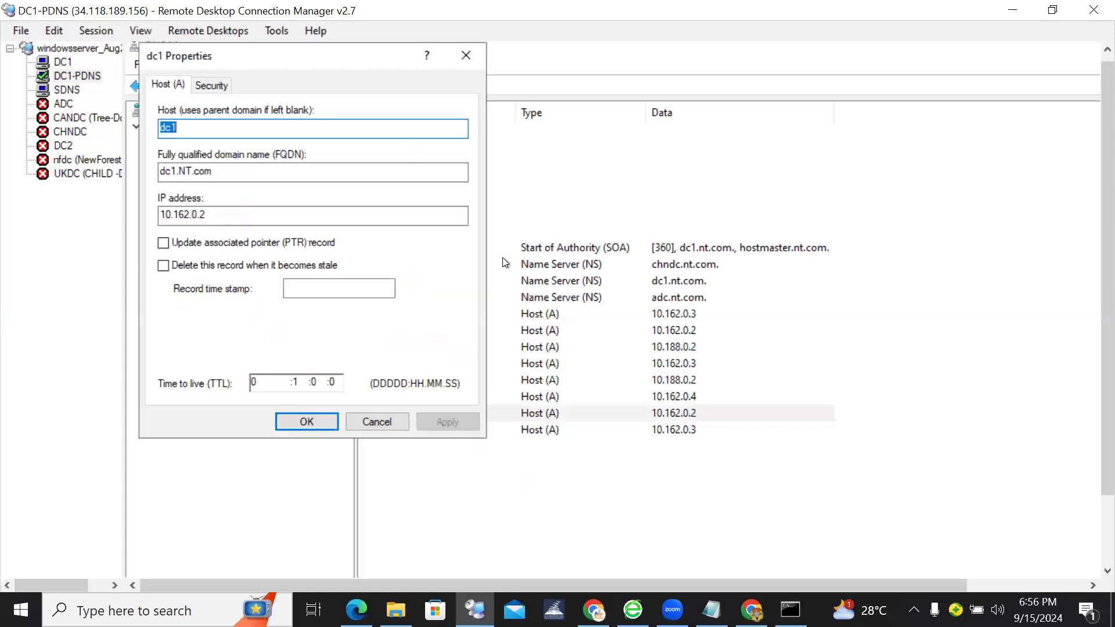
drag(333, 55, 635, 70)
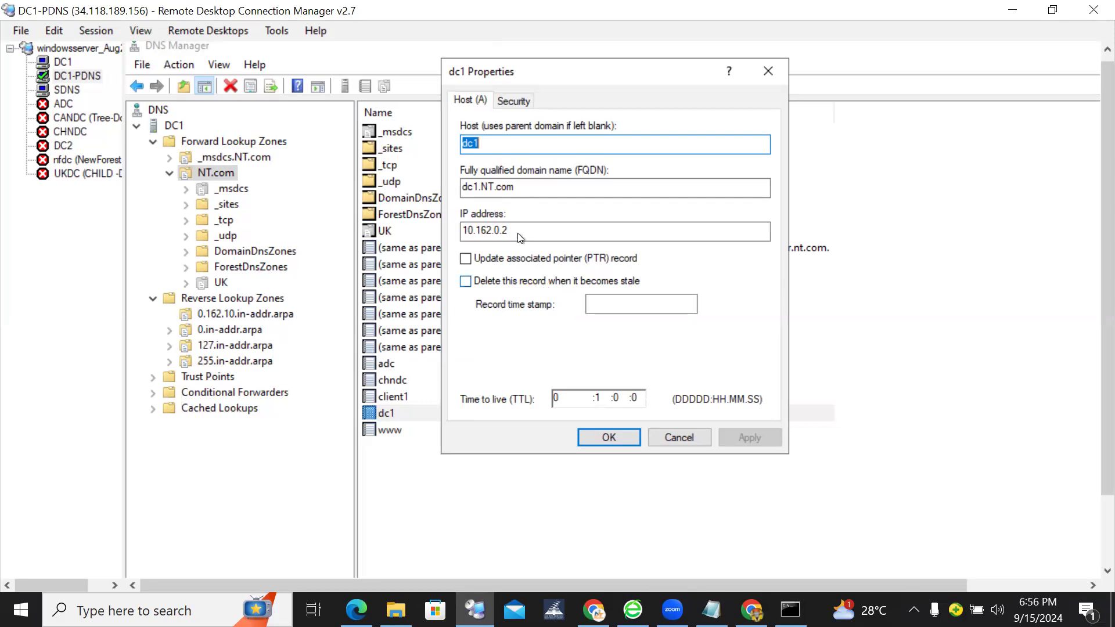
mouse_move(1092, 194)
mouse_down()
mouse_move(1091, 266)
mouse_move(1092, 195)
mouse_up()
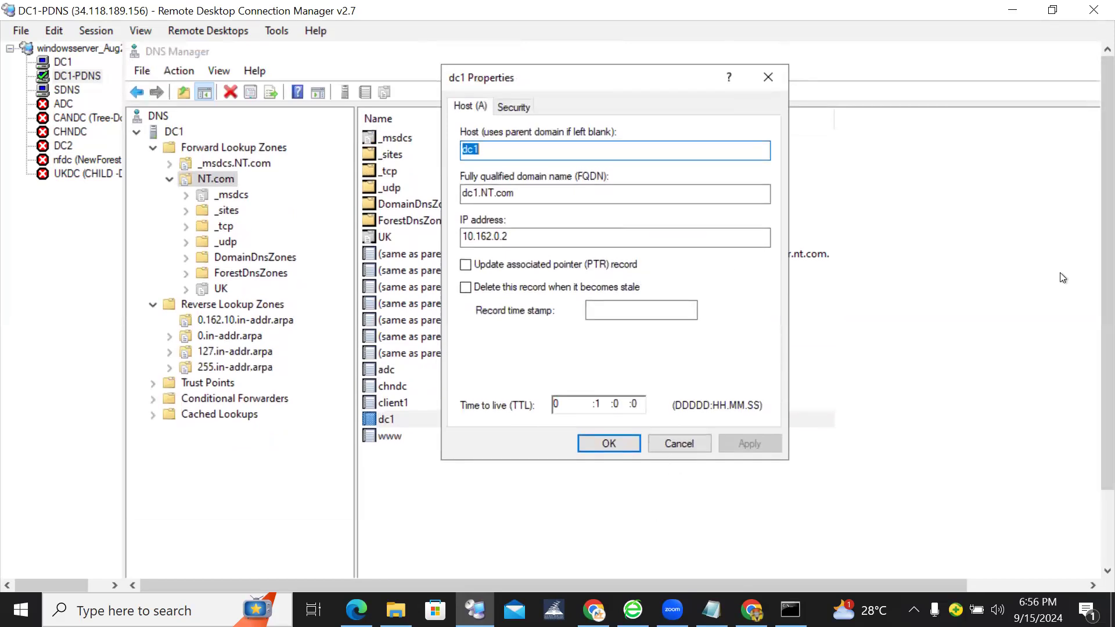
scroll(1088, 323, down, 3)
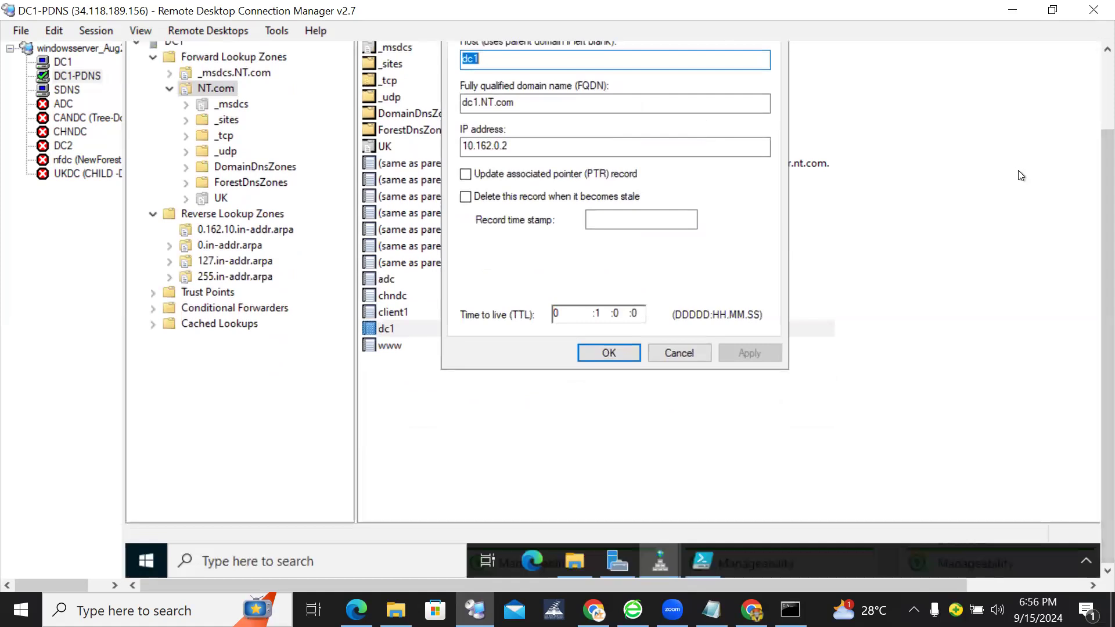
scroll(1091, 207, up, 3)
drag(598, 85, 468, 87)
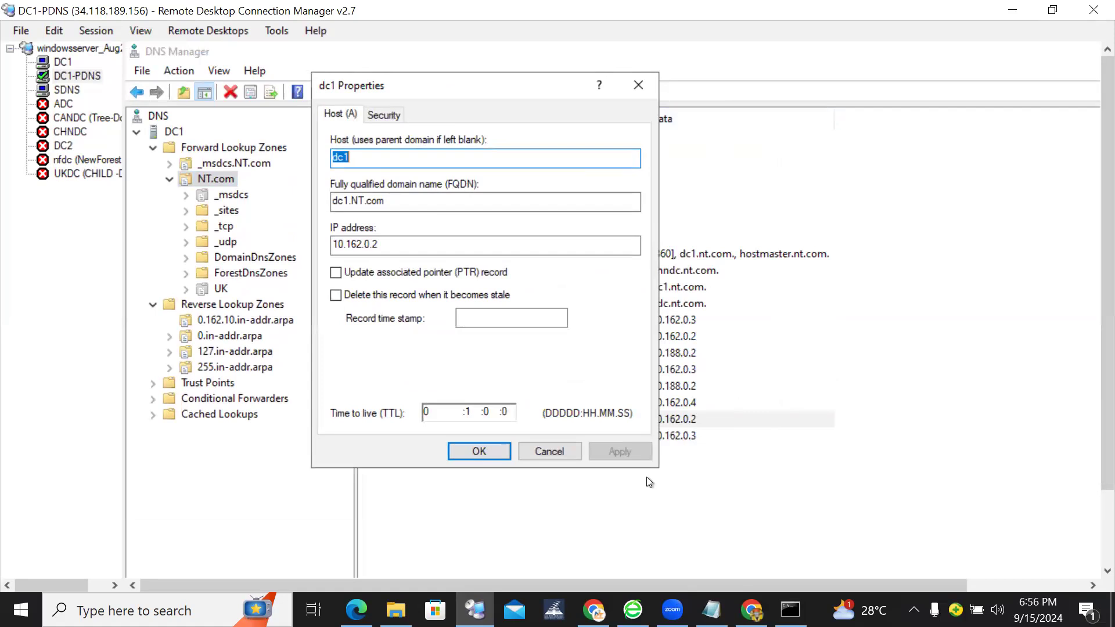
Switch to the Notes file in Notepad and remove "(TTL,Timestamp,againg and scevenging)" from the DNS server records heading, starting a new line below.
key(alt+Tab)
drag(505, 456, 225, 451)
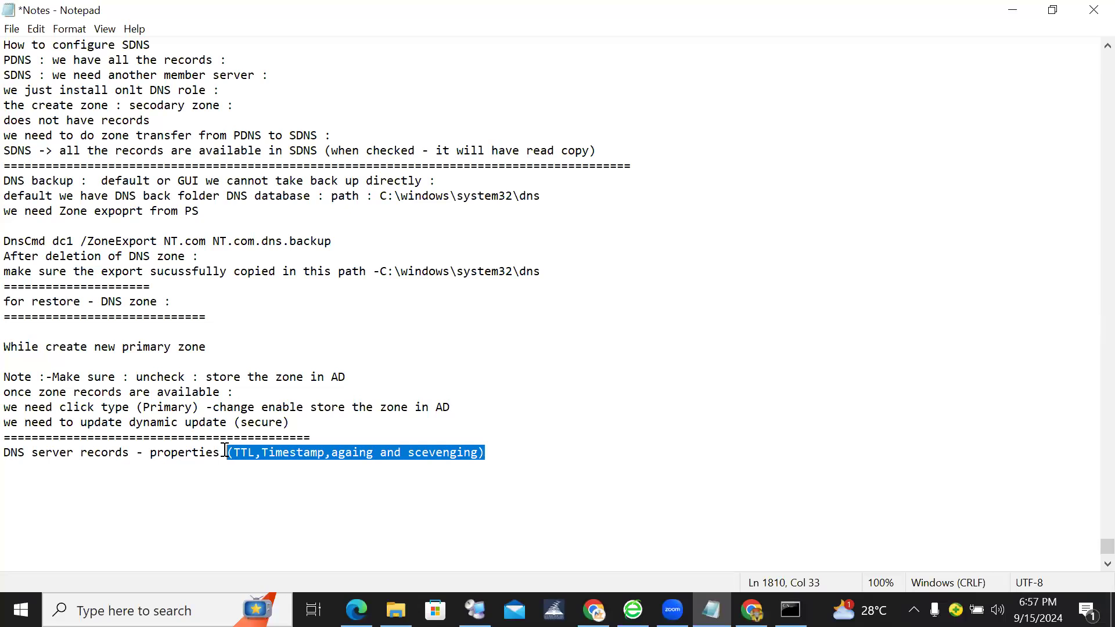
key(Delete)
key(Return)
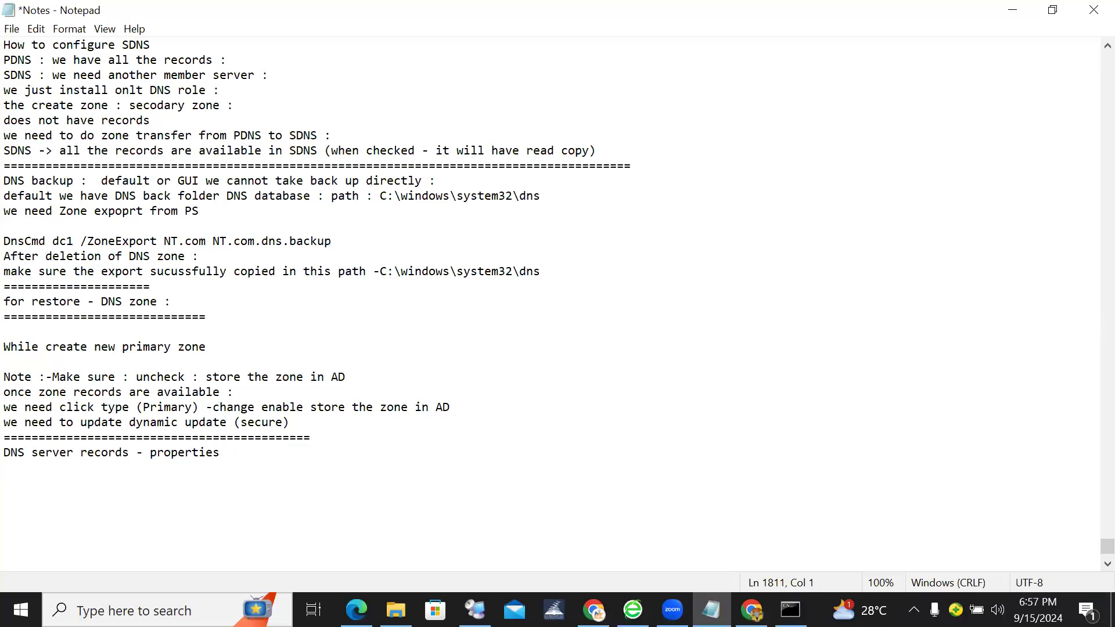
Add the line "Time stamp :" with the entries "1.Static" and "2.Dynamic:" under the DNS server records heading.
text(Time sta)
text(mp)
text(12)
key(BackSpace)
text(.Static )
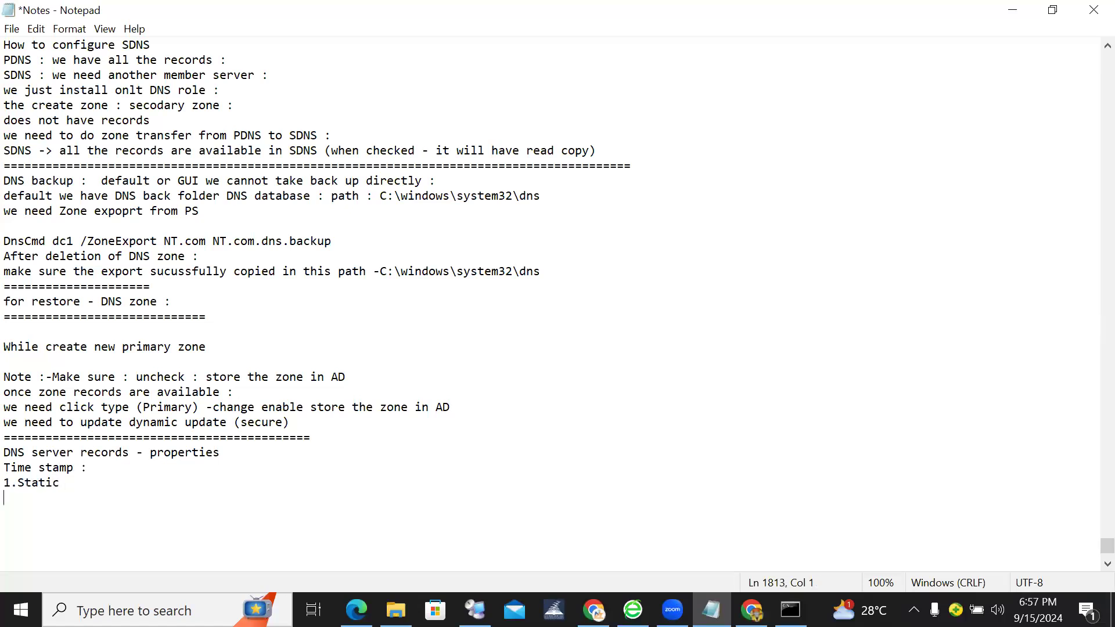
text(2/Dynamic)
drag(17, 498, 31, 468)
key(Down)
click(21, 498)
key(BackSpace)
text(.)
click(74, 499)
text(:)
Add the line "All client system has IP address : from DHCP" below the Dynamic entry, leaving one blank line between.
key(Return)
key(Return)
text(All client system IP address : from)
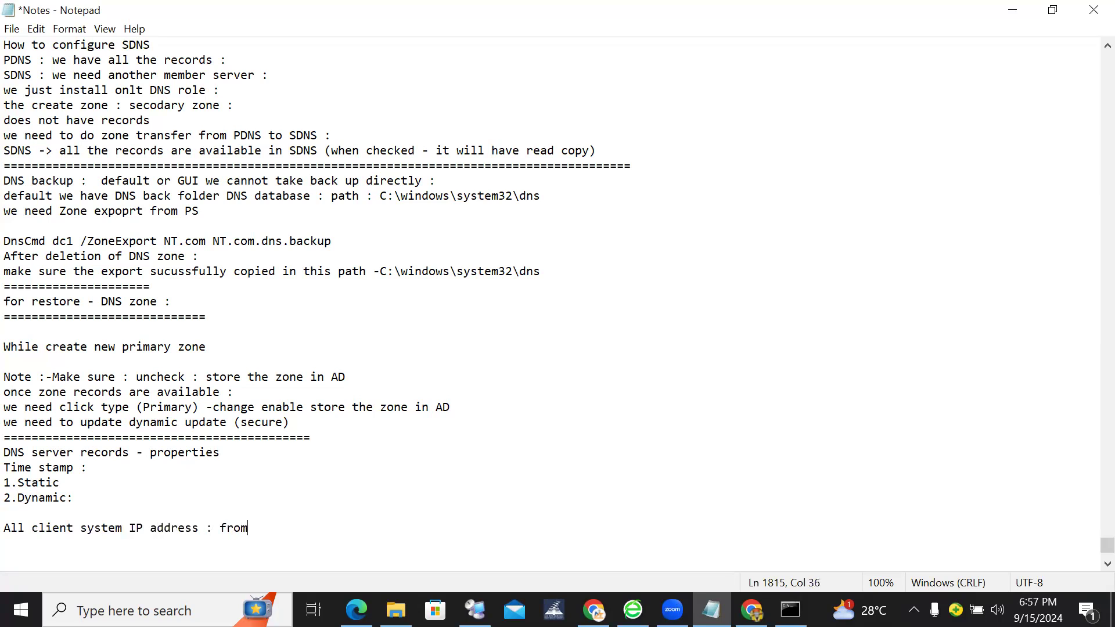
text( DHCP)
text(has)
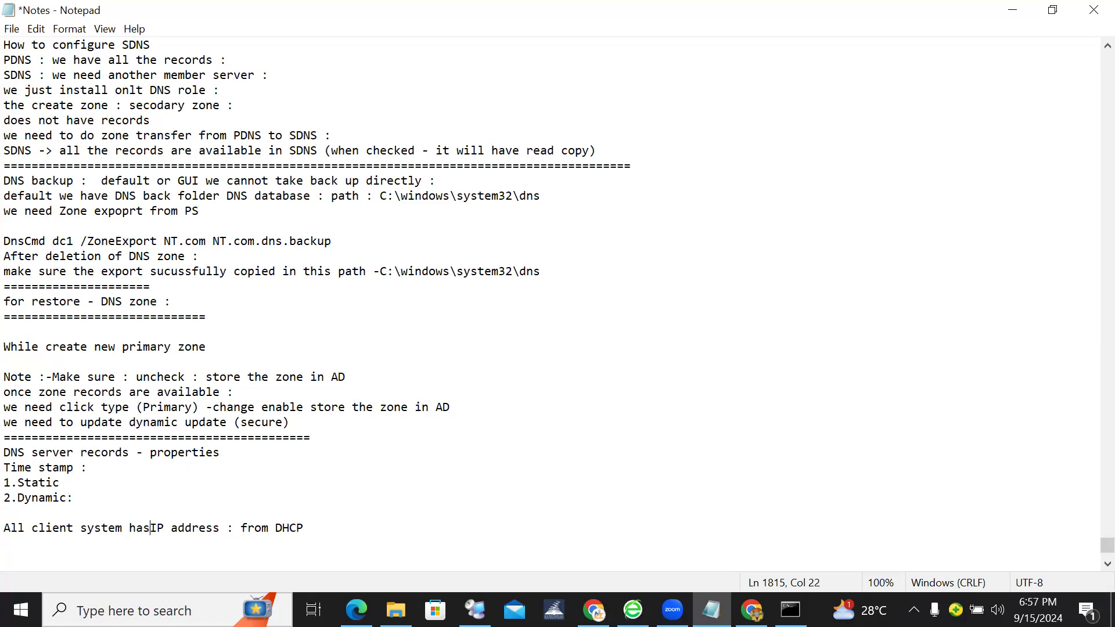
click(318, 528)
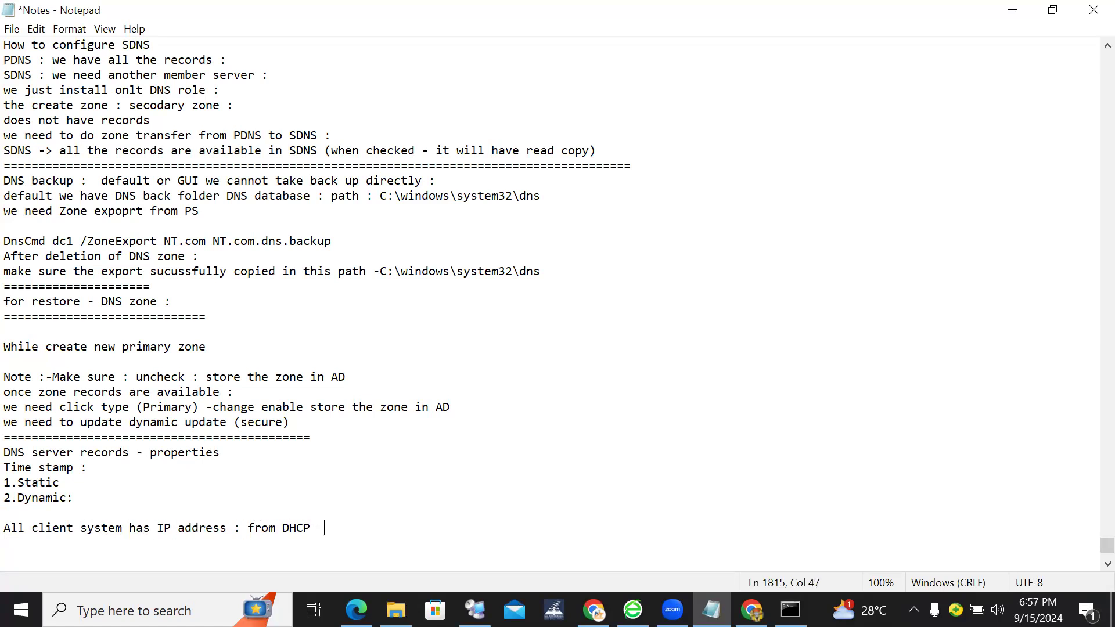
Extend the client IP address line with ": will providing IP and DNS" and add "DHCP and DNS :" beneath it.
text(:)
key(Return)
text(DHCP and DNS)
click(358, 530)
text(will provide)
key(BackSpace)
text(ing IP and DMS)
key(BackSpace)
key(BackSpace)
text(NS)
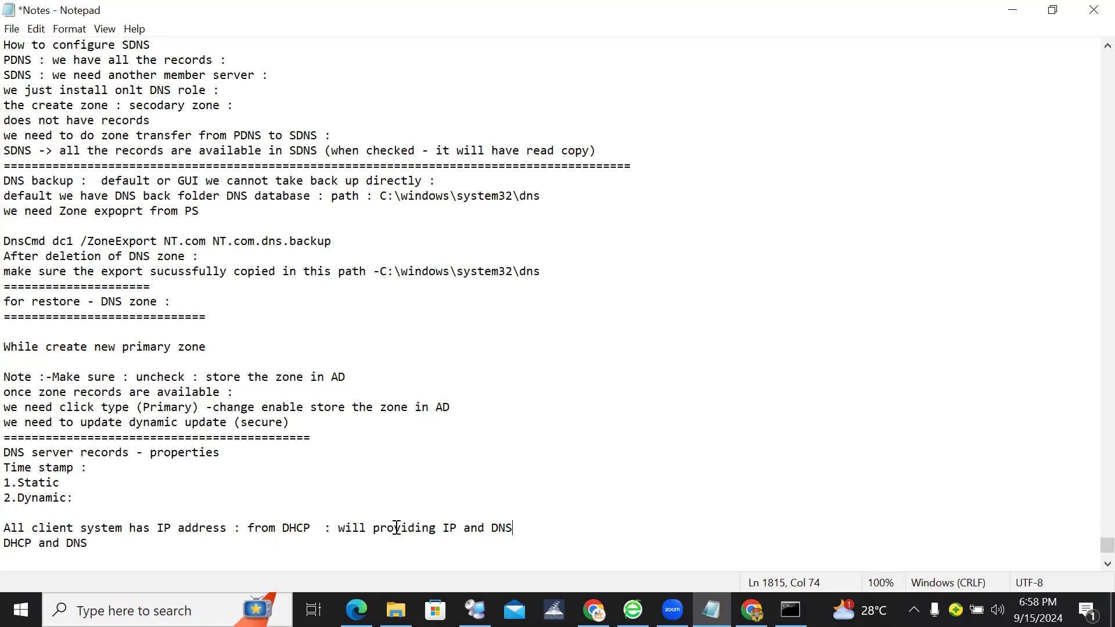
text(:)
key(Return)
click(122, 545)
key(Down)
Write "DNS IP -updating Dns server updating as Dynamic" on the line below "DHCP and DNS :".
text(DNS IP - DUynamic)
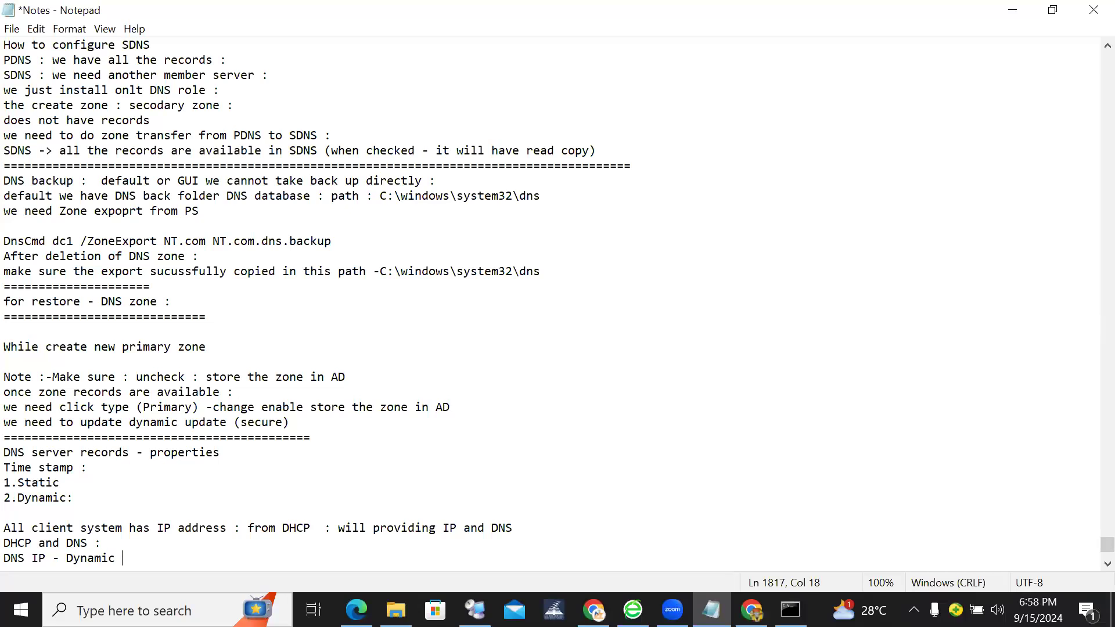
click(60, 558)
text(updating DISN)
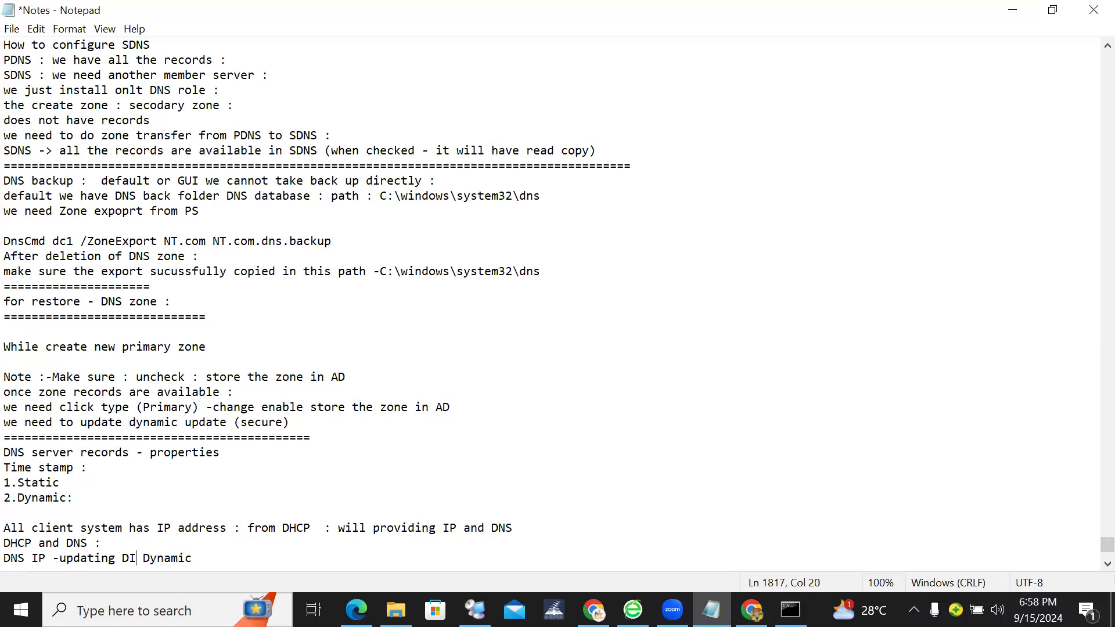
key(BackSpace)
key(BackSpace)
key(BackSpace)
key(BackSpace)
text(ns server updati)
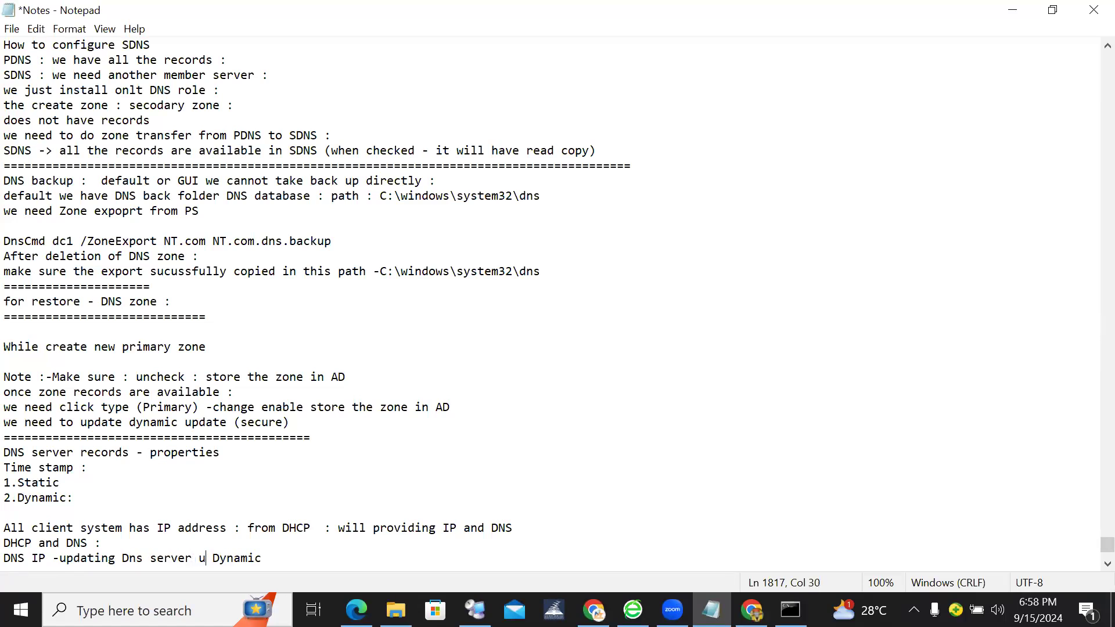
text(ng as)
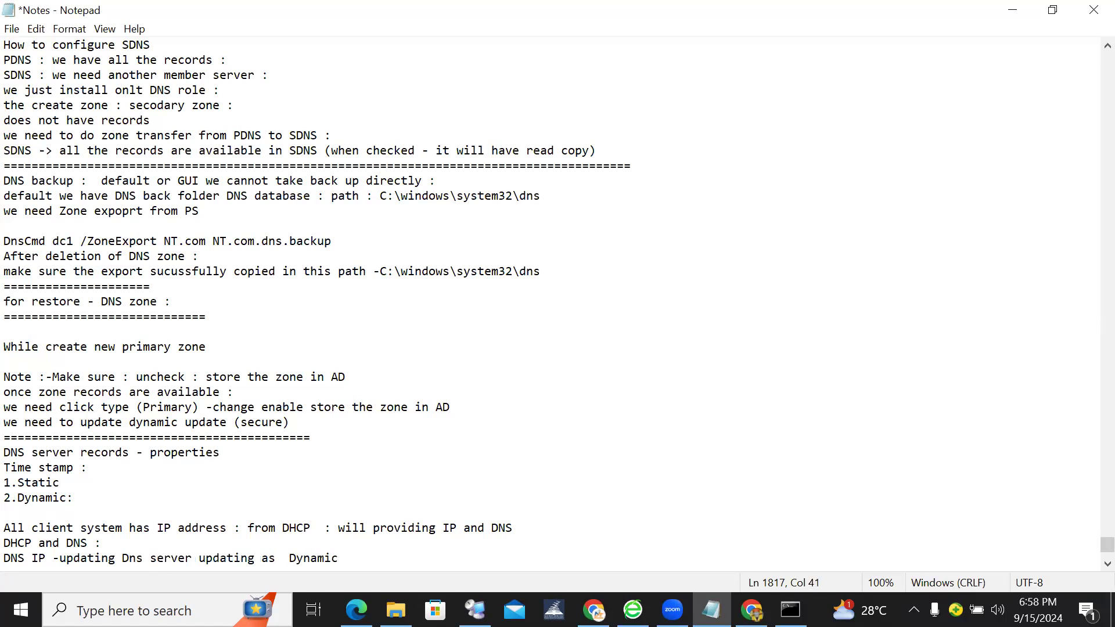
key(BackSpace)
click(342, 560)
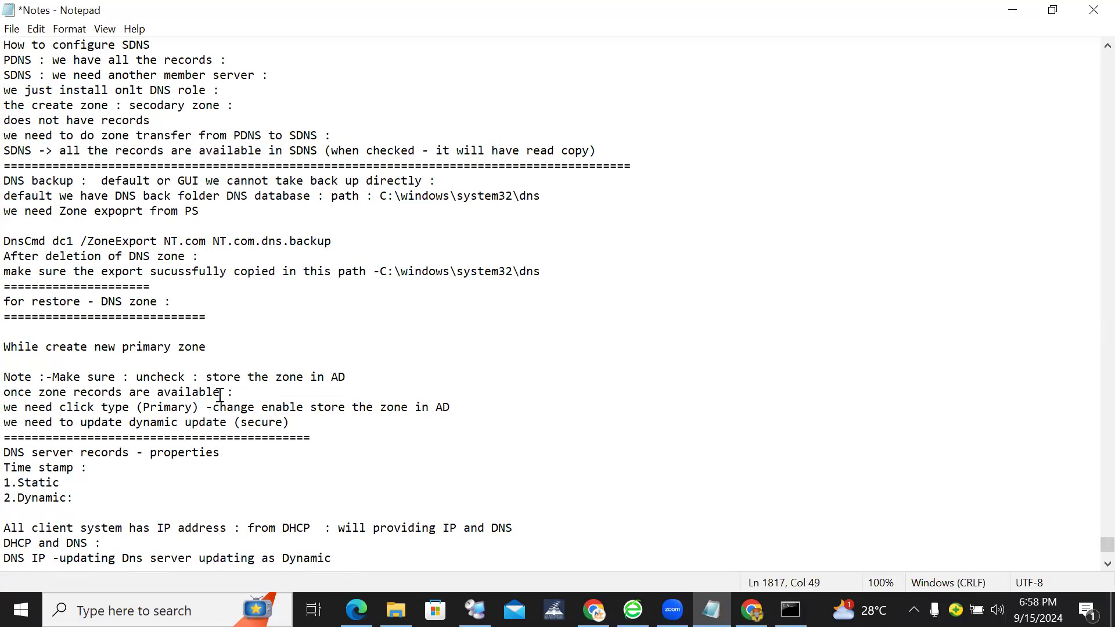
Save the Notes file and start a new line after the final note.
click(12, 28)
click(40, 105)
key(Return)
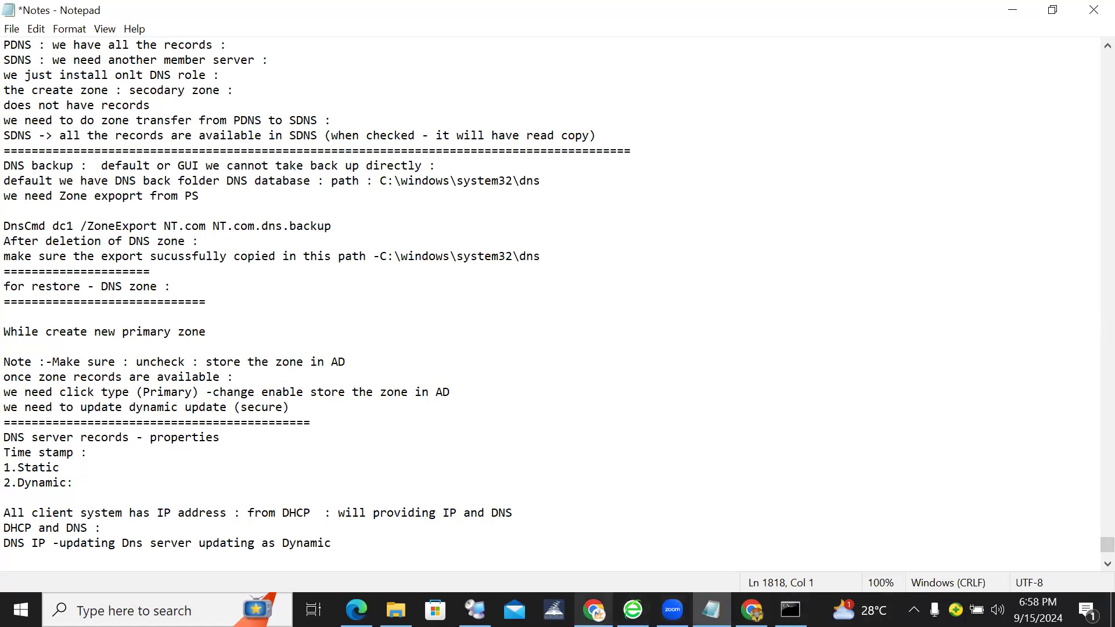
Switch to the DC1-PDNS remote session, dismiss the dc1 record's properties, and open the properties of the NT.com forward lookup zone.
click(475, 610)
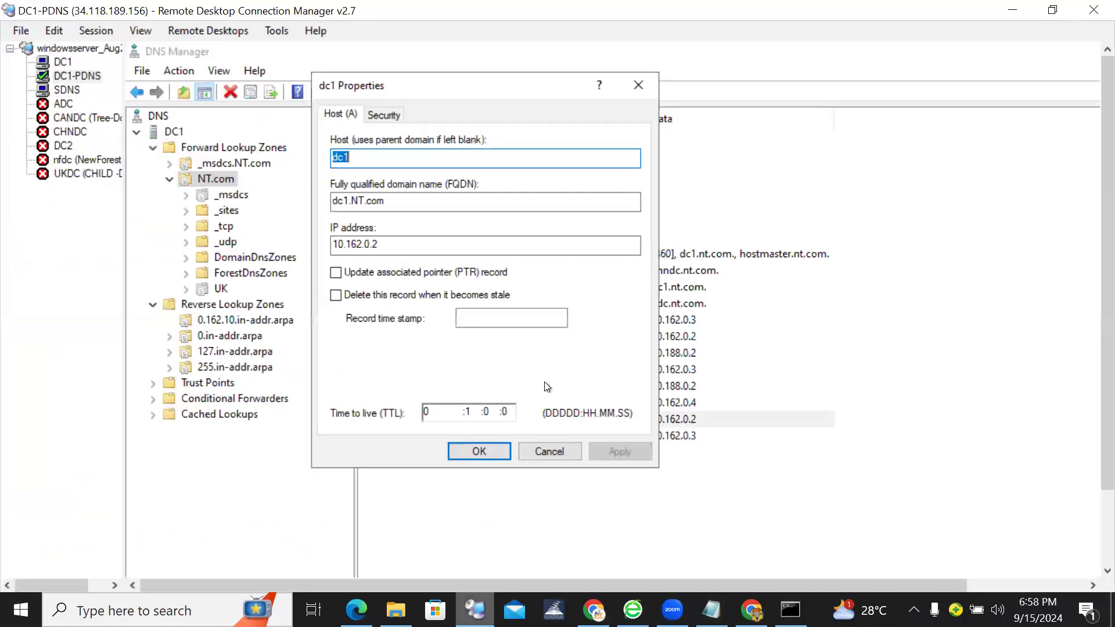
click(536, 456)
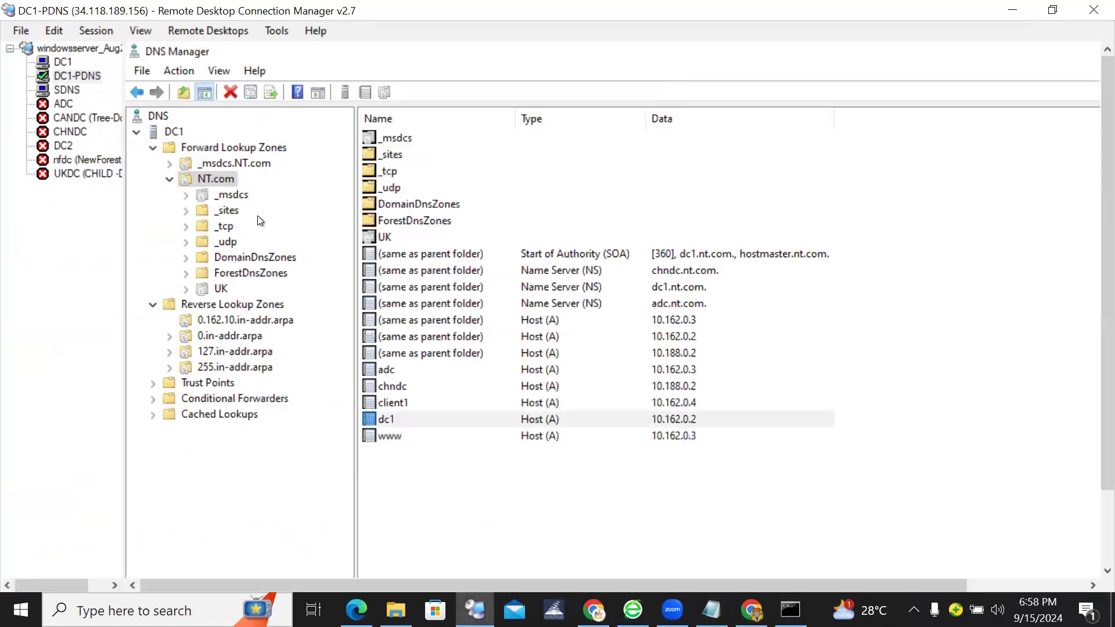
right_click(215, 179)
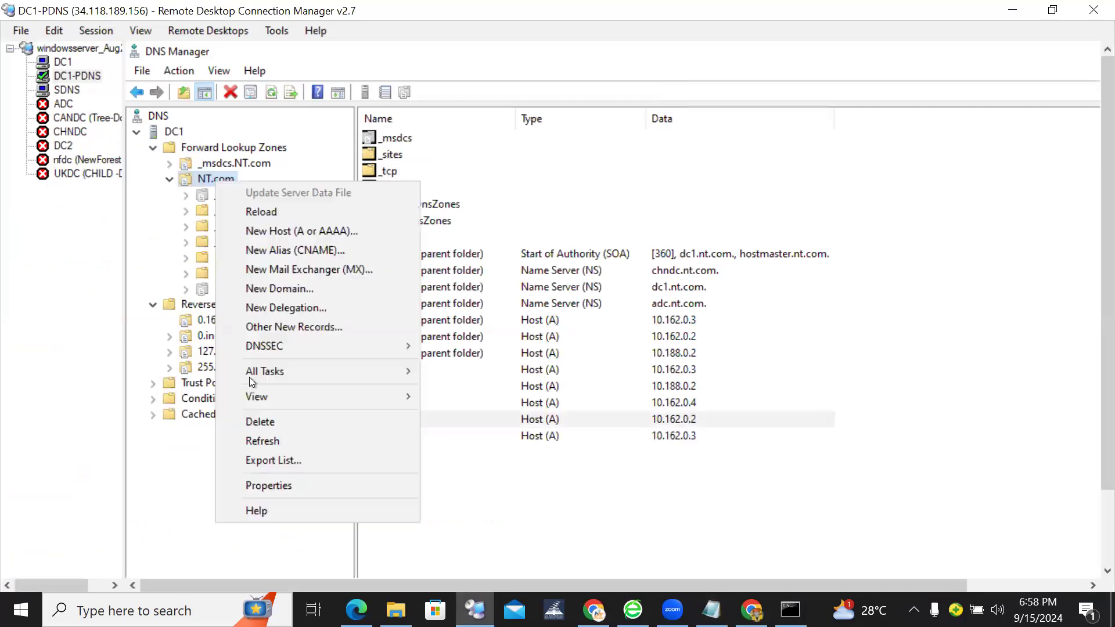
click(274, 486)
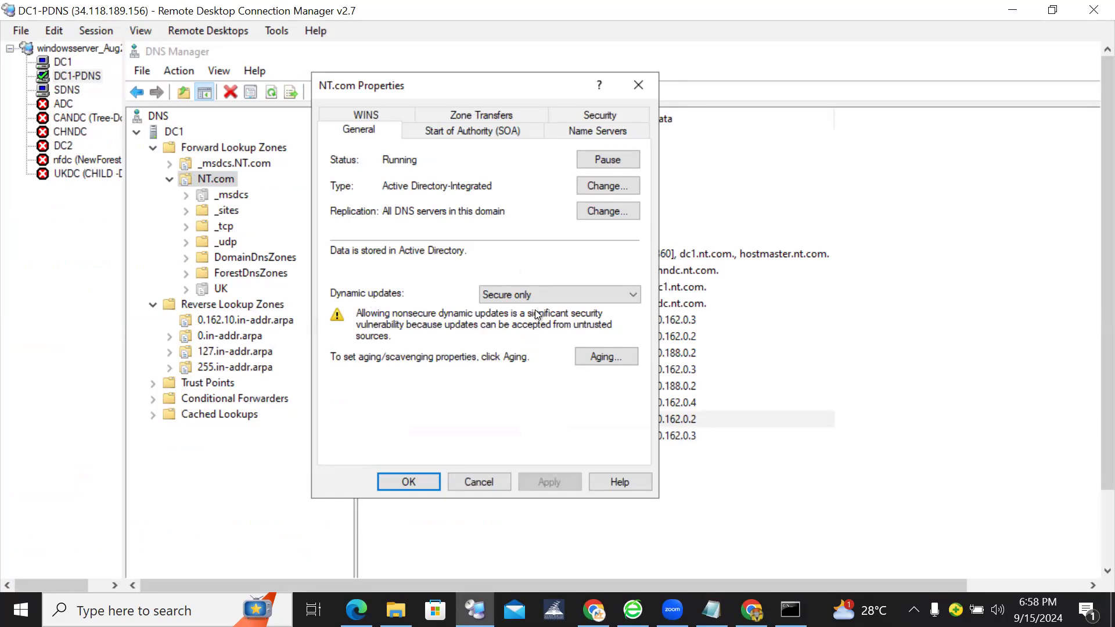
Return to the Notes file and write "Guest computer connected our network :computer is part of" on the empty last line.
click(711, 610)
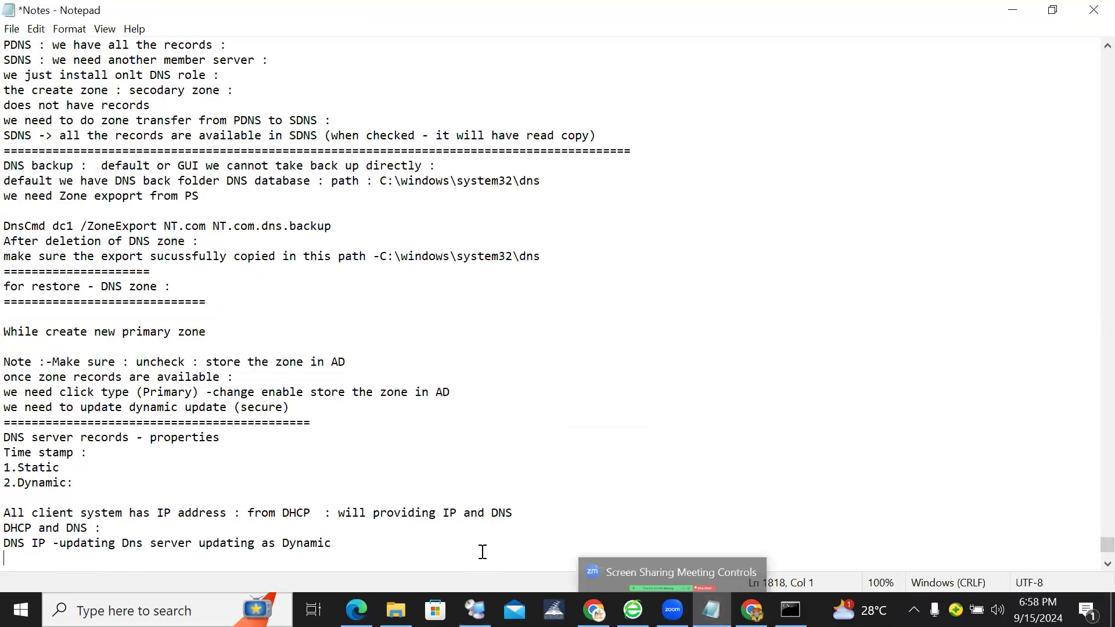
text(G)
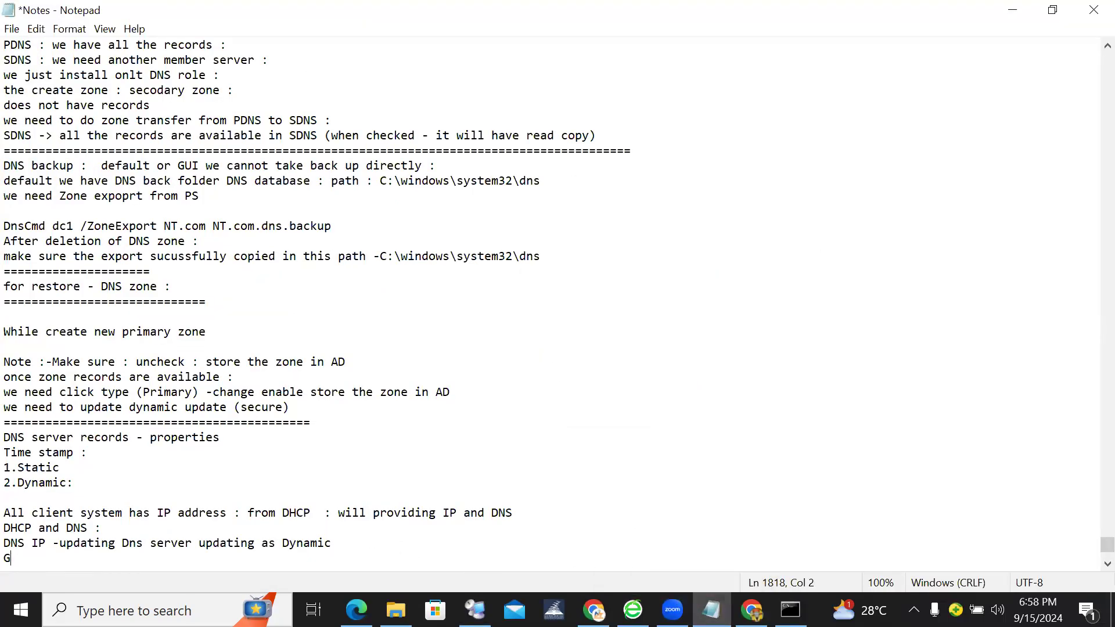
text(uest computer conne)
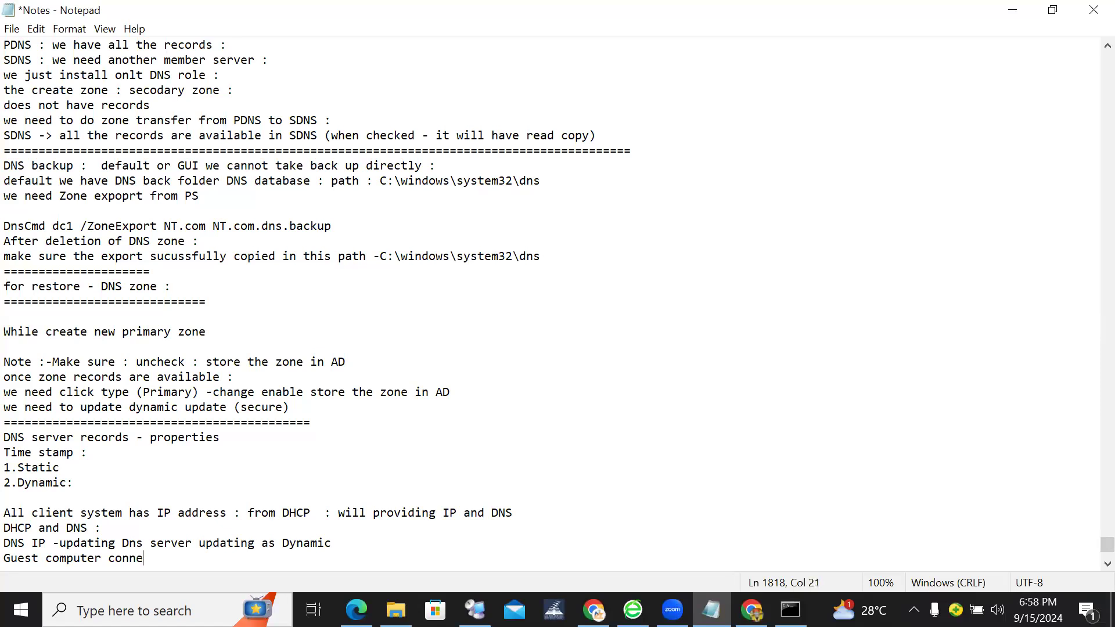
text(cted our network :he )
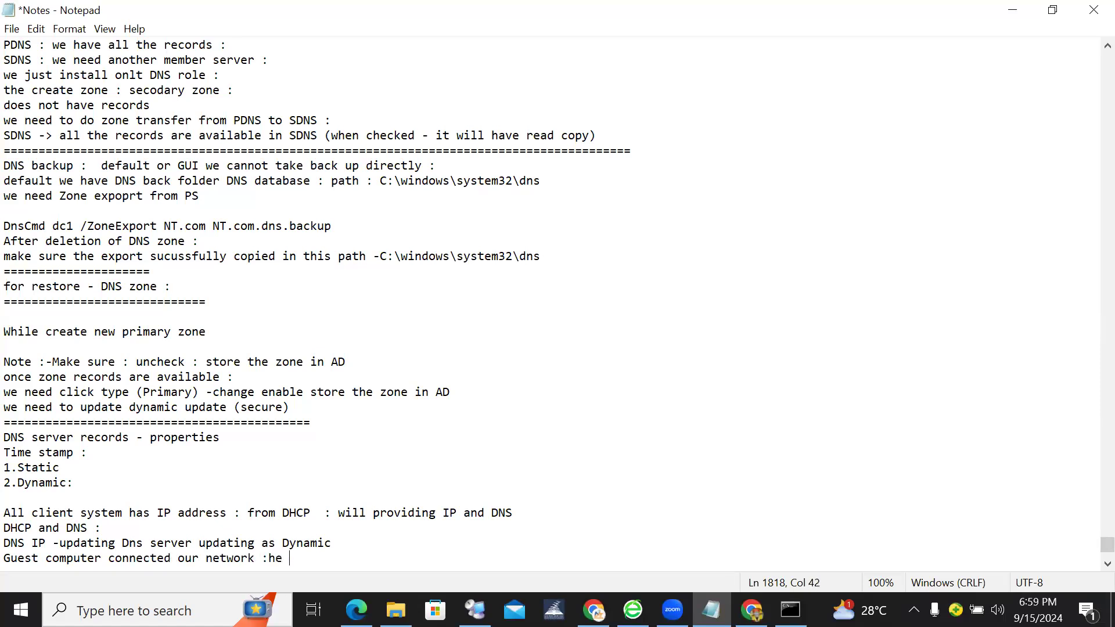
text(is part)
key(BackSpace)
key(BackSpace)
key(BackSpace)
key(BackSpace)
key(BackSpace)
key(BackSpace)
key(BackSpace)
key(BackSpace)
key(BackSpace)
key(BackSpace)
text(coputer)
key(BackSpace)
key(BackSpace)
key(BackSpace)
text(mputer is pa)
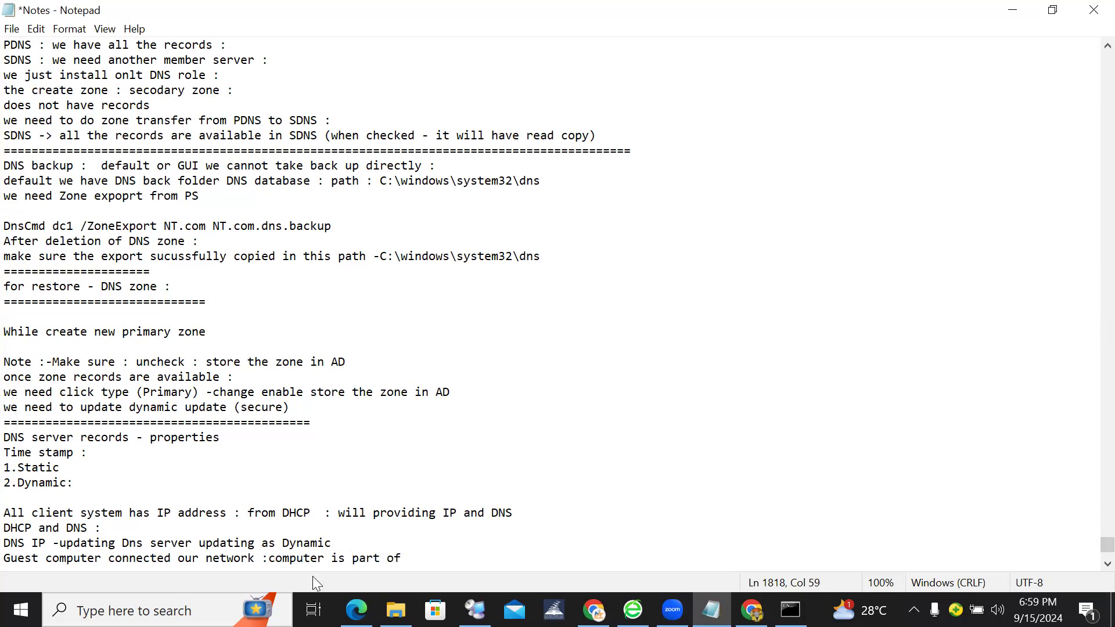
Insert "name" after "computer" in the new guest computer line and complete the line with "our DNS".
click(332, 558)
text(name )
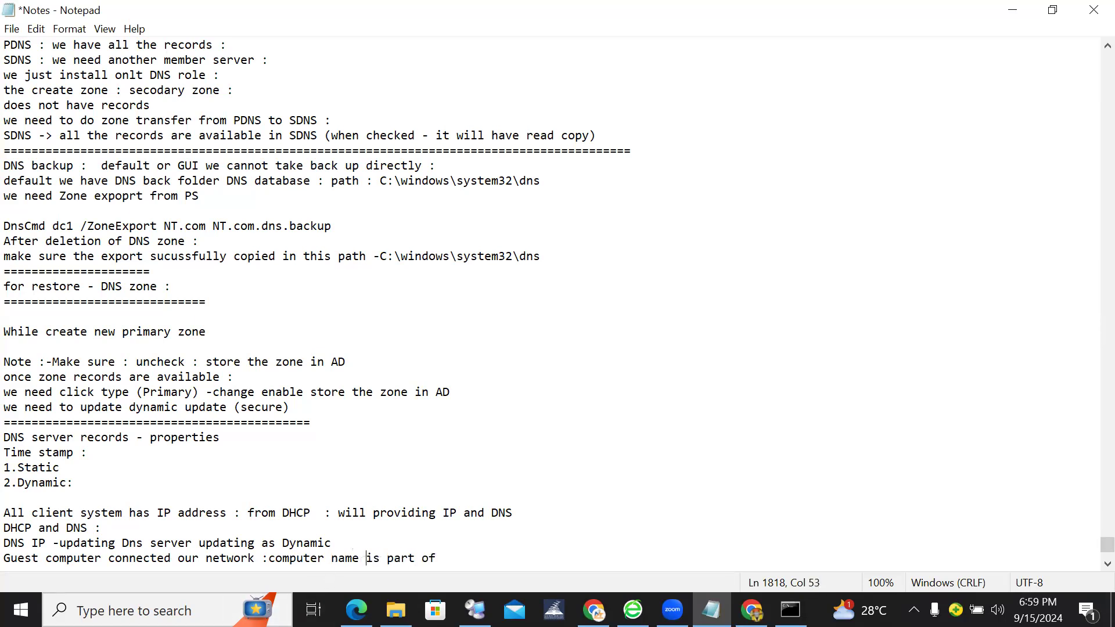
text( ourDNS)
key(BackSpace)
key(BackSpace)
text(DNS)
End the guest network line with a colon and add "Guest computer - after his work : he left the organiation (no more )" beneath it.
drag(9, 561, 235, 558)
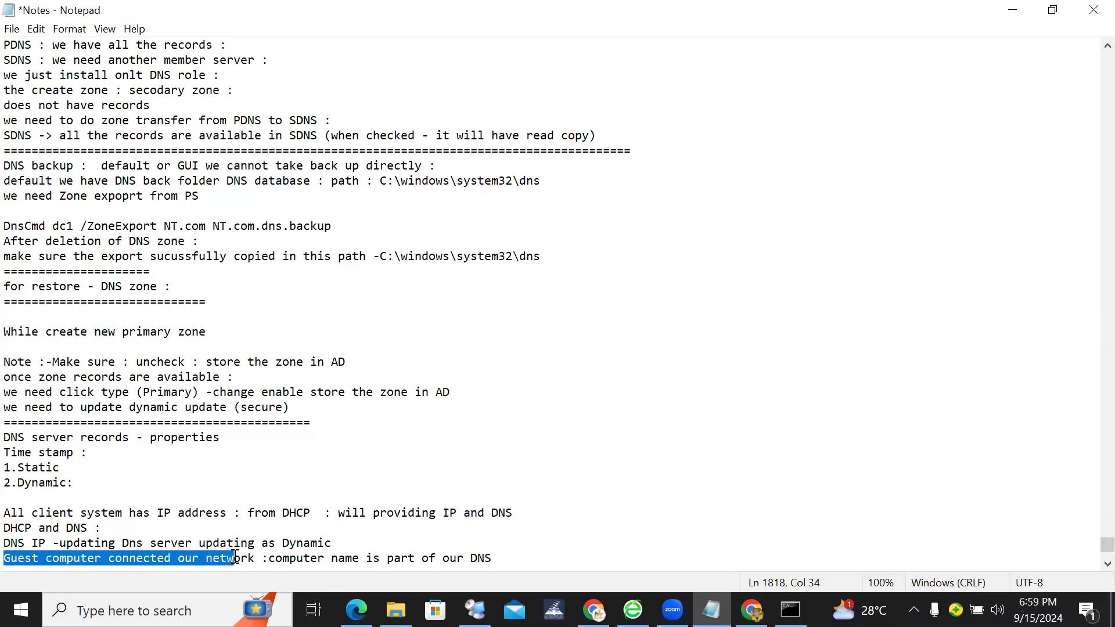
click(510, 559)
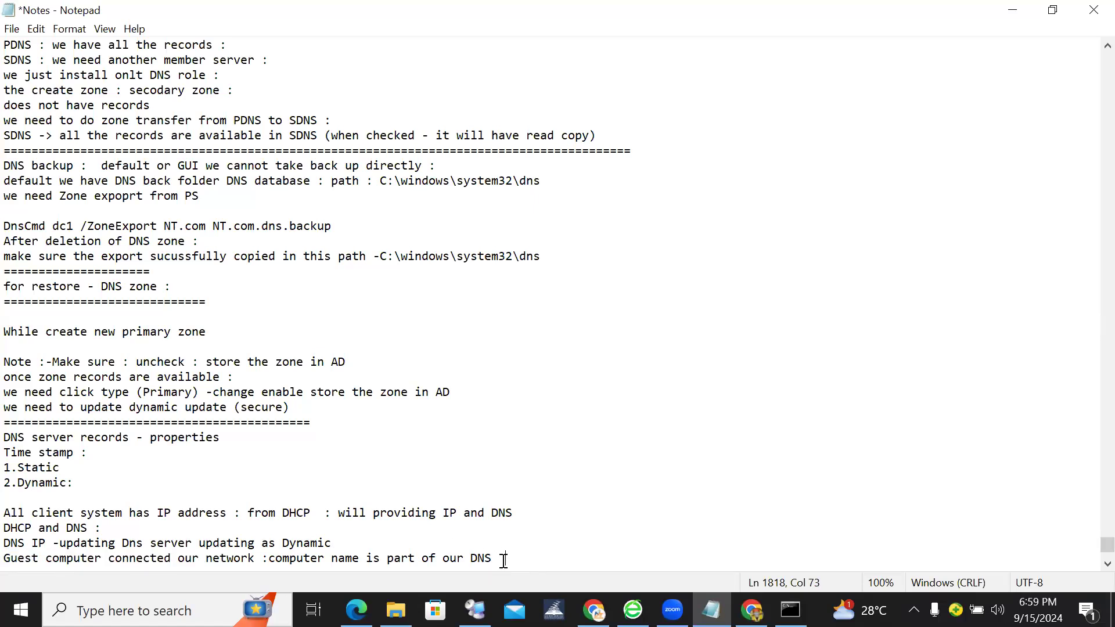
text(:)
key(Return)
text(Guest compu)
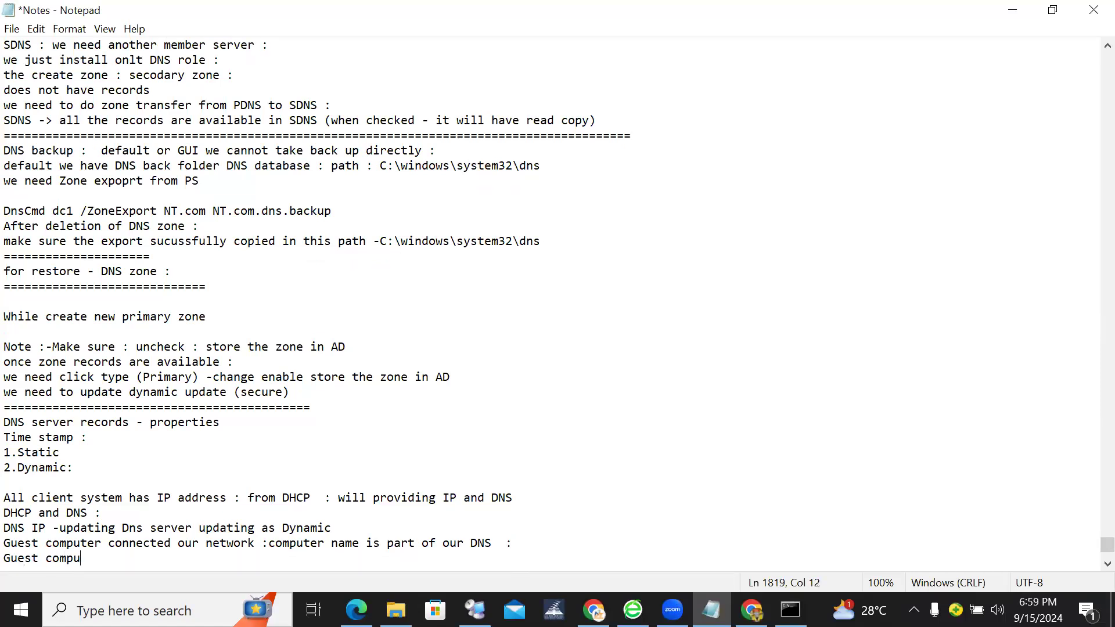
text(ter - after his work :L he lef)
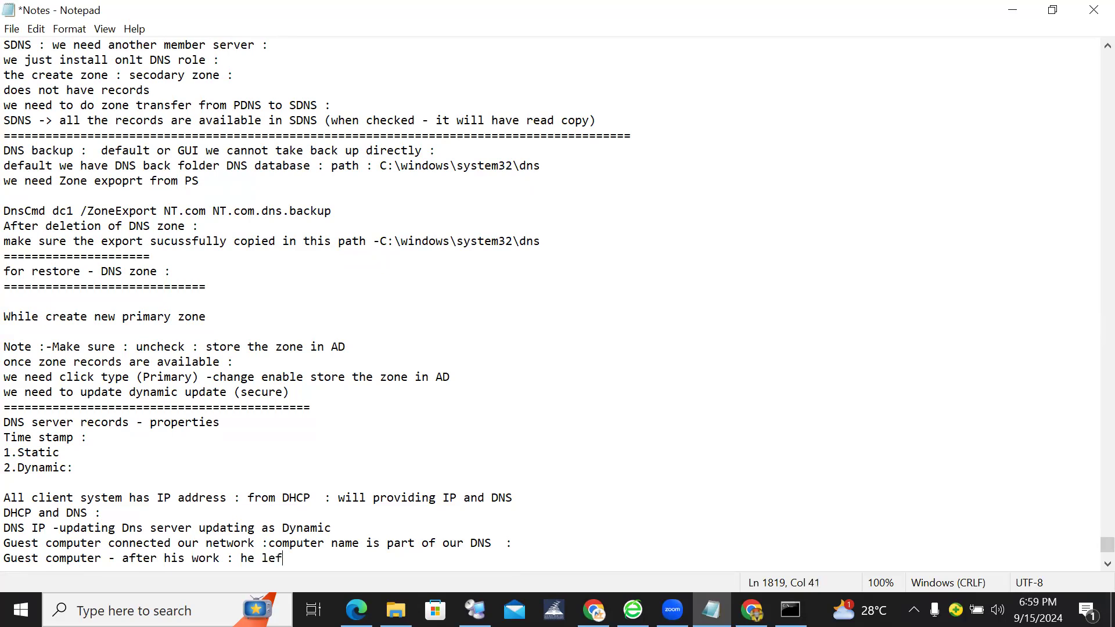
text(t the organiation)
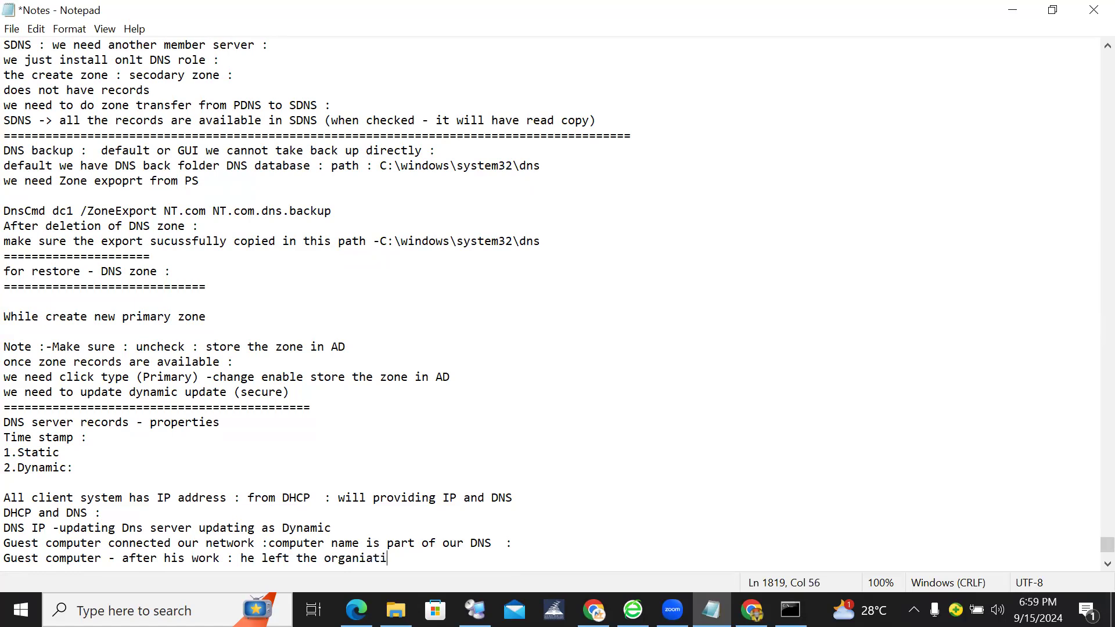
text(more ))
drag(476, 558, 25, 567)
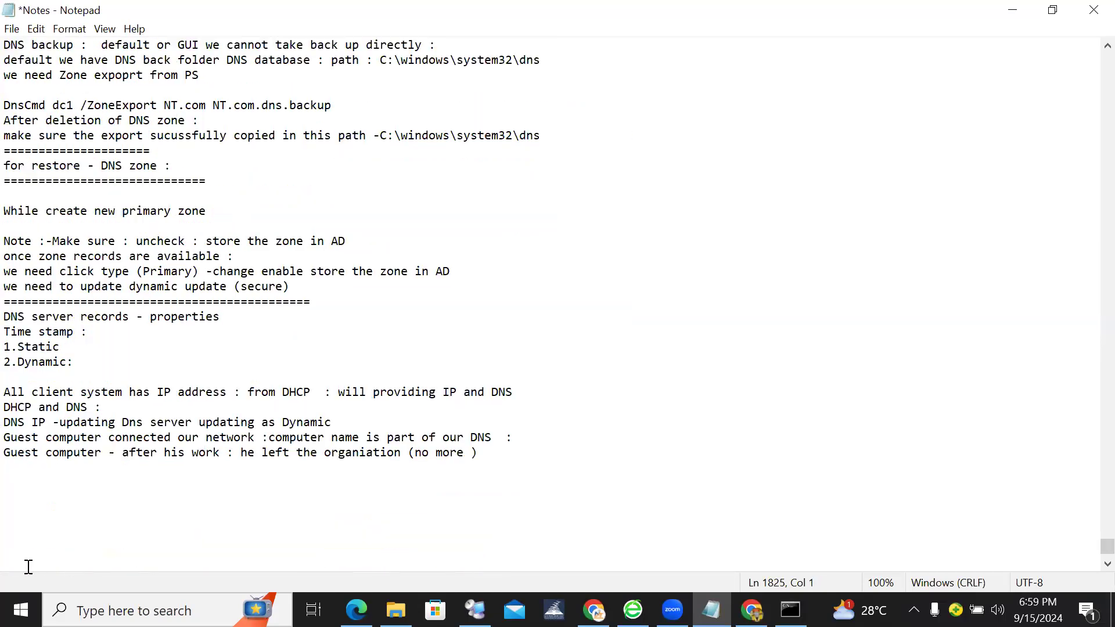
Leave a blank line and add "but computer name and IP address still exist in our DNS records (dynamic)" below the guest computer notes.
click(502, 327)
key(Return)
text(but com)
text(puter name an)
text(d IP add)
text(ress still exist)
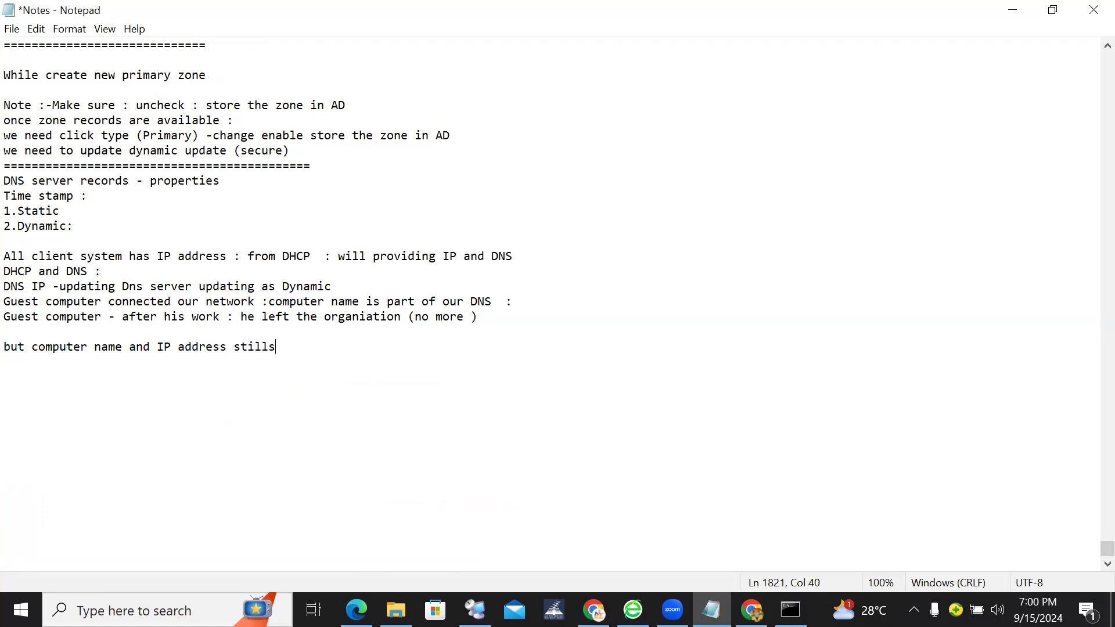
key(BackSpace)
key(BackSpace)
text(exist in our DNS record)
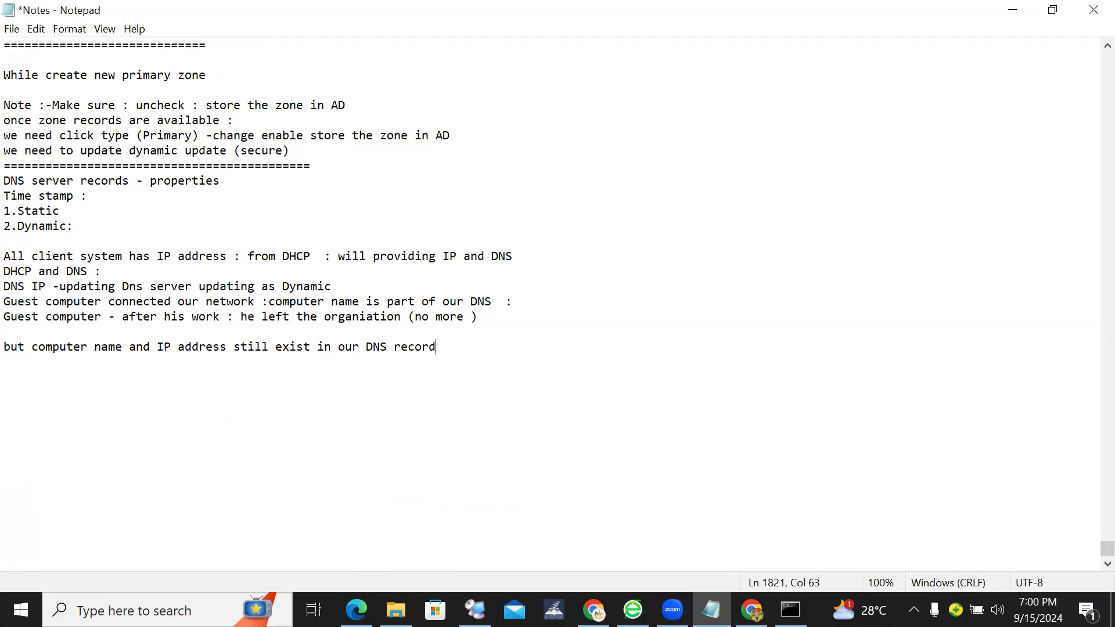
text(s (dynamic))
key(BackSpace)
click(500, 326)
text())
key(BackSpace)
Highlight the note about the computer name and IP address still existing in the DNS records.
click(525, 353)
drag(521, 352, 7, 348)
click(543, 360)
text((P)
key(BackSpace)
key(BackSpace)
click(525, 349)
drag(526, 349, 9, 342)
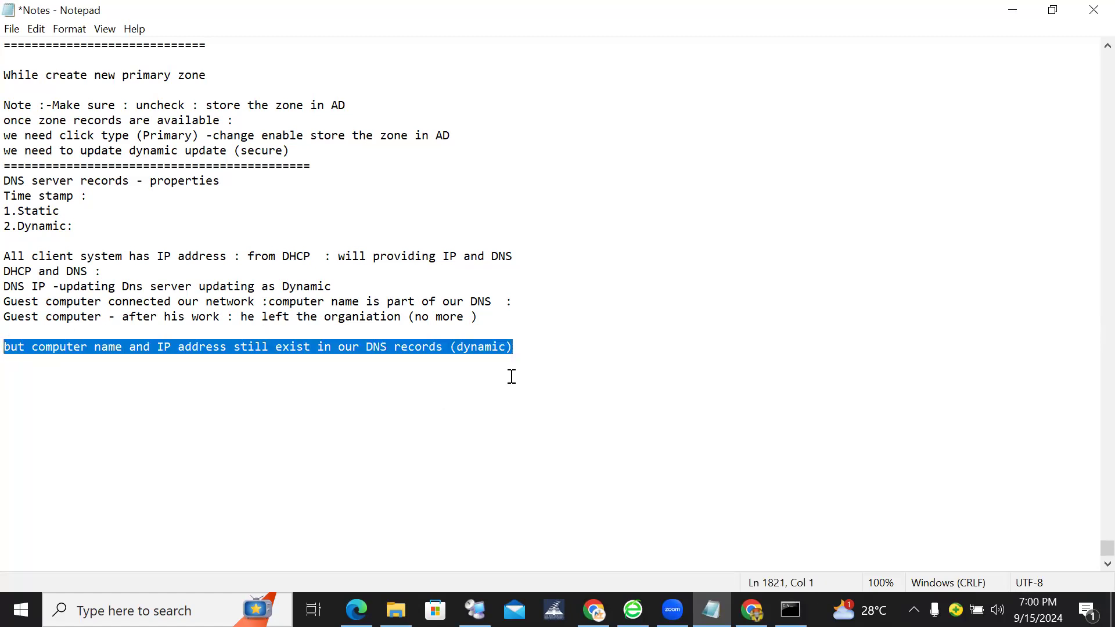
drag(525, 359, 9, 341)
Write "DHCP : There is lease period IP address :" on a new line below the DNS records note.
click(536, 345)
key(Return)
text(DHC )
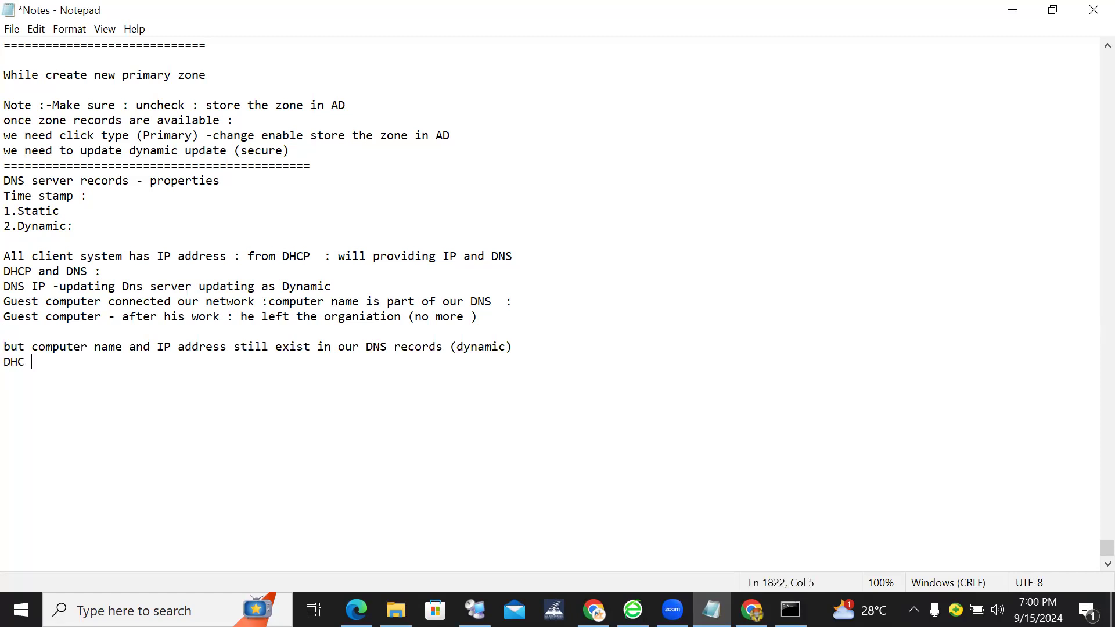
text(P : ;lease)
key(BackSpace)
key(BackSpace)
key(BackSpace)
key(BackSpace)
key(BackSpace)
text(There y)
text(s lease pe)
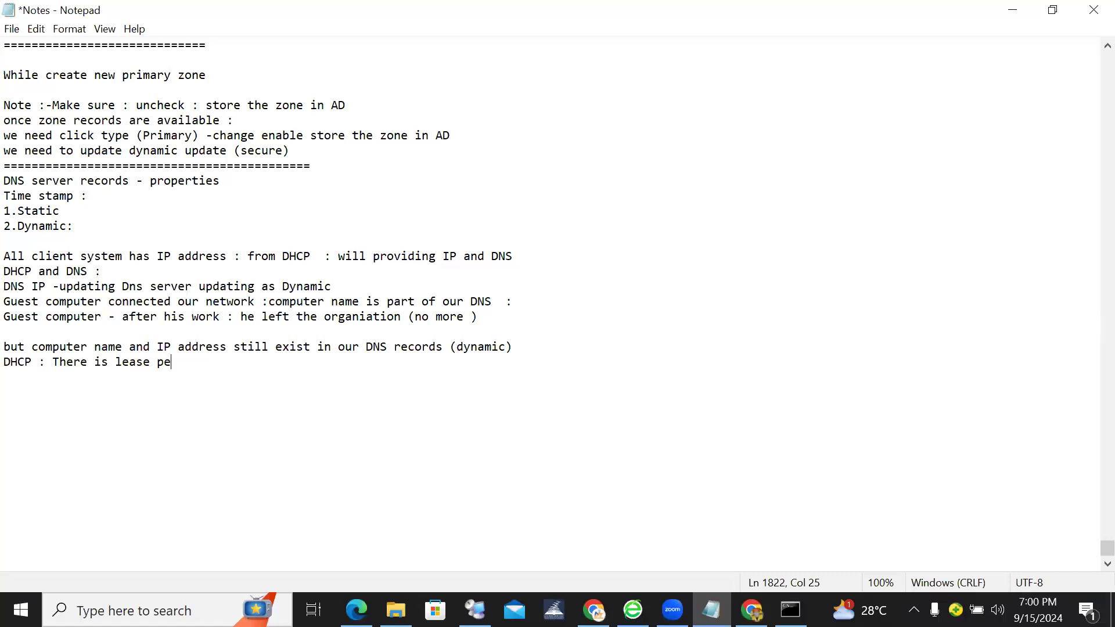
text(roed)
key(BackSpace)
key(BackSpace)
key(BackSpace)
text(iod IP address :)
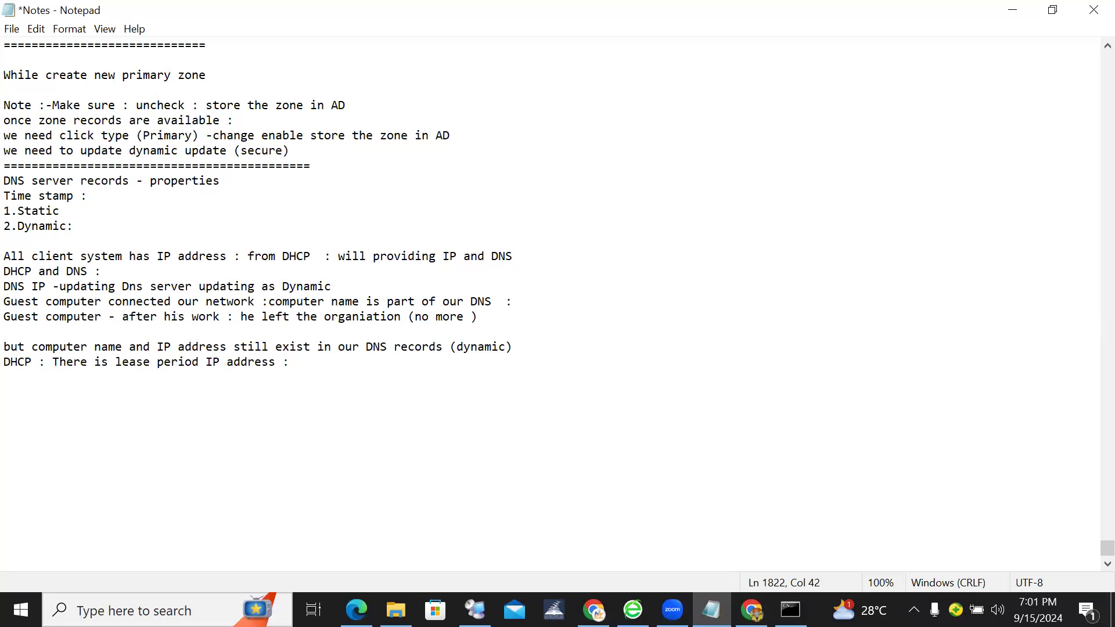
Extend the DHCP lease line with "IP address still exist in DHCP as well:".
text(IP address still exist in DHCP )
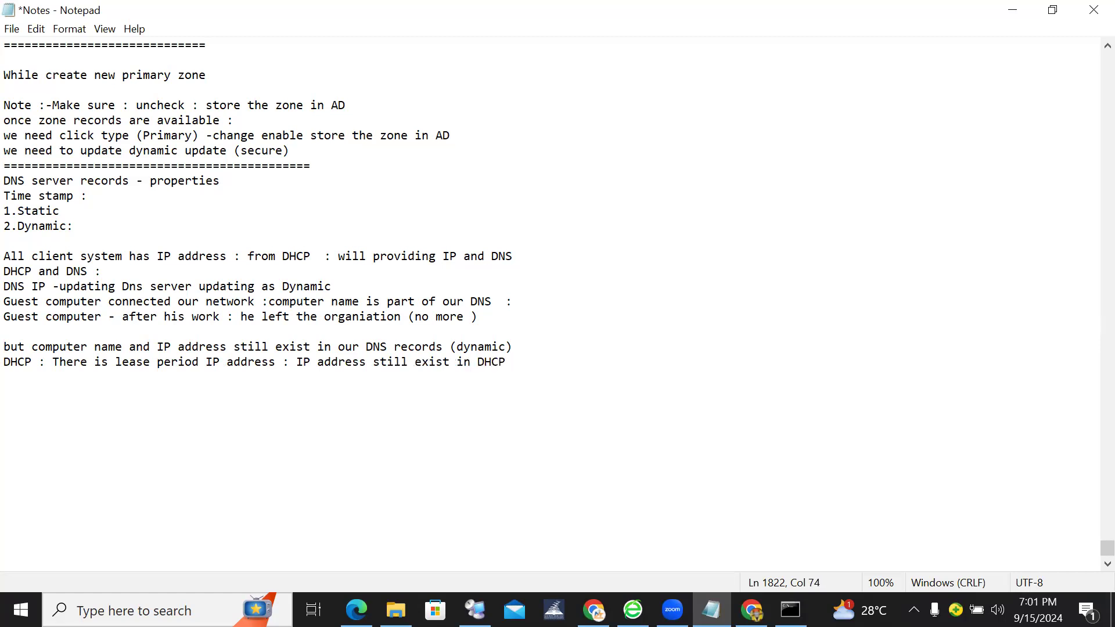
text(as well)
text(:)
key(Return)
Highlight in turn the notes on the departed guest computer, the DHCP lease period and the dynamic DNS records.
click(10, 321)
drag(9, 320, 378, 319)
click(376, 319)
drag(5, 365, 227, 373)
click(227, 373)
drag(321, 347, 524, 347)
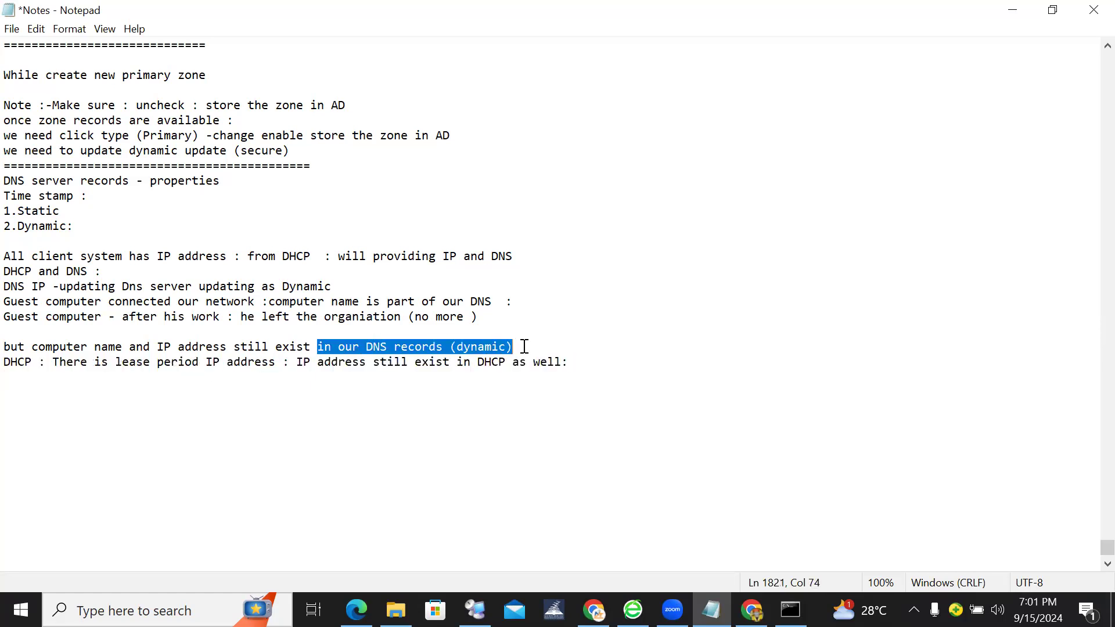
Leave a blank line below the DHCP lease note, add "who is going to clean up :", and highlight that question.
click(573, 366)
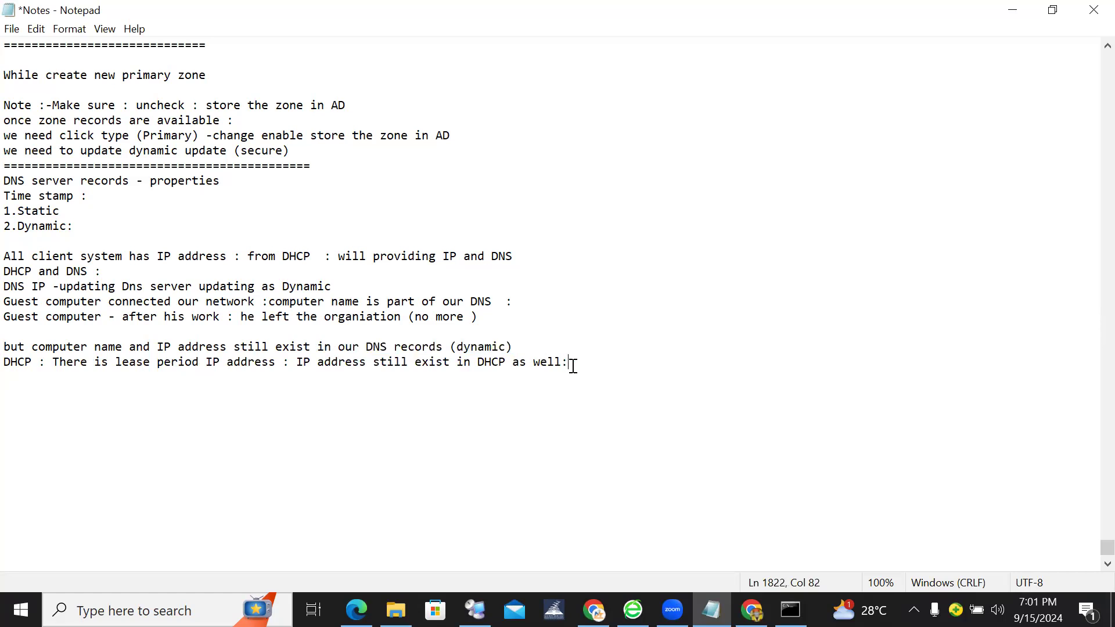
key(Return)
key(Return)
text(who is going )
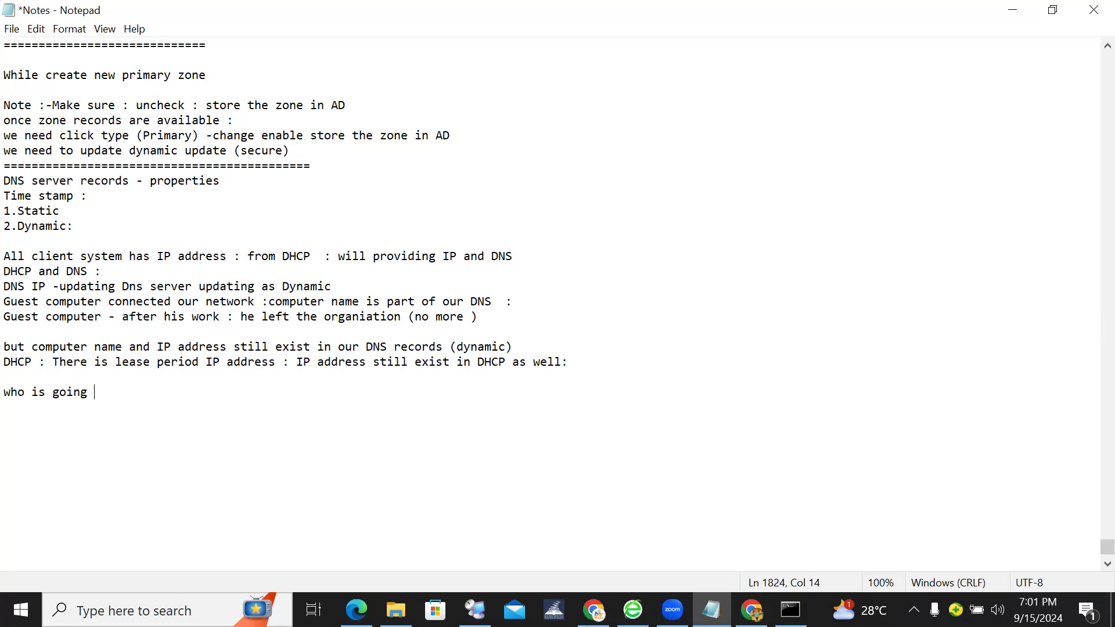
text(to clena)
key(BackSpace)
key(BackSpace)
key(BackSpace)
text(an up :)
key(Return)
drag(52, 405, 11, 392)
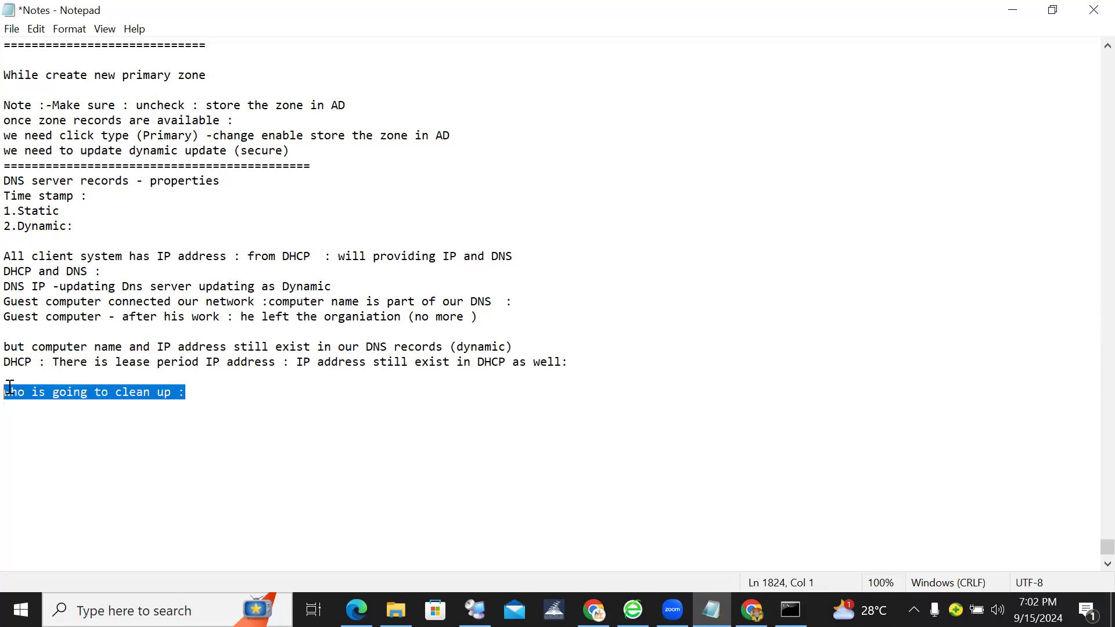
Write "Aging and sceviging :" on the line below the clean-up question.
click(238, 394)
key(Return)
text(As)
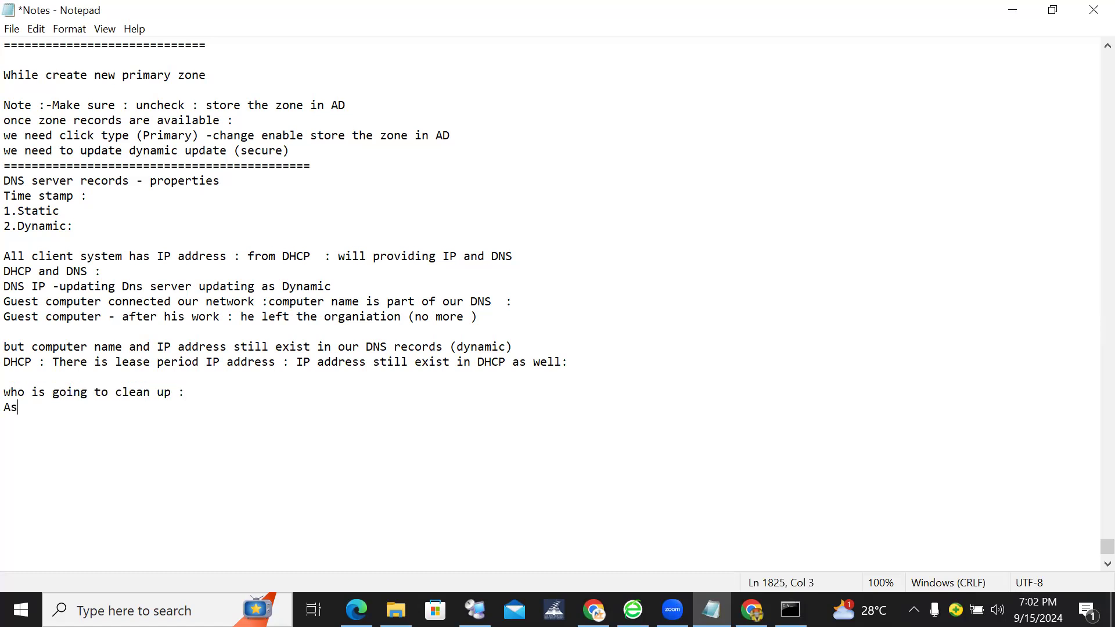
key(BackSpace)
text(ging and sceving)
key(BackSpace)
key(BackSpace)
key(BackSpace)
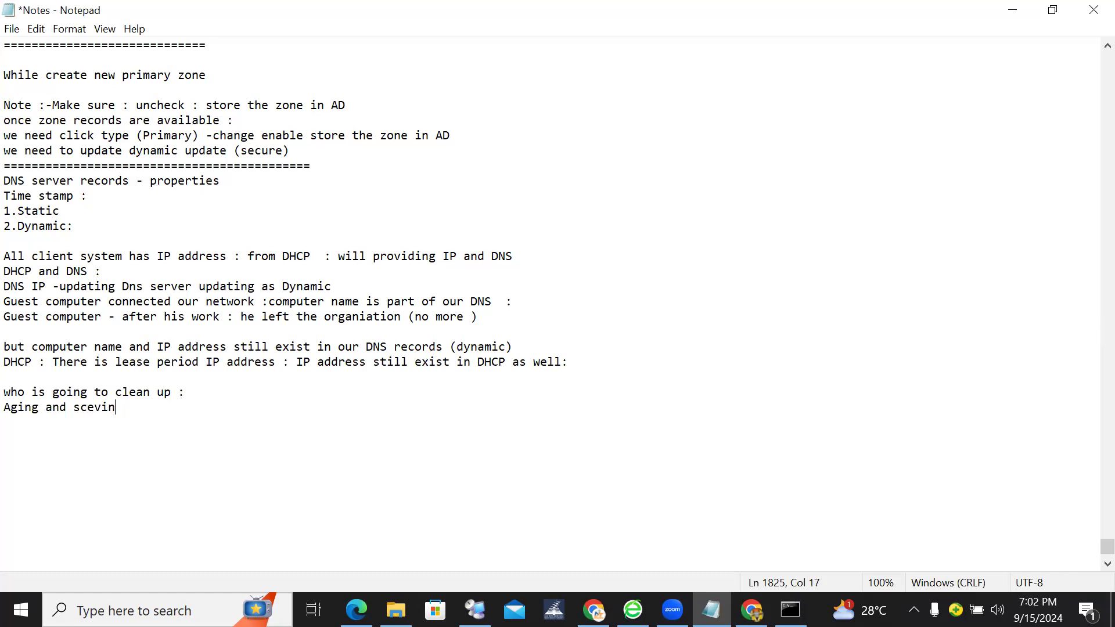
text(ging :)
Highlight the DHCP and aging notes, and look briefly at the NT.com zone properties in the remote session.
drag(338, 362, 509, 365)
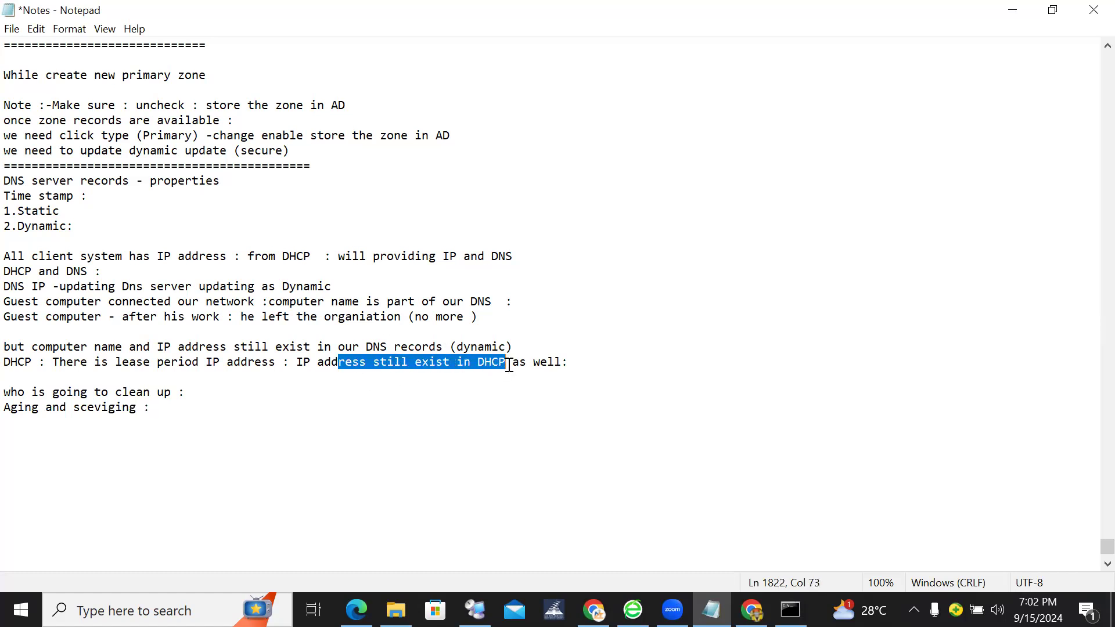
click(509, 364)
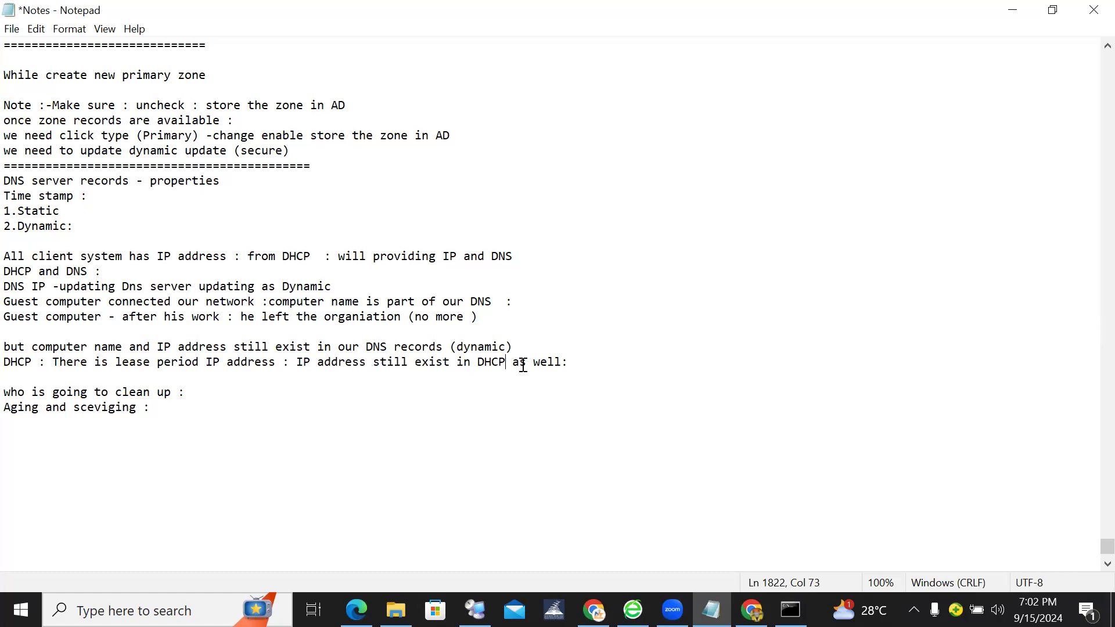
drag(6, 408, 130, 410)
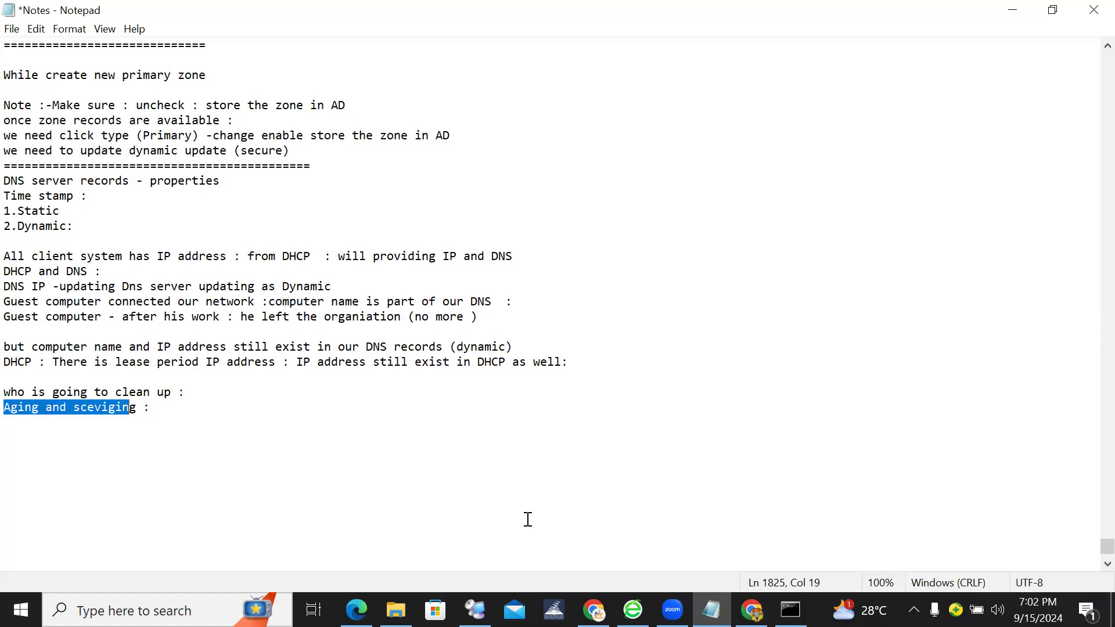
click(198, 391)
click(9, 410)
drag(10, 410, 148, 410)
click(475, 610)
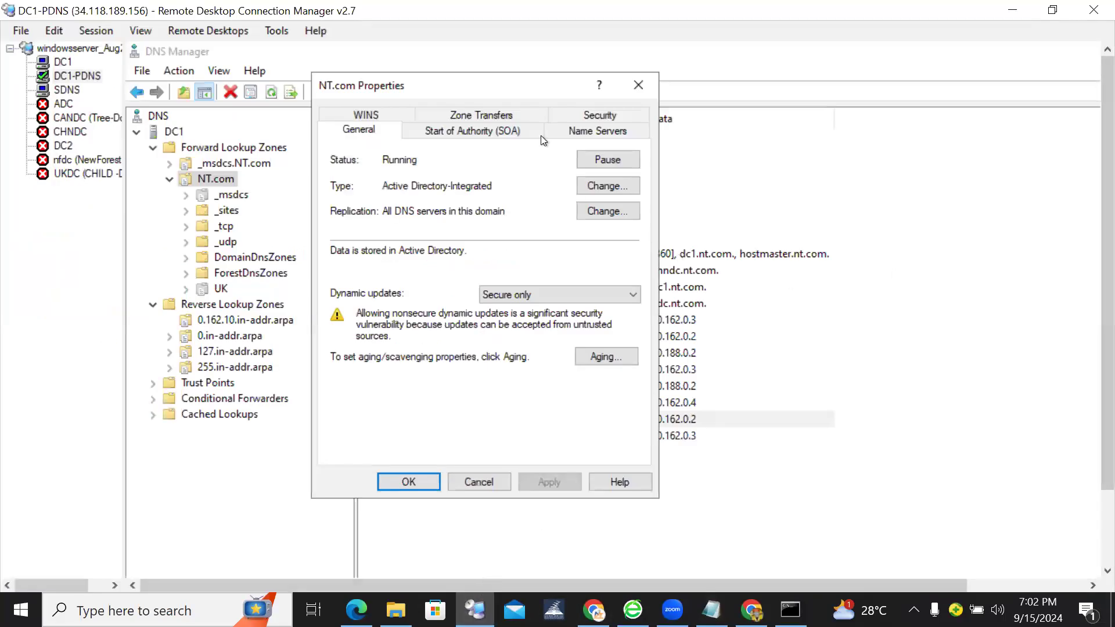
key(alt+Tab)
Add the lines "Can be done : Zone level" and "can be done : DNS server level" below the aging note.
click(246, 407)
key(Return)
text(Can)
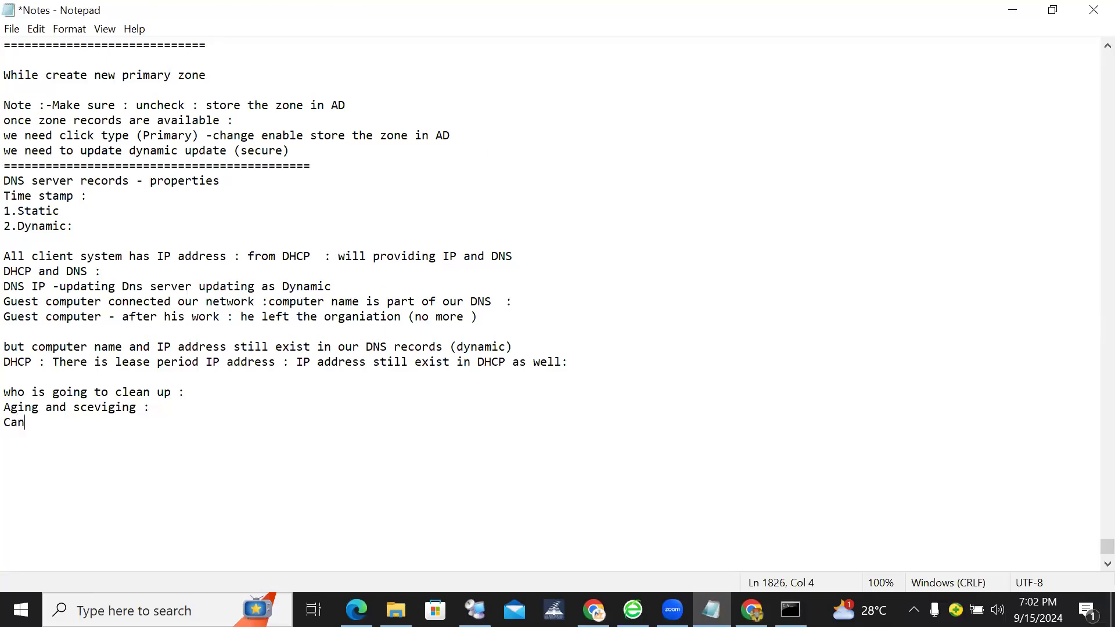
text( be done : Zone level)
key(Return)
text(can be done : al)
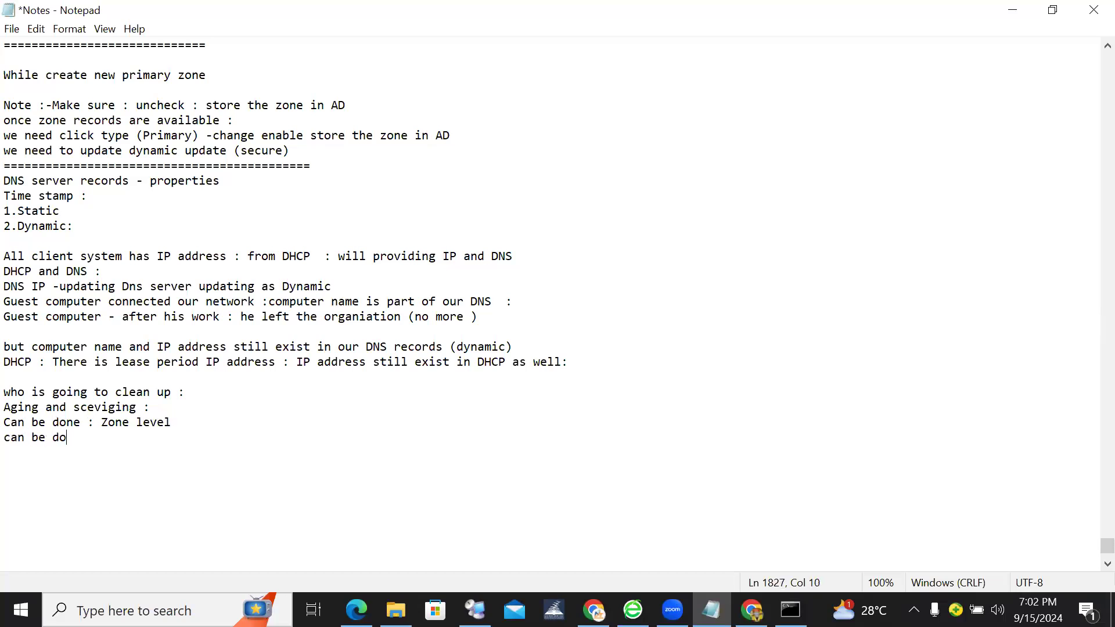
key(BackSpace)
key(BackSpace)
text(DNS server level)
key(Return)
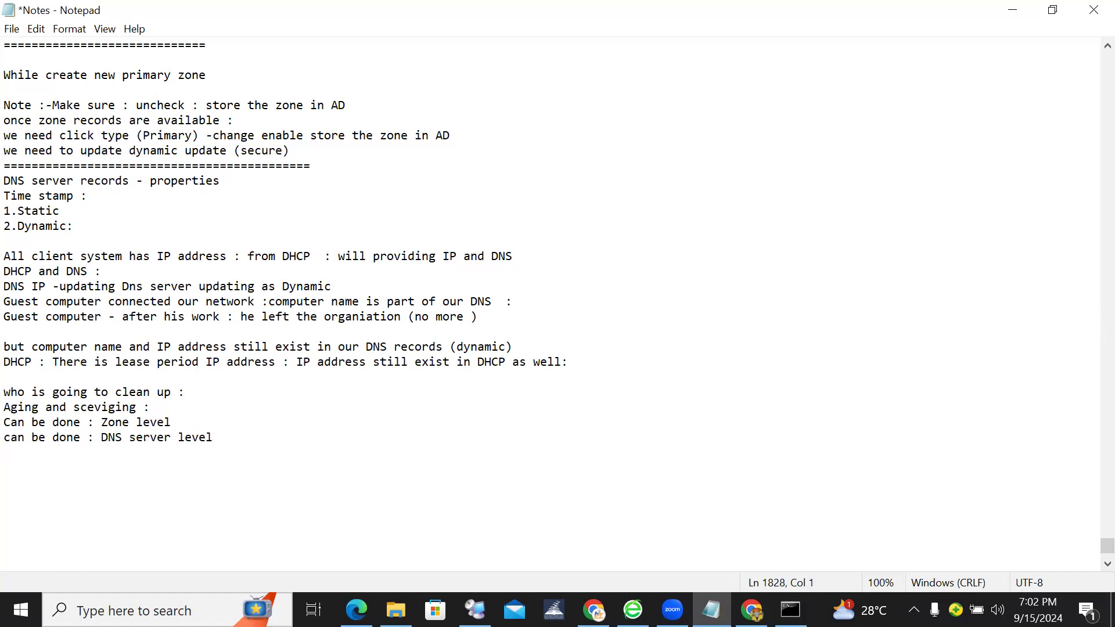
Open the NT.com zone's aging settings in the remote session and enable Scavenge stale resource records.
click(475, 610)
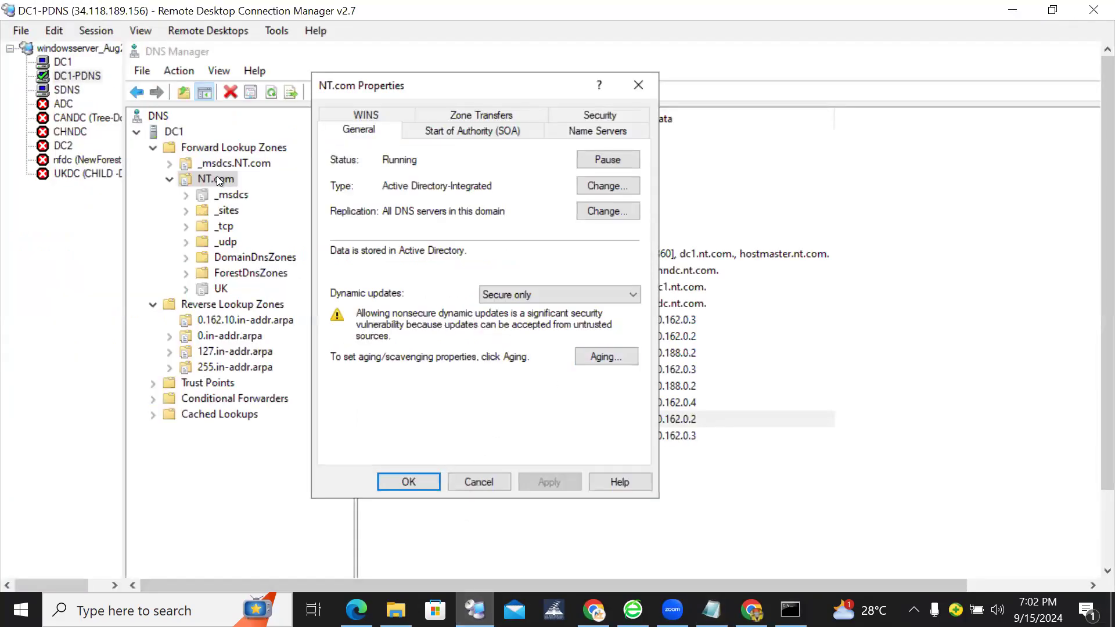
click(590, 359)
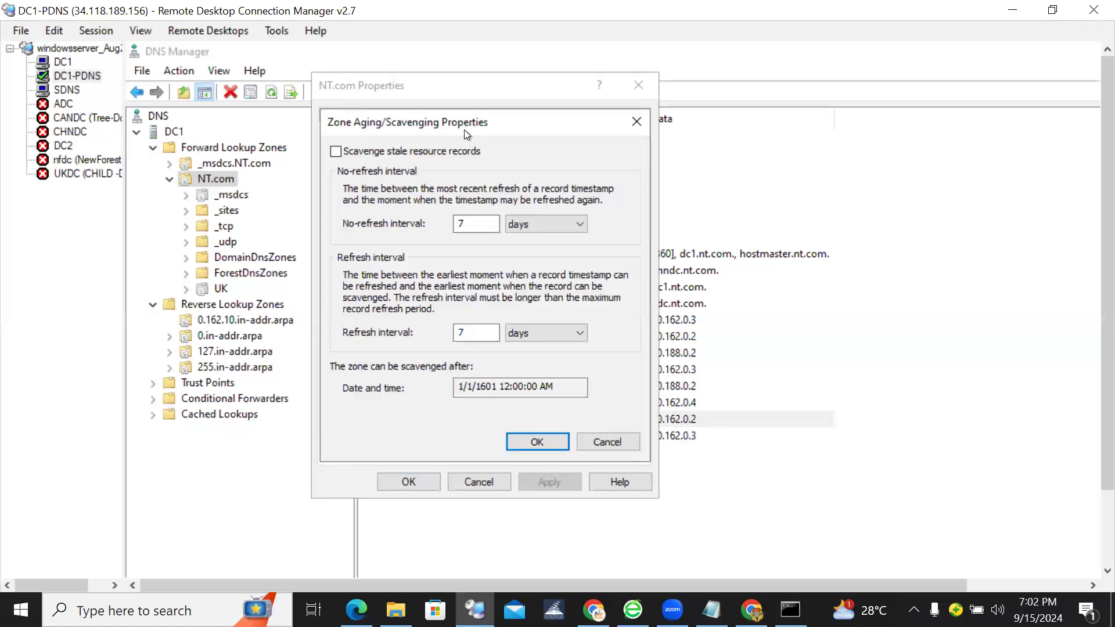
drag(465, 131, 459, 142)
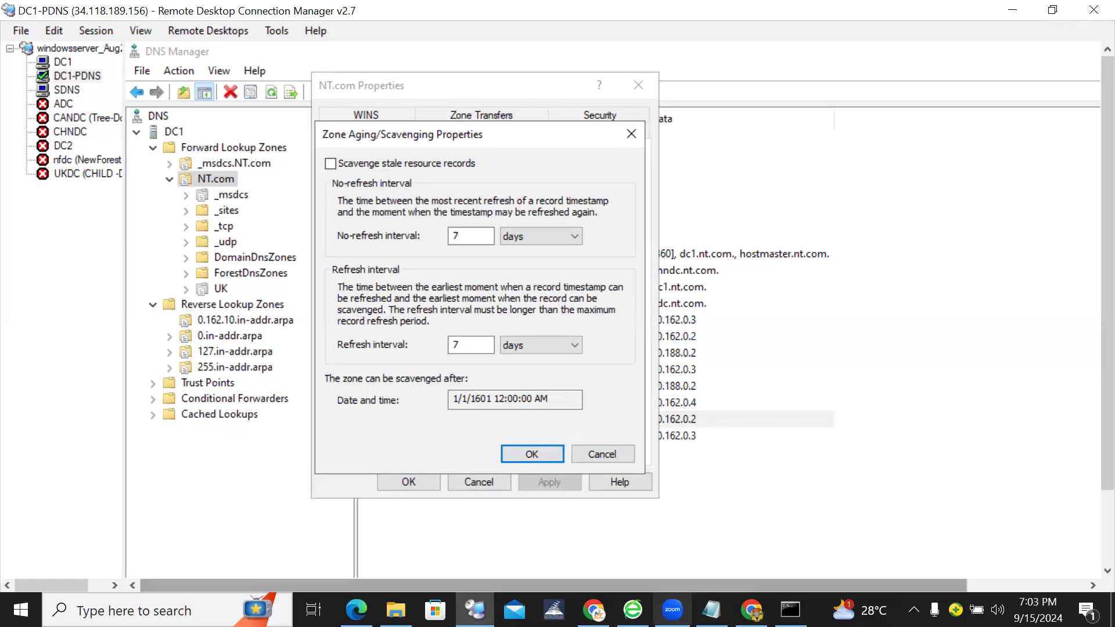
click(712, 523)
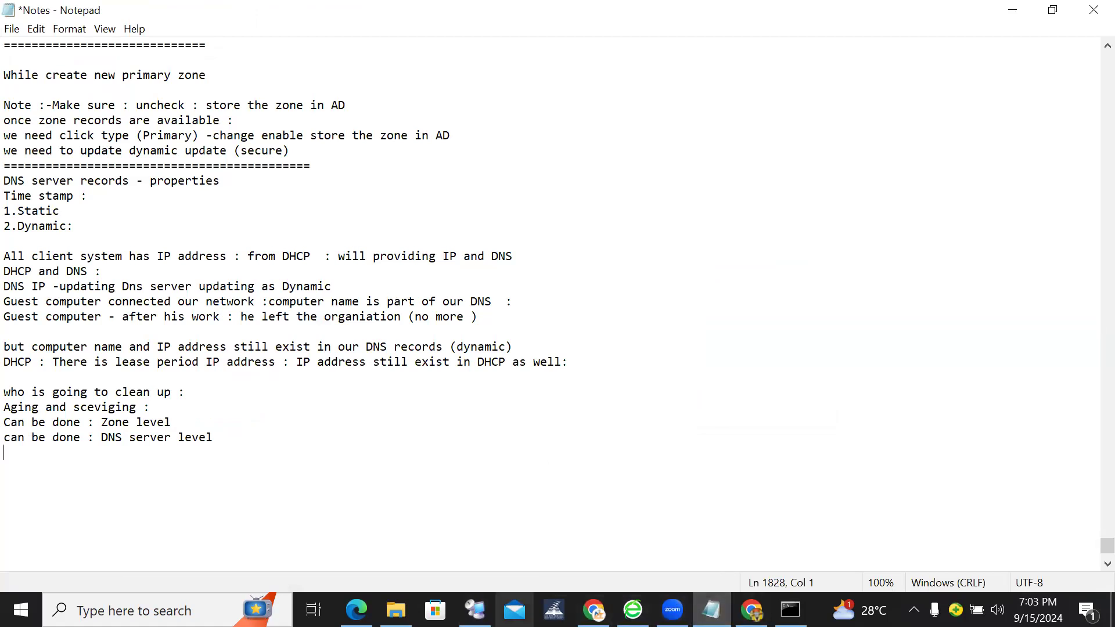
click(475, 610)
click(360, 162)
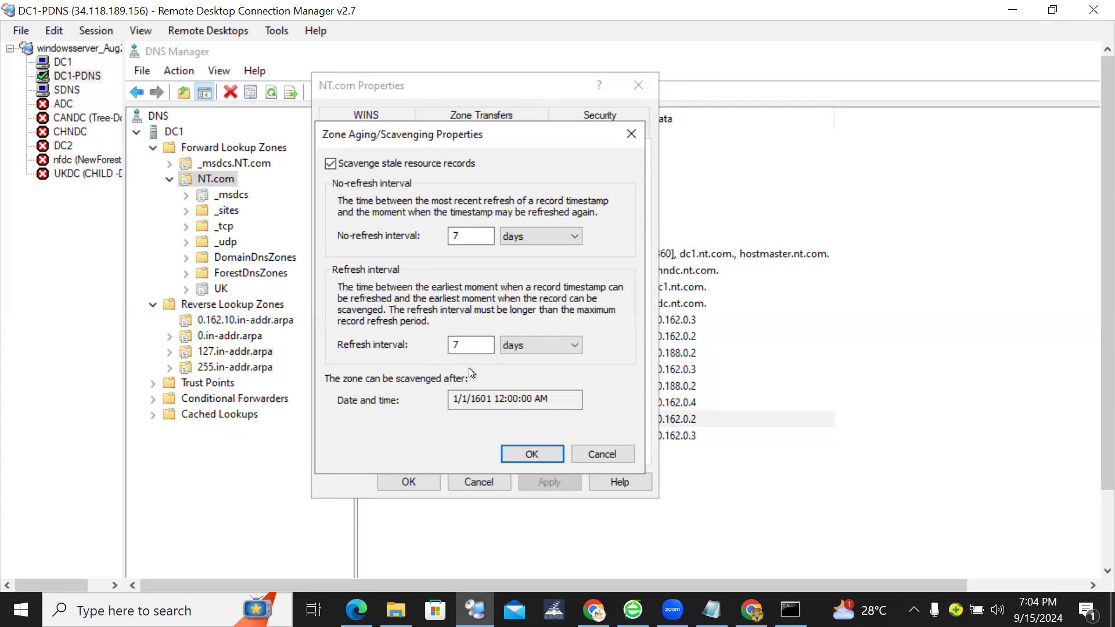
Return to Notepad and write "setting related with DHCP IP address lease period :" below the DNS server level line.
key(alt+Tab)
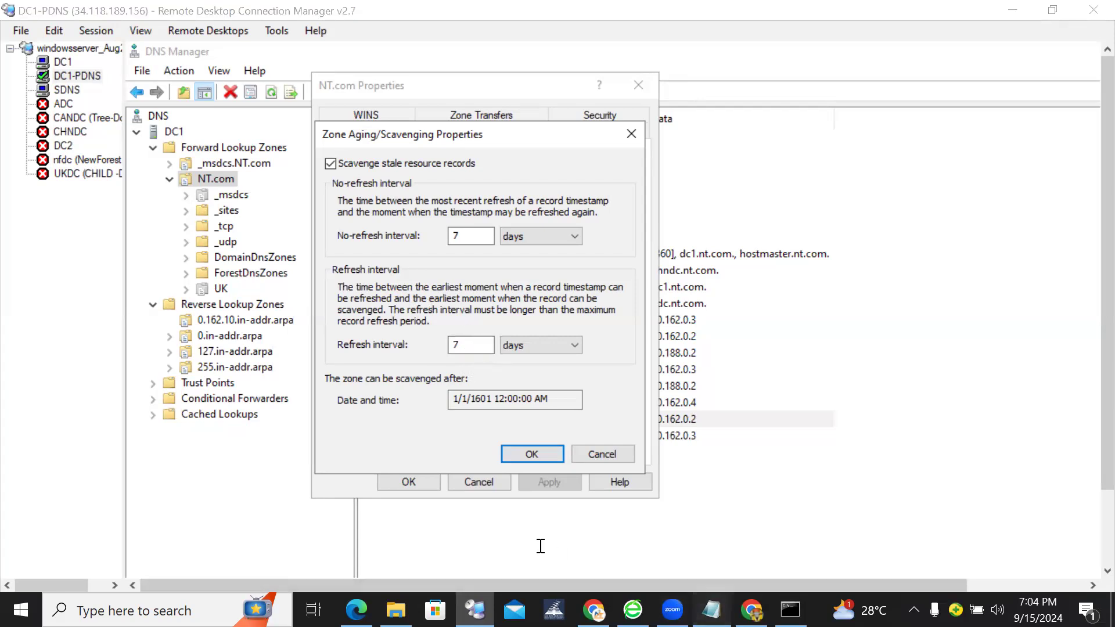
key(Return)
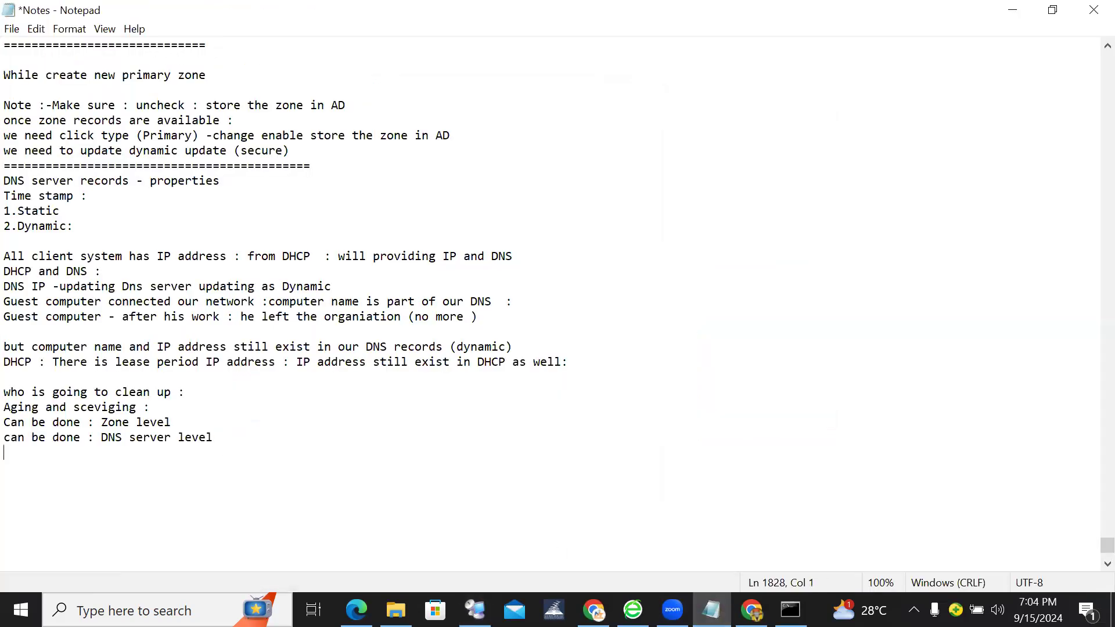
text(settig)
key(BackSpace)
key(BackSpace)
text(ng related with DHCP ()
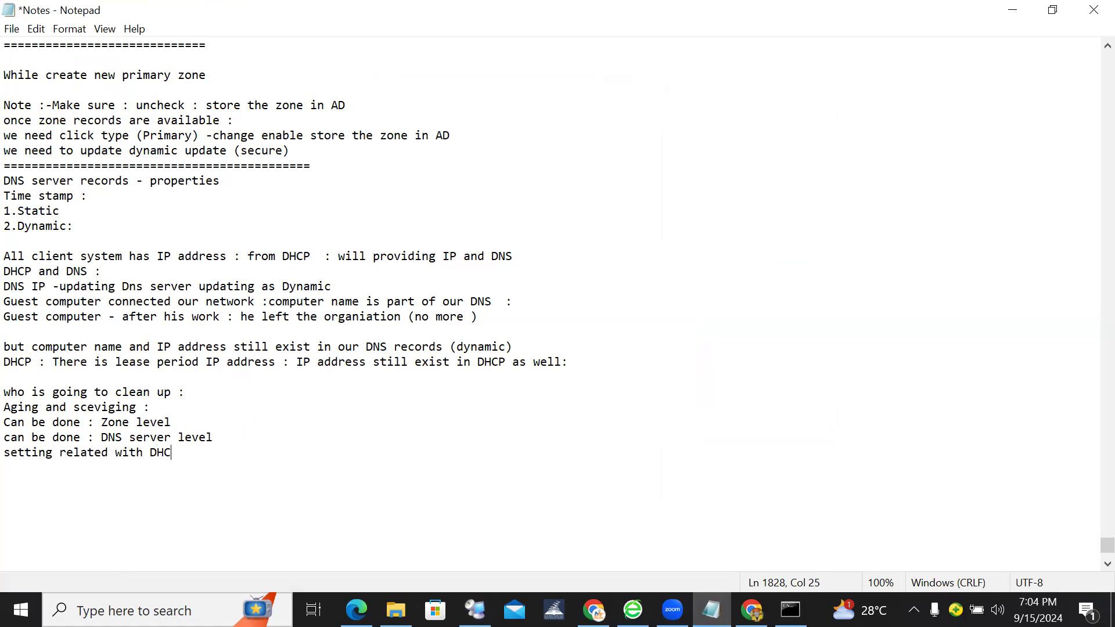
key(BackSpace)
text(IP address )
text(se)
text(tt)
key(BackSpace)
key(BackSpace)
key(BackSpace)
key(BackSpace)
text(lease )
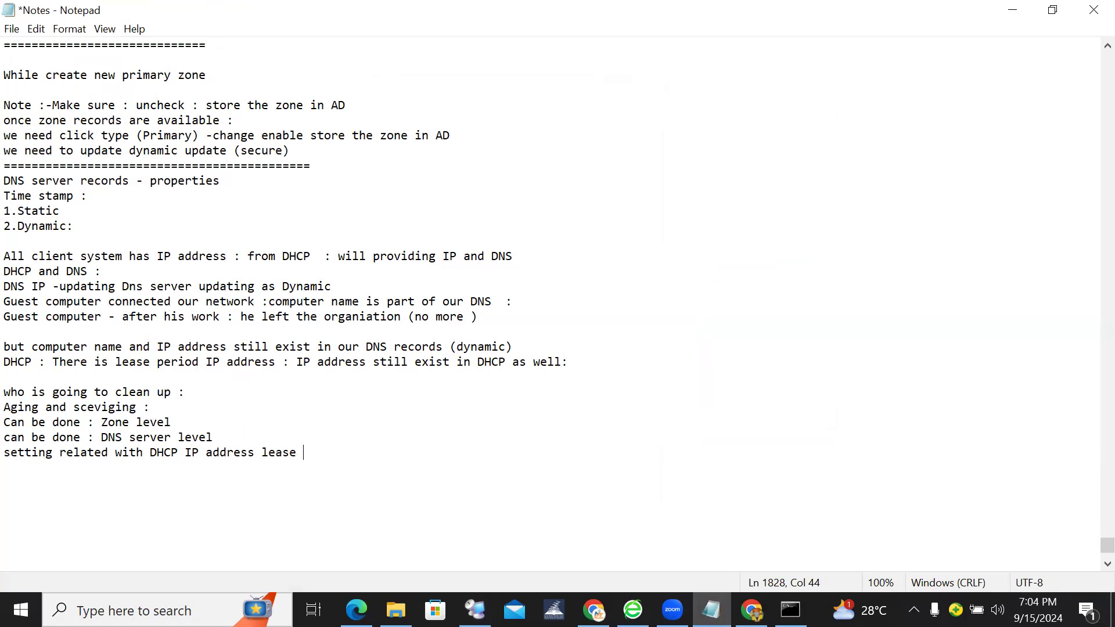
text(perod)
key(BackSpace)
key(BackSpace)
key(BackSpace)
text(iod)
text(:)
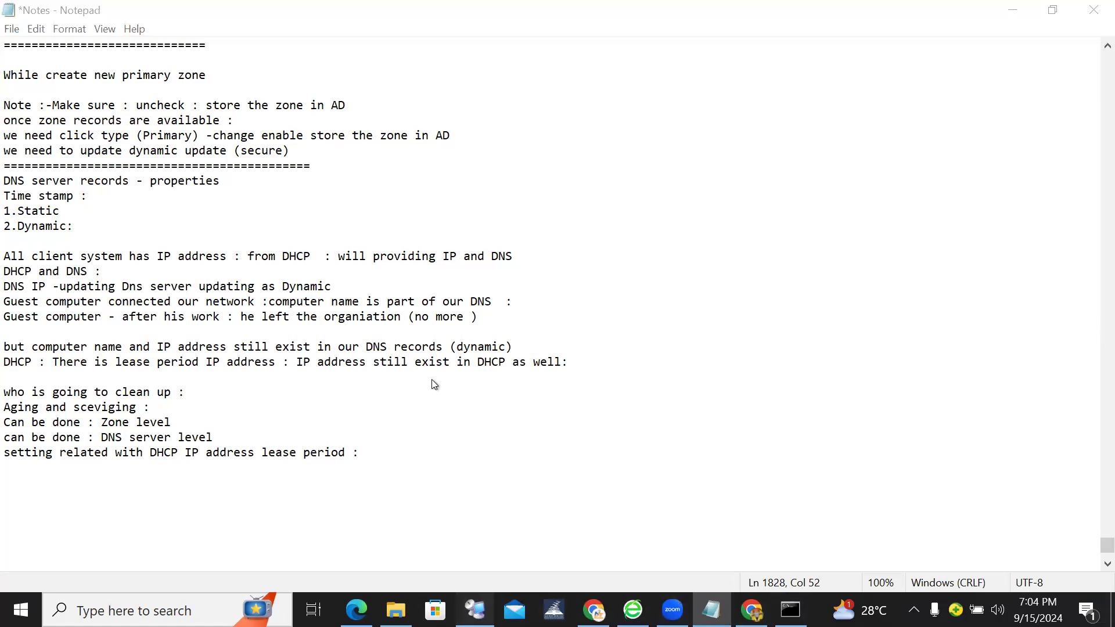
Check the zone aging settings briefly and complete the lease period line with "Update (after how many date this records should stale)".
key(alt+Tab)
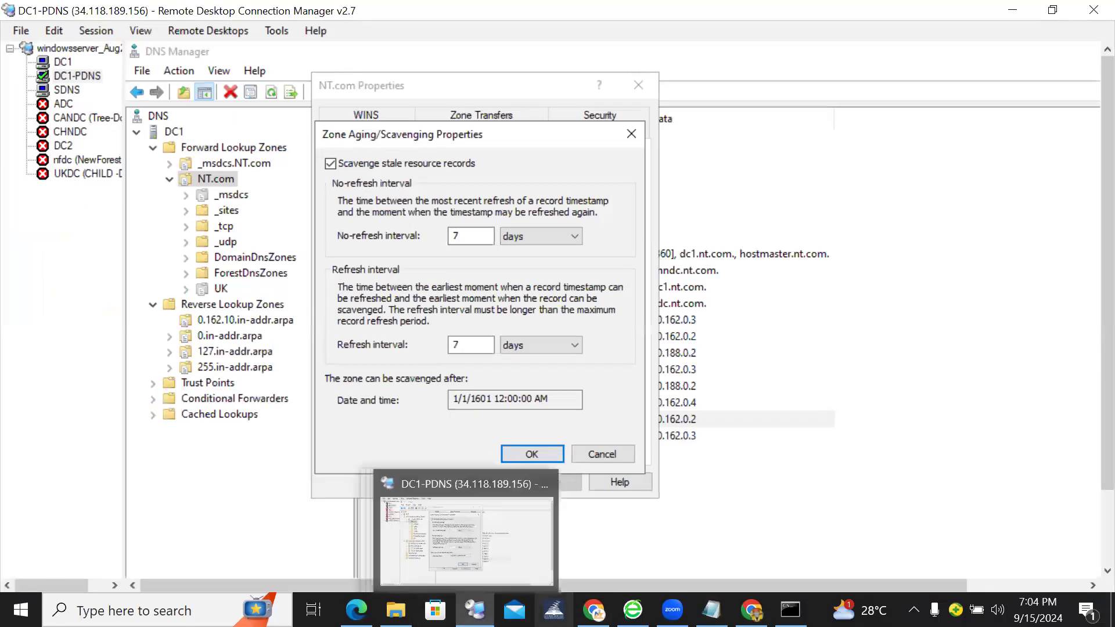
mouse_move(711, 610)
key(alt+Tab)
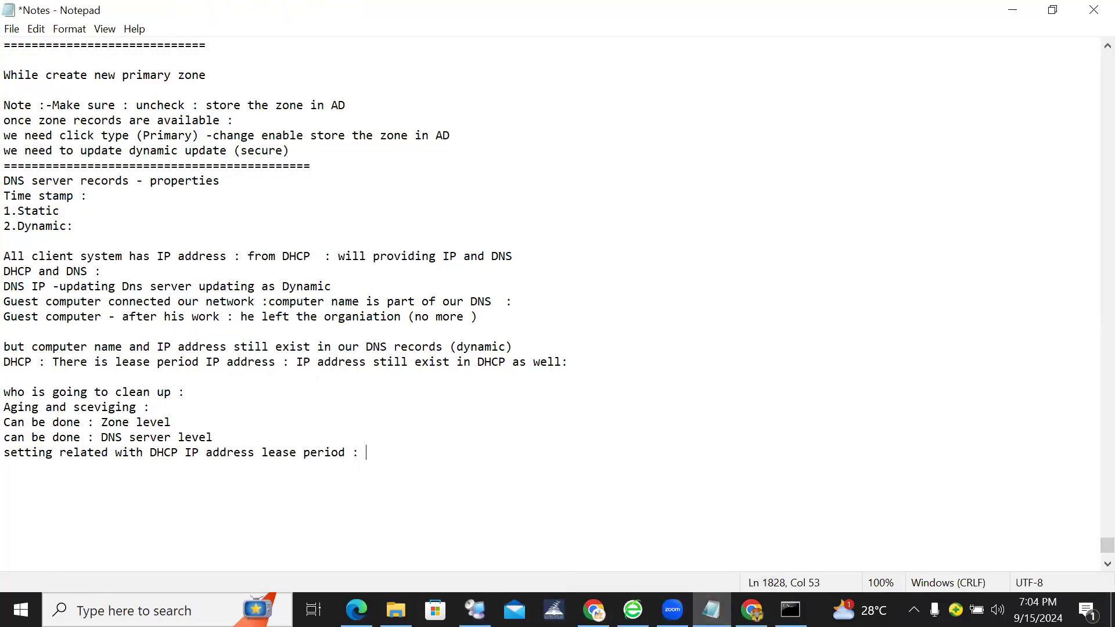
text(Upat)
key(BackSpace)
key(BackSpace)
text(date (after how )
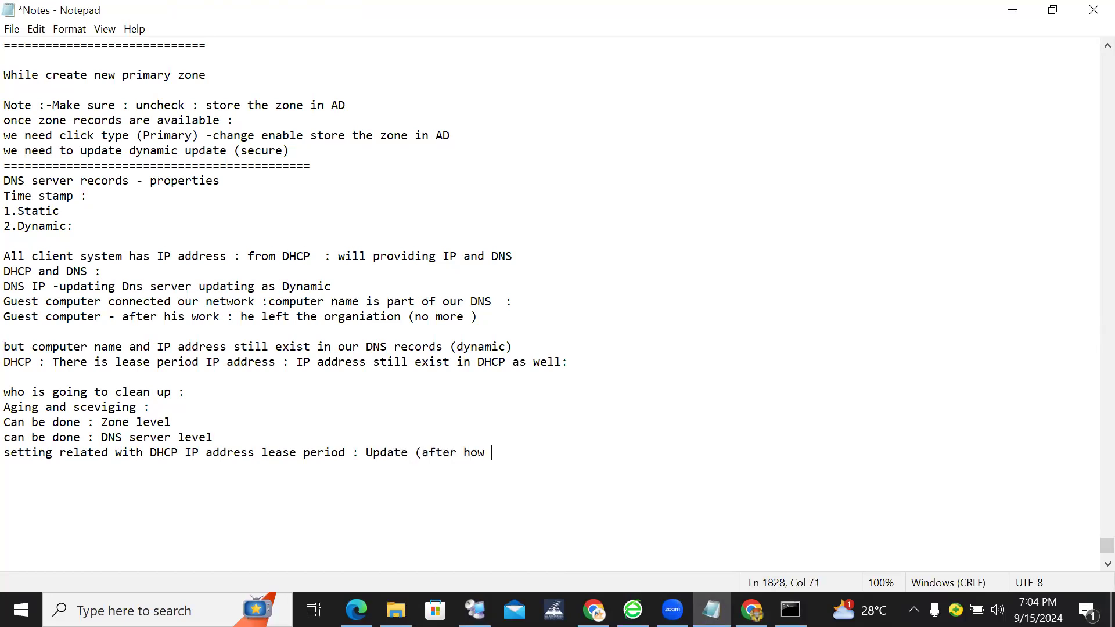
text(many date this records should stale))
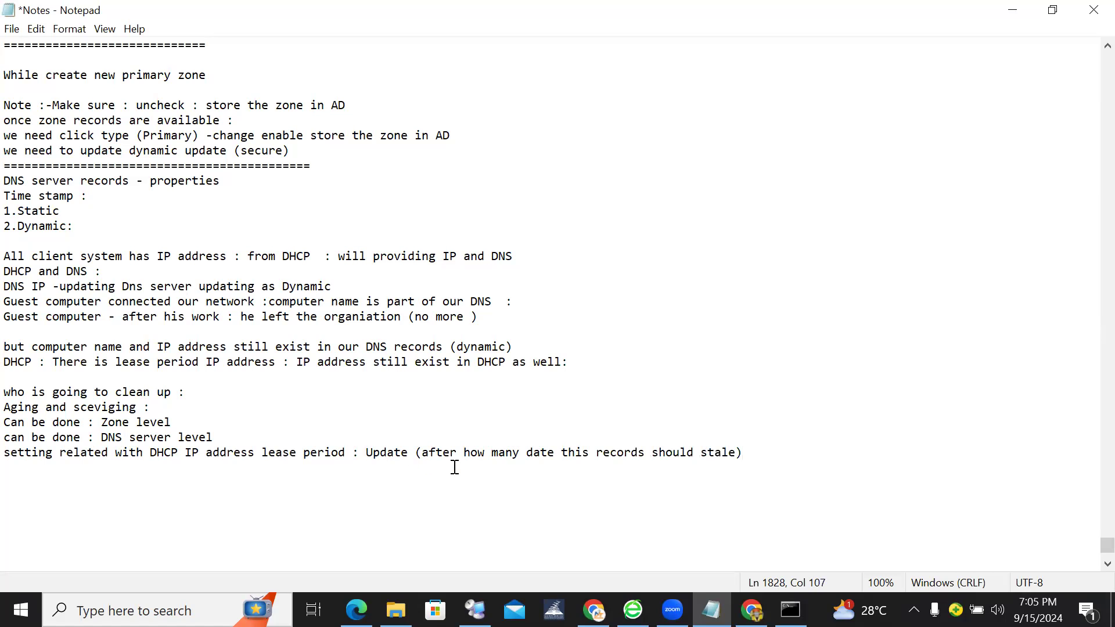
Review the NT.com zone's no-refresh and refresh intervals, and close the aging settings and zone properties without saving.
click(475, 610)
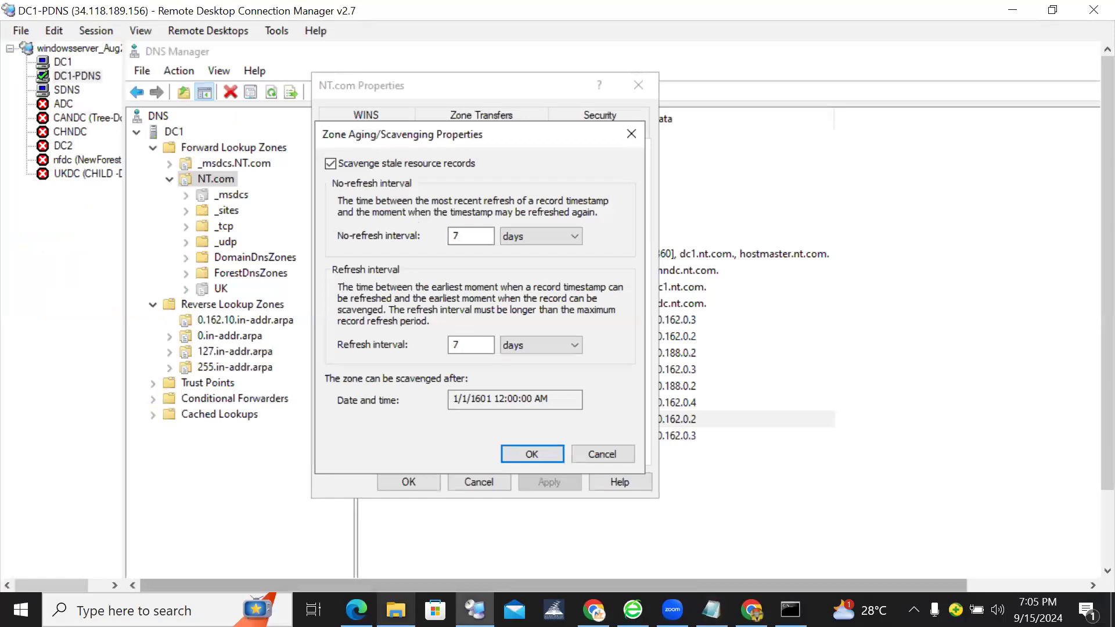
mouse_move(395, 610)
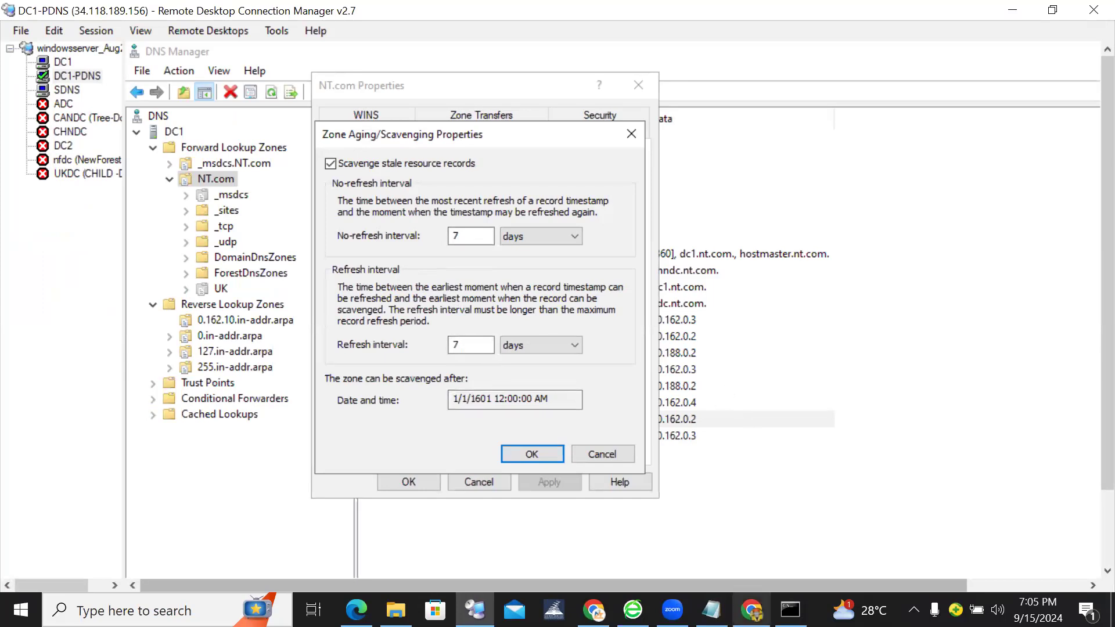
click(712, 609)
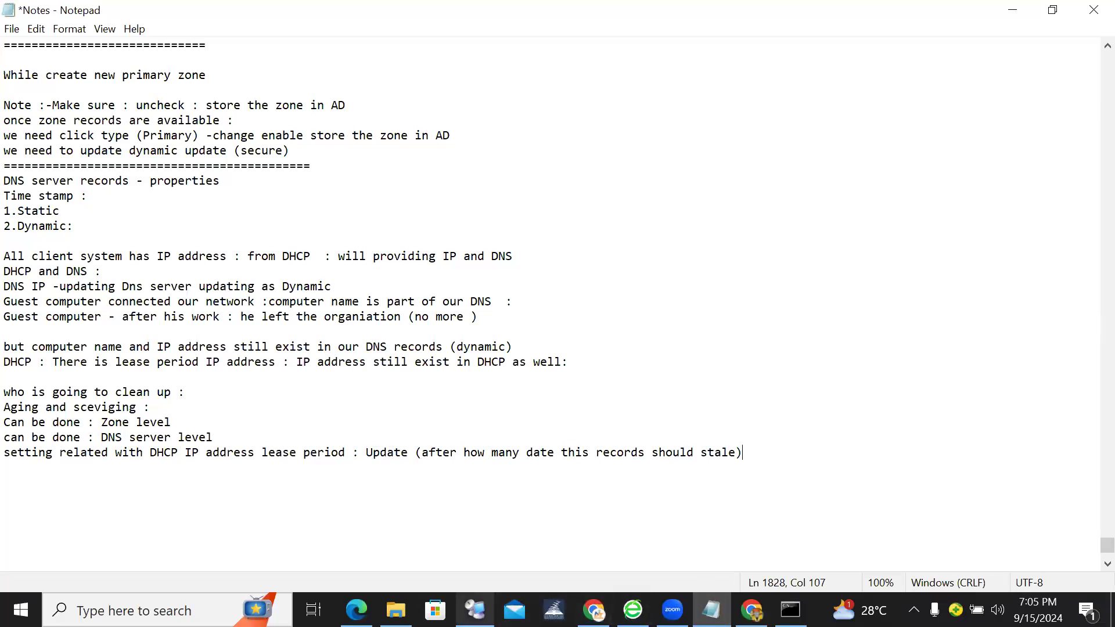
mouse_move(475, 610)
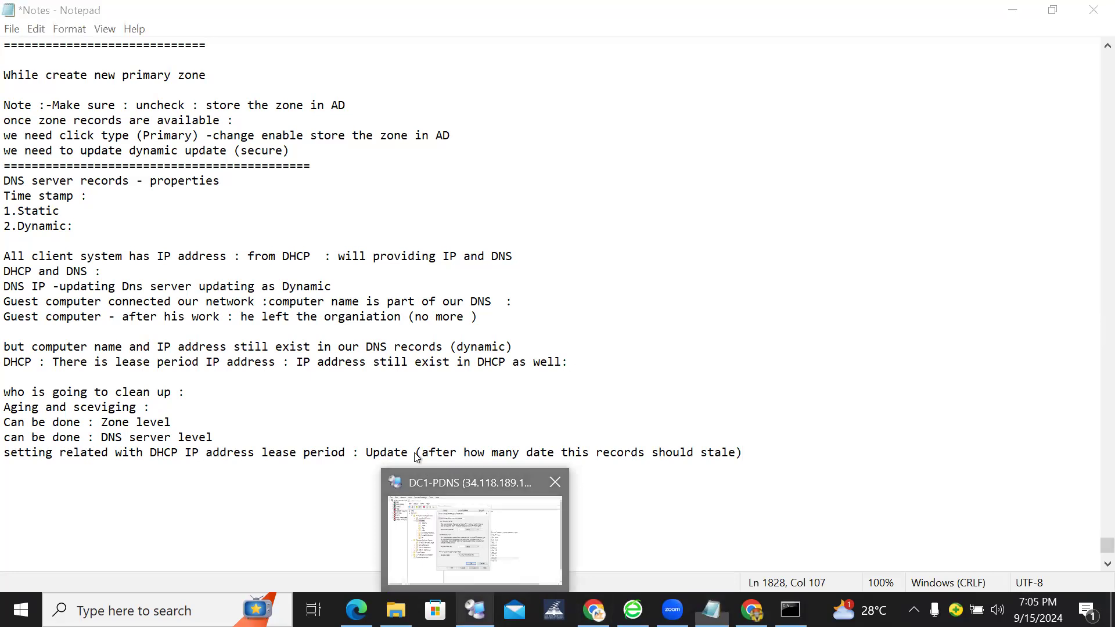
click(482, 538)
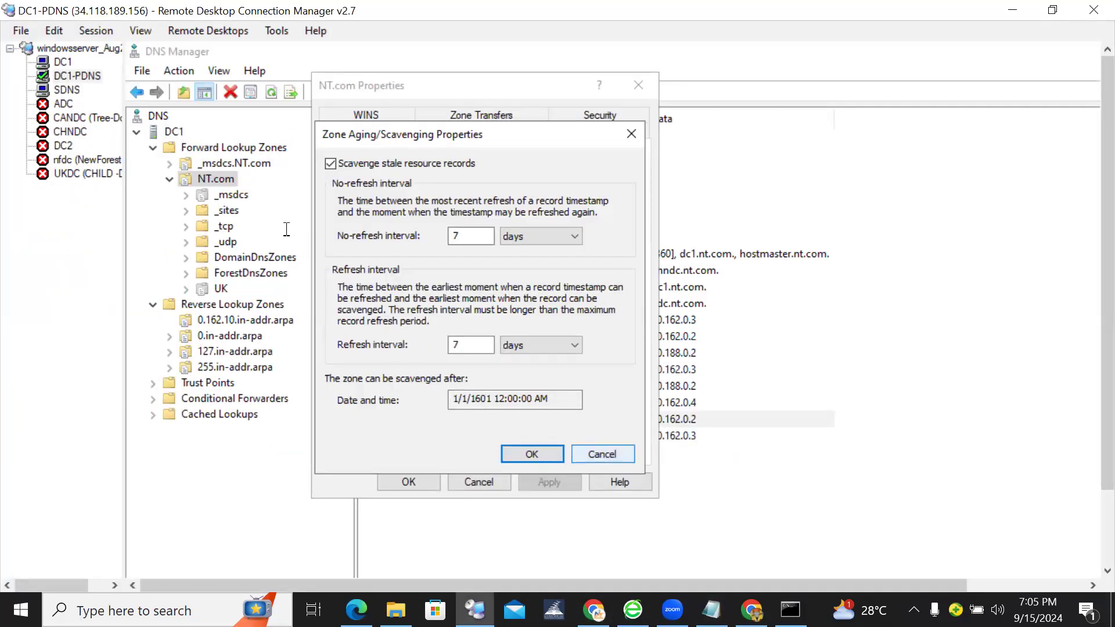
click(595, 454)
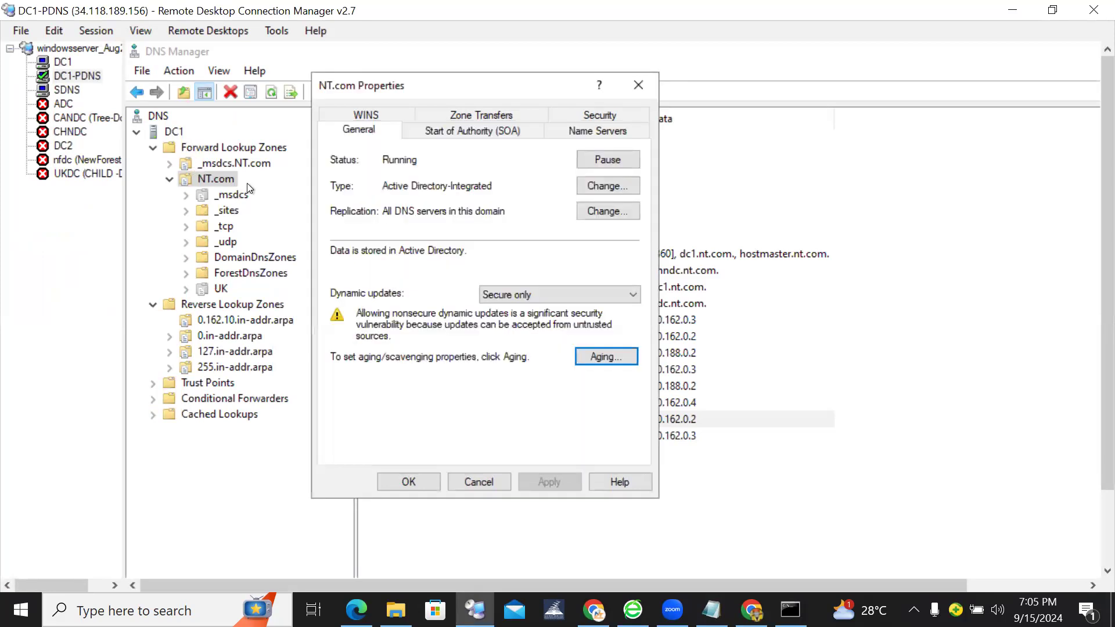
click(487, 483)
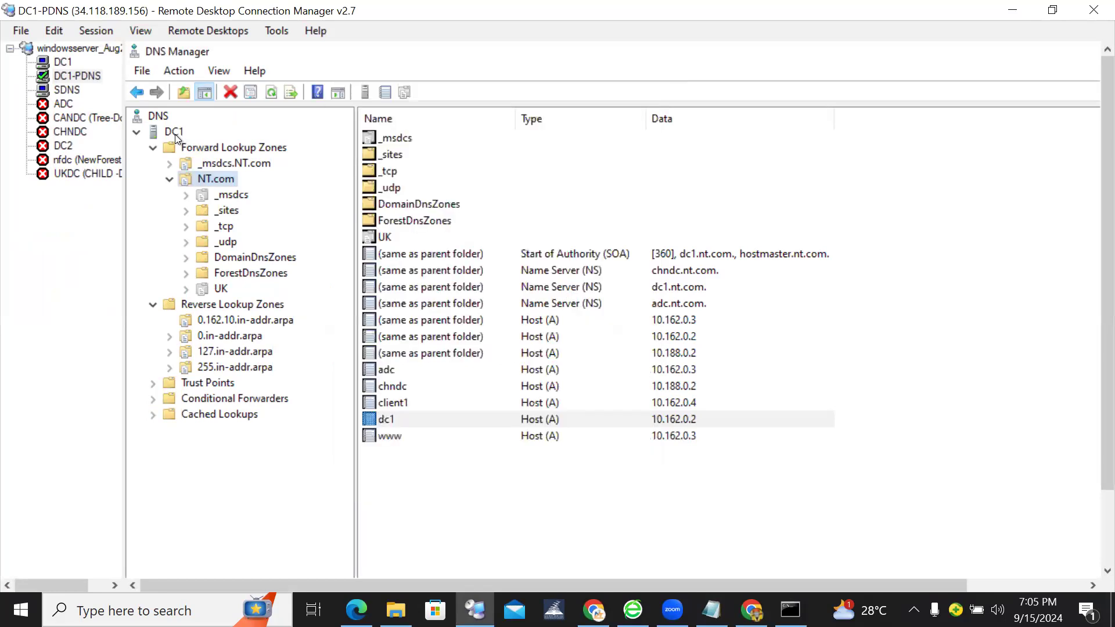
Request scavenging of stale resource records for the DC1 server and decline the confirmation.
right_click(175, 134)
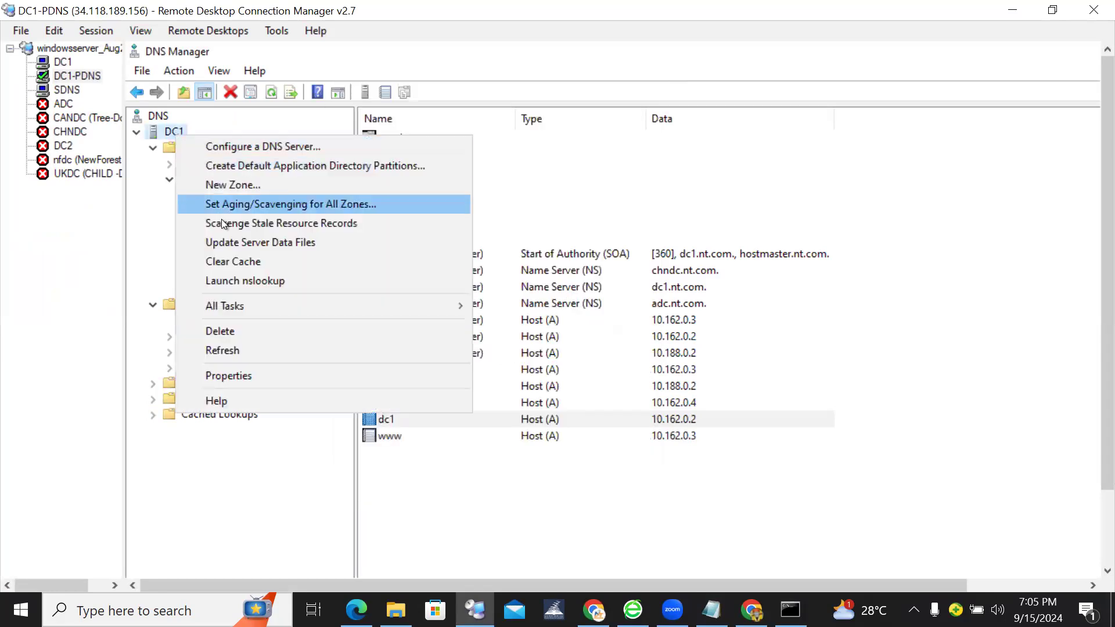
click(292, 232)
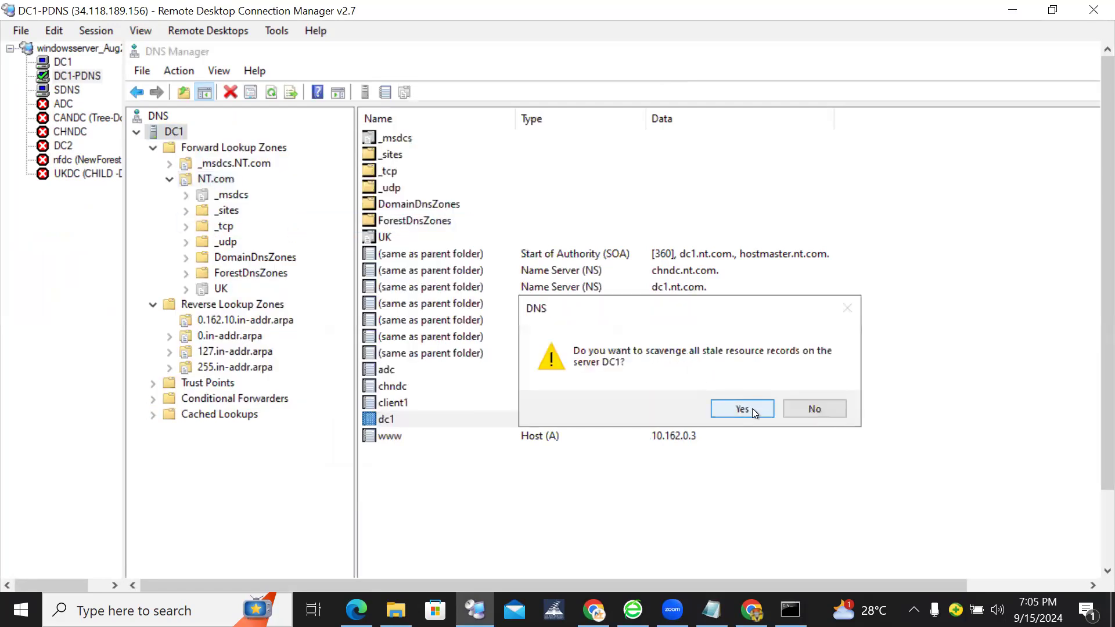
click(828, 406)
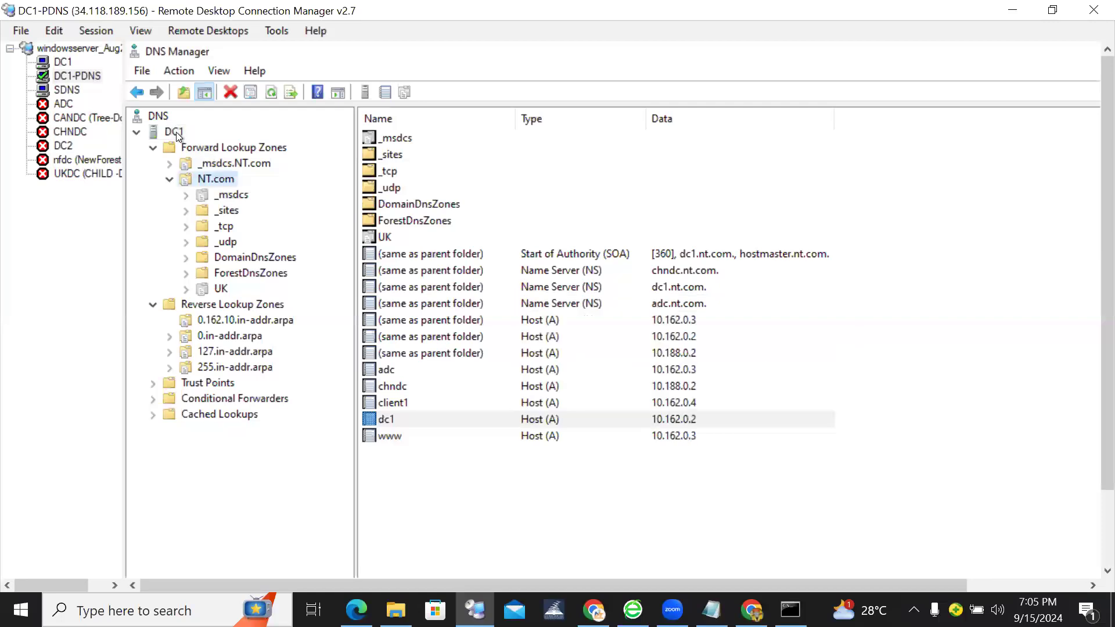
Look over the commands available for the DC1 server and highlight the start of the lease period line in the notes.
right_click(176, 131)
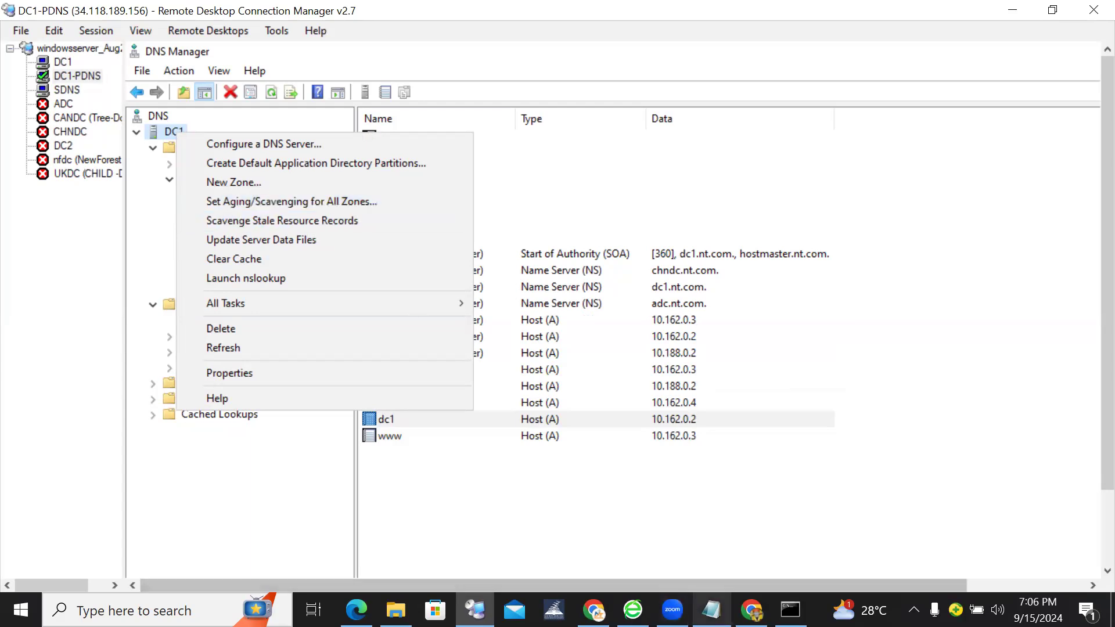
key(alt+Tab)
drag(5, 454, 392, 461)
click(754, 459)
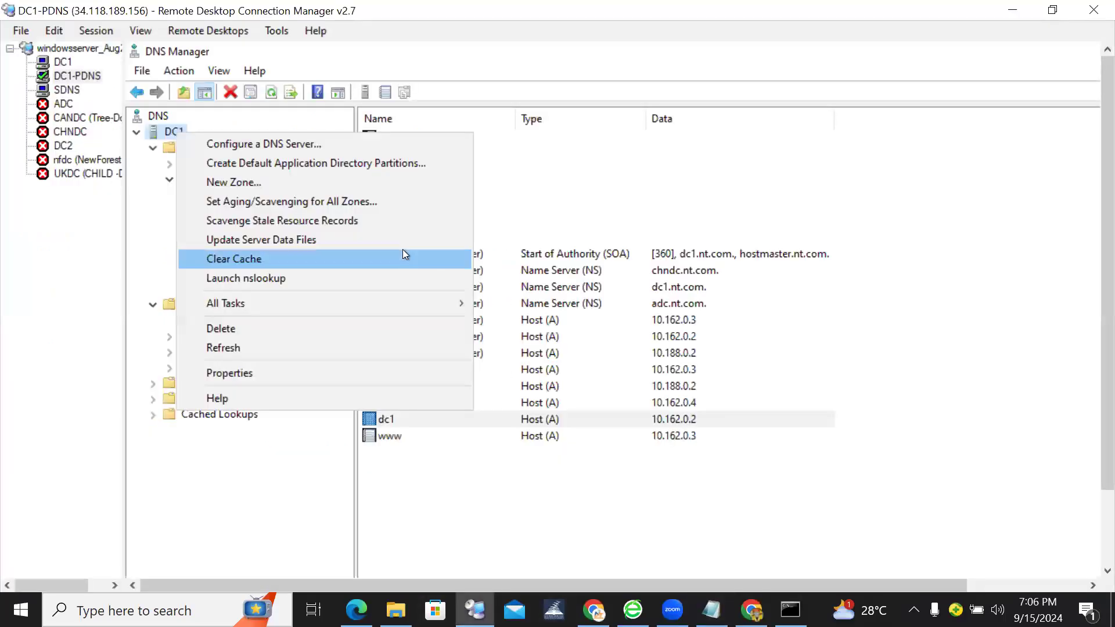
click(535, 175)
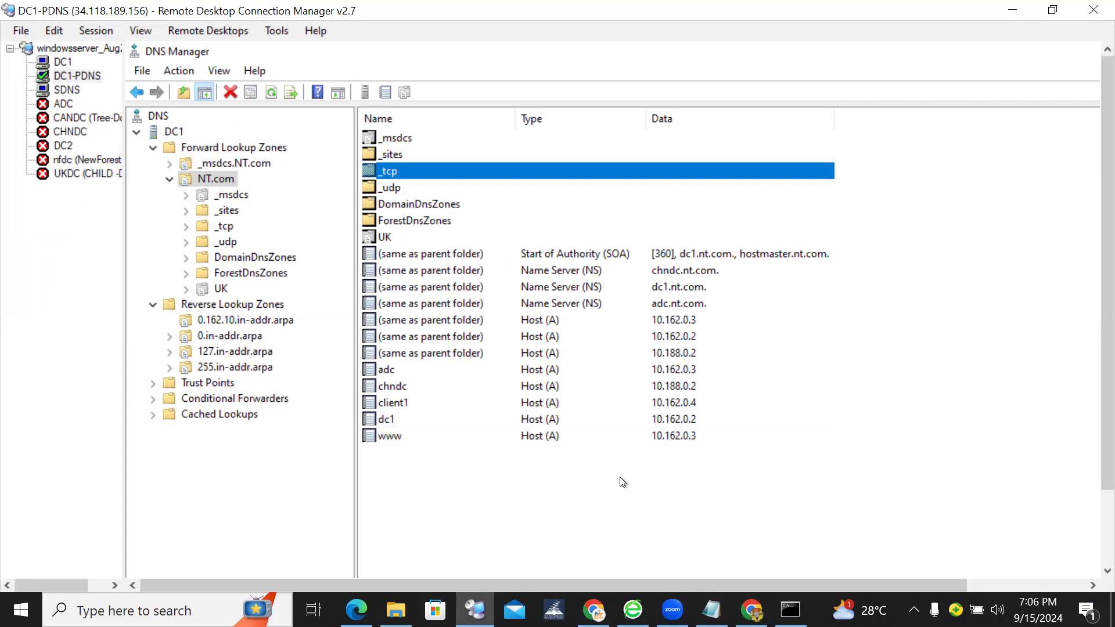
Add a long separator line of equals signs below the DHCP lease period line in the notes.
click(712, 609)
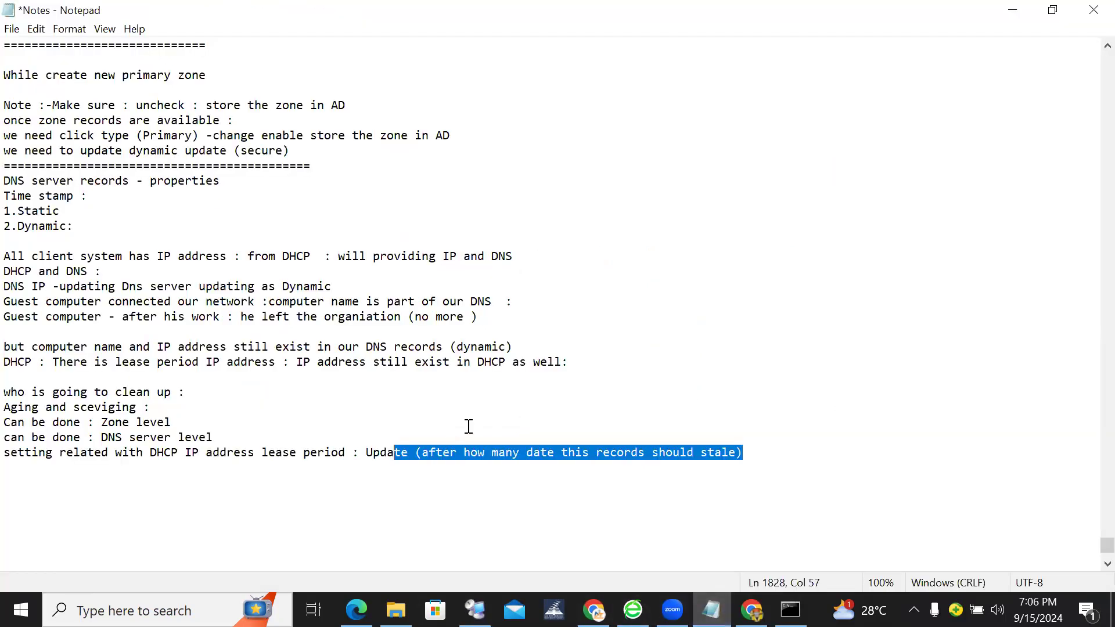
click(758, 453)
key(Return)
text(-)
key(BackSpace)
text(=================================================================================================)
Highlight the whole DHCP lease period and stale records line above the separator, then clear the selection.
click(570, 340)
key(Up)
key(Up)
key(Up)
key(Up)
key(Up)
key(Up)
key(Up)
key(Up)
key(Up)
key(Up)
drag(5, 452, 737, 453)
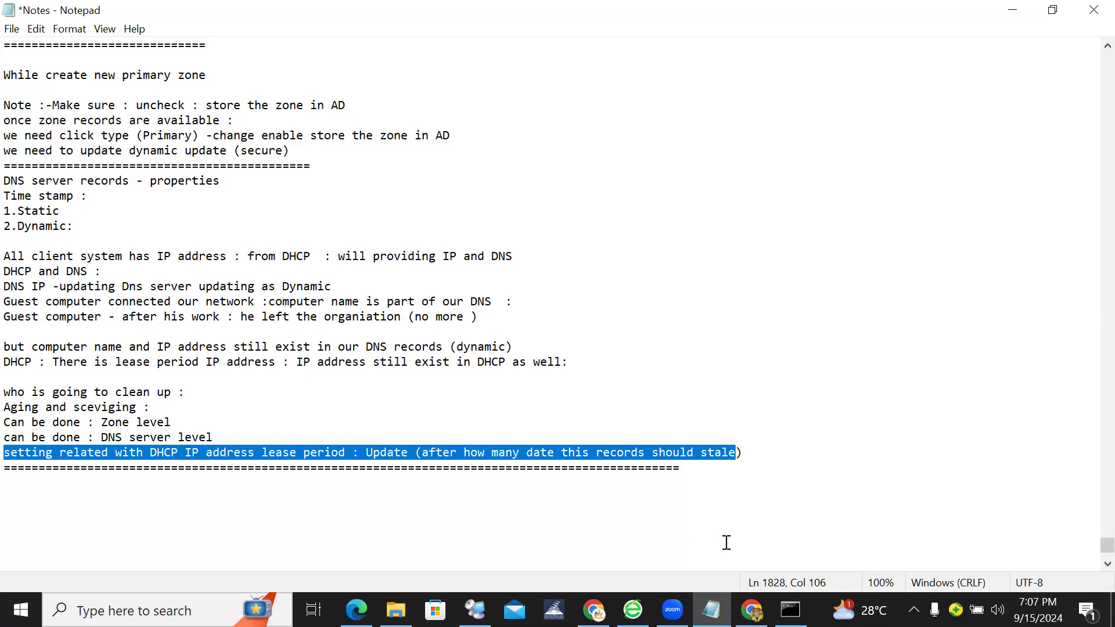
click(592, 465)
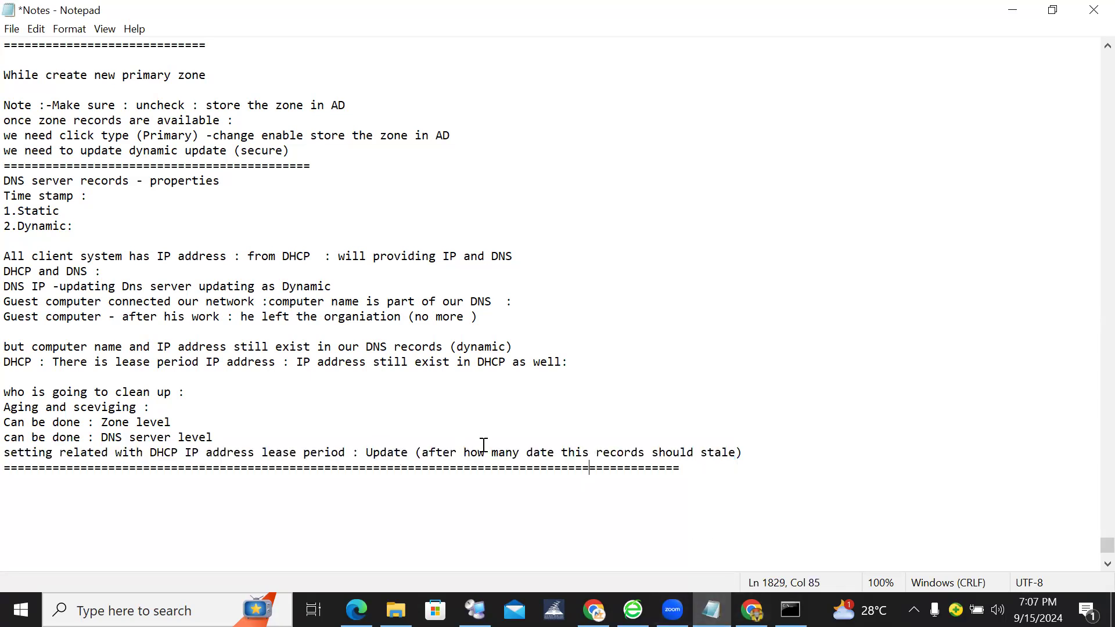
Insert a line reading "Dynamic:" between the lease period line and the separator.
click(765, 453)
key(Return)
text(Dyn)
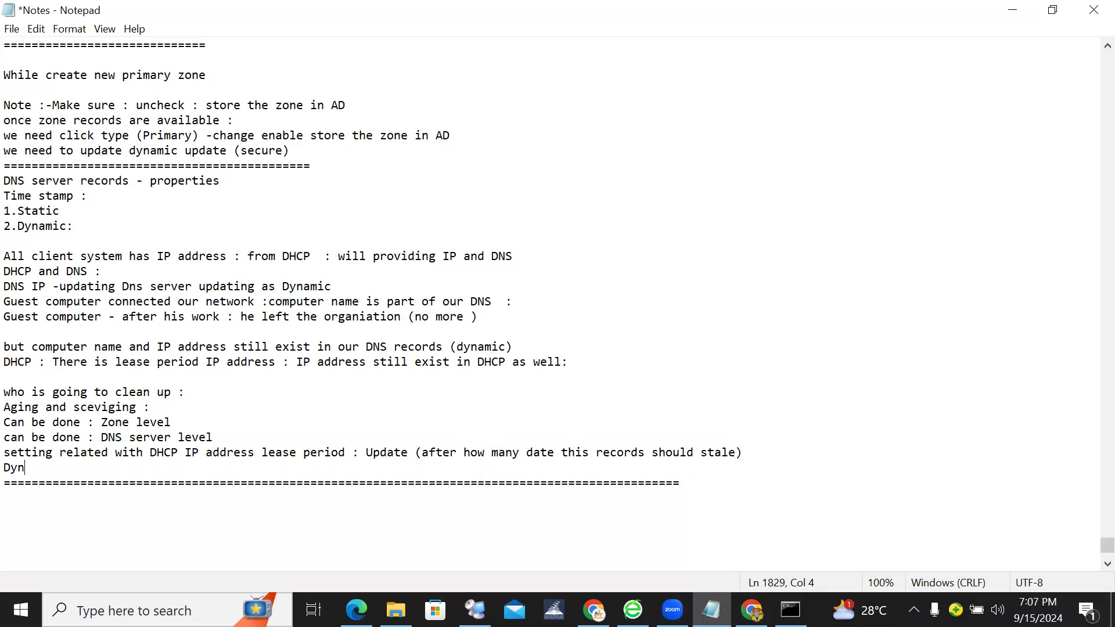
text(amic:)
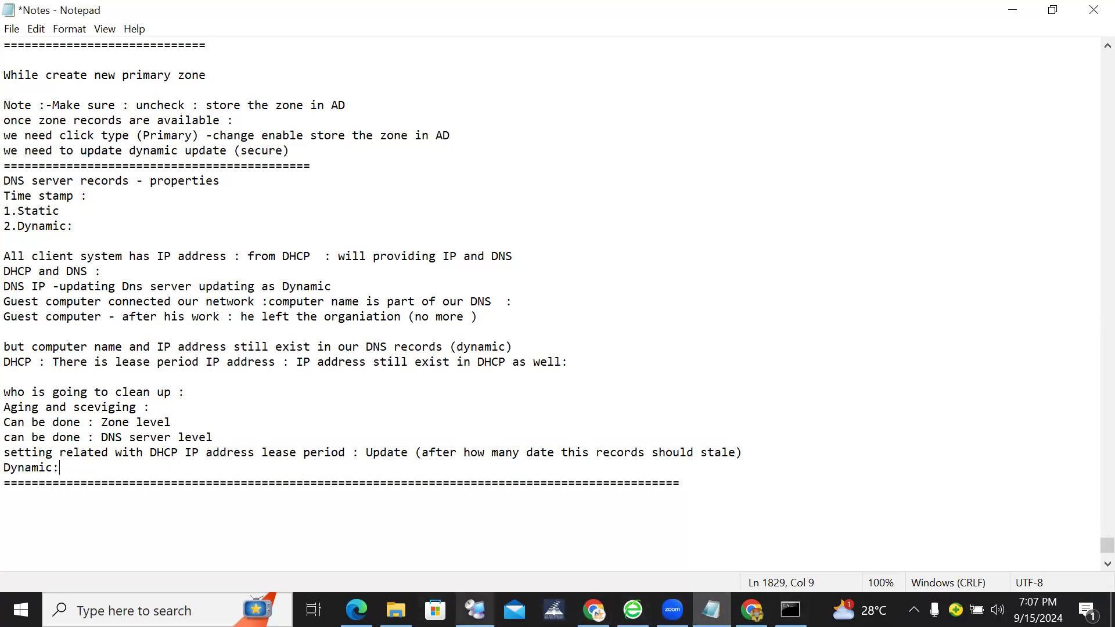
Add a "Static:" line below the "Dynamic:" line in the notes, leaving a blank line between them.
key(alt+Tab)
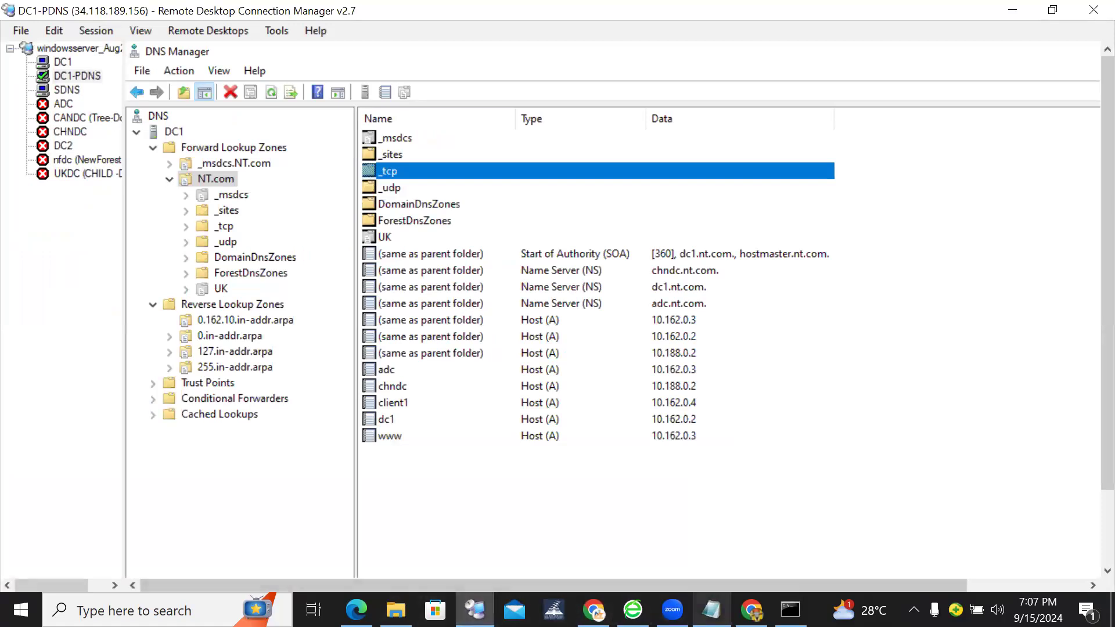
click(712, 609)
key(Return)
key(Return)
text(Stati)
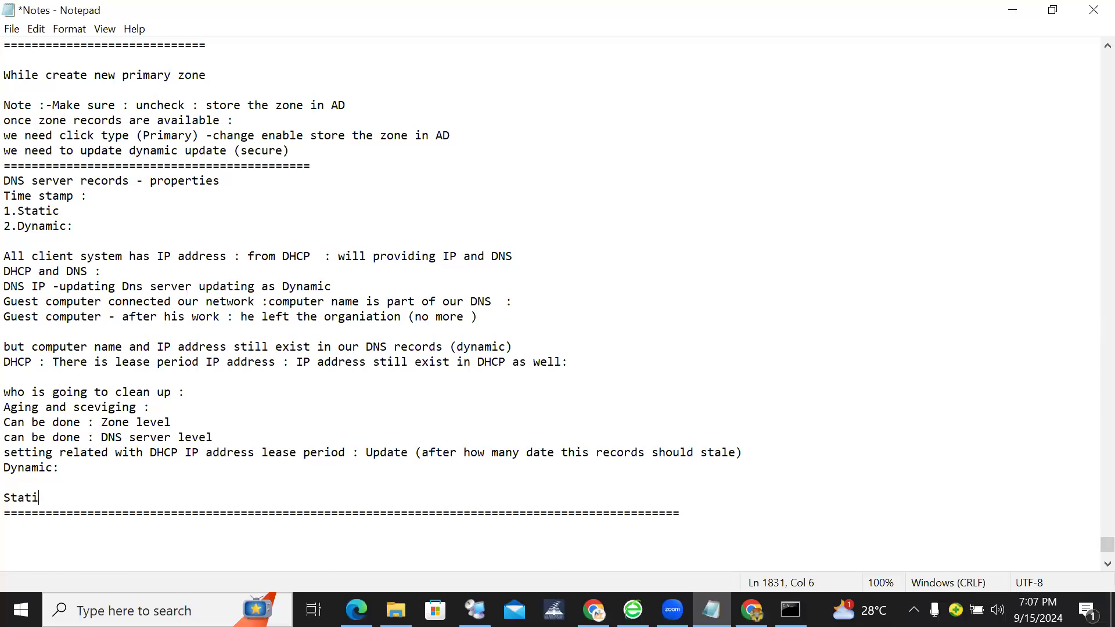
key(BackSpace)
text(ic:)
Copy the phrase "Guest computer connected our network" from the dynamic records notes to the end of the "Static:" line.
drag(6, 302, 256, 302)
key(ctrl+c)
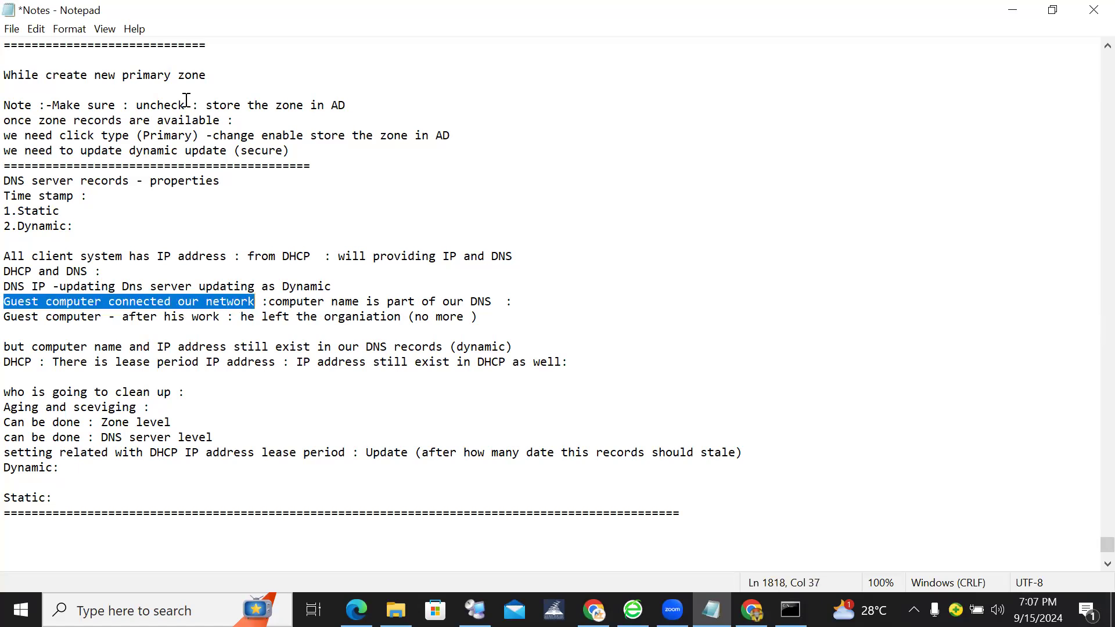
click(68, 494)
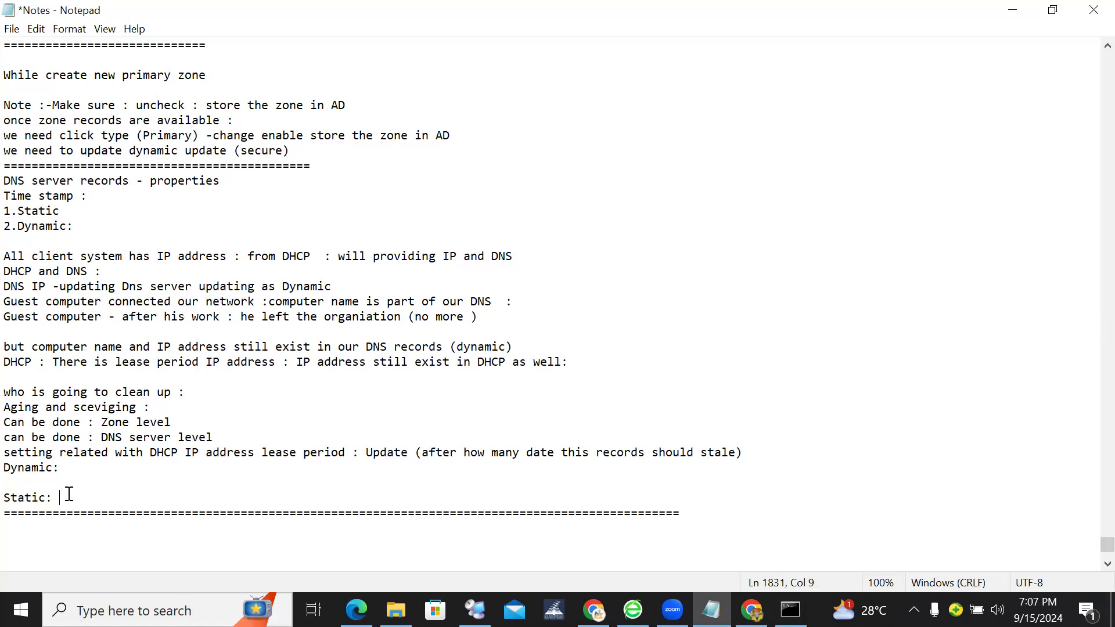
key(ctrl+v)
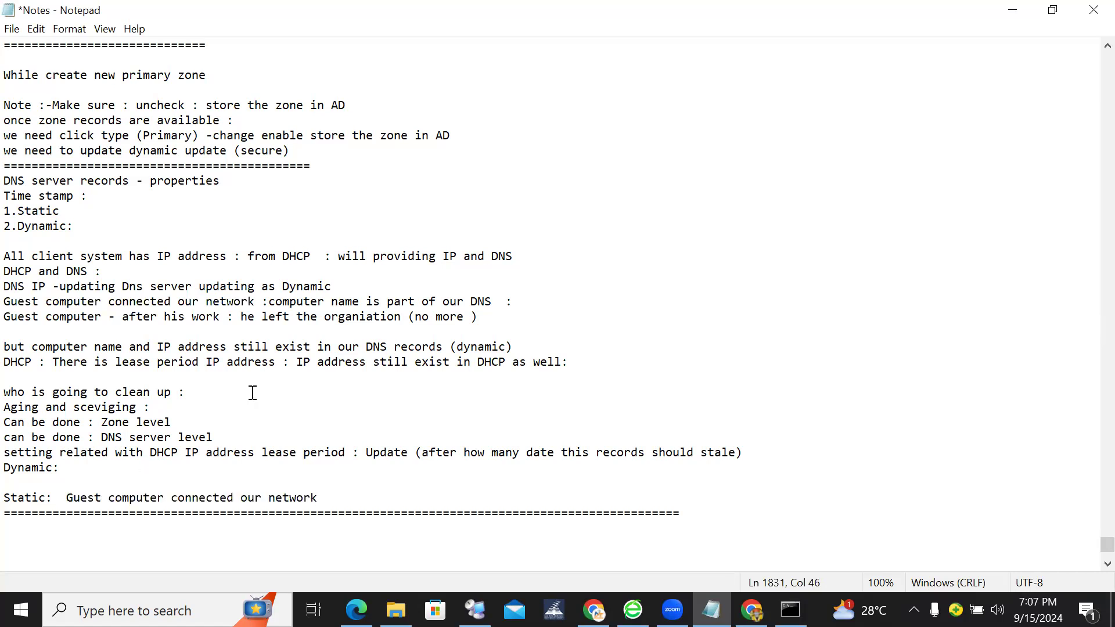
Append "Taken from DHCP" to the line about the guest computer's name being part of the DNS.
click(514, 301)
text(Taken from D)
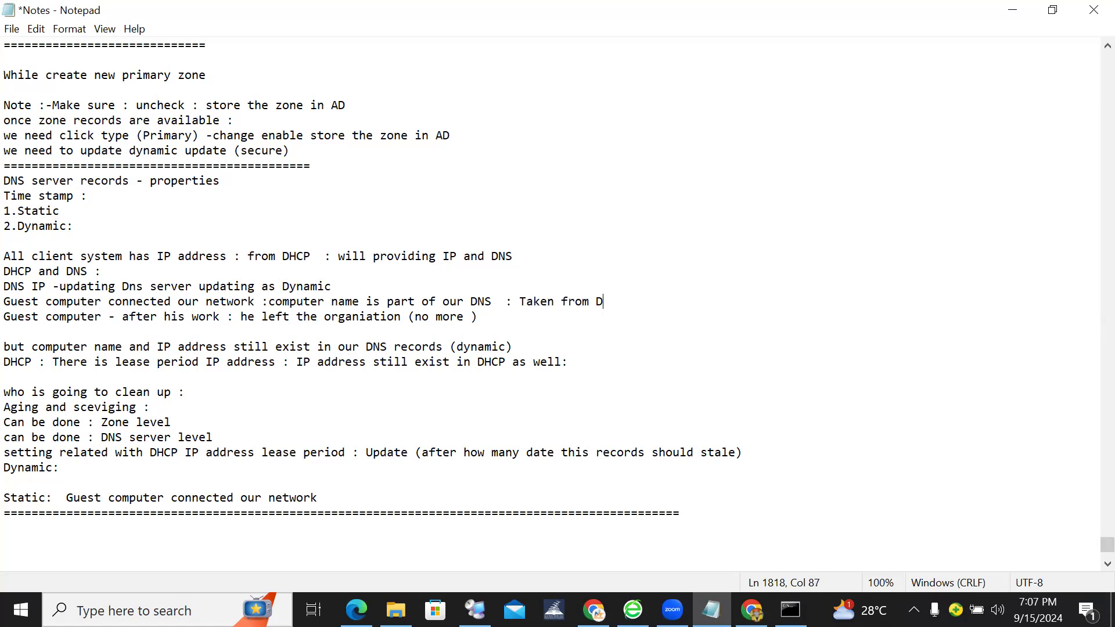
text(HCP)
Extend the "Static:" line with "configured IP and DNS static :" and start a new line below it.
click(342, 498)
text(configured IP and )
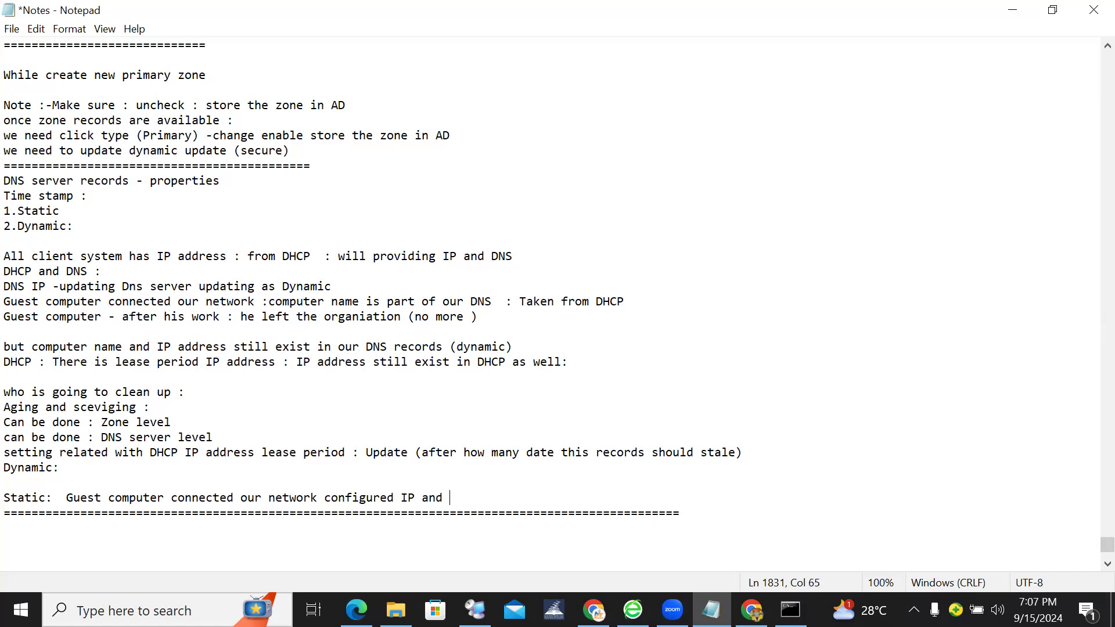
text(DNS static :)
key(Return)
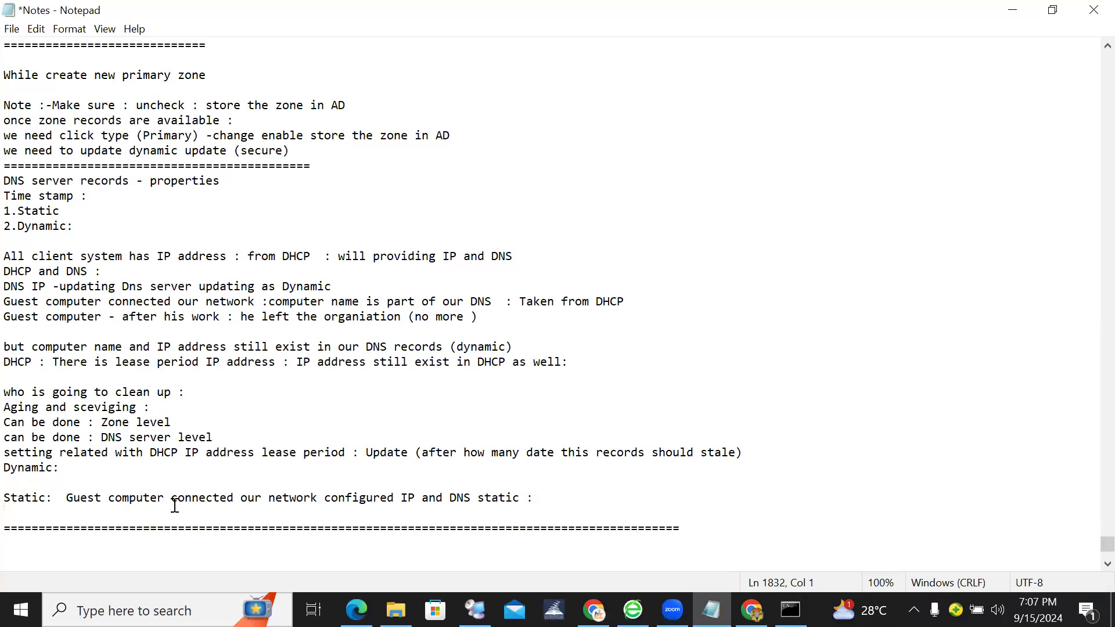
Highlight the guest computer text on the "Static:" line and add another blank line beneath it.
drag(70, 497, 180, 515)
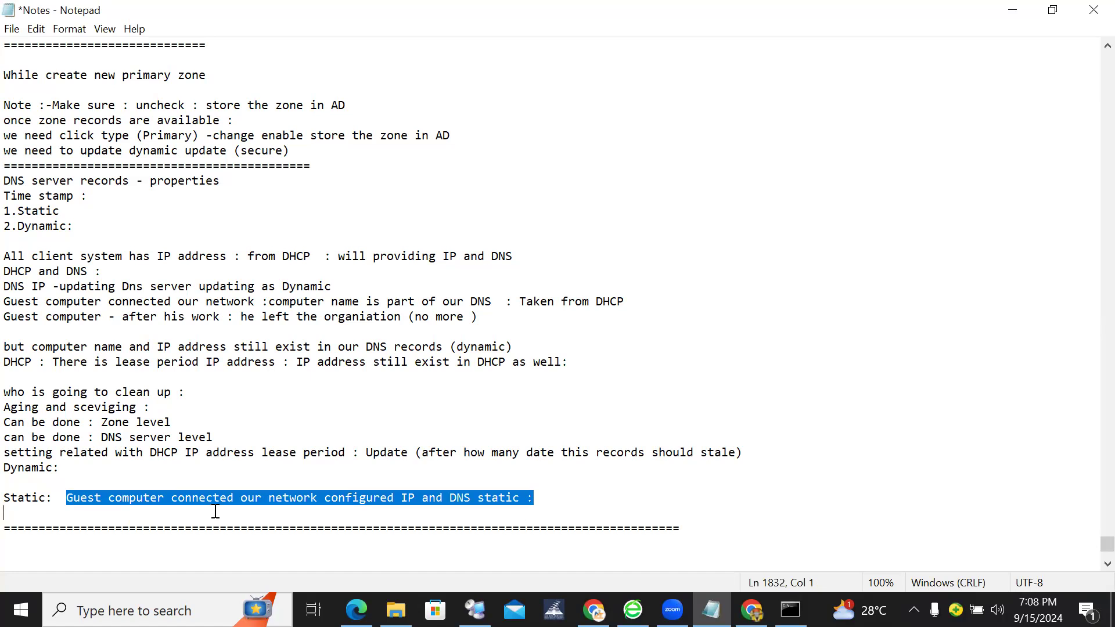
click(560, 498)
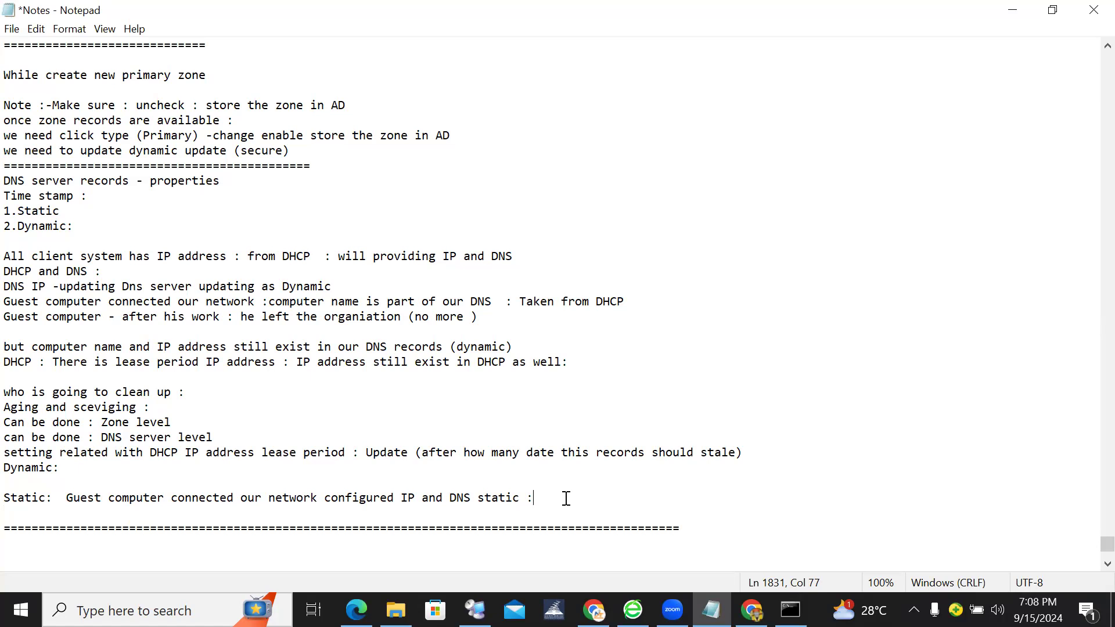
drag(157, 499, 528, 501)
click(548, 500)
key(Return)
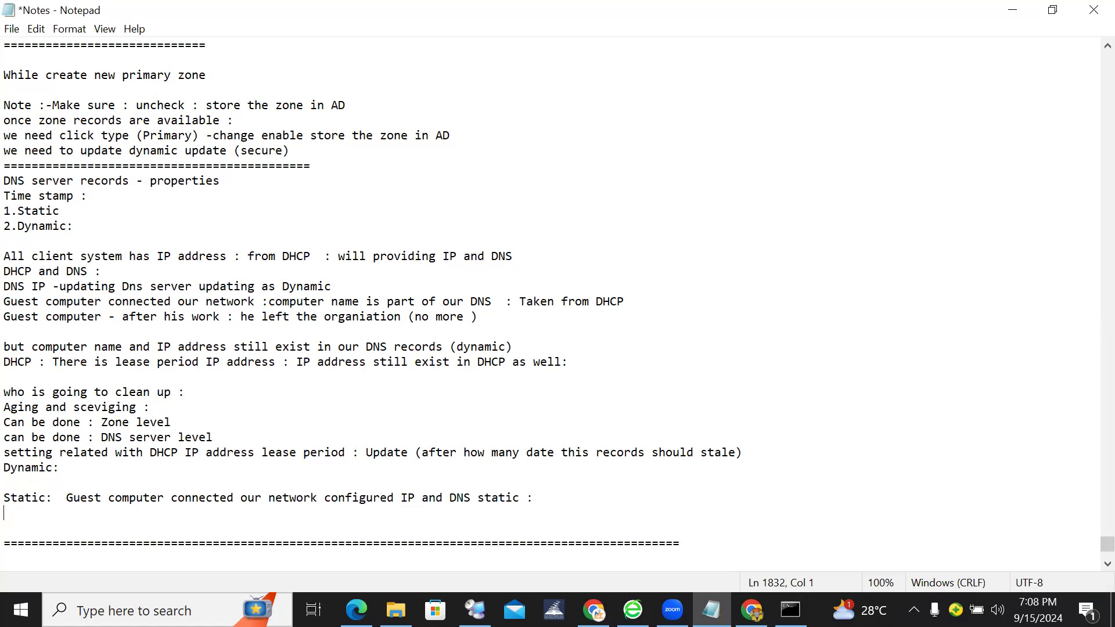
drag(570, 498, 63, 496)
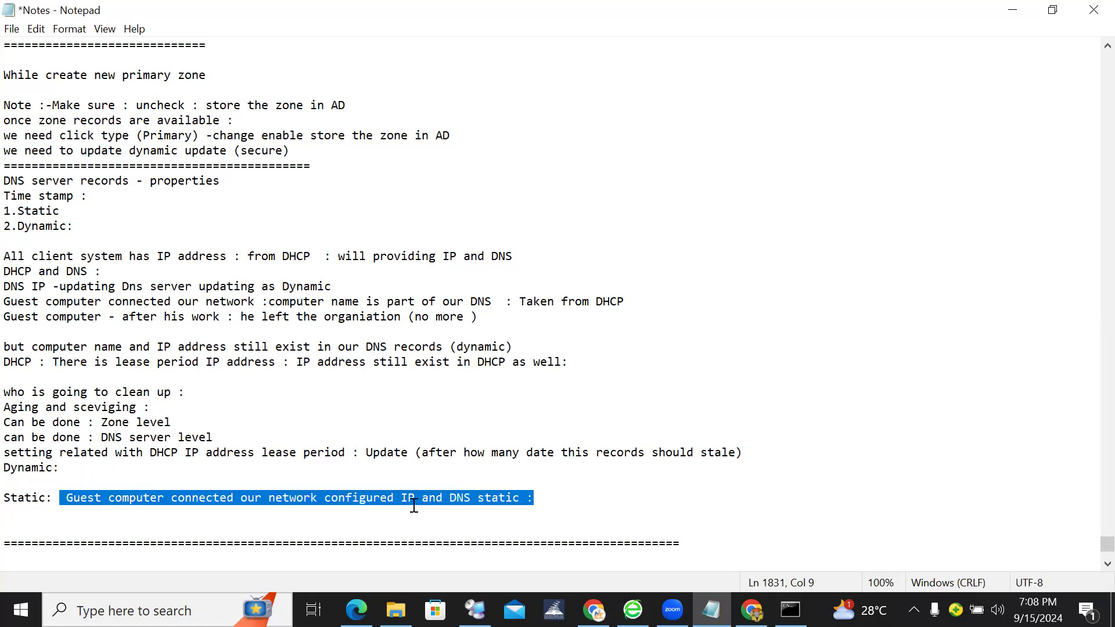
Write "We need to validate how many IP address configured static" below the "Static:" line, leaving a blank line between.
click(607, 508)
key(Return)
text(We )
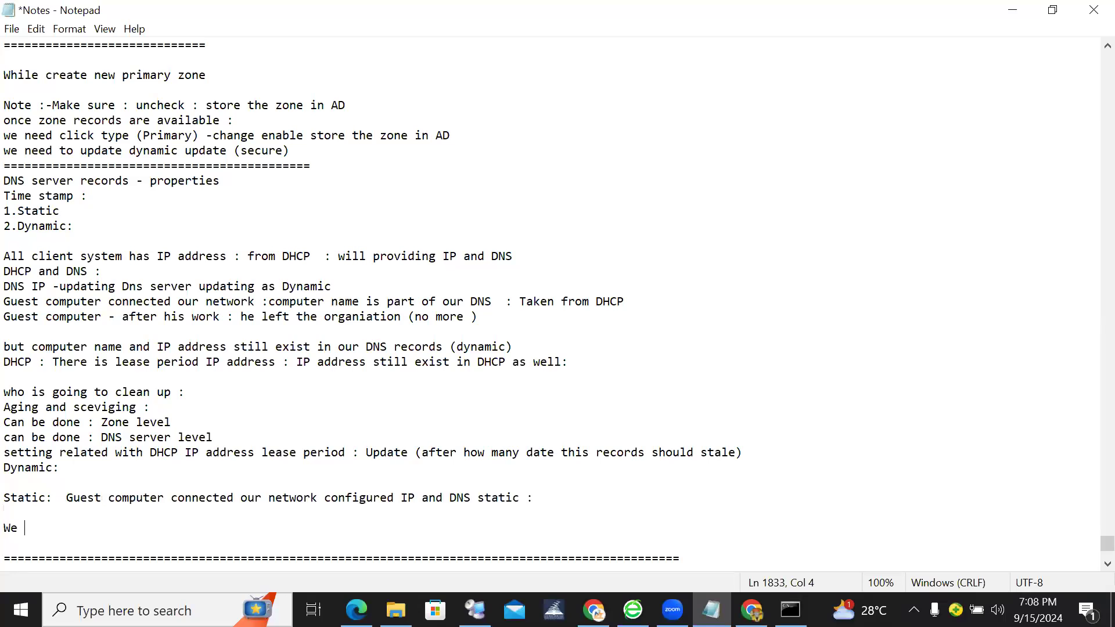
text(need to valid)
key(BackSpace)
key(BackSpace)
key(BackSpace)
text(date w)
key(BackSpace)
text(how ma)
key(BackSpace)
text(a)
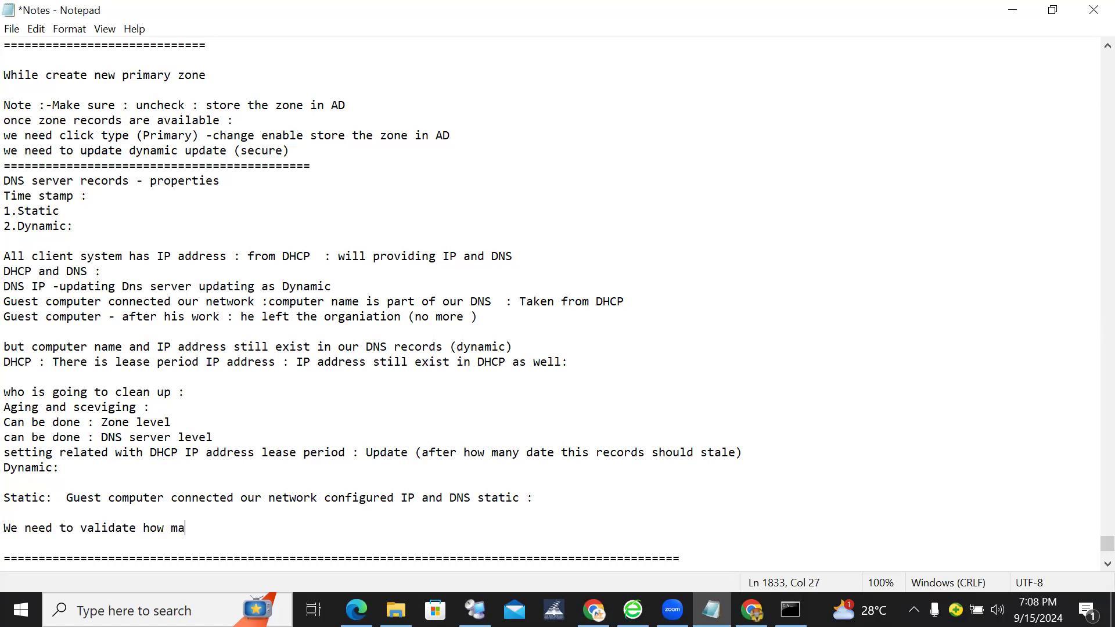
text(ny IP address configu)
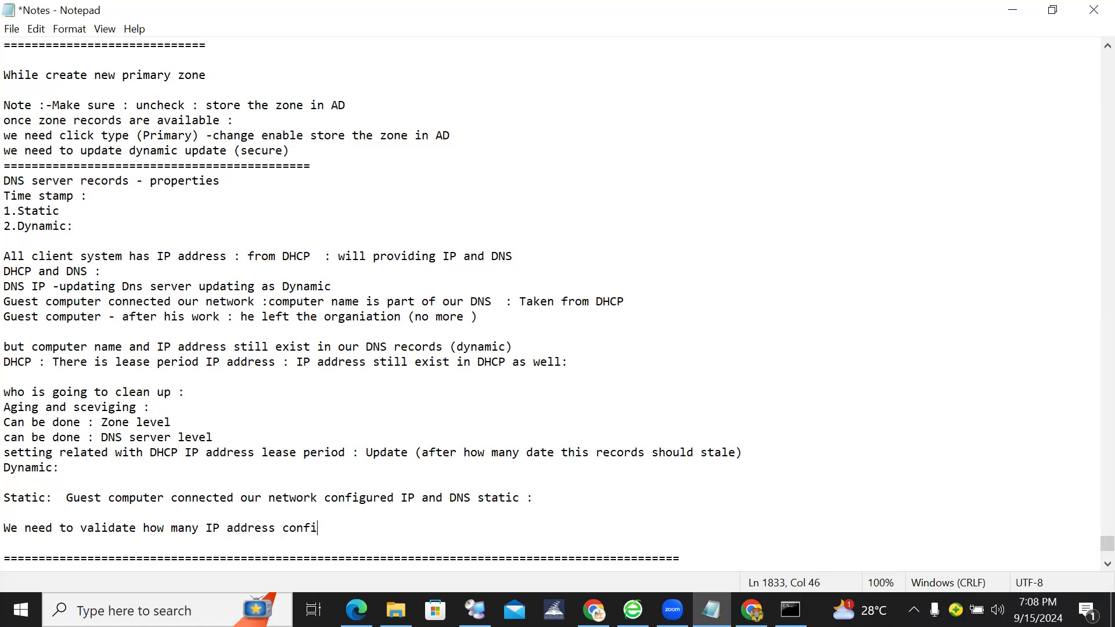
key(BackSpace)
text(ured statis)
key(BackSpace)
key(BackSpace)
text(c)
key(ctrl+z)
key(ctrl+z)
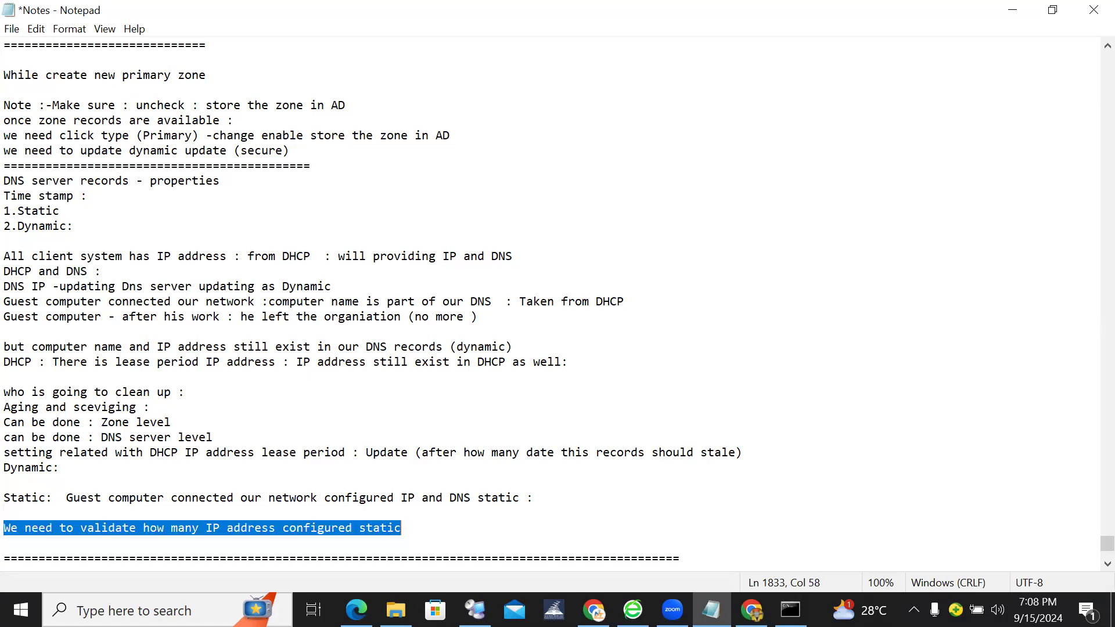
click(593, 536)
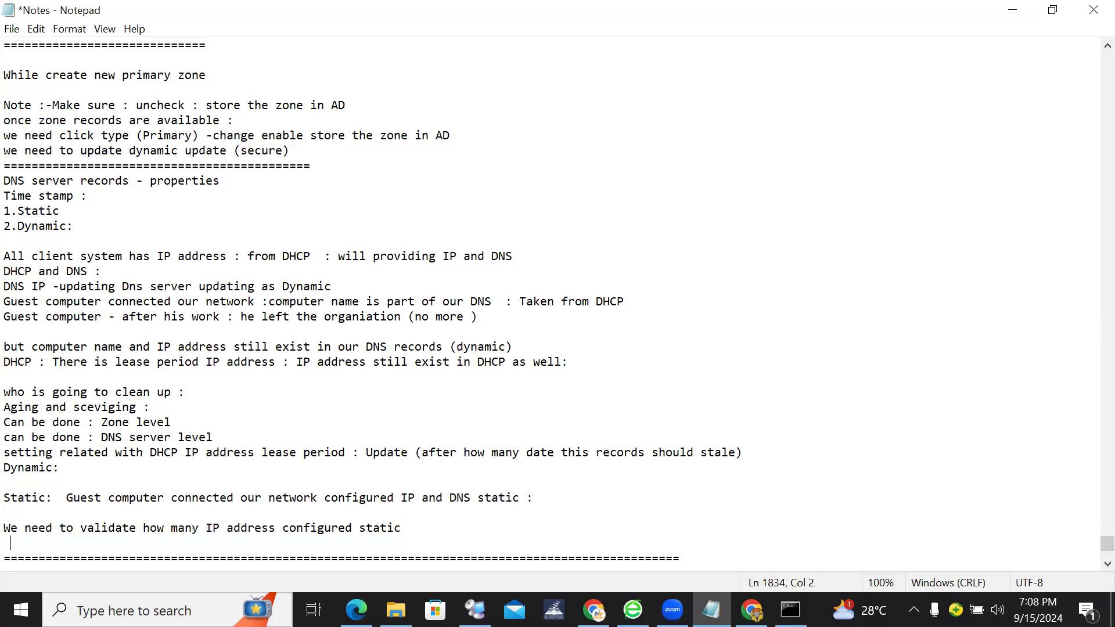
Append "(Which are not using longer period)" to the line about validating static IP addresses.
click(428, 531)
text((Which are not )
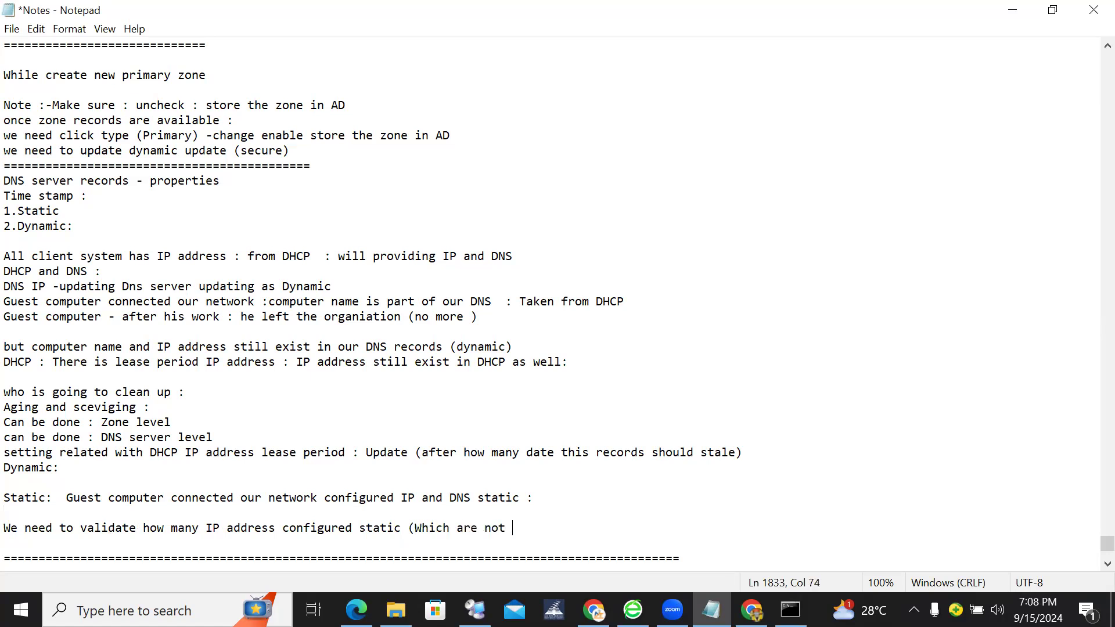
text(using longe)
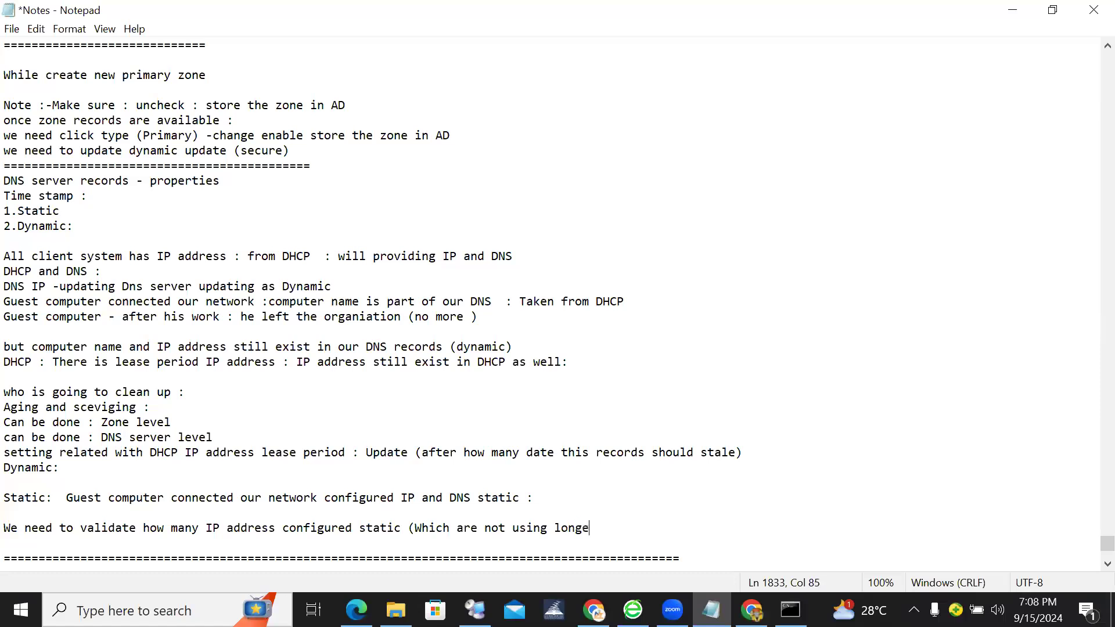
text(r peripd)
key(BackSpace)
key(BackSpace)
text(od))
Add the line "we need manually clean up" below the static IP validation line.
key(Return)
text(we need man)
text(yull)
key(BackSpace)
key(BackSpace)
key(BackSpace)
key(BackSpace)
text(ually clean update)
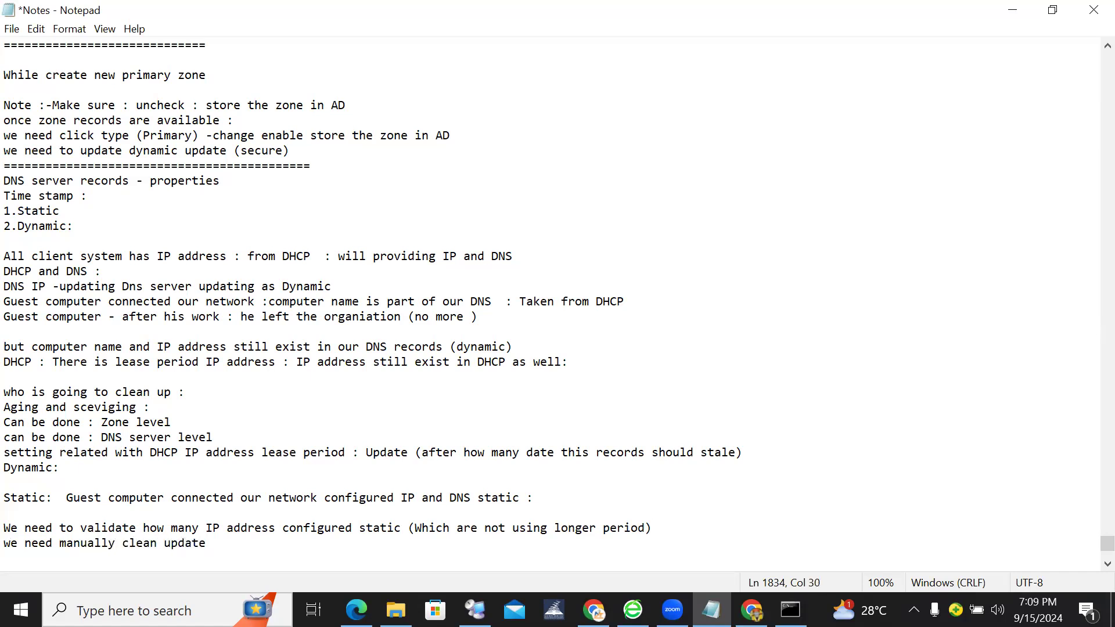
key(Return)
key(BackSpace)
key(BackSpace)
key(BackSpace)
key(BackSpace)
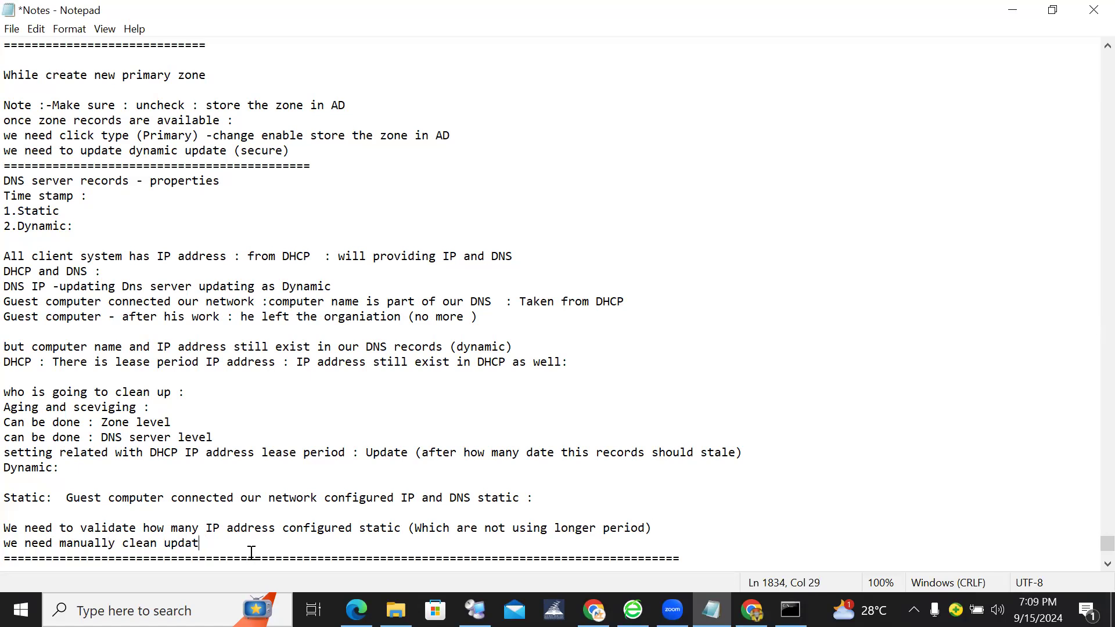
key(BackSpace)
Add the line "Note: Agin and Scevenging work with Dynmaic updates (which is related DHCP IP address setting)" below the manual clean-up line.
key(Return)
text(No)
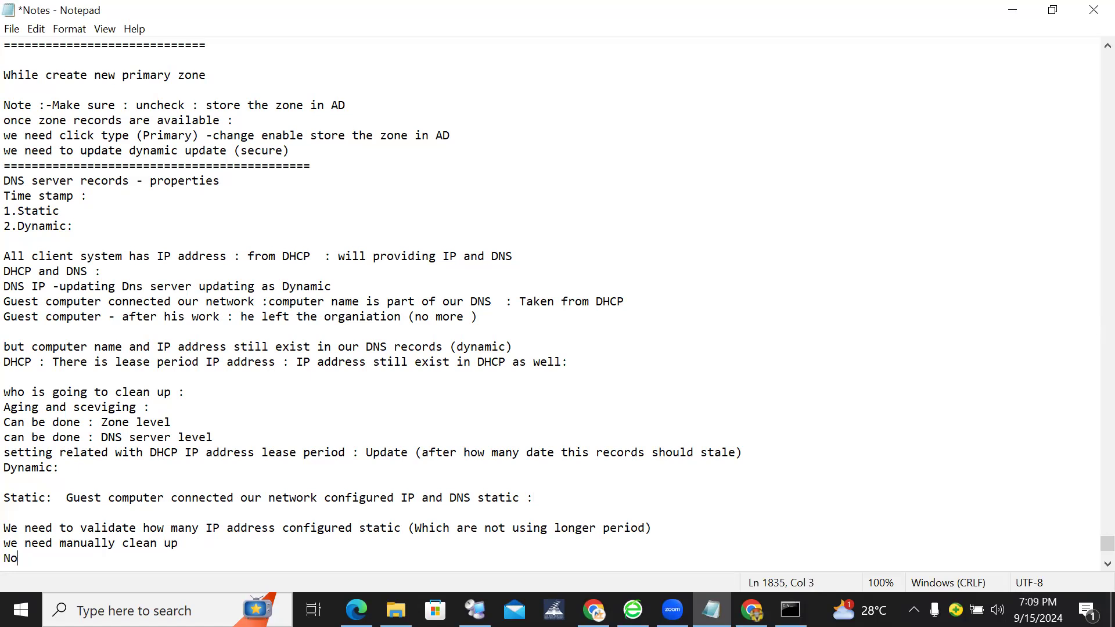
text(te: Agin and Scevenging)
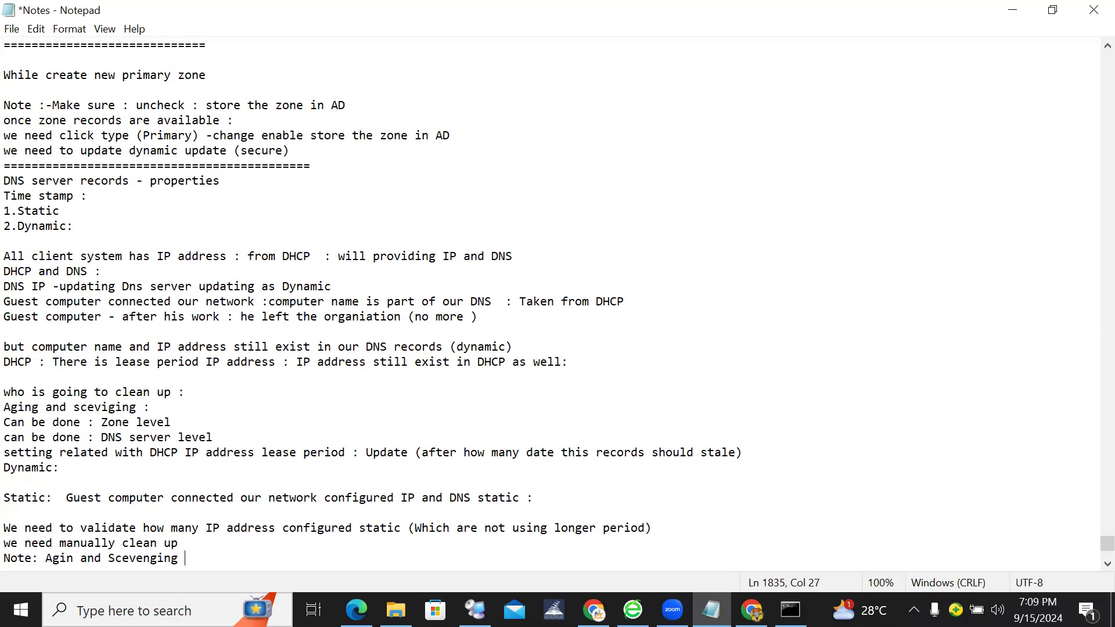
text( work with Dynmaic u)
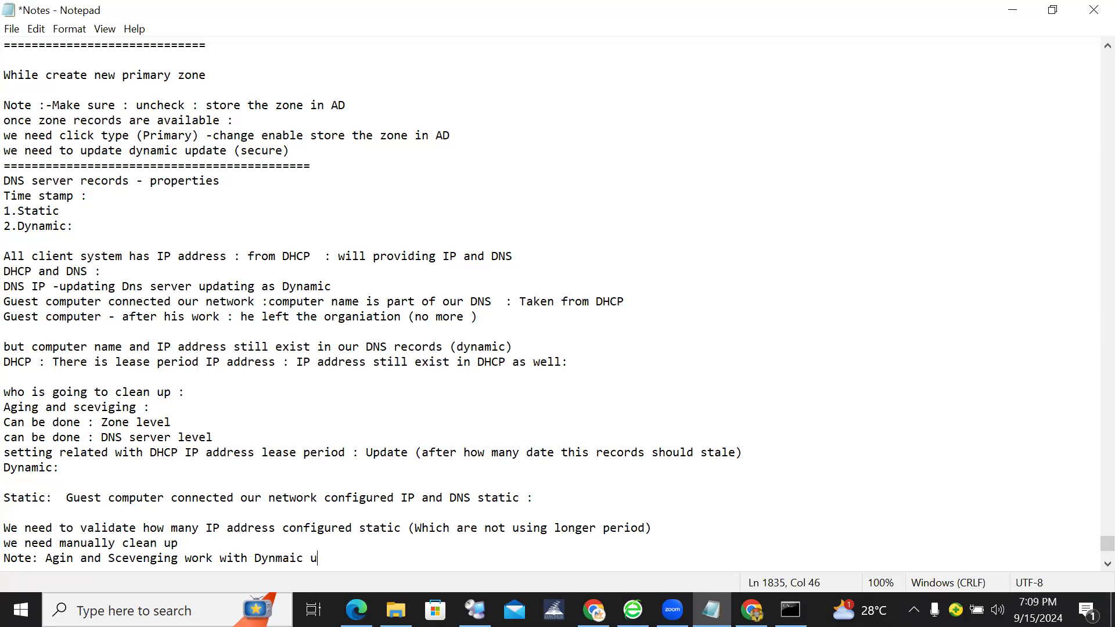
text(pdates (which iu)
key(BackSpace)
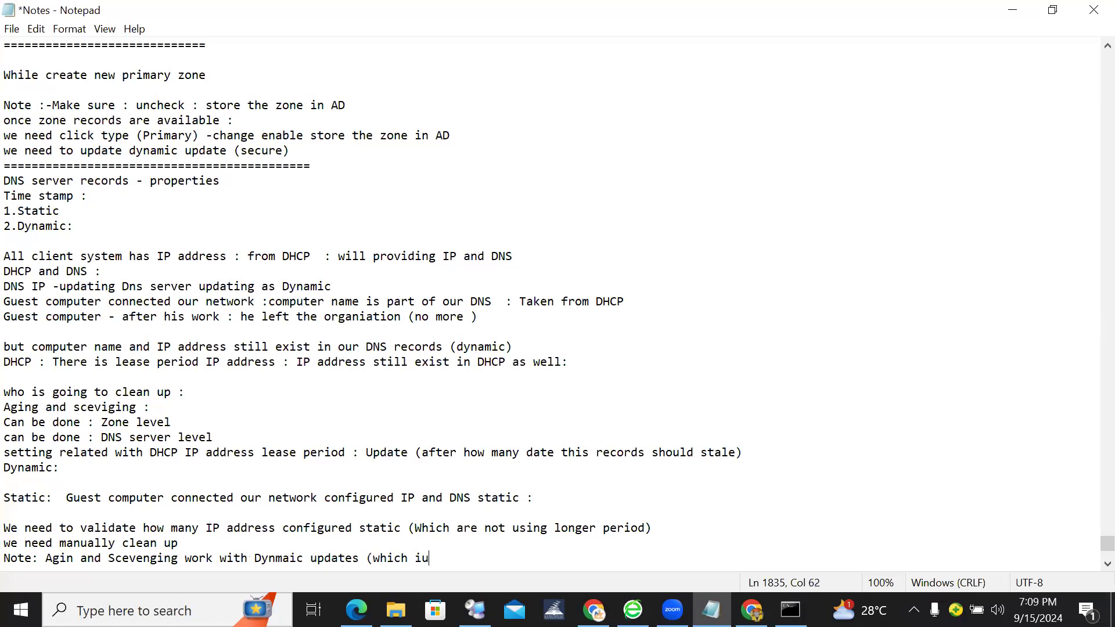
key(BackSpace)
text(is)
key(BackSpace)
key(BackSpace)
key(BackSpace)
text(s related DHCPO)
key(BackSpace)
text(P IP addre)
text(s )
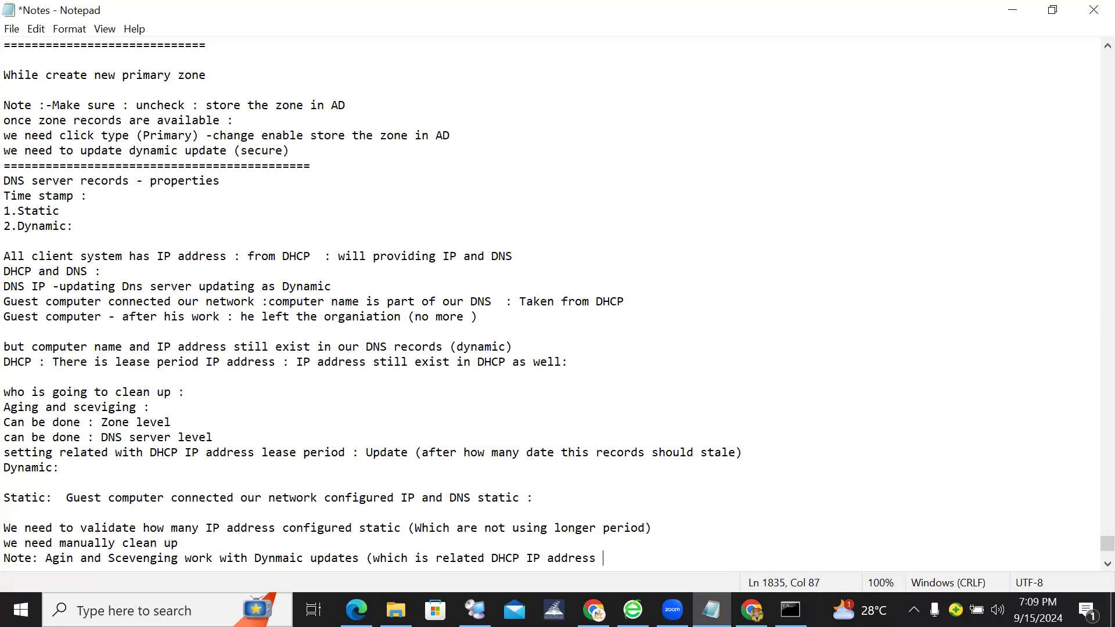
text(setting))
Highlight the whole aging and scavenging note line and save the notes file.
drag(662, 558, 395, 558)
drag(313, 550, 3, 558)
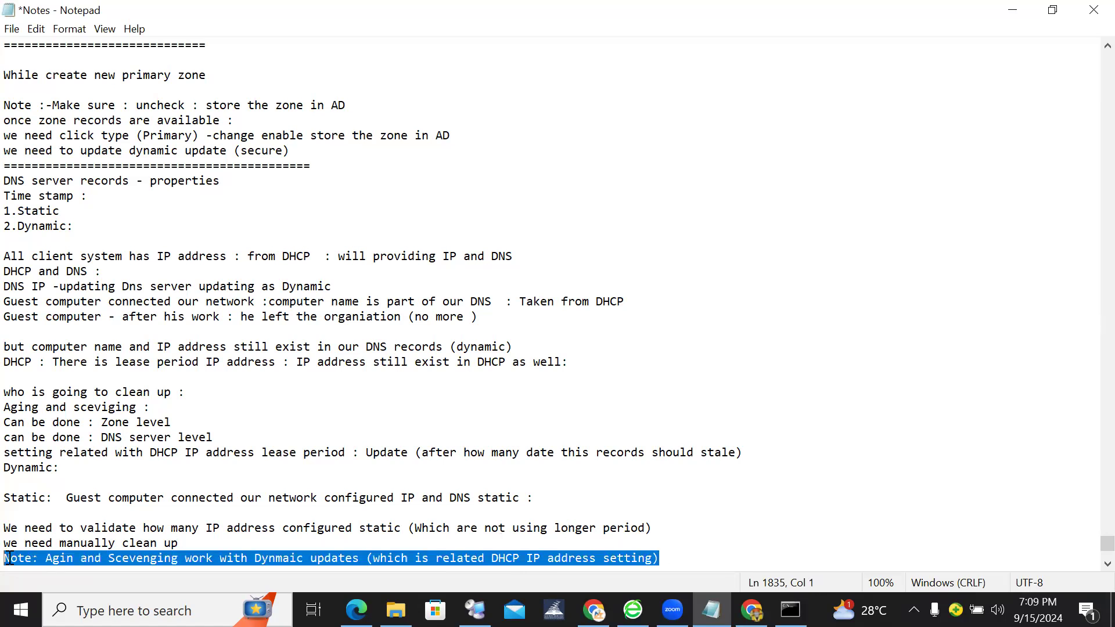
click(21, 30)
click(12, 29)
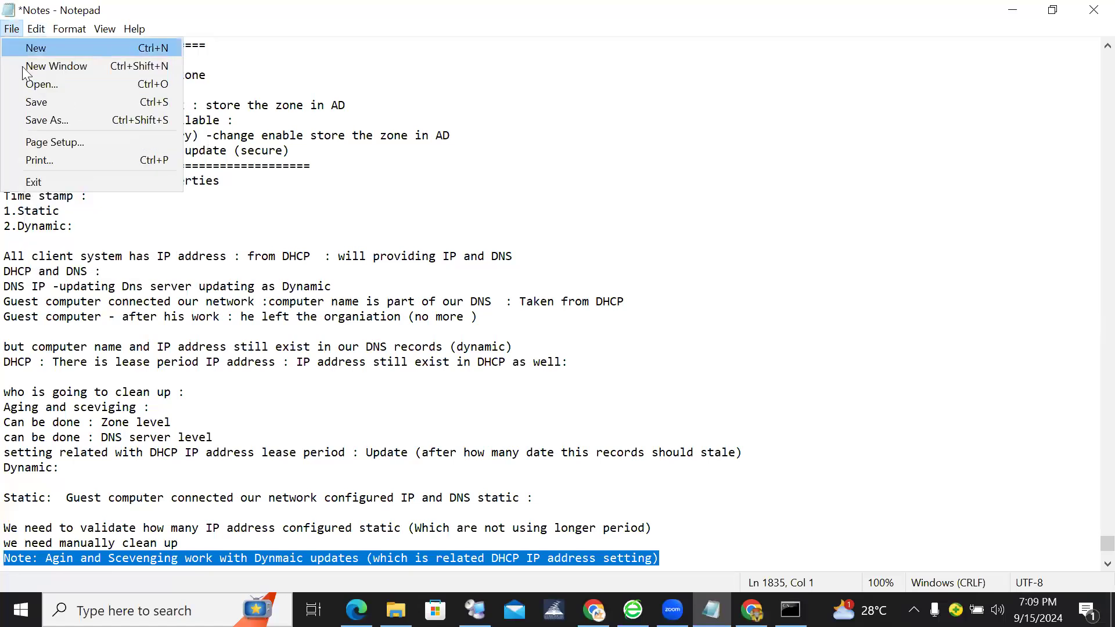
click(24, 104)
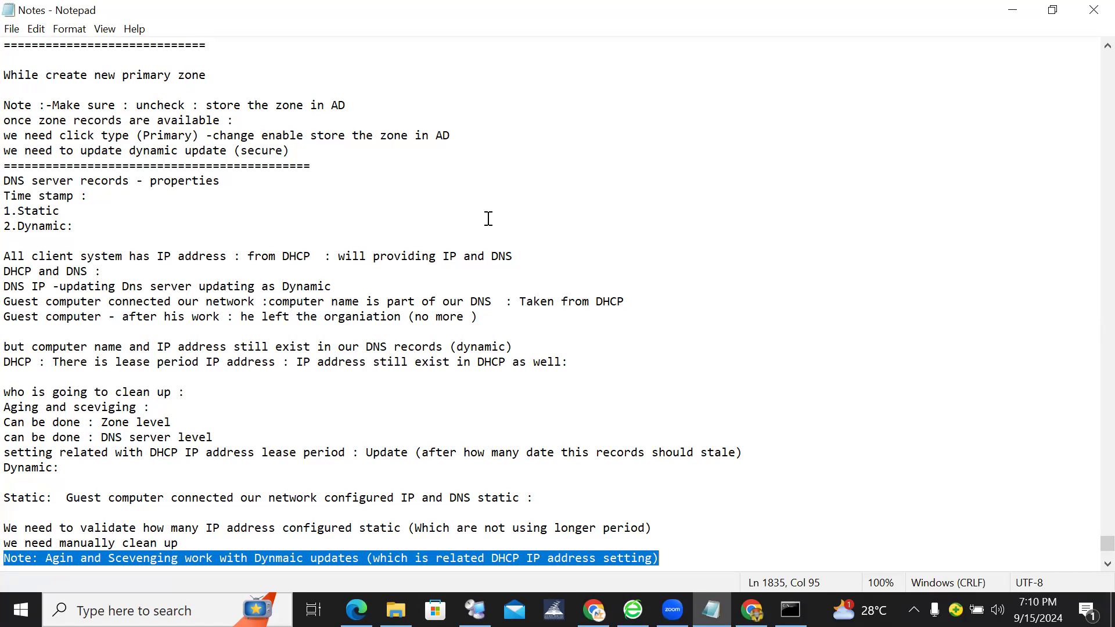
click(11, 30)
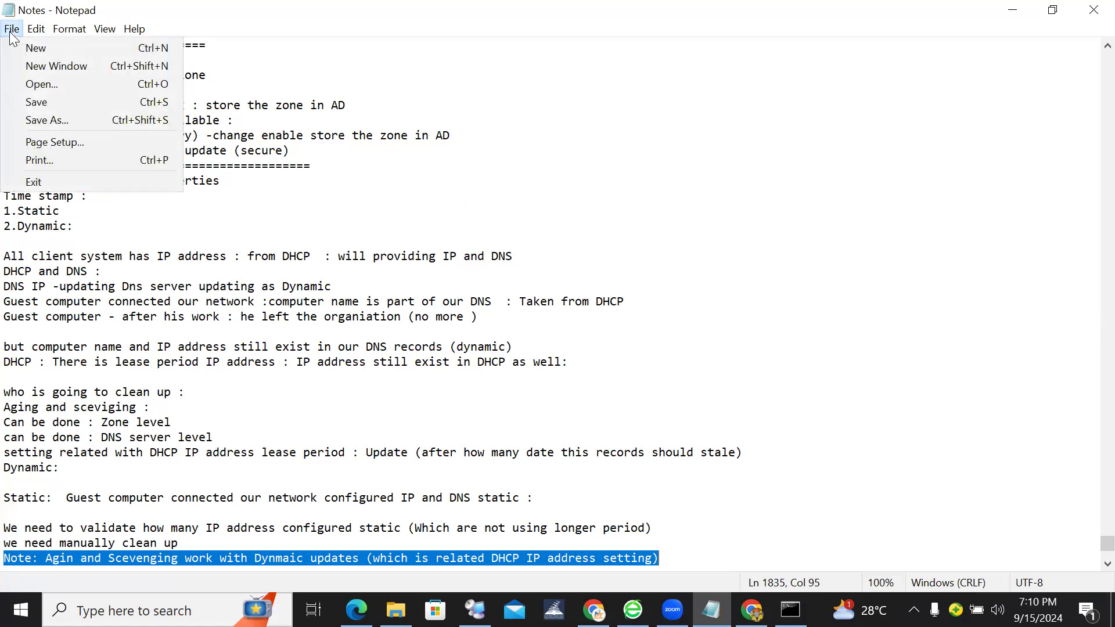
click(32, 100)
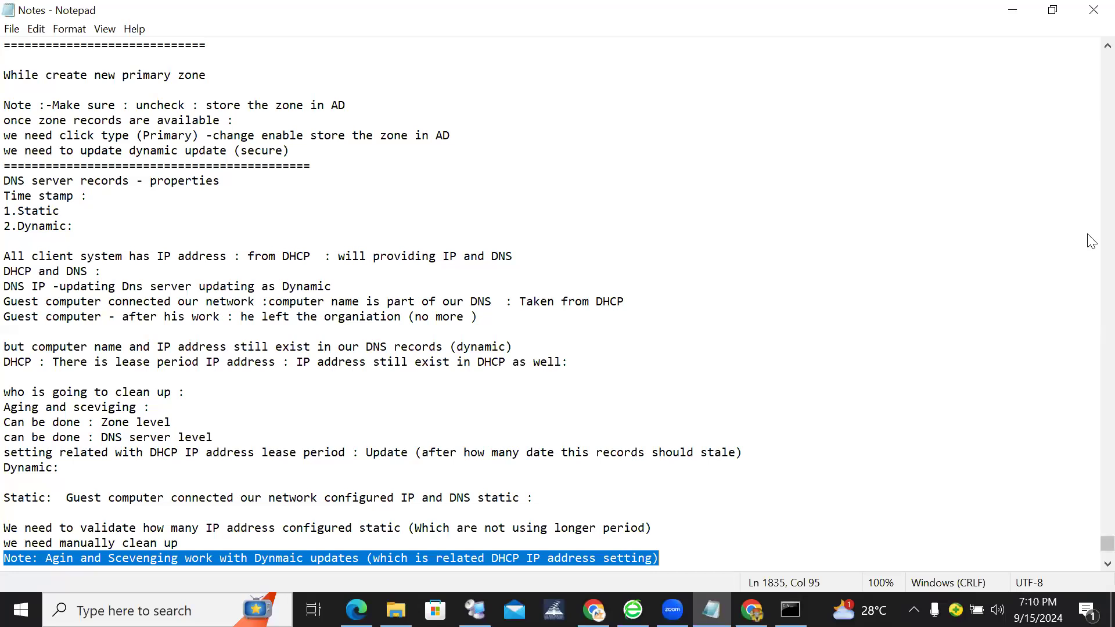
scroll(1091, 240, up, 11)
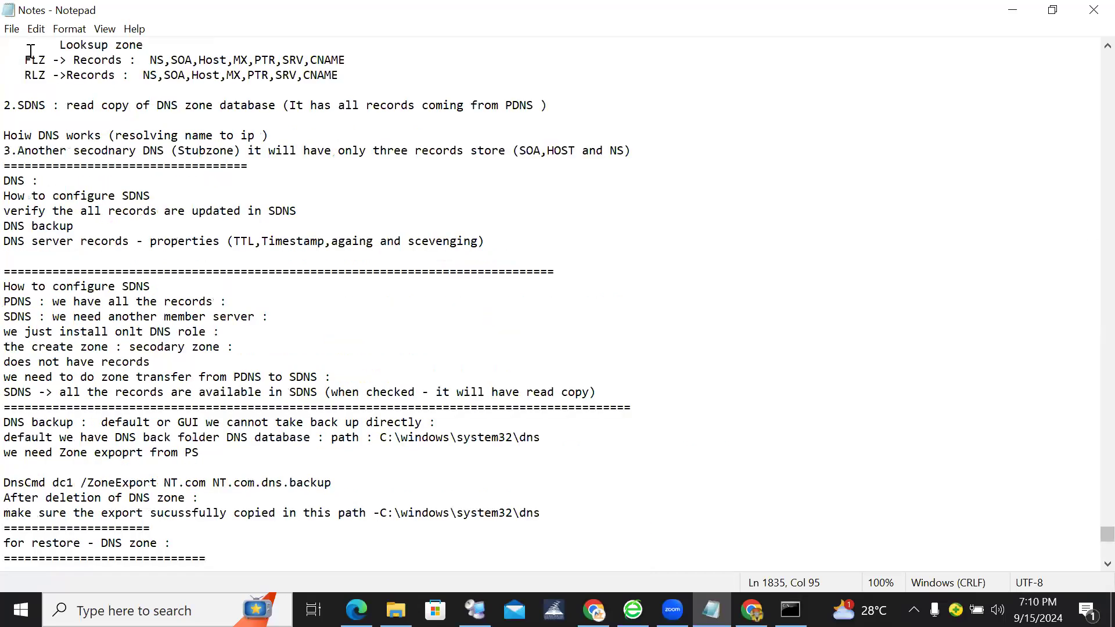
click(12, 29)
click(41, 108)
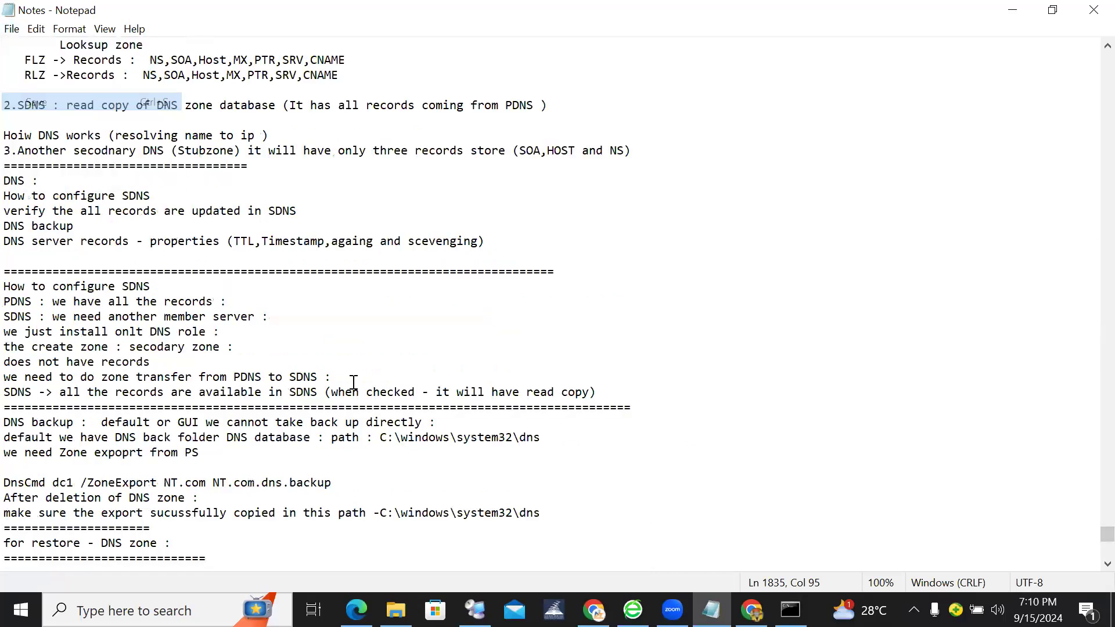
Add a "DHCP" heading below the last separator at the end of the notes and start a new line.
key(Page_Up)
key(Down)
key(Down)
key(Down)
key(Down)
key(Down)
key(Down)
key(Down)
key(Down)
key(Down)
key(Down)
key(Down)
key(Down)
key(Down)
key(Down)
key(Down)
key(Down)
key(Down)
key(Down)
key(Down)
key(Down)
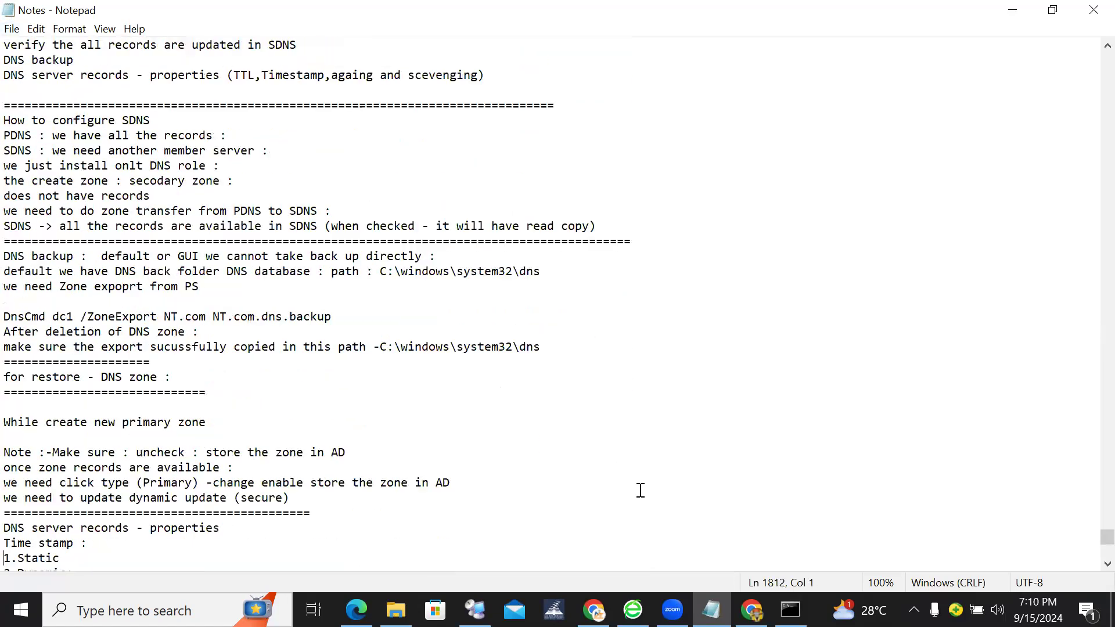
click(689, 343)
key(Return)
text(DHCP)
key(Return)
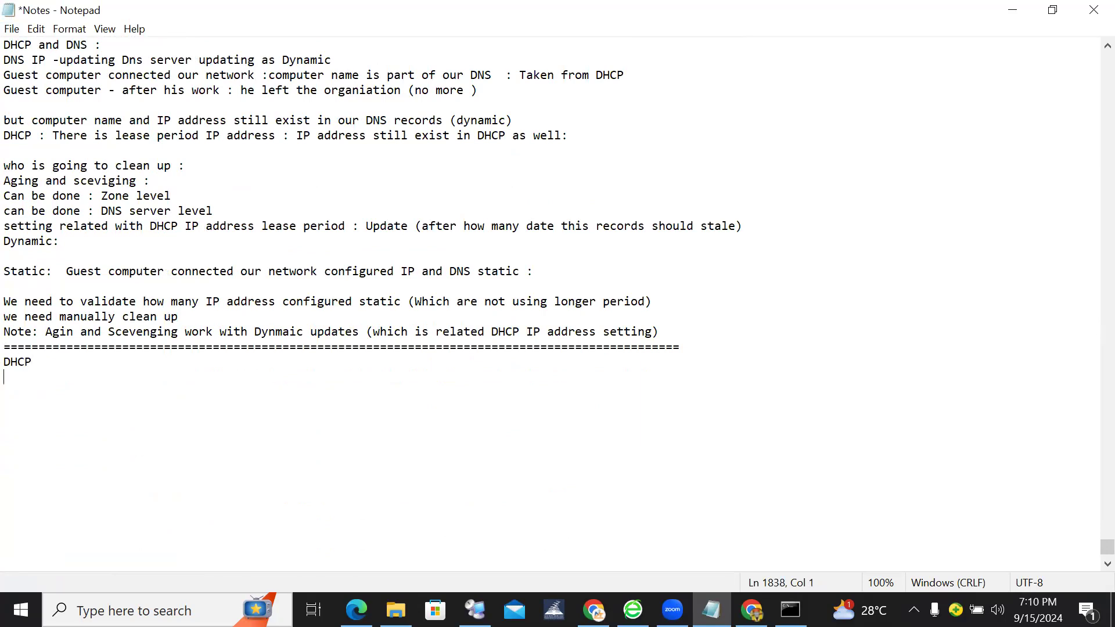
Add the line "multiscope" below the DHCP heading at the end of the notes.
text(multa)
key(BackSpace)
key(BackSpace)
text(ti)
key(BackSpace)
key(BackSpace)
text(tos)
key(BackSpace)
text(scope)
key(BackSpace)
key(BackSpace)
key(BackSpace)
key(BackSpace)
key(BackSpace)
key(BackSpace)
key(BackSpace)
text(iscope)
Add the lines "failover DHCP" and "backup and restore" below the multiscope line.
key(Return)
text(failover DHCP)
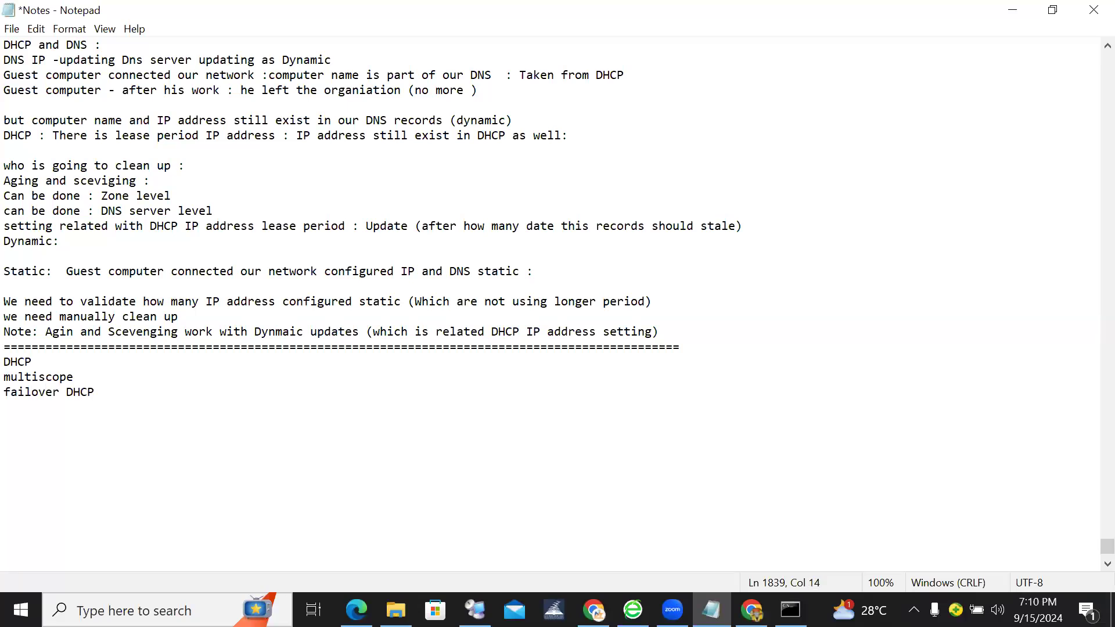
key(Return)
text(backup and restore)
Add a separator of equals signs followed by the lines "BAckup and restore" and "Troubleshooting", and save the notes file.
key(Return)
text(=======================)
key(Return)
text(BA)
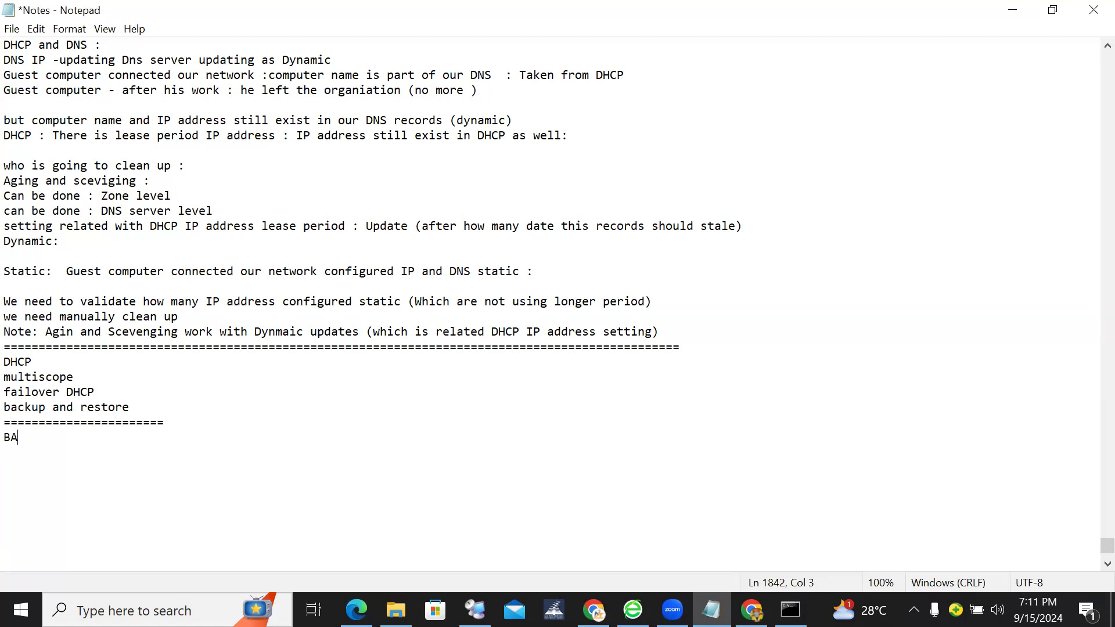
text(ckup and restore)
key(Return)
text(T)
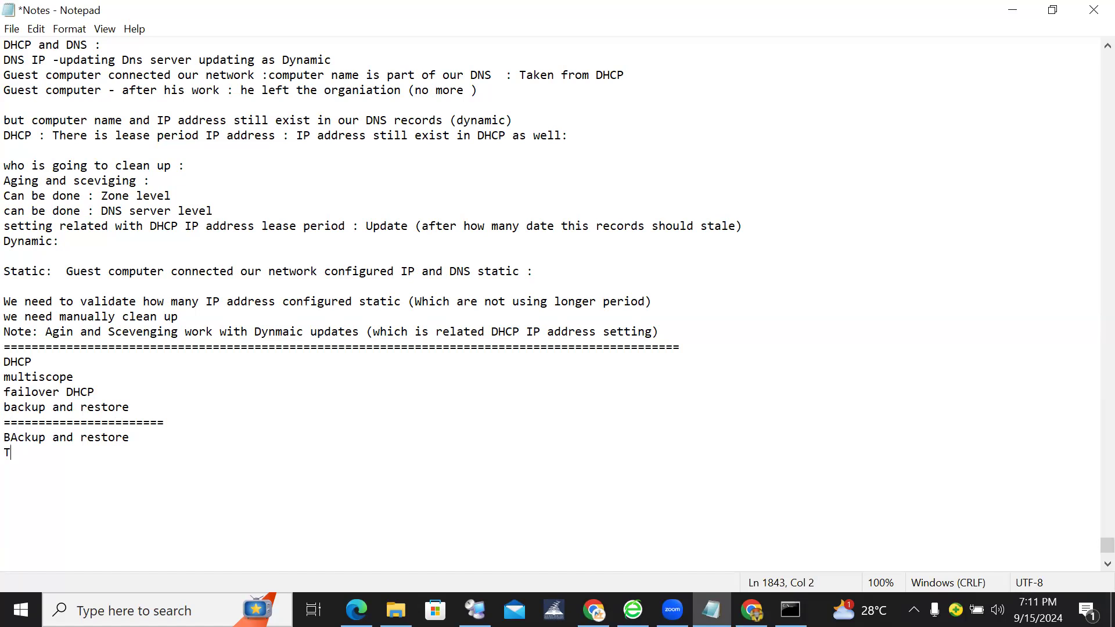
text(roubleshootinf)
key(BackSpace)
key(BackSpace)
text(g)
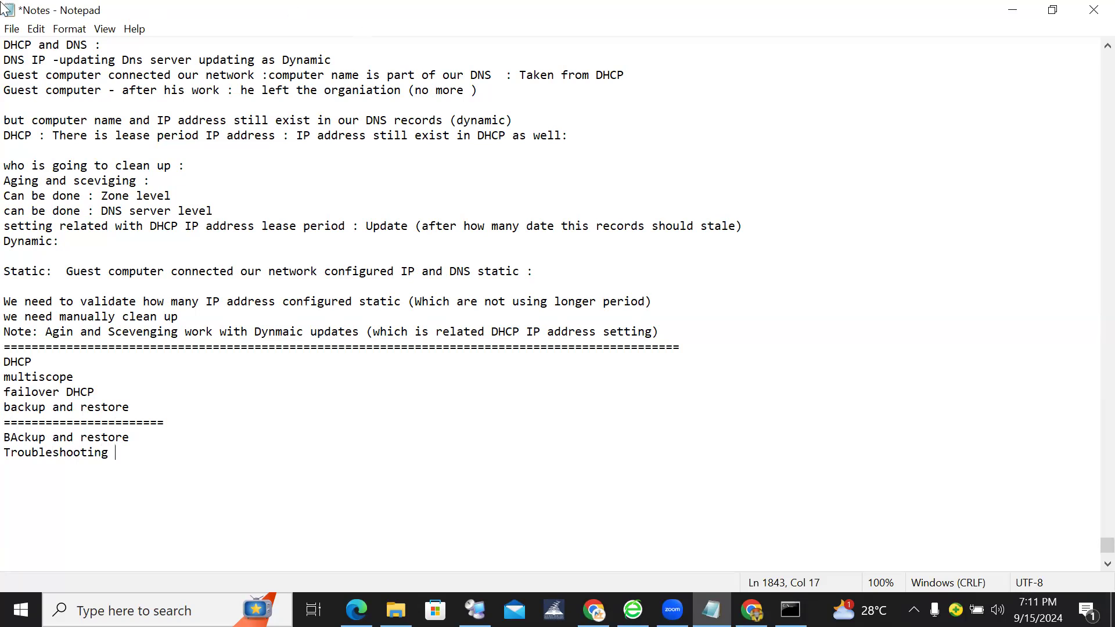
click(12, 29)
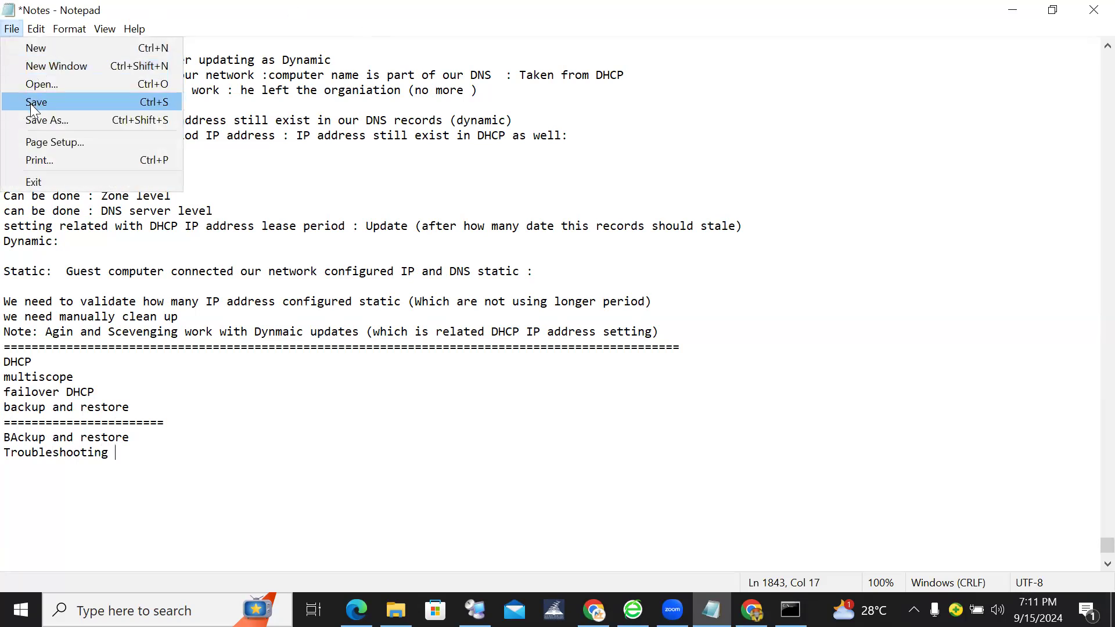
click(30, 103)
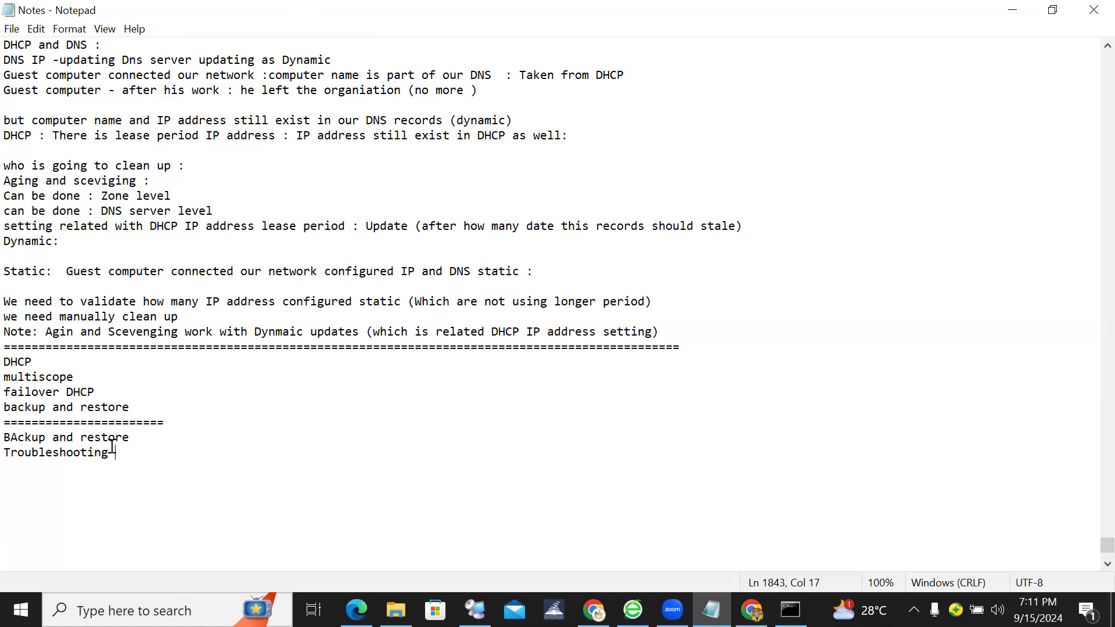
Correct "BAckup" to "Backup" in the line above Troubleshooting and save the notes file.
click(19, 436)
key(BackSpace)
text(a)
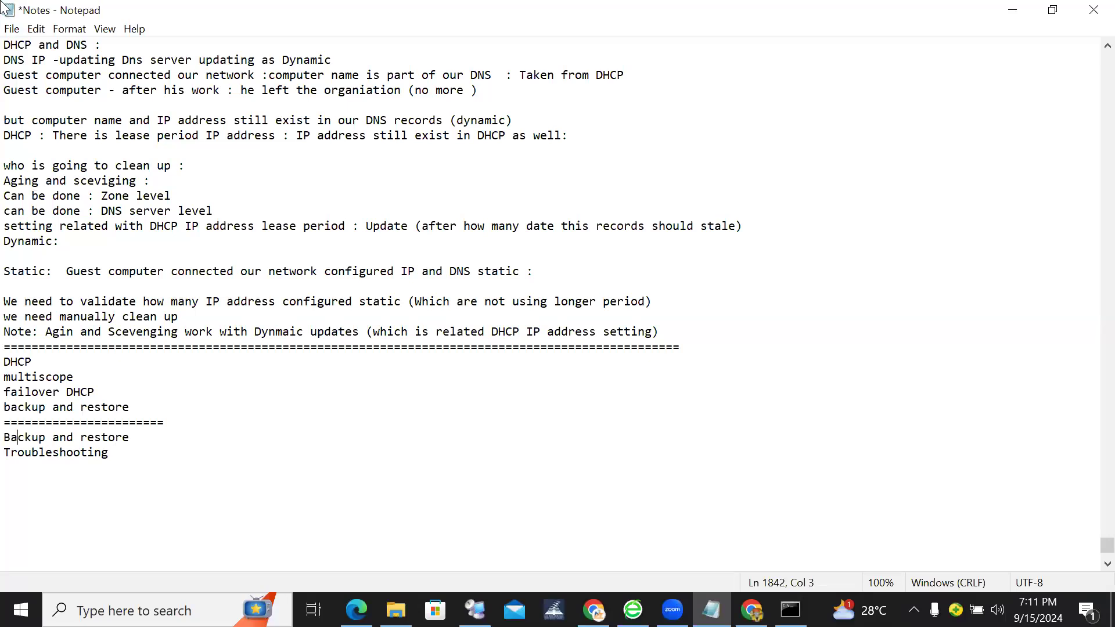
click(11, 29)
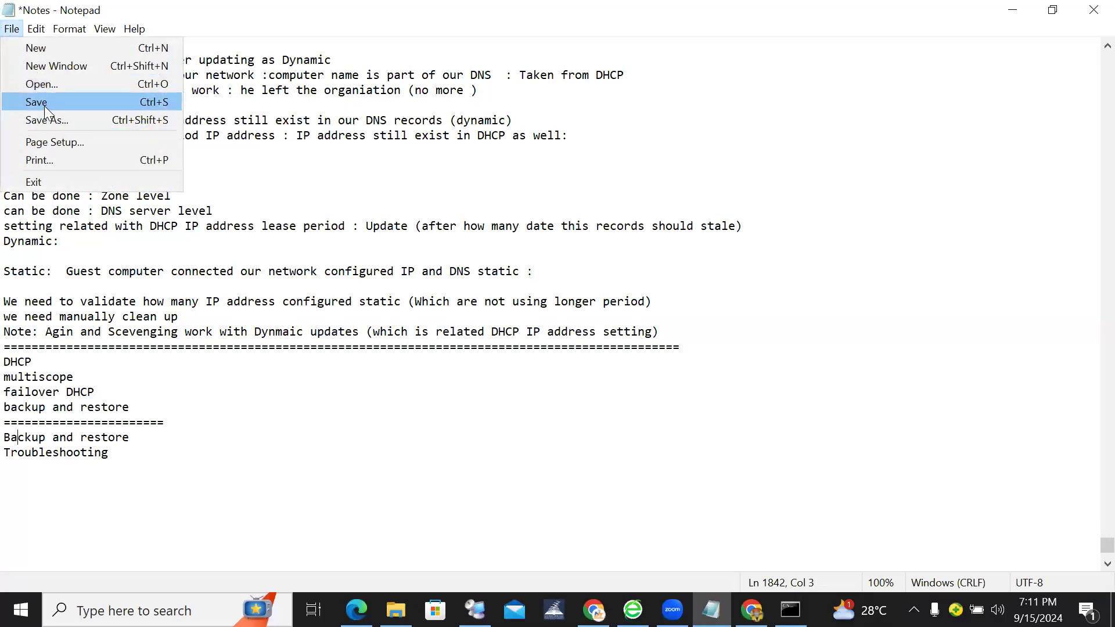
click(44, 103)
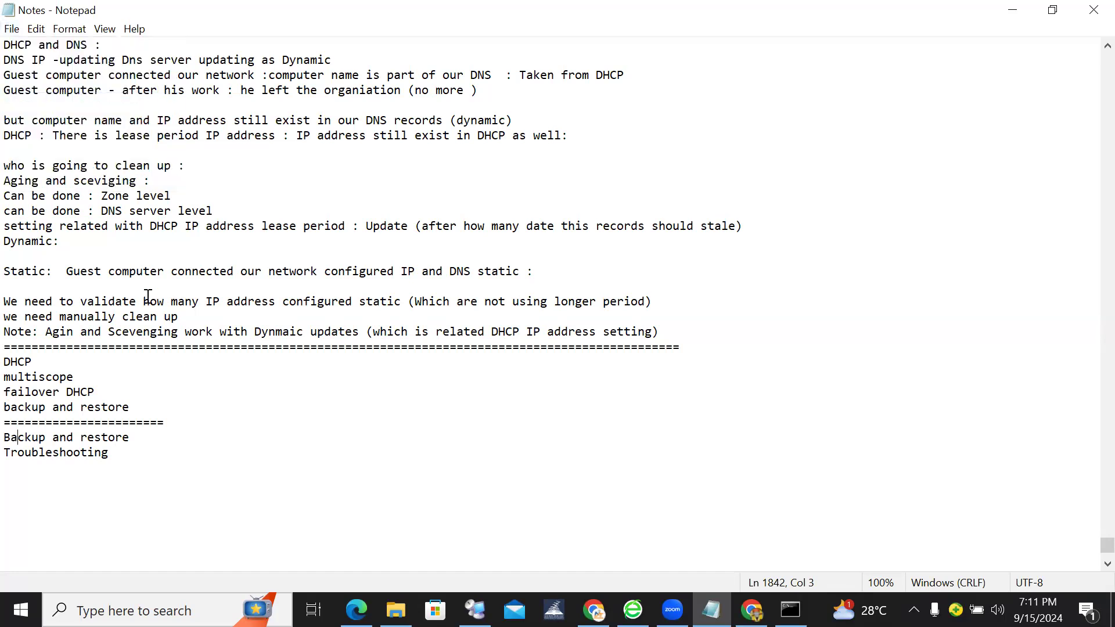
Highlight the "failover DHCP" line in the DHCP section to point it out.
drag(132, 402, 19, 396)
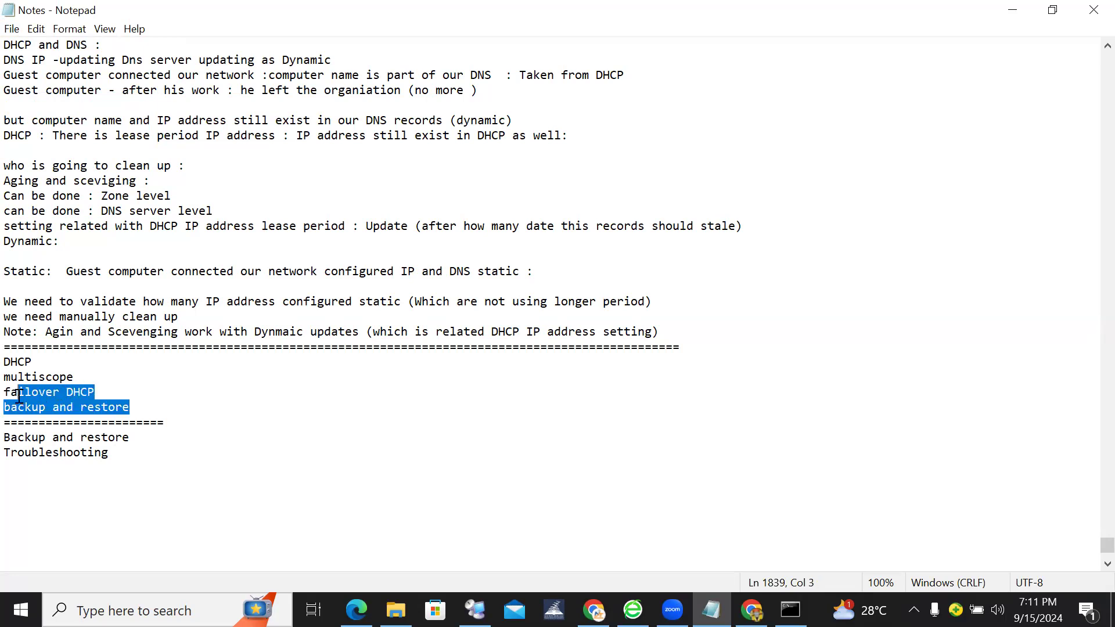
click(20, 396)
drag(95, 392, 10, 395)
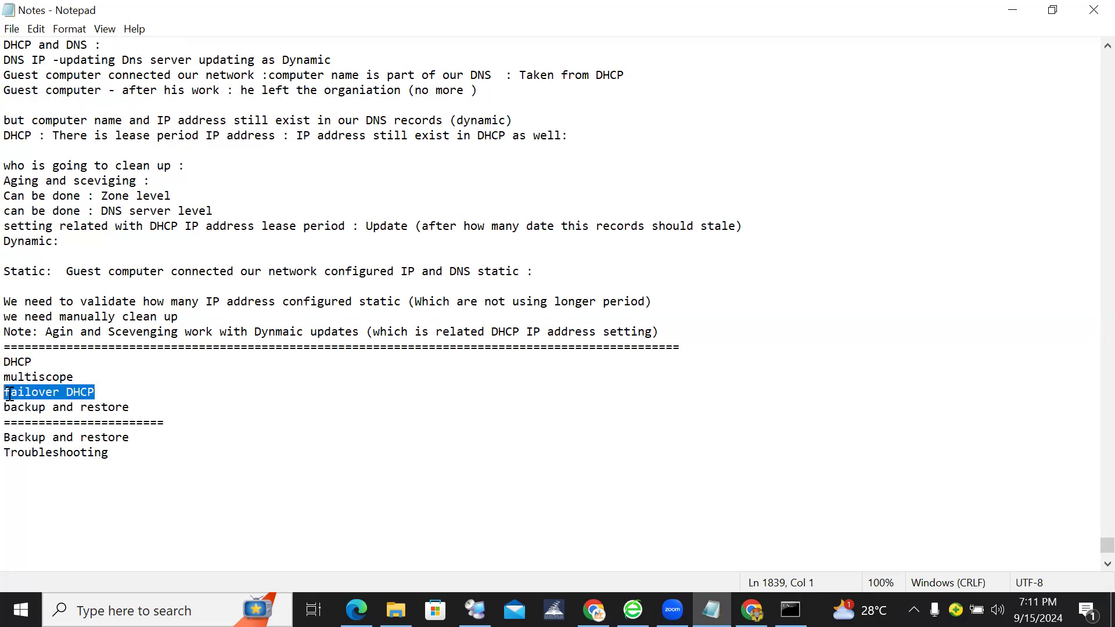
click(96, 399)
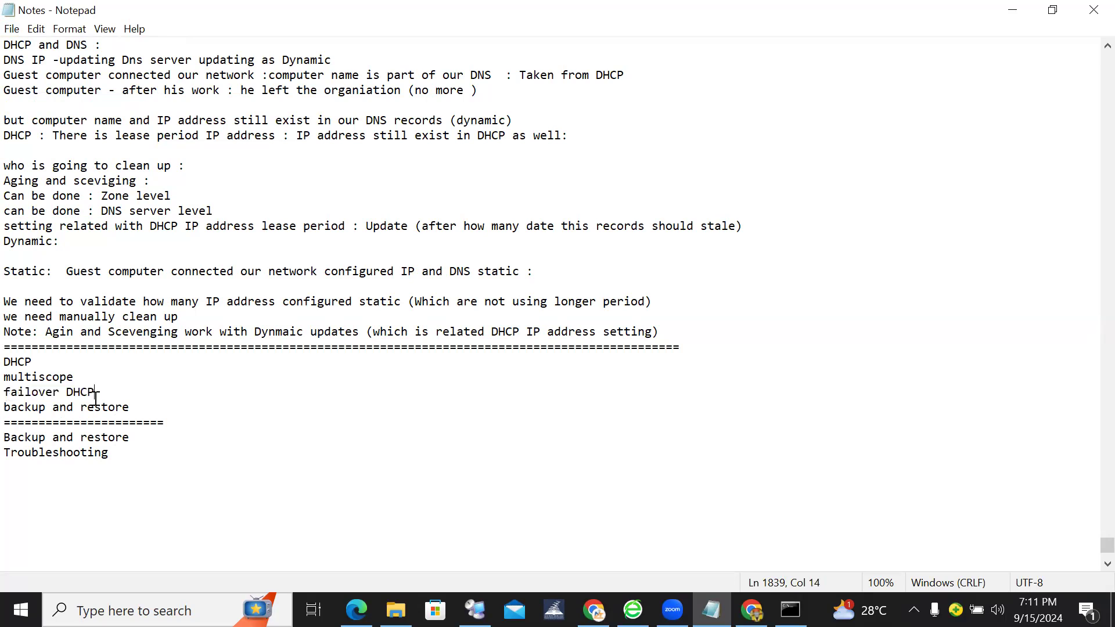
drag(94, 393, 10, 396)
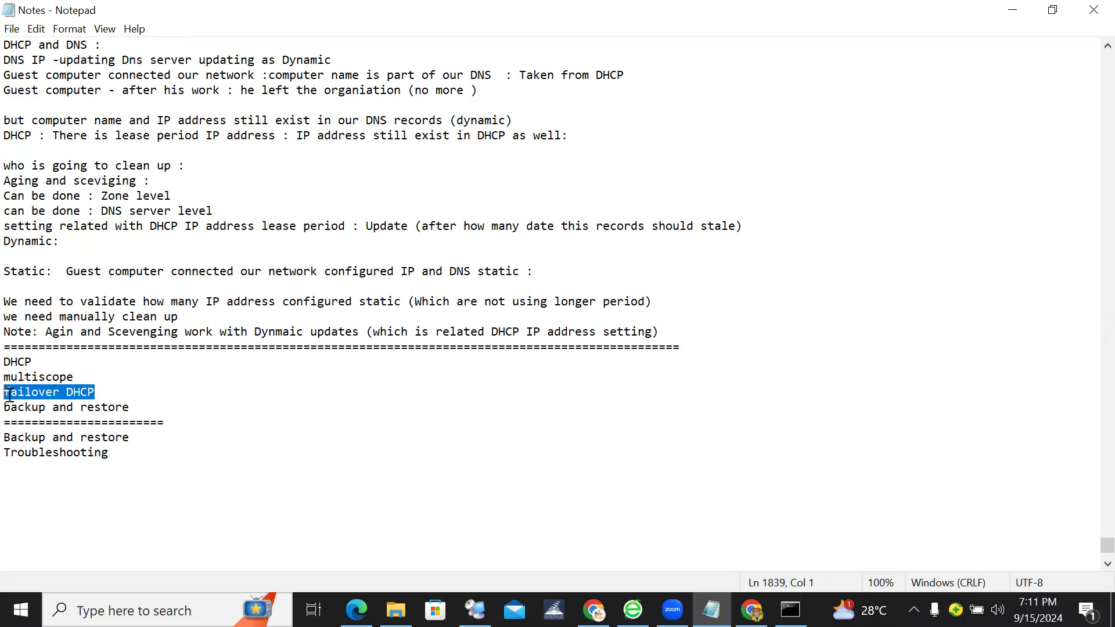
click(54, 392)
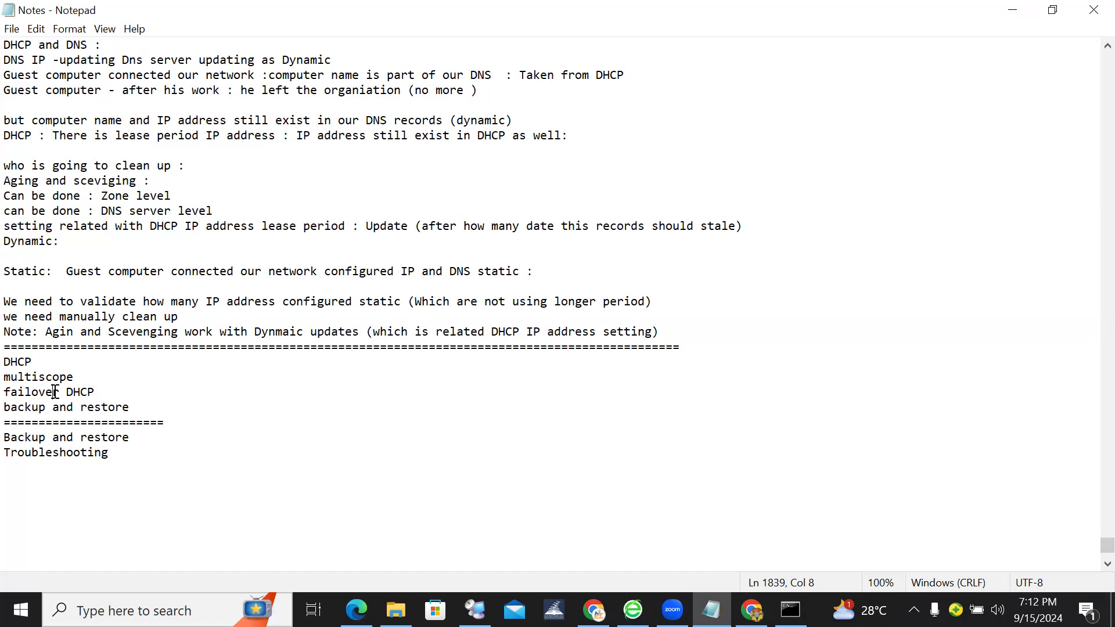
Add a separator of equals signs below Troubleshooting, followed by the line "Per domain : we should have two DNS :".
click(129, 459)
key(Return)
text(=================================)
key(Return)
text(Perd o)
key(BackSpace)
key(BackSpace)
key(BackSpace)
text(d)
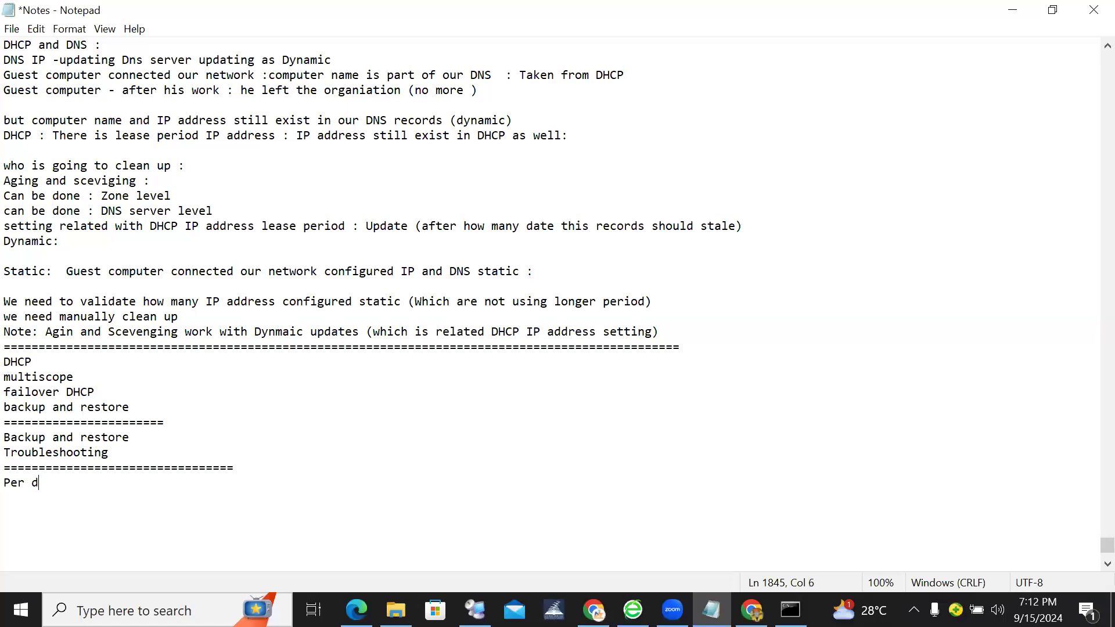
text(omain : whohc)
key(BackSpace)
key(BackSpace)
key(BackSpace)
key(BackSpace)
text(e should have )
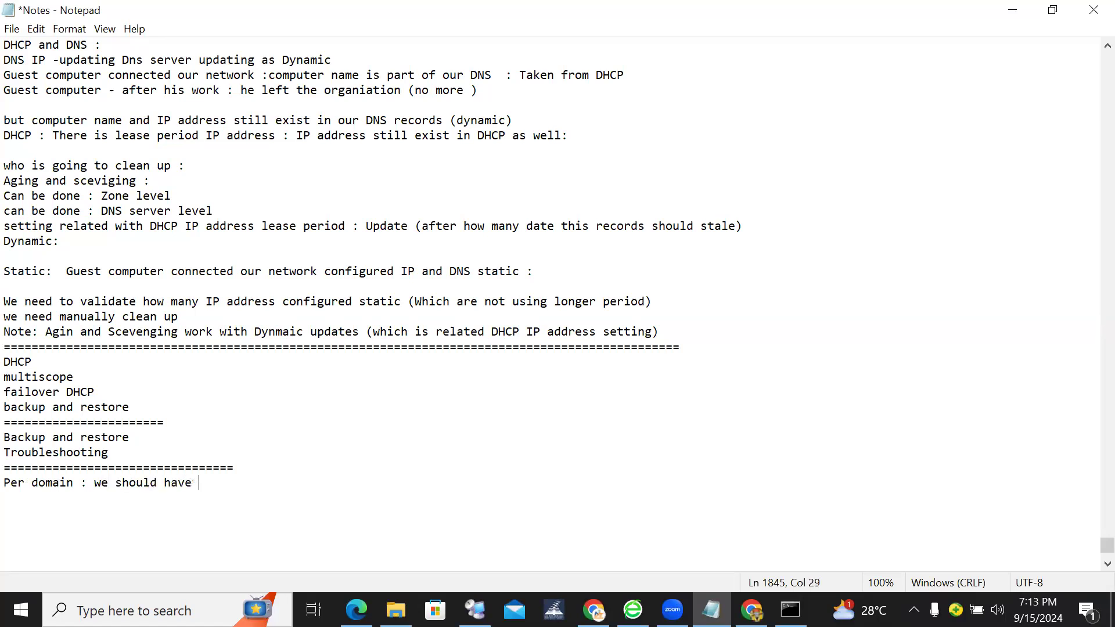
text(two DNS :)
List "1.PDNS" and "2.SDNS" on separate lines below the per-domain DNS line.
key(Return)
text(1.PDNS)
key(Return)
text(2.S)
text(NS)
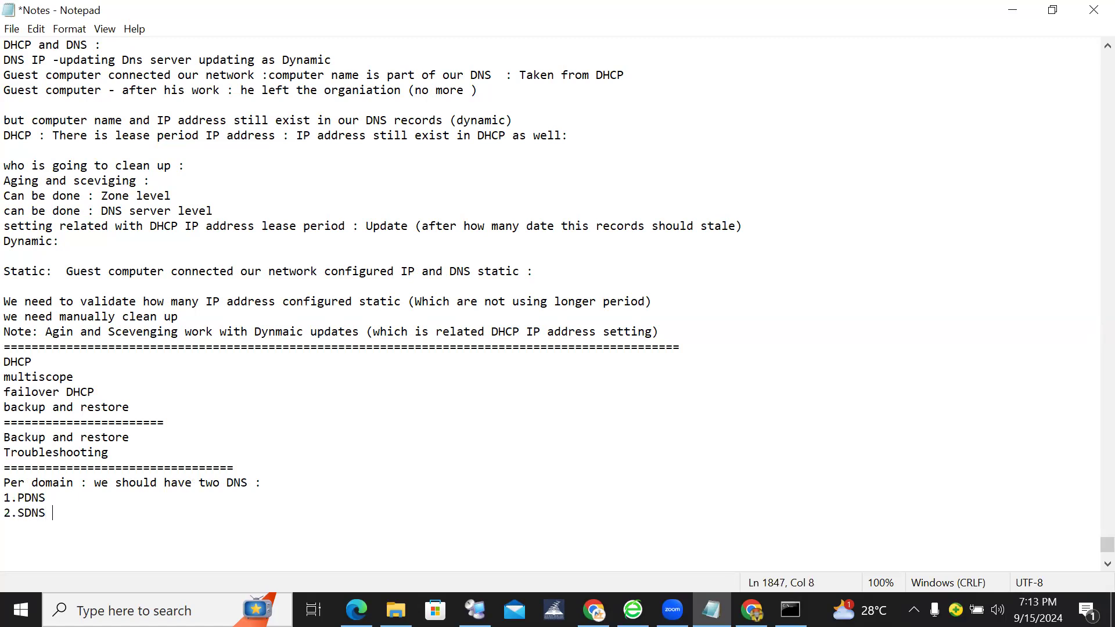
click(267, 483)
key(Return)
drag(5, 513, 32, 528)
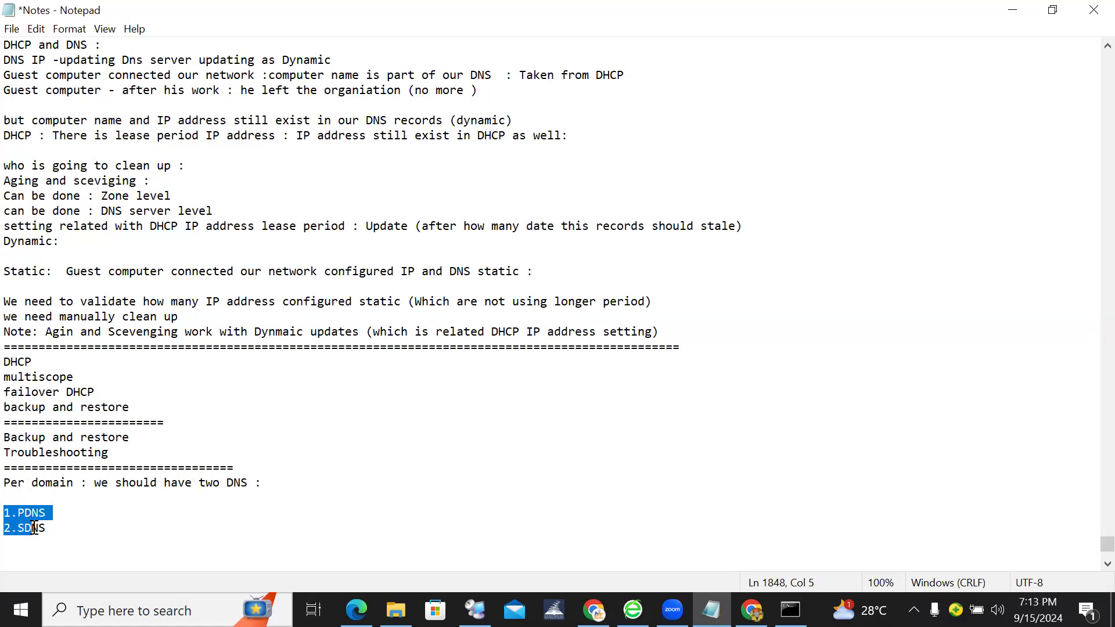
drag(4, 487, 271, 492)
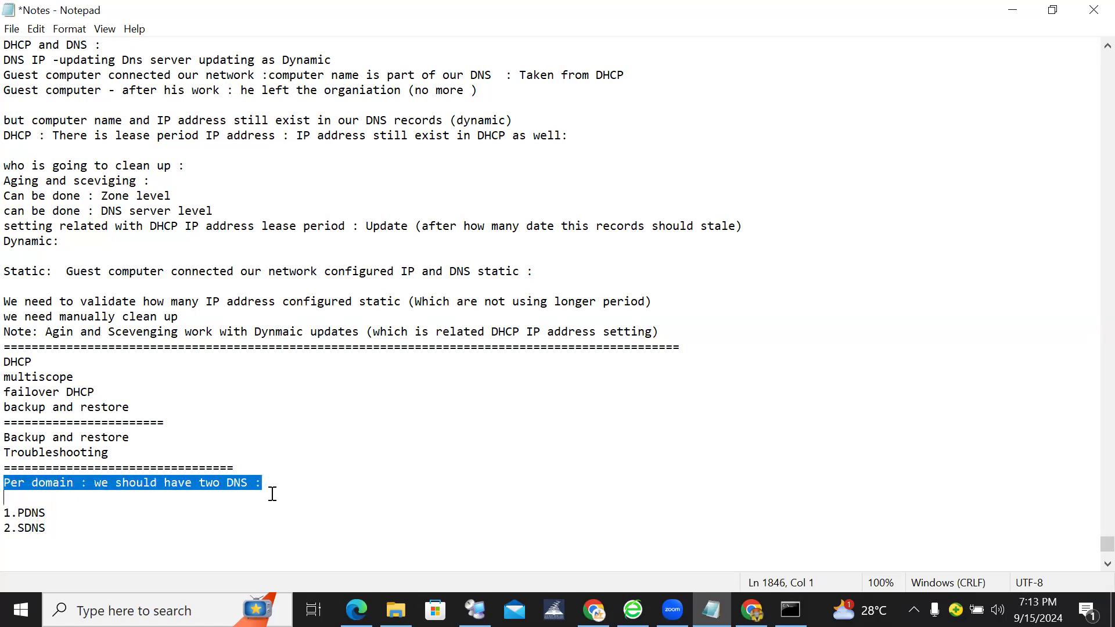
click(37, 492)
drag(4, 483, 256, 483)
click(58, 486)
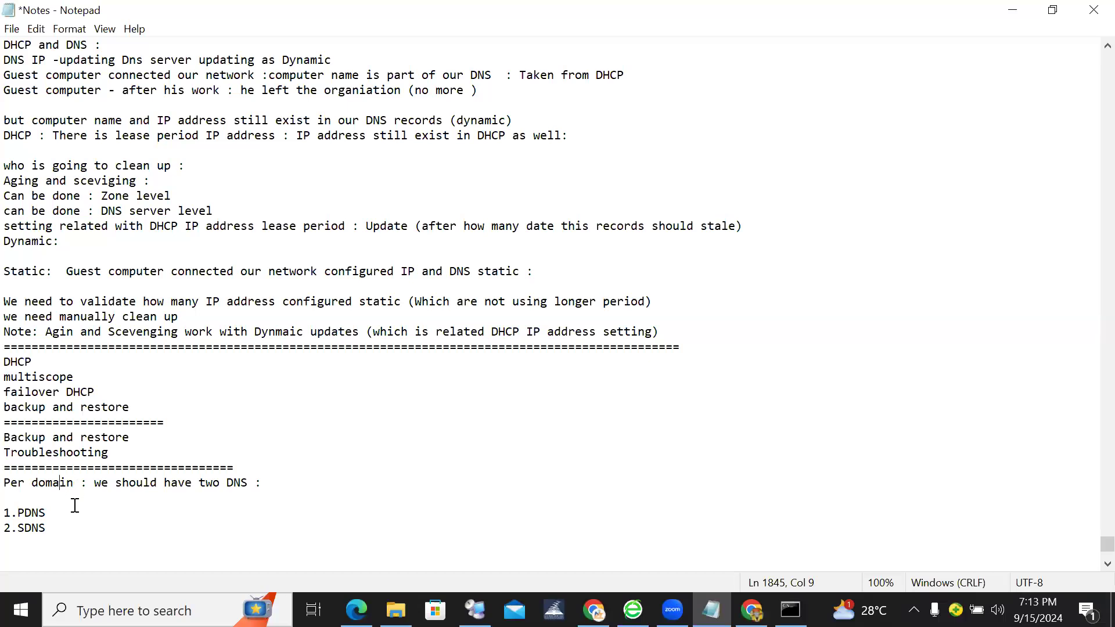
drag(54, 513, 10, 509)
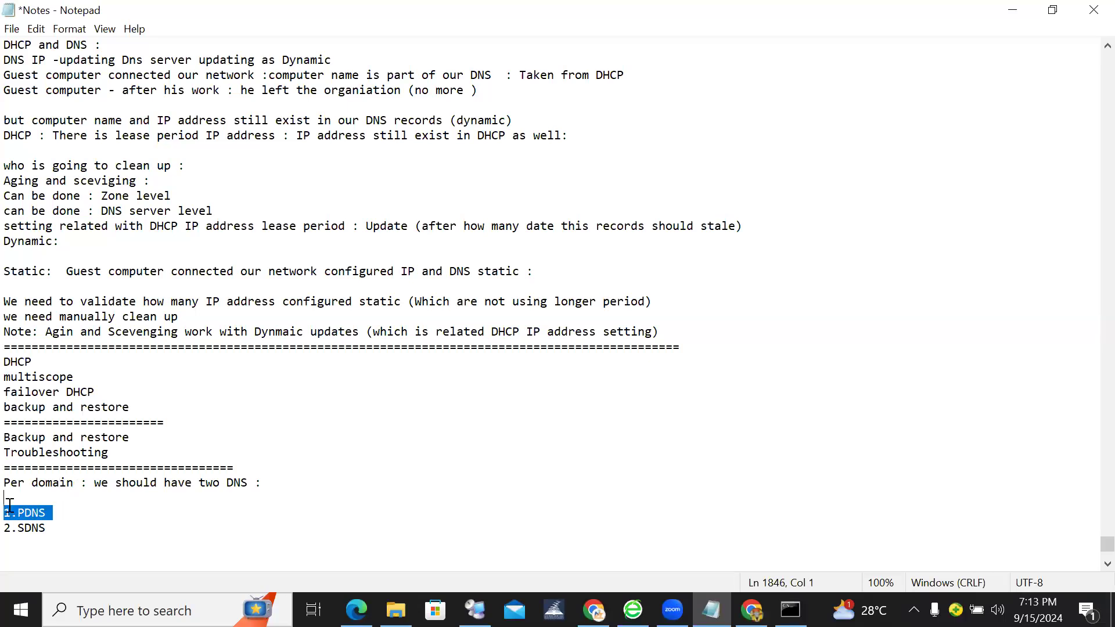
click(9, 499)
key(BackSpace)
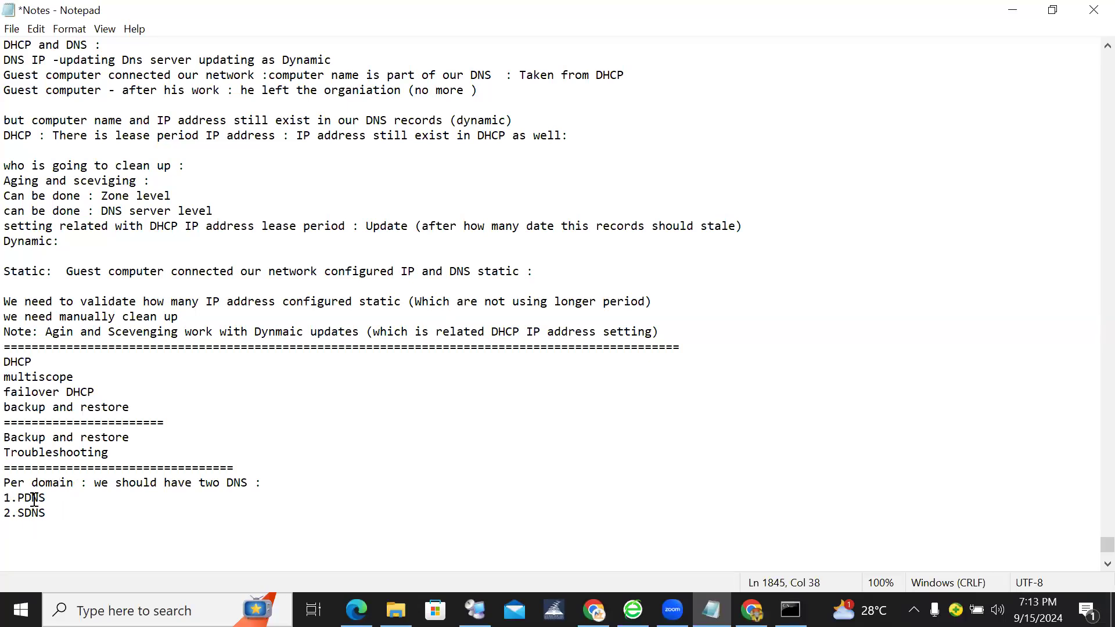
drag(53, 501, 9, 503)
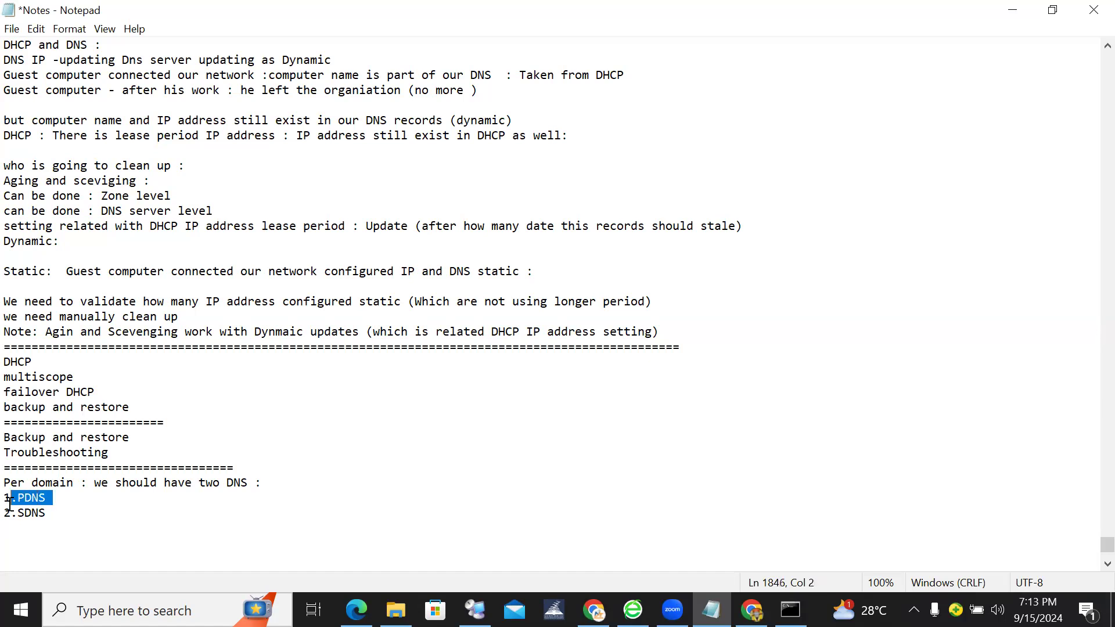
Leave a blank line below the SDNS entry and add the lines "Dedicated DNS :" and "AD intigrated DNS".
click(68, 509)
key(Return)
key(Return)
text(Ded)
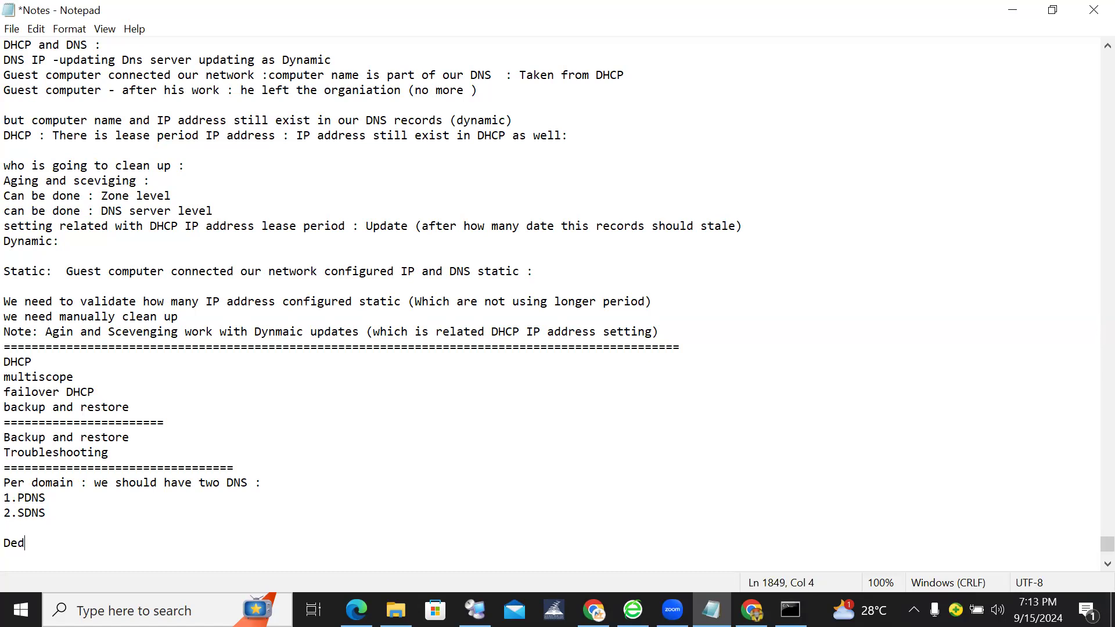
text(icated DNS :)
key(Return)
text(AD into)
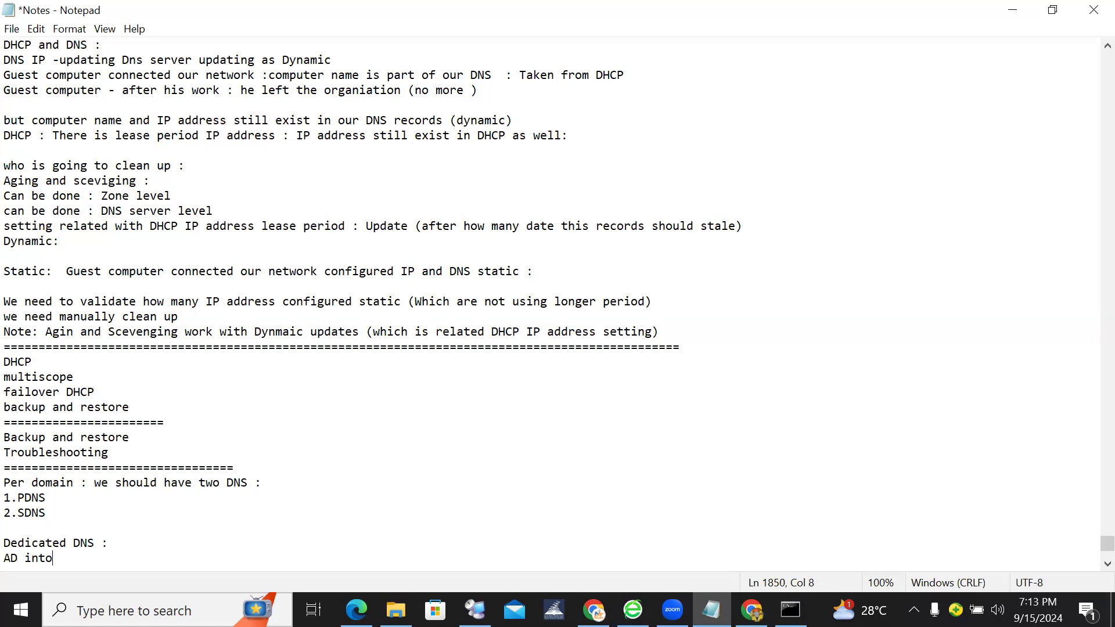
key(BackSpace)
text(igrated DNS)
Highlight the "Dedicated DNS :" line and append "Stand alone DNS" to it.
drag(4, 543, 112, 543)
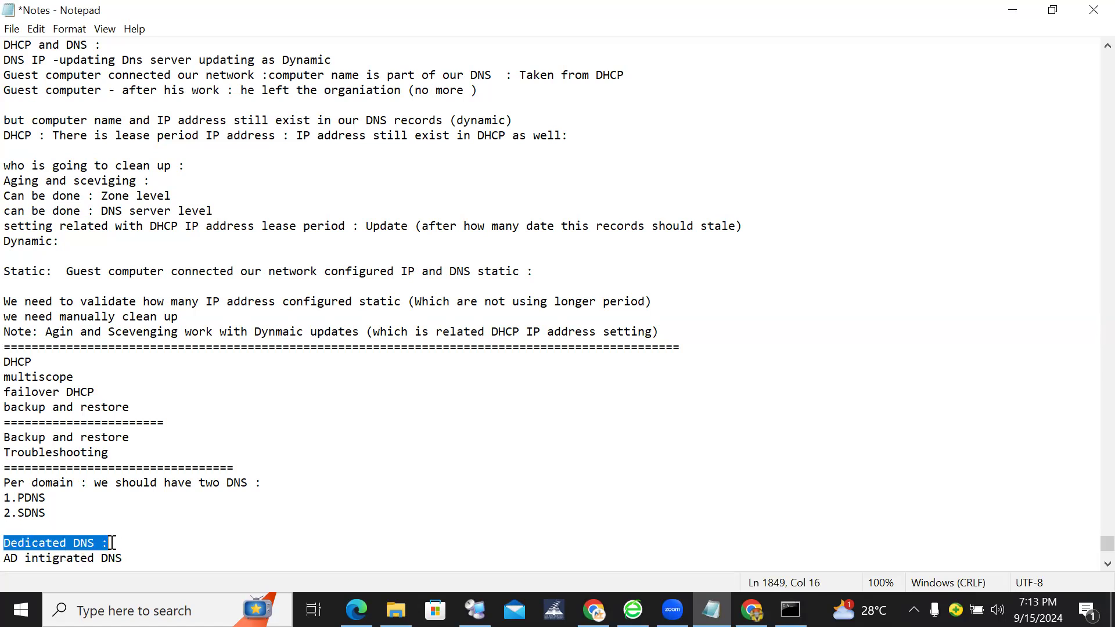
click(127, 542)
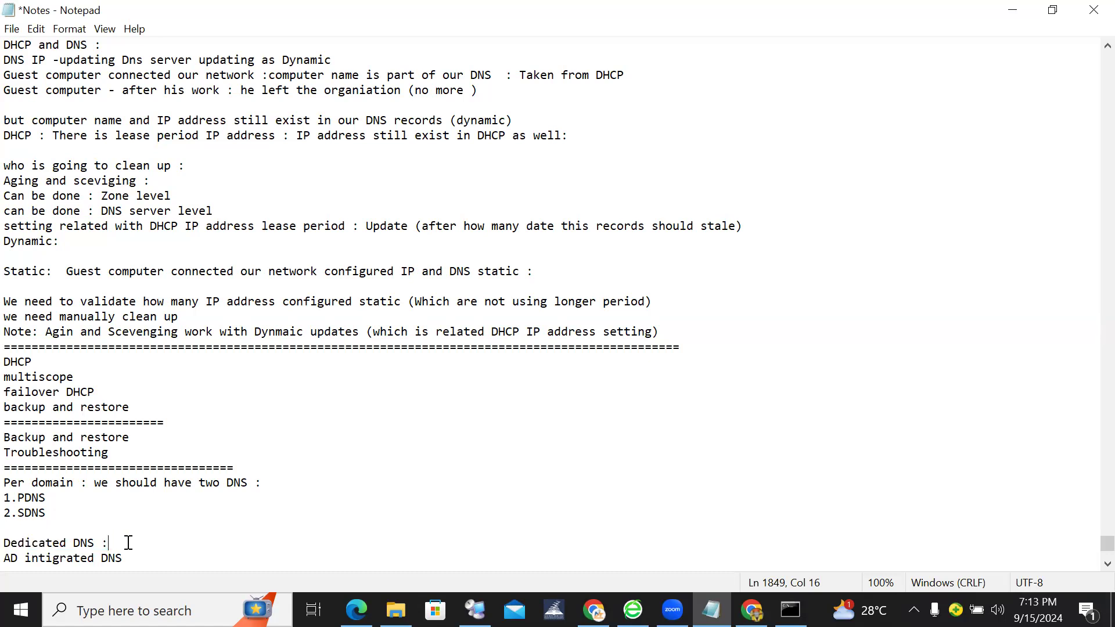
click(228, 516)
click(105, 542)
drag(106, 543, 10, 540)
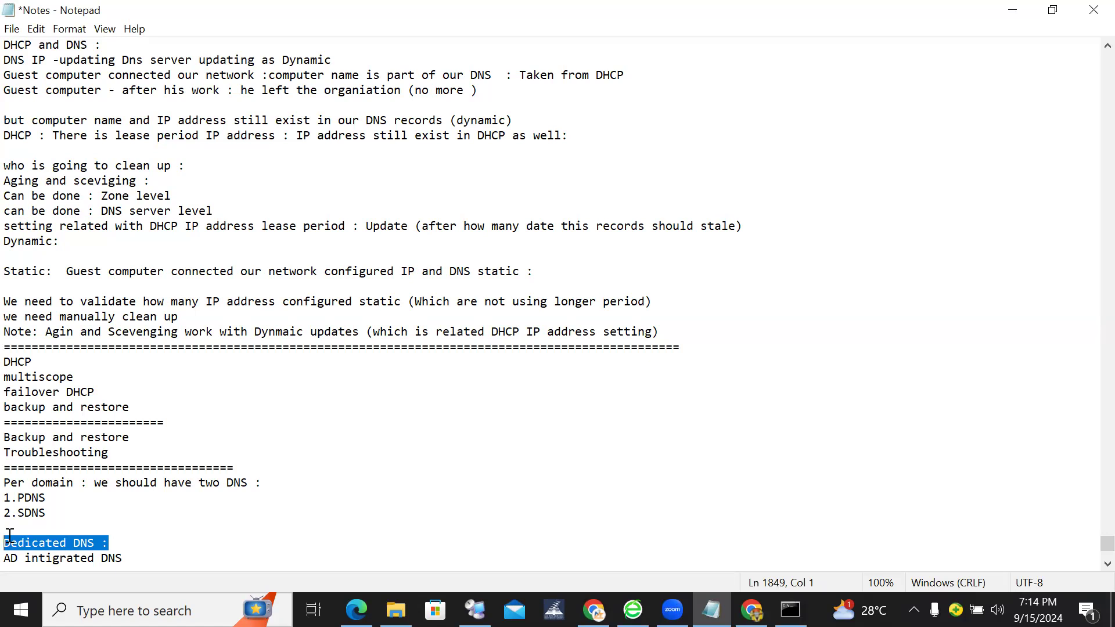
click(118, 542)
drag(117, 543, 10, 540)
click(133, 537)
text(Stand a)
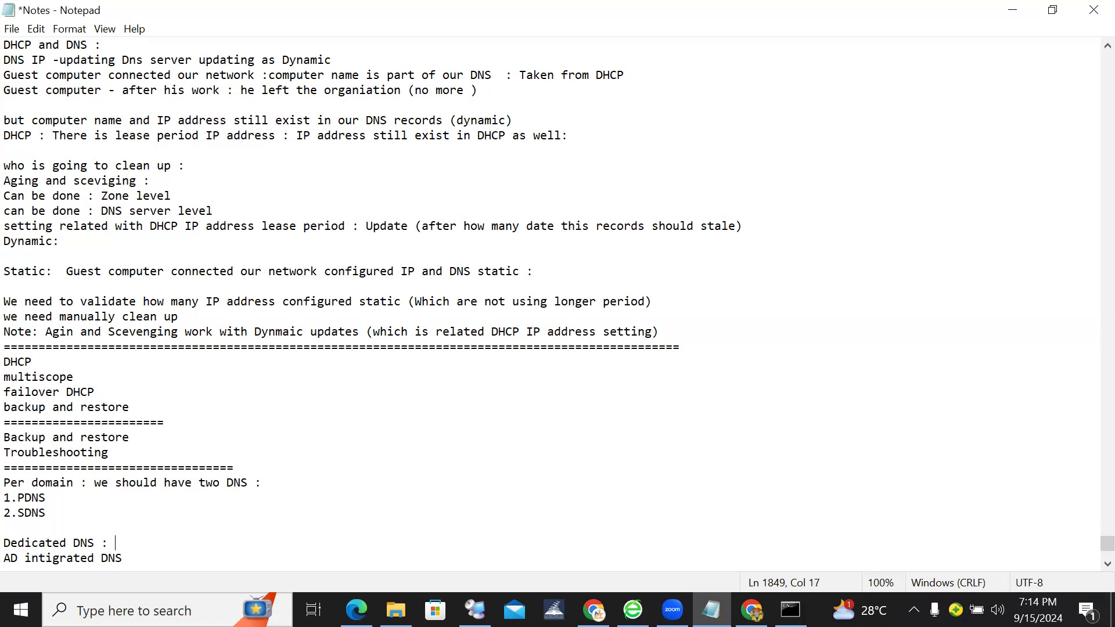
text(lone DNS)
Insert a run of blank lines below "AD intigrated DNS" to make room at the end of the notes.
click(147, 560)
key(Return)
key(Return)
key(Return)
key(Return)
key(Return)
key(Return)
key(Return)
key(Return)
key(Return)
key(Return)
key(Return)
key(Return)
key(Return)
key(Return)
key(Return)
key(Return)
key(Return)
key(Return)
key(Return)
Add the line "Installed AD + DNS" below "AD intigrated DNS" and append "(No AD)" to the Stand alone DNS line.
mouse_move(123, 271)
mouse_down()
mouse_move(10, 268)
mouse_move(72, 259)
mouse_move(127, 271)
mouse_up()
click(25, 269)
click(128, 271)
key(Return)
text(Installed AD + DNS)
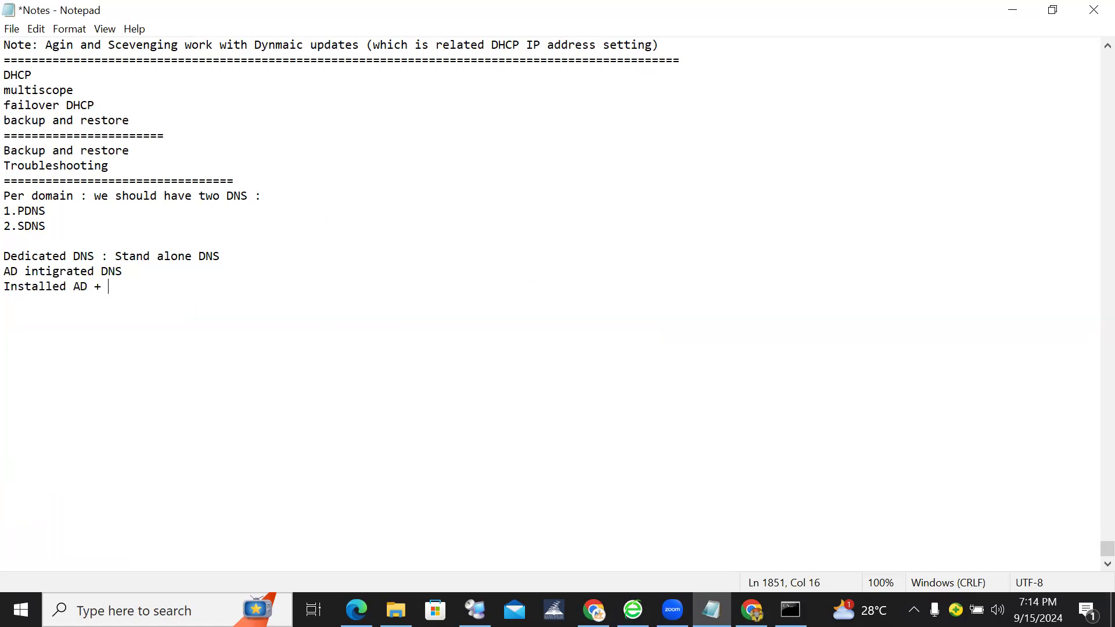
click(235, 249)
text((No AD))
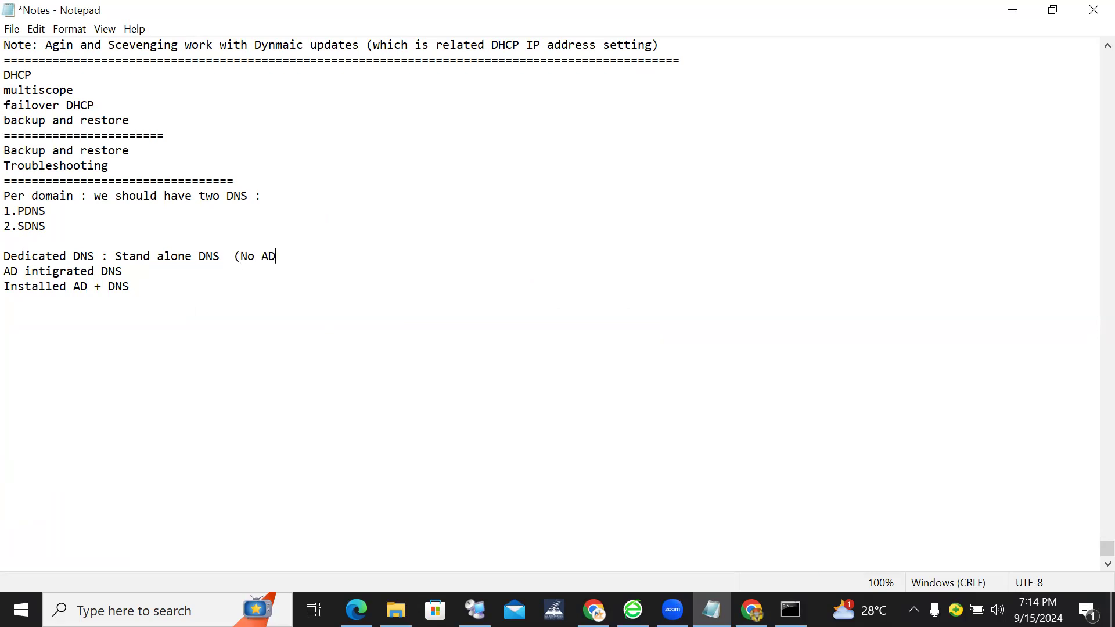
Add the line "get the DNS IP address" after a blank line below "Installed AD + DNS".
click(160, 281)
key(Return)
key(Return)
text(get the)
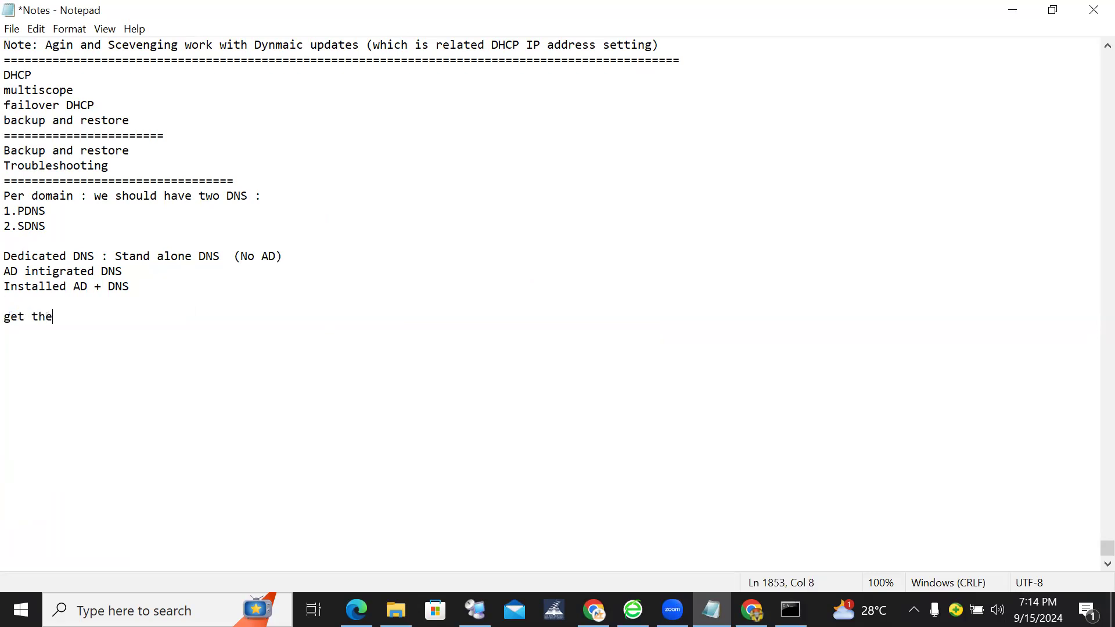
text( DNS IP addres s)
Switch to the DC1-PDNS session in Remote Desktop Connection Manager and open its network connections by running ncpa.cpl.
click(475, 609)
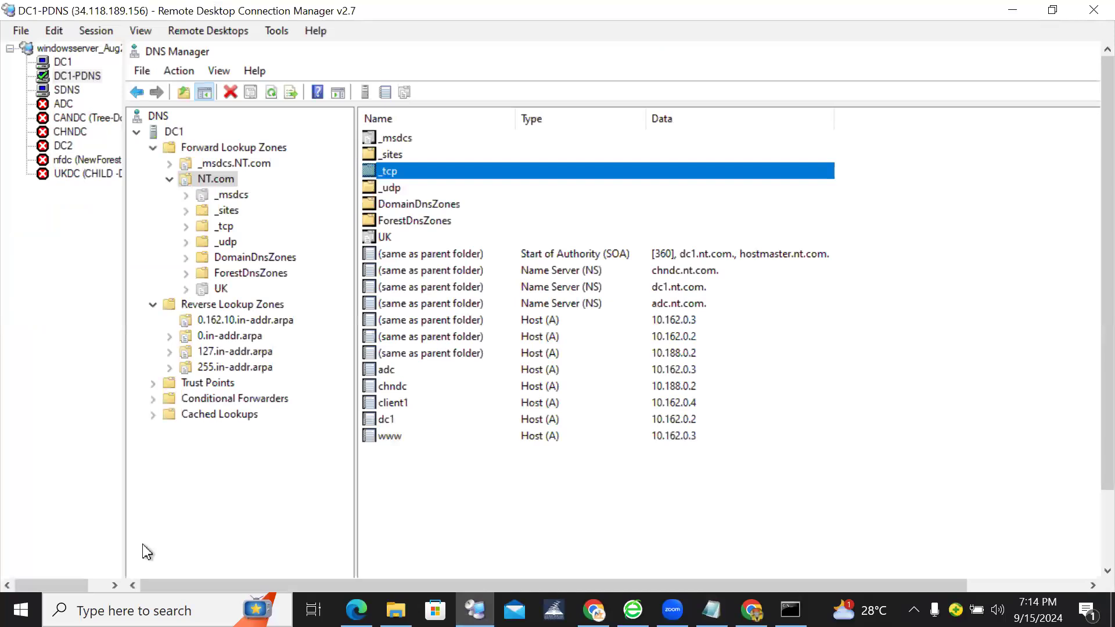
right_click(146, 560)
click(202, 469)
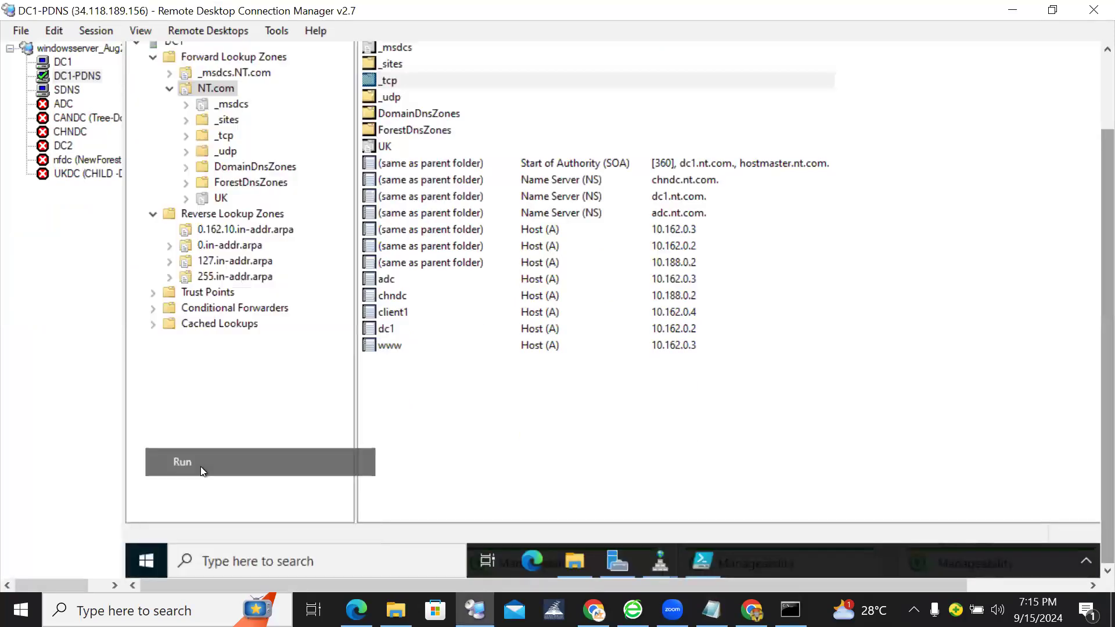
text(ncpa.cp,)
key(BackSpace)
text(l)
key(Return)
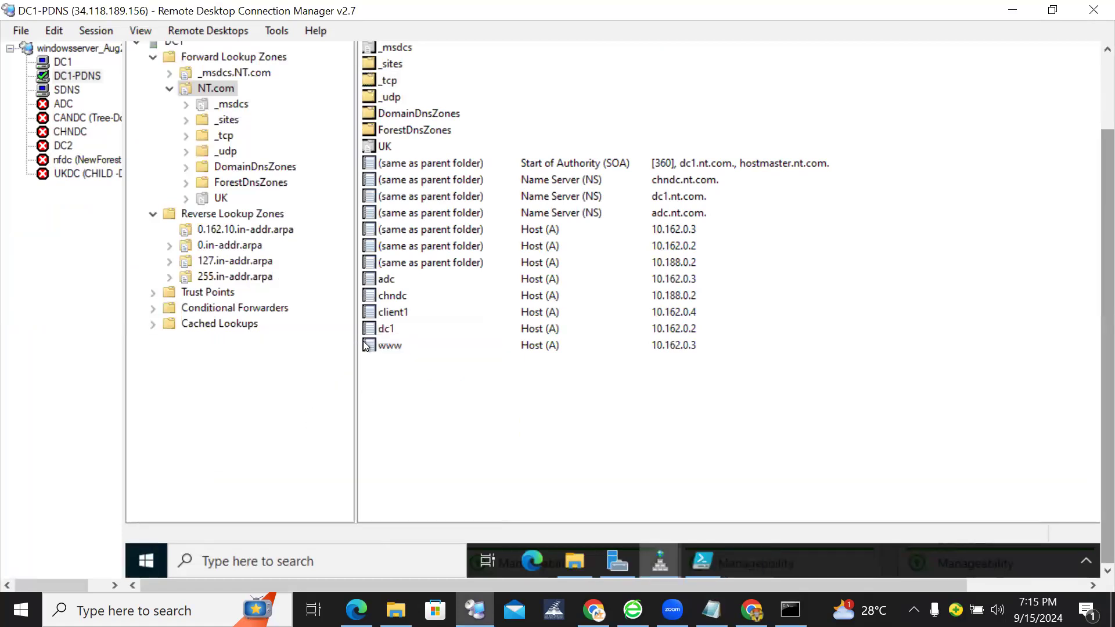
Open the Ethernet adapter's Internet Protocol Version 4 (TCP/IPv4) properties on DC1-PDNS to look up its DNS server addresses.
click(365, 346)
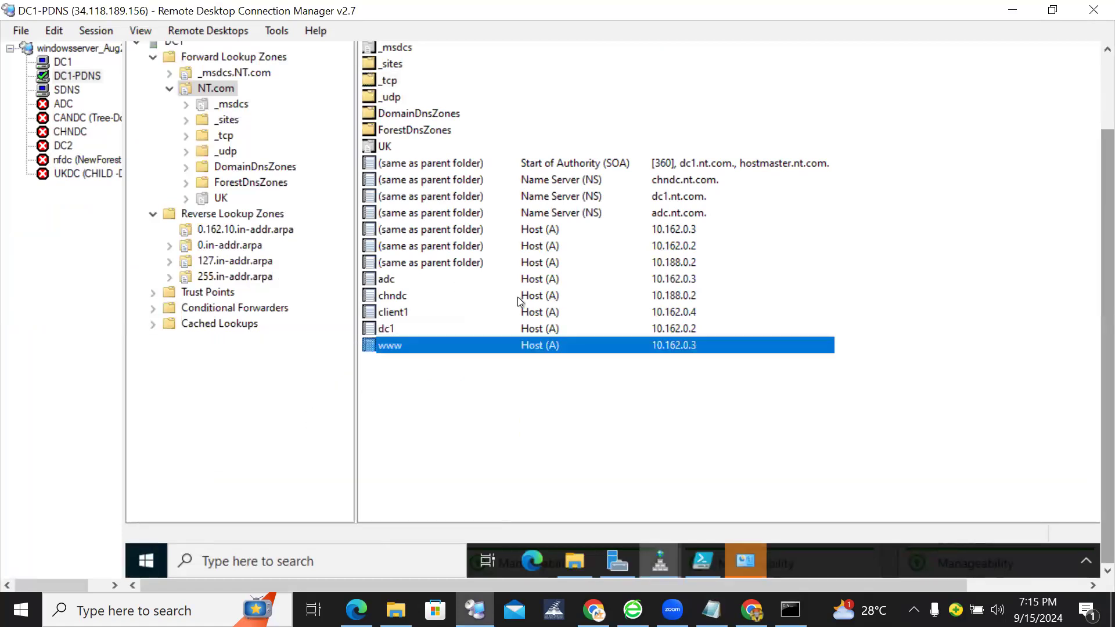
click(743, 552)
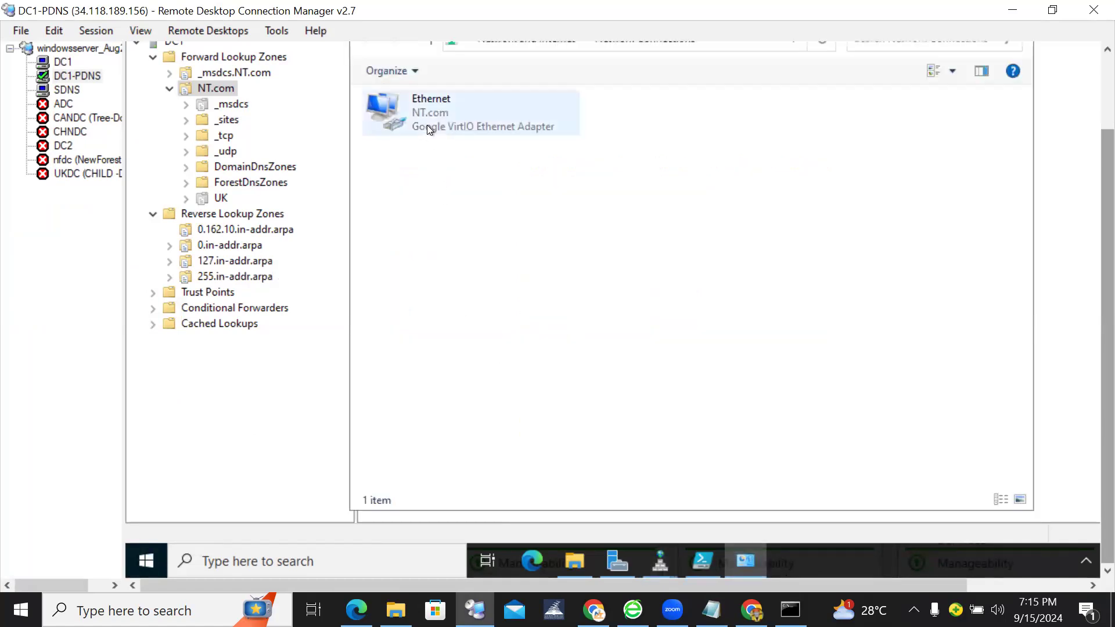
right_click(427, 125)
click(455, 291)
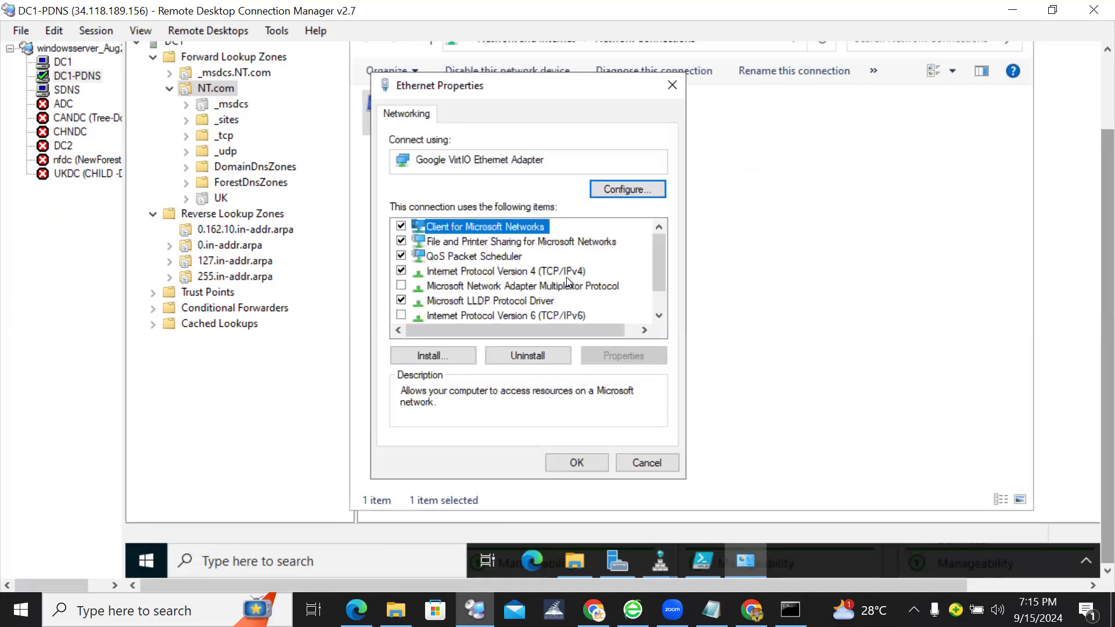
click(567, 271)
click(611, 350)
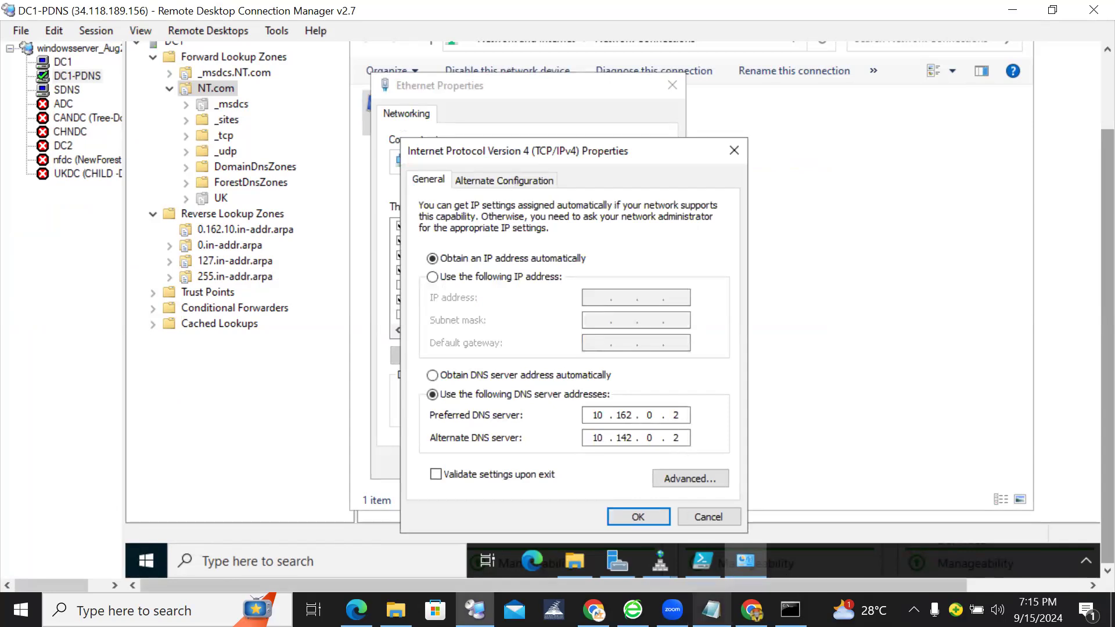
Switch to Notepad to highlight the line about getting the DNS IP address, and return to the IPv4 settings on DC1-PDNS.
click(712, 610)
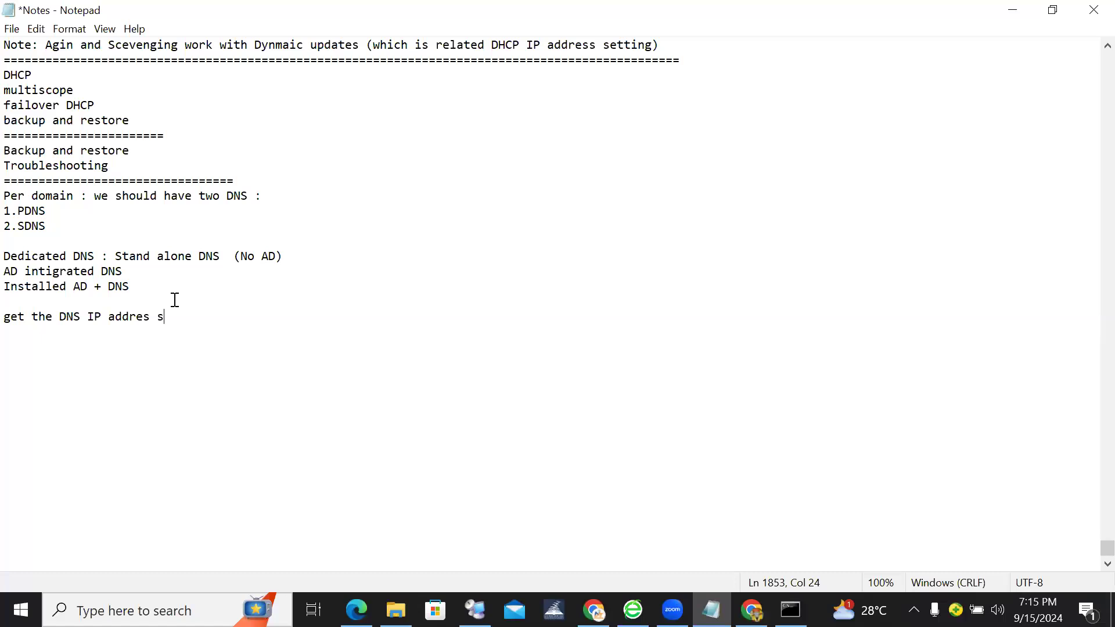
drag(174, 318, 6, 318)
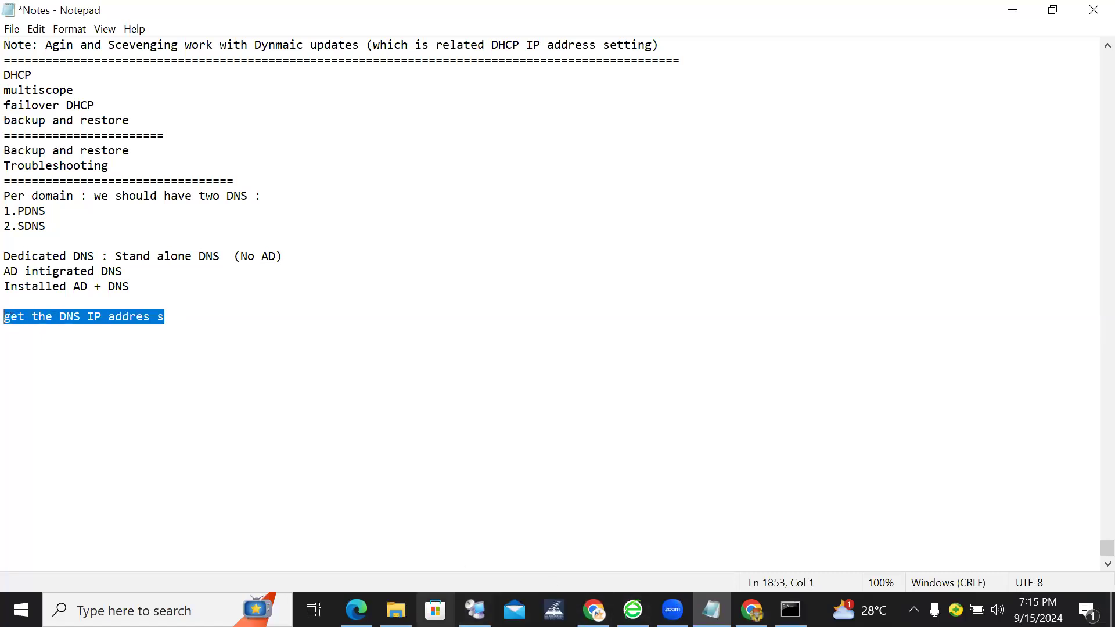
click(475, 610)
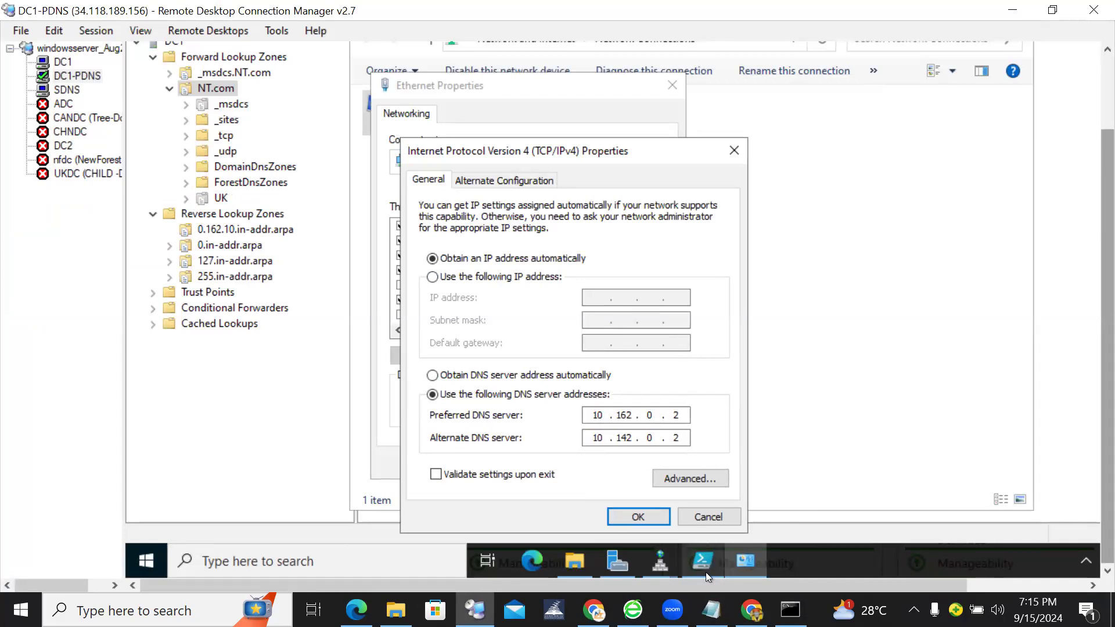
Switch to Notepad, review the "AD intigrated DNS" and "Dedicated DNS" lines, and save the Notes file.
click(711, 610)
drag(142, 272, 3, 271)
drag(284, 258, 6, 256)
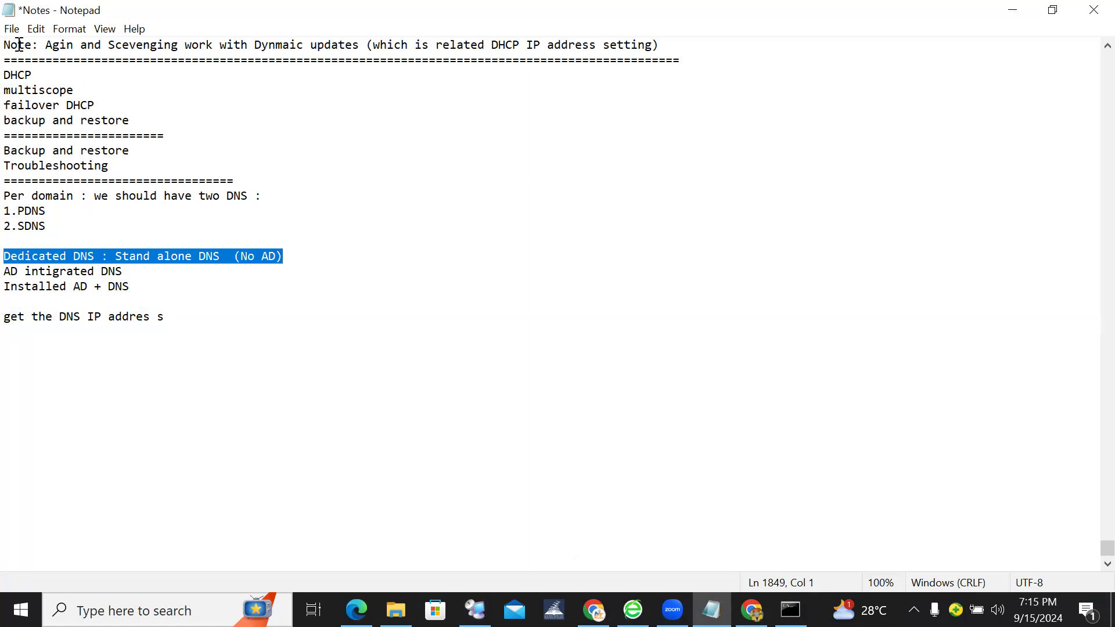
click(13, 28)
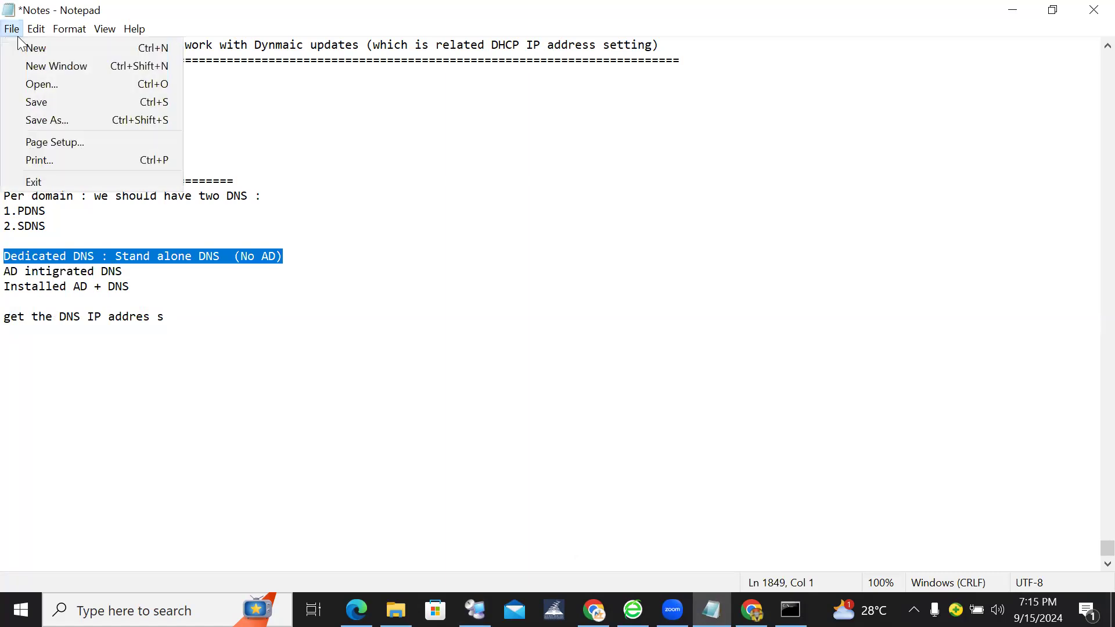
click(37, 104)
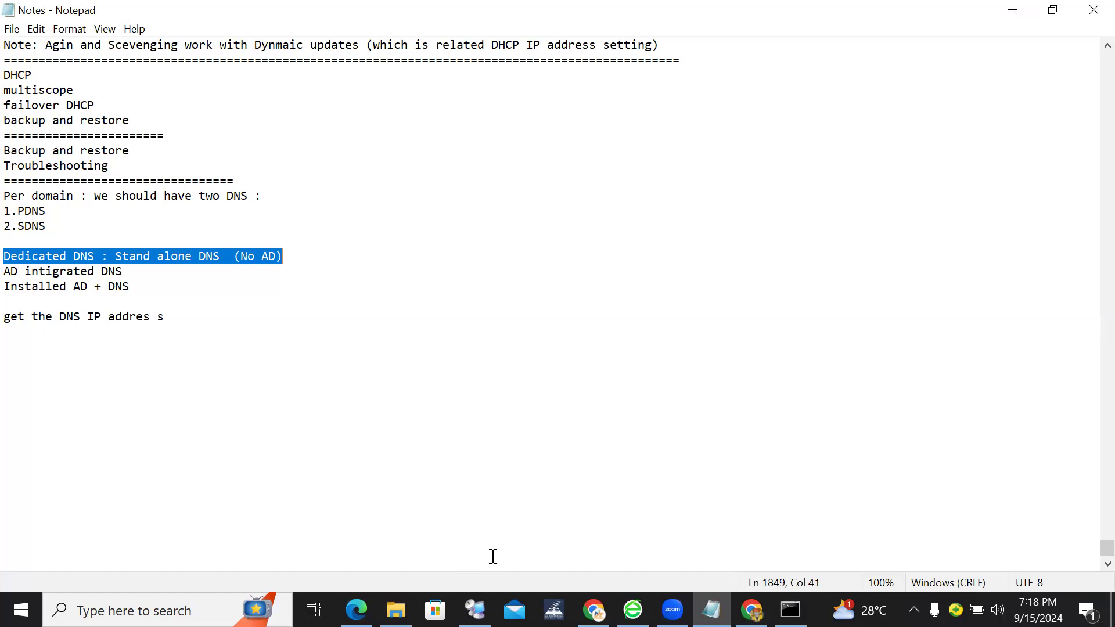
Return to the DC1-PDNS session, close the IPv4 and Ethernet properties without changes, and bring DNS Manager to the front.
click(475, 610)
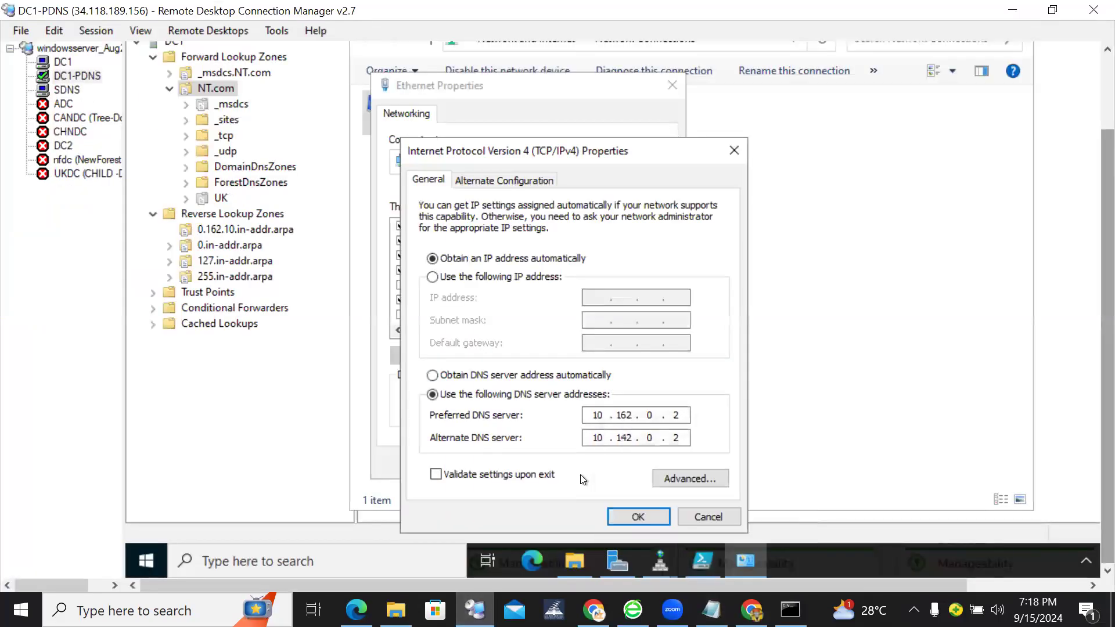
click(734, 150)
click(649, 458)
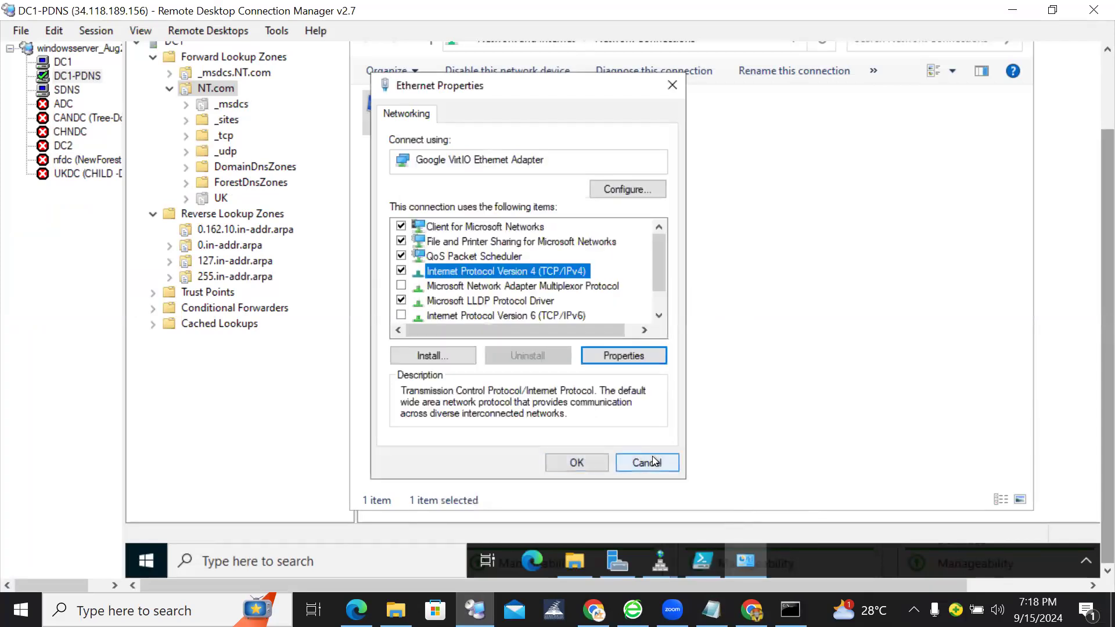
mouse_move(660, 570)
click(610, 503)
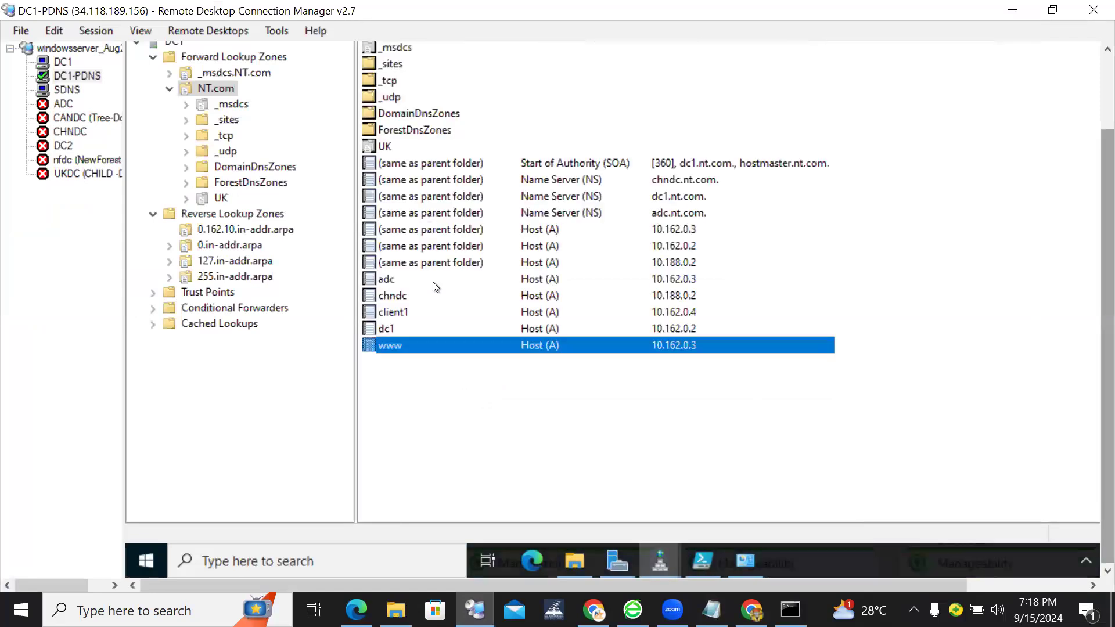
Examine the dynamic updates options in the NT.com forward lookup zone's properties and close them without changes.
right_click(228, 89)
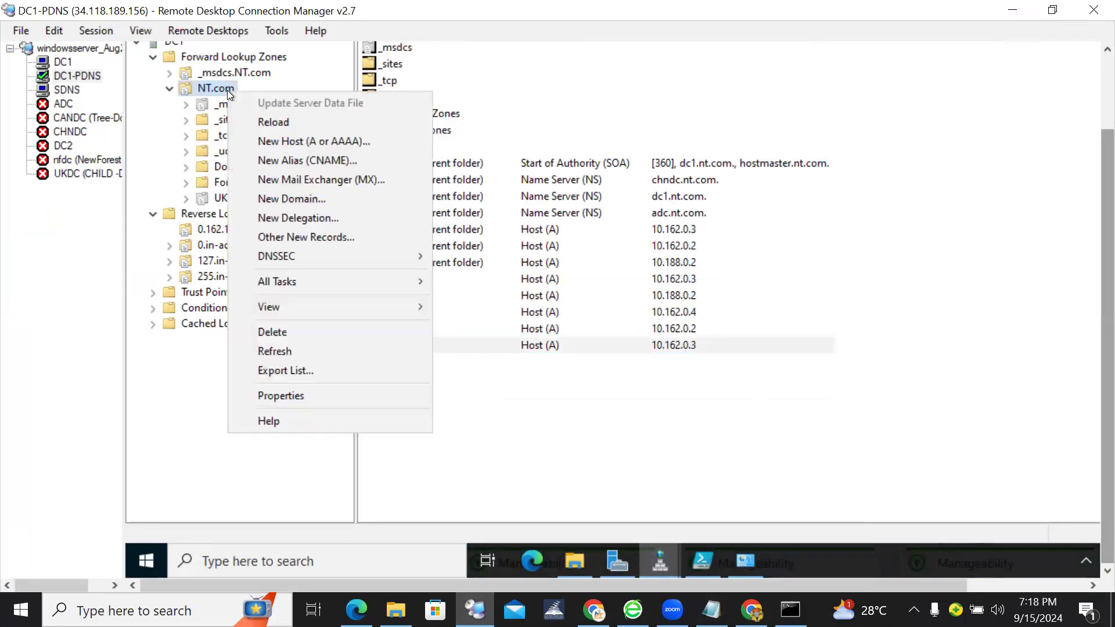
click(291, 397)
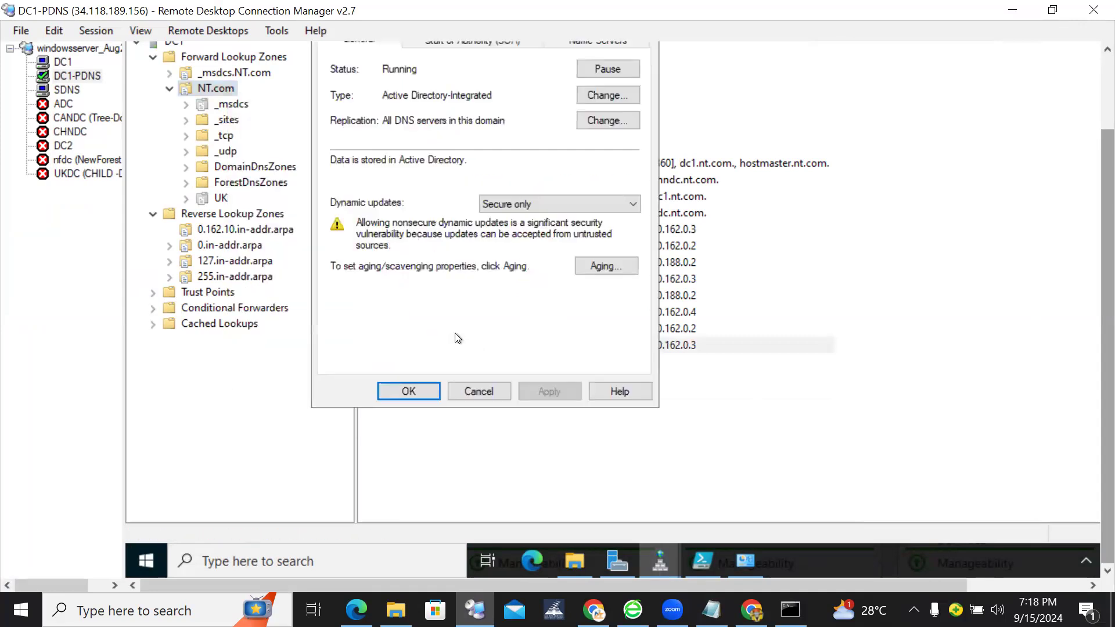
click(514, 208)
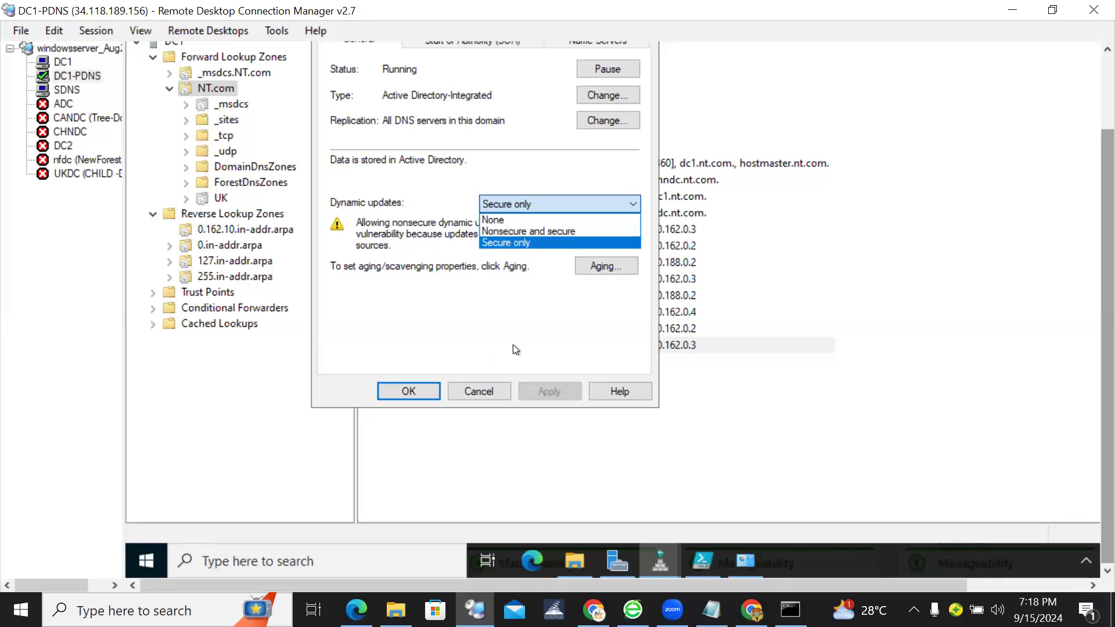
click(496, 389)
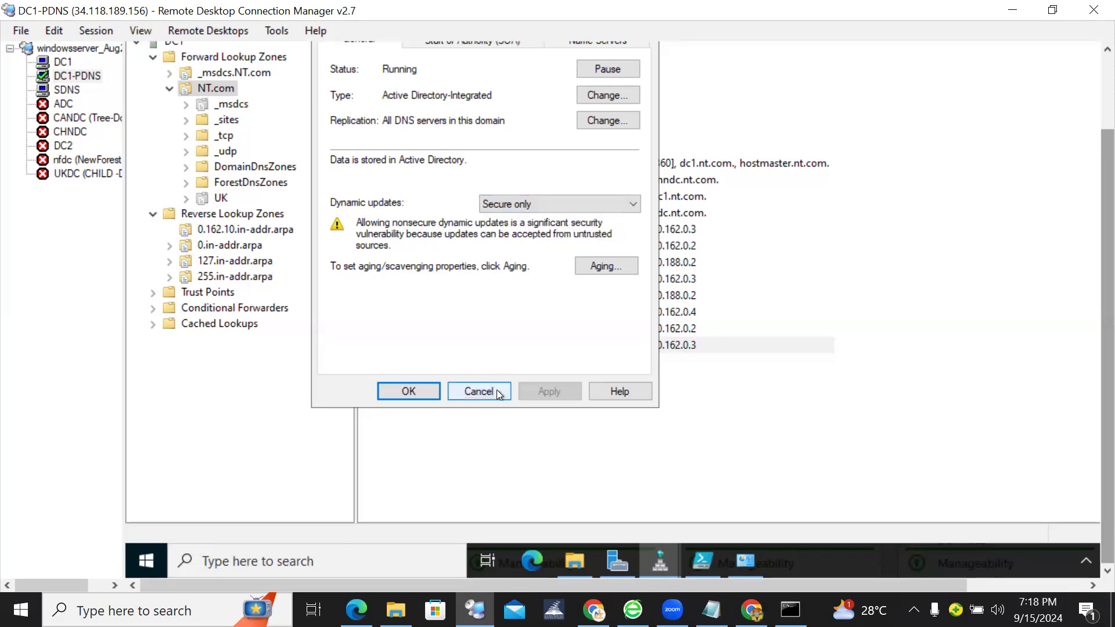
click(496, 389)
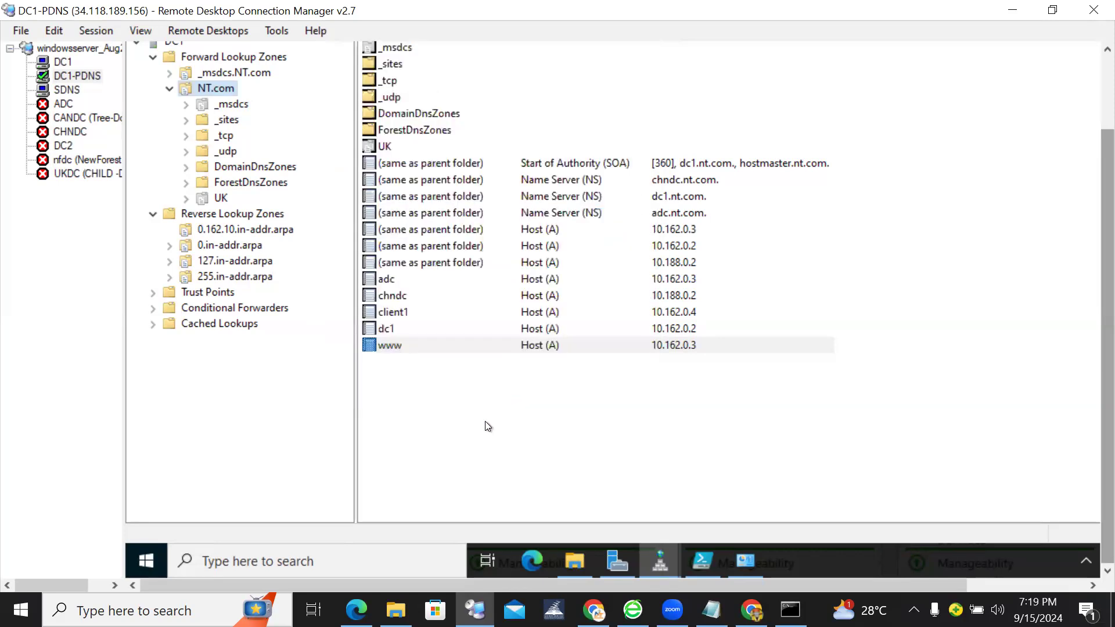